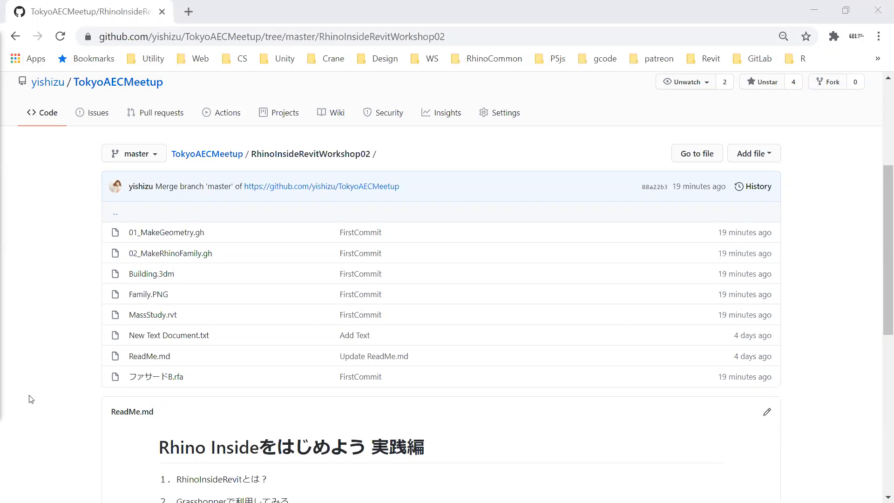
Read the workshop ReadMe's agenda, target audience, PC environment and required plugins.
scroll(565, 408, "down", 8)
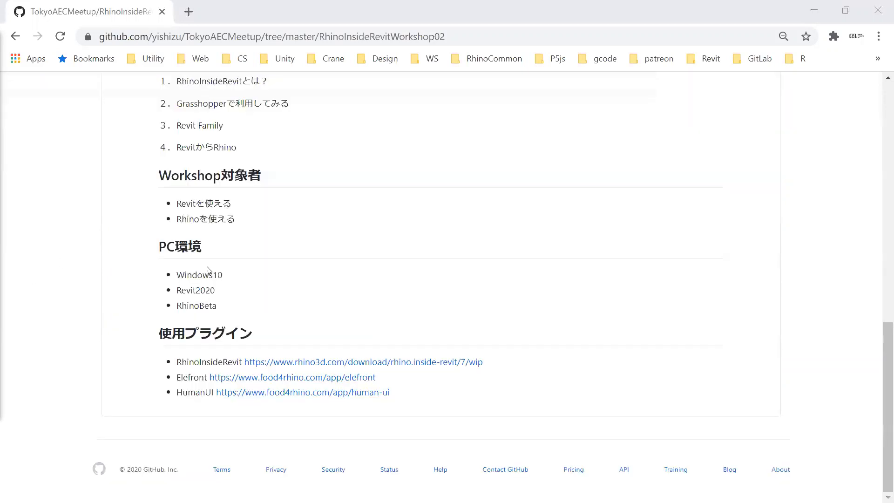
scroll(202, 196, "up", 2)
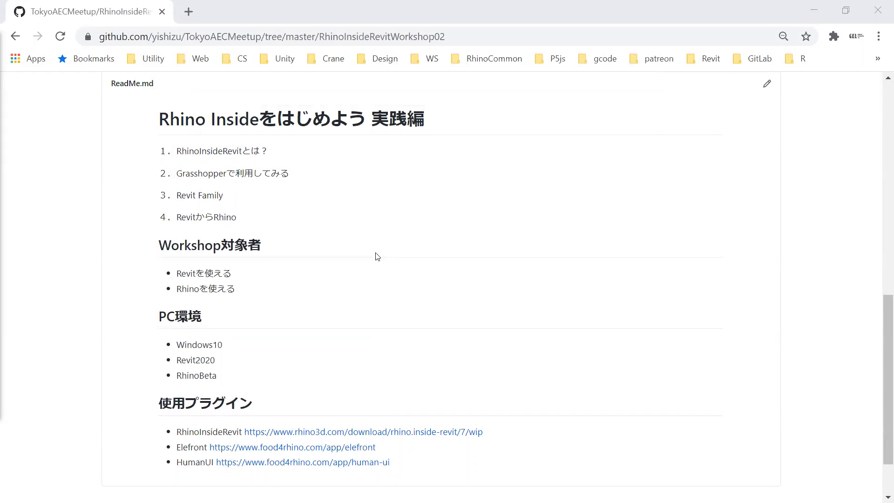
scroll(286, 354, "down", 2)
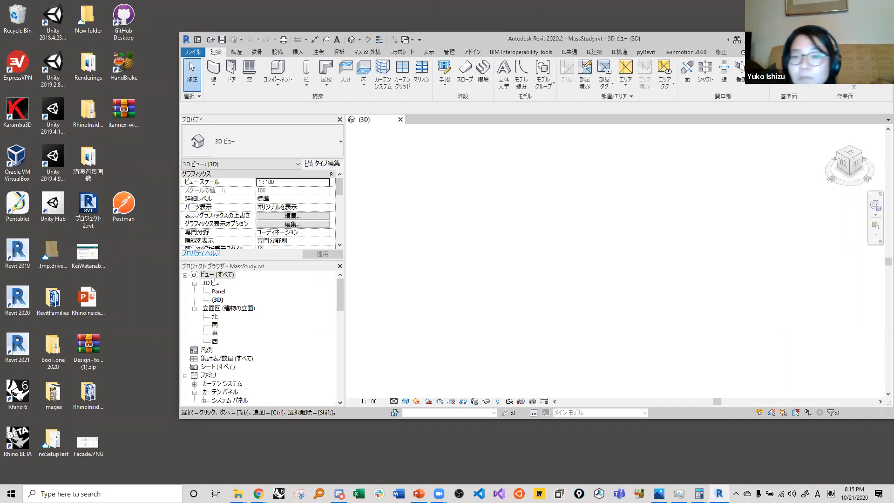
Switch to Revit, maximize its window and inspect the ファサードB curtain panel types in the MassStudy project.
left_click(446, 35)
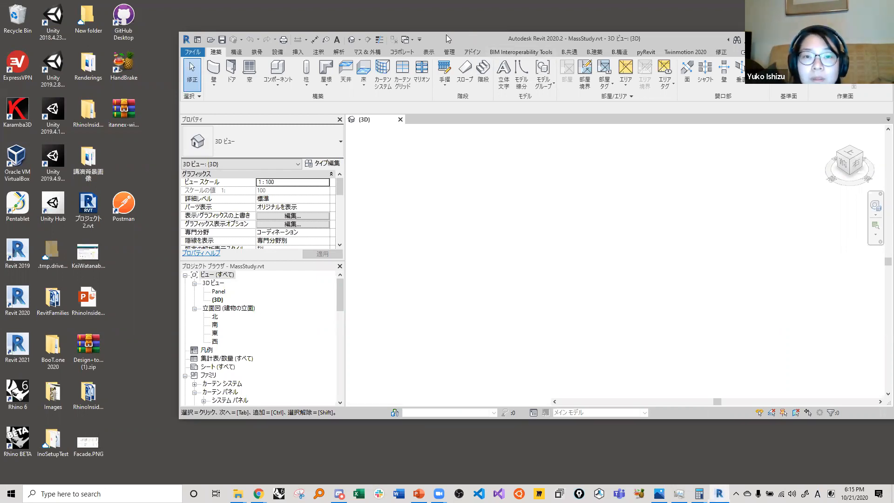
double_click(447, 38)
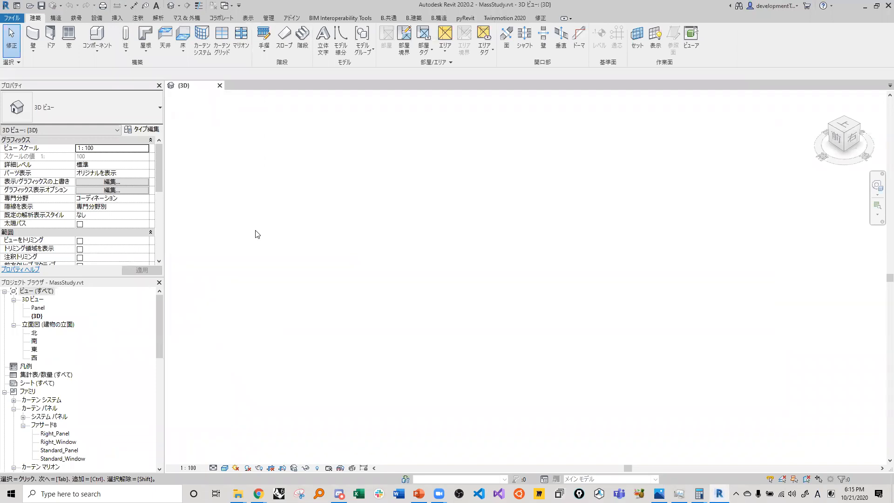
scroll(69, 365, "down", 6)
scroll(60, 387, "up", 4)
left_click(59, 393)
left_click(60, 401)
left_click(61, 418)
scroll(62, 401, "up", 3)
left_click(274, 272)
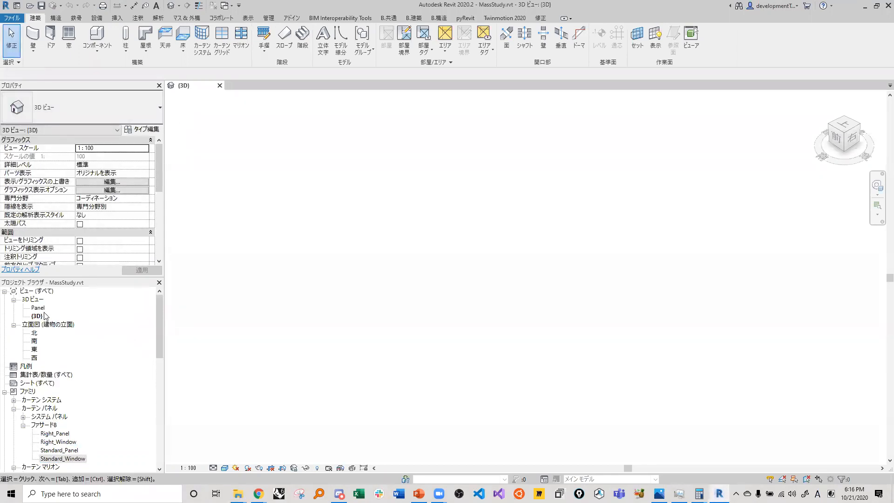
Check which 3D views the MassStudy project contains.
left_click(37, 317)
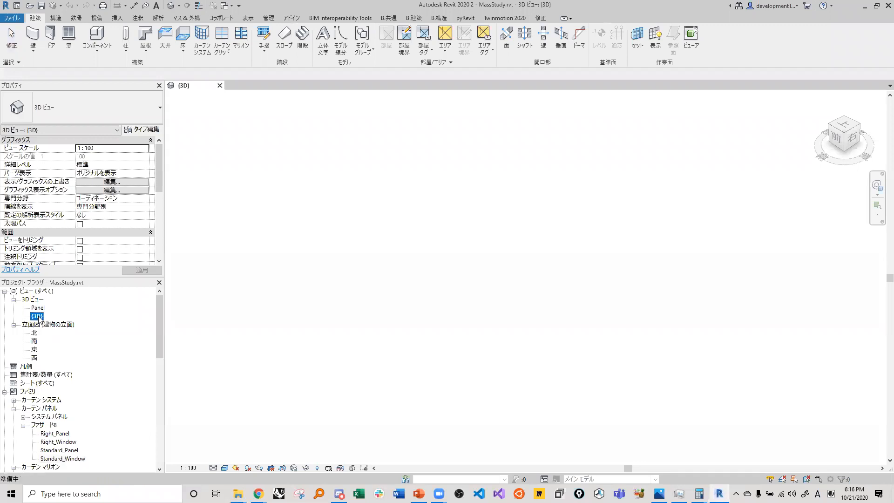
left_click(13, 300)
left_click(14, 300)
left_click(321, 301)
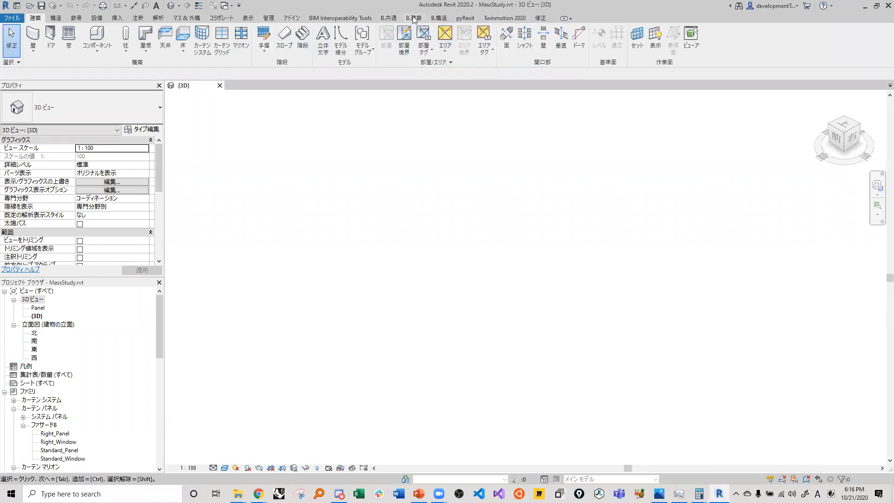
Load the Rhino add-in inside the Revit session and dismiss the Grasshopper breakpoint message.
left_click(292, 18)
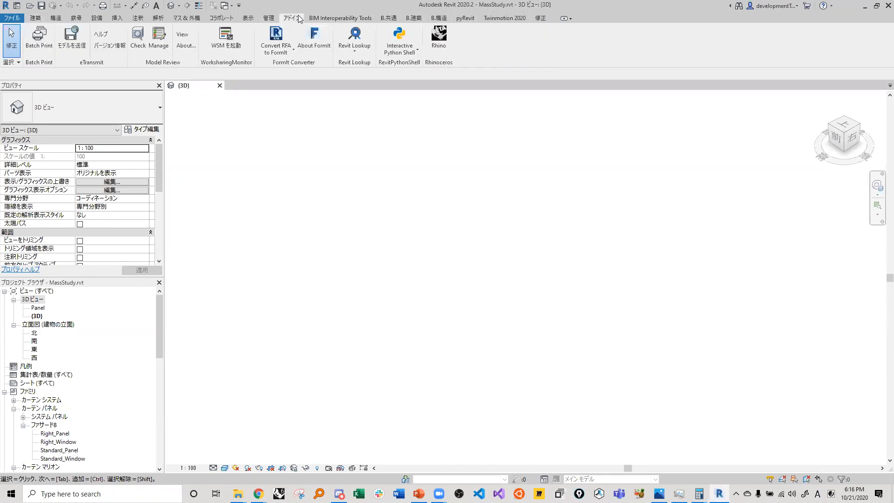
left_click(438, 41)
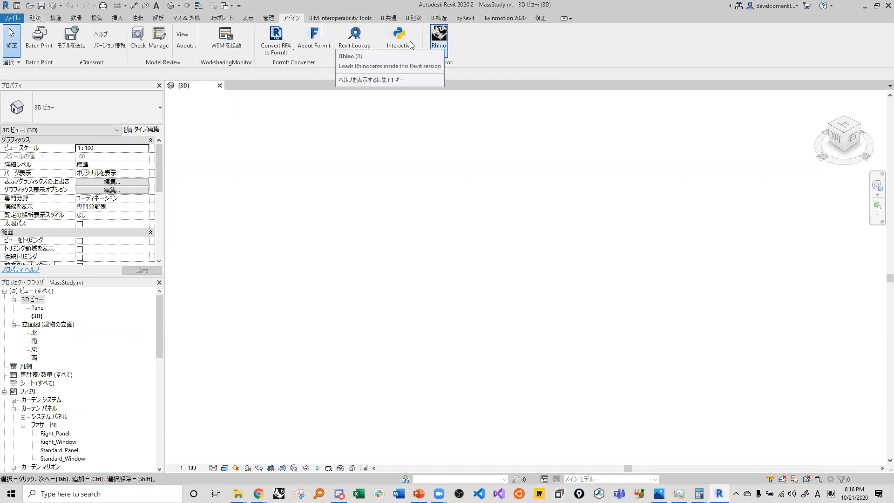
left_click(443, 53)
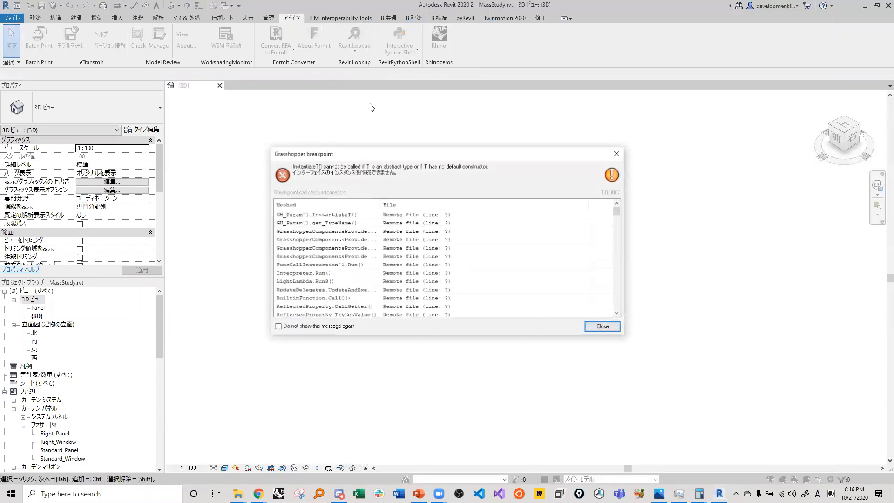
left_click(610, 328)
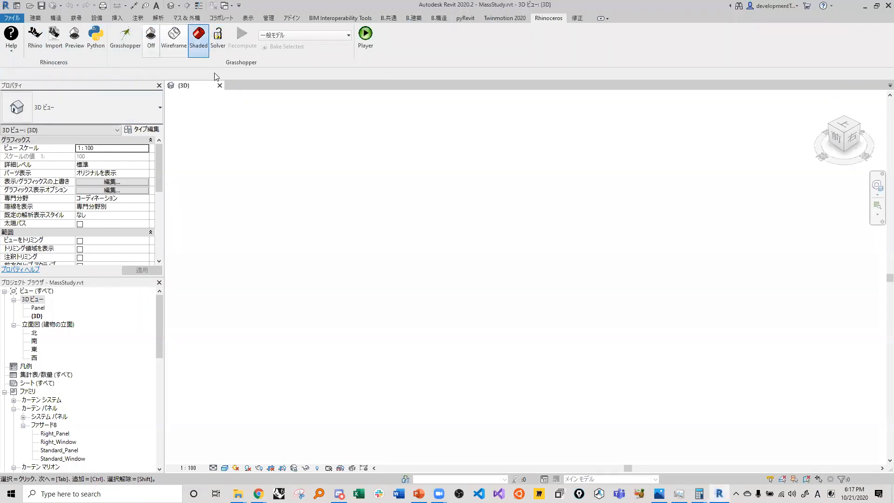
Examine the element categories available for baking Grasshopper geometry, leaving 一般モデル selected.
left_click(305, 36)
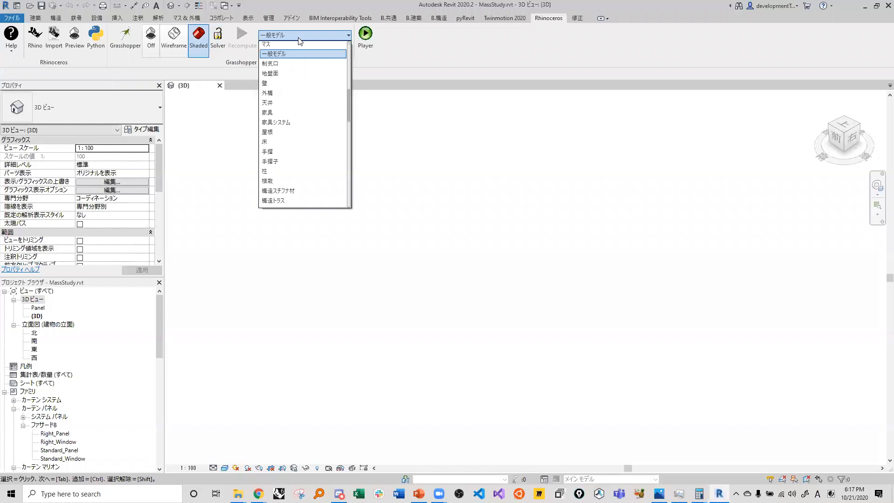
left_click(281, 35)
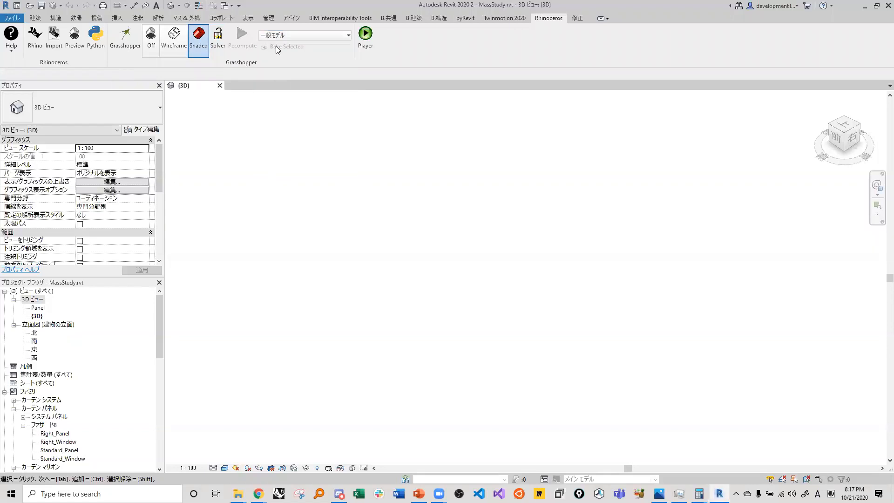
left_click(347, 36)
left_click(401, 71)
Open the APIDocs site from the Rhino.Inside help links and view the Grasshopper 6.14.19118 documentation.
left_click(7, 55)
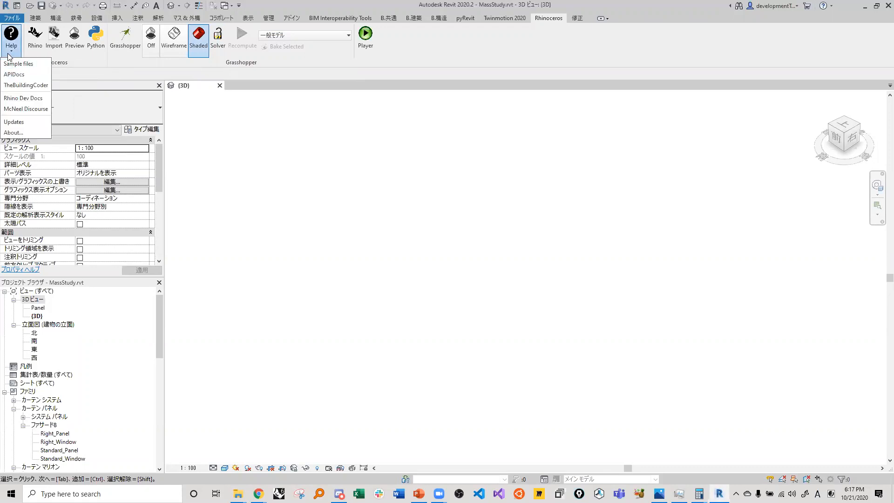
left_click(14, 74)
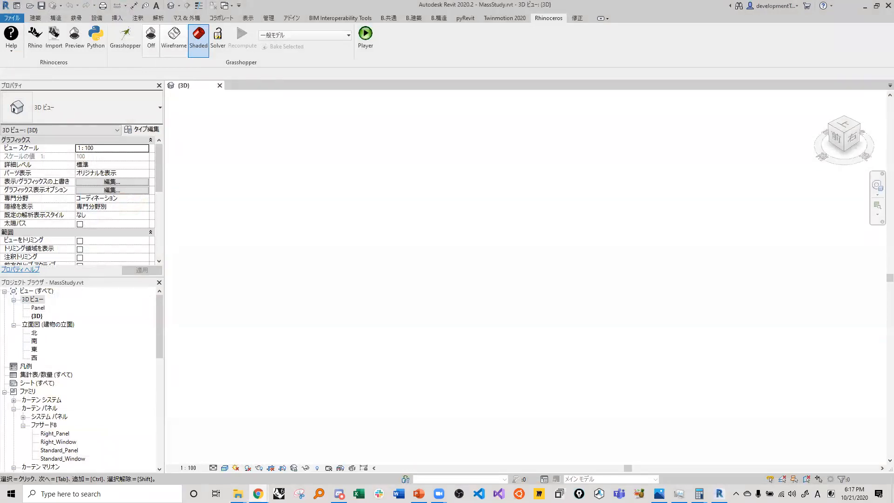
key("alt+Tab")
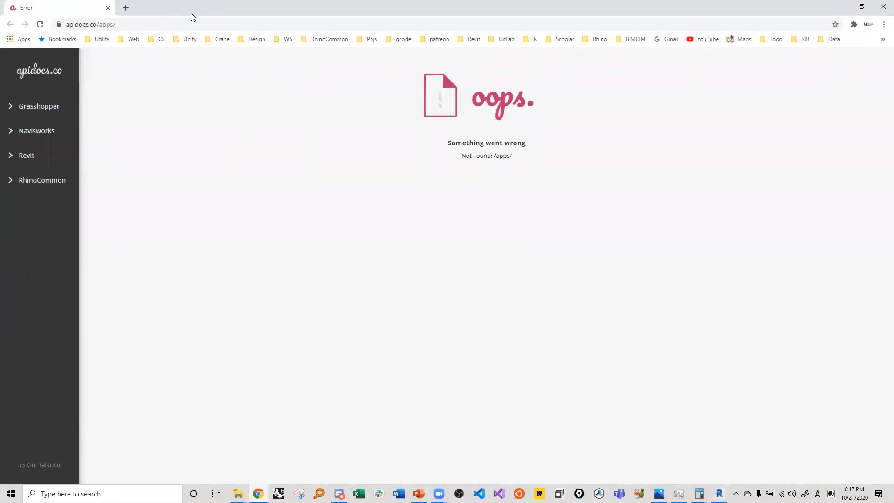
key("super+Down")
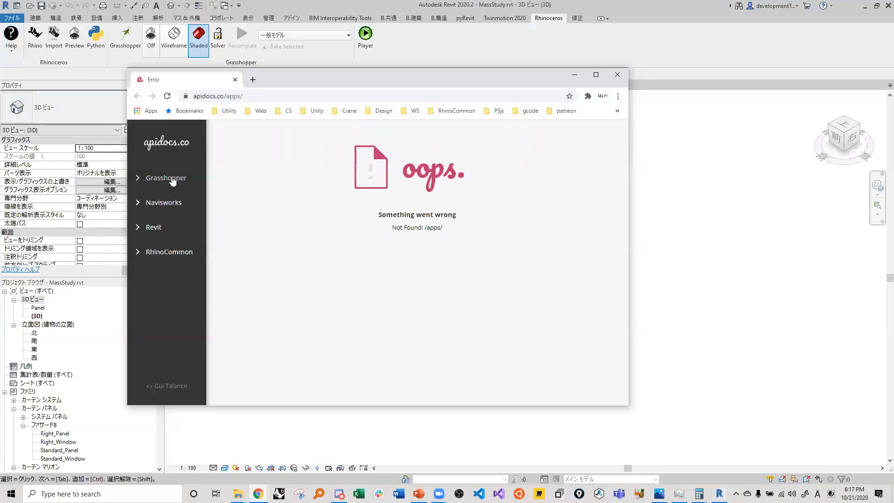
left_click(166, 178)
left_click(167, 220)
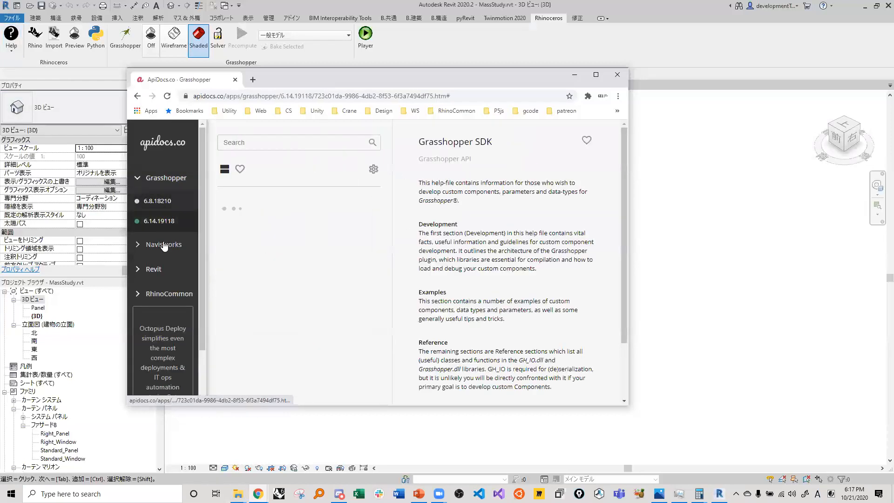
Open TheBuildingCoder blog from the help links, browse its posts and close the browser.
left_click(10, 50)
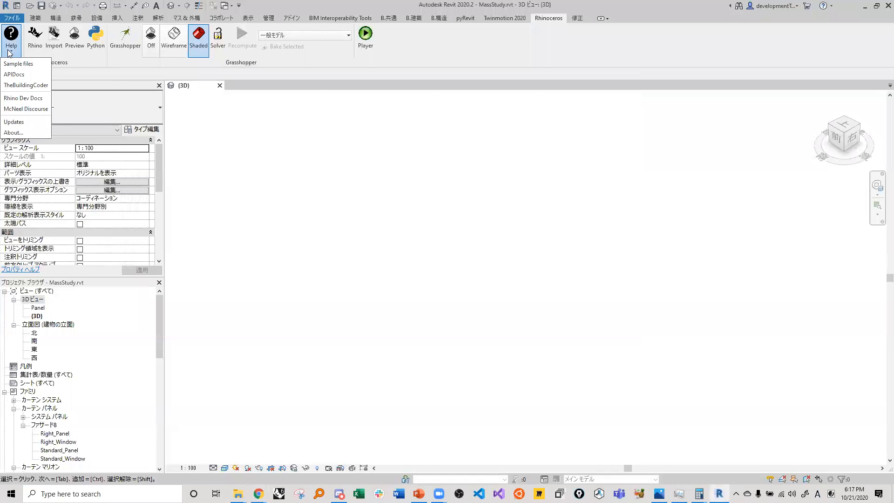
left_click(26, 85)
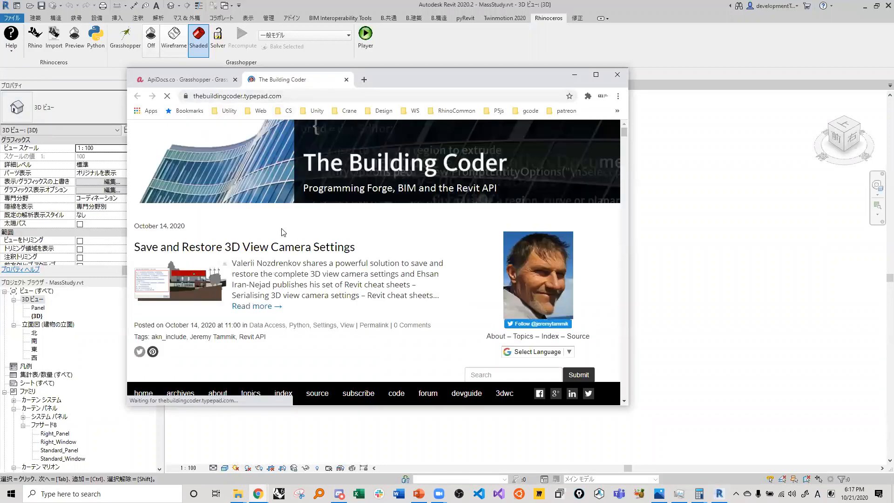
scroll(282, 232, "down", 7)
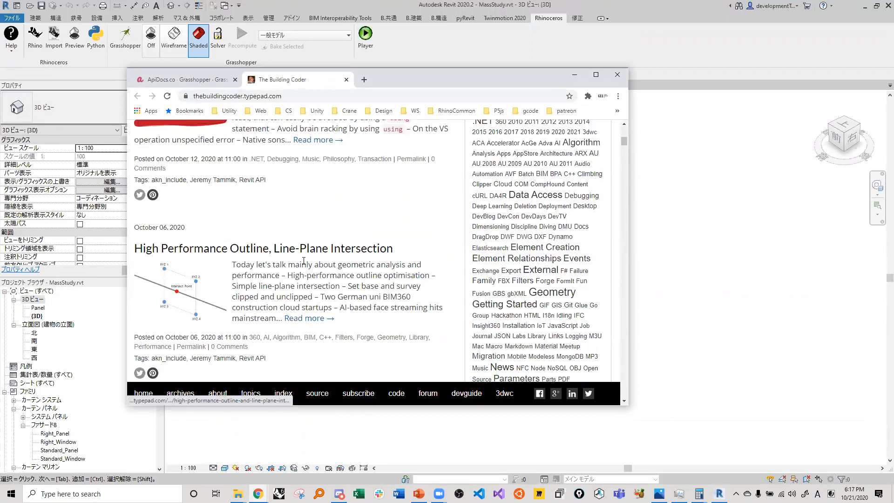
scroll(303, 261, "down", 13)
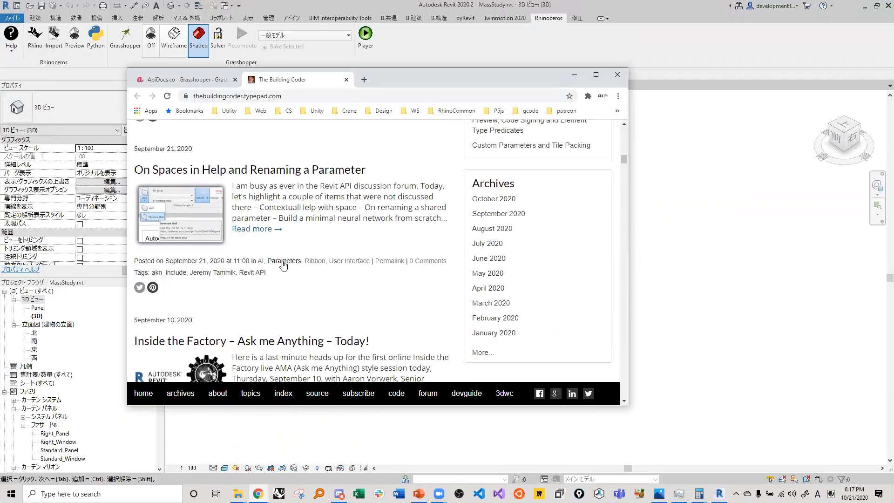
scroll(284, 265, "up", 15)
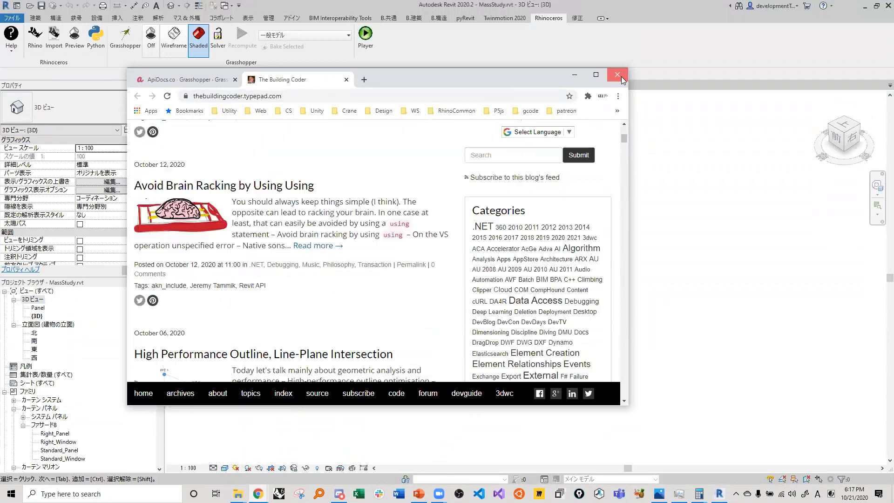
left_click(618, 75)
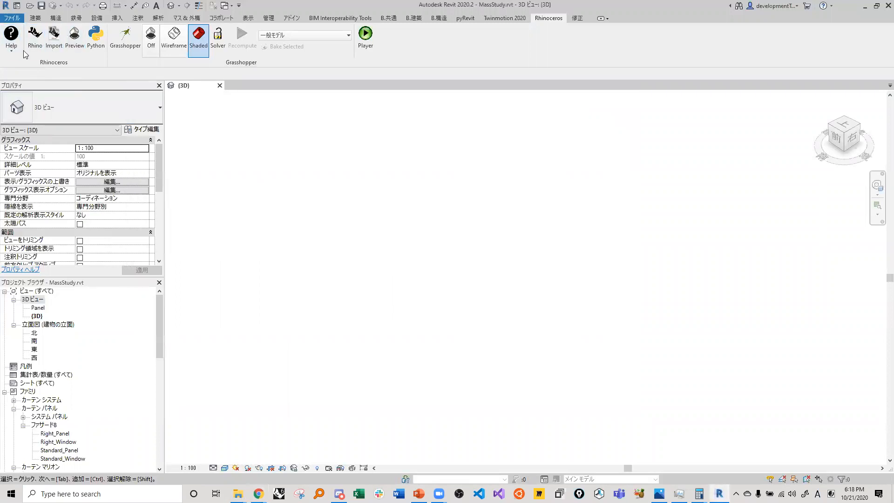
Open the Rhino window from Revit, look over its Top and Perspective viewports, and minimize it.
left_click(35, 36)
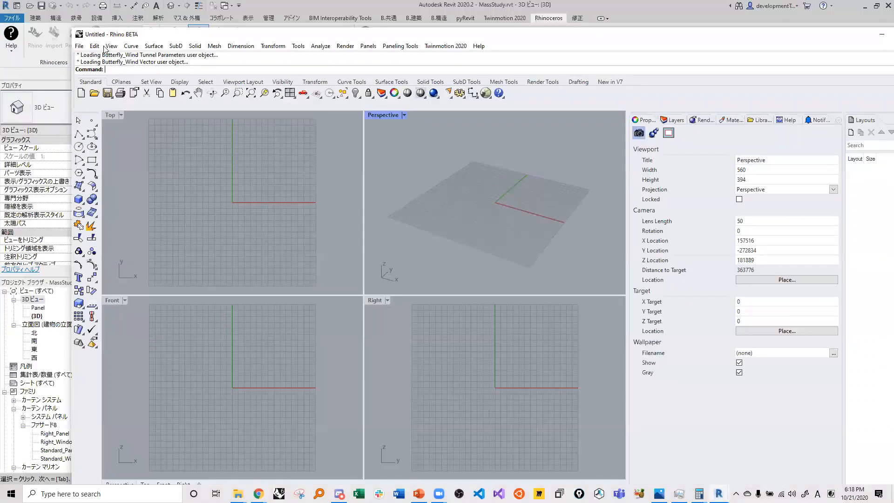
left_click(167, 142)
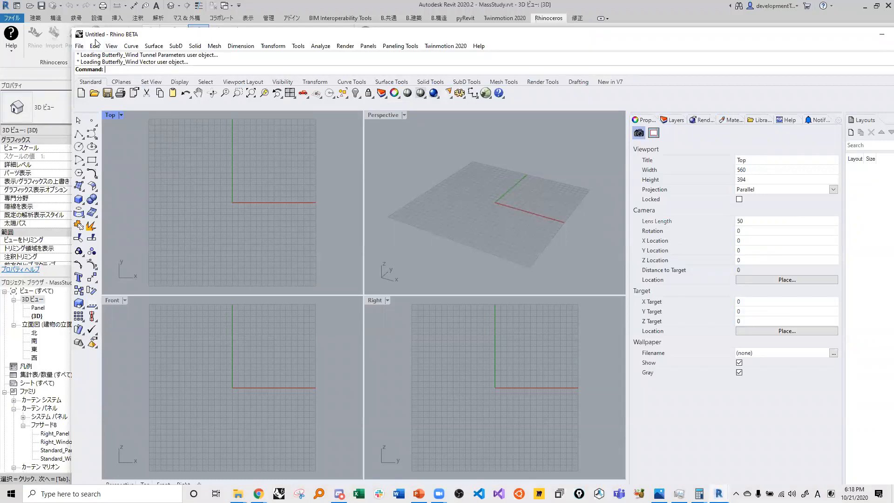
left_click(471, 188)
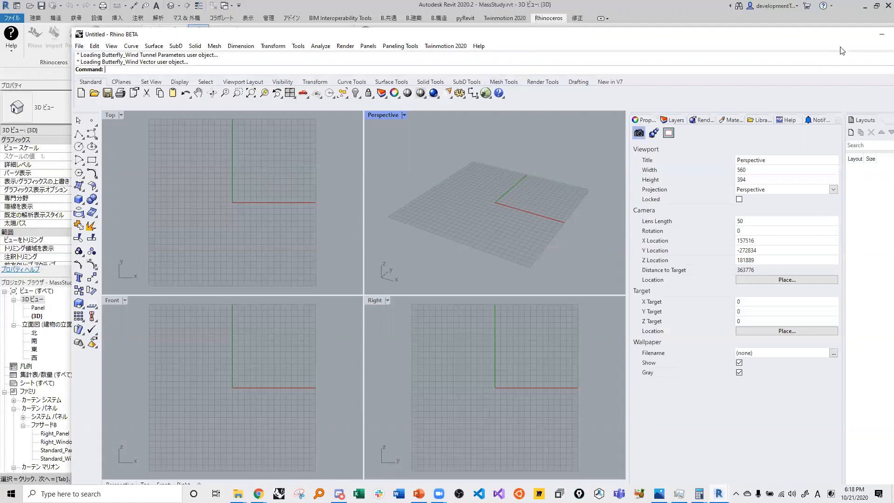
left_click_drag(860, 29, 807, 27)
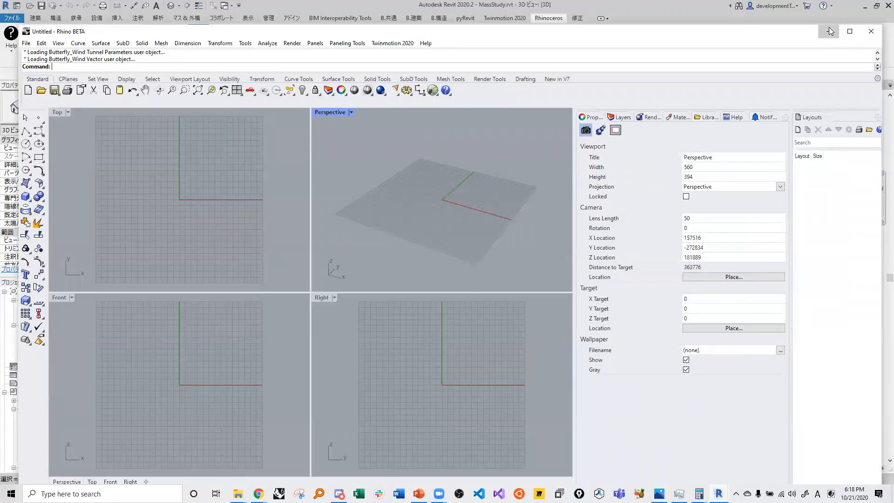
left_click(830, 28)
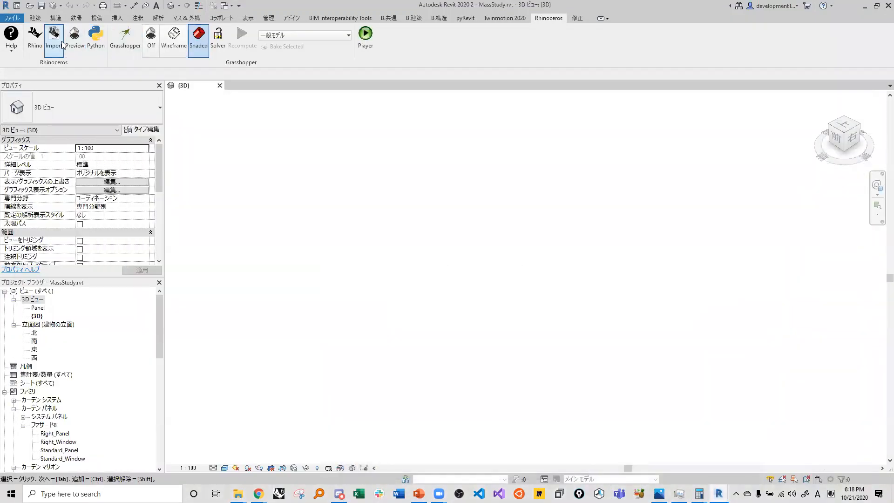
Open Grasshopper from Revit and place a Geometry parameter on the empty canvas to start a new definition.
left_click(130, 45)
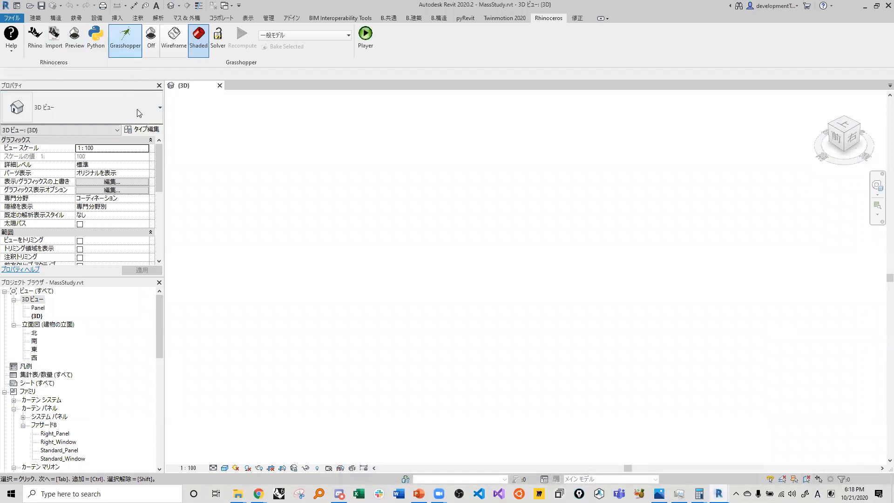
left_click(623, 204)
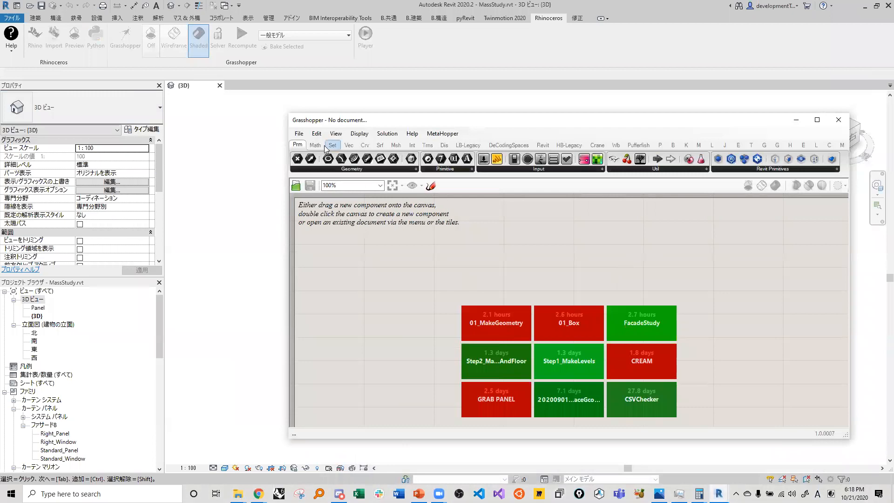
left_click_drag(298, 159, 421, 334)
scroll(433, 331, "down", 4)
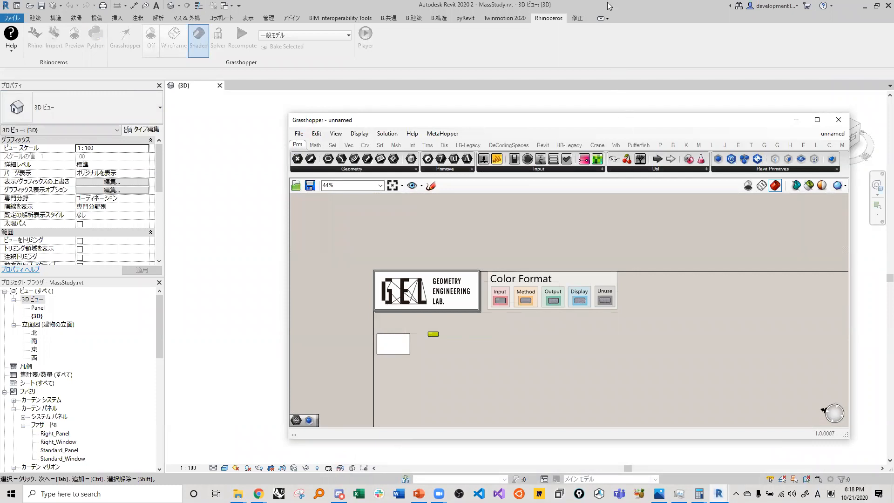
Arrange Revit and Rhino side by side, with Revit on one half of the screen and Rhino on the other.
left_click_drag(610, 6, 0, 33)
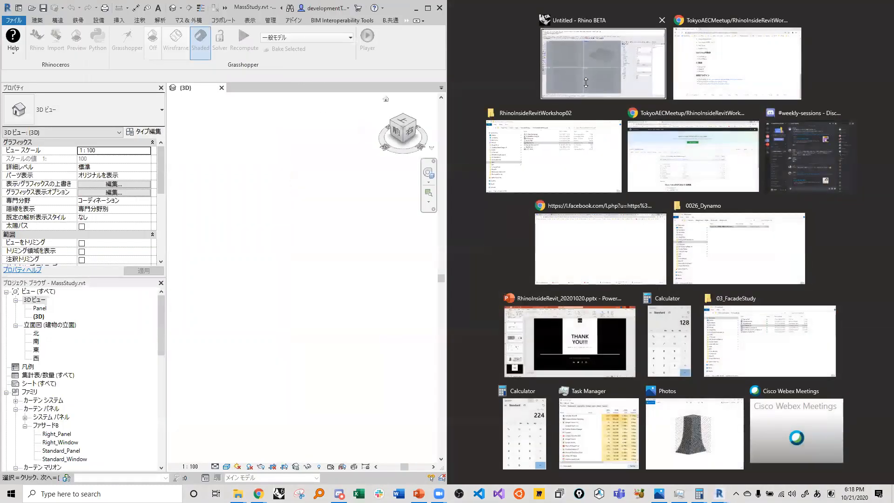
left_click(586, 82)
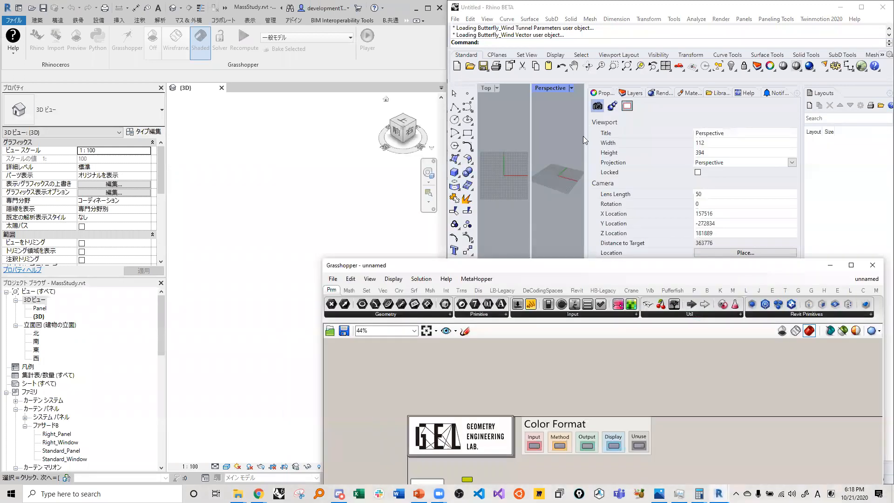
Widen the Rhino viewports by narrowing the side panels, and move the Grasshopper window up so its canvas is more visible.
left_click_drag(586, 144, 795, 137)
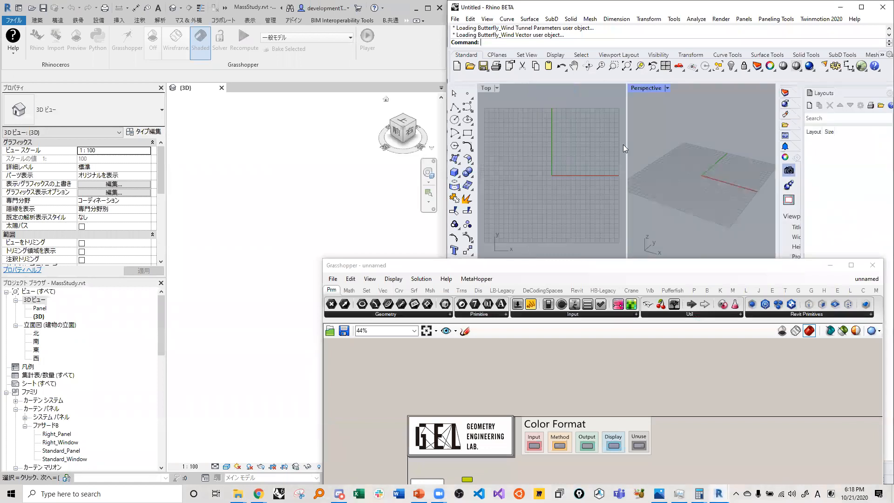
scroll(616, 155, "up", 7)
left_click_drag(574, 264, 652, 115)
Delete the Geometry parameter from the Grasshopper canvas.
scroll(561, 345, "down", 3)
scroll(559, 345, "up", 5)
scroll(588, 337, "down", 2)
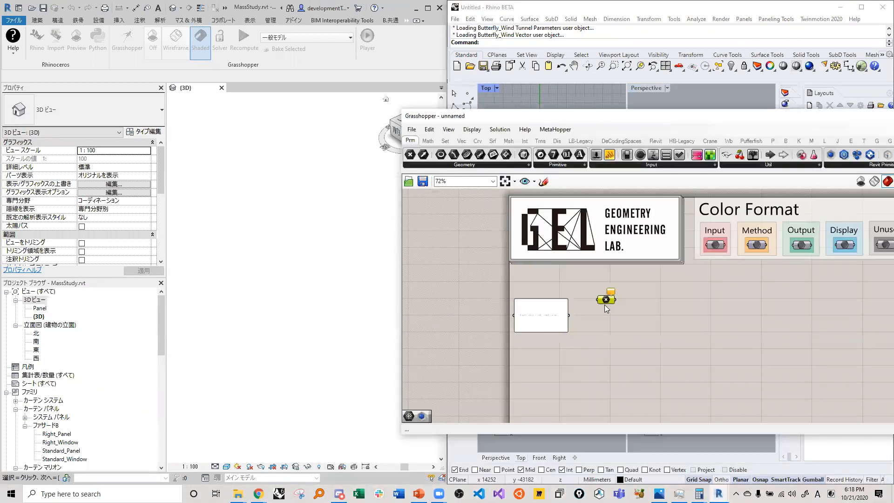
scroll(604, 305, "up", 4)
left_click_drag(605, 304, 548, 285)
key("Delete")
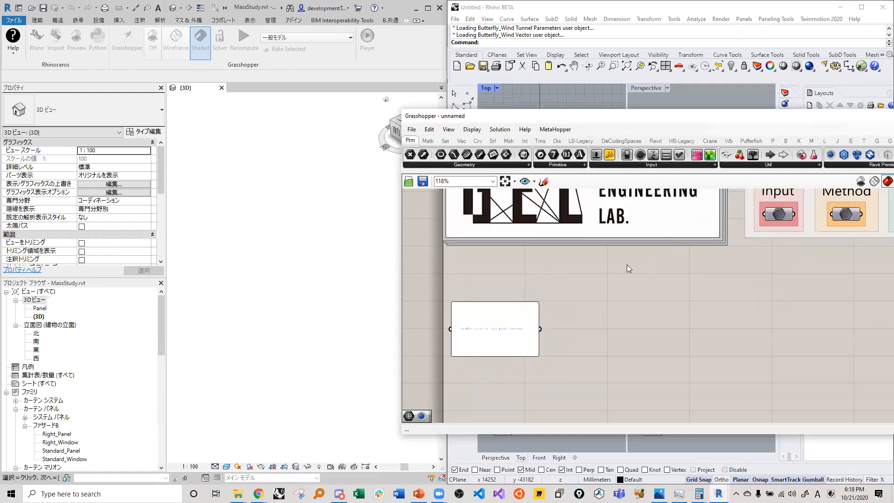
scroll(626, 264, "down", 3)
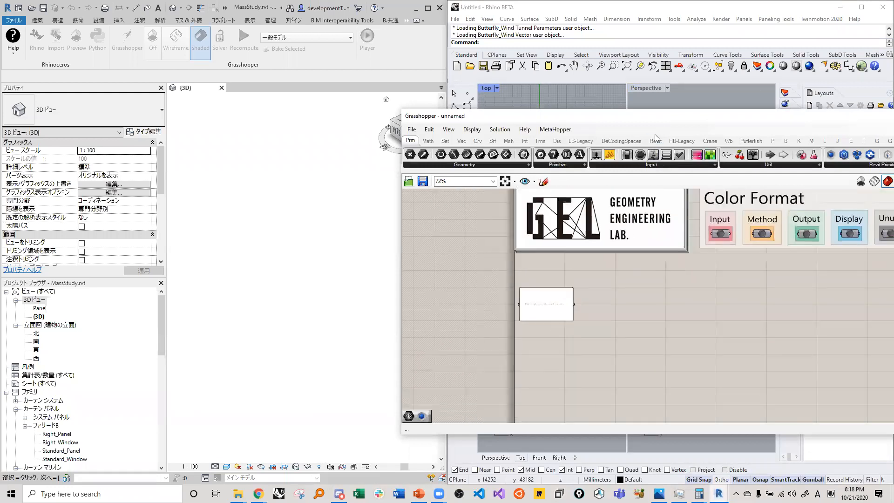
Reposition the Grasshopper window and narrow it so it sits entirely over the Rhino half of the screen.
left_click_drag(655, 116, 612, 160)
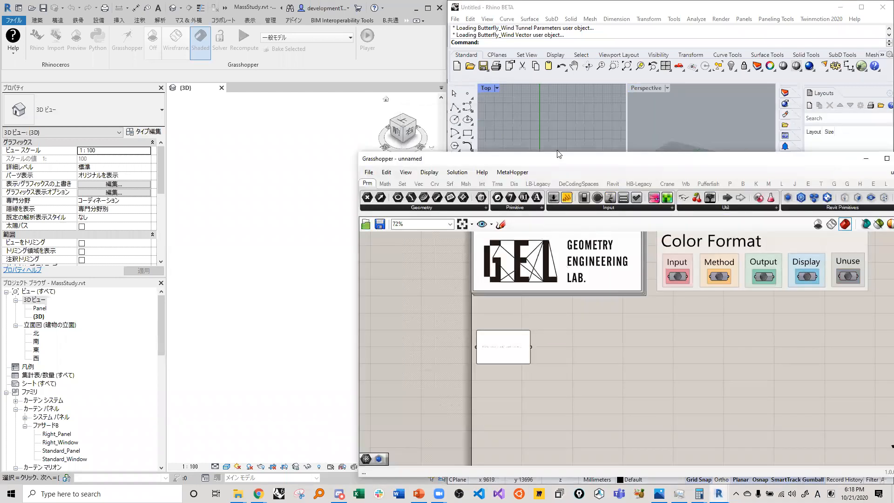
left_click_drag(539, 154, 512, 145)
scroll(525, 355, "down", 1)
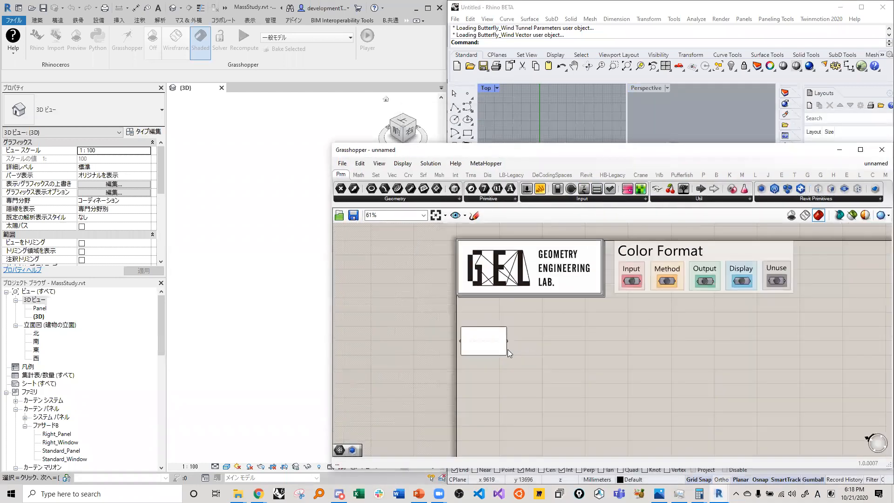
scroll(508, 349, "up", 1)
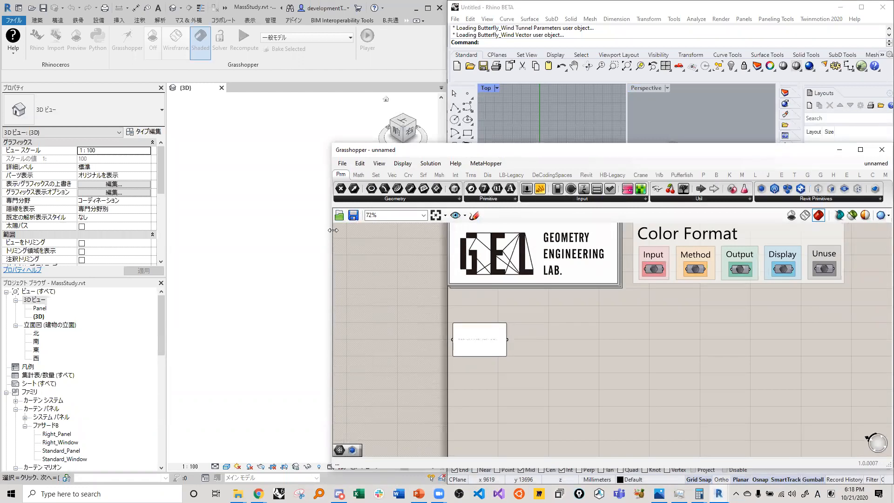
left_click_drag(390, 245, 446, 243)
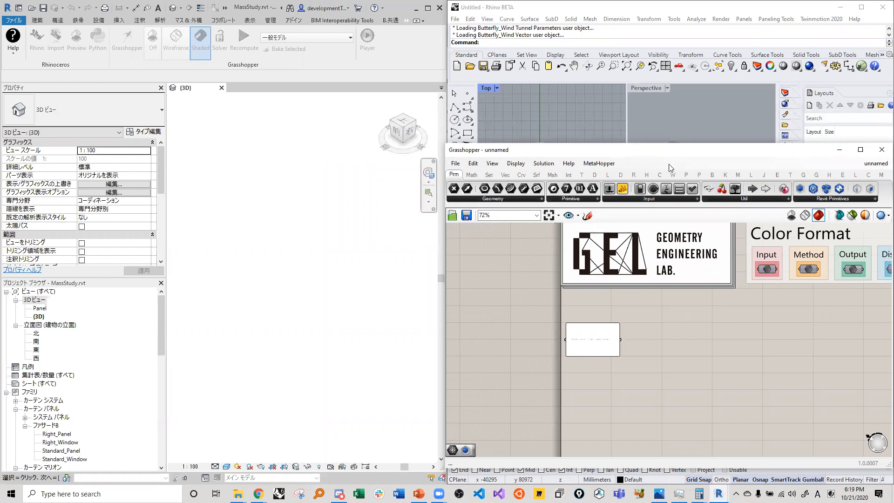
Open Building.3dm in Rhino from the RhinoInsideRevitWorkshop02 folder inside repos > TokyoAECMeetup.
left_click(456, 19)
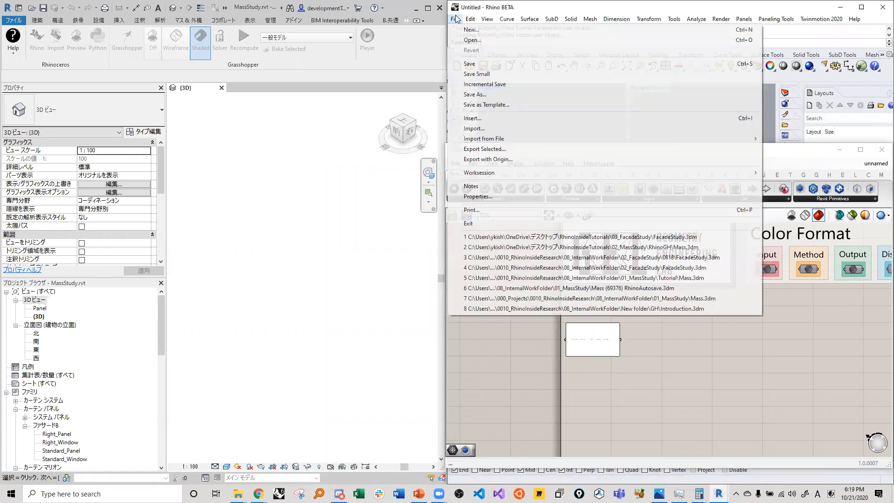
left_click(468, 37)
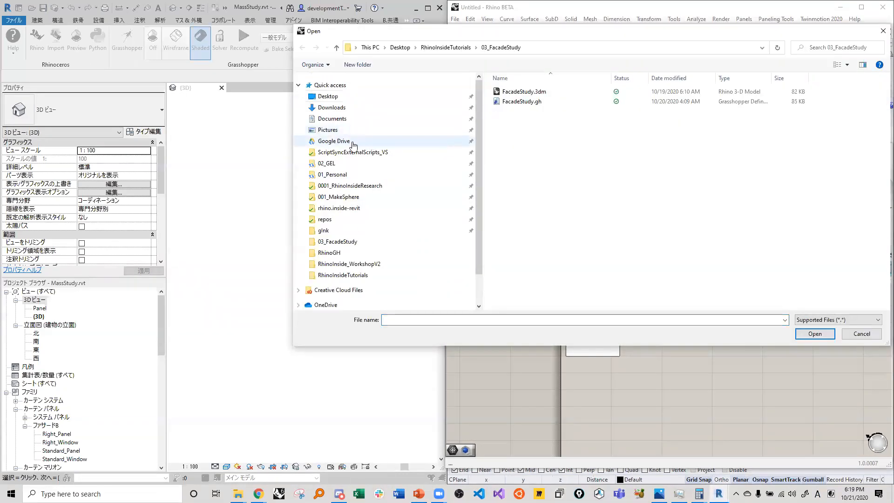
left_click(319, 95)
double_click(559, 112)
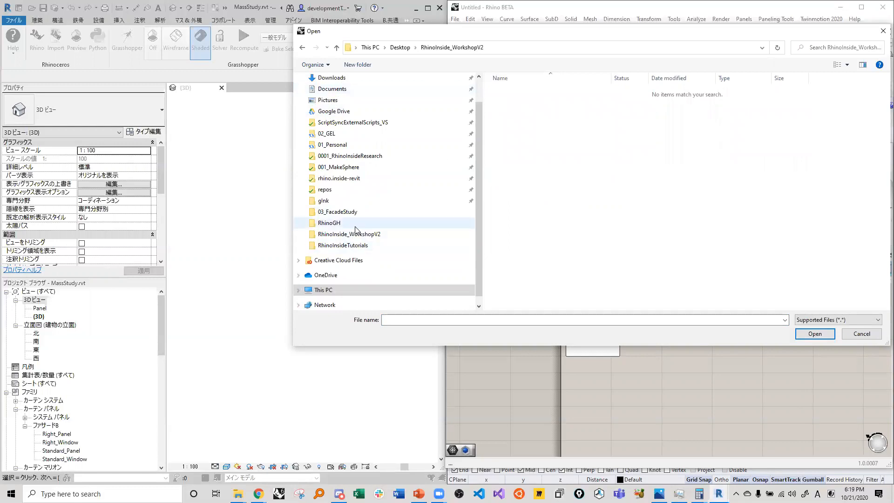
scroll(355, 226, "down", 1)
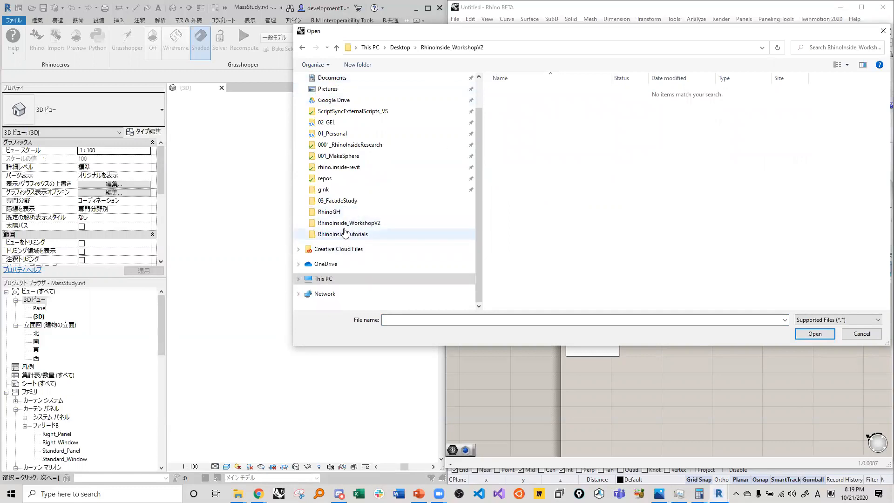
left_click(326, 179)
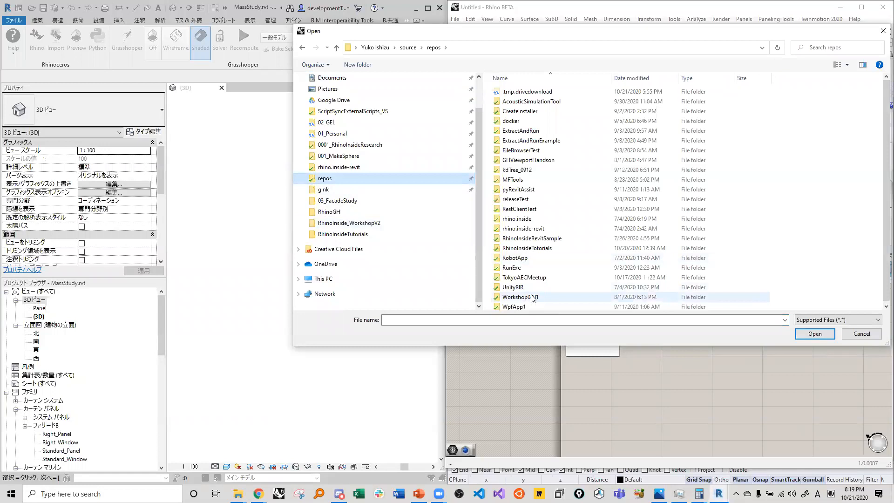
left_click(532, 275)
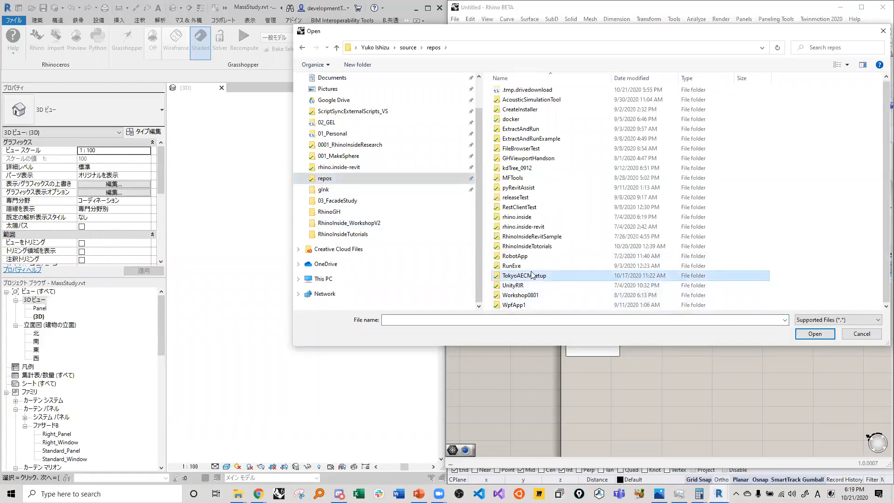
double_click(532, 275)
double_click(558, 112)
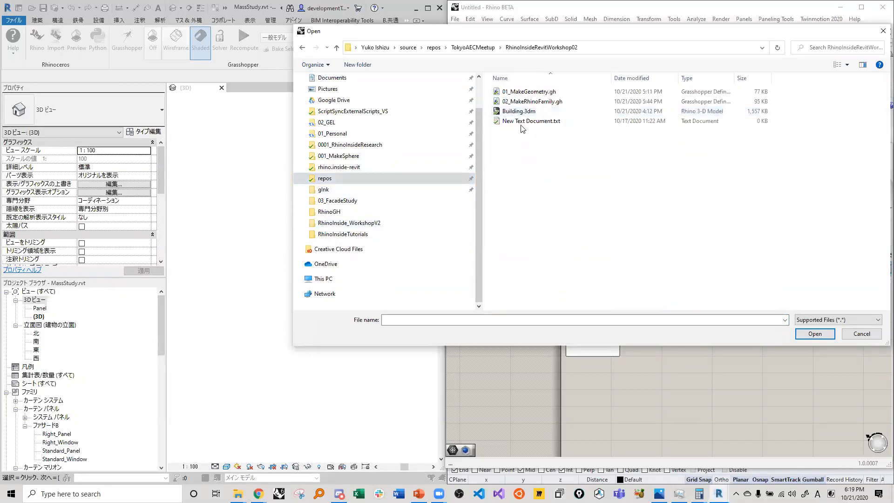
left_click(513, 113)
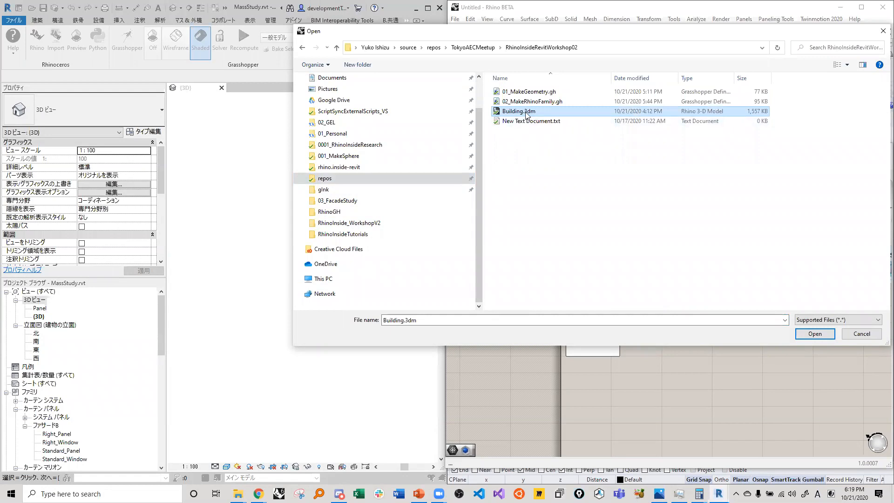
left_click(802, 336)
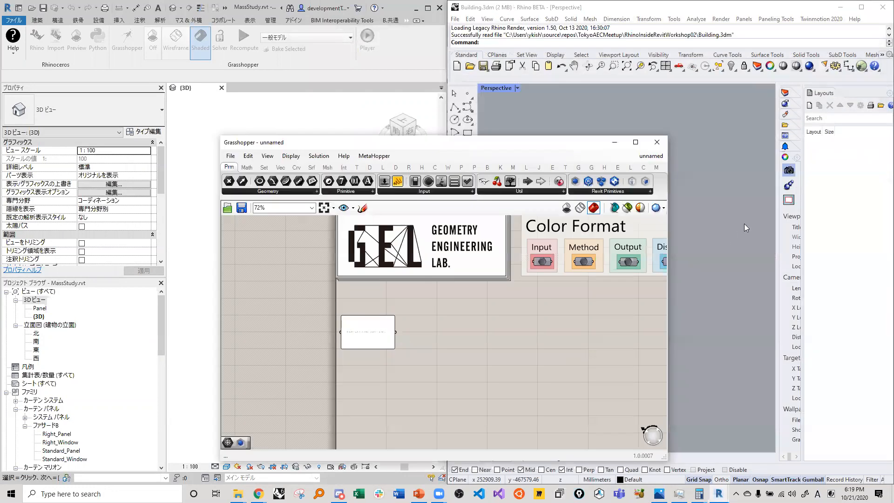
Move the Grasshopper window over the Revit half and widen Rhino's side panel, keeping the building curves framed in the Perspective viewport.
right_click_drag(711, 246, 686, 354)
right_click_drag(765, 127, 773, 95)
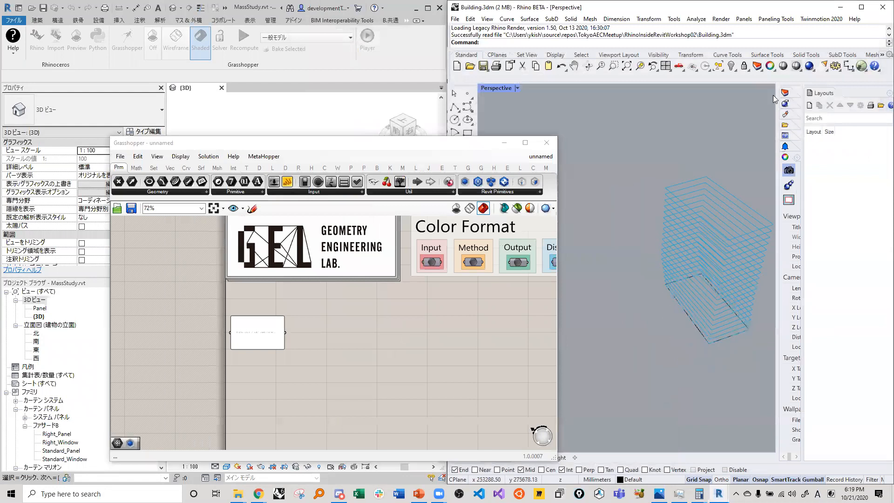
left_click_drag(777, 109, 683, 109)
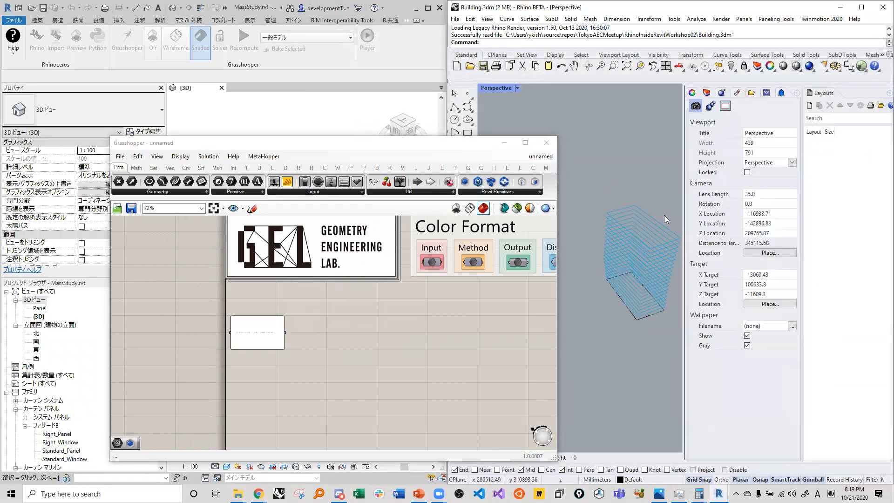
right_click_drag(629, 278, 588, 242)
scroll(589, 242, "down", 2)
left_click(412, 145)
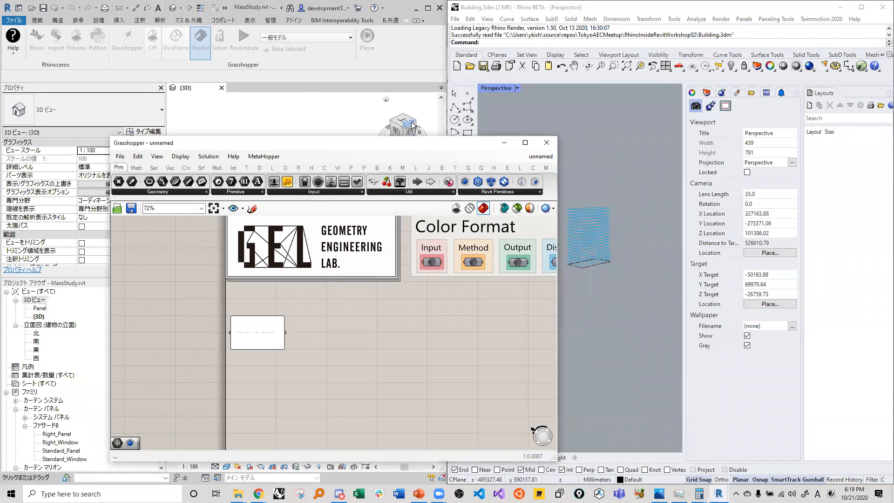
left_click_drag(399, 120, 361, 89)
scroll(559, 200, "up", 8)
right_click_drag(592, 231, 599, 310)
scroll(599, 309, "down", 2)
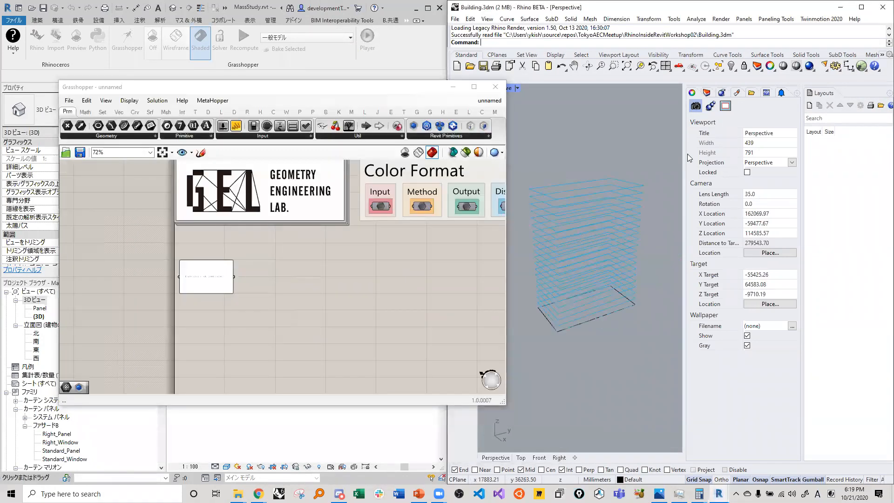
Show the building model's layer list and examine its stacked floor curves in the Perspective viewport.
left_click(706, 92)
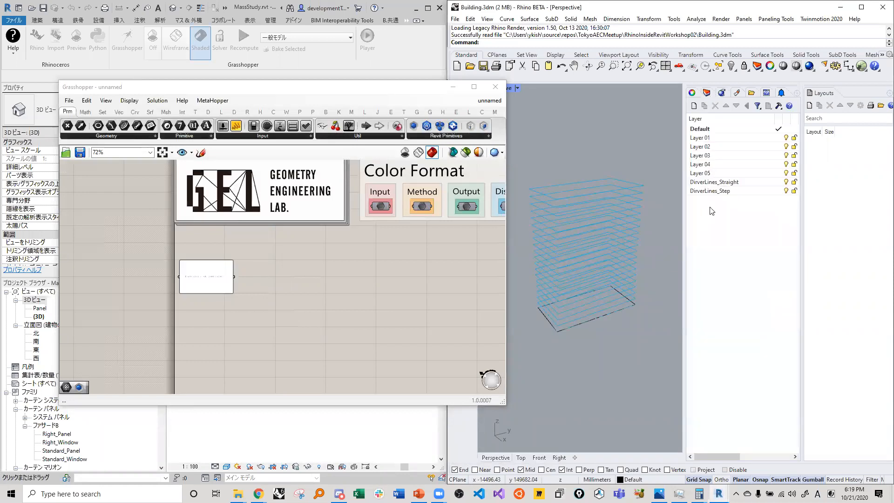
right_click_drag(577, 301, 591, 366)
scroll(614, 286, "up", 5)
right_click_drag(613, 288, 612, 335)
scroll(605, 342, "down", 3)
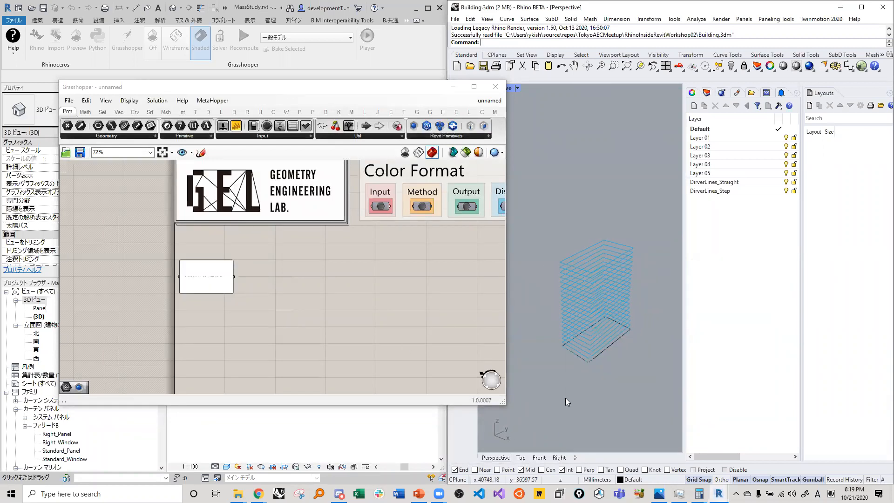
Select a curve on the building's top floor and display its attribute user text.
scroll(579, 360, "up", 5)
scroll(622, 175, "up", 10)
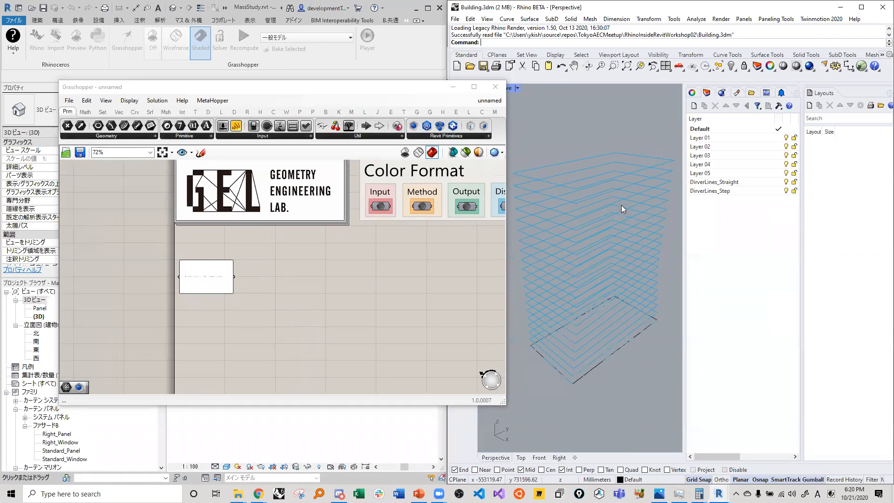
left_click(569, 158)
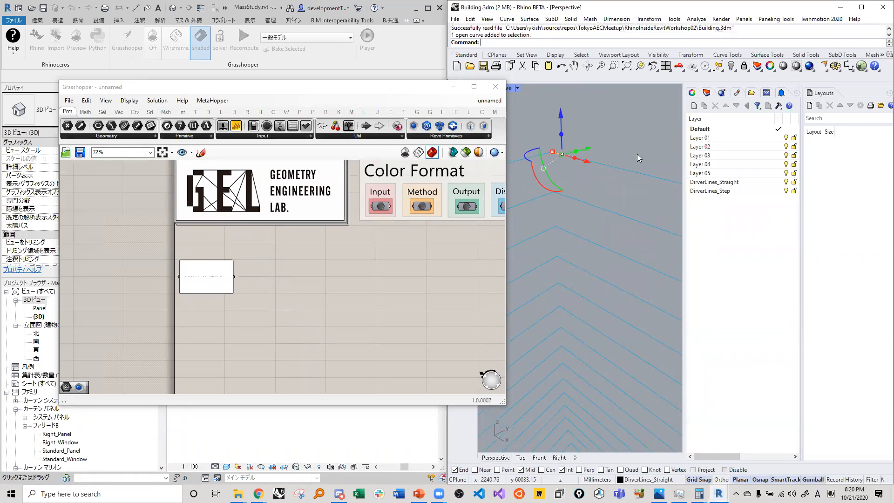
left_click(722, 93)
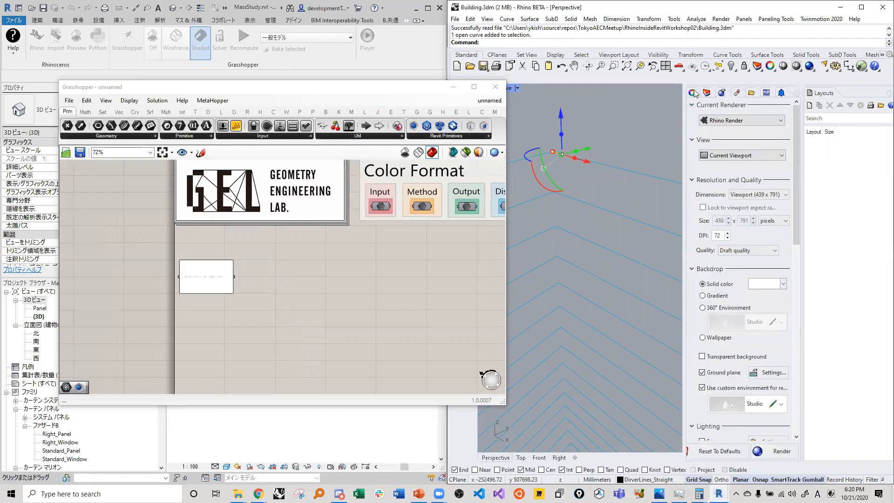
left_click(693, 93)
left_click(724, 106)
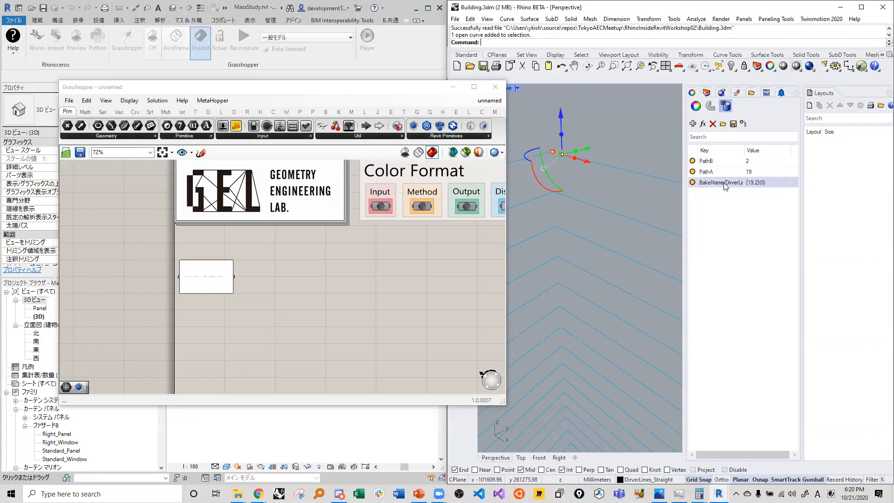
Check the attribute user text of the curve one floor below, undo the accidental drag, and clear the curve selection.
left_click_drag(566, 199, 572, 221)
key("ctrl+z")
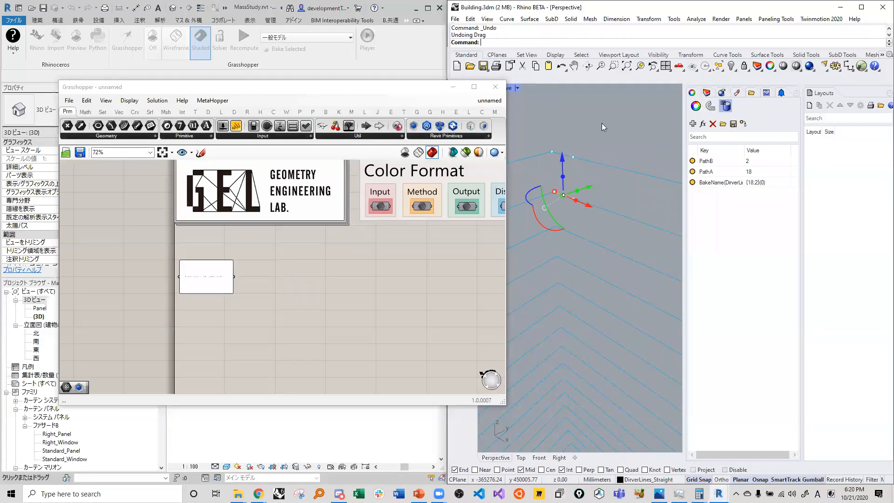
left_click(602, 123)
left_click(563, 155)
left_click(570, 99)
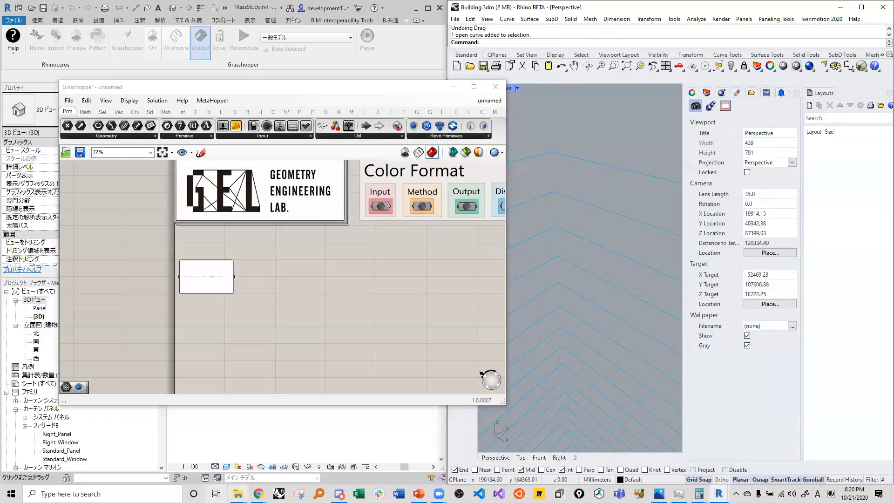
Switch to Chrome, review the RhinoInsideRevitWorkshop02 files and ReadMe on the TokyoAECMeetup GitHub page, and minimize the browser.
mouse_move(258, 493)
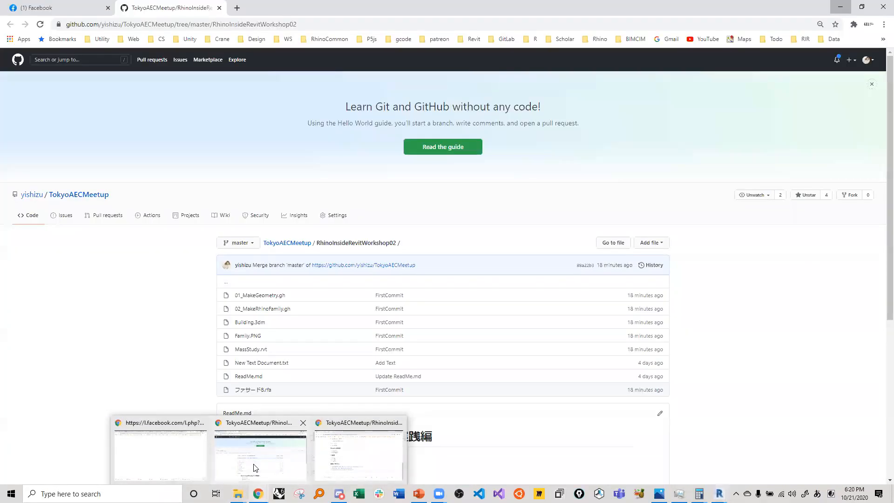
left_click(260, 447)
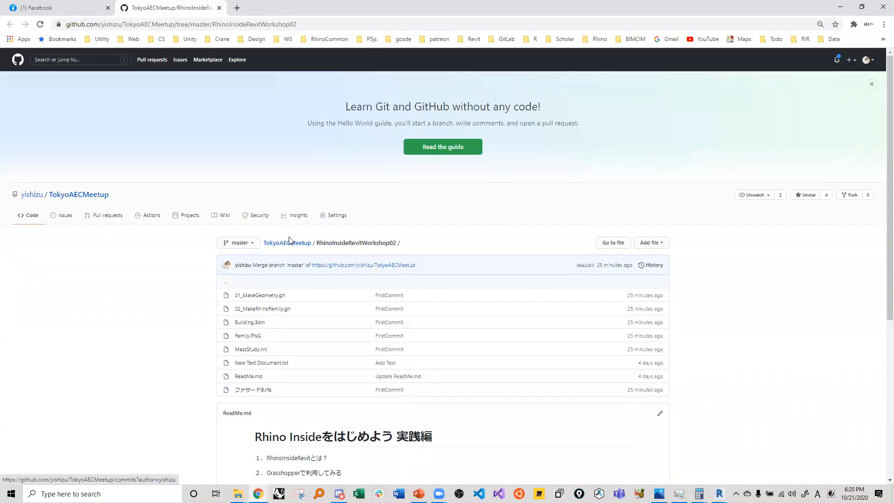
scroll(202, 270, "down", 1)
scroll(203, 271, "down", 4)
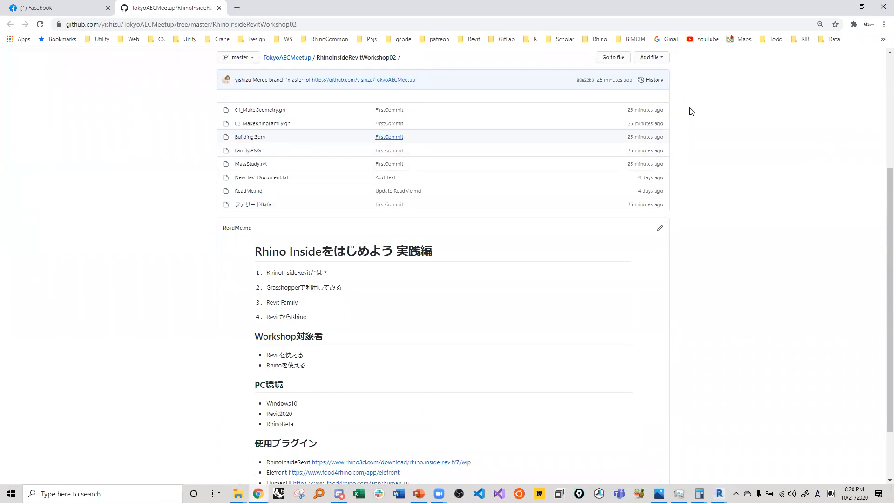
left_click(841, 7)
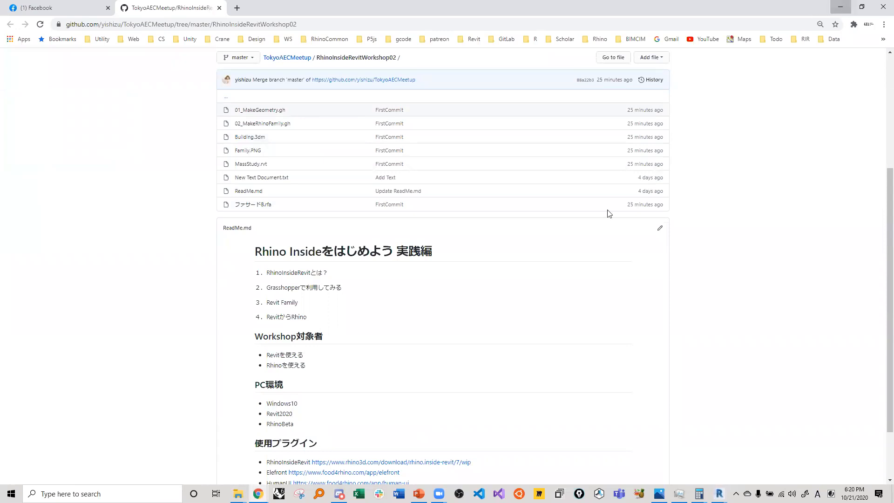
Zoom out and orbit the Perspective viewport to frame the whole building.
scroll(601, 302, "down", 10)
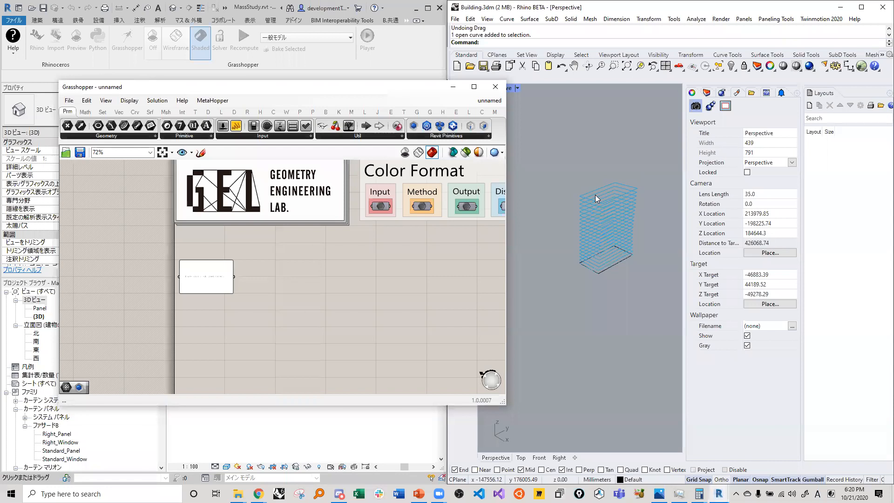
scroll(640, 196, "up", 1)
scroll(590, 244, "down", 4)
mouse_move(599, 328)
right_mouse_down()
mouse_move(600, 303)
mouse_move(597, 345)
mouse_move(591, 300)
mouse_move(597, 343)
right_mouse_up()
scroll(597, 274, "up", 8)
scroll(597, 345, "down", 4)
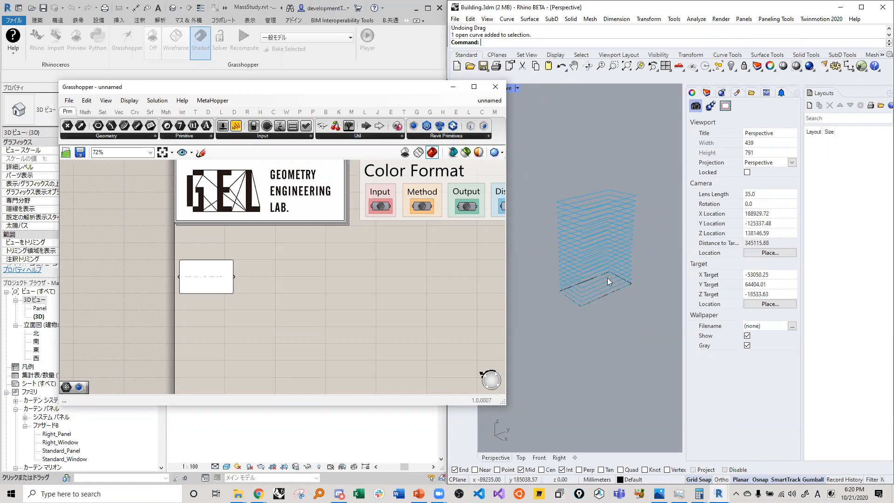
Select a curve near the building's base in the Perspective viewport and check its attribute user text.
scroll(589, 301, "up", 6)
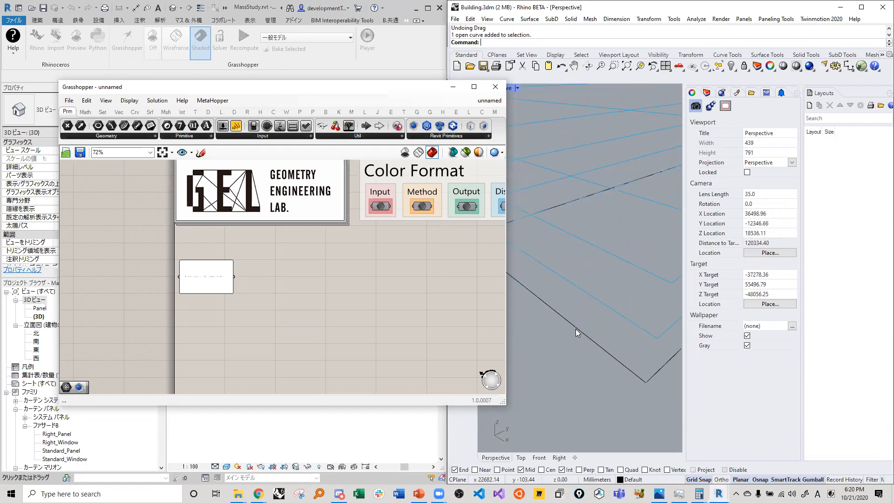
left_click(589, 332)
left_click(607, 307)
left_click(607, 305)
scroll(585, 315, "down", 2)
left_click(589, 384)
left_click(588, 312)
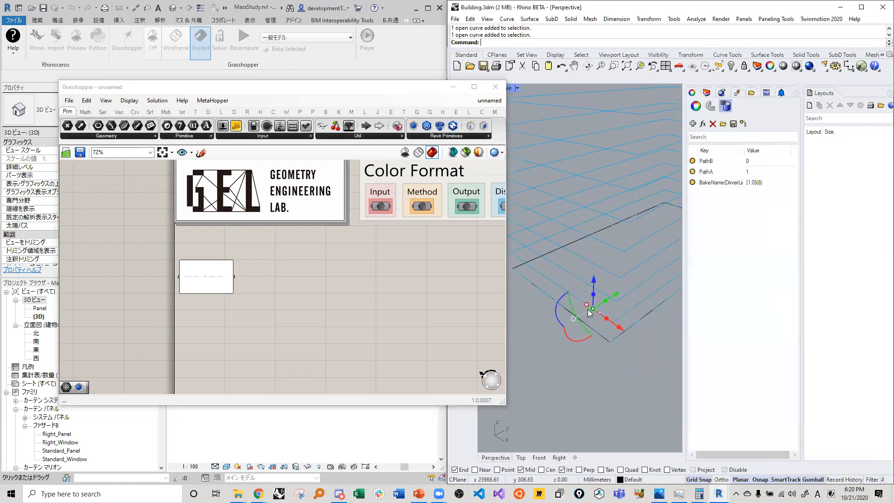
left_click(346, 265)
scroll(647, 310, "down", 2)
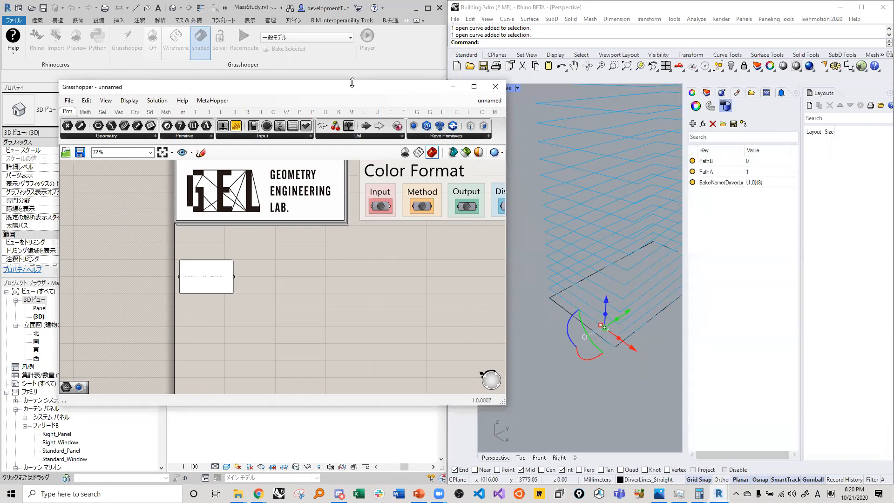
Reposition the Grasshopper window higher over Revit so the building curves in Rhino stay accessible.
left_click_drag(361, 89, 469, 87)
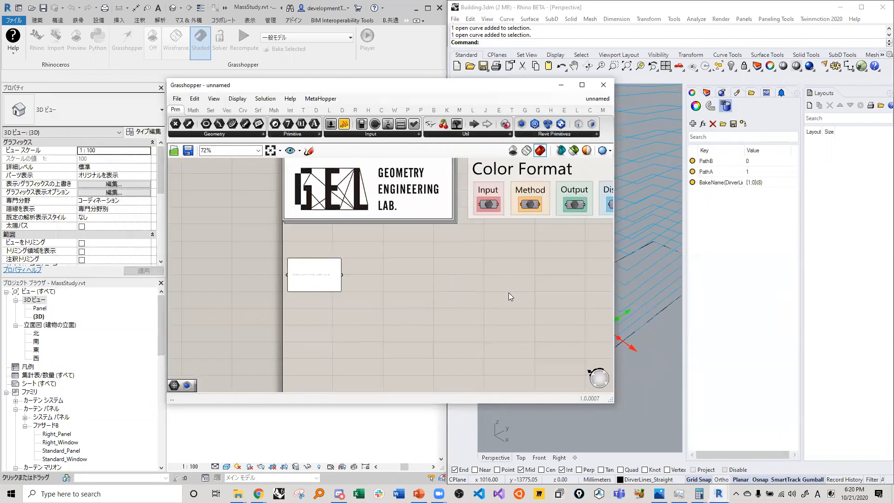
left_click_drag(447, 85, 355, 82)
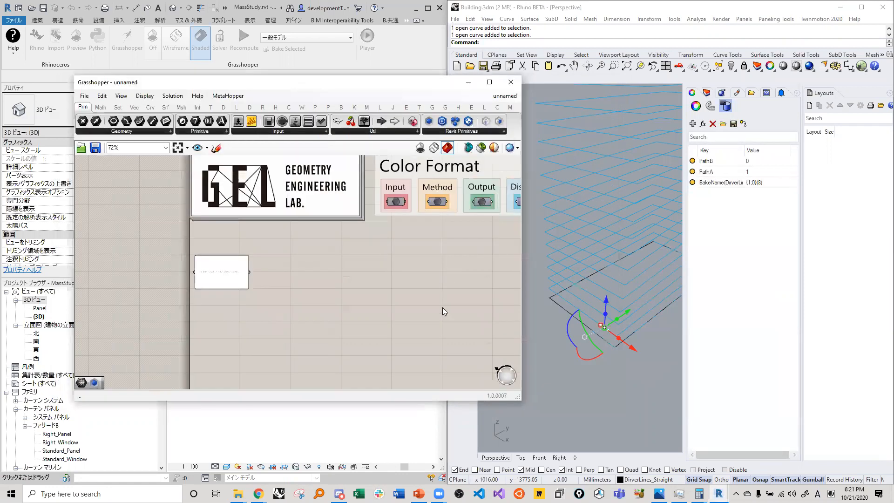
scroll(573, 355, "down", 3)
scroll(573, 355, "up", 3)
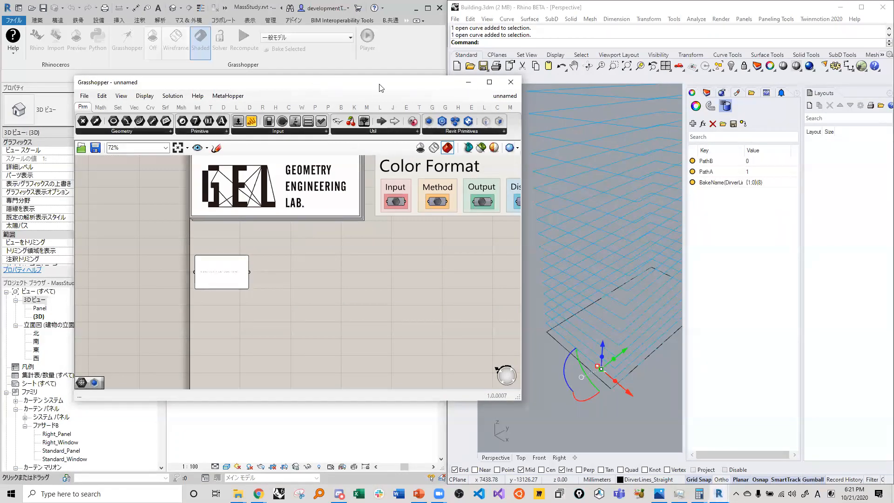
left_click_drag(380, 88, 387, 51)
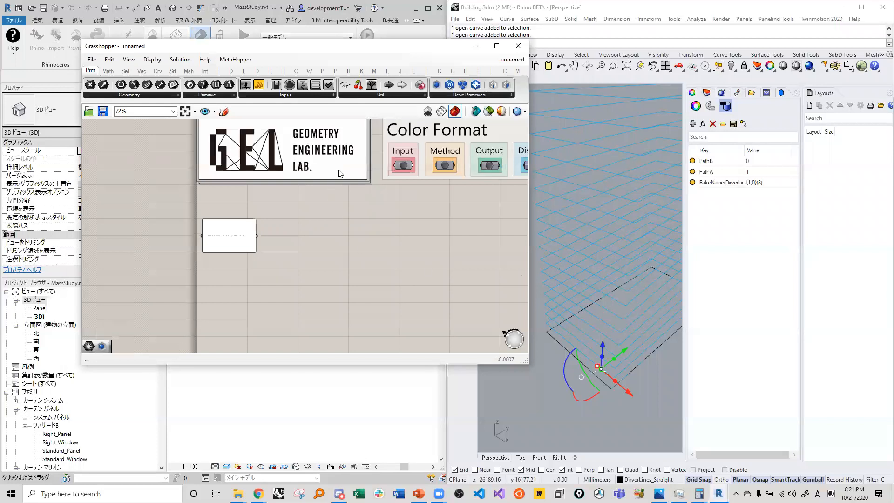
Add a Curve parameter to the Grasshopper canvas and reference the low floor curve just above the building's base into it.
left_click(625, 415)
scroll(619, 390, "up", 8)
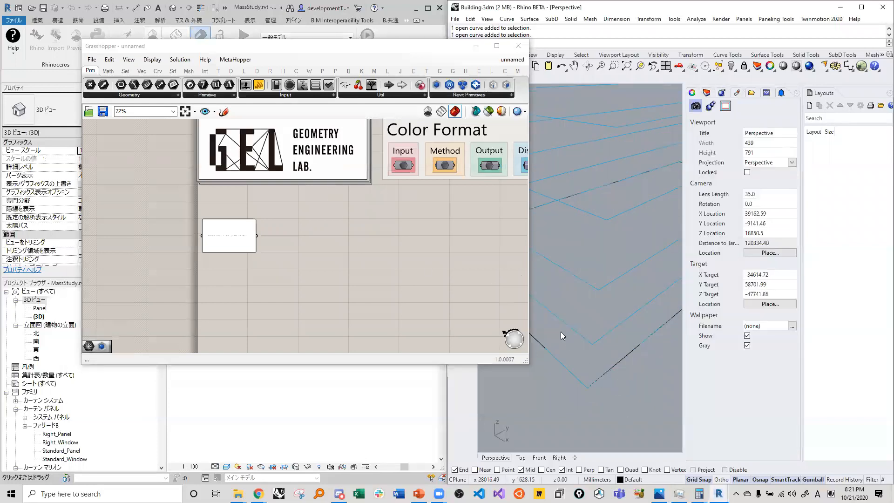
left_click(565, 324)
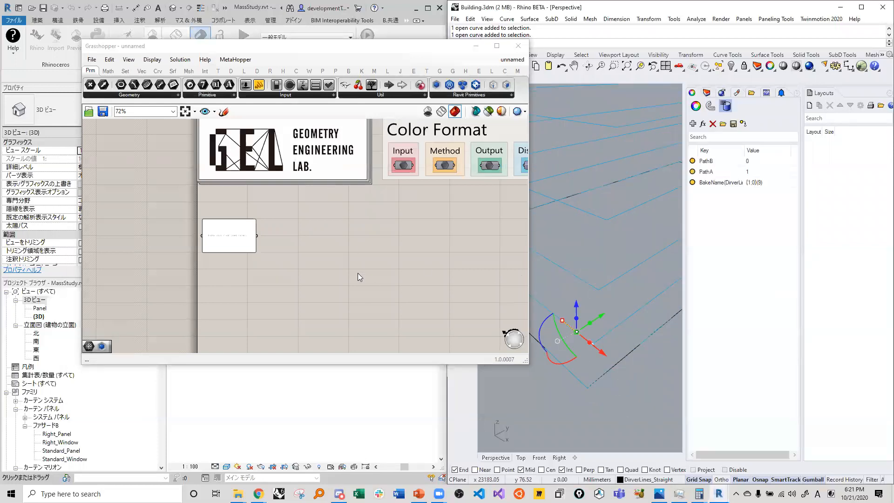
double_click(379, 251)
type("cur")
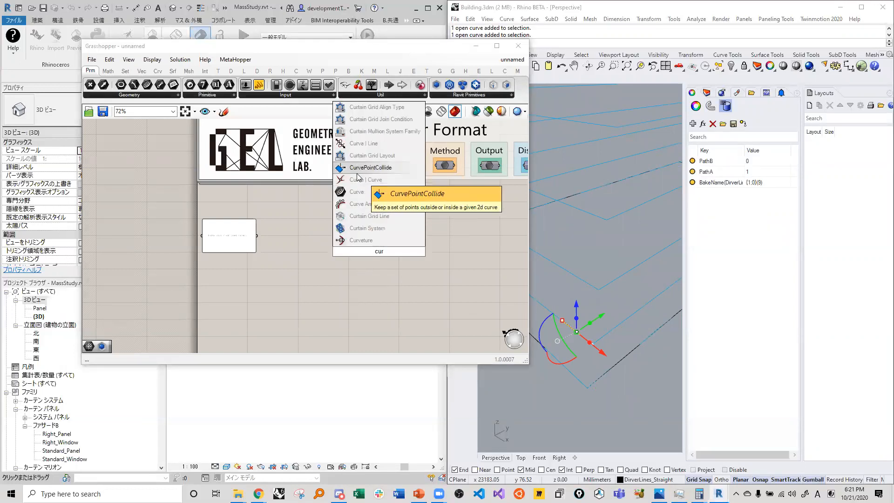
left_click(357, 192)
scroll(374, 243, "up", 4)
left_click_drag(382, 259, 304, 258)
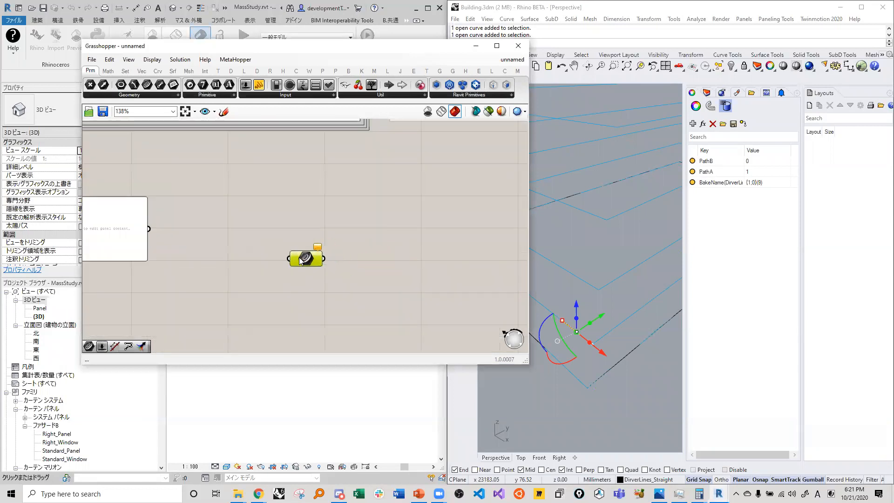
right_click(304, 258)
left_click(341, 387)
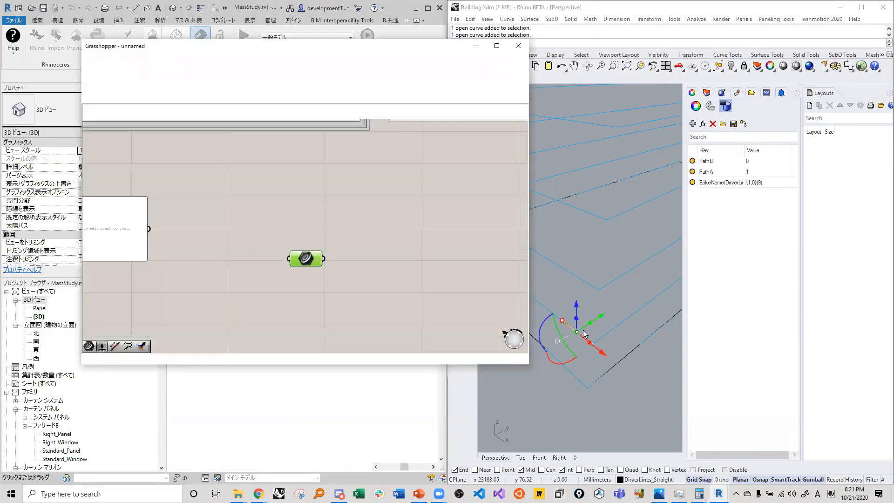
left_click(579, 335)
left_click_drag(308, 257, 250, 231)
scroll(238, 226, "down", 3)
scroll(214, 222, "up", 3)
left_click(284, 241)
double_click(284, 240)
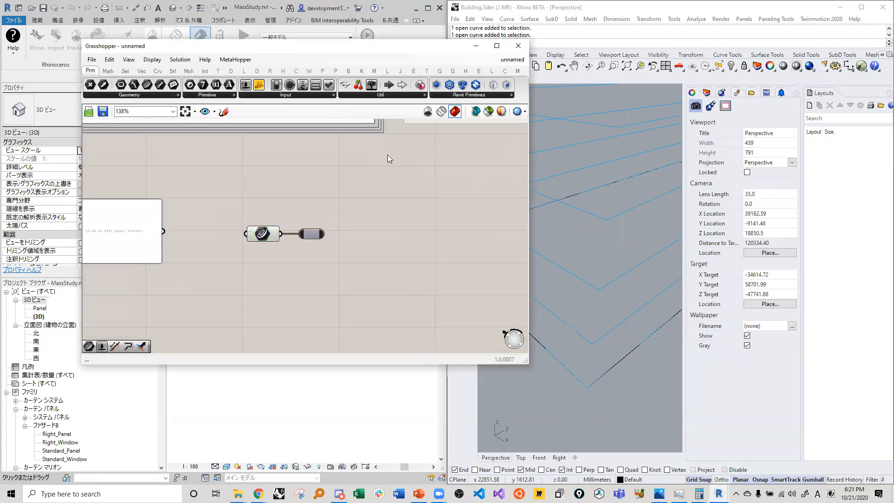
left_click_drag(321, 252, 303, 218)
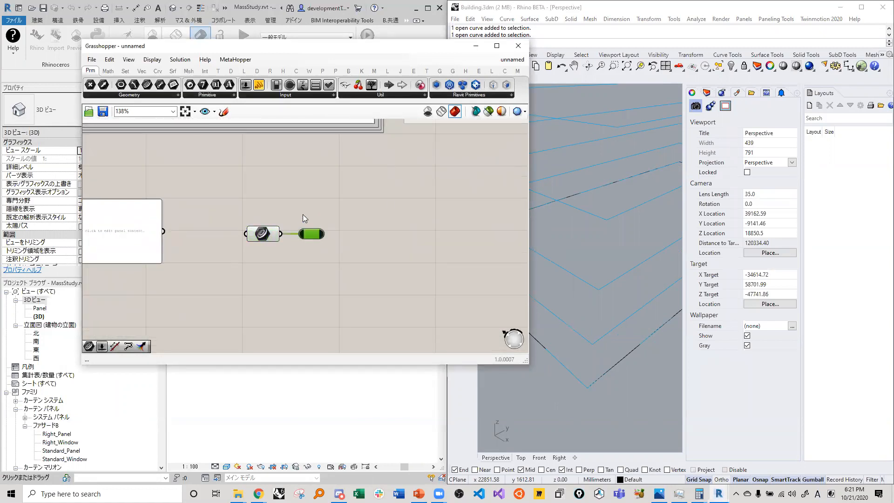
Place the Revit component that builds a wall from a curve on the canvas beside the Curve parameter.
left_click(109, 71)
left_click(126, 71)
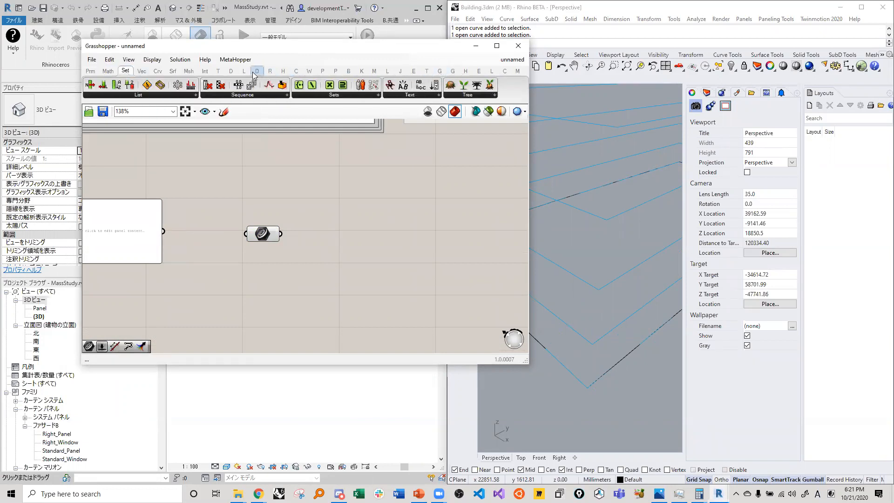
left_click(270, 71)
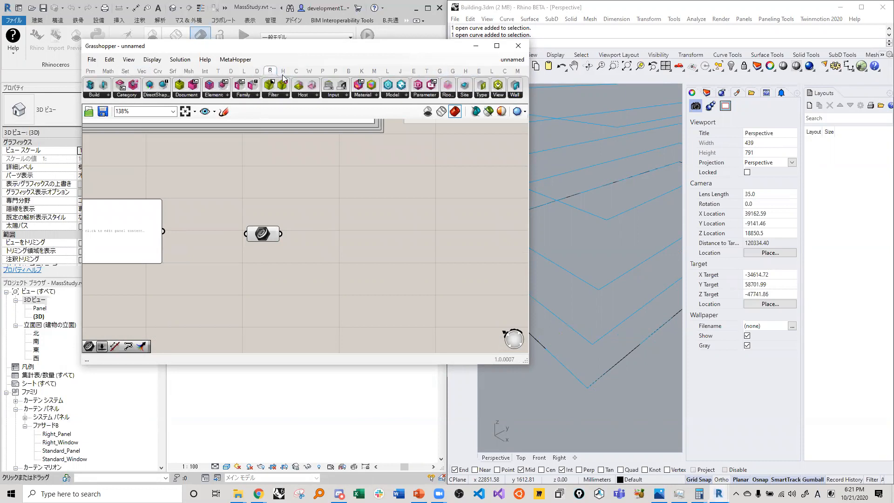
left_click(101, 98)
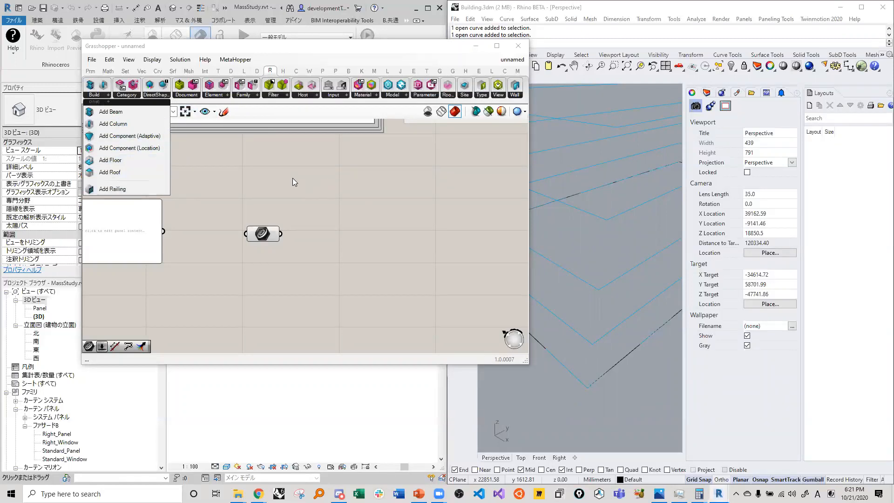
left_click(514, 95)
left_click_drag(534, 112, 300, 269)
scroll(301, 270, "up", 3)
left_click_drag(318, 233, 388, 234)
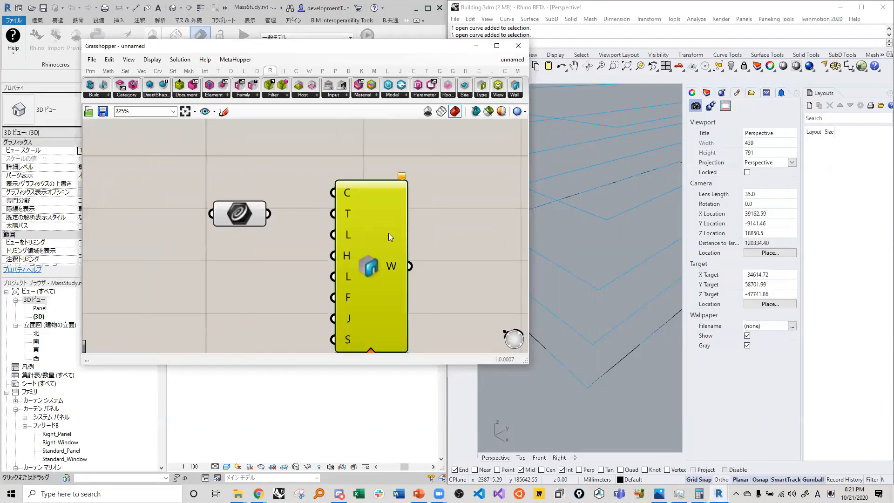
Arrange the two components and connect the Curve parameter to the wall component's Curve (C) input.
right_click_drag(389, 234, 433, 238)
left_click_drag(294, 222, 267, 190)
scroll(329, 194, "down", 3)
left_click_drag(382, 220, 390, 209)
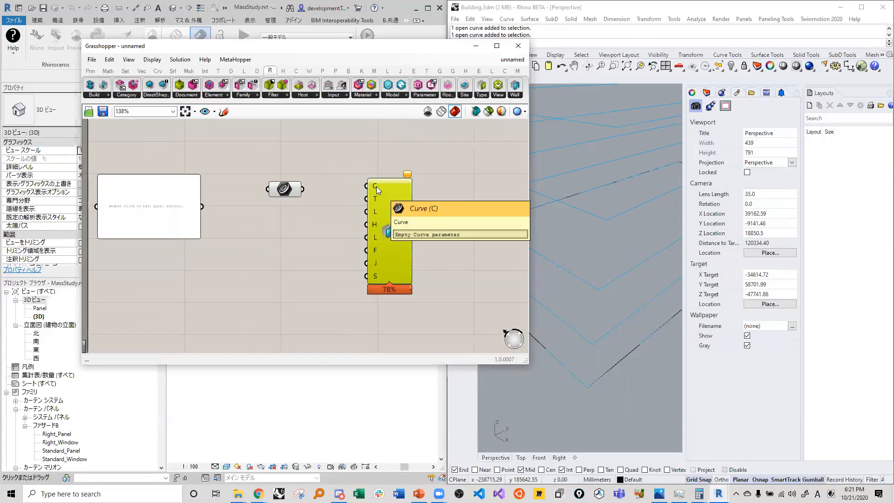
left_click_drag(302, 189, 394, 199)
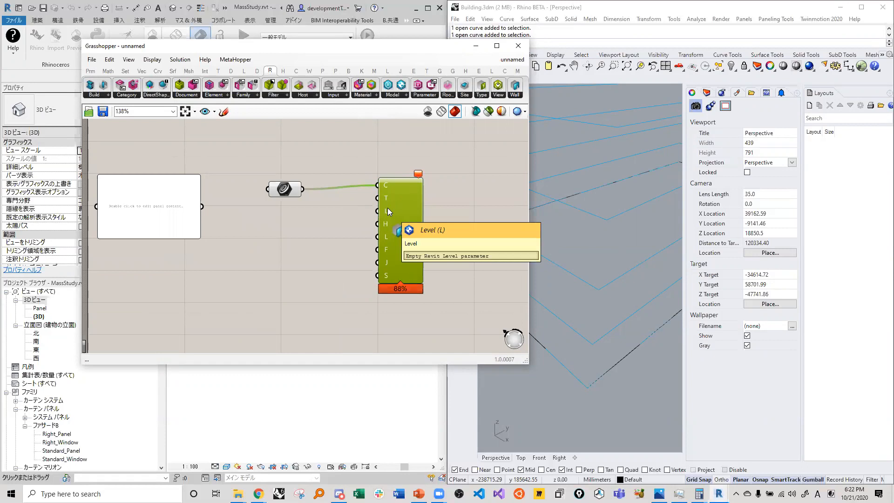
left_click_drag(388, 208, 424, 215)
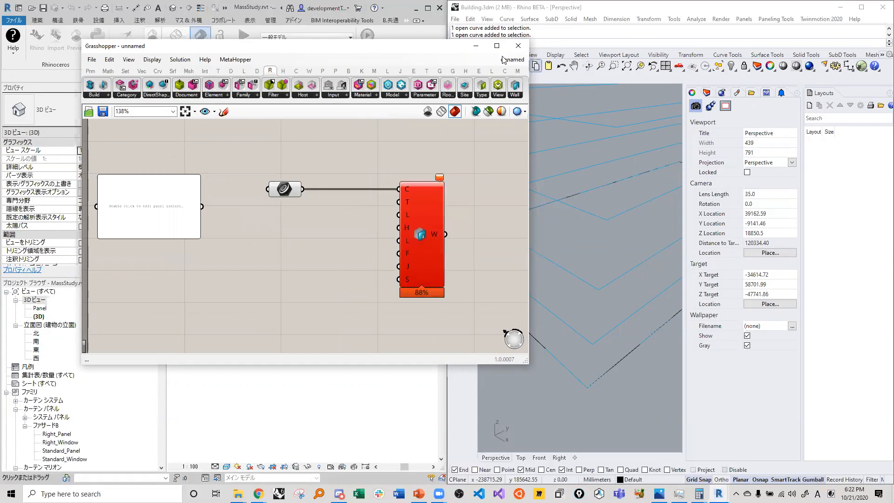
Move the Grasshopper window off Revit and open the north elevation view (北).
left_click_drag(290, 46, 577, 37)
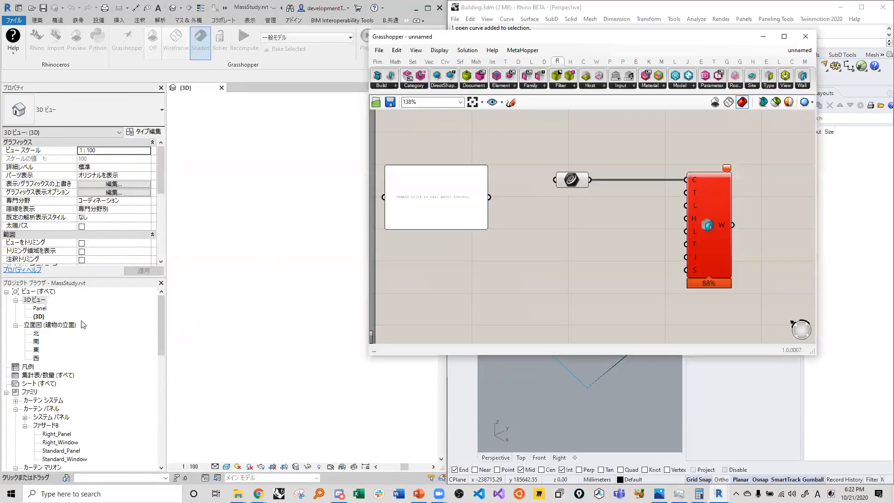
left_click(39, 317)
double_click(36, 334)
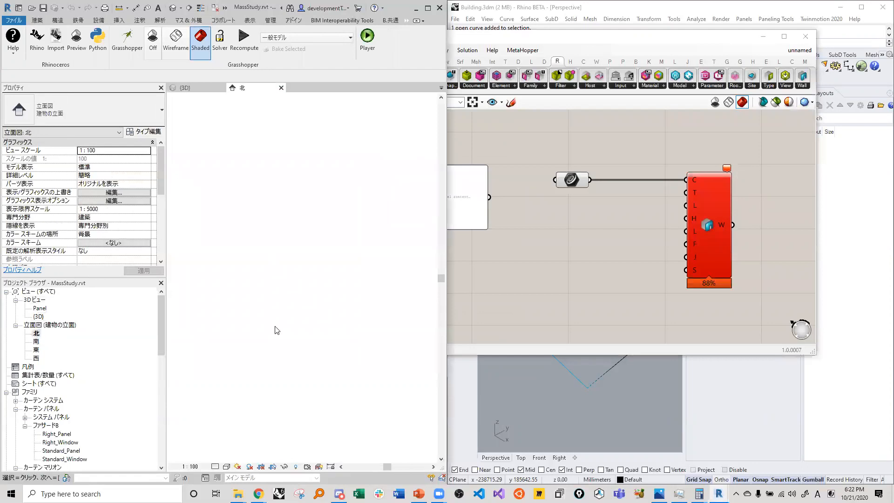
left_click(37, 21)
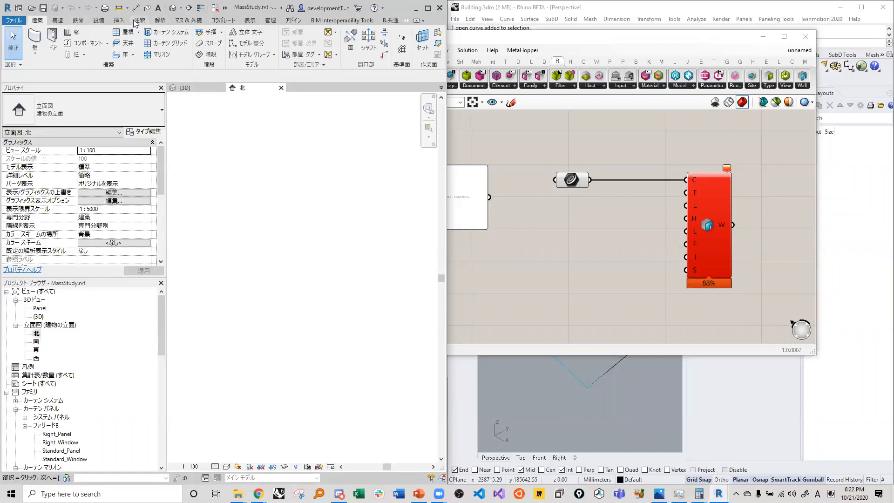
left_click(133, 19)
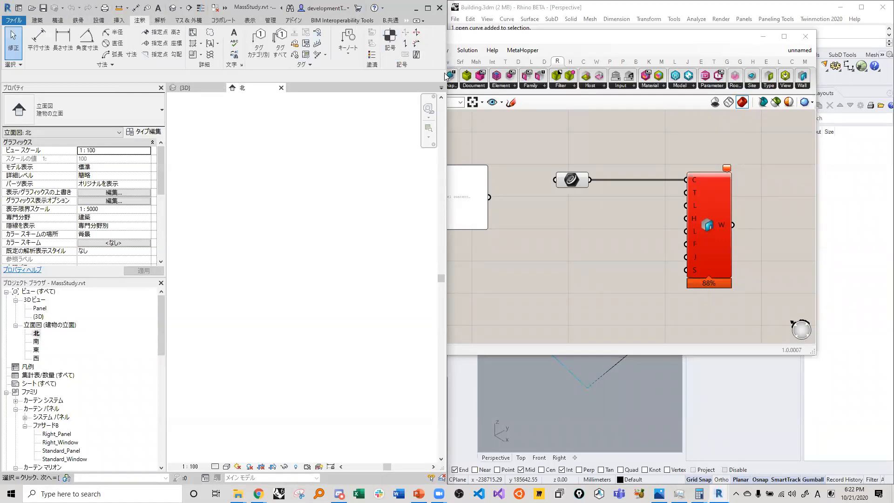
left_click(156, 34)
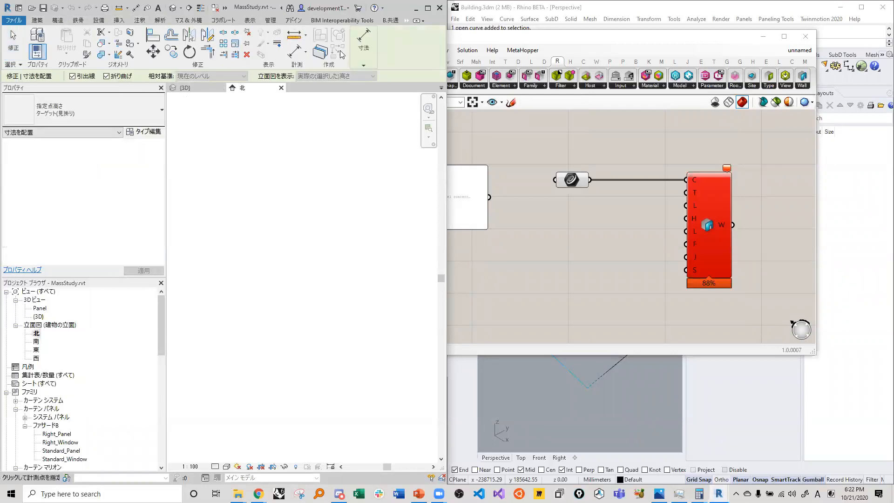
key("Escape")
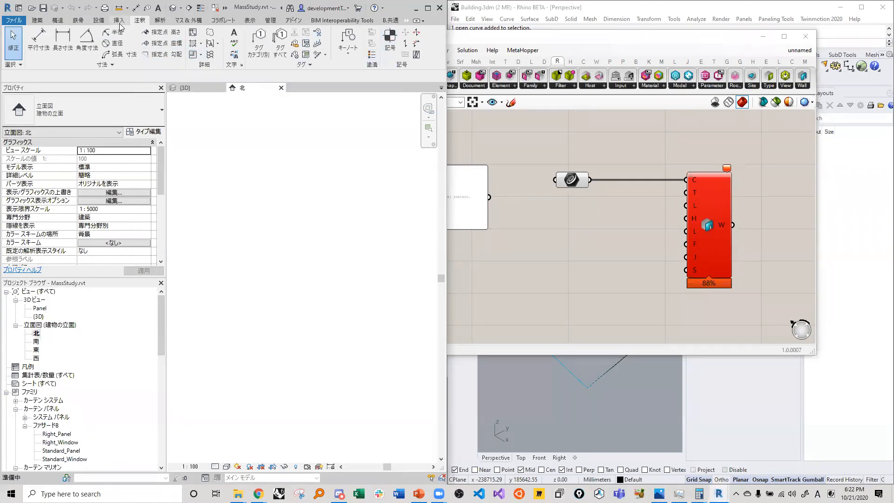
Maximize Revit, draw one horizontal level line across the north elevation, and end the Level command.
left_click(427, 8)
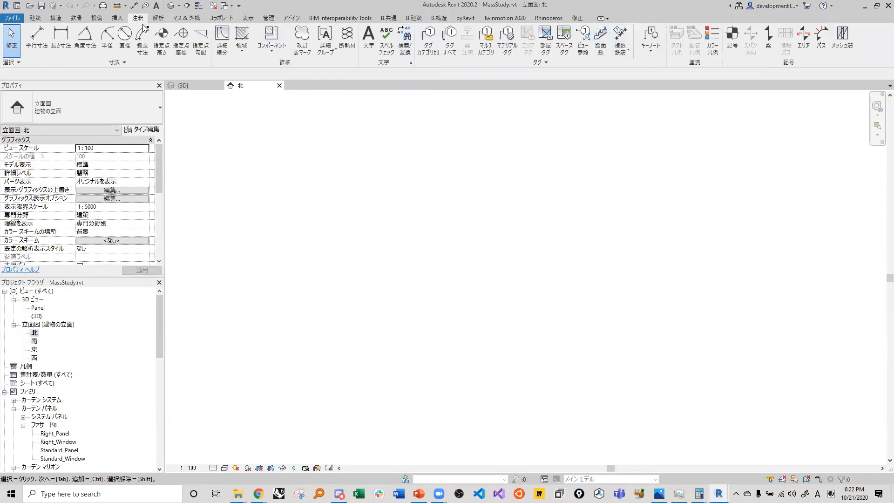
left_click(32, 18)
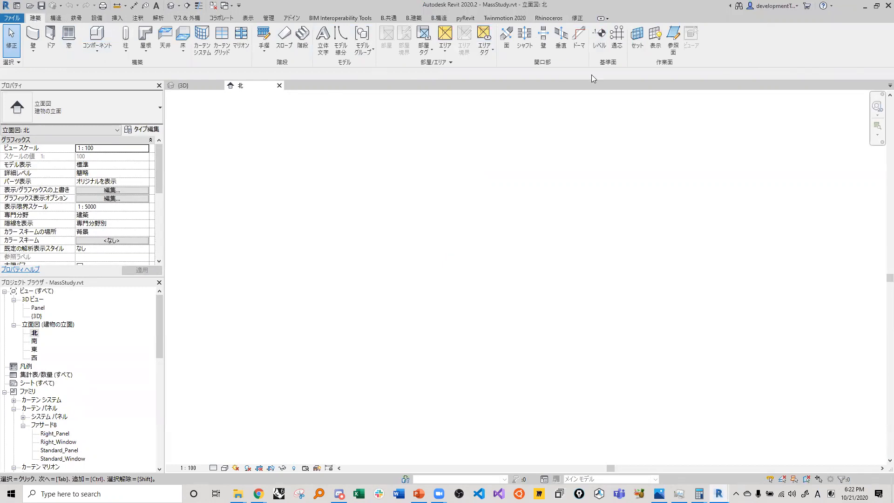
left_click(599, 37)
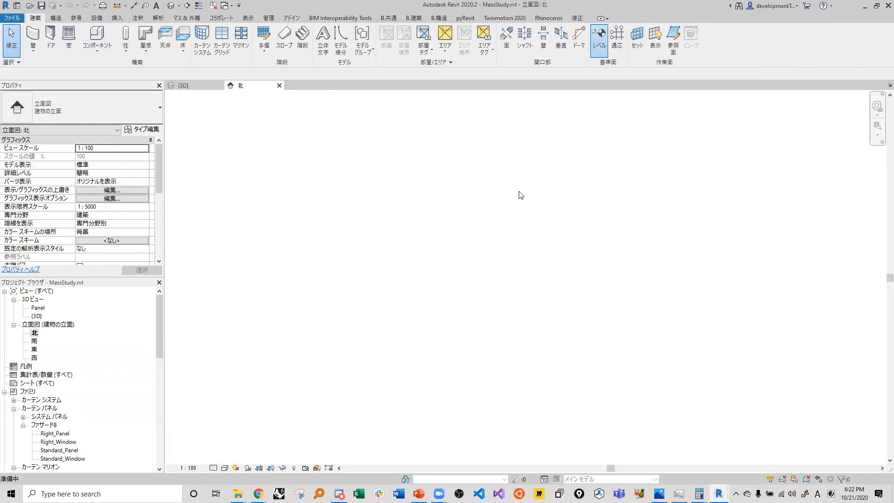
left_click(665, 270)
left_click(451, 269)
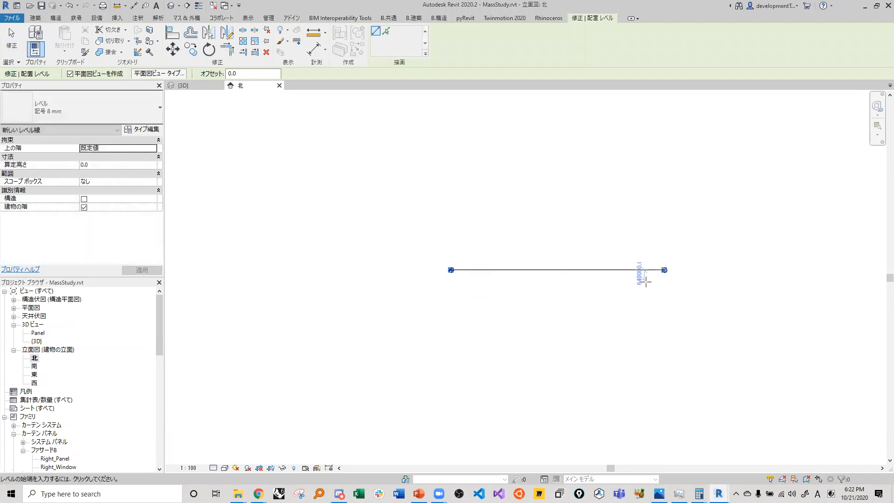
left_click(718, 279)
scroll(671, 282, "up", 2)
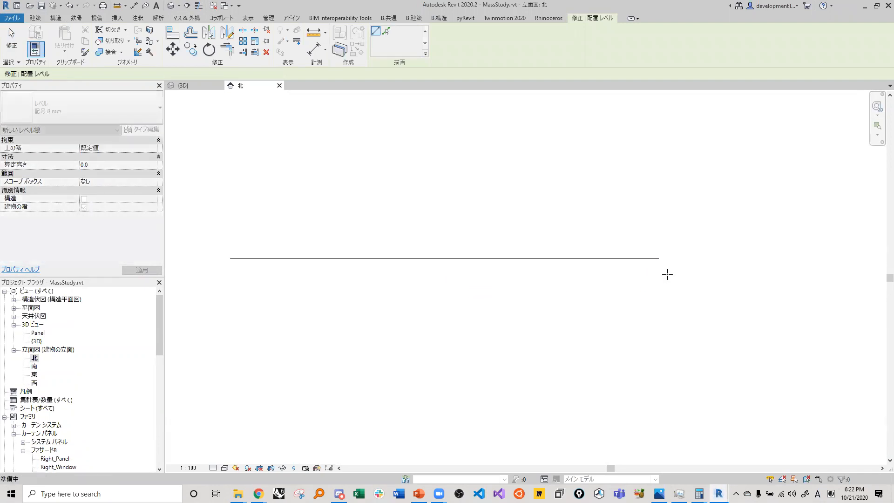
key("Escape")
key("Escape")
Select the new level line, examine its name and elevation label up close, and clear the selection.
left_click(435, 259)
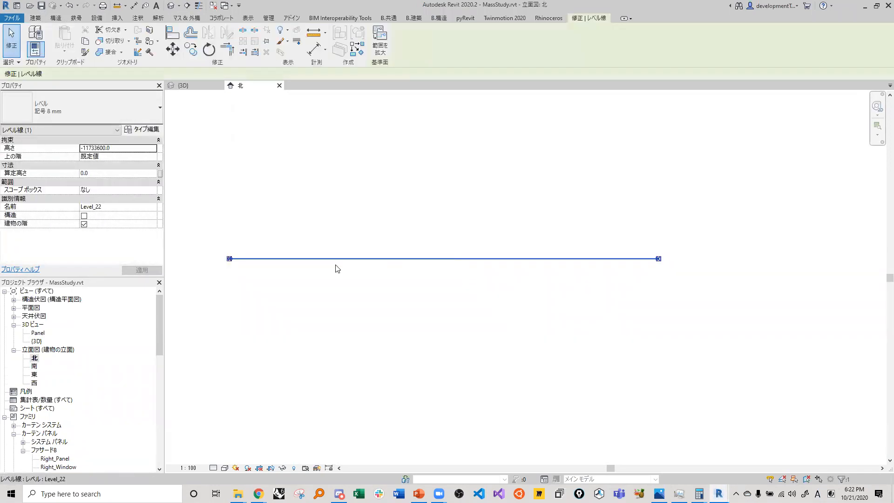
scroll(220, 266, "up", 3)
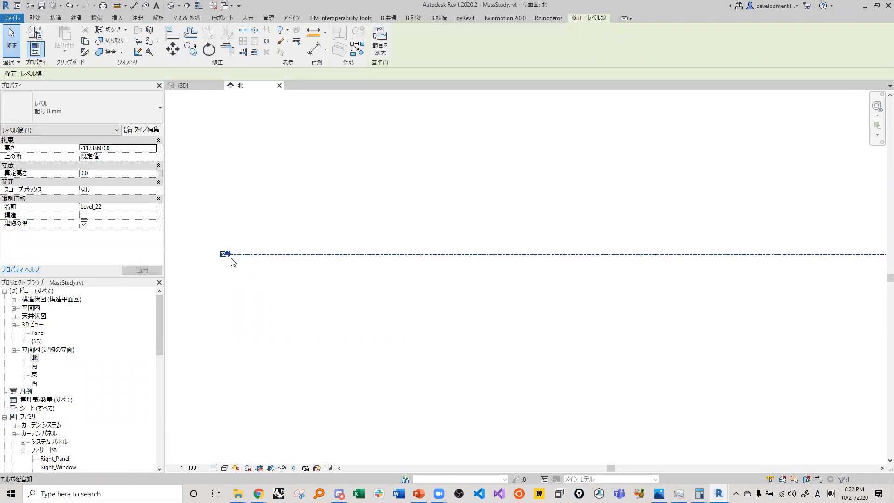
scroll(233, 263, "up", 4)
left_click(297, 323)
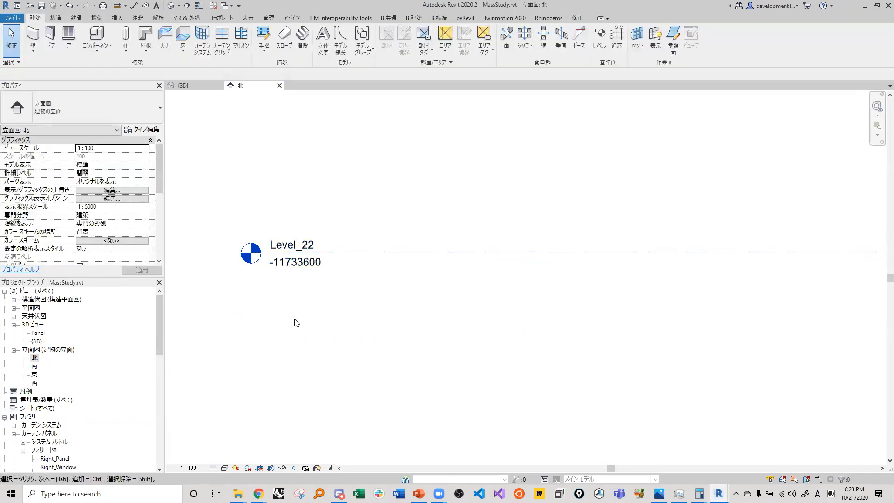
Restore Revit from full screen to its half-screen window and return to the Grasshopper canvas.
scroll(296, 323, "down", 1)
left_click(300, 289)
left_click(309, 305)
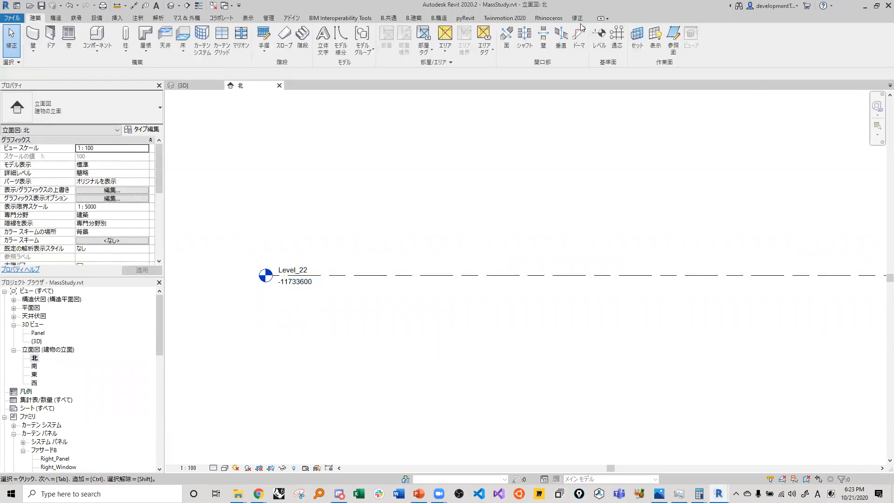
left_click_drag(580, 5, 0, 80)
left_click(657, 205)
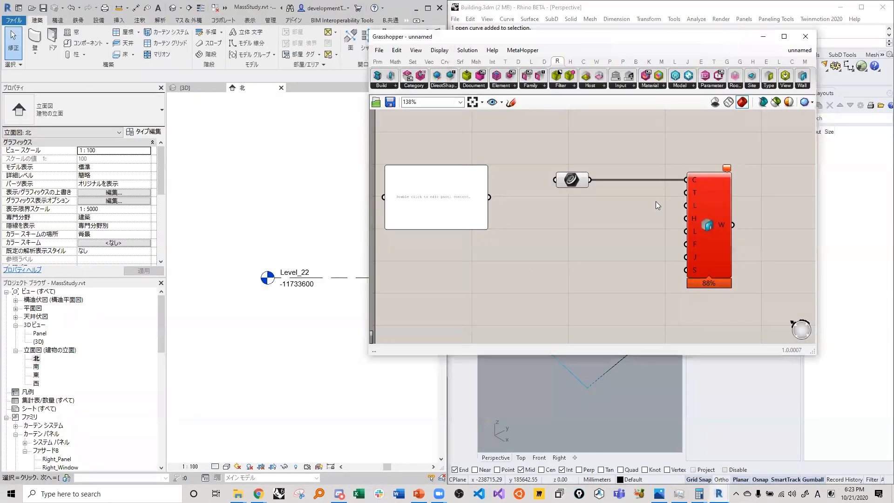
Add a Query Levels component below the Curve parameter and connect its Levels (L) output to the wall component's upper L input.
double_click(599, 223)
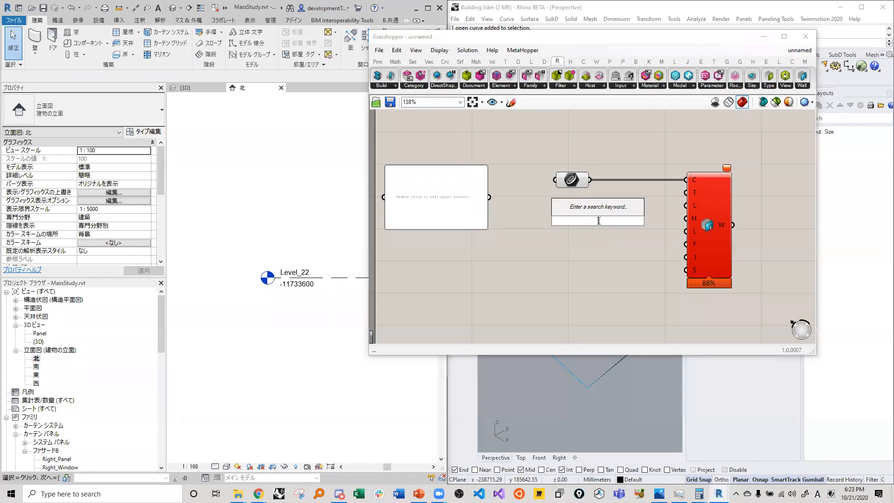
type("quer")
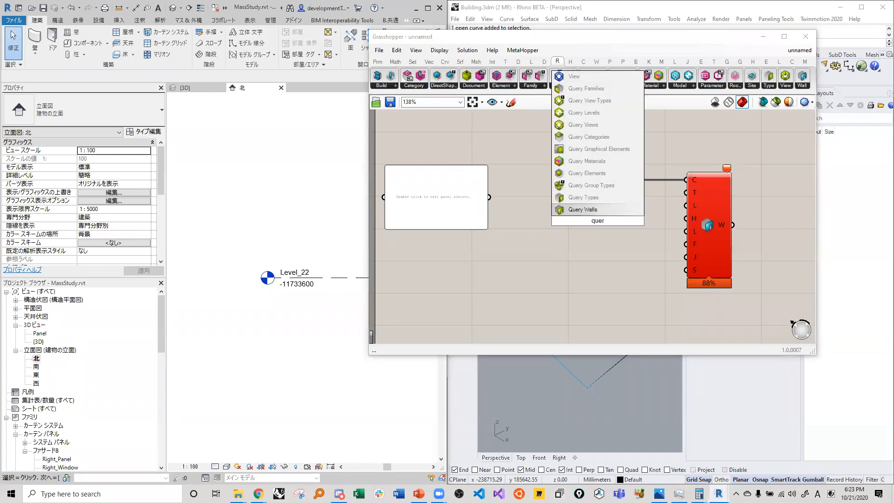
left_click(603, 114)
scroll(603, 205, "up", 2)
left_click_drag(602, 205, 591, 209)
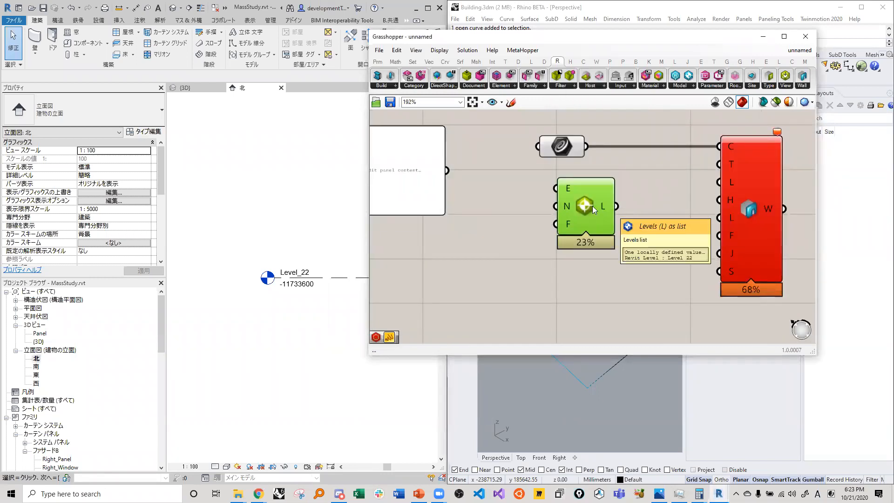
scroll(547, 206, "down", 1)
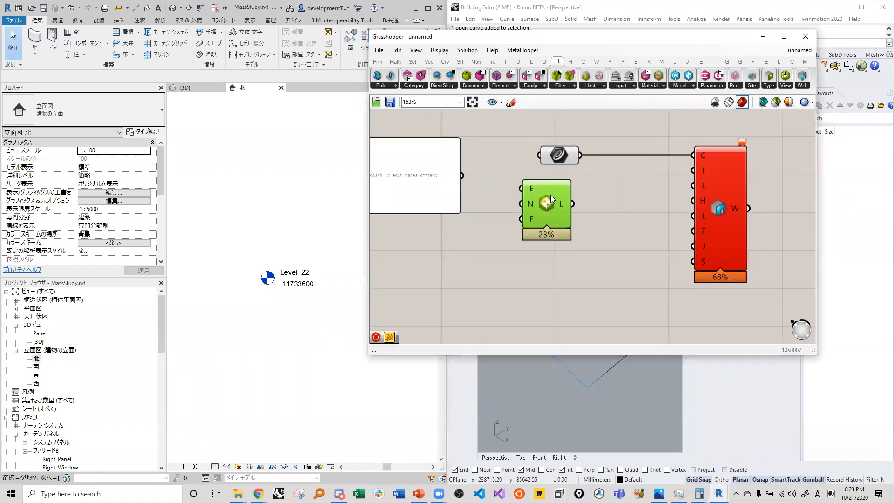
left_click_drag(551, 195, 560, 200)
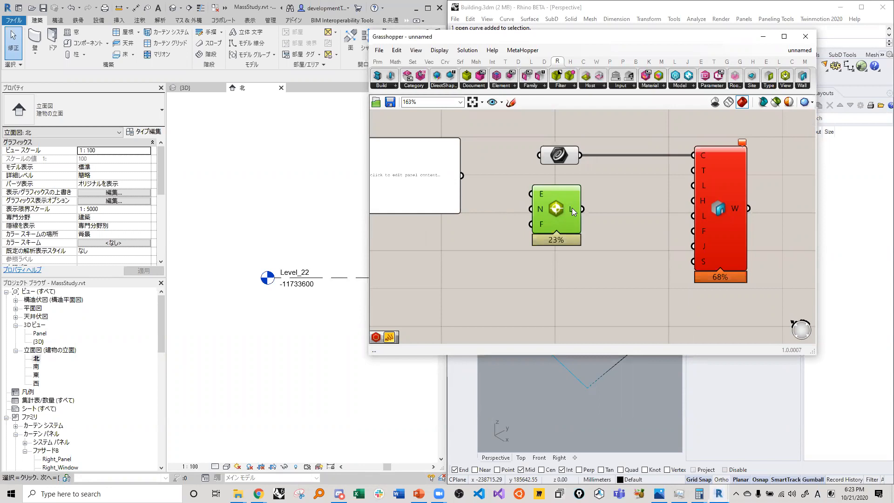
left_click_drag(582, 209, 707, 183)
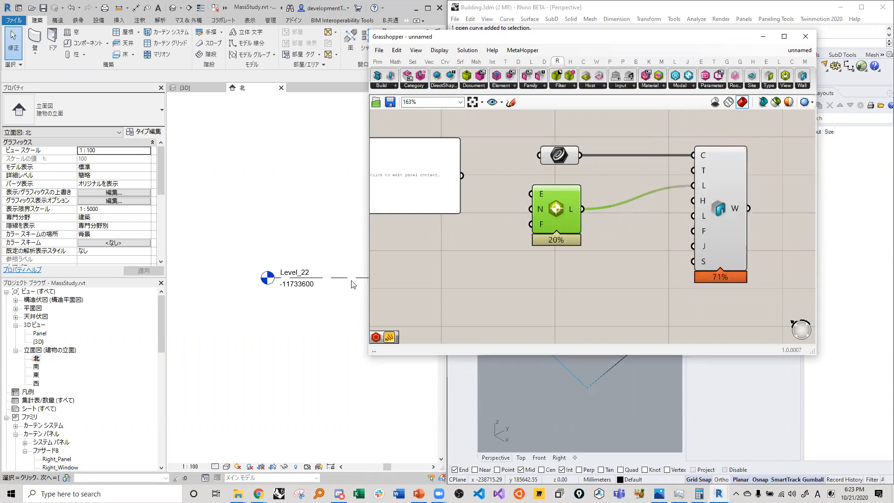
left_click(610, 407)
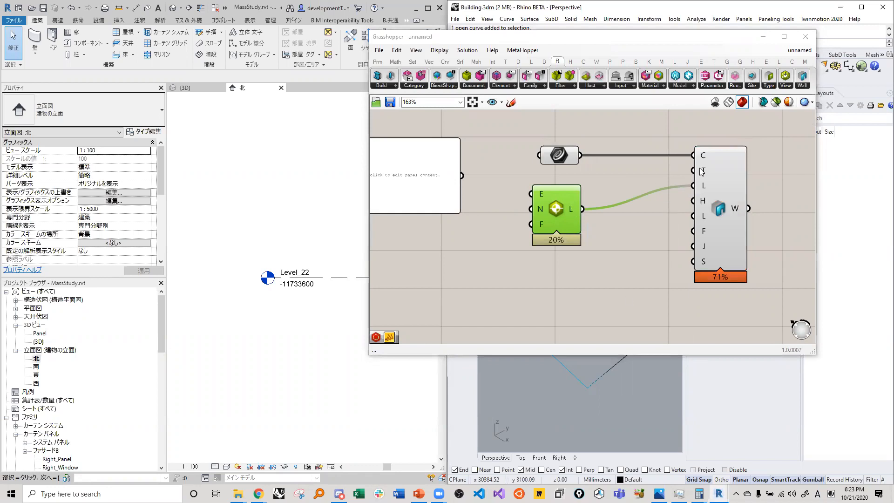
Spread the components apart and add a Model Categories Picker between the Curve parameter and Query Levels.
right_click_drag(734, 178, 673, 163)
left_click_drag(673, 164, 735, 167)
left_click_drag(504, 215, 519, 238)
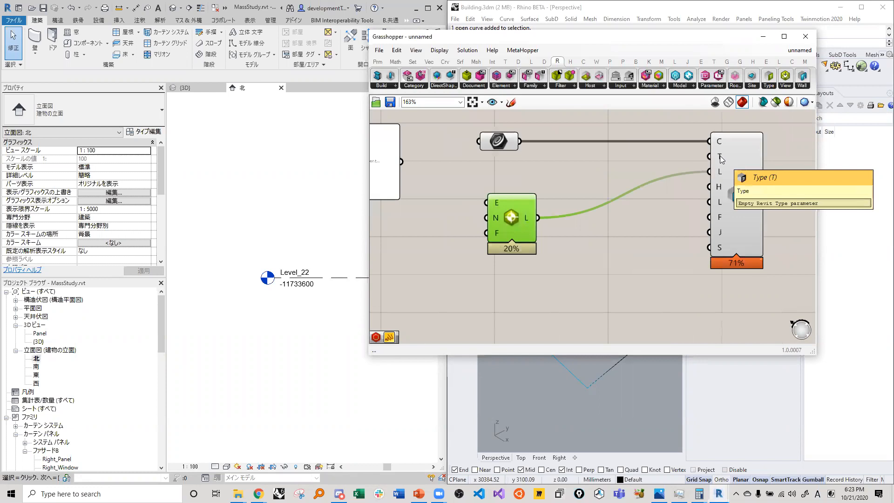
double_click(561, 184)
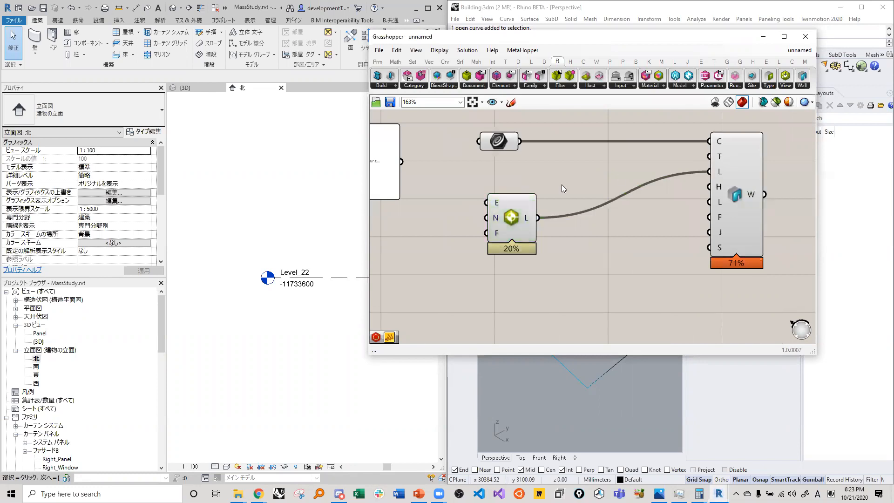
type("model")
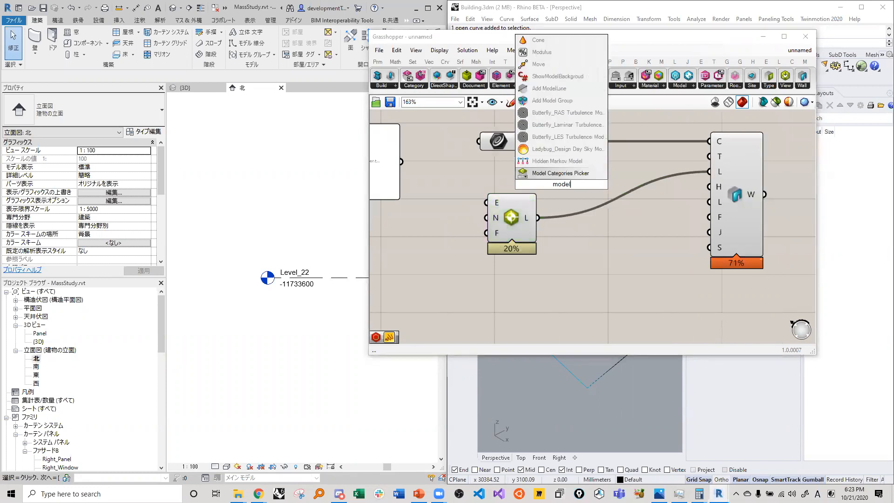
key("Return")
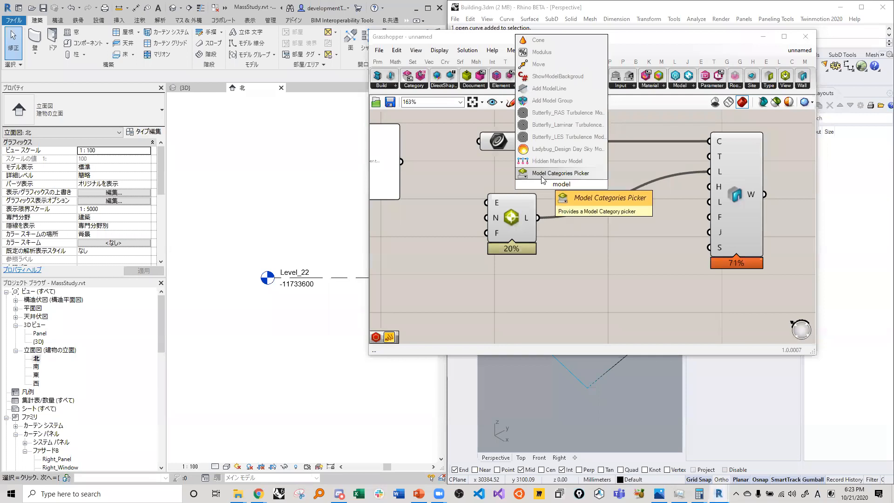
left_click_drag(508, 214, 532, 247)
left_click_drag(546, 186, 494, 186)
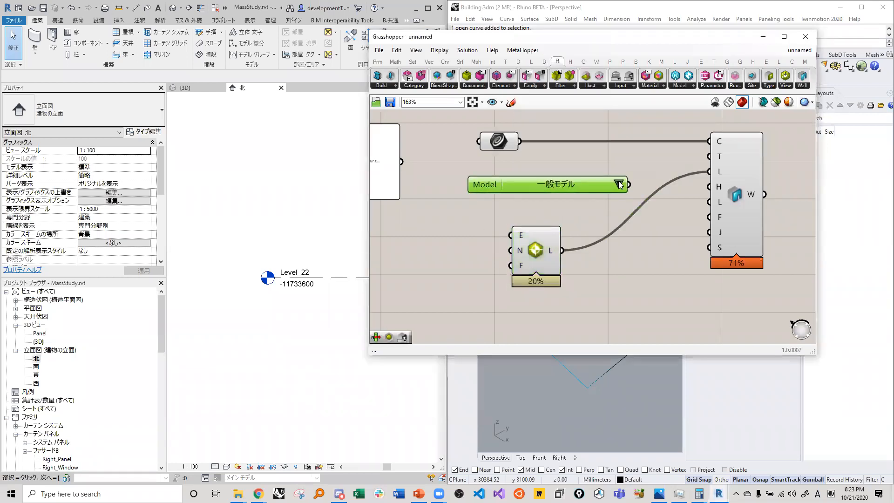
Set the model category picker to 壁 and move it farther from the wall component.
left_click(618, 183)
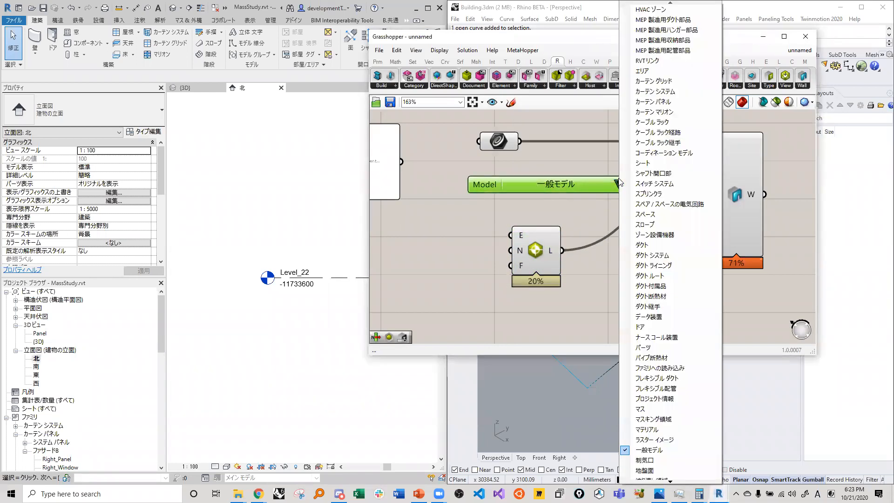
left_click(668, 482)
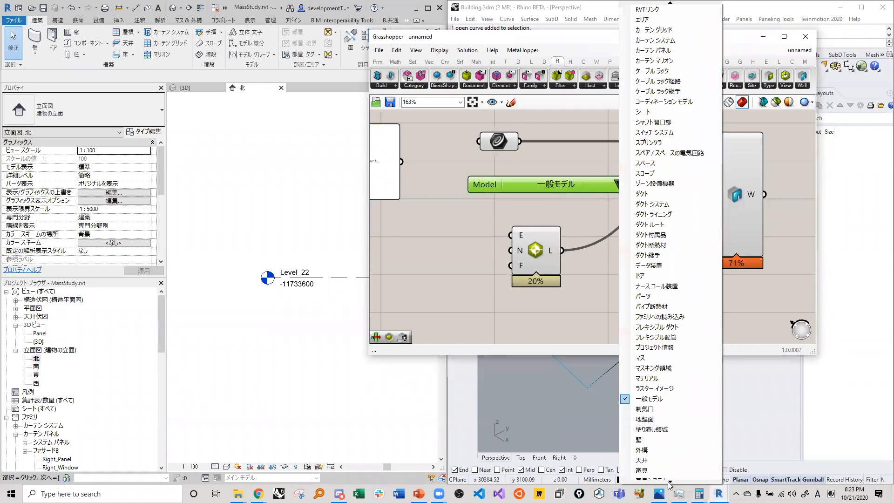
left_click(643, 439)
left_click_drag(579, 185, 510, 184)
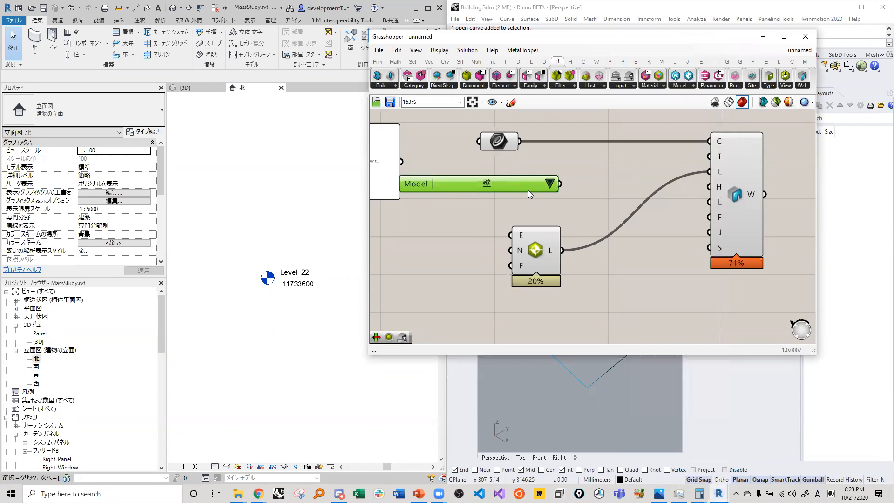
Add an ElementType Picker between the model category picker and the wall component.
double_click(576, 189)
type("elemen")
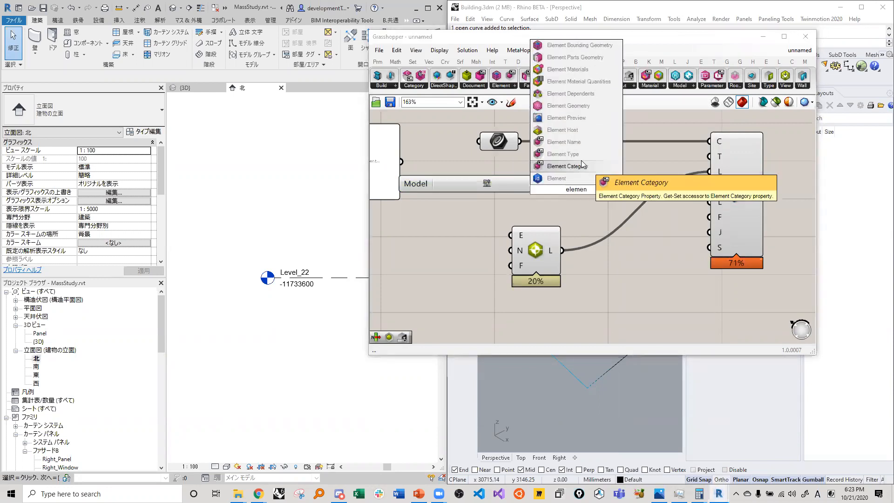
left_click_drag(595, 189, 515, 193)
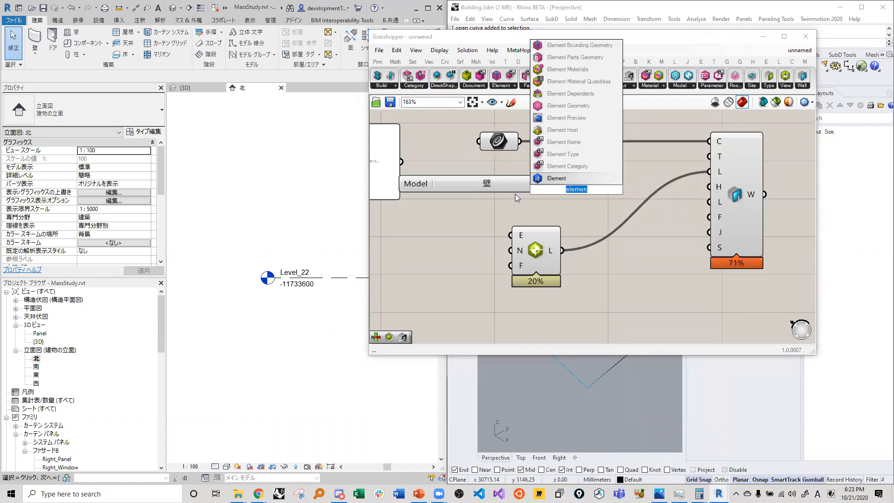
key("BackSpace")
type("p")
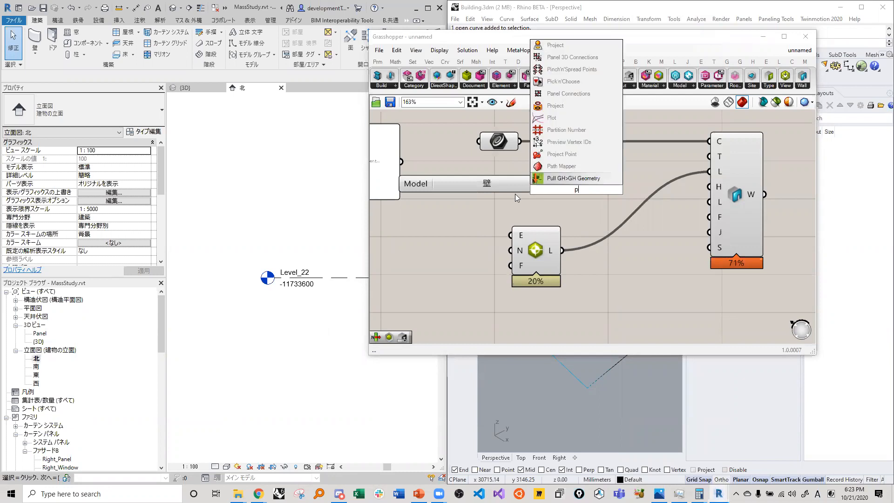
type("icker")
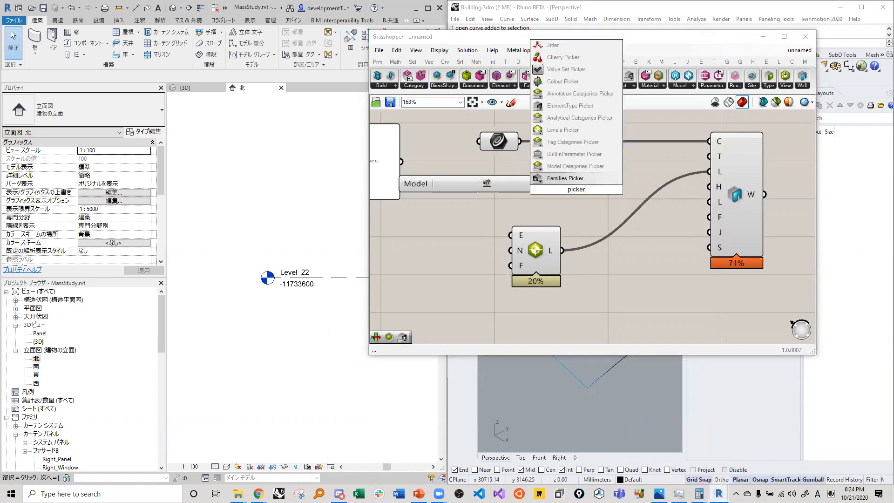
double_click(585, 190)
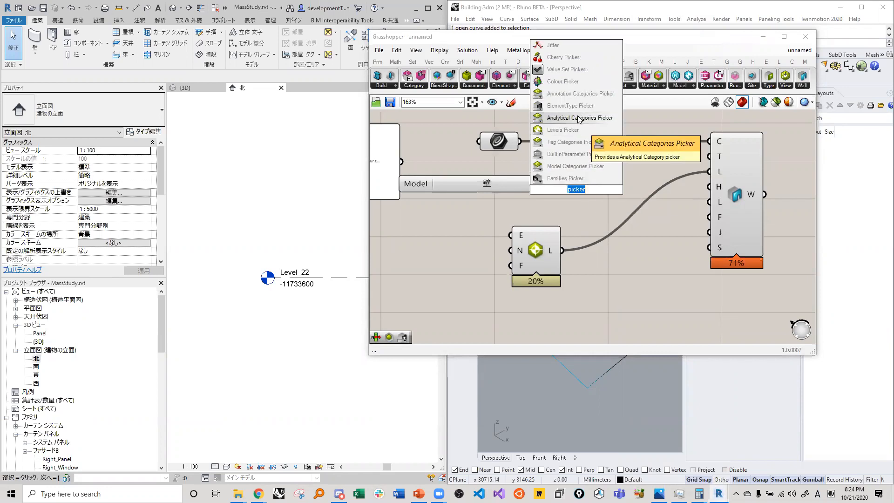
left_click(573, 105)
left_click_drag(580, 198, 606, 188)
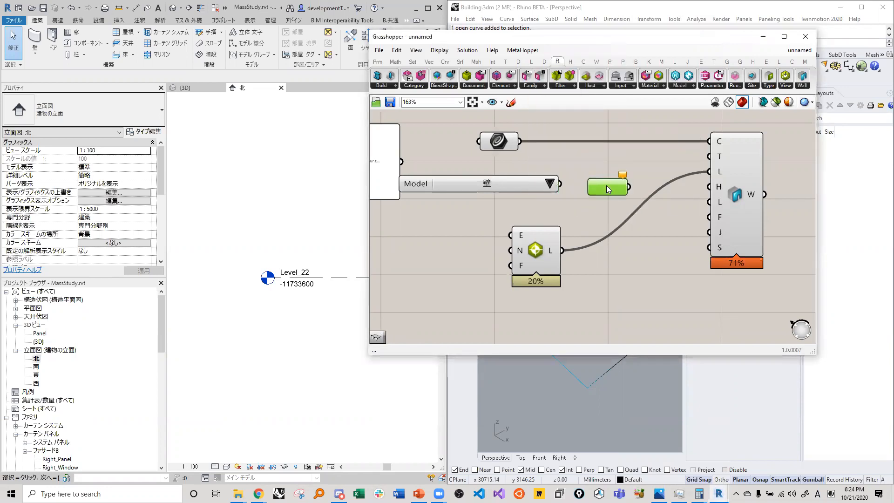
Connect the model category picker to the ElementType Picker and move the wall component clear of the widened picker.
left_click(550, 187)
left_click(535, 202)
left_click_drag(560, 185, 588, 186)
scroll(653, 191, "down", 3)
scroll(645, 208, "up", 3)
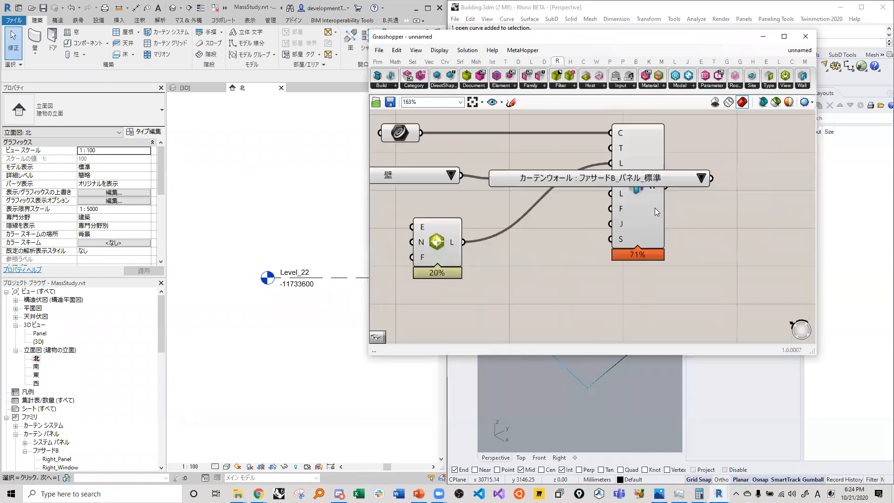
left_click_drag(654, 207, 788, 202)
left_click(679, 221)
Choose カーテンウォール : ファサードB_パネル_標準 as the wall type and connect the picker to the wall component's Type (T) input.
left_click(696, 179)
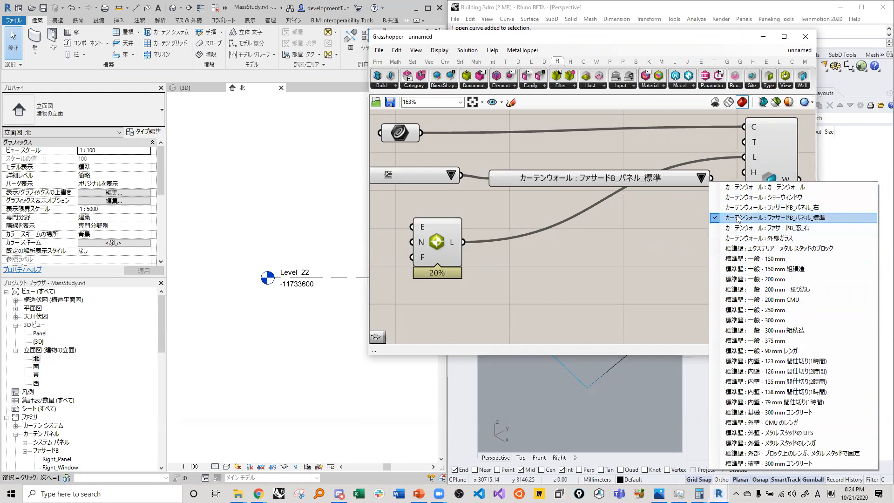
left_click(793, 219)
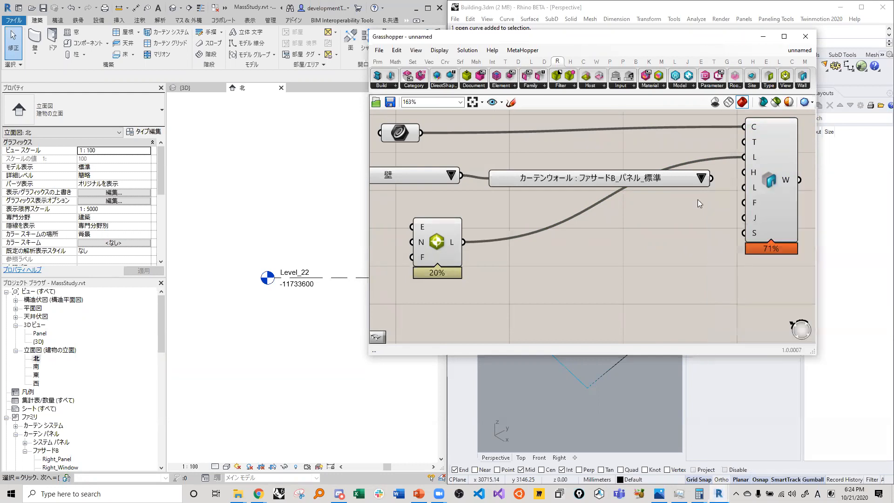
left_click(708, 181)
left_click(730, 169)
left_click_drag(713, 179, 748, 147)
left_click(779, 163)
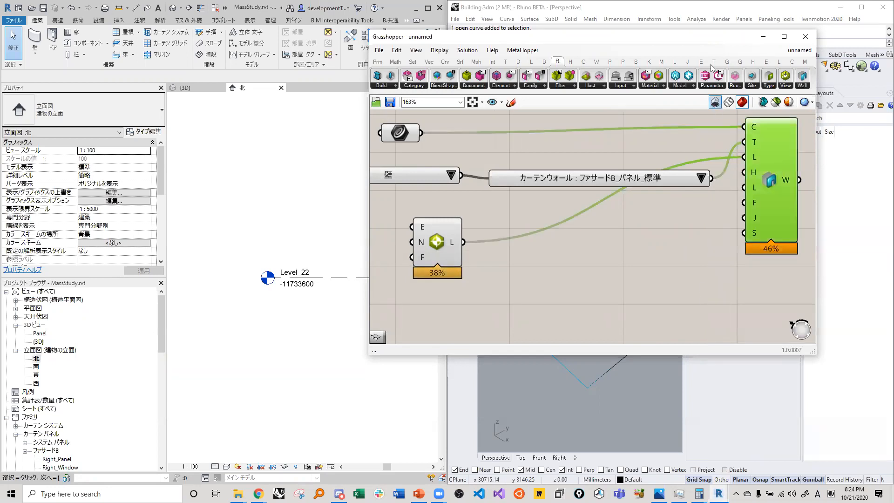
Move the Grasshopper window off the Rhino viewport and inspect the generated curtain wall from another angle.
left_click_drag(588, 39, 300, 84)
scroll(670, 270, "down", 7)
right_click_drag(646, 339, 652, 265, "ctrl")
scroll(637, 268, "down", 2)
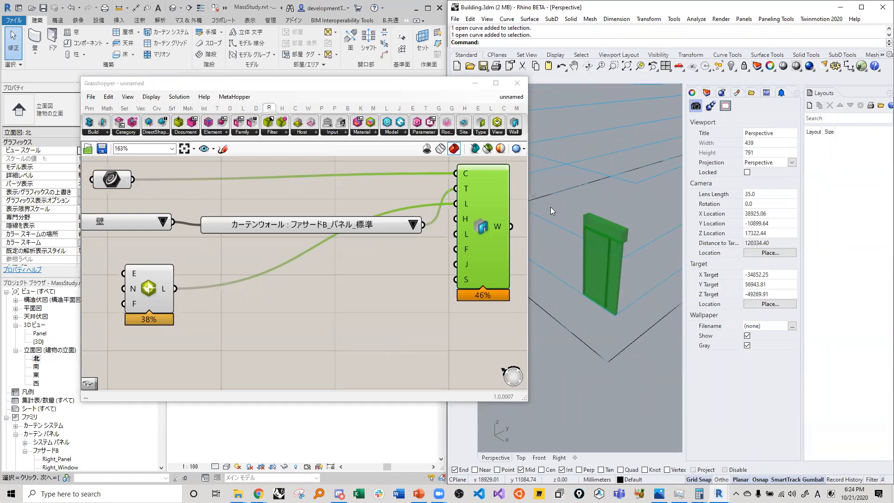
scroll(608, 242, "up", 2)
scroll(613, 247, "down", 2)
left_click(379, 300)
Insert a Flip Curve component between the Curve parameter and the wall component's Curve (C) input.
right_click_drag(316, 252, 346, 265)
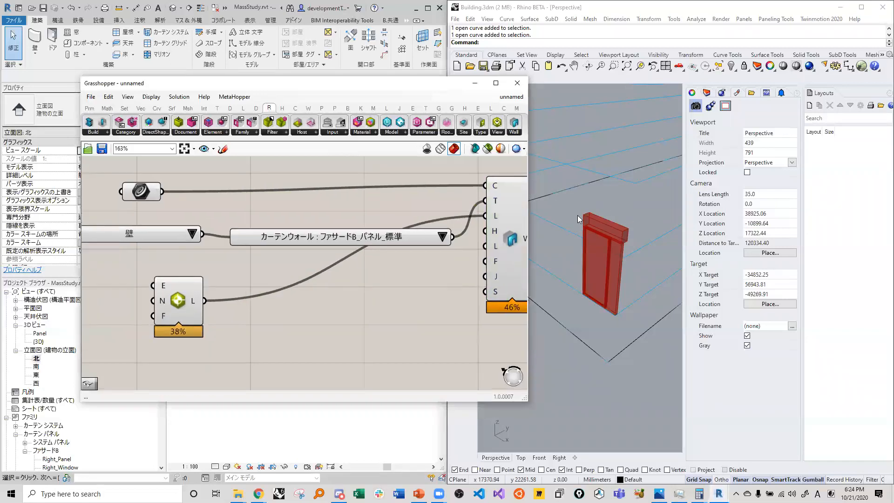
double_click(282, 216)
type("flip")
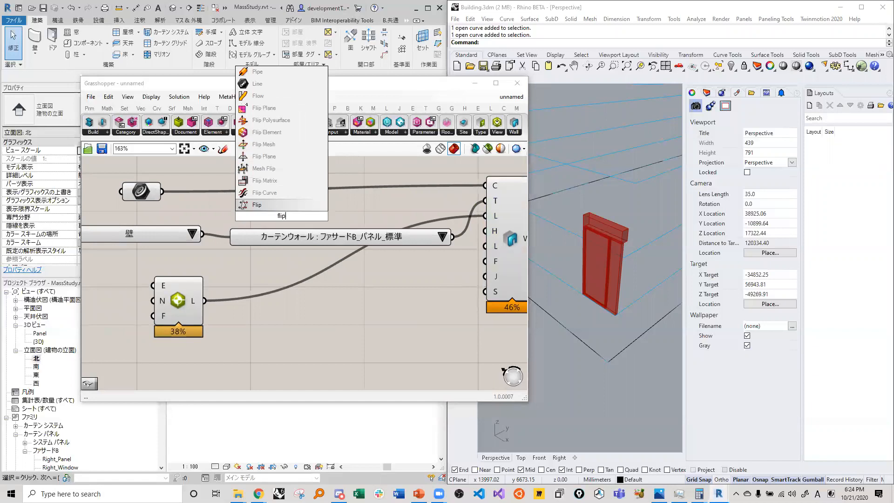
key("Up")
key("Return")
left_click_drag(162, 191, 256, 208)
mouse_move(314, 210)
left_mouse_down()
mouse_move(467, 181)
mouse_move(310, 209)
left_mouse_up()
left_click_drag(283, 217, 316, 195)
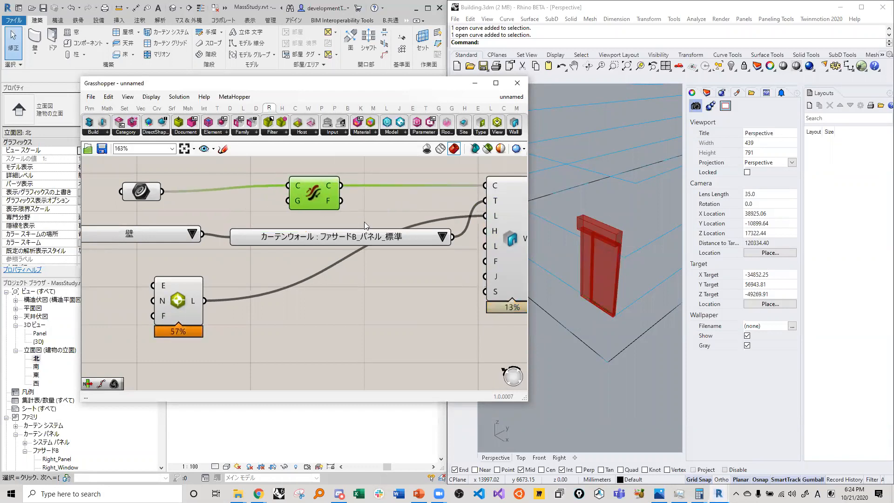
Inspect the wall preview built from the flipped curve and review the whole Grasshopper definition.
scroll(622, 250, "down", 10)
scroll(621, 260, "up", 10)
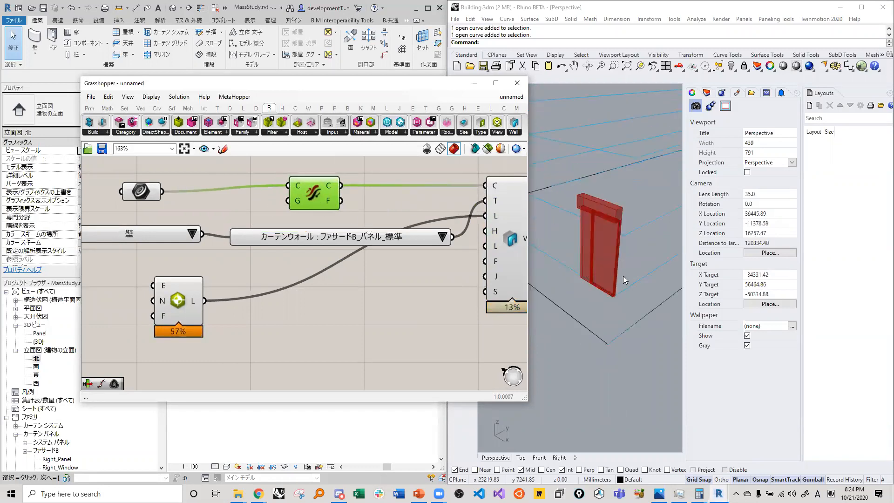
scroll(369, 296, "down", 8)
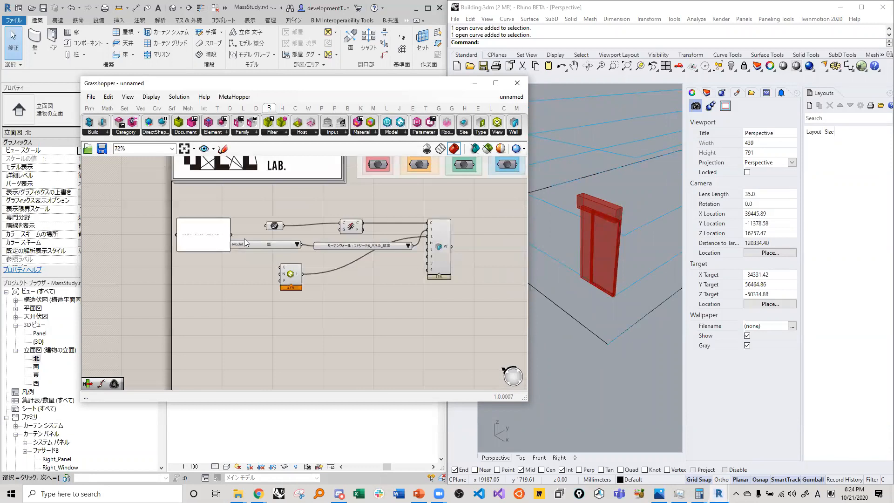
scroll(244, 238, "up", 5)
left_click(247, 243)
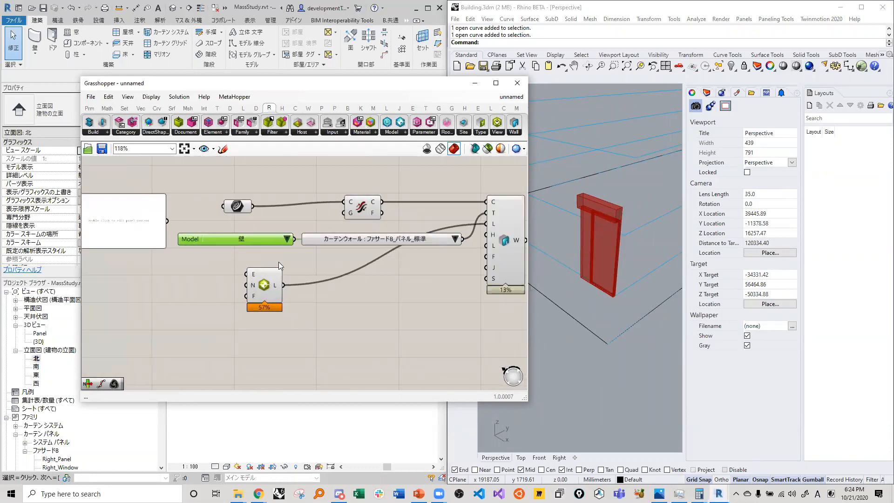
scroll(278, 262, "down", 5)
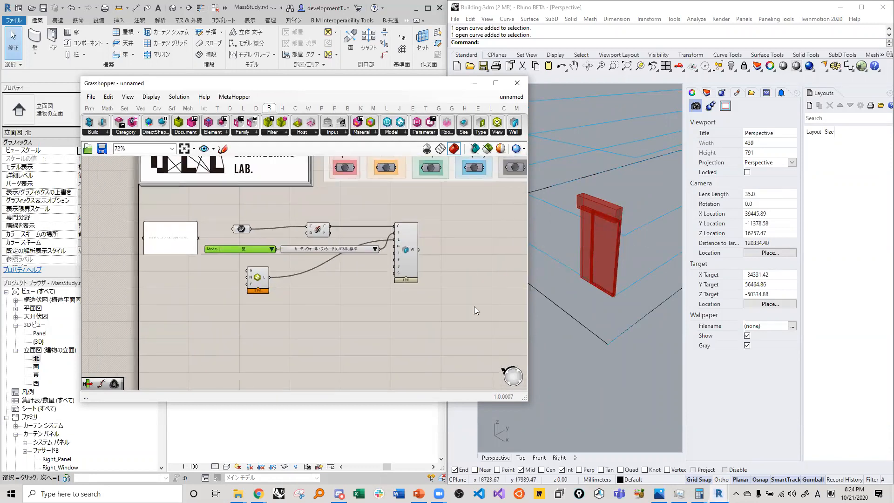
Add a number slider with the value 4200 and connect it to the wall component's Height (H) input.
left_click_drag(411, 273, 450, 273)
left_click(434, 313)
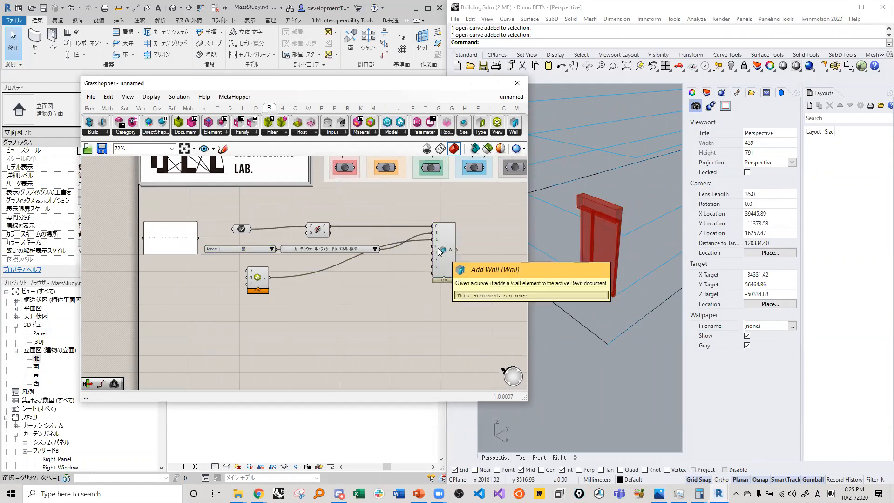
double_click(365, 278)
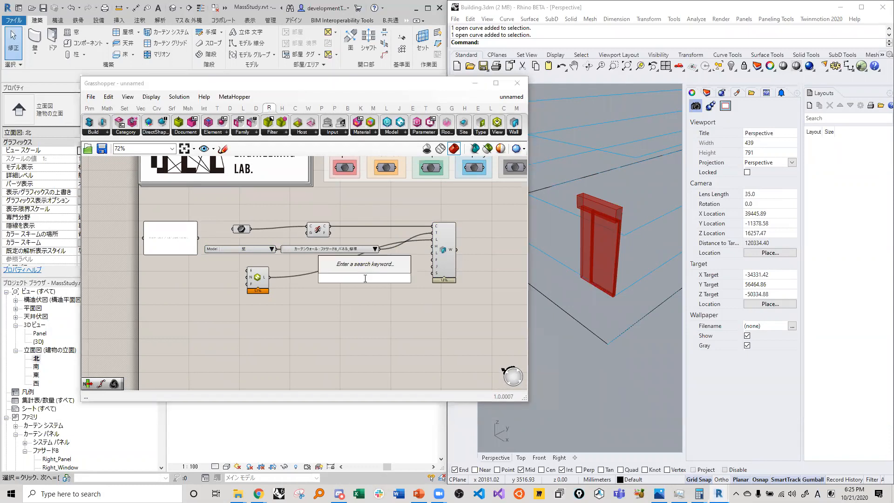
type("4200")
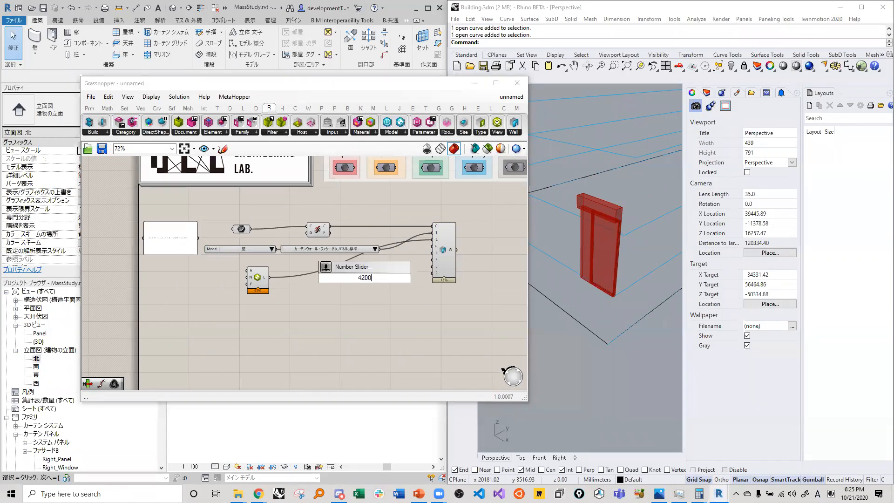
key("Return")
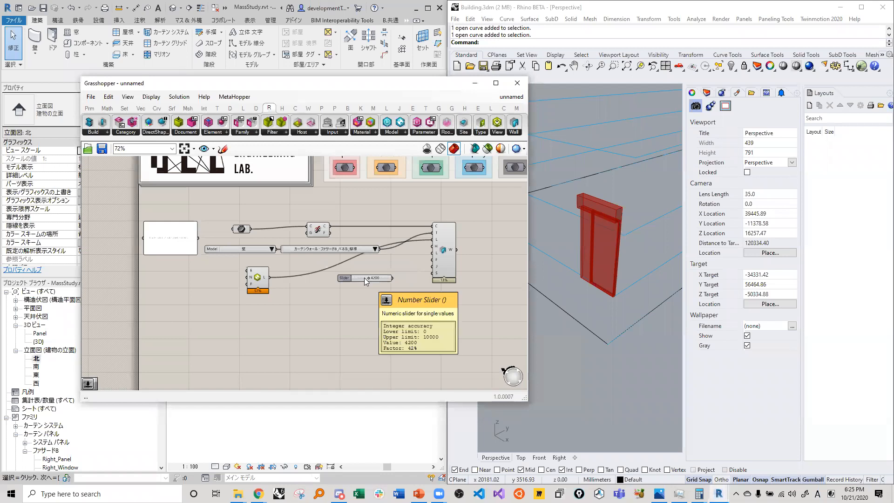
scroll(451, 235, "up", 3)
left_click_drag(422, 255, 355, 286)
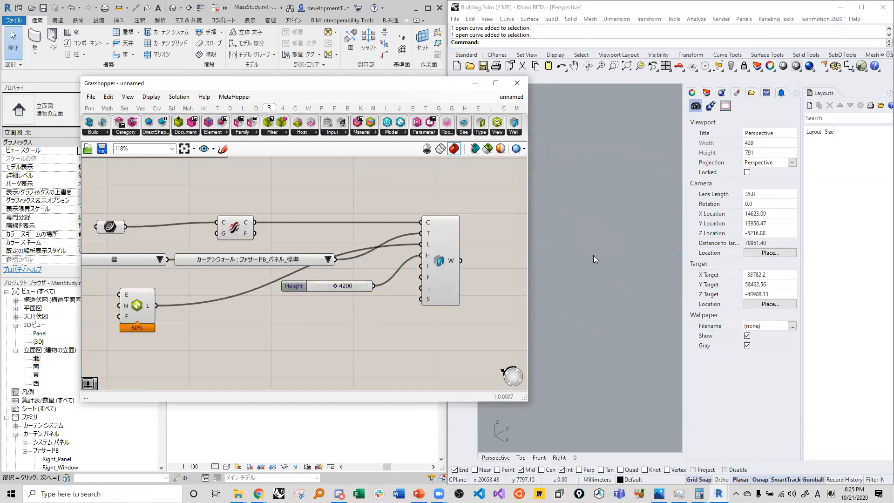
Try the wall type カーテンウォール : ファサードB_パネル_右 and switch back to ファサードB_パネル_標準 to compare the previews.
scroll(612, 321, "down", 3)
right_click_drag(613, 336, 615, 309)
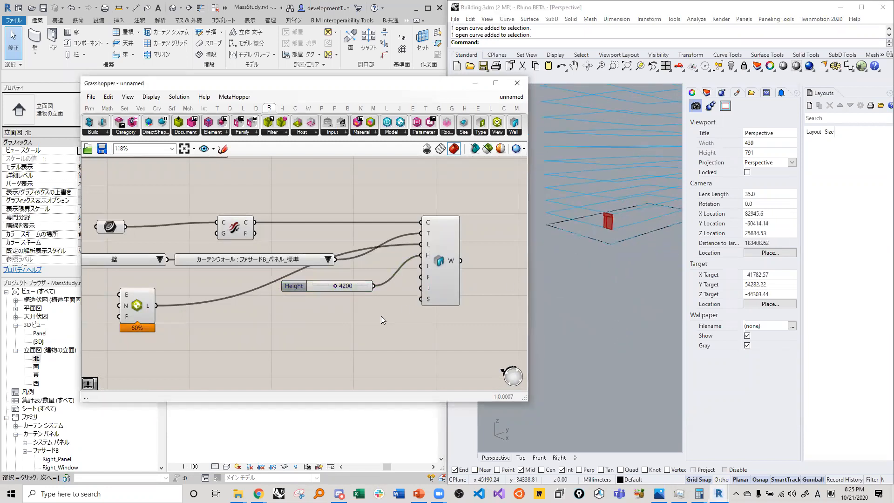
left_click(329, 260)
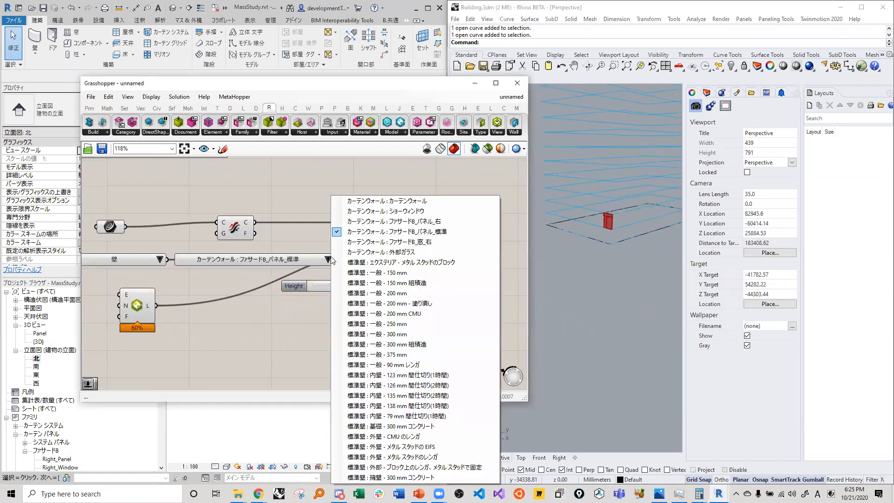
left_click(356, 222)
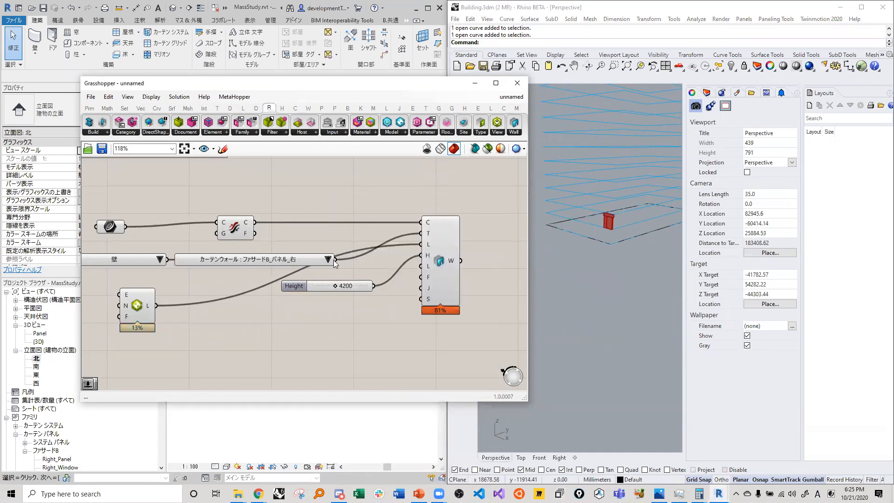
left_click(331, 260)
left_click(361, 232)
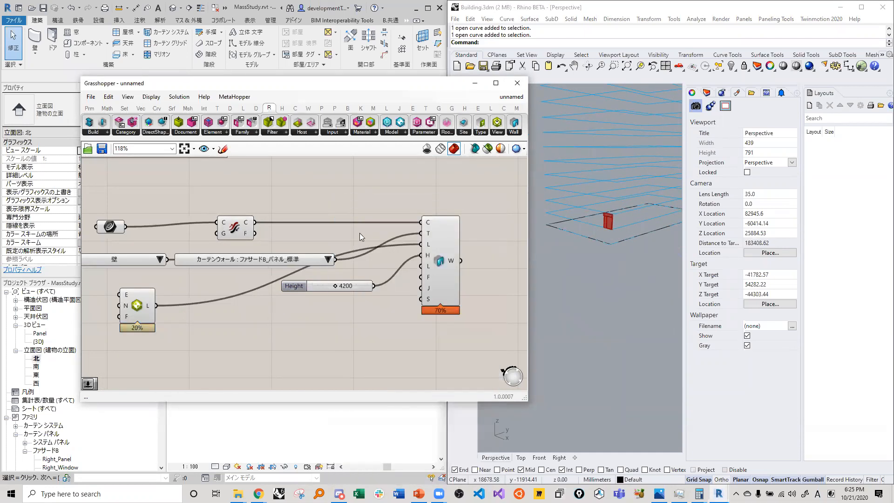
scroll(607, 217, "up", 4)
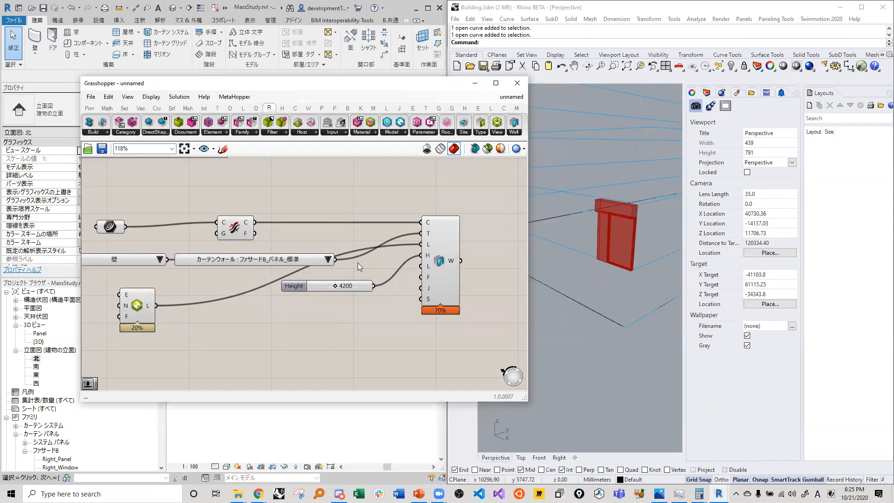
left_click(327, 262)
left_click(357, 223)
left_click(332, 262)
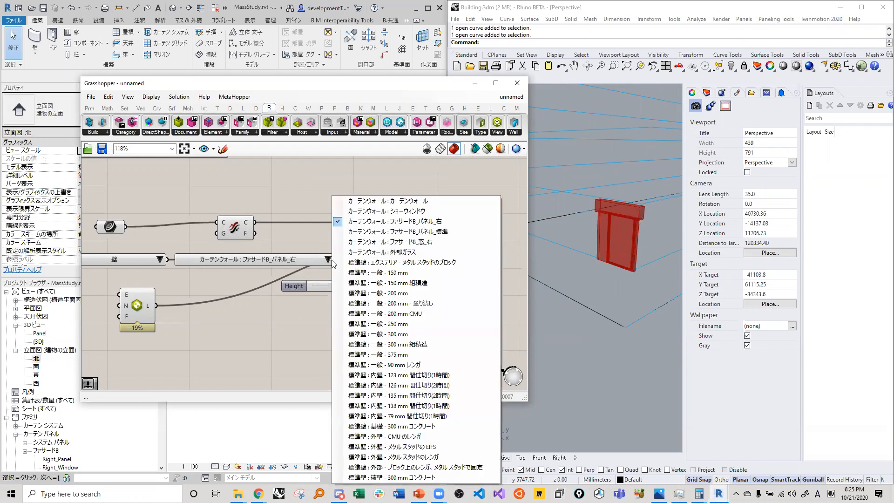
left_click(361, 231)
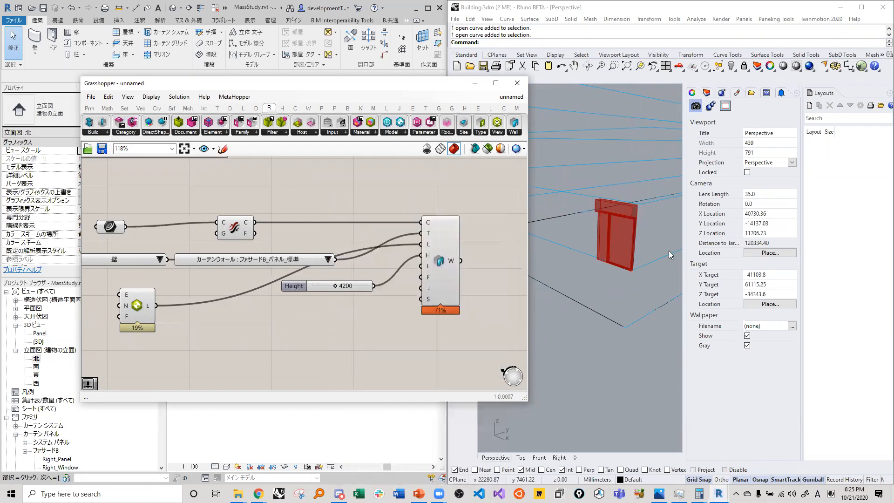
Examine the wall preview against the base outline and floor curves from several distances, and review the available wall types.
scroll(594, 270, "down", 5)
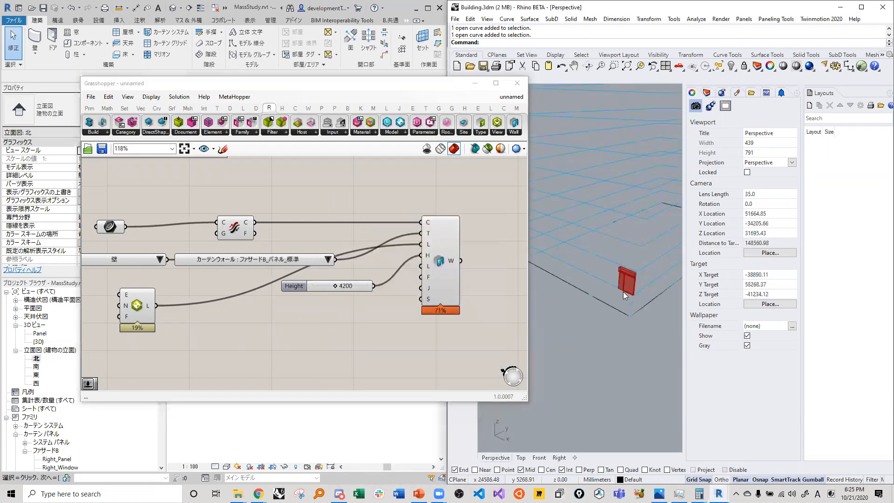
scroll(597, 294, "up", 2)
scroll(601, 300, "down", 2)
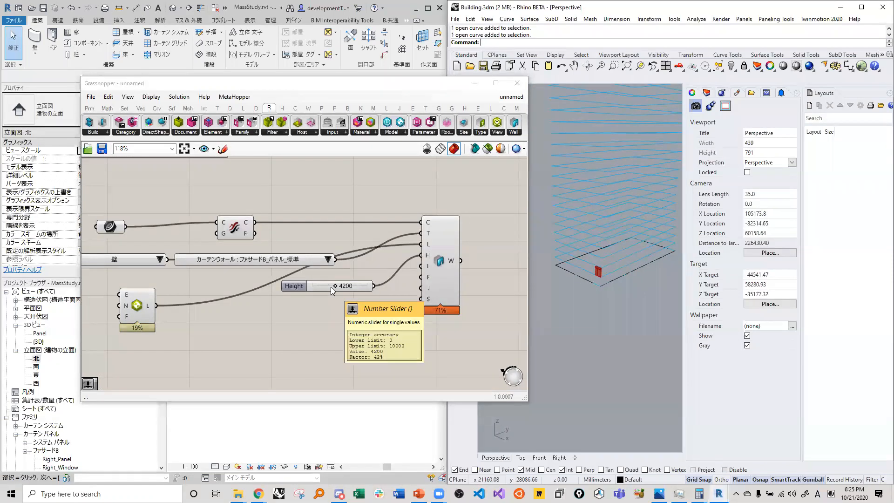
scroll(619, 252, "up", 4)
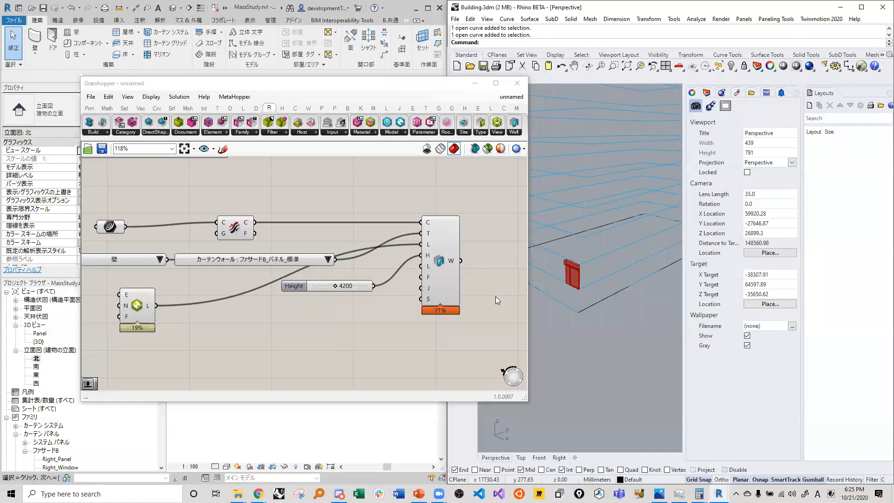
scroll(567, 286, "up", 2)
scroll(605, 285, "down", 2)
scroll(598, 287, "up", 3)
scroll(602, 251, "up", 2)
scroll(599, 258, "down", 4)
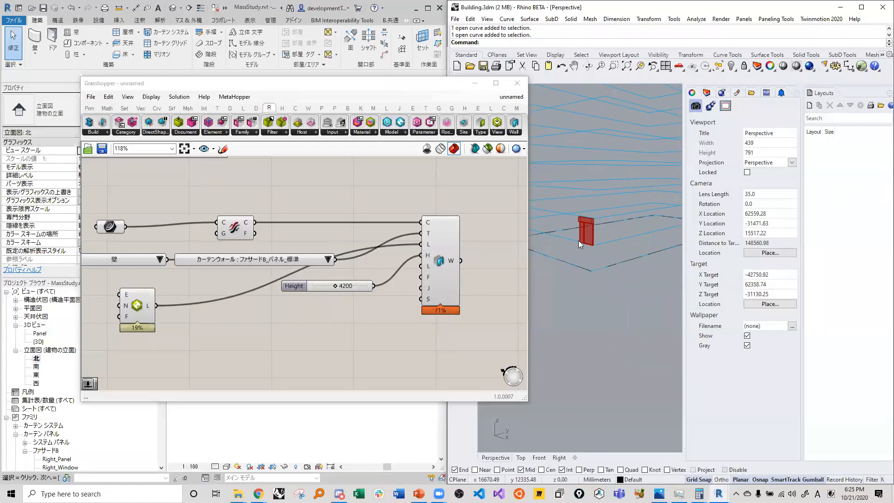
scroll(478, 257, "down", 1)
right_click_drag(605, 241, 609, 257)
scroll(610, 257, "down", 2)
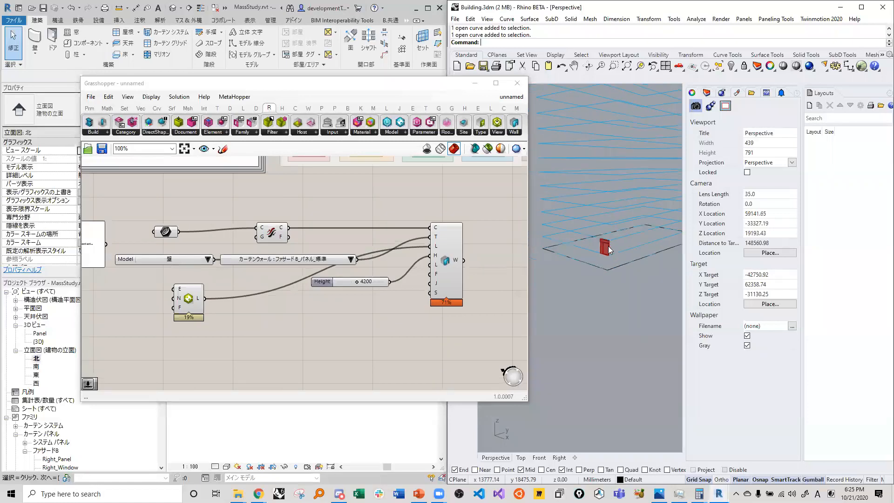
scroll(621, 255, "up", 2)
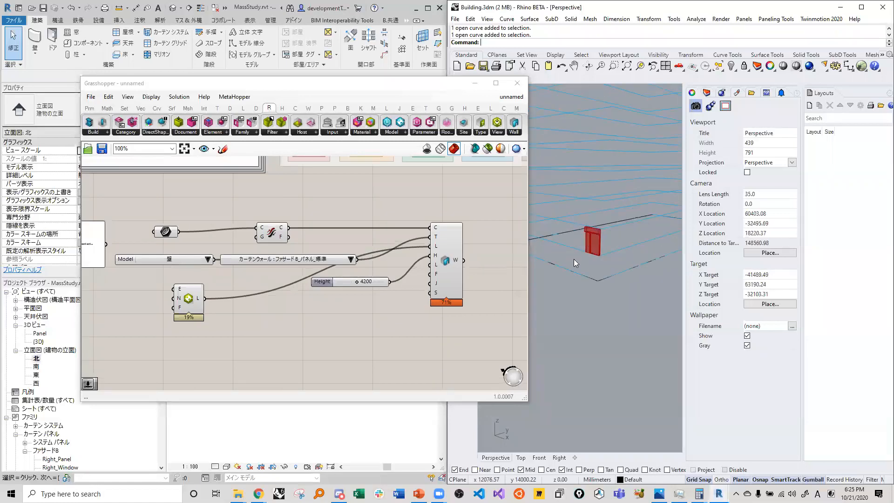
right_click_drag(274, 301, 303, 302)
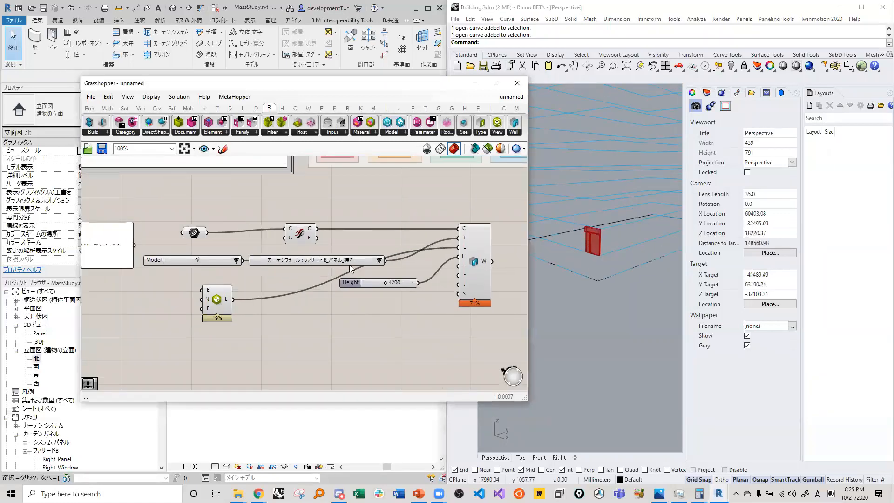
scroll(592, 246, "up", 2)
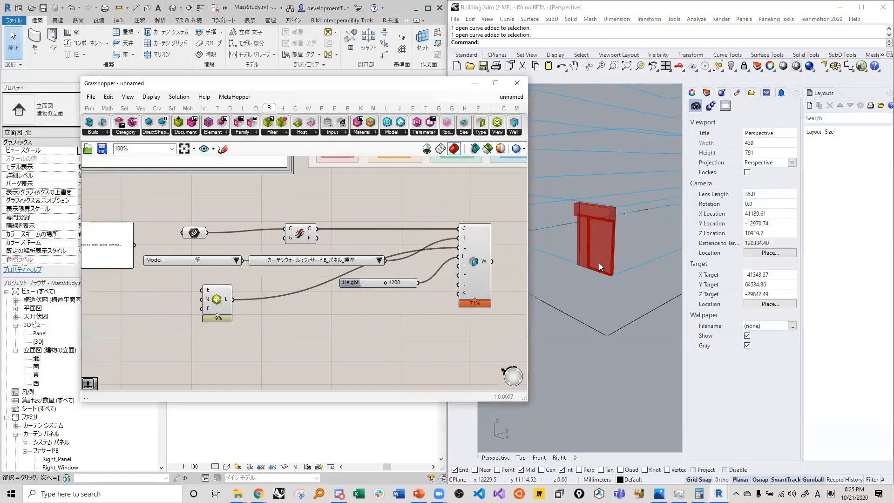
left_click(379, 261)
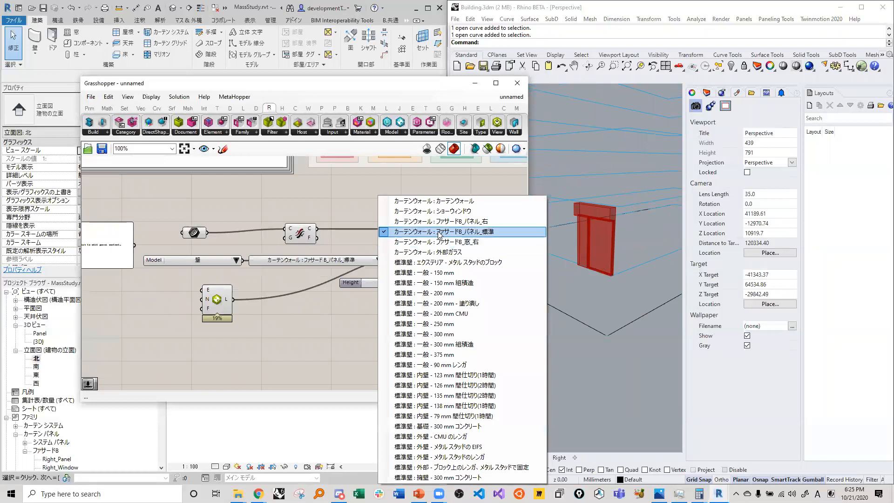
scroll(610, 294, "down", 2)
left_click(608, 303)
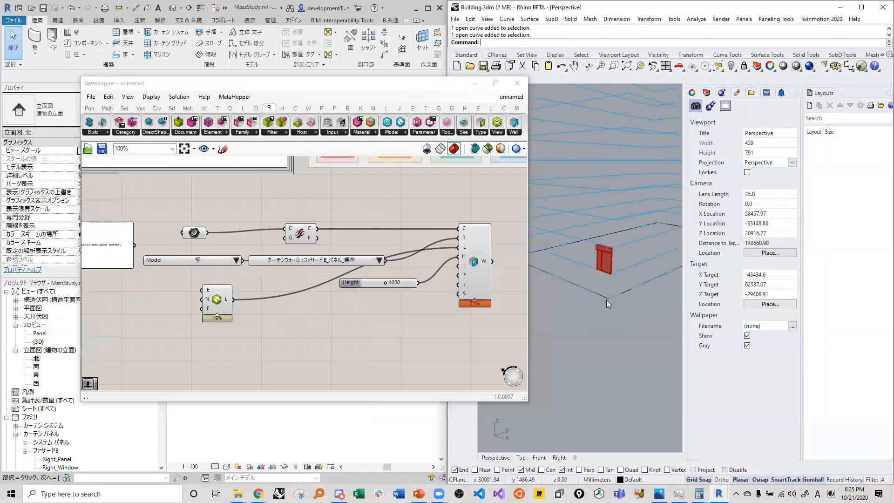
left_click(580, 353)
scroll(580, 353, "down", 5)
scroll(619, 376, "down", 3)
Open the Grasshopper definition 01_MakeGeometry.gh from the RhinoInsideRevitWorkshop02 folder and look over its component groups.
left_click(400, 311)
left_click(91, 97)
left_click(106, 116)
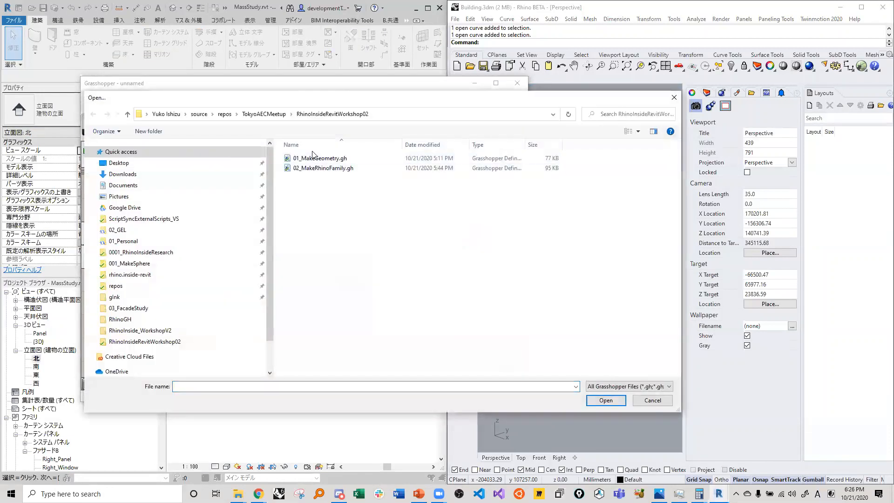
left_click(314, 159)
left_click(605, 401)
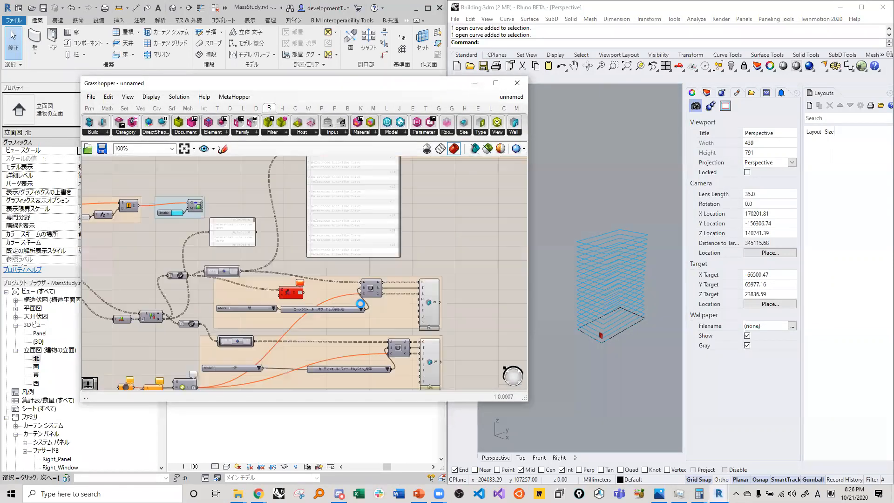
scroll(381, 325, "up", 10)
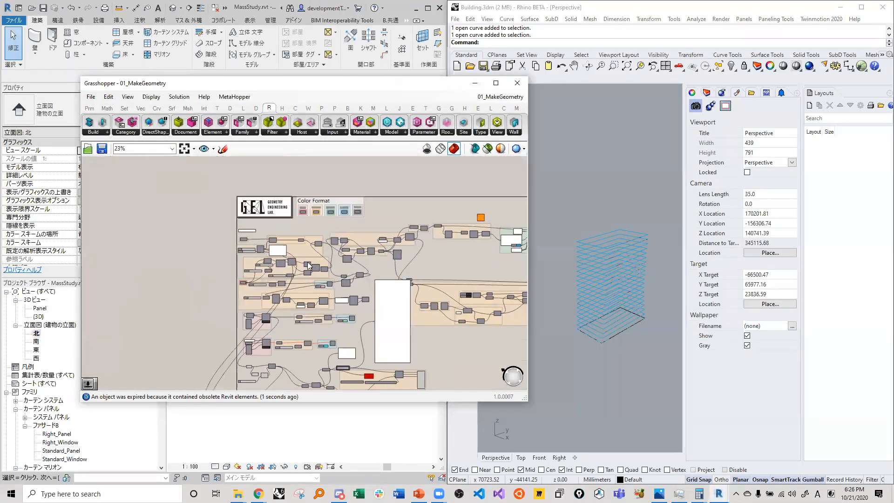
scroll(304, 282, "down", 6)
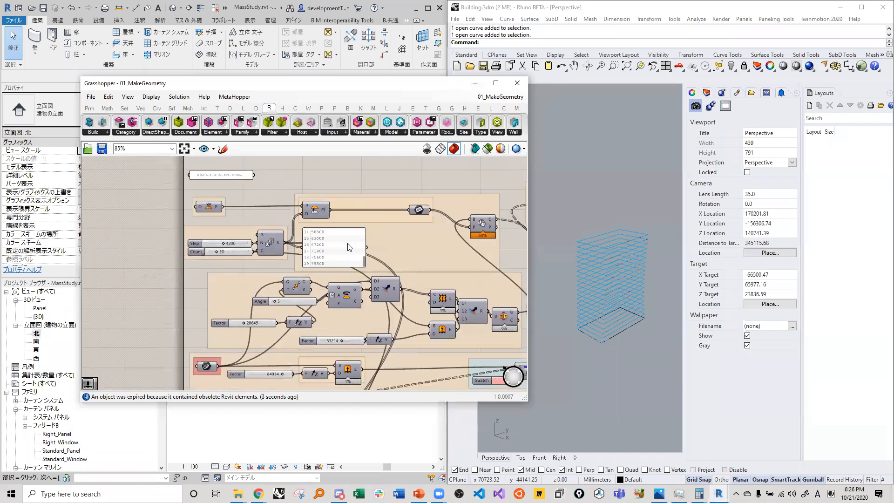
Delete the Rhino layers DirverLines_Step and DirverLines_Straight together with their curves.
left_click(706, 93)
right_click(716, 186)
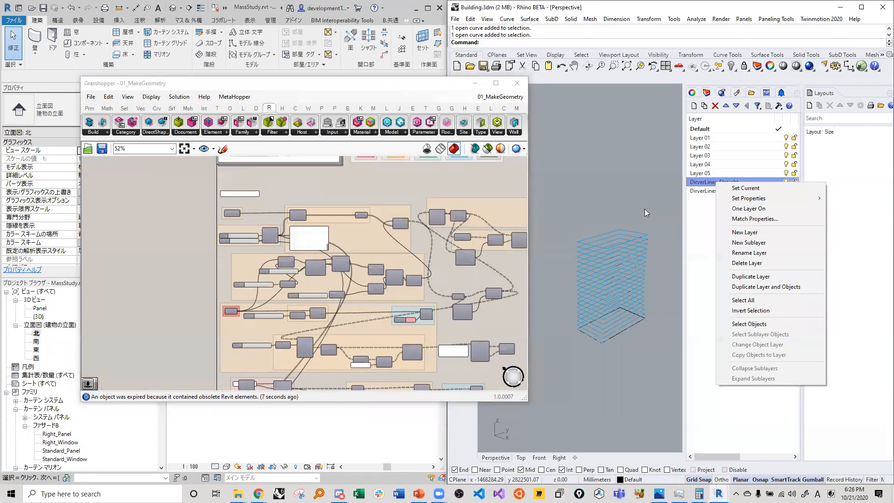
left_click(698, 194)
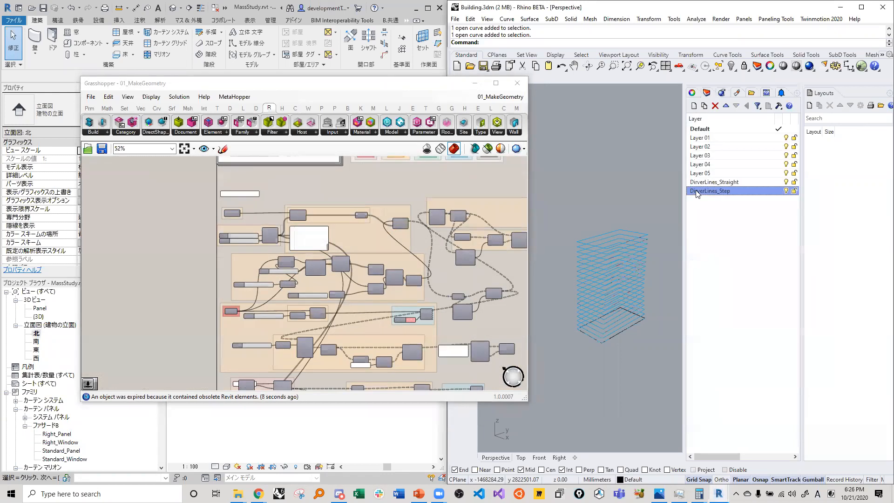
left_click(737, 208)
right_click(732, 191)
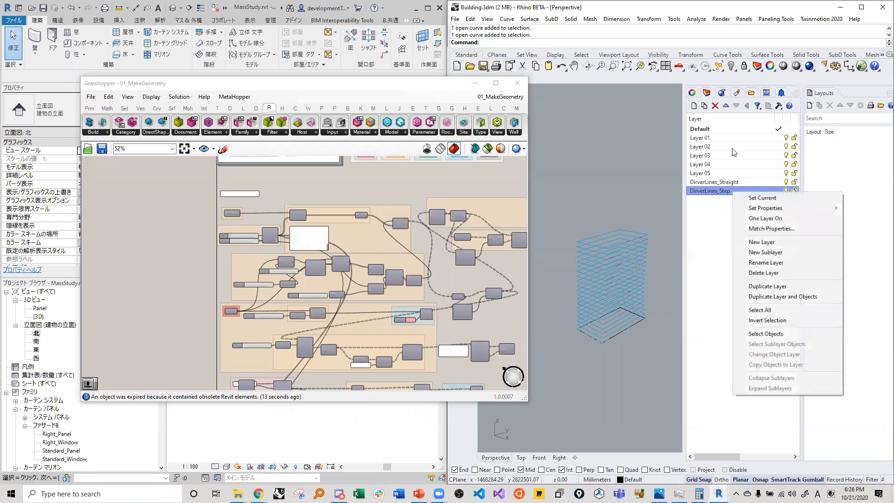
left_click(715, 105)
left_click(716, 105)
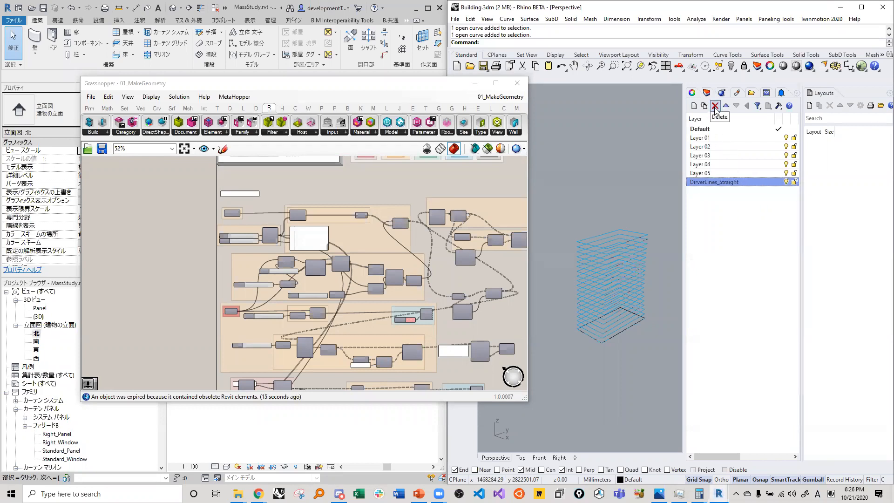
left_click(716, 106)
left_click(657, 272)
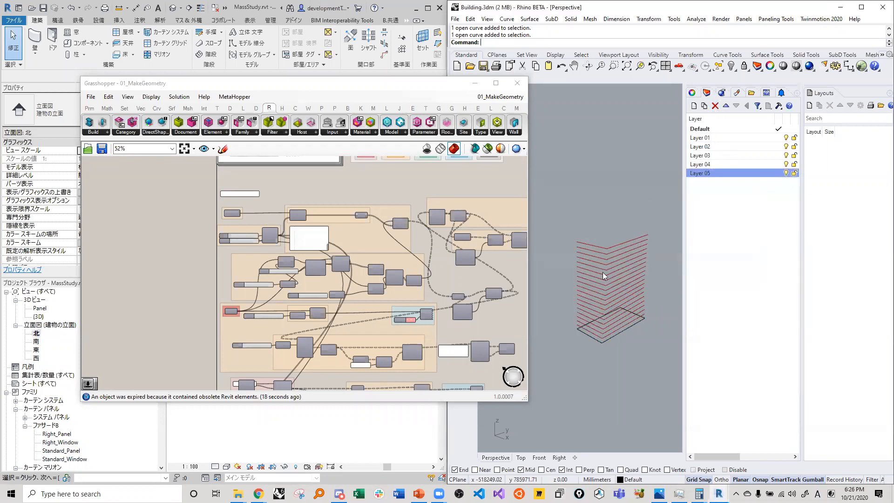
Turn on the preview of the Brep Join component and view the resulting building mass around the base outline.
scroll(364, 239, "down", 2)
scroll(307, 253, "up", 6)
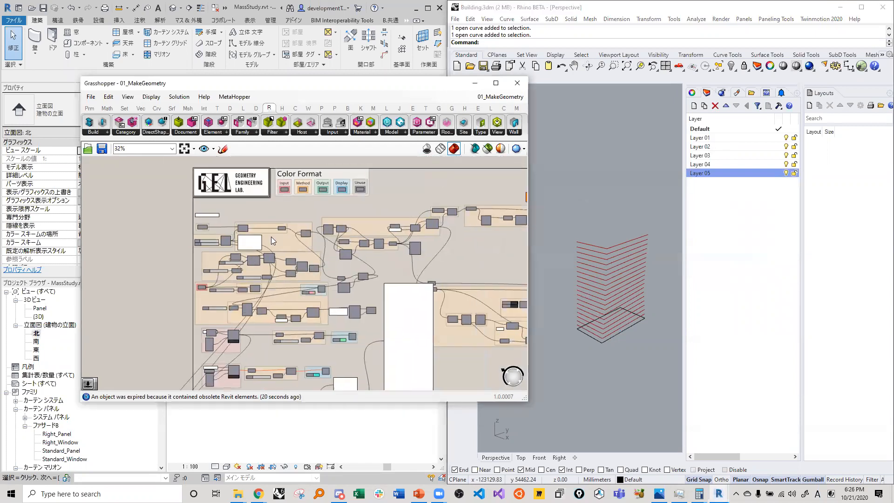
scroll(268, 262, "down", 3)
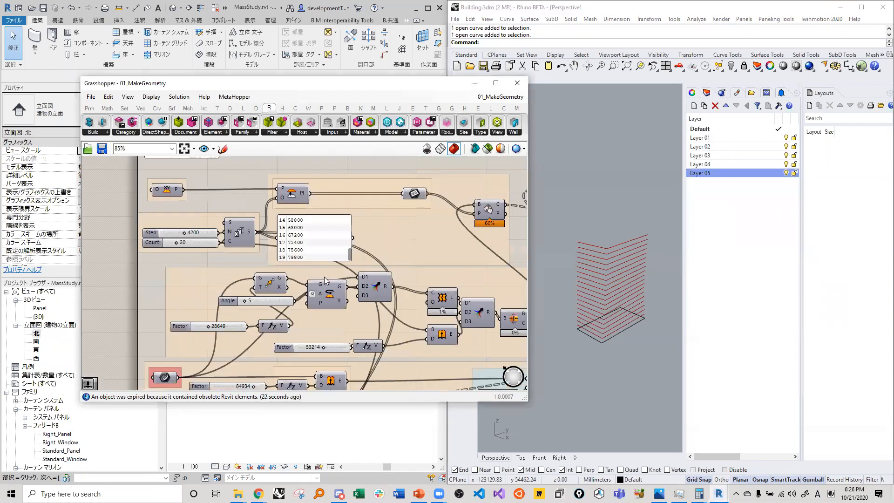
right_click_drag(362, 269, 281, 289)
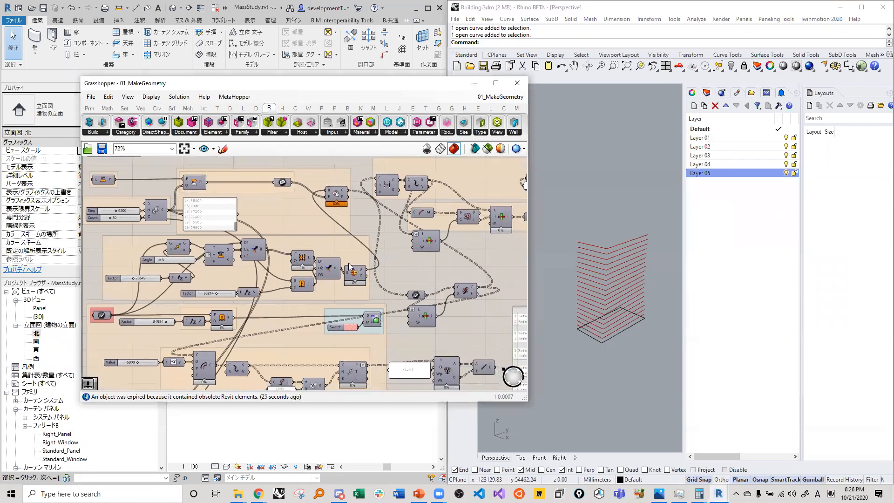
middle_click(365, 220)
left_click(371, 237)
right_click(364, 270)
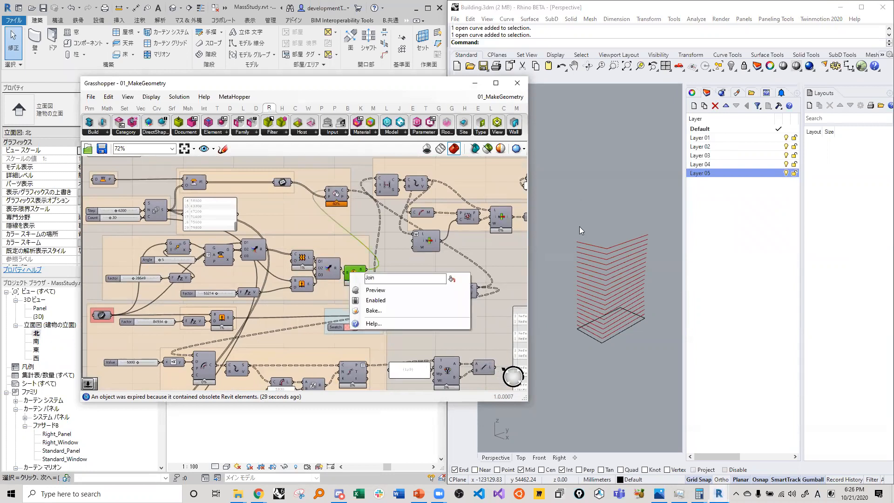
scroll(591, 240, "down", 5)
scroll(595, 246, "up", 7)
right_click_drag(601, 245, 614, 201)
scroll(613, 247, "down", 7)
scroll(585, 244, "up", 6)
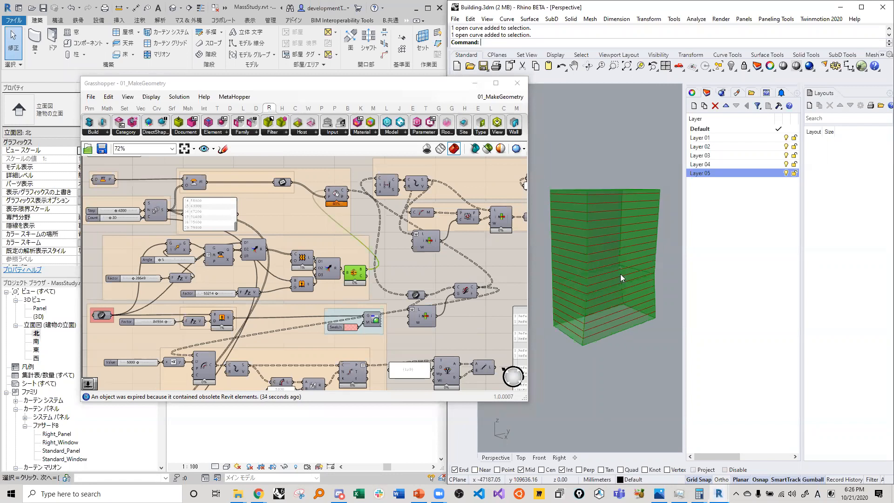
Set the Factor driving the Move component to 26639 and the Factor driving the upper Extrude to 56868.
left_click_drag(390, 85, 373, 71)
scroll(319, 281, "down", 3)
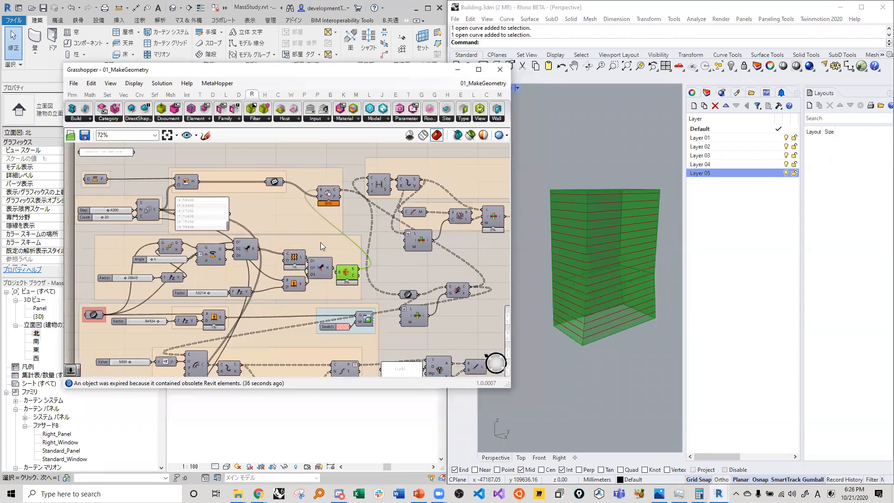
right_click_drag(317, 293, 317, 285)
right_click_drag(236, 358, 256, 303)
scroll(256, 303, "up", 2)
right_click_drag(291, 190, 264, 271)
scroll(201, 247, "up", 5)
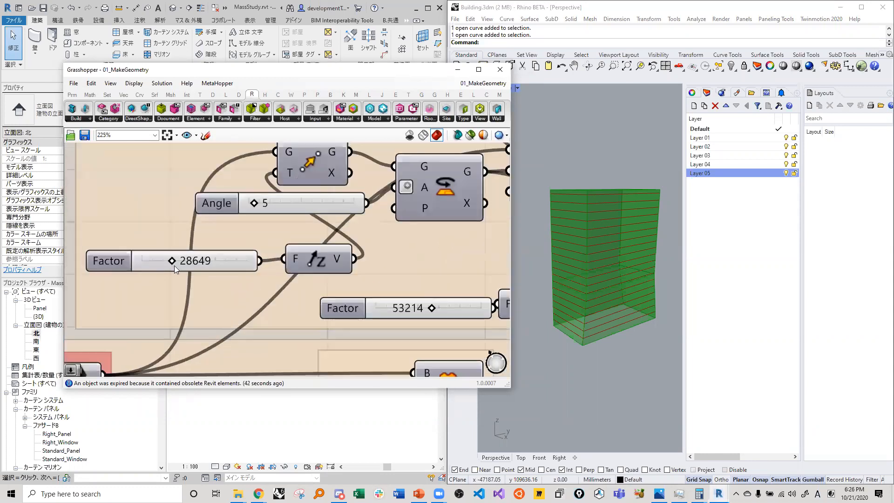
scroll(171, 263, "down", 1)
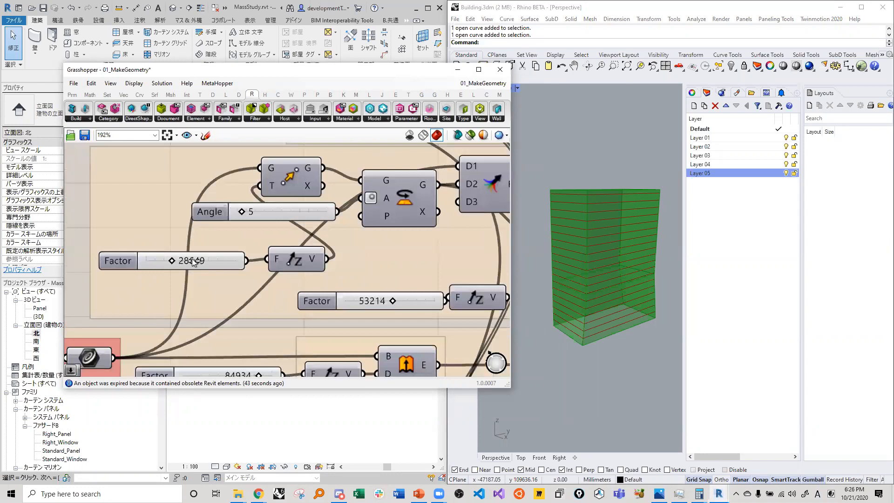
left_click_drag(219, 262, 170, 264)
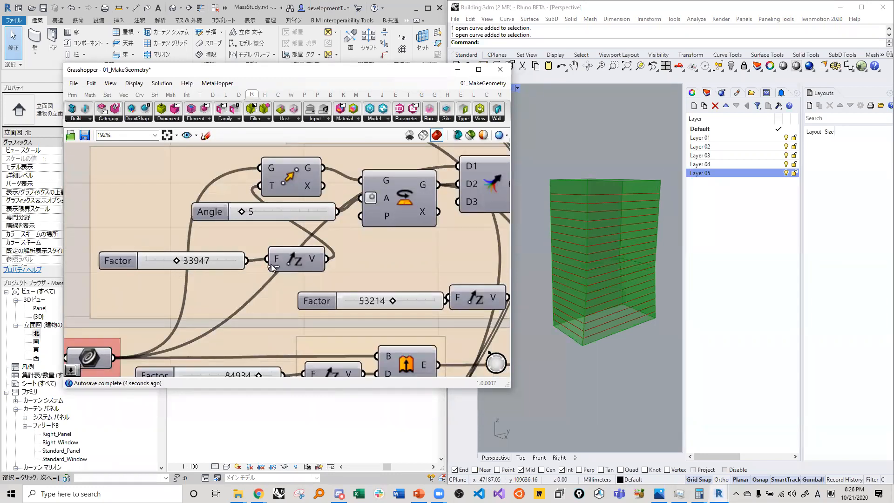
right_click_drag(381, 288, 223, 267)
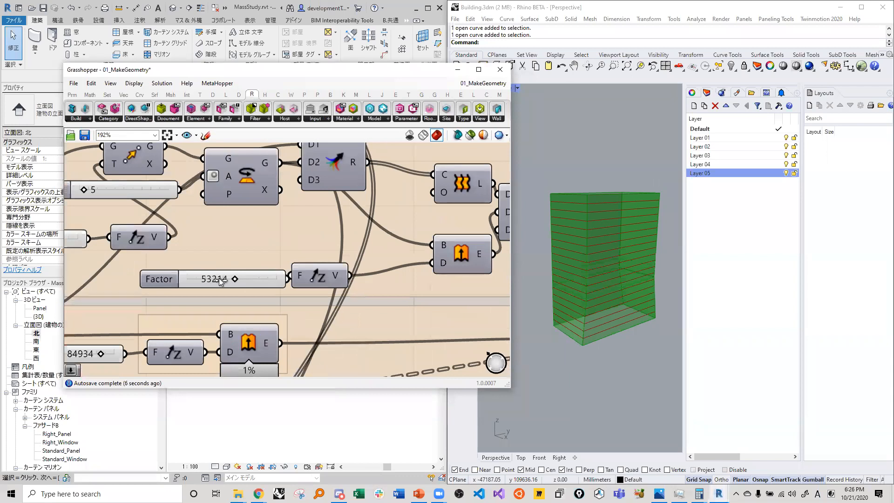
left_click_drag(209, 276, 233, 277)
scroll(315, 250, "down", 5)
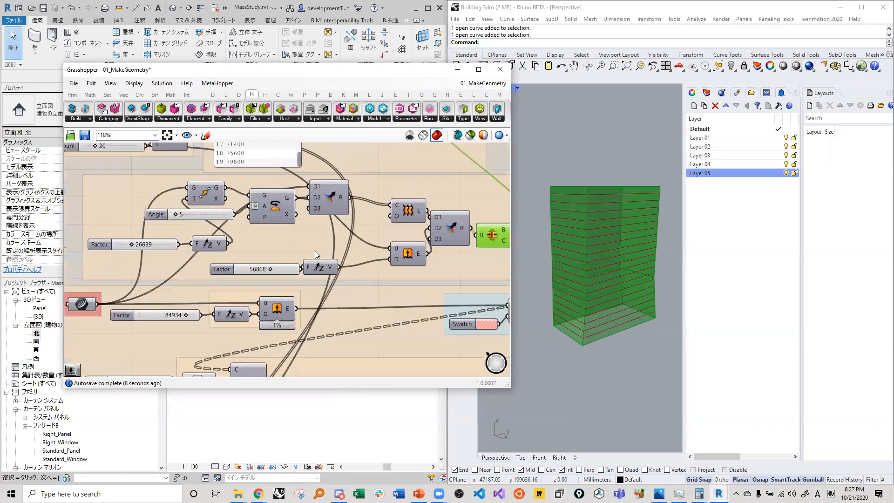
Try an Angle of 29 for the Rotate component, settle on 10, and check the twisted mass from another side.
scroll(227, 222, "up", 5)
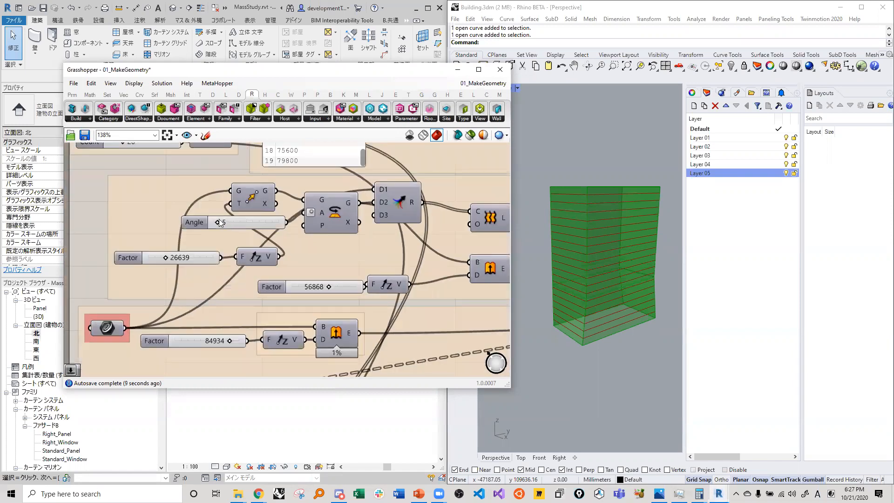
mouse_move(237, 222)
left_mouse_down()
mouse_move(211, 220)
mouse_move(232, 215)
left_mouse_up()
right_click_drag(543, 295, 582, 326)
scroll(236, 216, "up", 4)
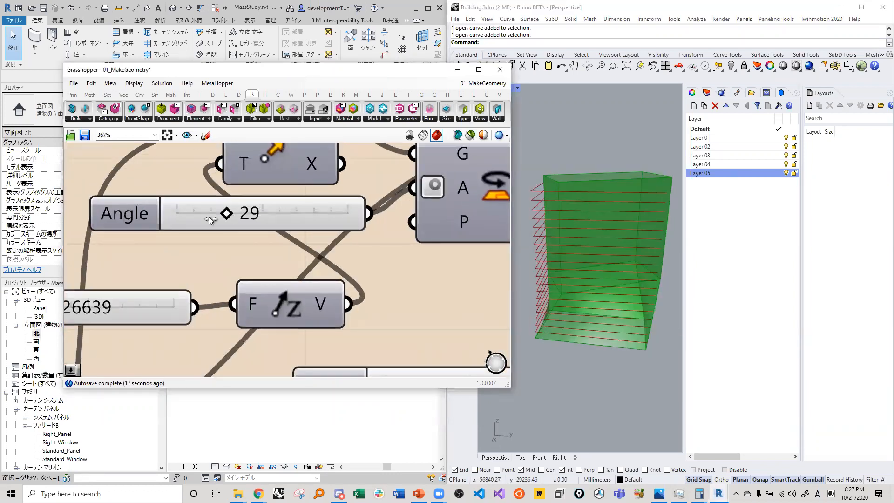
left_click(195, 212)
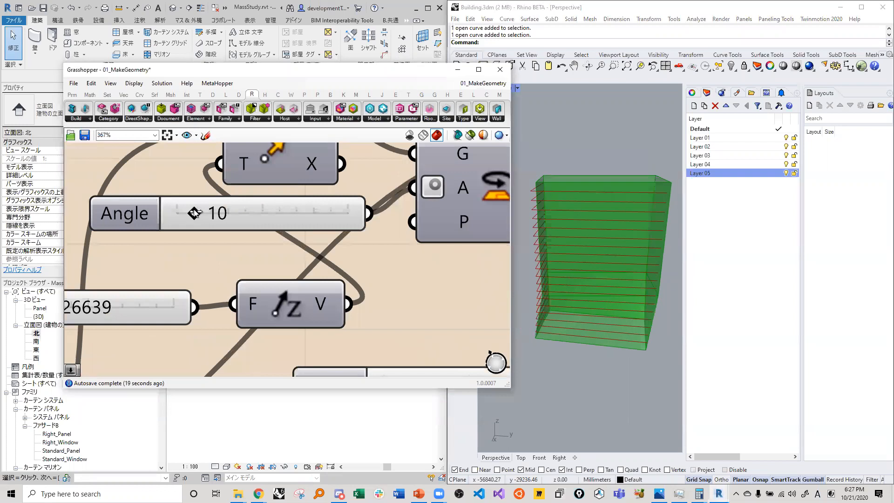
right_click_drag(657, 263, 582, 279)
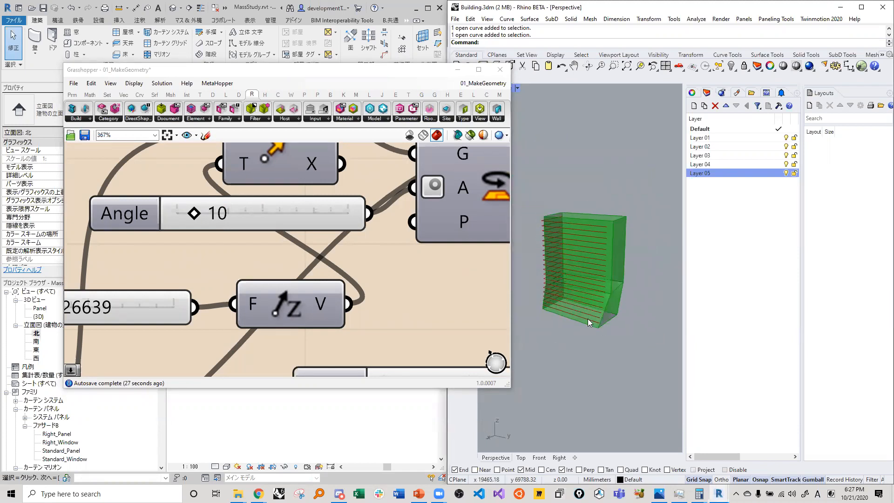
Turn on the preview of the Brep | Plane component and examine its floor section curves on the mass from several angles.
scroll(302, 278, "down", 1)
scroll(303, 275, "down", 5)
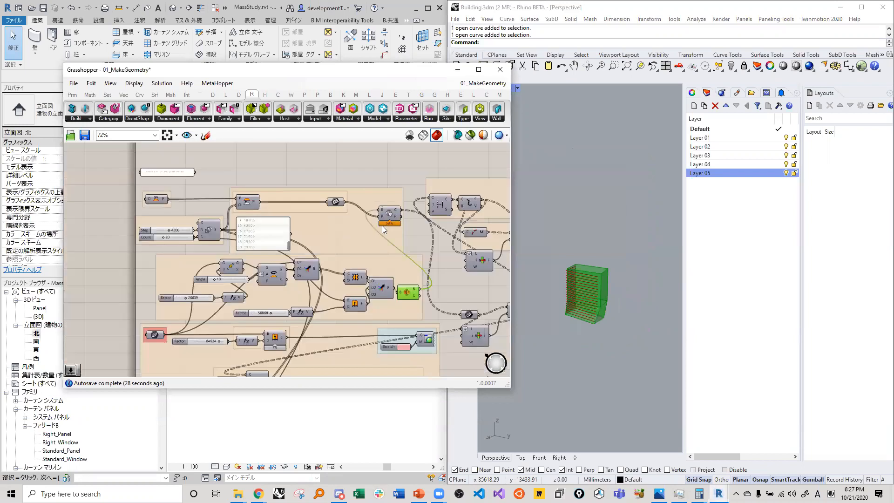
right_click_drag(309, 289, 336, 169)
right_click_drag(316, 266, 207, 271)
right_click_drag(290, 252, 317, 349)
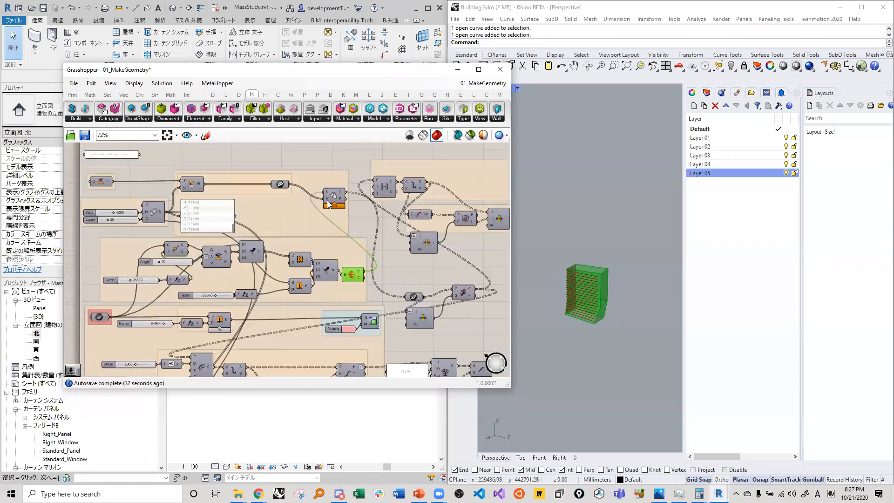
left_click(339, 195)
right_click(338, 150)
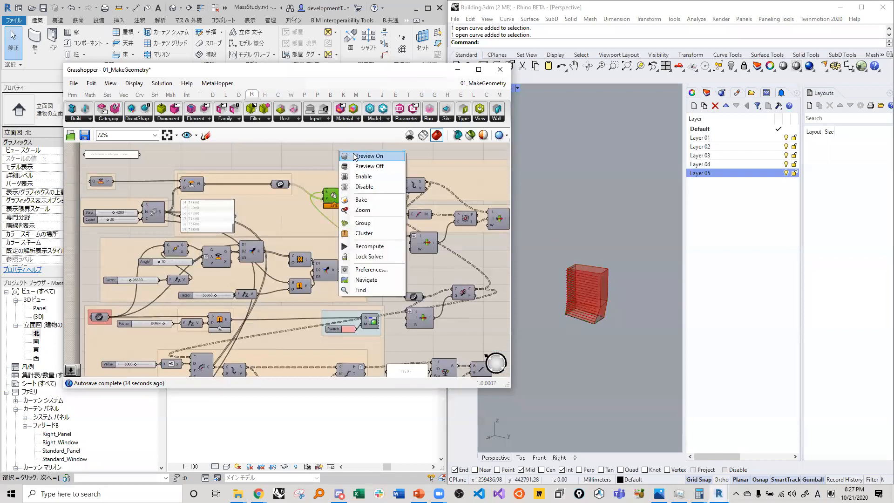
left_click(345, 155)
scroll(598, 291, "up", 10)
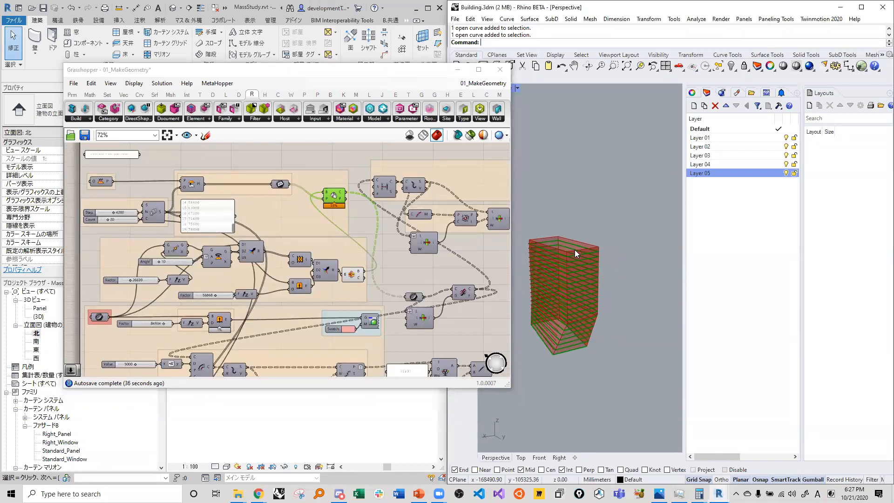
right_click_drag(628, 263, 340, 276)
scroll(588, 319, "down", 7)
scroll(590, 318, "up", 6)
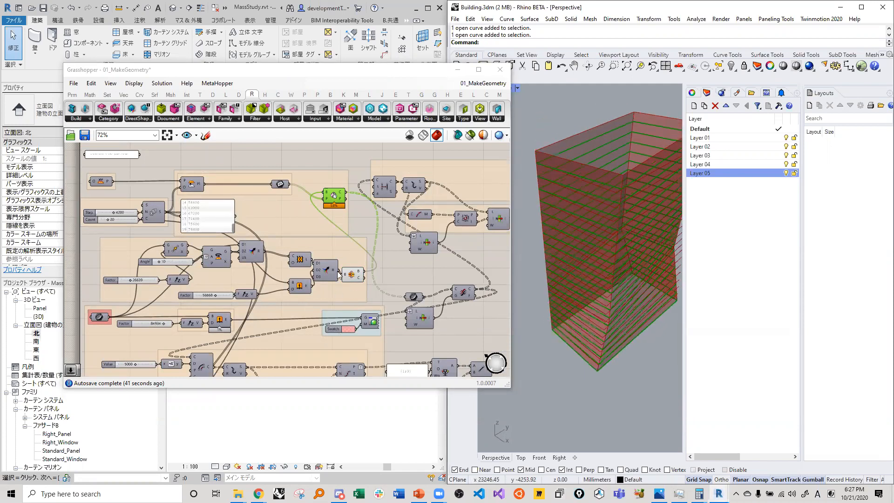
Select the Series component and examine its Step and Count inputs and the list of floor heights.
scroll(274, 227, "down", 2)
scroll(180, 212, "up", 6)
left_click(261, 259)
right_click_drag(605, 264, 306, 225)
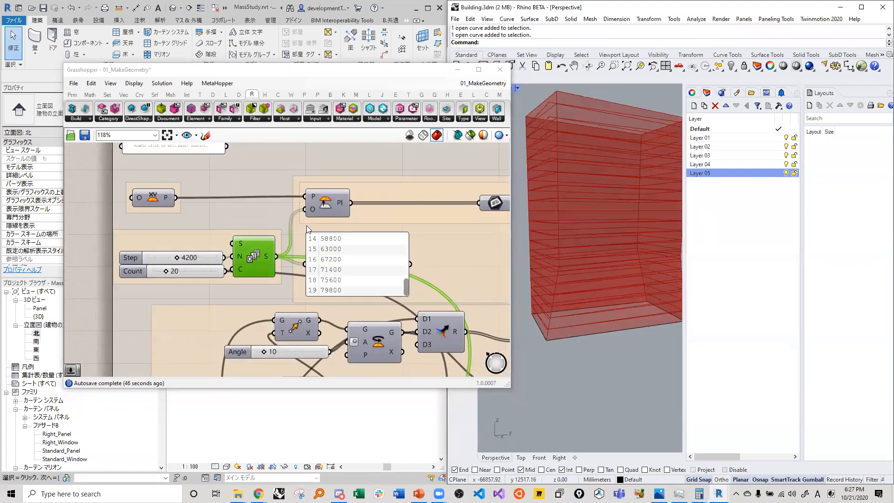
Turn off the preview of the component groups in the lower part of the definition and check the remaining geometry.
scroll(309, 205, "down", 3)
scroll(310, 205, "down", 8)
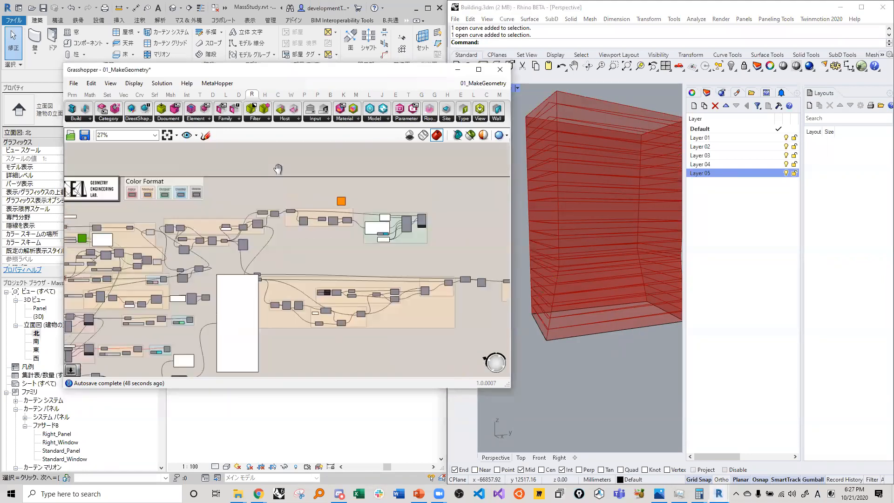
left_click_drag(390, 335, 186, 270)
right_click(186, 269)
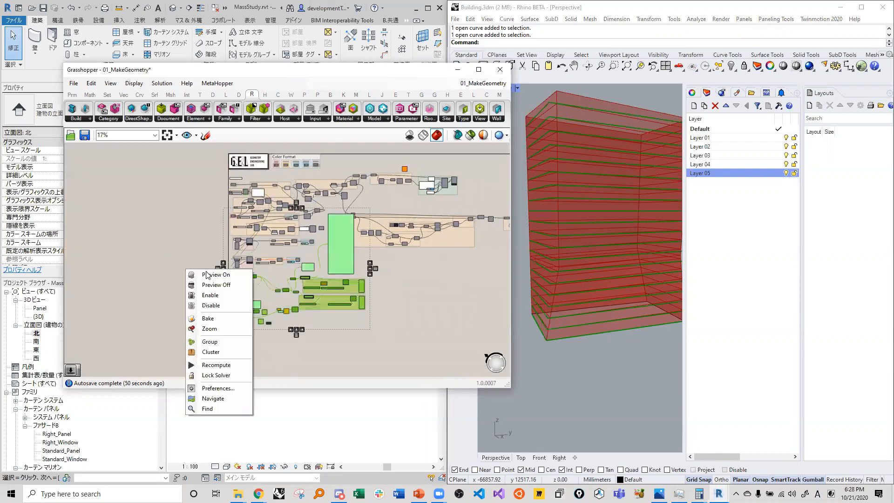
left_click(211, 284)
scroll(261, 172, "up", 8)
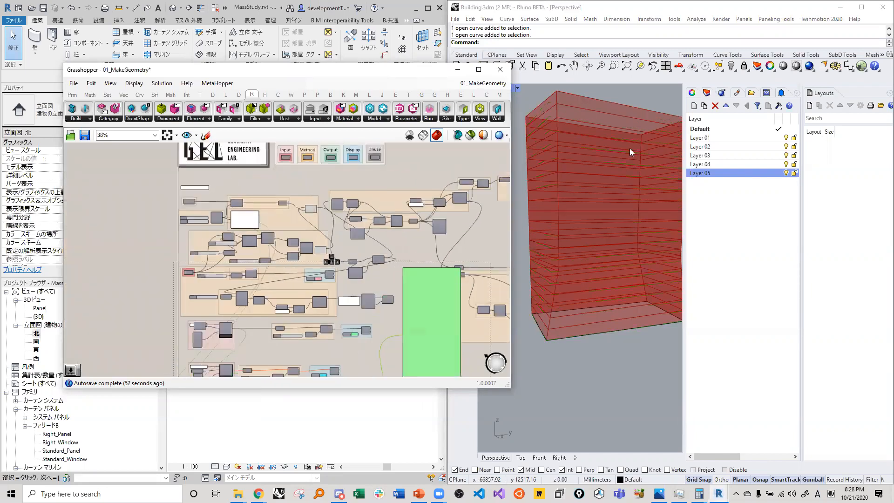
scroll(611, 215, "down", 5)
right_click_drag(607, 218, 608, 219)
scroll(606, 228, "up", 10)
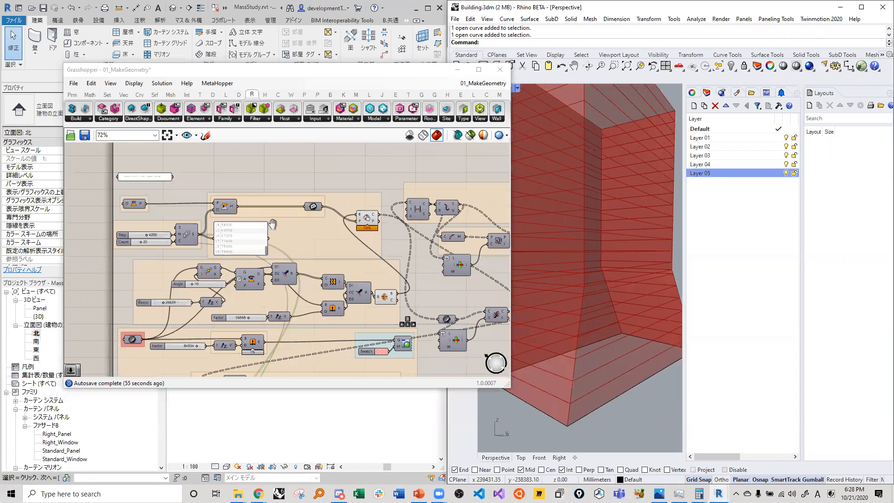
Select the Count slider feeding the Series component and compare it with the floor outlines on the building mass.
scroll(188, 233, "up", 5)
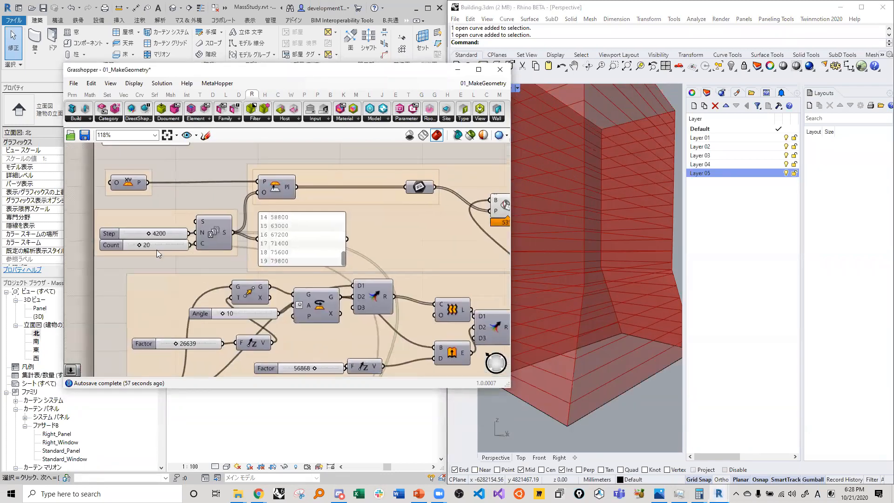
left_click(150, 239)
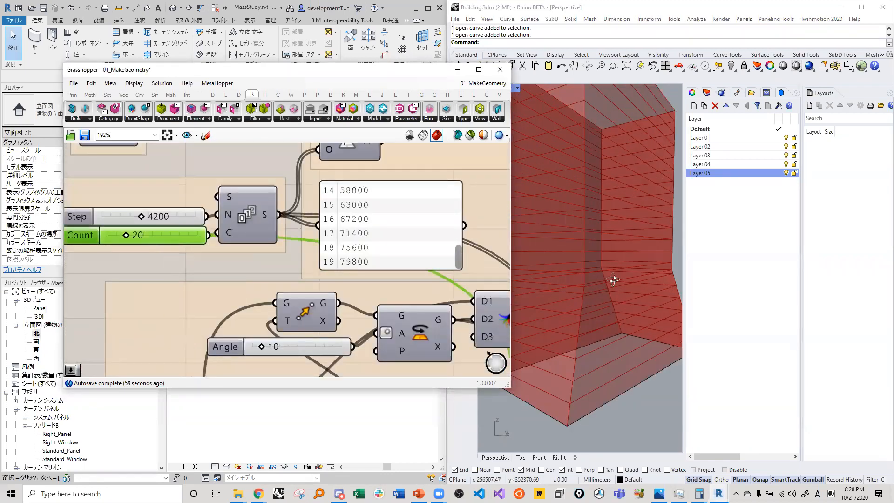
scroll(599, 328, "down", 3)
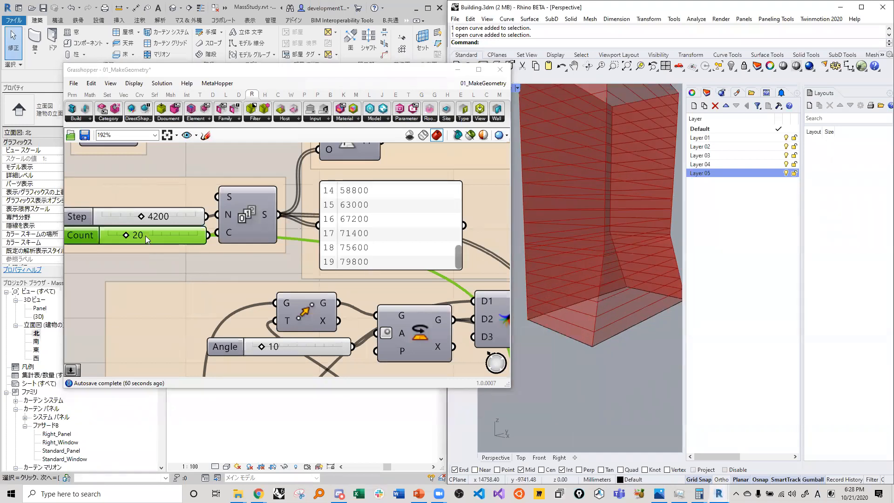
scroll(635, 306, "down", 4)
right_click_drag(581, 325, 580, 332)
scroll(223, 246, "down", 3)
Select the Brep | Plane component to highlight the floor curves and examine them on the mass.
right_click_drag(498, 251, 263, 225)
scroll(263, 226, "down", 3)
scroll(341, 226, "up", 3)
right_click_drag(341, 226, 264, 258)
left_click(190, 207)
right_click_drag(639, 234, 618, 219)
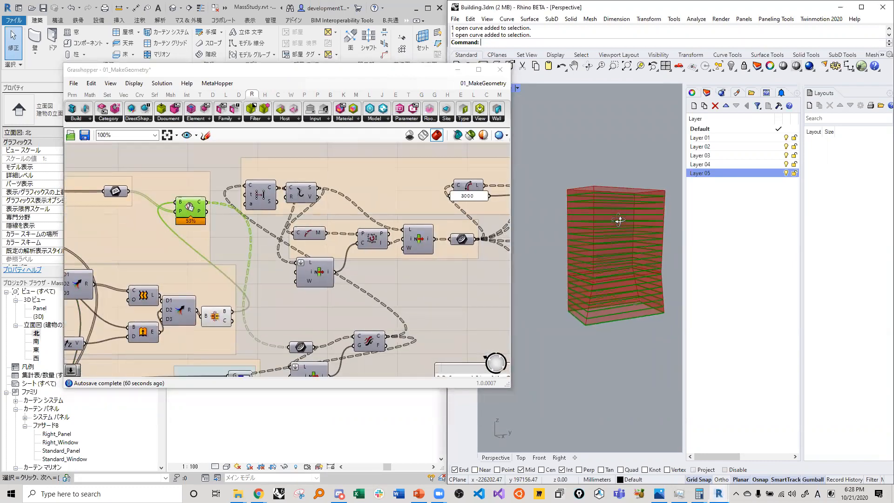
scroll(543, 320, "up", 5)
Place the utility component that labels every component with its name above the first component group.
right_click_drag(197, 211, 439, 253)
left_click(75, 95)
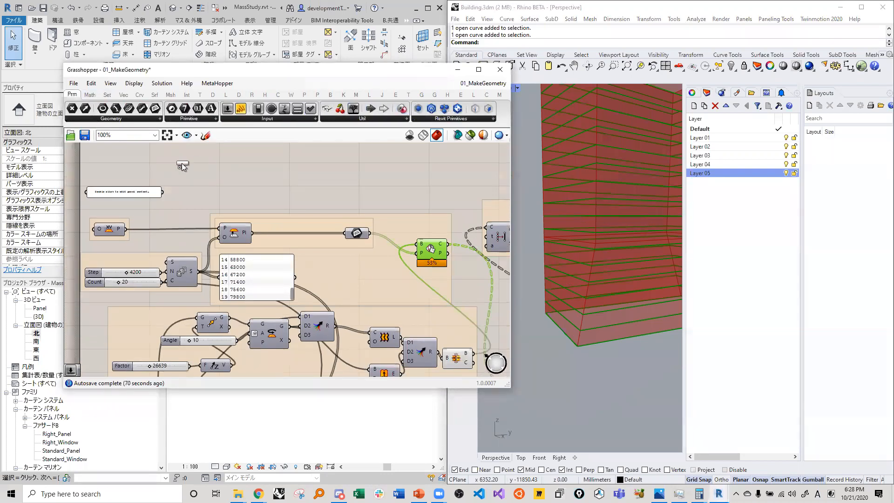
left_click(130, 170)
scroll(130, 170, "up", 1)
left_click_drag(130, 170, 101, 150)
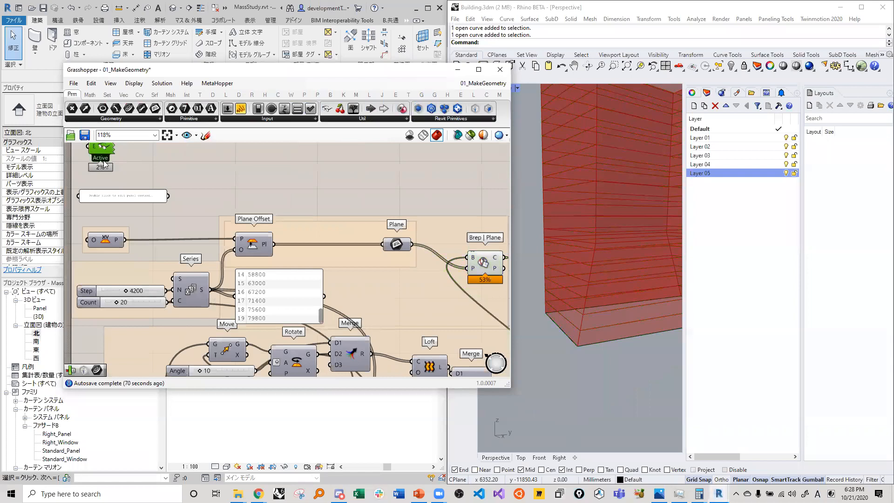
Examine the labelled components around Brep | Plane with the floor curves, and select the Simplify Curve component that follows.
scroll(106, 162, "down", 2)
scroll(375, 193, "up", 4)
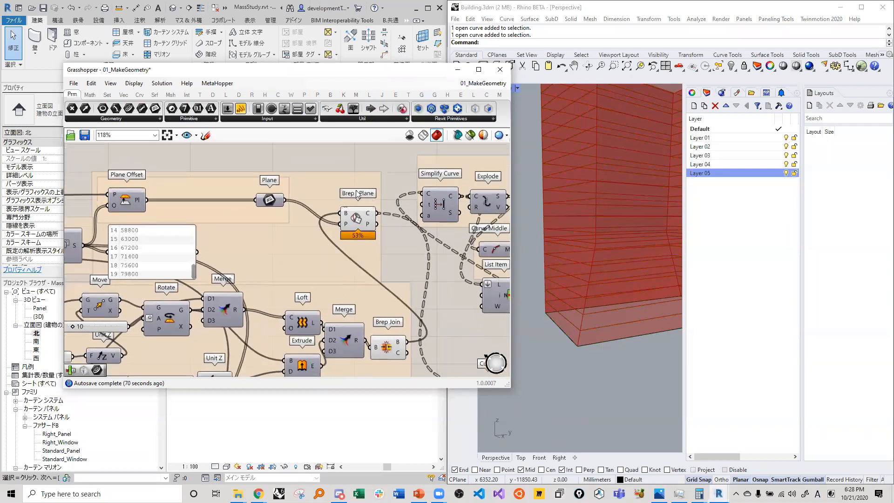
scroll(286, 221, "down", 4)
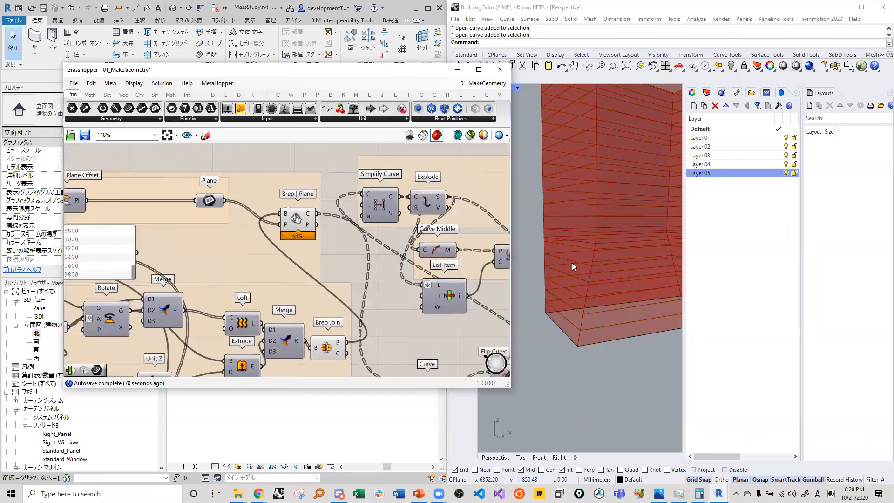
scroll(613, 280, "down", 3)
scroll(609, 289, "up", 5)
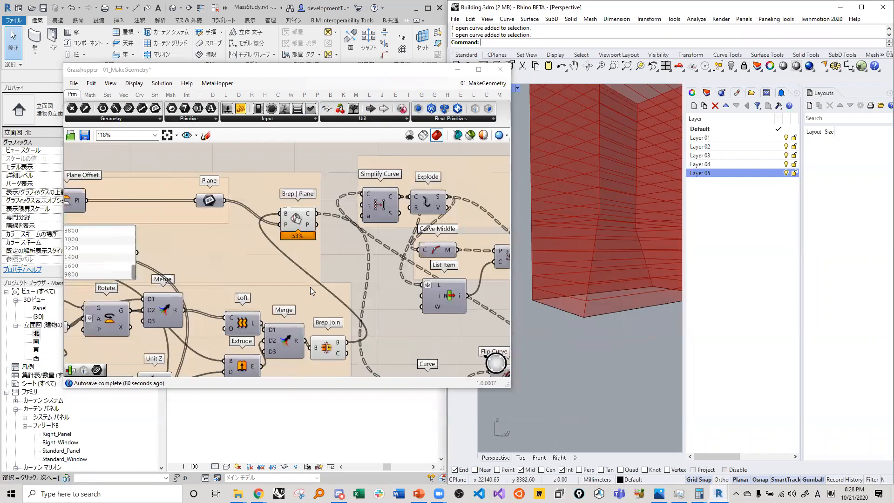
right_click_drag(325, 219, 159, 229)
left_click(214, 217)
scroll(214, 218, "down", 1)
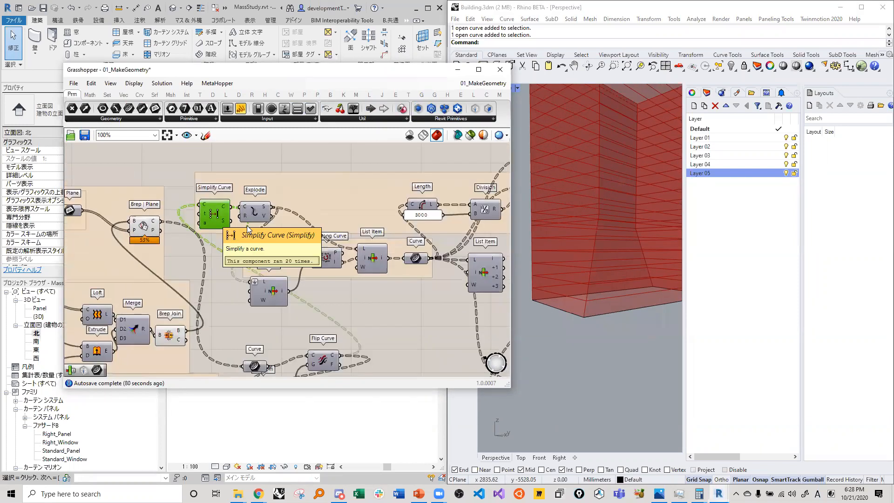
Select the Divide Curve component following Division and turn on its preview to show the division points on the floor curves.
right_click_drag(215, 193, 177, 195)
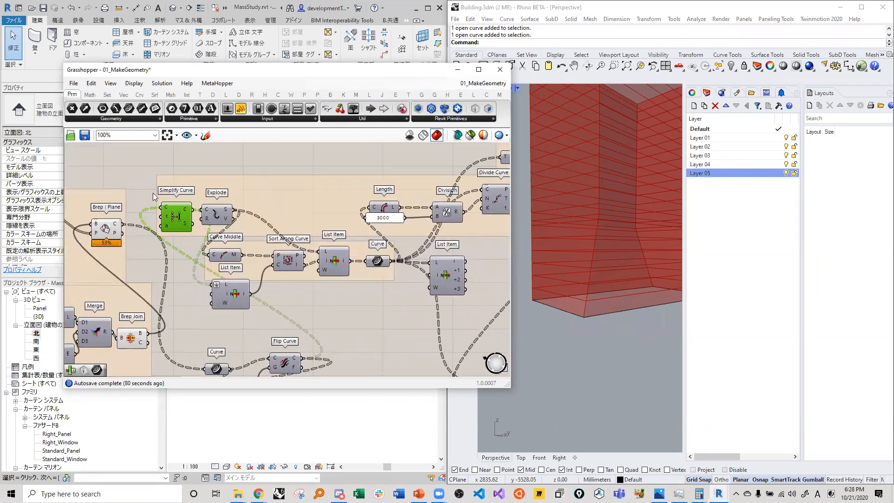
scroll(579, 269, "down", 4)
right_click_drag(255, 235, 166, 225)
scroll(166, 224, "down", 1)
right_click_drag(360, 285, 296, 298)
scroll(296, 298, "down", 1)
right_click_drag(386, 307, 384, 309)
right_click_drag(357, 237, 352, 263)
left_click(301, 252)
right_click(276, 183)
left_click(305, 189)
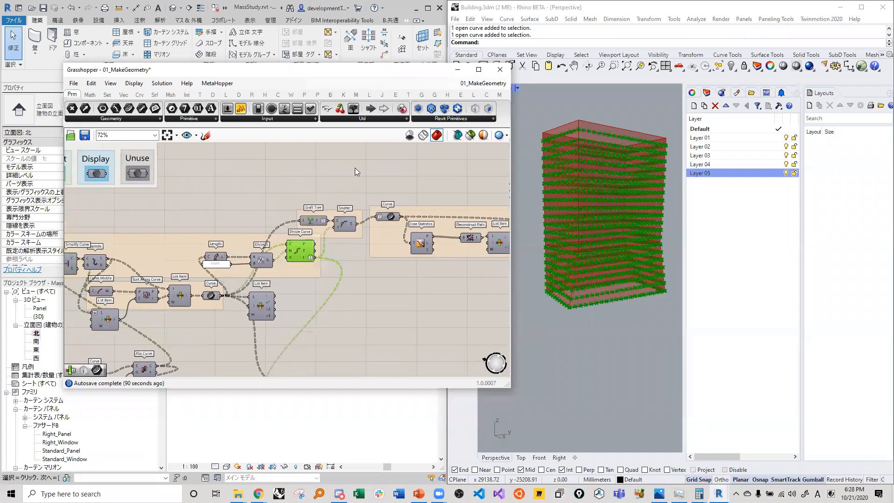
Examine the Length and Division components with the 3000 spacing against the division points on the mass.
right_click_drag(483, 247, 423, 249)
right_click_drag(459, 290, 361, 291)
right_click_drag(269, 278, 308, 284)
right_click_drag(572, 242, 530, 272)
scroll(215, 280, "up", 1)
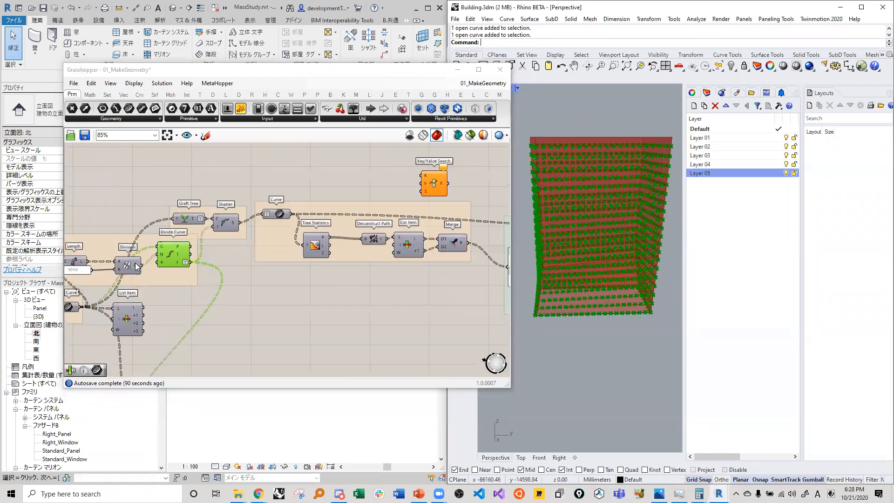
scroll(192, 275, "up", 5)
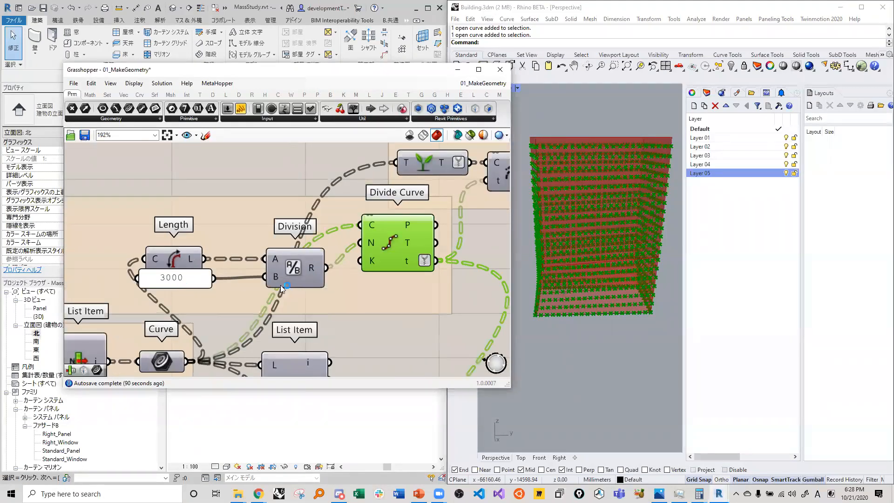
scroll(280, 285, "down", 5)
left_click(621, 311)
mouse_move(621, 311)
right_mouse_down()
mouse_move(570, 328)
mouse_move(624, 324)
right_mouse_up()
scroll(624, 323, "up", 5)
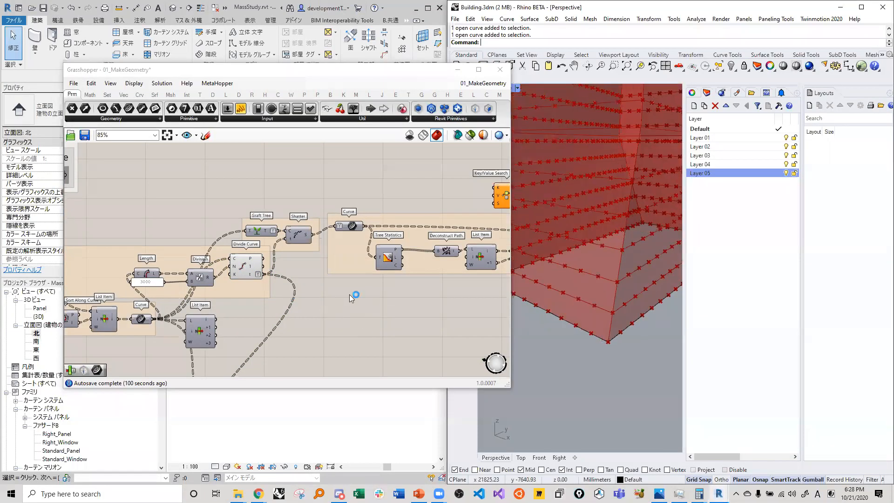
Select the Curve component after Shatter and turn on its preview to show the split floor segments.
scroll(353, 296, "down", 4)
scroll(330, 311, "up", 3)
right_click_drag(456, 311, 239, 291)
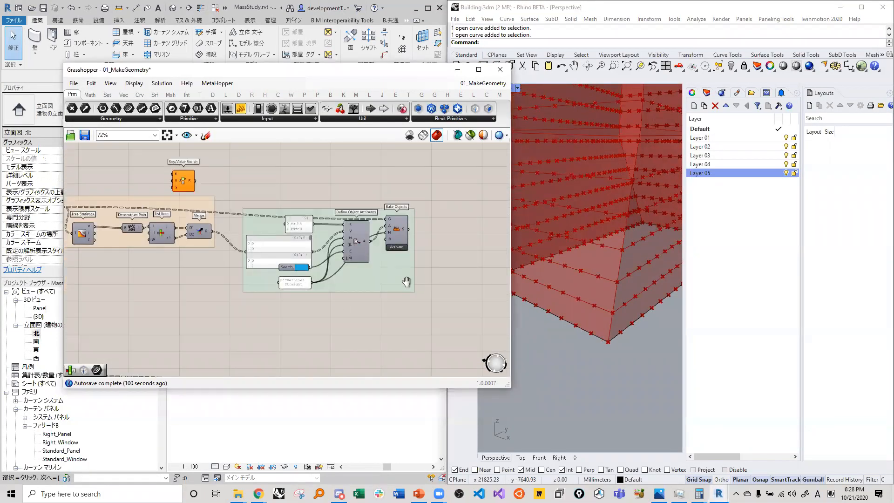
right_click_drag(407, 282, 458, 273)
right_click_drag(320, 277, 430, 286)
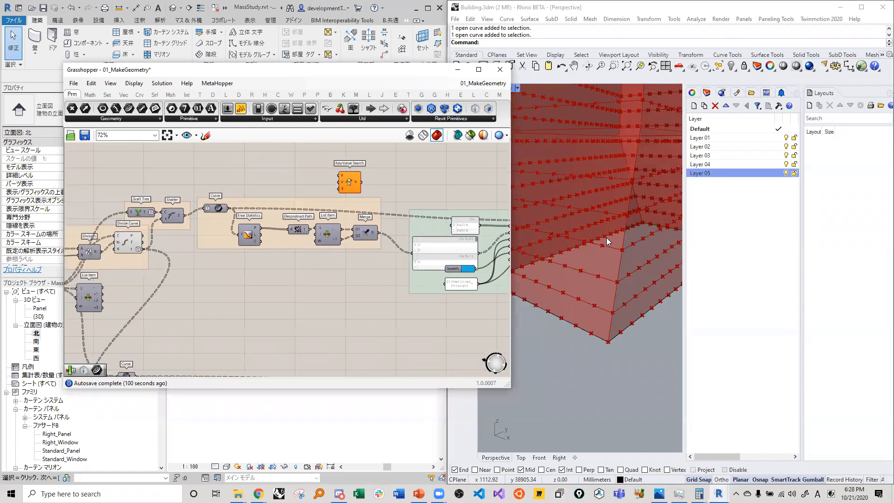
scroll(604, 296, "down", 3)
right_click_drag(216, 209, 287, 212)
scroll(287, 212, "up", 2)
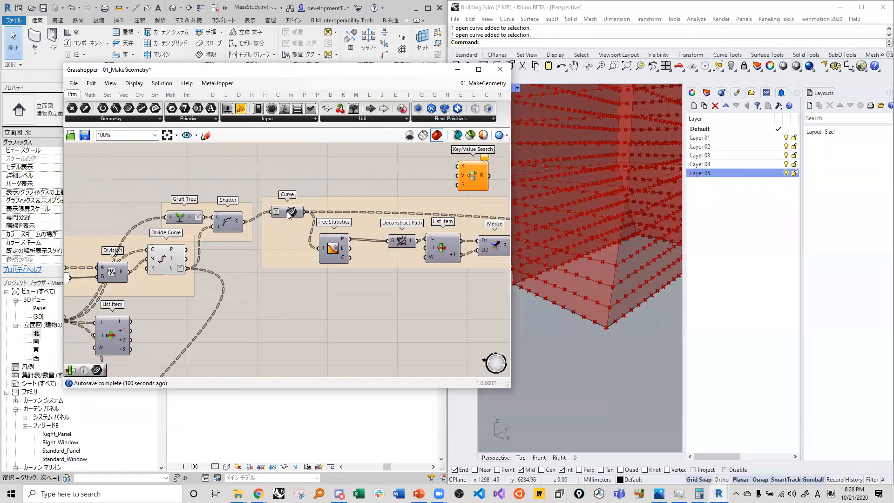
right_click(337, 169)
left_click(358, 174)
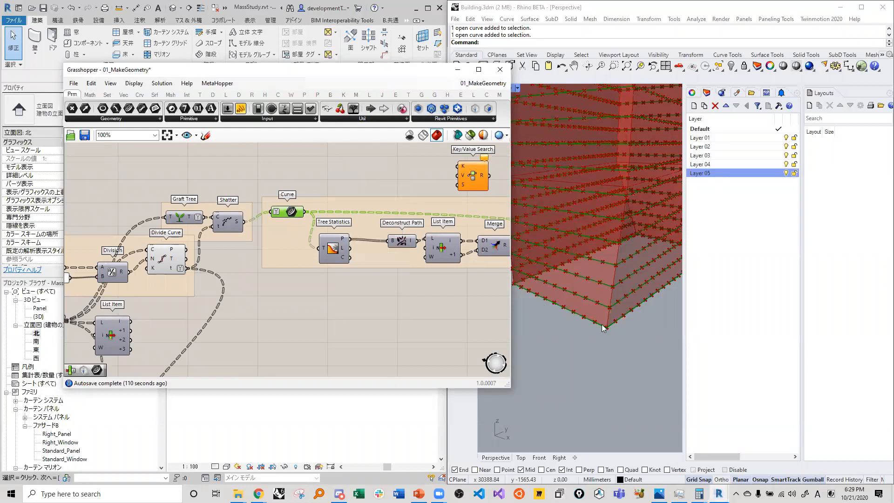
Examine the Define Object Attributes group, selecting the path value panel and tracing its data back to Merge and Tree Statistics.
scroll(602, 328, "up", 3)
scroll(384, 310, "down", 3)
right_click_drag(494, 248, 305, 212)
scroll(358, 211, "up", 1)
scroll(368, 199, "up", 3)
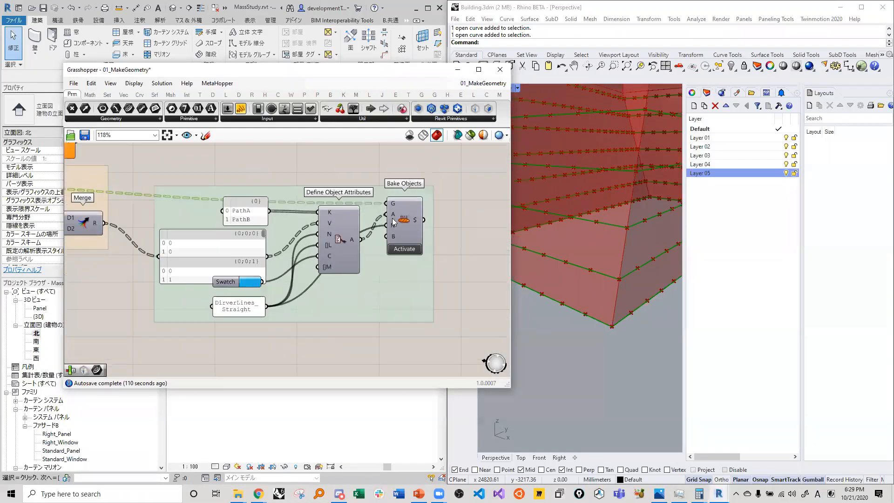
right_click_drag(363, 341, 393, 331)
left_click(247, 227)
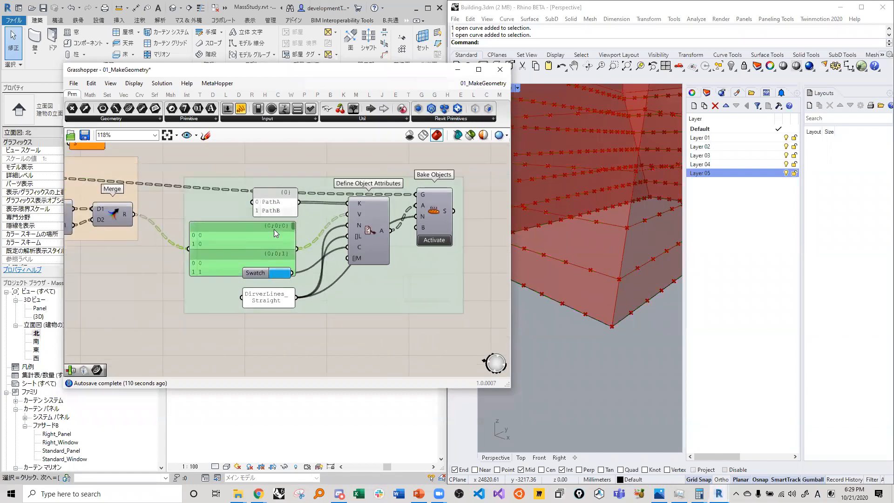
right_click_drag(323, 216, 362, 215)
right_click_drag(150, 227, 312, 242)
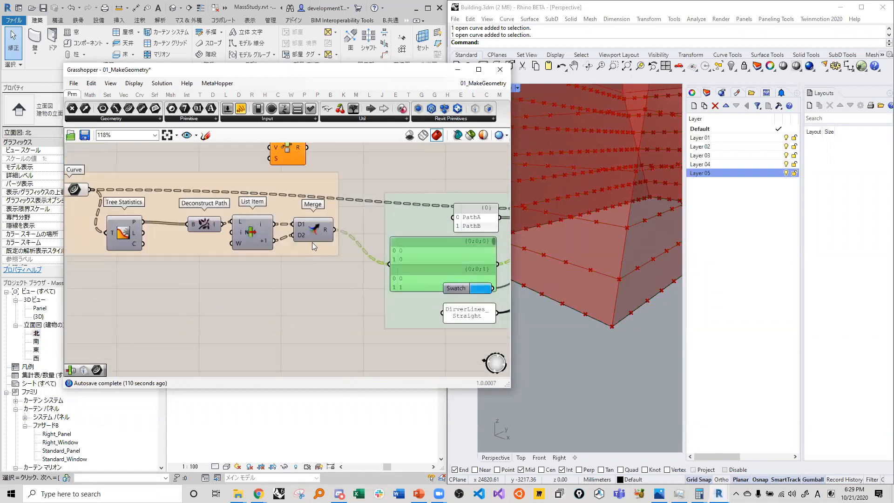
mouse_move(328, 227)
right_click_drag(414, 212, 308, 218)
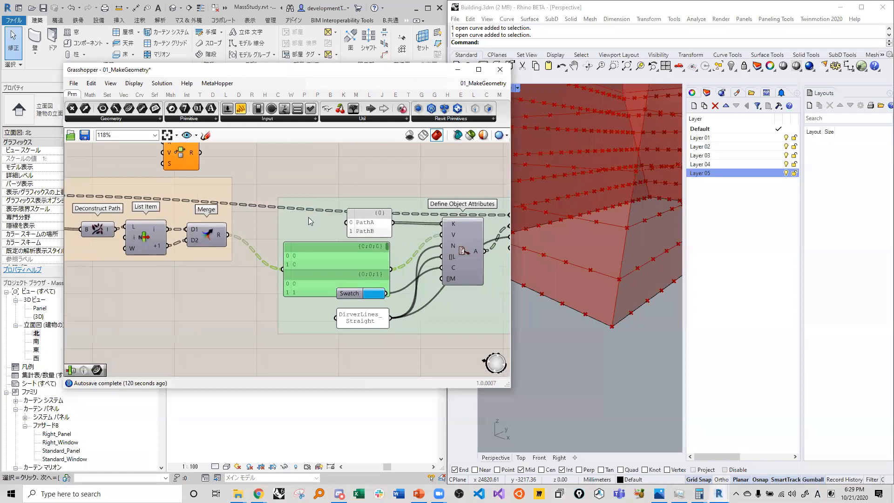
right_click_drag(490, 227, 381, 234)
Select Bake Objects and examine its geometry and attribute inputs, including the path values coming from Merge.
left_click(434, 221)
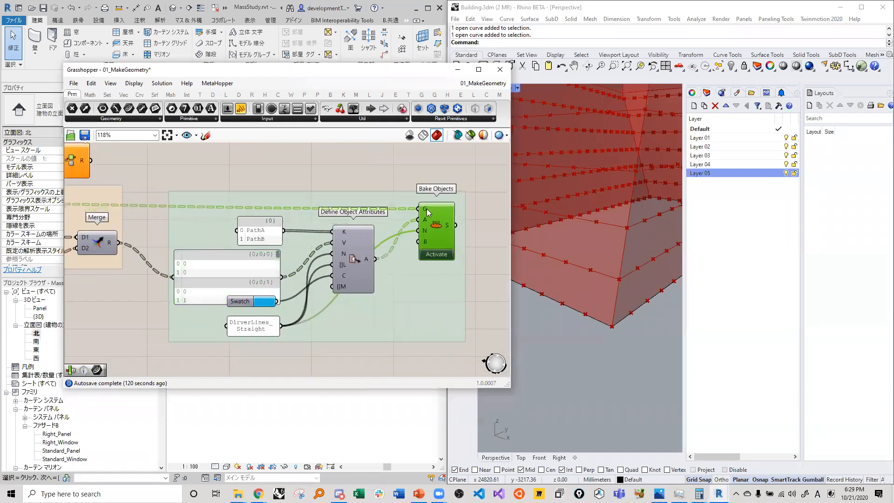
mouse_move(428, 213)
right_click_drag(345, 231, 401, 232)
mouse_move(106, 231)
right_mouse_down()
mouse_move(284, 232)
mouse_move(119, 233)
right_mouse_up()
scroll(334, 225, "up", 3)
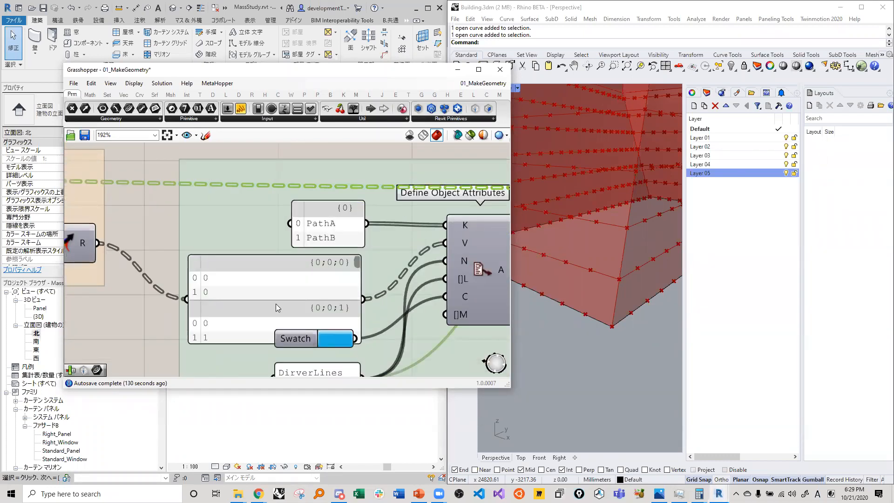
right_click_drag(146, 311, 249, 271)
scroll(248, 271, "down", 3)
right_click_drag(139, 218, 260, 214)
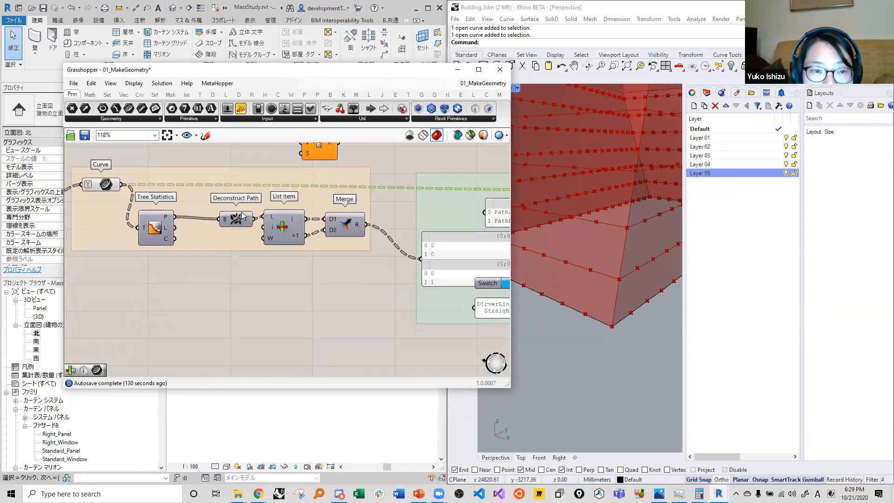
scroll(254, 219, "up", 1)
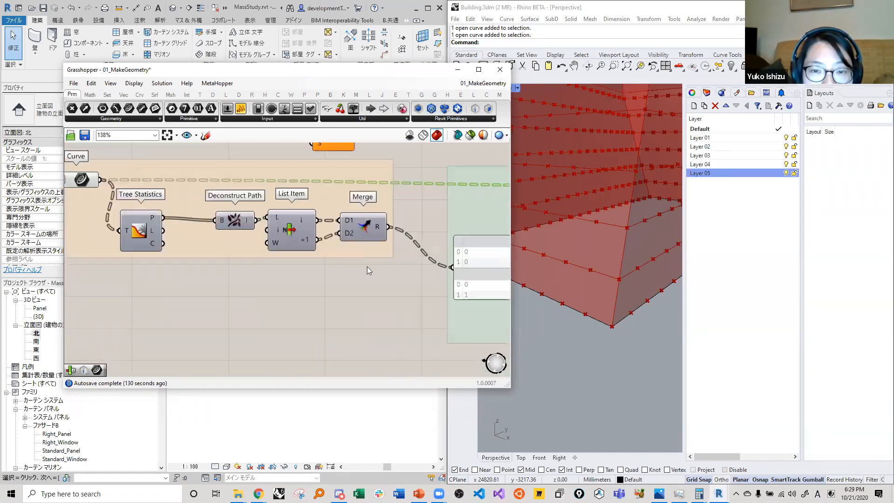
scroll(477, 241, "down", 3)
Examine the divided floor curves on the building mass from several sides, from above and near its base.
scroll(620, 241, "down", 5)
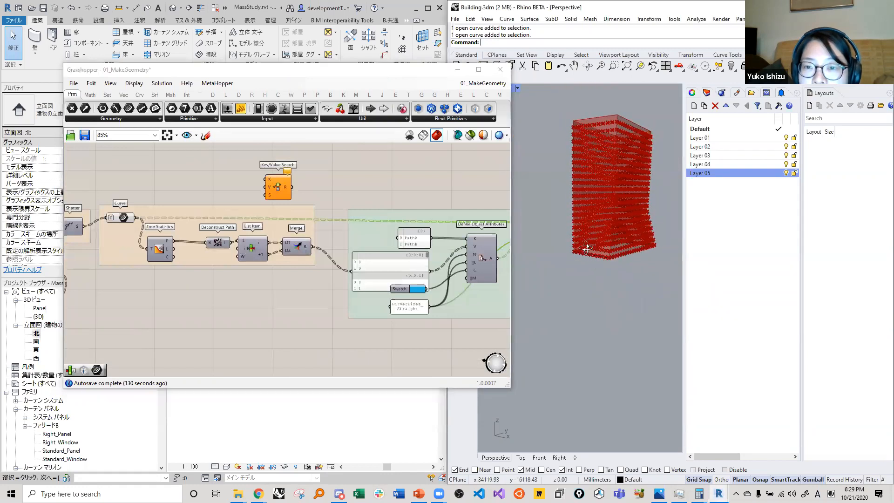
scroll(590, 273, "up", 3)
right_click_drag(591, 285, 574, 293)
scroll(555, 264, "up", 1)
right_click_drag(555, 262, 559, 239)
scroll(559, 242, "down", 3)
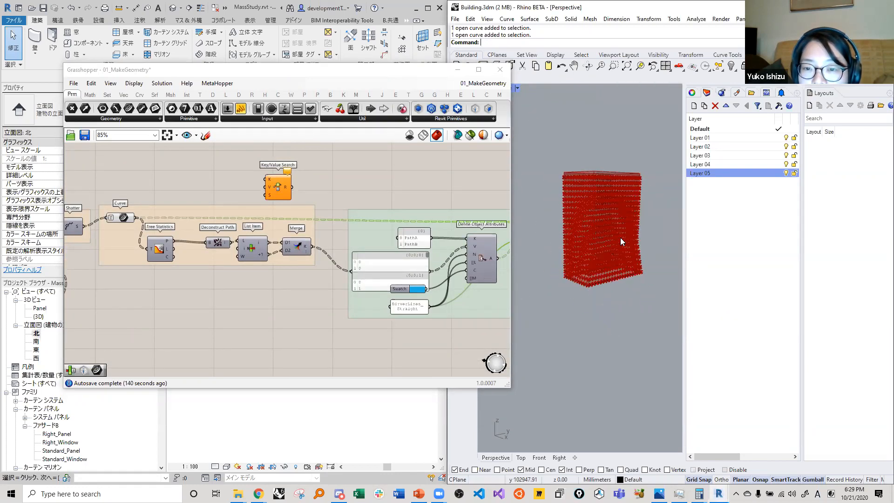
right_click_drag(621, 239, 586, 346)
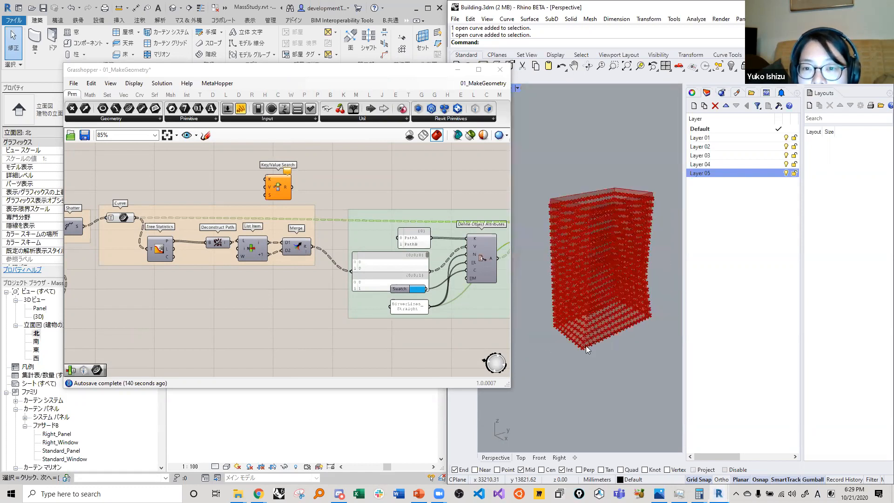
right_click_drag(606, 312, 597, 346)
right_click_drag(599, 217, 519, 358)
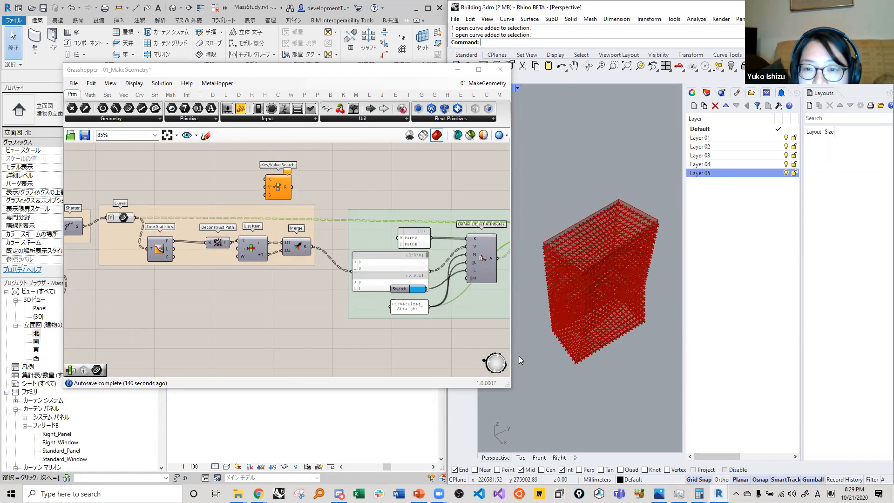
Bake the split floor curves with Bake Objects and select the DirverLines_Straight layer in Rhino.
scroll(384, 247, "down", 5)
right_click_drag(390, 218, 361, 235)
scroll(362, 234, "down", 1)
right_click_drag(371, 184, 408, 121)
right_click_drag(546, 322, 575, 179)
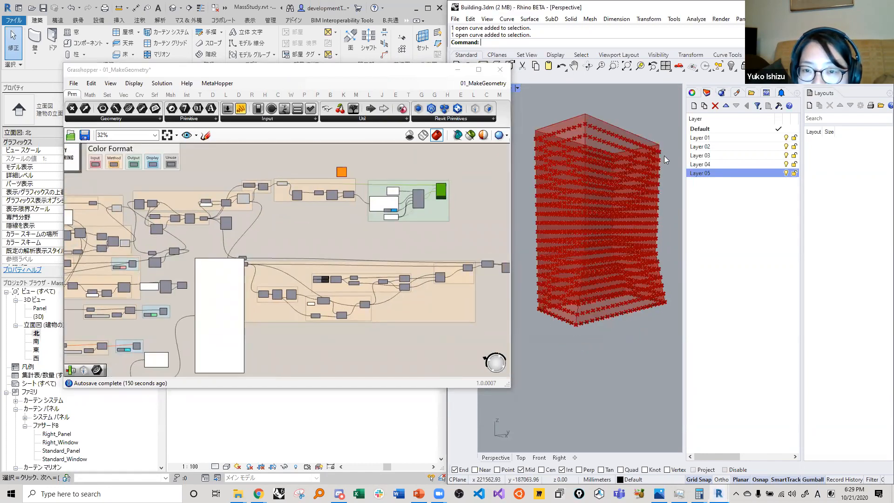
scroll(394, 210, "up", 7)
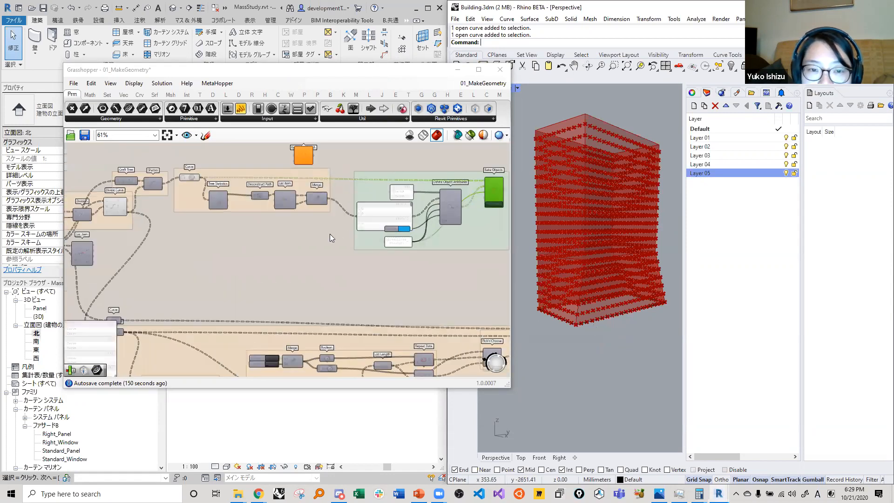
scroll(235, 245, "down", 3)
scroll(451, 213, "up", 2)
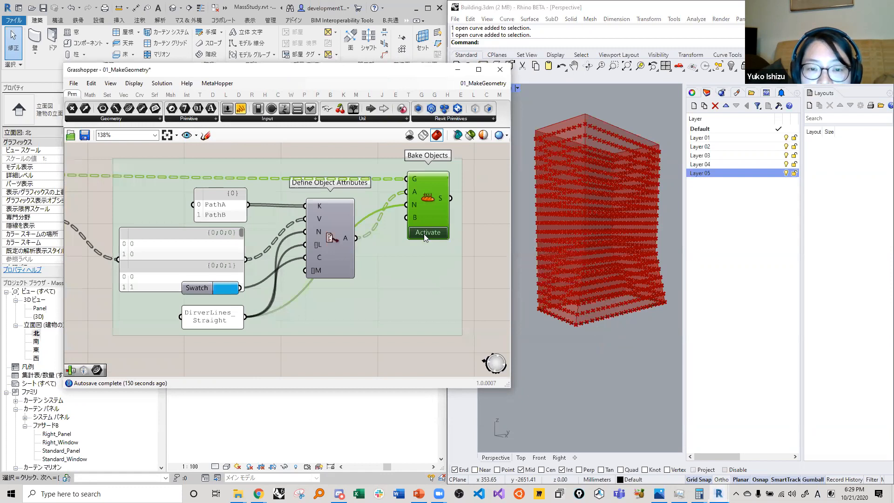
left_click(423, 232)
left_click(703, 183)
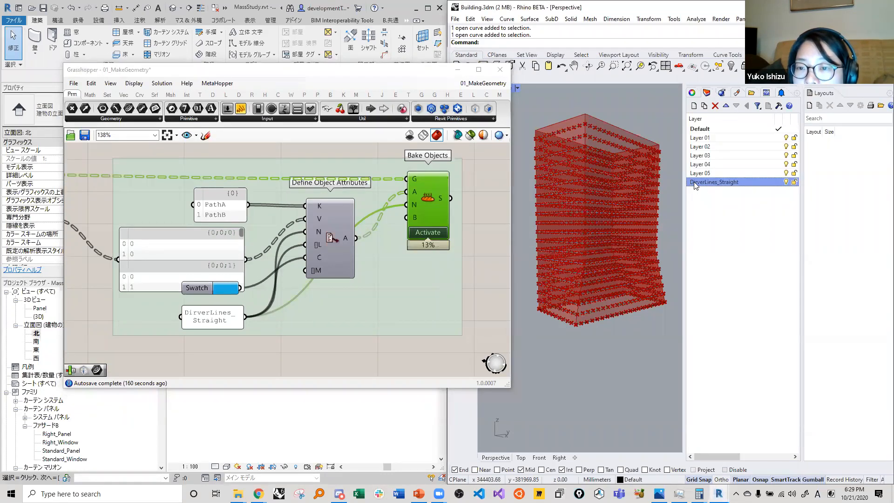
Turn off the preview of the upper component groups, from the mass geometry through the floor curve division.
scroll(598, 338, "down", 3)
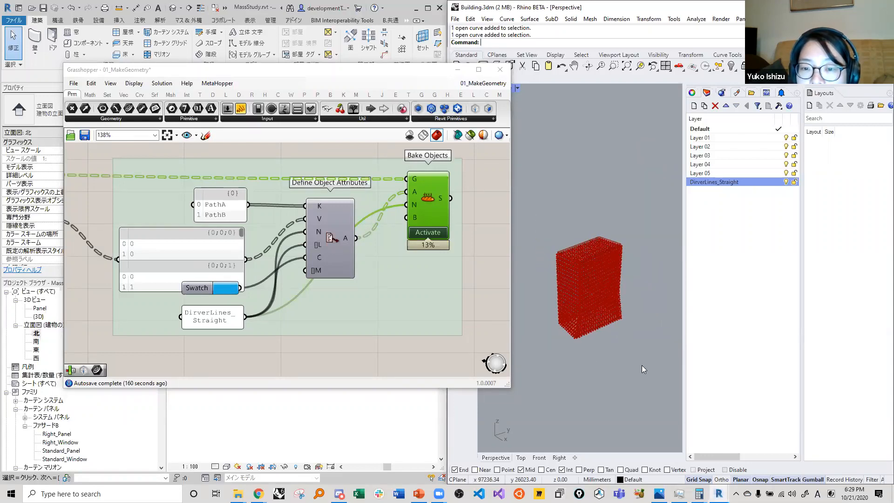
scroll(318, 222, "down", 8)
left_click_drag(332, 244, 128, 181)
right_click(292, 174)
left_click(299, 190)
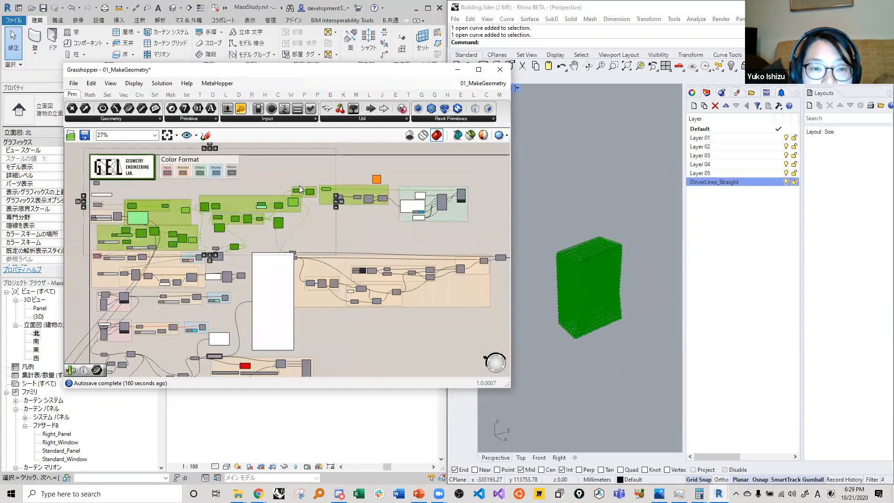
Select individual baked segments along the lowest floors in Rhino to check how the curves are split.
scroll(587, 343, "up", 7)
left_click(553, 381)
scroll(551, 364, "up", 3)
left_click(554, 351)
left_click(539, 354)
left_click(572, 336)
left_click(615, 312)
scroll(262, 213, "up", 9)
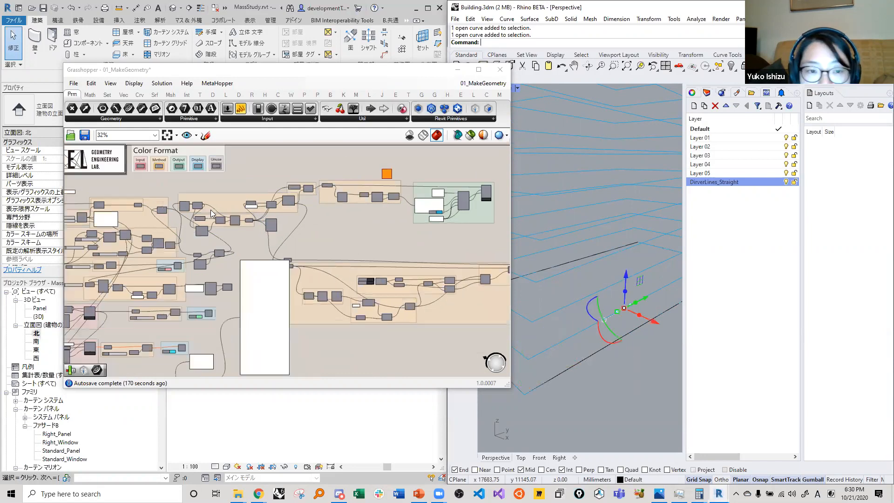
left_click(641, 343)
left_click(649, 295)
Inspect single baked segments near the corner of the floors above, choosing one of the overlapping DirverLines_Straight curves.
scroll(545, 327, "down", 5)
left_click(588, 288)
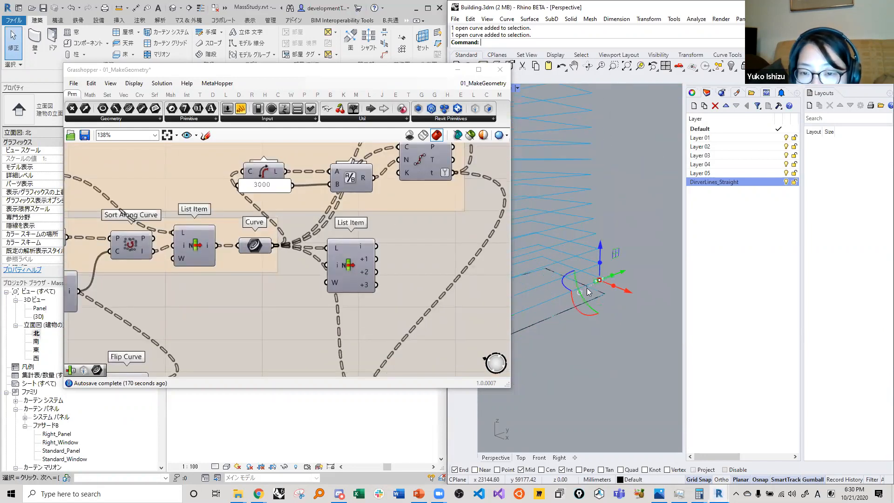
scroll(589, 269, "up", 6)
left_click(612, 262)
left_click(582, 275)
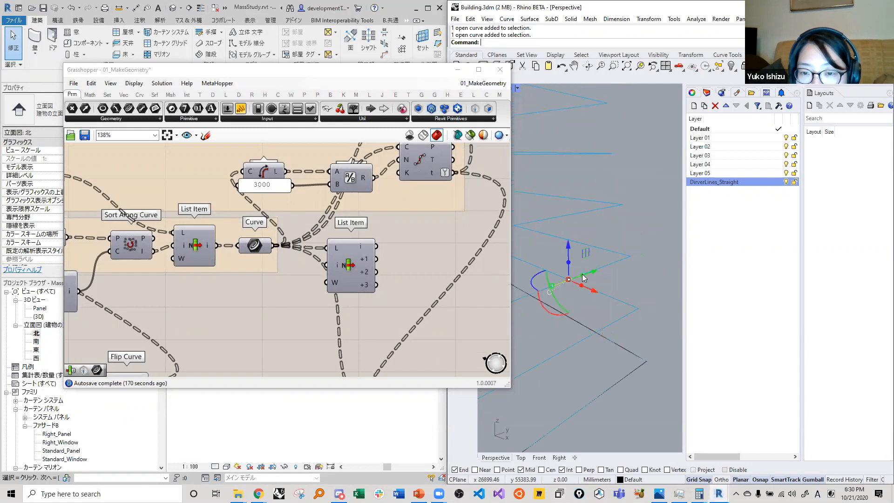
left_click(609, 266)
left_click(619, 321)
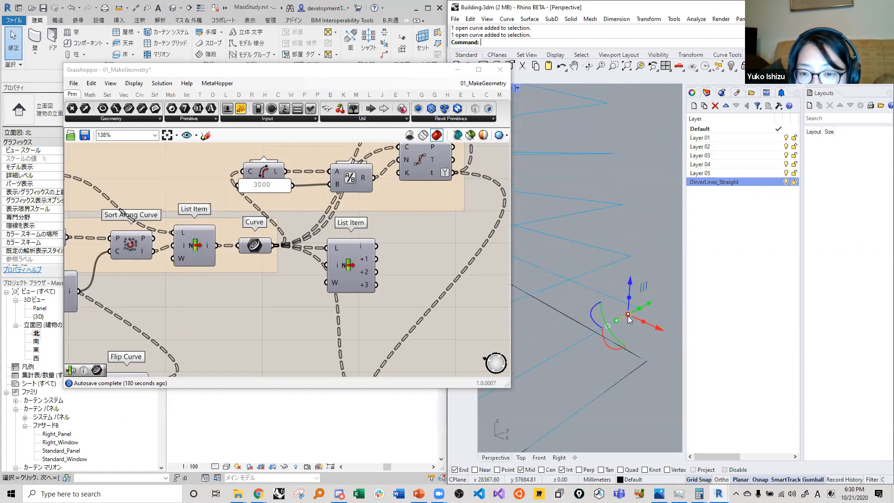
left_click(611, 265)
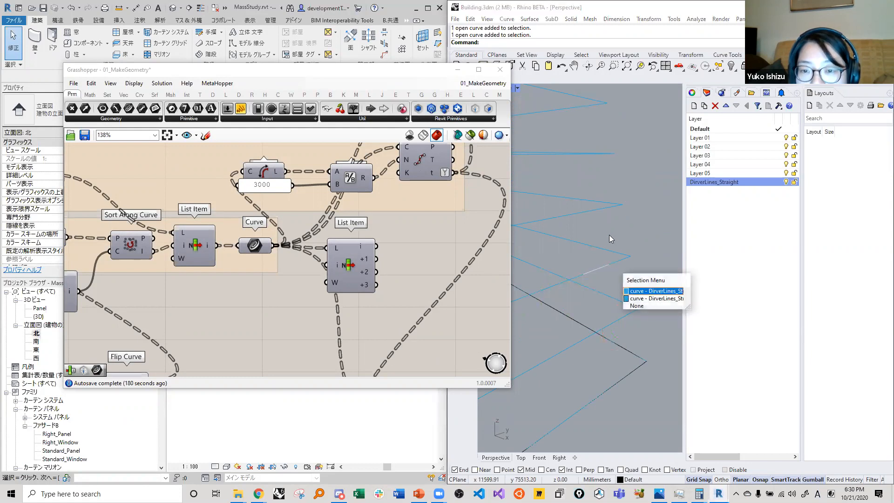
left_click(584, 213)
left_click(585, 212)
left_click(629, 209)
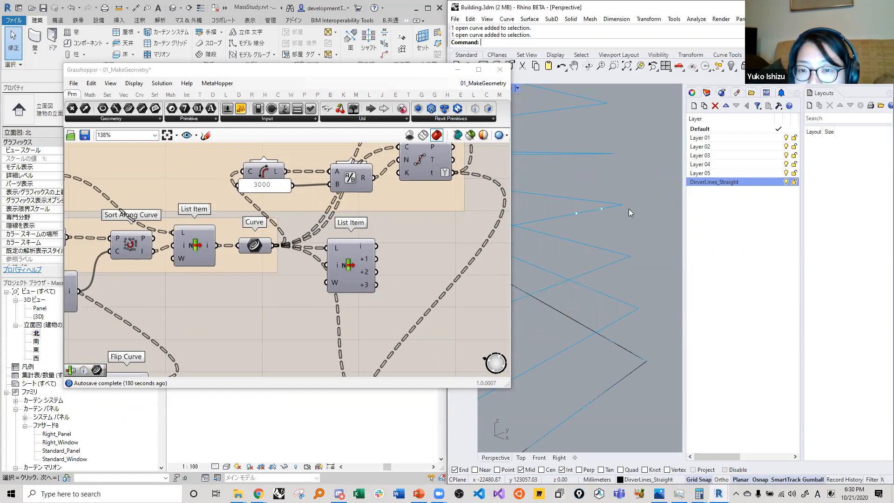
Delete the large panel in front of the Shift Paths and Tree Statistics group.
scroll(598, 162, "down", 2)
scroll(407, 220, "down", 8)
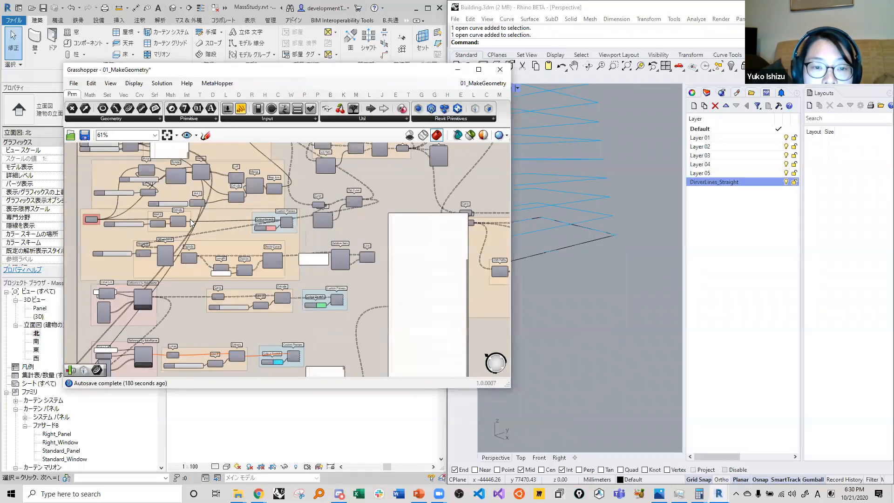
scroll(409, 223, "up", 6)
scroll(373, 282, "down", 8)
right_click_drag(373, 282, 182, 244)
scroll(252, 245, "up", 1)
left_click(254, 246)
key("Delete")
scroll(314, 214, "up", 4)
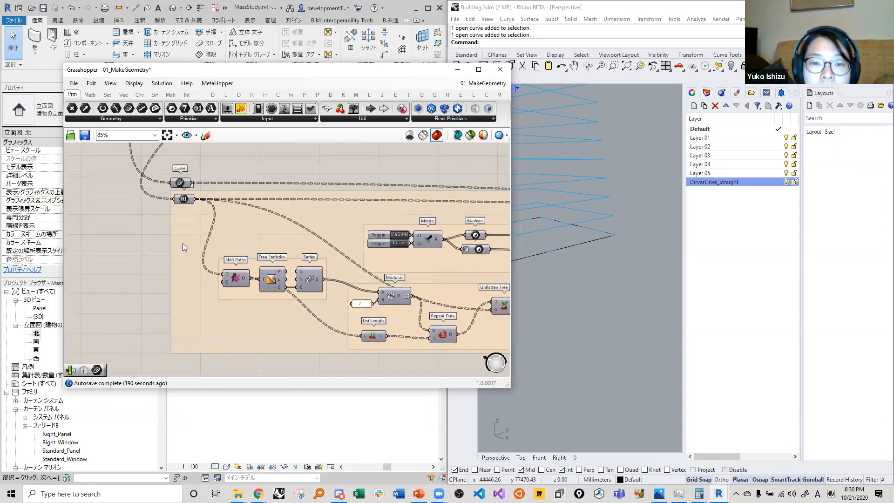
Bake the stepped driver lines onto the DirverLines_Step layer with the Bake Objects component.
scroll(182, 243, "down", 2)
left_click(729, 202)
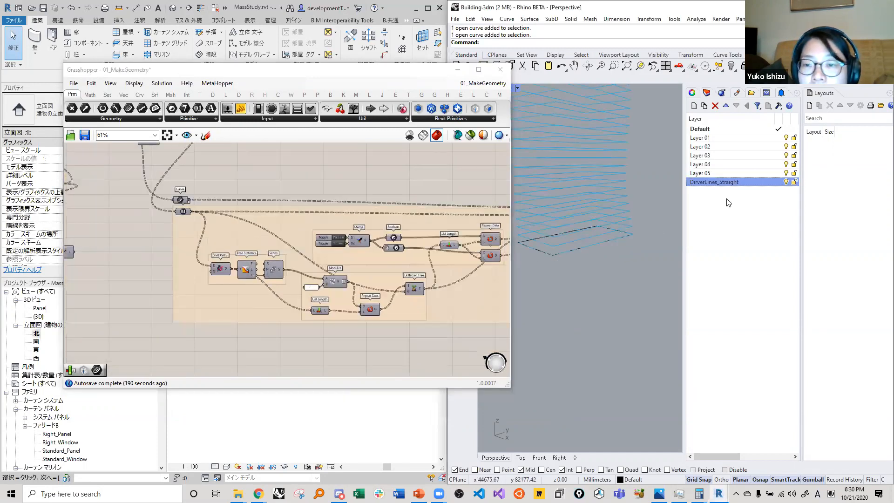
left_click(787, 181)
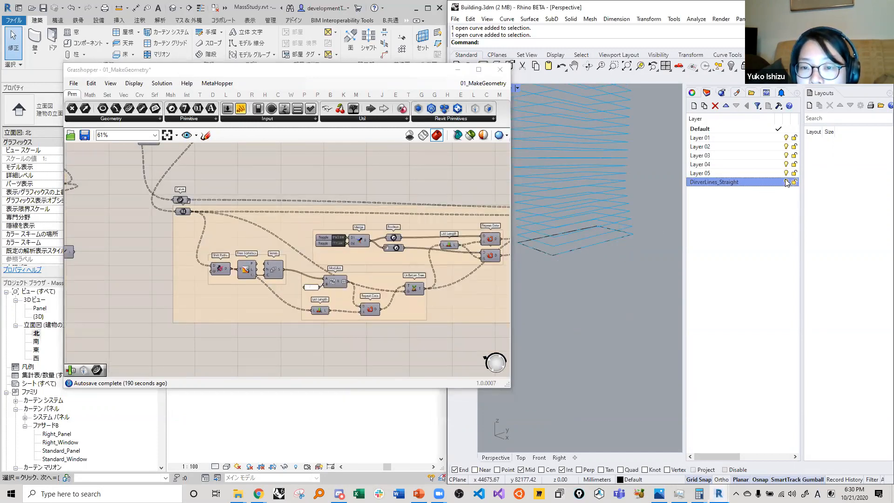
right_click_drag(372, 277, 256, 274)
right_click_drag(469, 222, 259, 242)
right_click_drag(486, 285, 280, 289)
scroll(191, 285, "up", 4)
scroll(190, 285, "down", 5)
scroll(414, 265, "up", 6)
left_click(464, 251)
right_click_drag(337, 284, 449, 230)
scroll(449, 230, "down", 1)
scroll(394, 240, "down", 3)
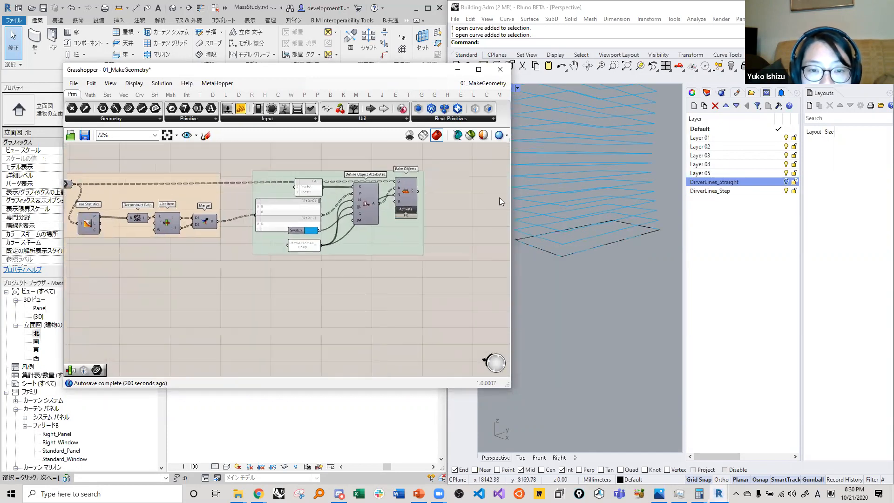
Examine the baked floor curves around the lowest corner in Rhino and compare them with the two driver line layers.
scroll(499, 198, "up", 4)
scroll(338, 219, "down", 10)
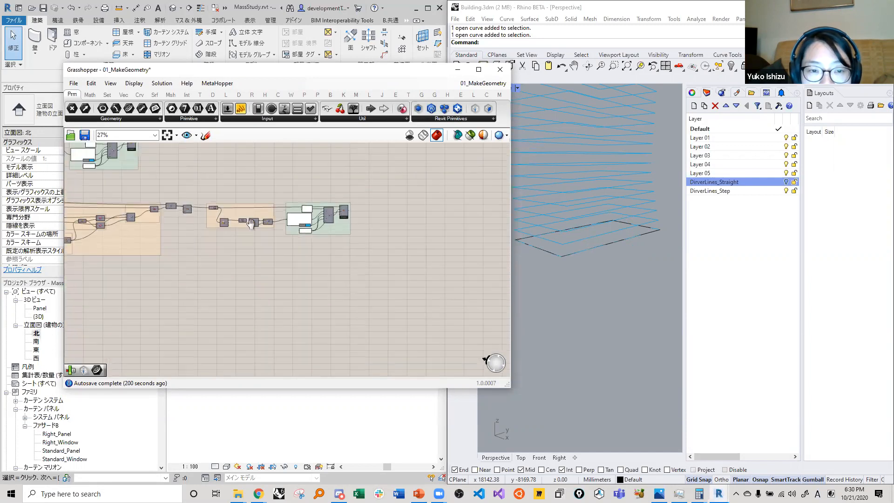
scroll(187, 243, "up", 6)
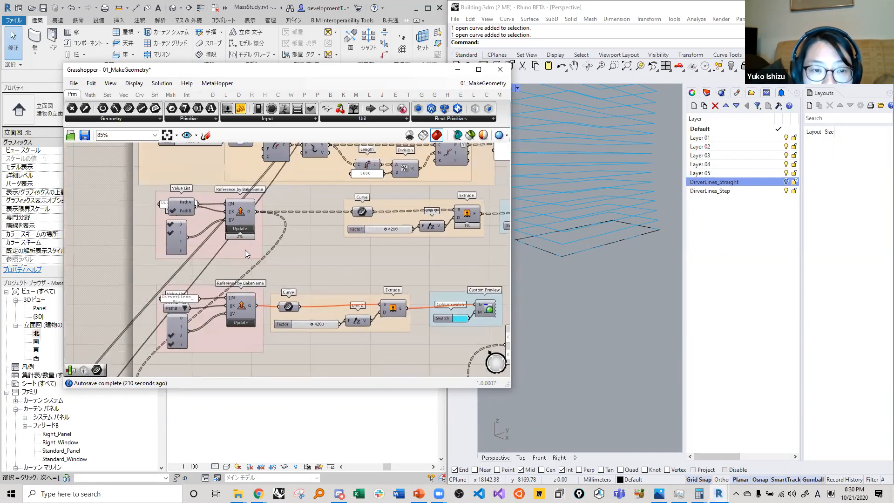
scroll(279, 257, "up", 1)
right_click_drag(601, 268, 594, 288)
scroll(594, 276, "down", 4)
scroll(569, 306, "up", 8)
left_click(567, 312)
left_click(581, 354)
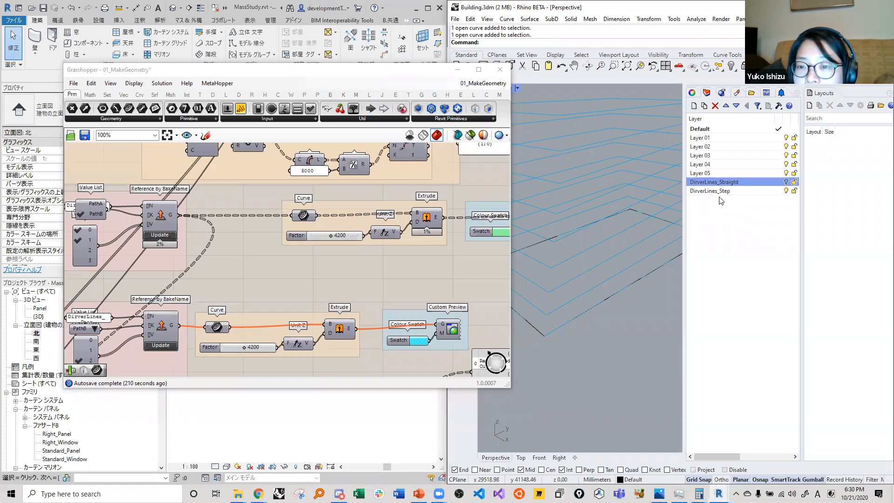
scroll(381, 269, "down", 6)
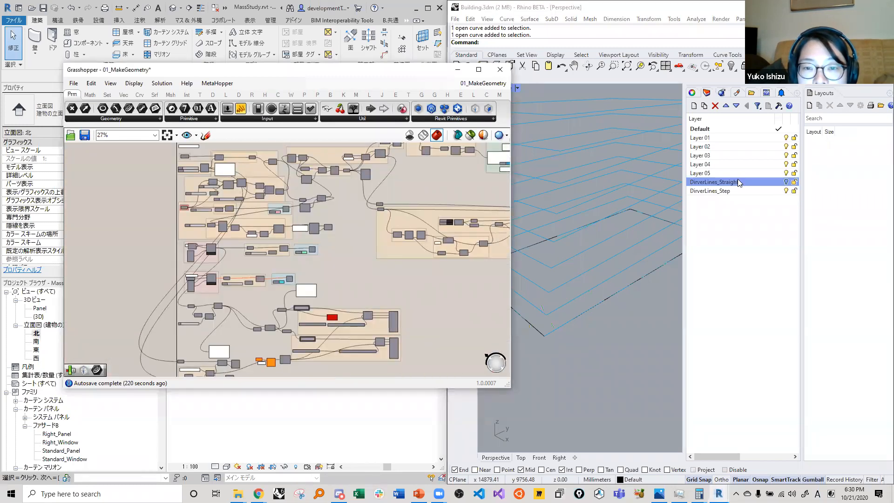
left_click(738, 180)
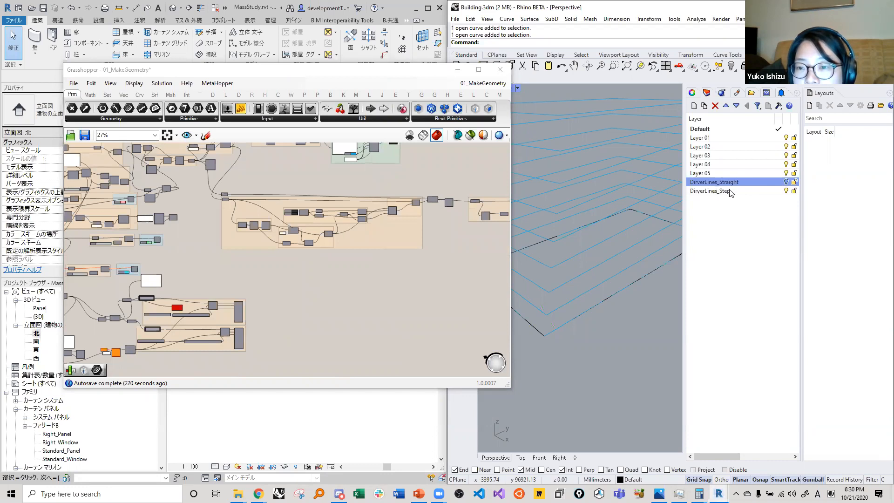
Select individual baked segments on several lower floors in Rhino to check how the driver lines are divided.
left_click(558, 312)
left_click(558, 309)
scroll(561, 289, "up", 5)
scroll(556, 278, "down", 2)
left_click(559, 229)
left_click(562, 191)
left_click(565, 138)
scroll(587, 230, "down", 5)
scroll(581, 161, "up", 4)
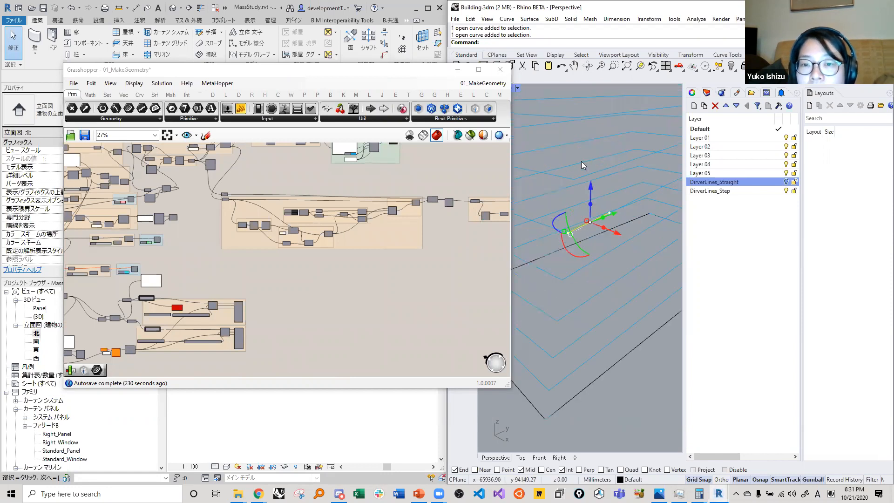
left_click(587, 204)
scroll(546, 305, "down", 4)
left_click(559, 230)
Move the numeric Value List lower in the upper Reference by BakeName group.
left_click(340, 285)
right_click_drag(340, 285, 275, 287)
scroll(515, 283, "down", 4)
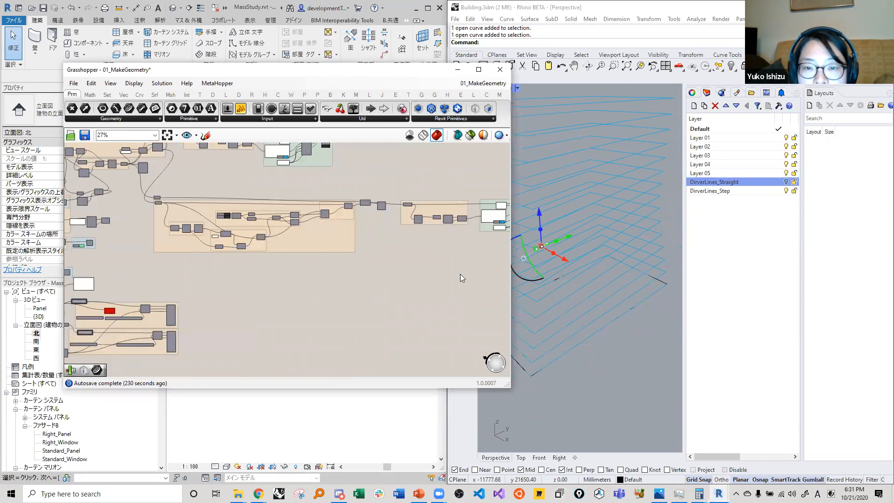
right_click_drag(460, 270, 380, 282)
scroll(380, 282, "down", 2)
scroll(256, 241, "up", 5)
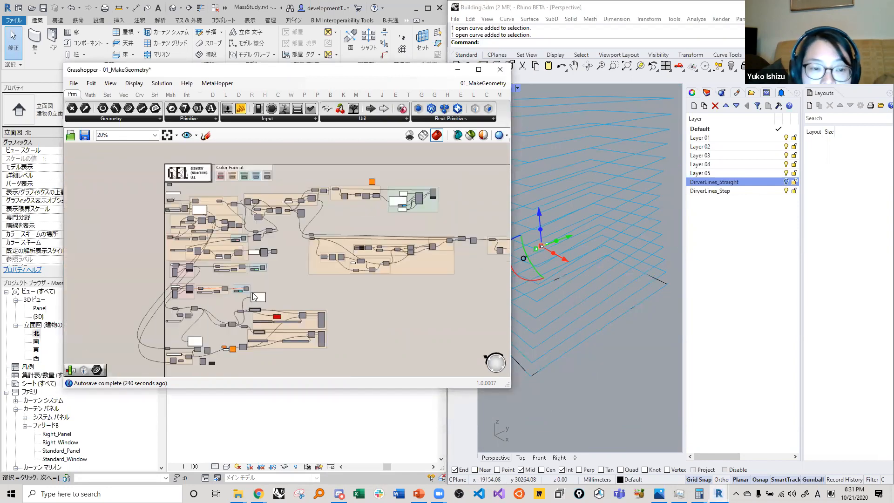
scroll(256, 241, "up", 4)
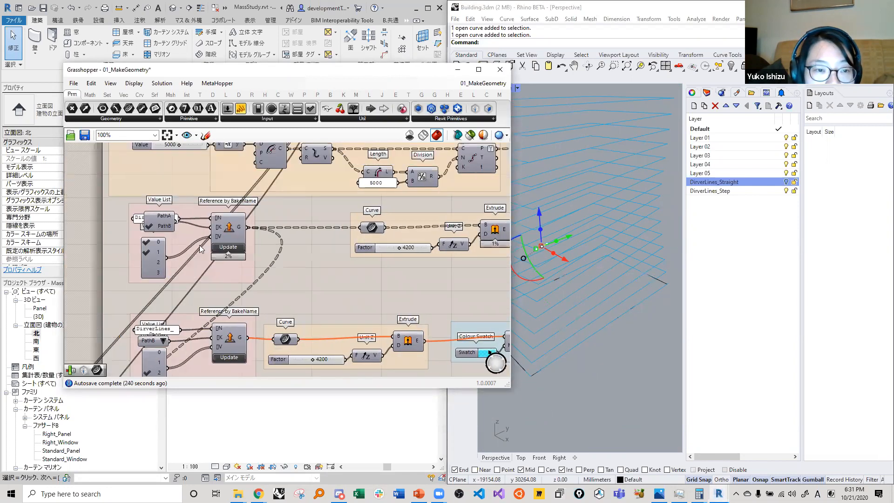
left_click_drag(236, 272, 234, 266)
scroll(200, 255, "up", 1)
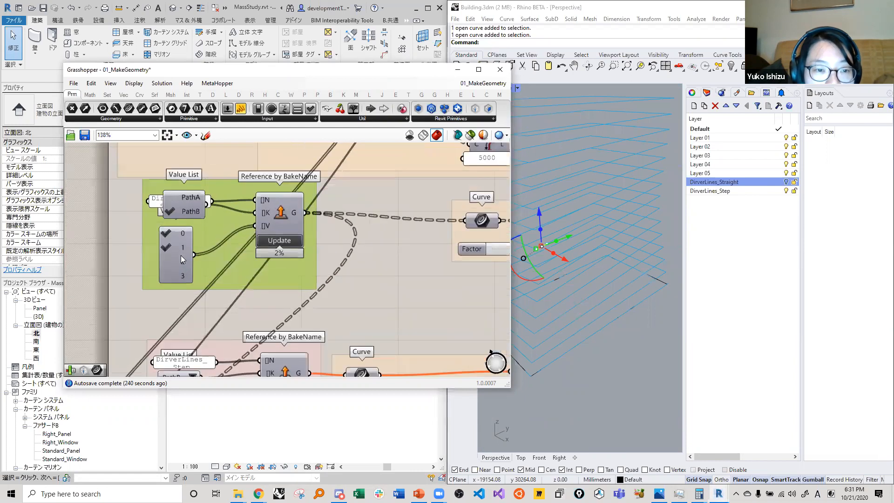
left_click_drag(181, 255, 179, 274)
Try ticking PathA alongside PathB in the key Value List of the upper Reference by BakeName group.
left_click(179, 200)
left_click(175, 270)
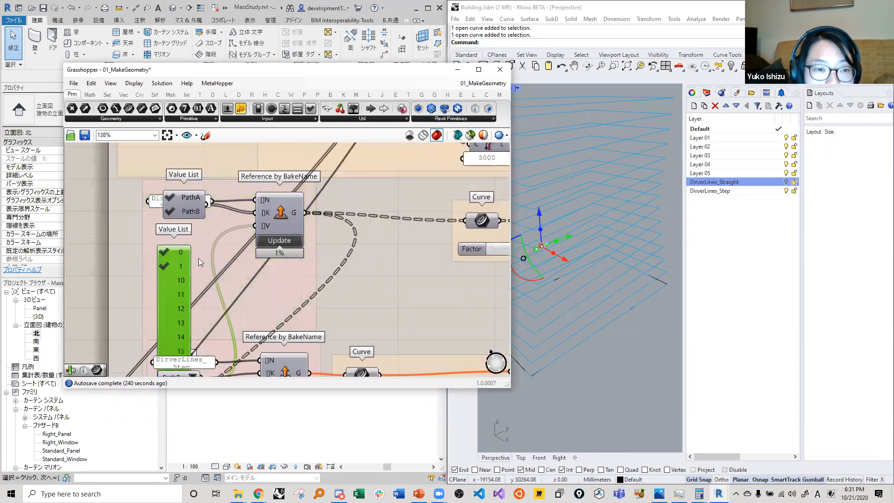
left_click(172, 204)
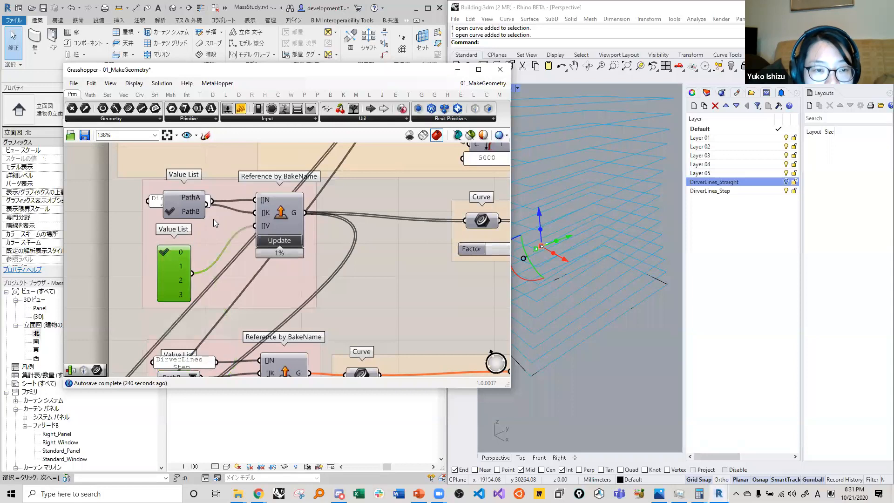
Space out the key Value List and the Reference by BakeName component, and enlarge the DirverLines_Straight panel.
scroll(188, 269, "down", 3)
scroll(192, 236, "up", 4)
left_click_drag(210, 164, 211, 220)
scroll(265, 221, "down", 3)
scroll(279, 199, "up", 3)
left_click_drag(279, 199, 291, 219)
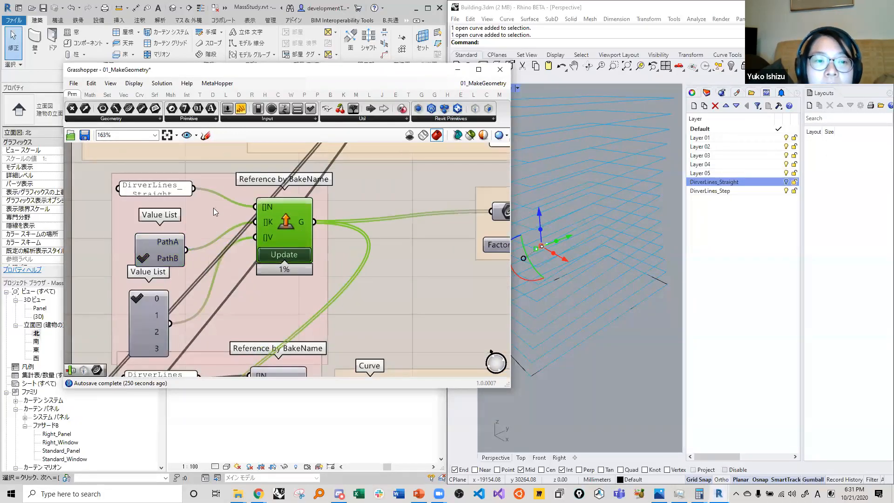
left_click_drag(191, 199, 216, 210)
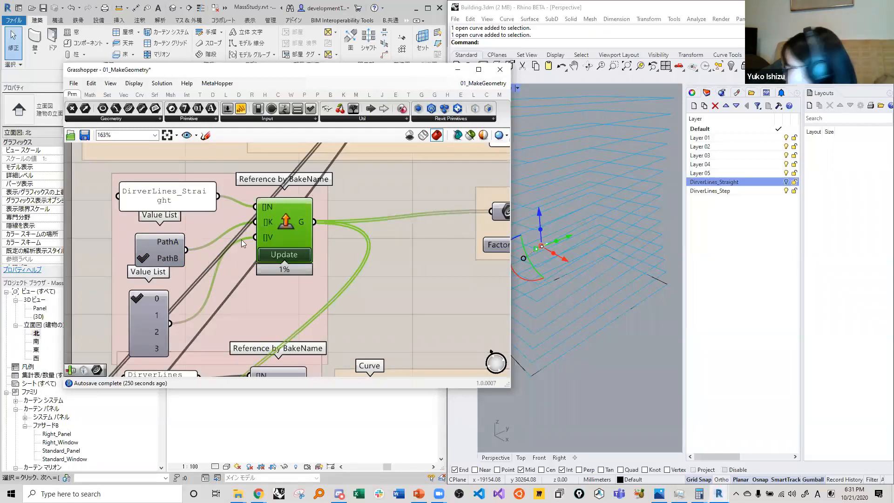
Tick value 1 in addition to 0 in the numeric Value List feeding the upper Reference by BakeName component.
scroll(142, 229, "down", 7)
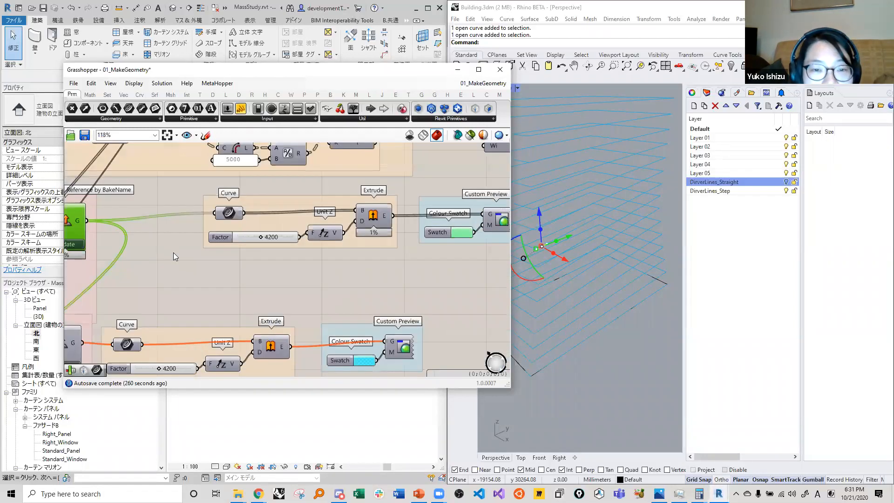
scroll(646, 363, "down", 4)
left_click(640, 358)
right_click_drag(640, 357, 627, 349)
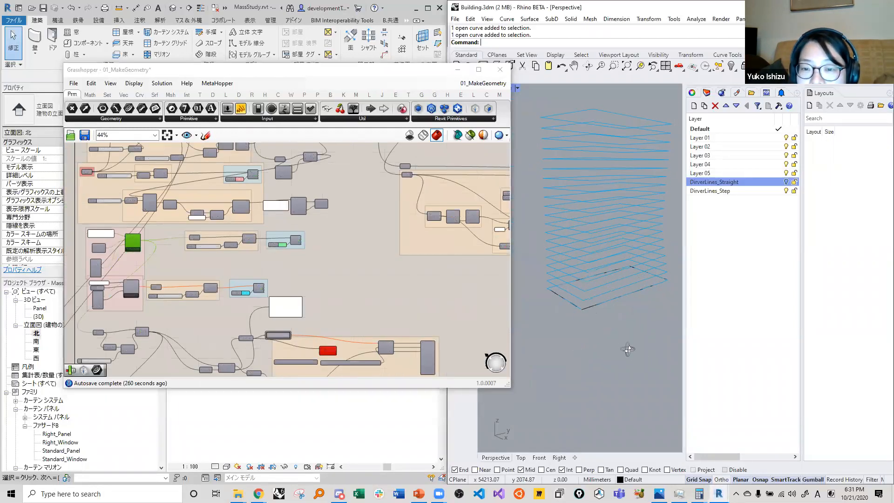
right_click_drag(374, 297, 423, 304)
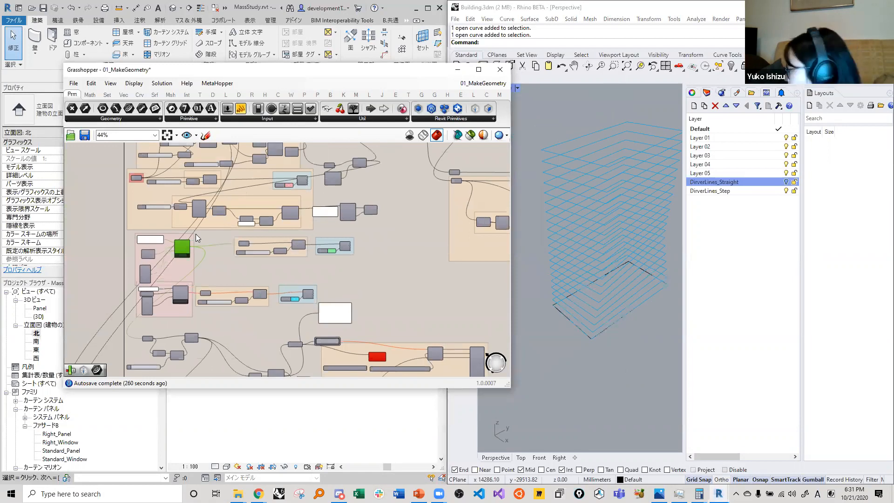
scroll(173, 257, "up", 5)
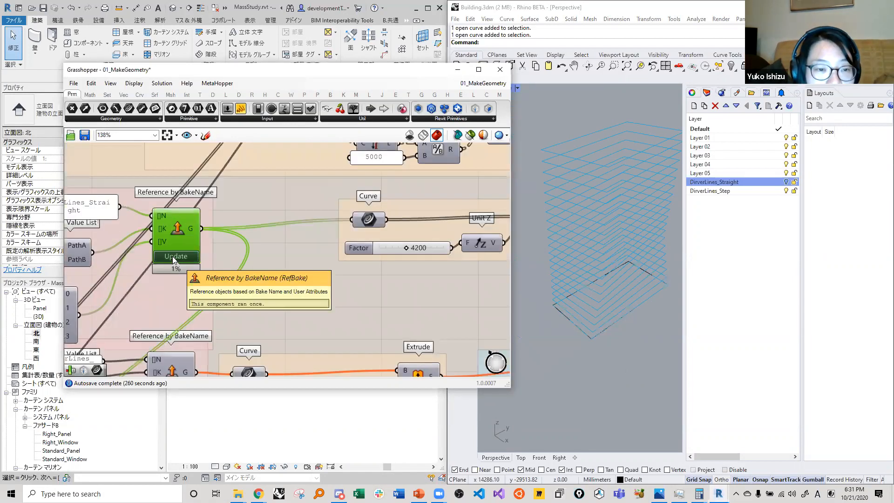
right_click_drag(173, 256, 196, 258)
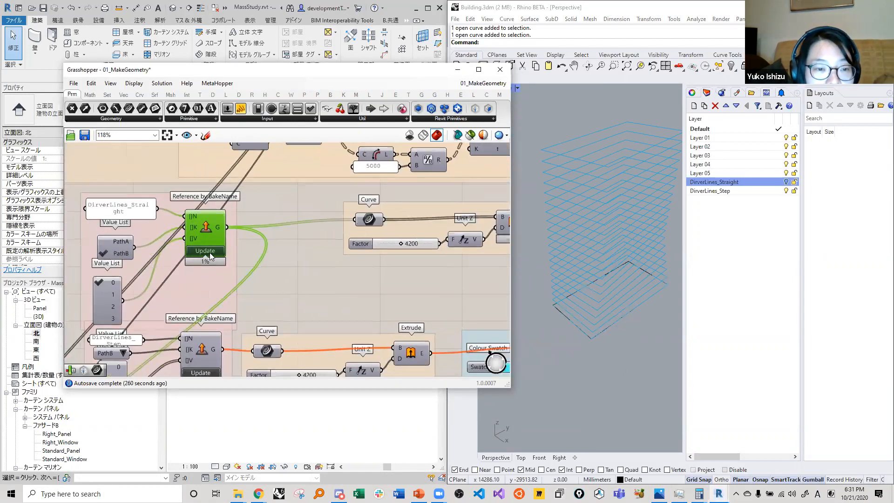
scroll(131, 308, "down", 2)
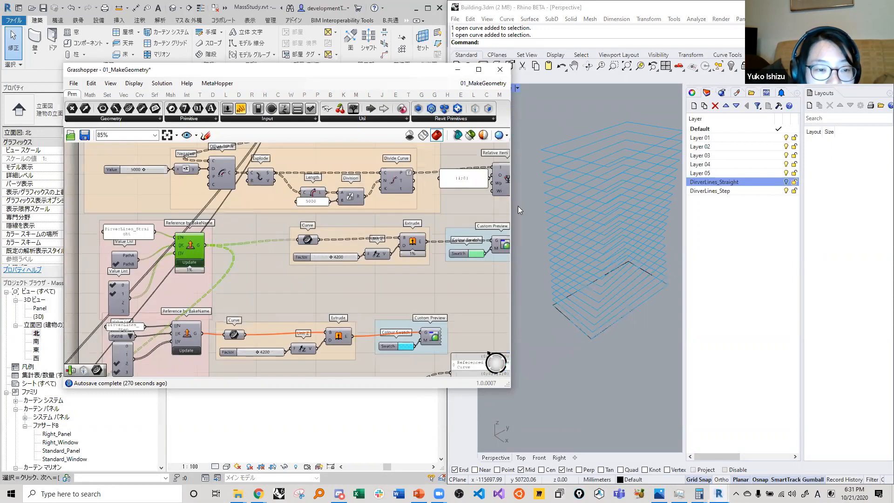
Select a baked segment on an upper floor in Rhino and show its attribute user text with the PathA and PathB keys.
left_click(630, 158)
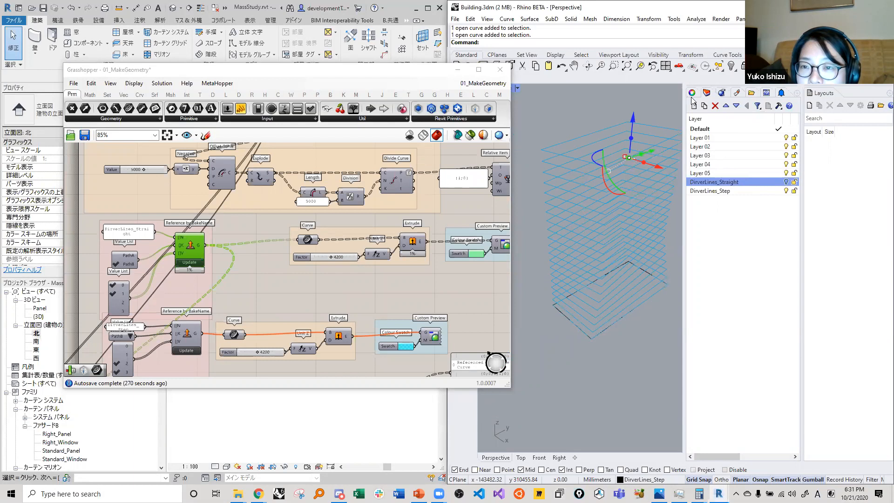
left_click(693, 93)
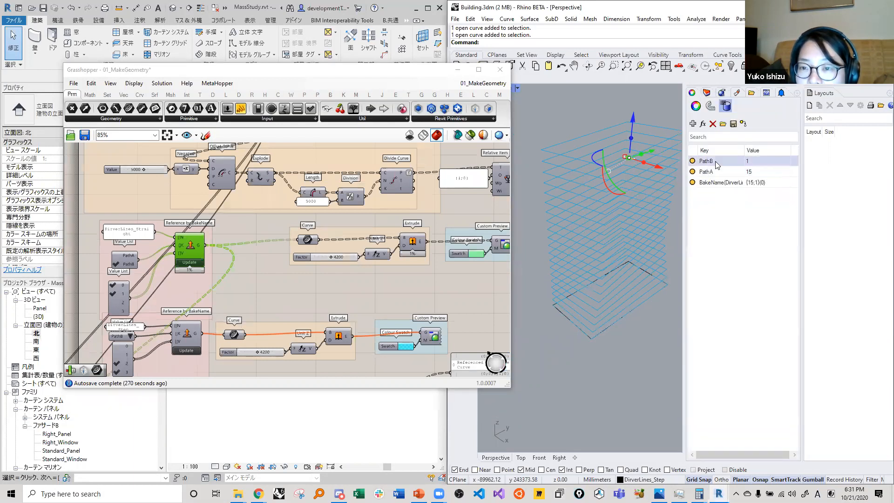
left_click(226, 262)
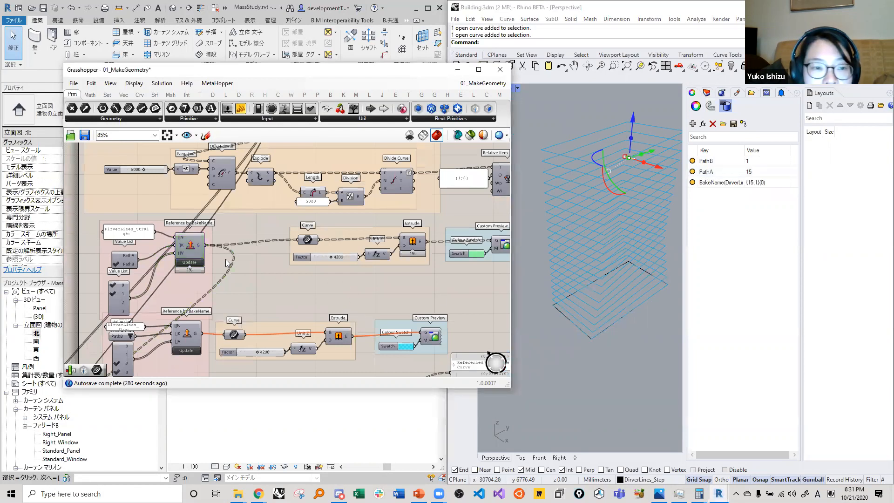
Convert the PathA/PathB Value List from a check list to a dropdown list and reposition the Reference by BakeName component.
left_click_drag(188, 245, 241, 258)
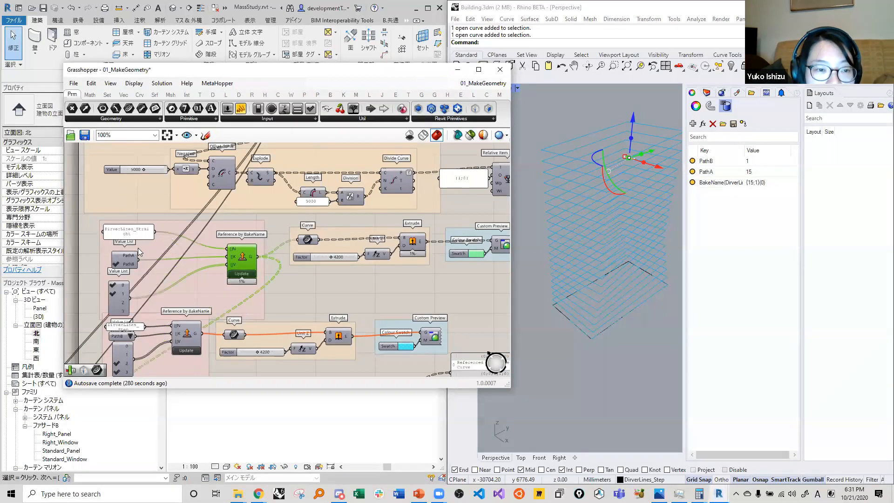
scroll(138, 248, "up", 2)
scroll(118, 245, "up", 1)
left_click(118, 238)
scroll(125, 234, "up", 2)
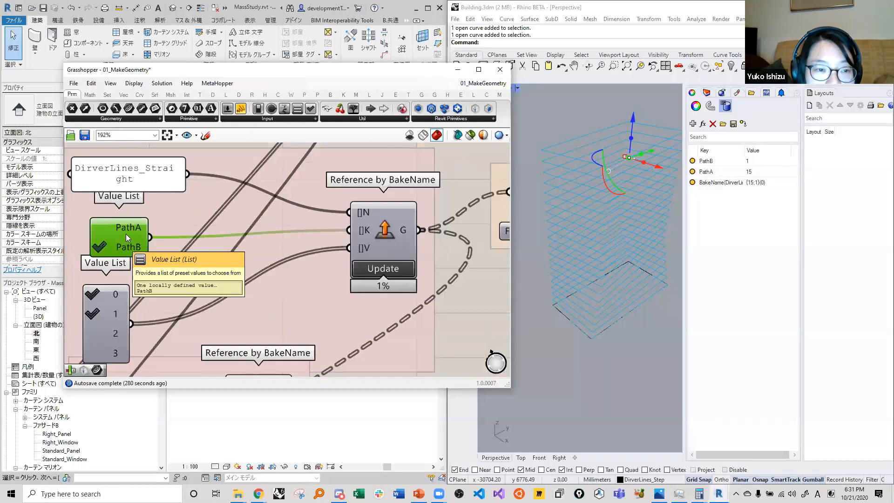
right_click(126, 233)
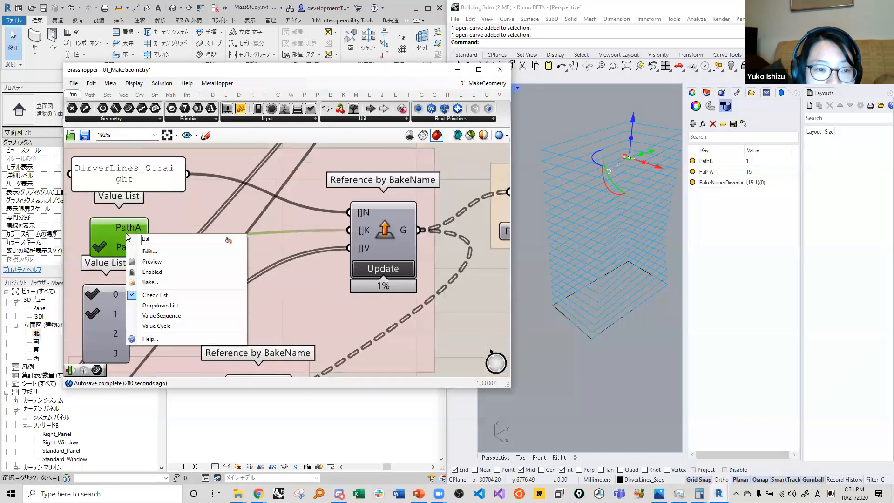
left_click(154, 305)
scroll(361, 228, "down", 1)
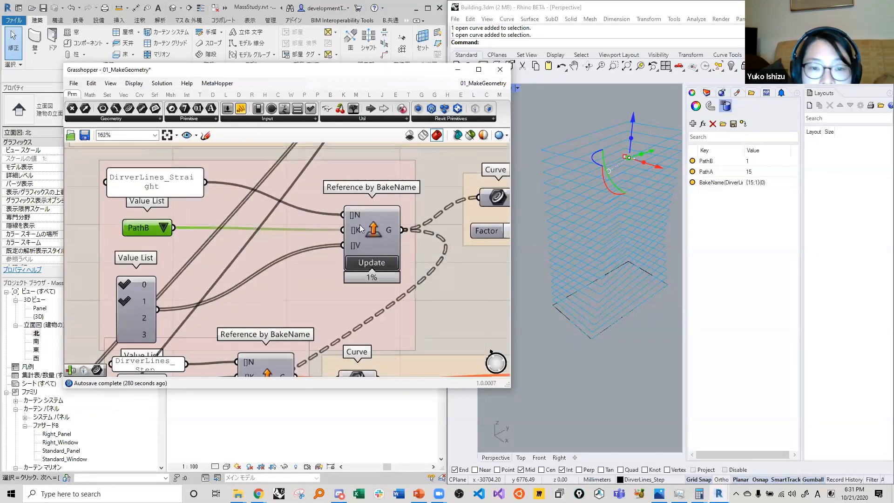
left_click_drag(374, 232, 385, 213)
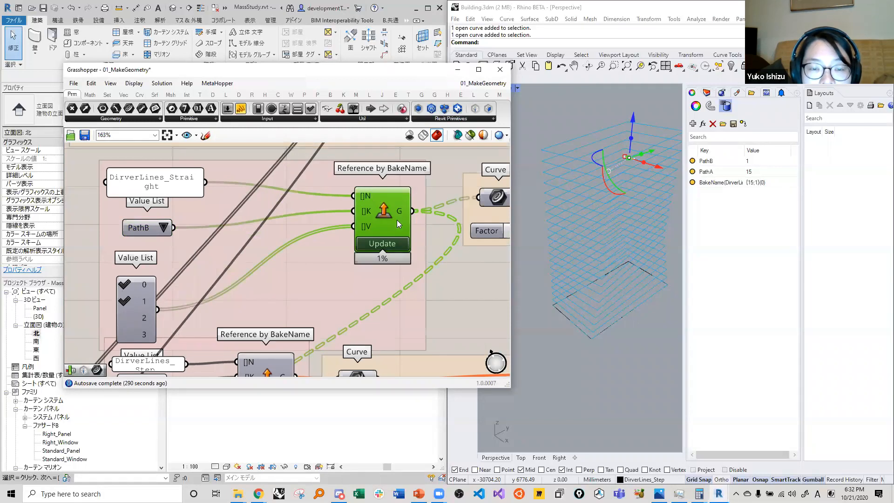
Shift the DirverLines_Straight panel slightly and reveal where the Reference by BakeName component is found among the Grasshopper components.
mouse_move(368, 199)
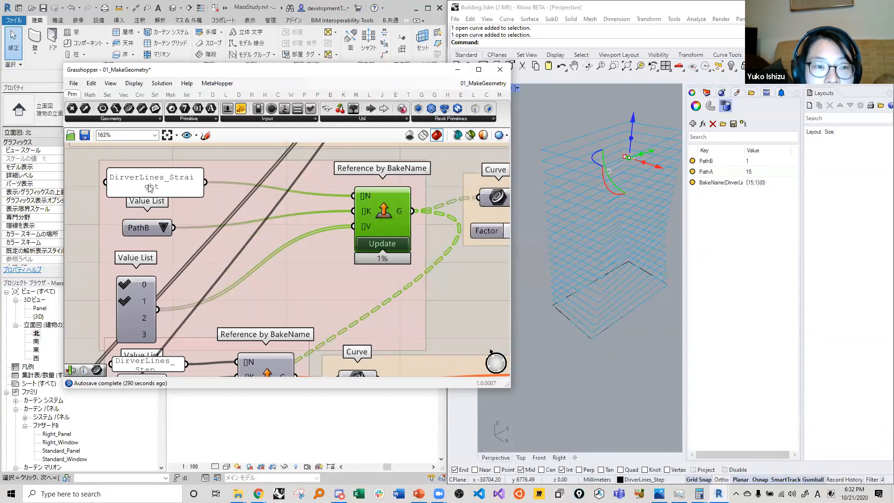
left_click_drag(150, 187, 167, 187)
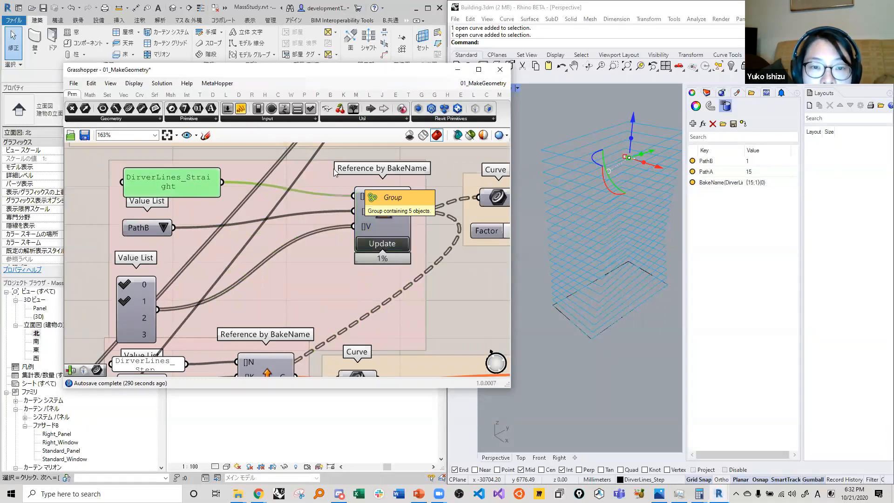
left_click(381, 205)
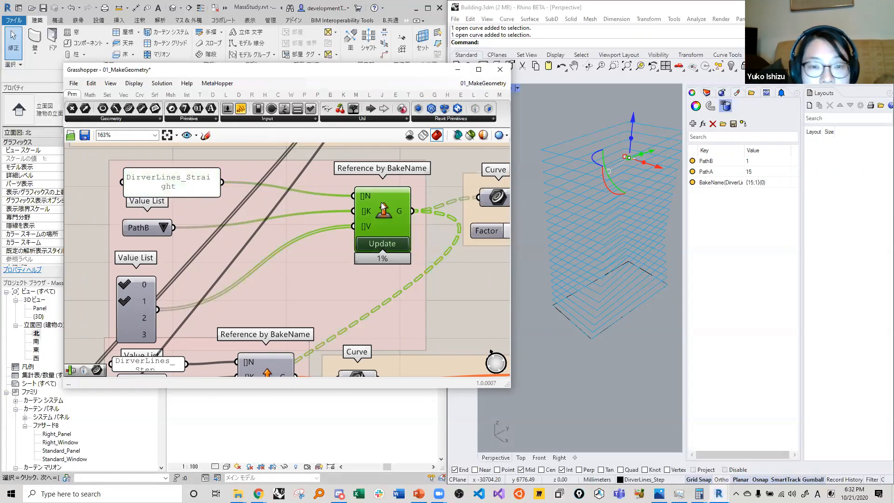
left_click(381, 205, "ctrl+alt")
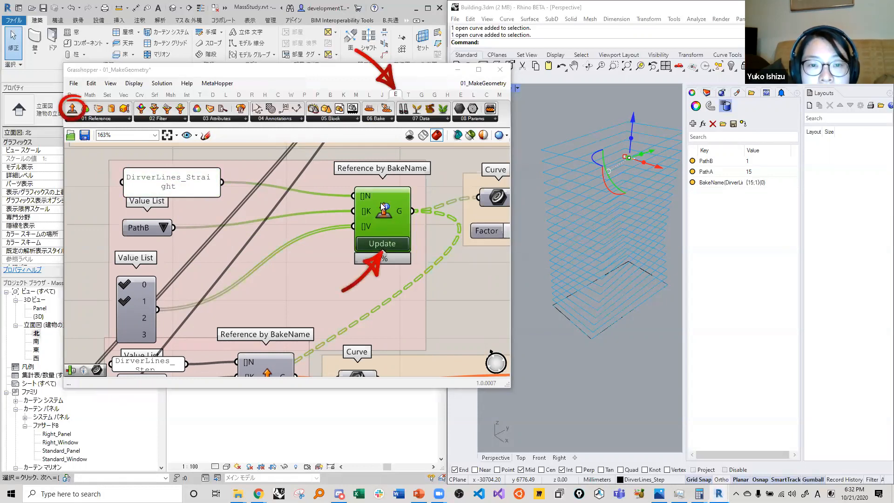
Reposition the numeric Value List that supplies the values for the upper Reference by BakeName component.
left_click(160, 189)
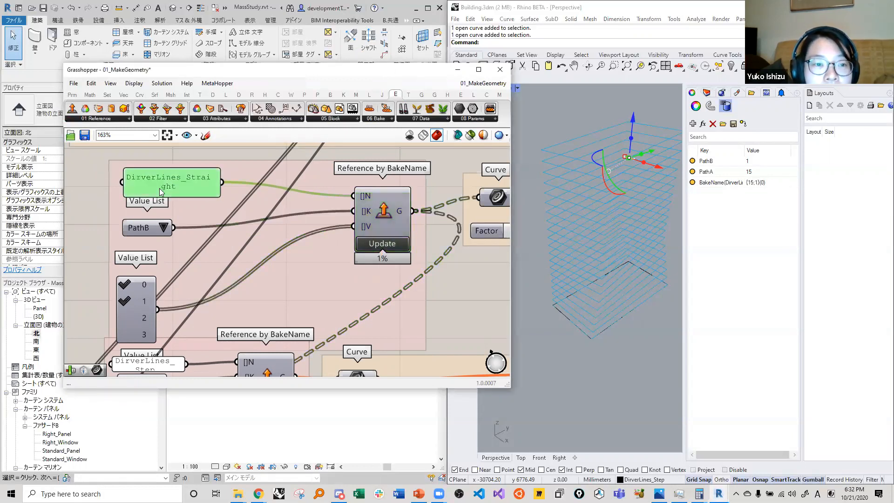
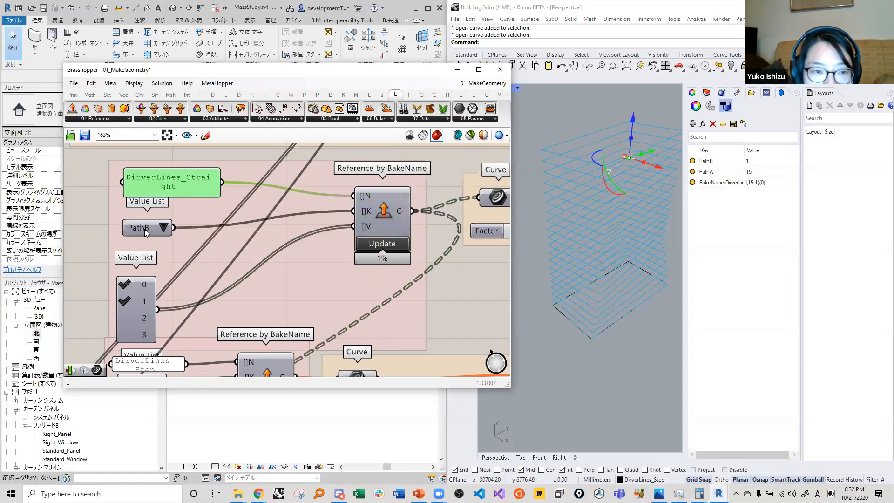
left_click(148, 316)
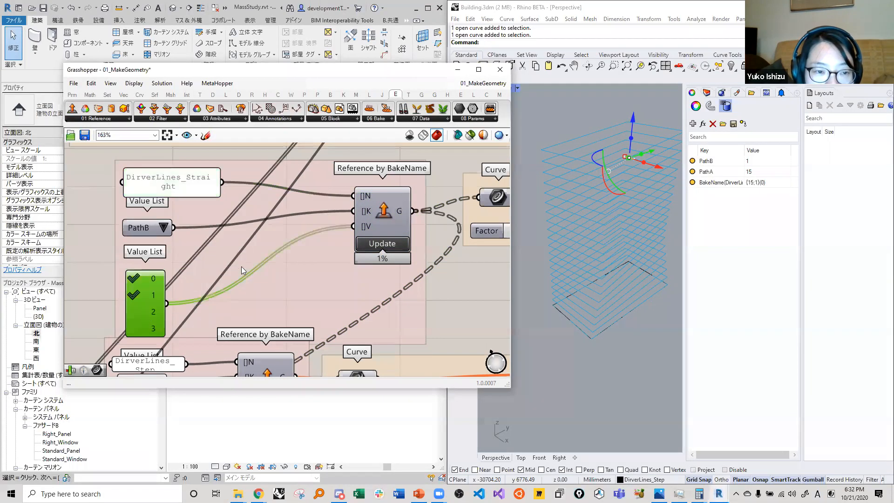
scroll(466, 214, "down", 2)
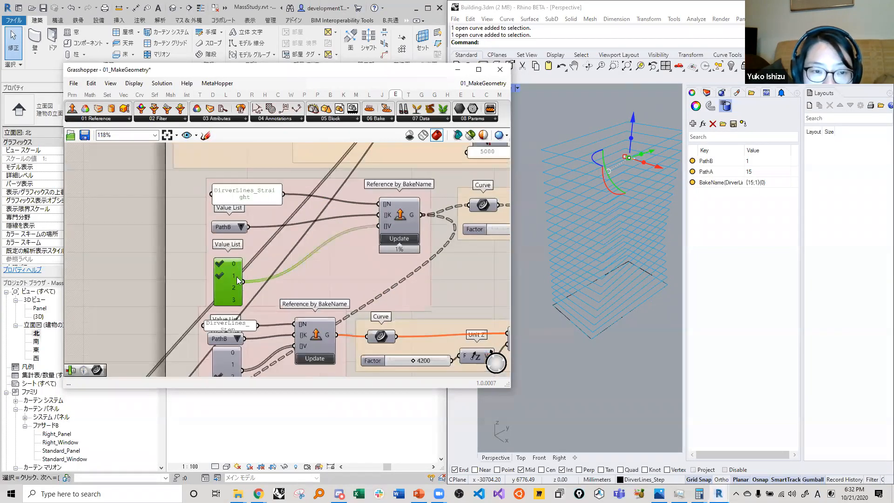
scroll(620, 303, "down", 2)
scroll(648, 210, "down", 1)
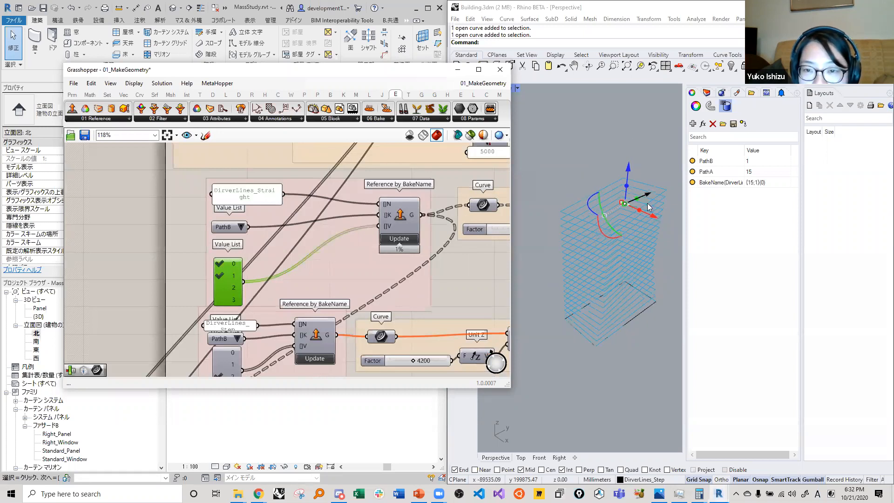
Turn on the preview of the Curve parameter fed by the upper Reference by BakeName component.
right_click_drag(486, 206, 350, 218)
left_click(349, 217)
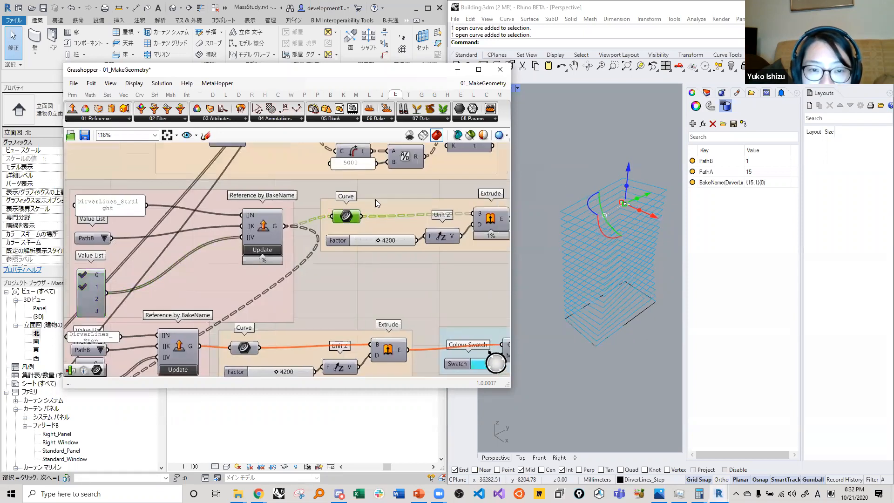
right_click(383, 186)
left_click(405, 191)
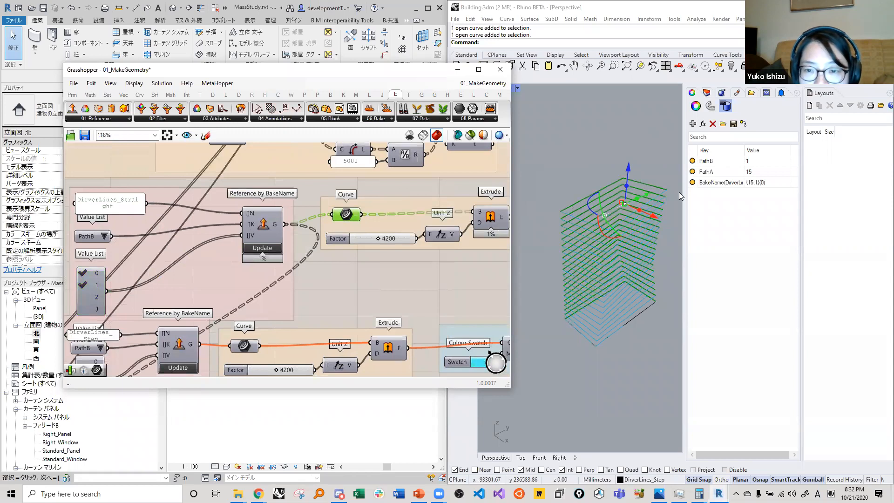
Toggle values 0 to 3 in the upper numeric Value List to compare which straight driver lines are referenced, restoring 0 and 1.
left_click(86, 298)
left_click(86, 309)
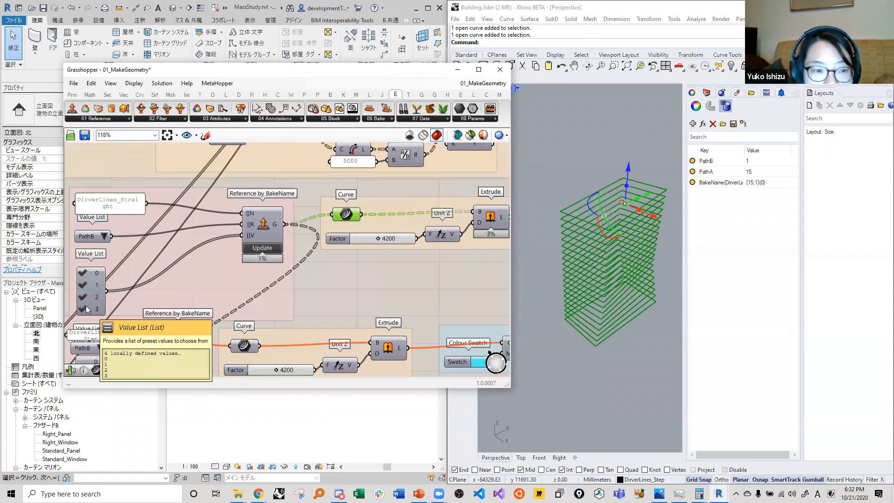
left_click(86, 309)
left_click(87, 297)
left_click(81, 284)
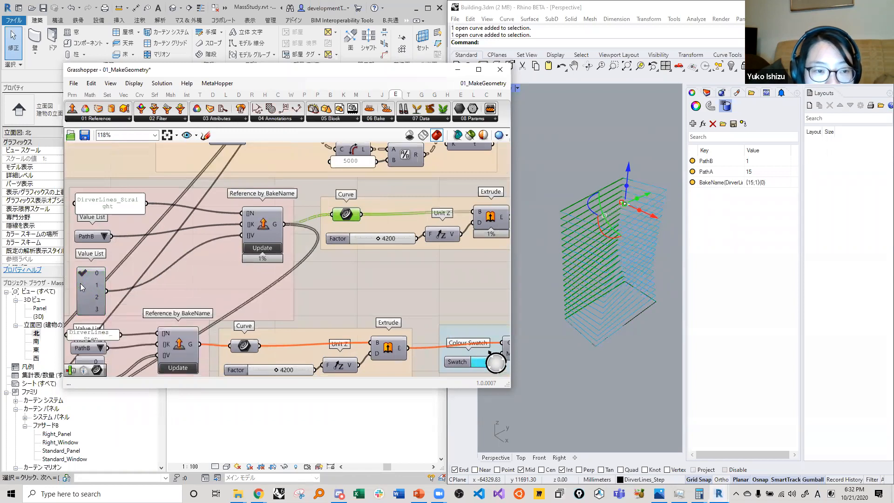
left_click(79, 283)
left_click(79, 283)
left_click(80, 274)
left_click(81, 274)
left_click(82, 284)
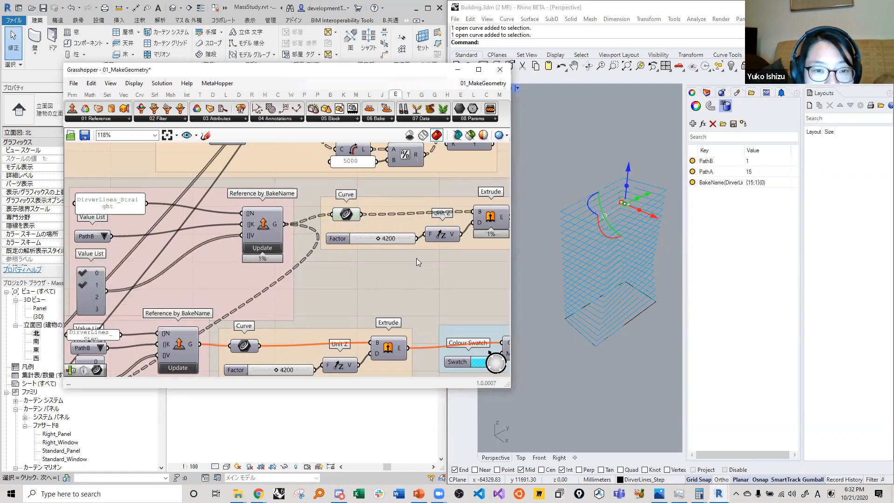
Turn on the upper Custom Preview component so the extruded straight driver lines show in Rhino.
right_click_drag(416, 258, 270, 266)
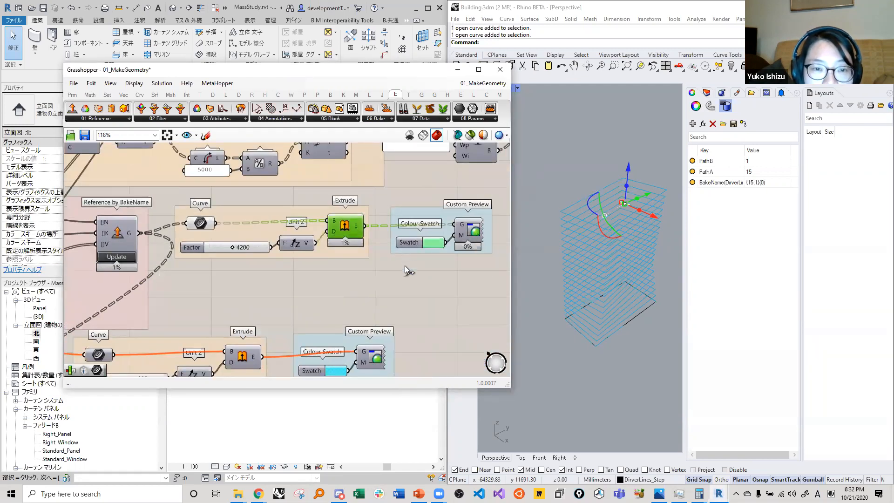
right_click_drag(405, 267, 254, 270)
right_click(410, 198)
left_click(414, 203)
right_click_drag(606, 249, 546, 254)
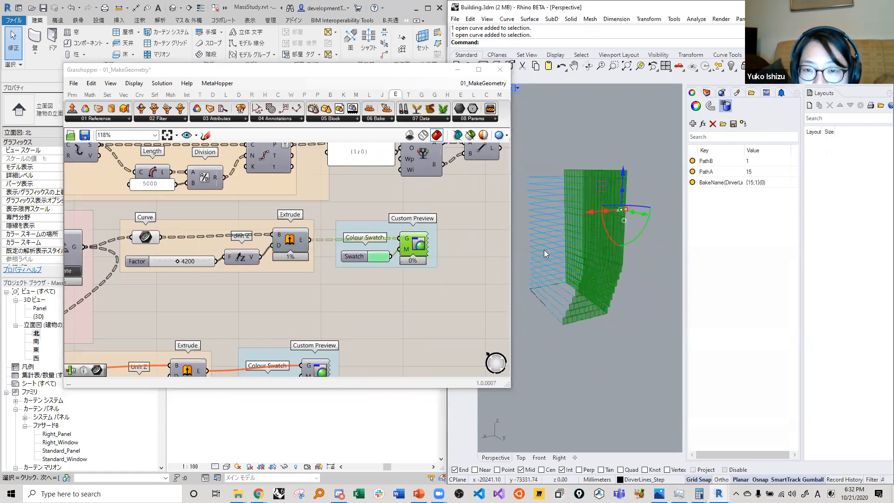
Tick values 2 and 3 in addition to 0 and 1 in the upper numeric Value List.
scroll(594, 249, "down", 4)
right_click_drag(154, 266, 296, 274)
left_click(177, 279)
right_click_drag(128, 253, 196, 254)
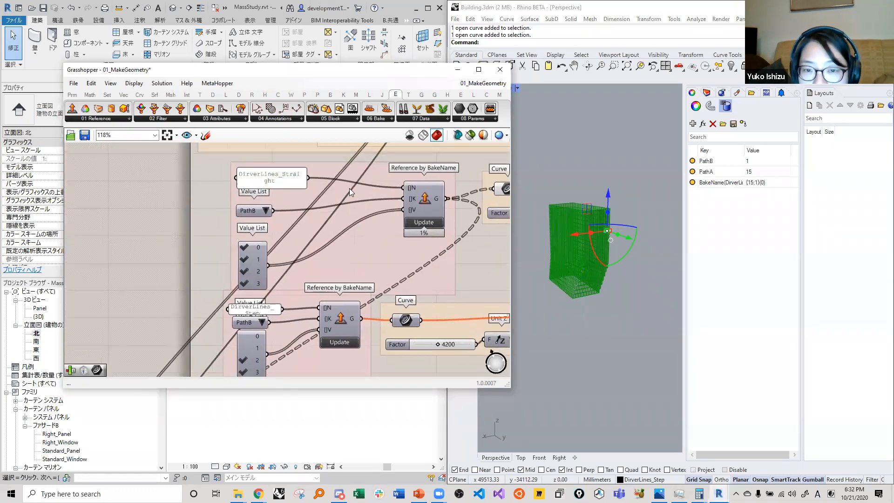
Examine the extruded walls built from the straight driver lines in the Rhino perspective view from several sides.
right_click_drag(590, 275, 645, 270)
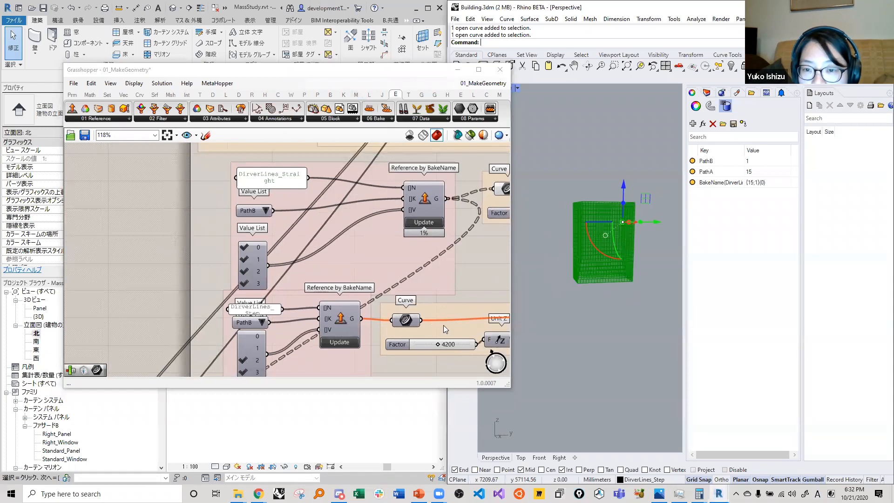
left_click(635, 309)
scroll(612, 266, "up", 6)
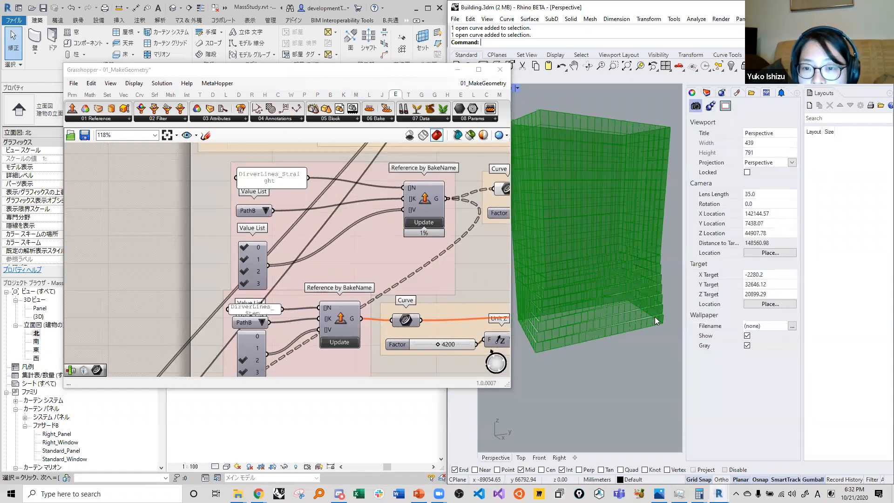
right_click_drag(623, 320, 605, 293)
right_click_drag(651, 312, 592, 336)
scroll(565, 321, "up", 4)
scroll(554, 236, "down", 2)
scroll(584, 248, "up", 6)
right_click_drag(584, 248, 592, 191)
scroll(661, 248, "down", 8)
scroll(656, 215, "up", 5)
scroll(592, 191, "down", 4)
right_click_drag(372, 268, 382, 268)
scroll(382, 268, "down", 2)
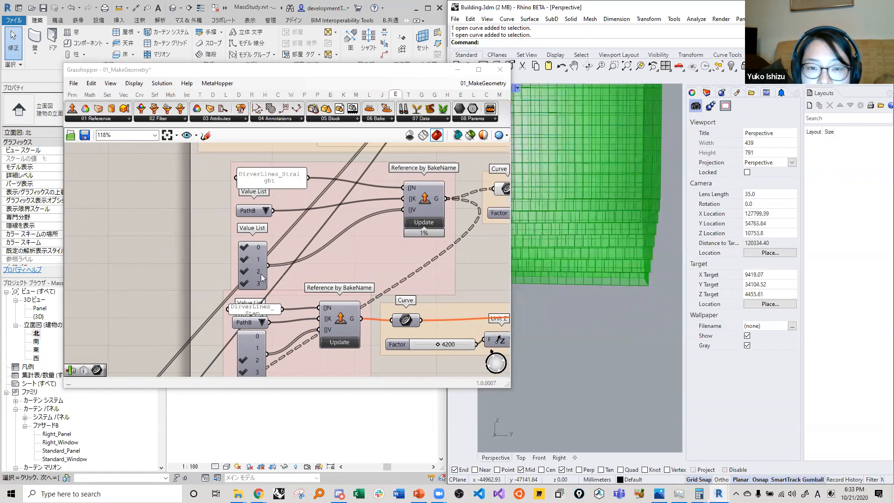
right_click_drag(602, 276, 652, 305)
right_click_drag(291, 208, 92, 220)
scroll(92, 220, "up", 4)
right_click_drag(659, 251, 485, 316)
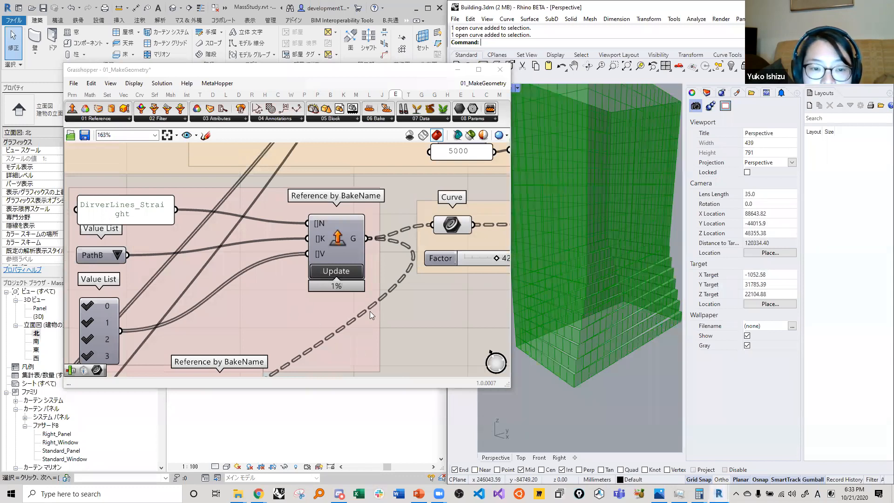
Turn off the preview of the upper Custom Preview component.
scroll(321, 260, "down", 5)
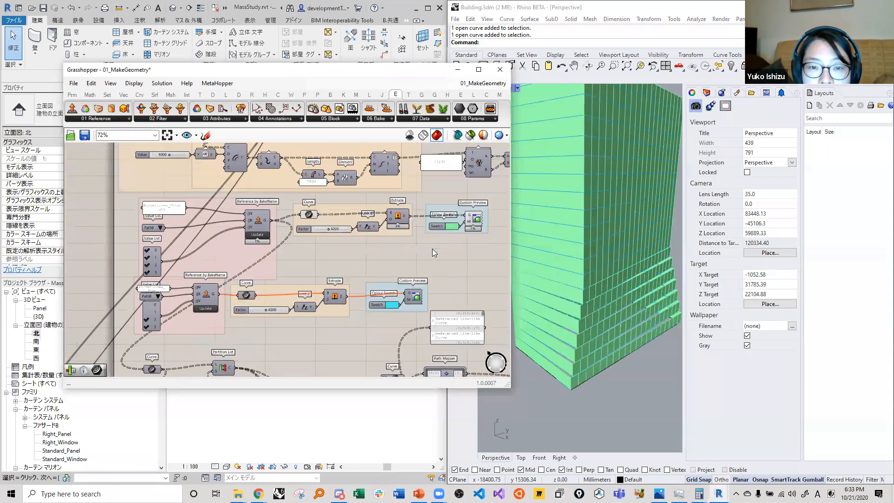
middle_click(371, 256)
left_click(395, 271)
left_click(475, 220)
middle_click(471, 246)
left_click(481, 263)
Update the lower Reference by BakeName component for DirverLines_Step with values 0 to 3 ticked, and turn on its Custom Preview.
right_click_drag(236, 297, 154, 236)
scroll(153, 239, "up", 3)
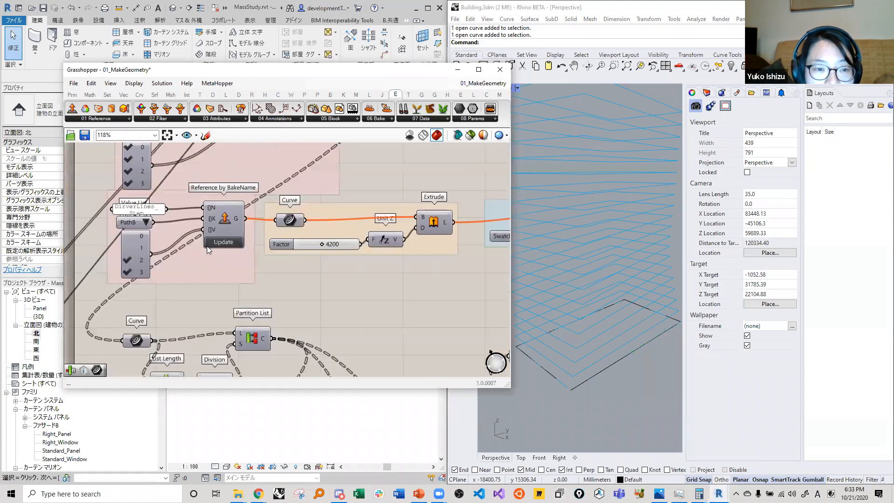
left_click(225, 243)
scroll(225, 267, "down", 3)
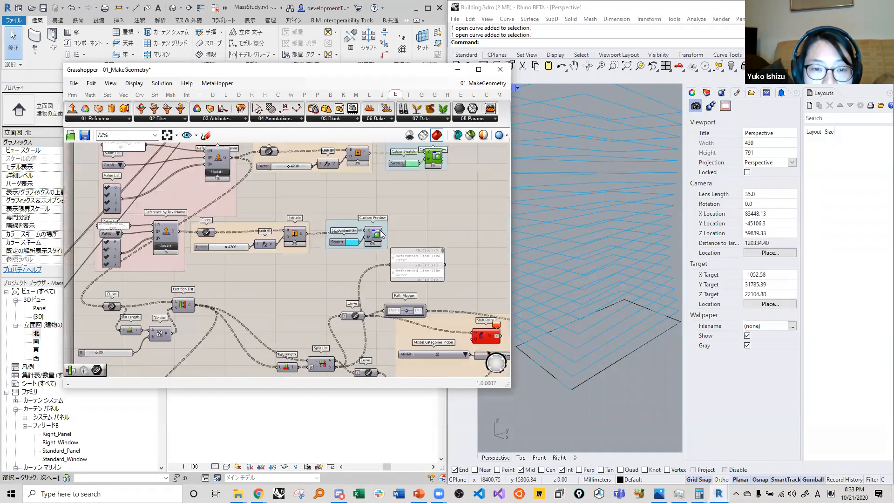
right_click(375, 235)
left_click(410, 218)
Examine the staggered panels of the extruded stepped driver lines around the building's outer faces and base.
scroll(608, 287, "down", 3)
scroll(608, 288, "down", 2)
right_click_drag(608, 288, 572, 282)
scroll(623, 315, "up", 5)
right_click_drag(623, 315, 559, 369)
scroll(590, 334, "down", 5)
scroll(590, 315, "up", 6)
scroll(591, 344, "down", 6)
scroll(580, 358, "up", 9)
scroll(559, 368, "up", 3)
right_click_drag(289, 289, 321, 285)
scroll(577, 303, "down", 4)
right_click_drag(577, 302, 607, 233)
scroll(607, 232, "down", 12)
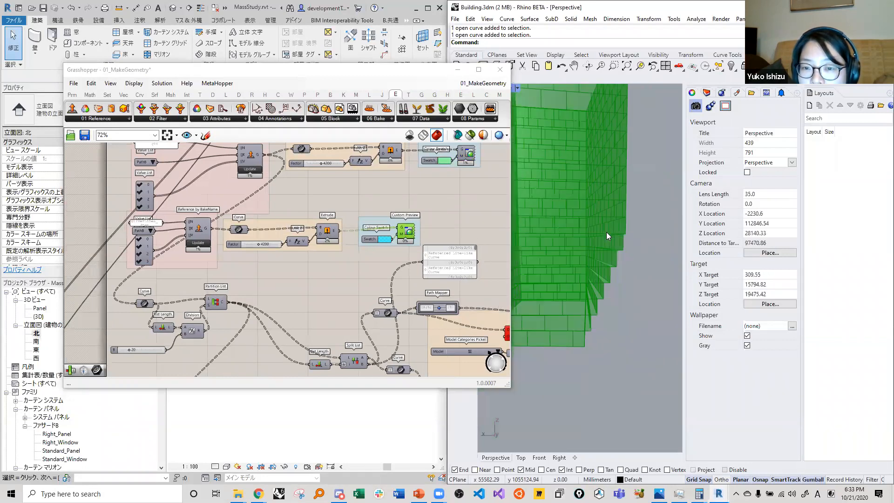
Review both reference-to-preview chains on the Grasshopper canvas and inspect the stepped walls from below and inside.
right_click_drag(252, 274, 209, 255)
scroll(280, 261, "down", 2)
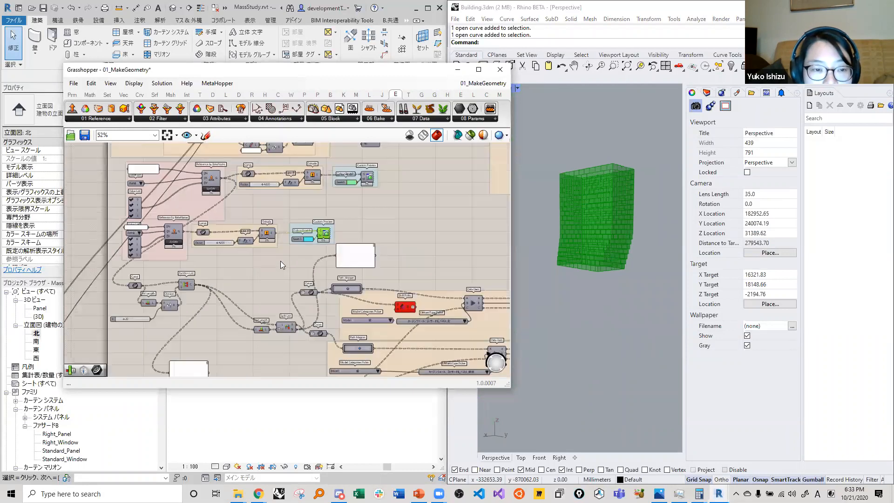
right_click_drag(231, 303, 279, 289)
scroll(242, 280, "up", 2)
right_click_drag(204, 251, 221, 277)
scroll(222, 274, "down", 3)
right_click_drag(453, 259, 454, 259)
right_click_drag(608, 246, 652, 268)
scroll(588, 204, "up", 8)
right_click_drag(588, 203, 639, 281)
scroll(587, 279, "down", 4)
right_click_drag(578, 279, 588, 218)
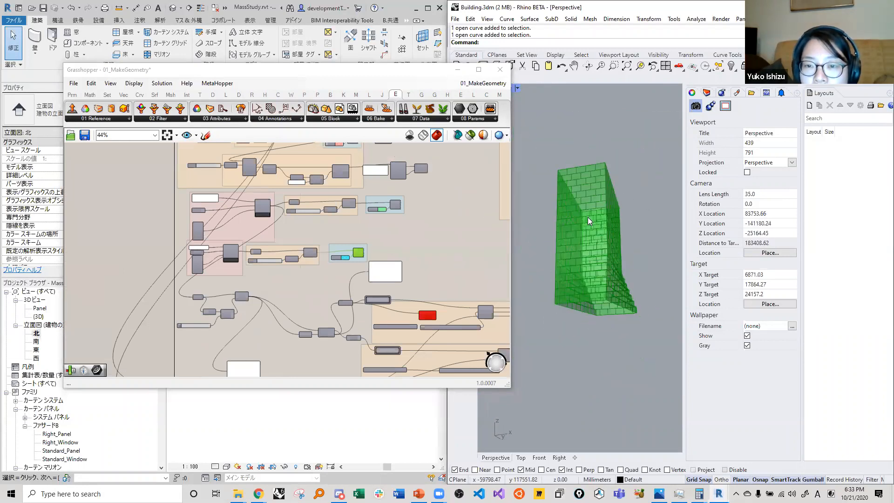
scroll(588, 217, "up", 6)
scroll(609, 178, "up", 4)
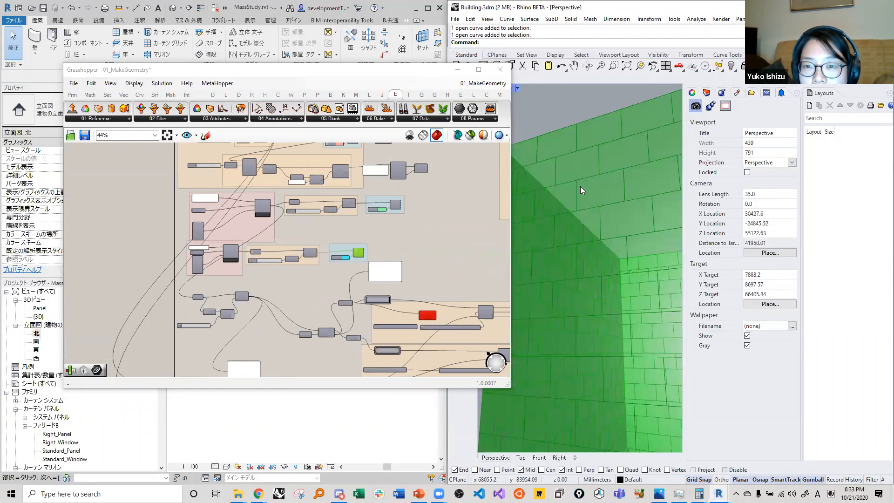
scroll(621, 183, "down", 4)
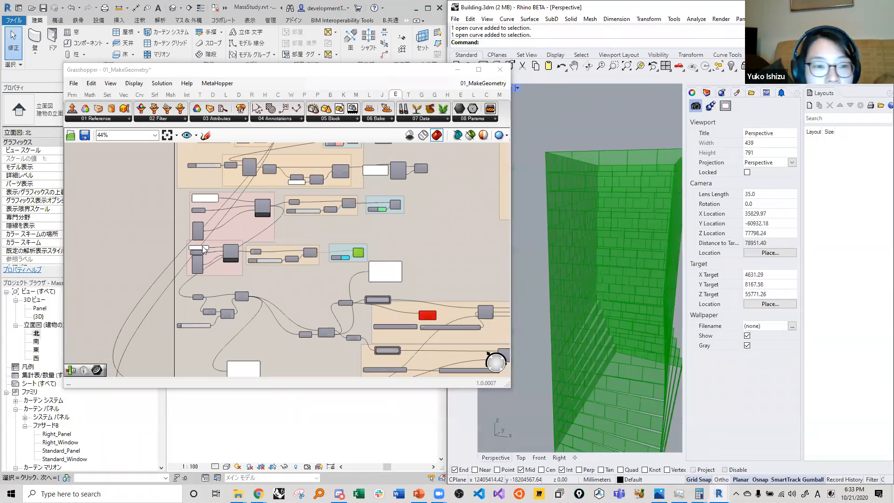
Untick values 0 and 1 in the upper numeric Value List, leaving 2 and 3 ticked.
scroll(203, 250, "up", 6)
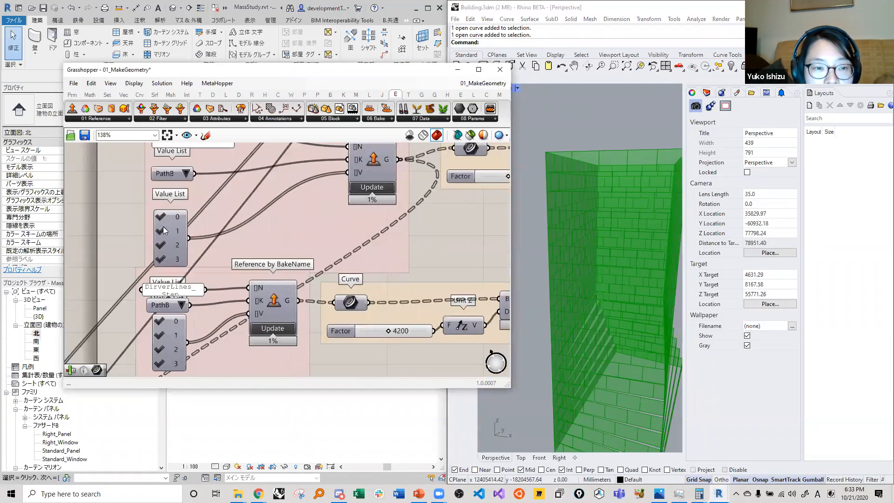
scroll(605, 240, "down", 6)
right_click_drag(605, 239, 526, 252)
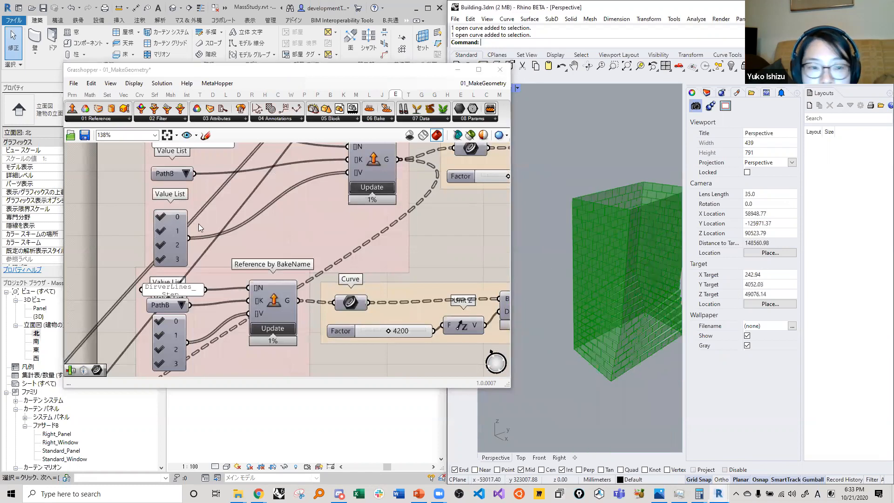
left_click(161, 218)
scroll(310, 217, "down", 2)
Turn the preview of the upper Custom Preview component back on to show the straight walls with the stepped ones.
right_click_drag(450, 189, 408, 199)
scroll(408, 198, "down", 2)
right_click_drag(493, 194, 301, 203)
left_click(358, 196)
middle_click(416, 190)
left_click(424, 197)
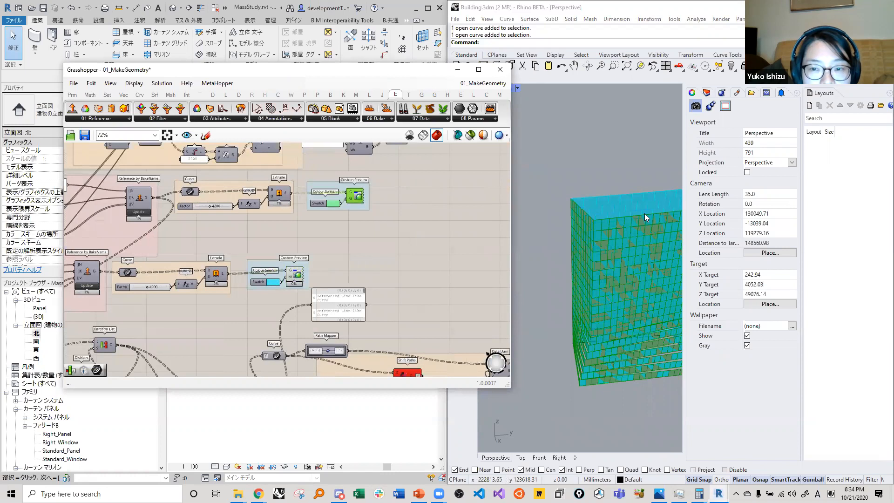
Examine where the straight and stepped wall previews overlap on the building in Rhino.
scroll(644, 213, "down", 4)
right_click_drag(665, 255, 586, 320)
scroll(647, 205, "up", 2)
scroll(648, 203, "up", 4)
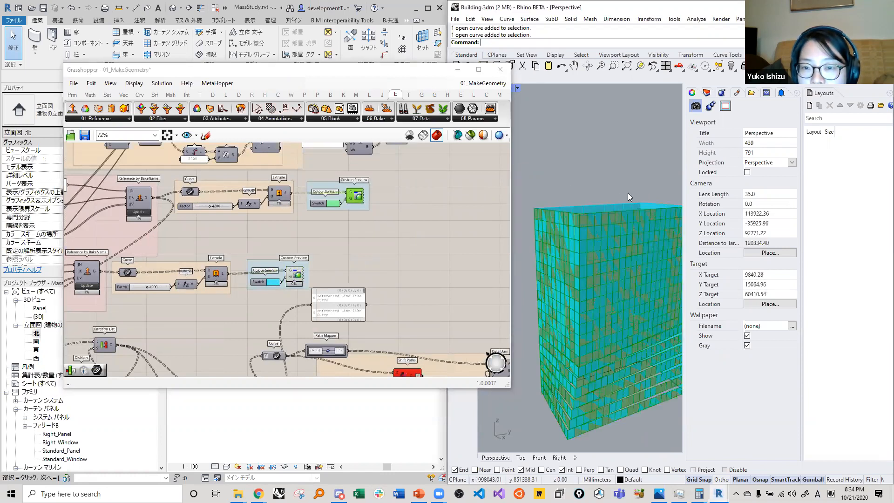
scroll(616, 186, "down", 4)
right_click_drag(581, 247, 616, 283)
scroll(616, 282, "down", 4)
scroll(624, 270, "up", 3)
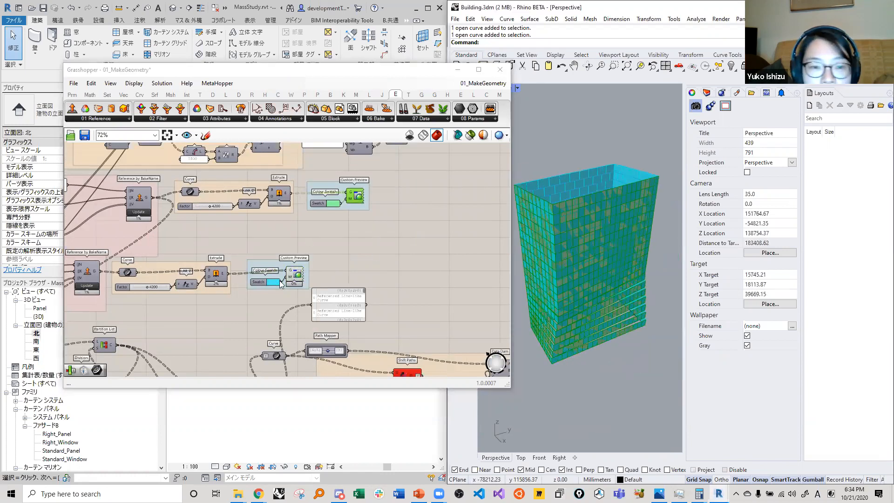
Leave only values 0 and 1 ticked in the numeric Value List feeding the lower Reference by BakeName component.
right_click_drag(205, 287, 333, 275)
scroll(168, 271, "up", 3)
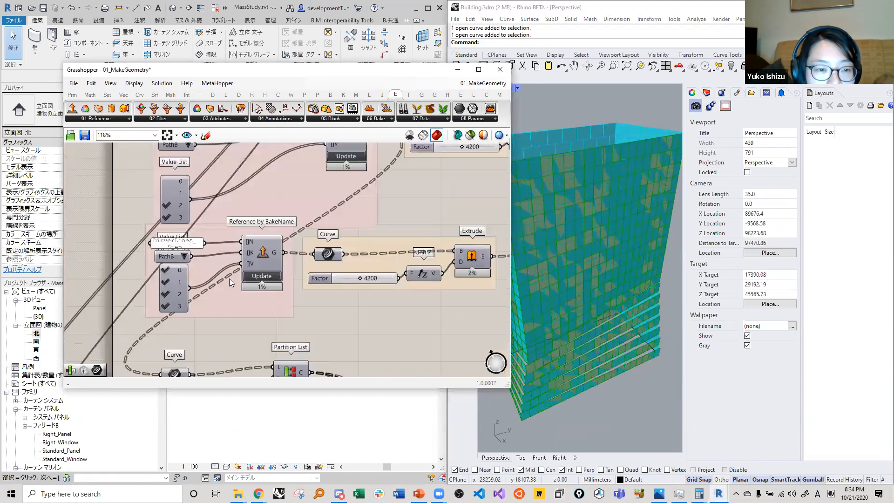
scroll(644, 278, "down", 6)
right_click_drag(643, 278, 533, 275)
scroll(334, 299, "down", 3)
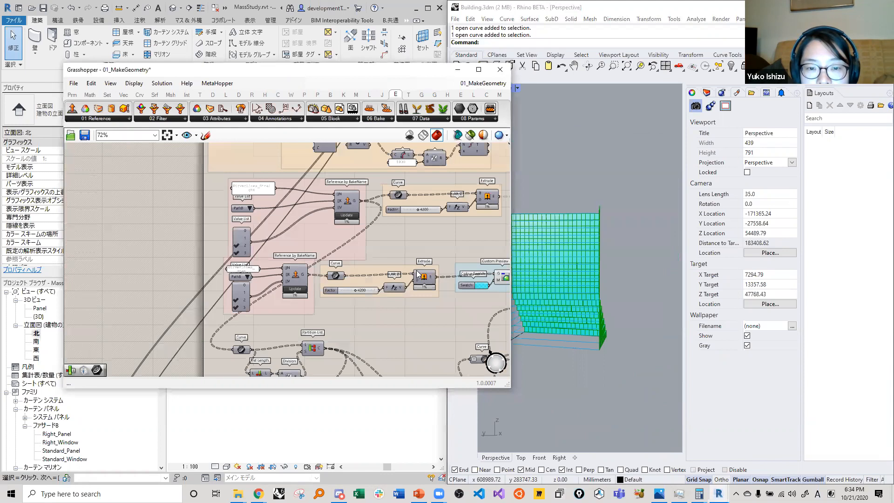
right_click_drag(345, 298, 254, 297)
left_click(464, 205)
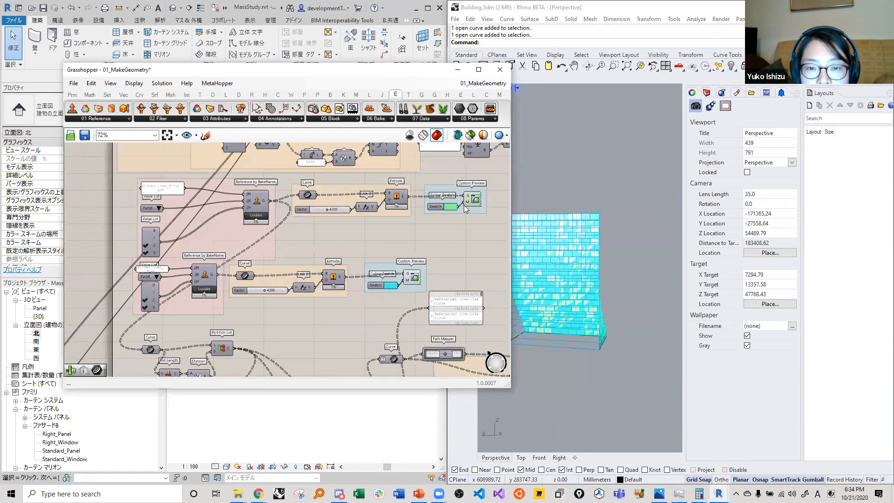
left_click(145, 284)
left_click(144, 293)
left_click(144, 300)
left_click(144, 305)
Examine the combined building with straight walls on two faces and stepped walls on the other two.
right_click_drag(591, 237, 682, 256)
scroll(654, 228, "down", 8)
scroll(617, 246, "up", 10)
right_click_drag(624, 317, 624, 246)
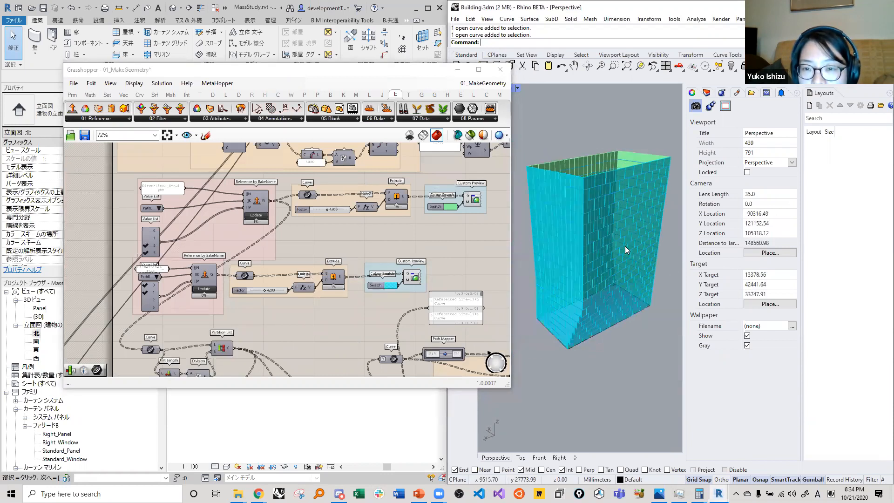
right_click_drag(518, 237, 584, 217)
scroll(583, 217, "down", 5)
scroll(639, 220, "up", 9)
right_click_drag(638, 220, 677, 221)
right_click_drag(509, 221, 681, 217)
scroll(658, 219, "down", 4)
right_click_drag(148, 238, 112, 231)
scroll(106, 224, "up", 2)
scroll(107, 228, "up", 1)
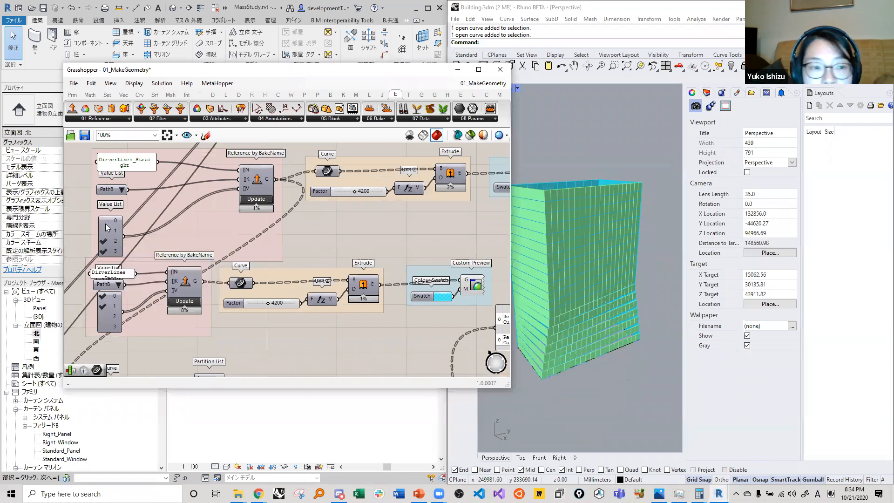
Leave values 1 and 3 ticked in the upper Reference by BakeName component's numeric Value List, and values 0 and 2 in the lower one's.
left_click(104, 233)
left_click(102, 249)
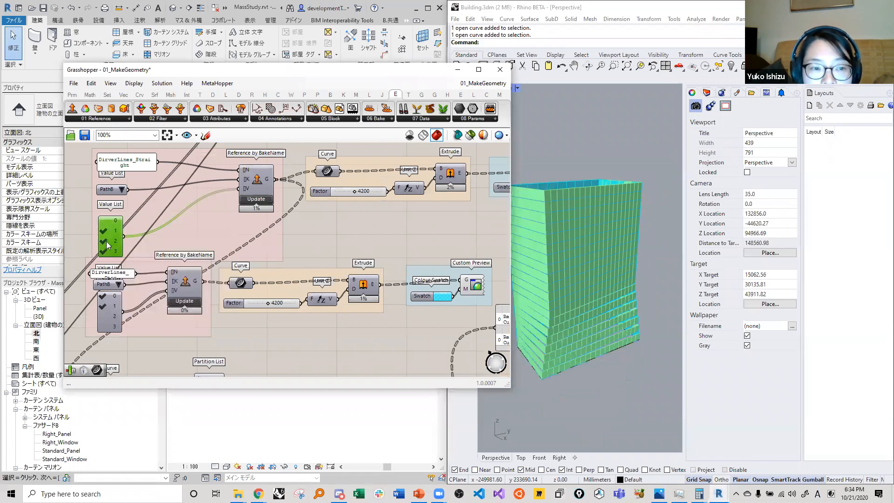
left_click(106, 241)
left_click(108, 306)
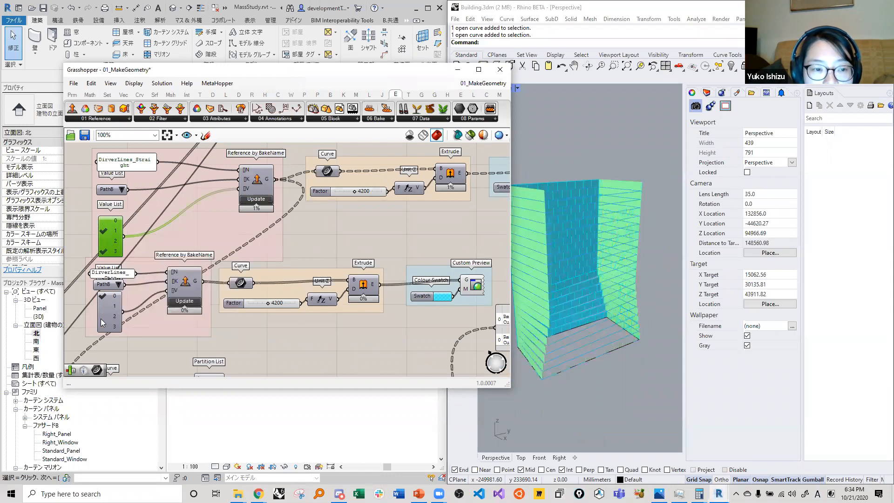
right_click_drag(648, 311, 638, 344)
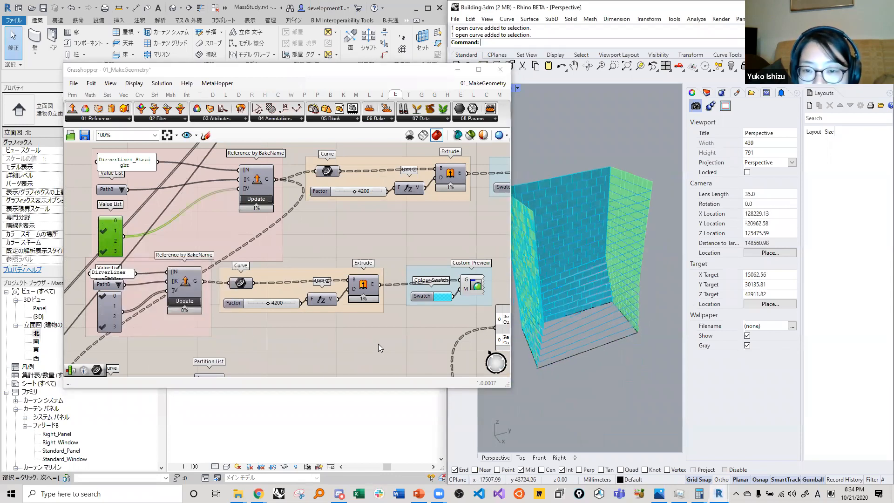
left_click(106, 318)
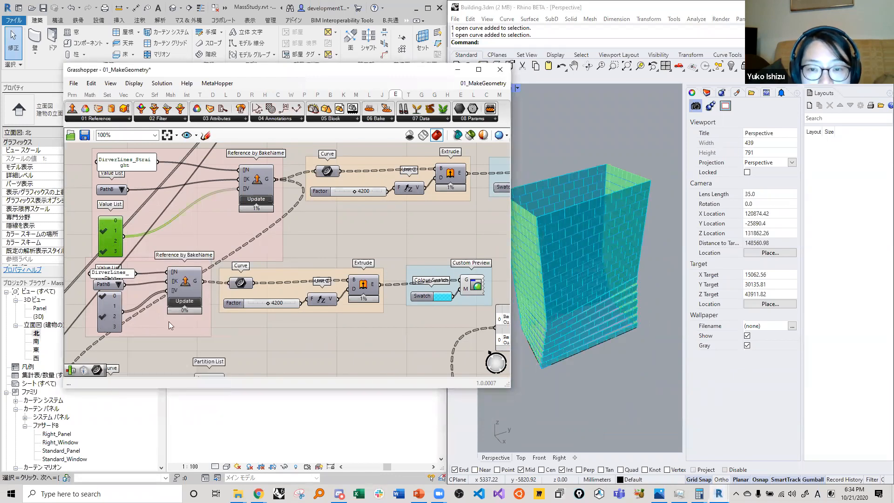
Examine the building from several sides in Rhino, with straight walls on one pair of opposite faces and stepped walls on the other.
scroll(603, 277, "down", 4)
right_click_drag(603, 278, 648, 244)
scroll(549, 245, "up", 7)
scroll(648, 244, "down", 4)
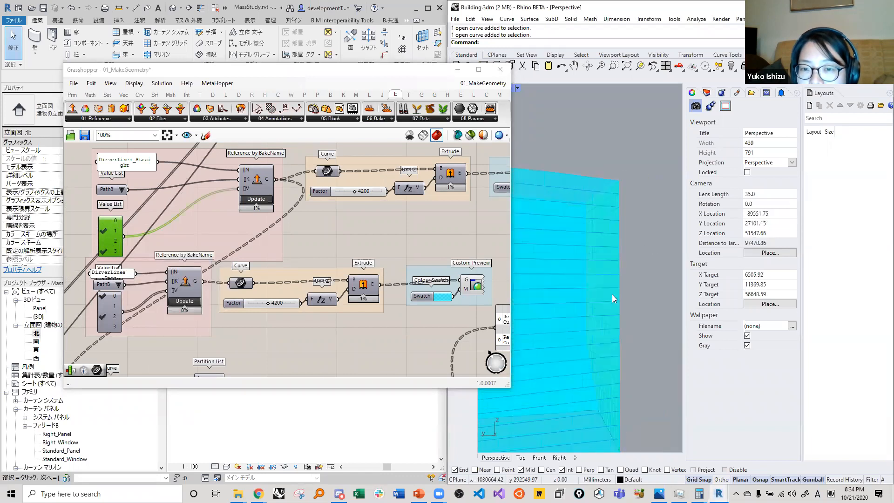
mouse_move(589, 245)
right_mouse_down()
mouse_move(630, 242)
mouse_move(588, 227)
right_mouse_up()
scroll(587, 227, "up", 2)
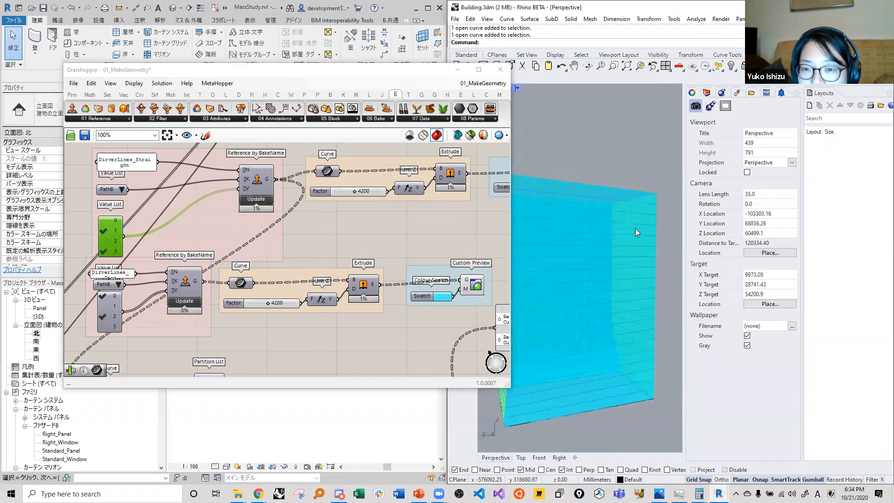
scroll(636, 228, "down", 4)
right_click_drag(479, 220, 579, 236)
scroll(578, 237, "up", 8)
scroll(615, 242, "down", 4)
right_click_drag(582, 357, 606, 306)
scroll(604, 306, "down", 8)
scroll(604, 305, "up", 8)
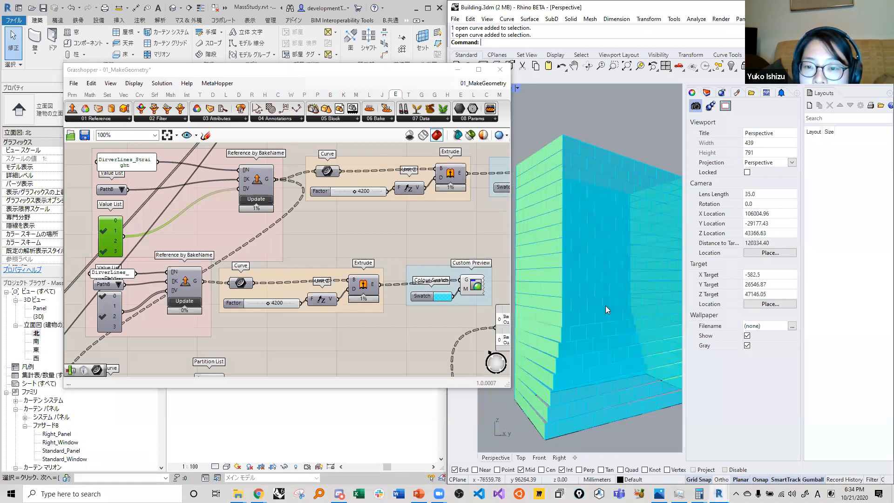
scroll(624, 384, "down", 3)
Show Rhino's layer list and bake the upper Custom Preview's straight wall geometry onto Layer 01.
scroll(429, 298, "down", 4)
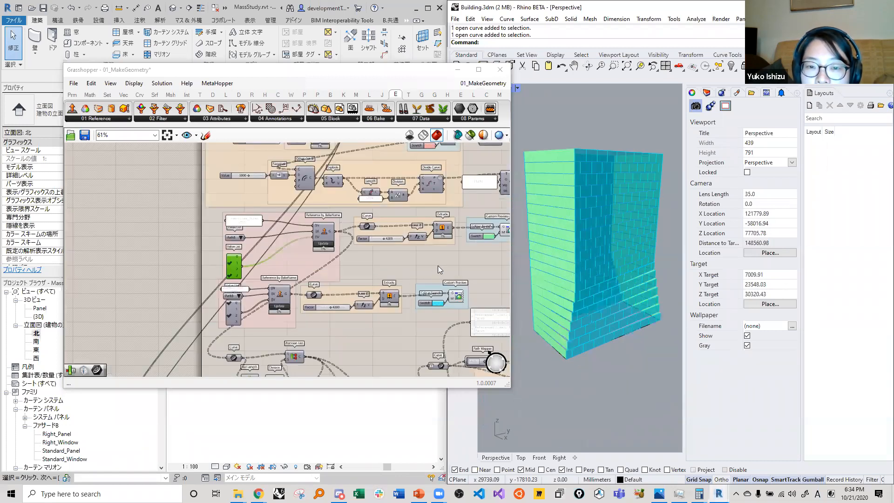
right_click_drag(438, 266, 342, 269)
left_click(707, 92)
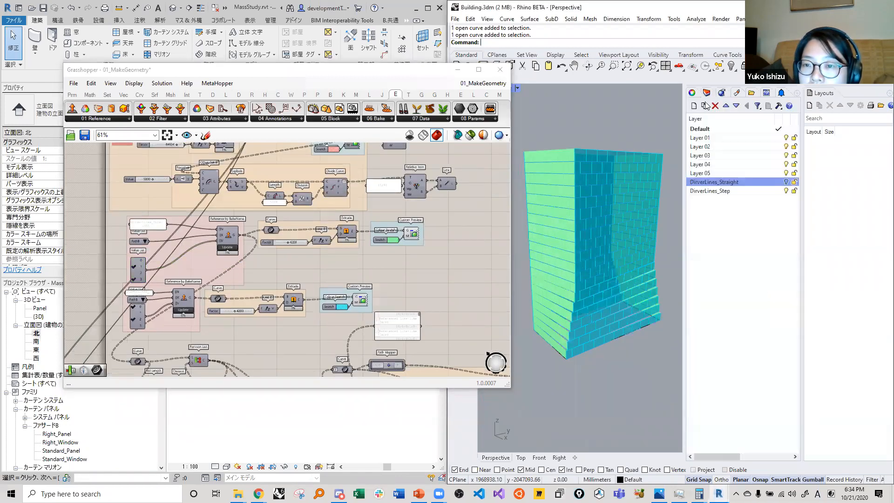
right_click_drag(634, 241, 585, 298)
right_click_drag(435, 291, 379, 290)
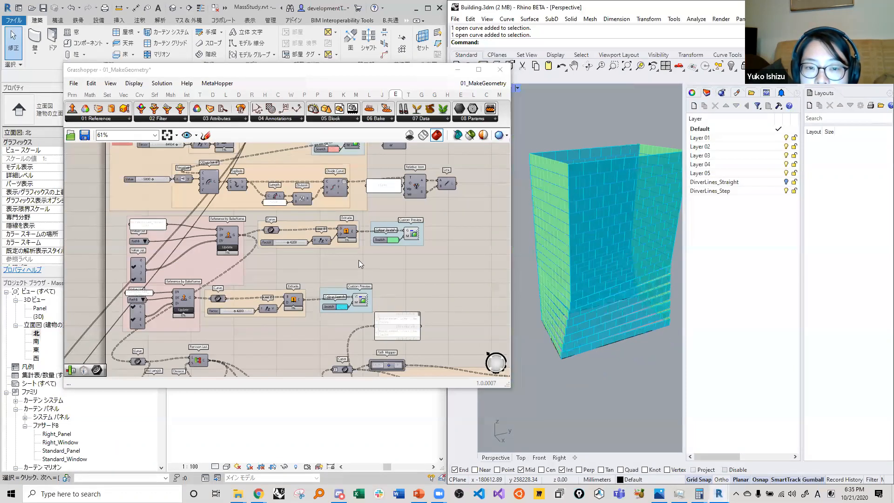
scroll(357, 259, "up", 4)
left_click(348, 203)
right_click(348, 207)
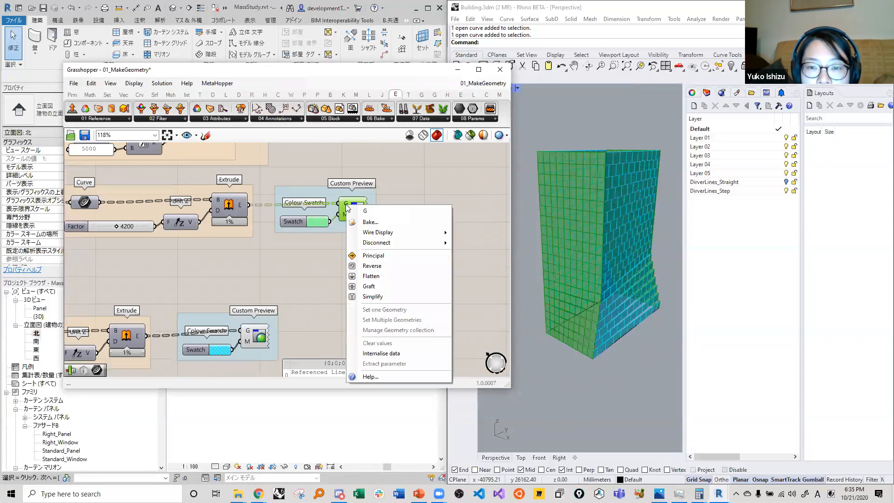
left_click(353, 222)
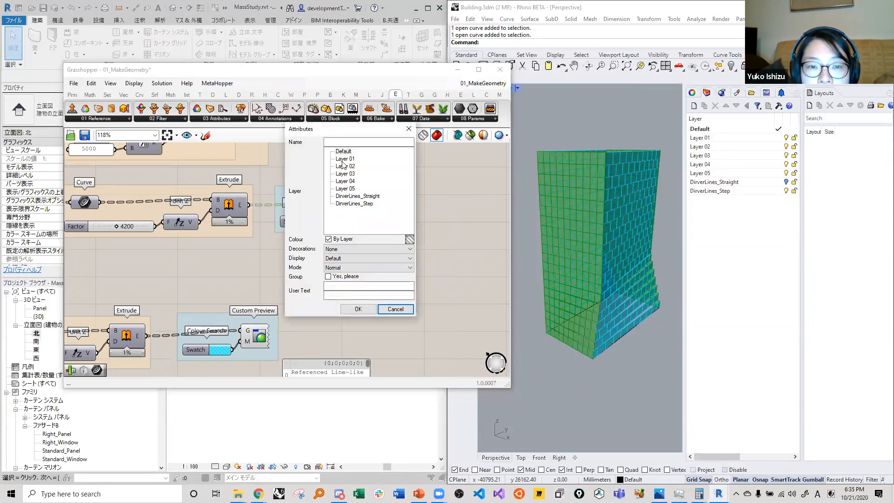
left_click(358, 310)
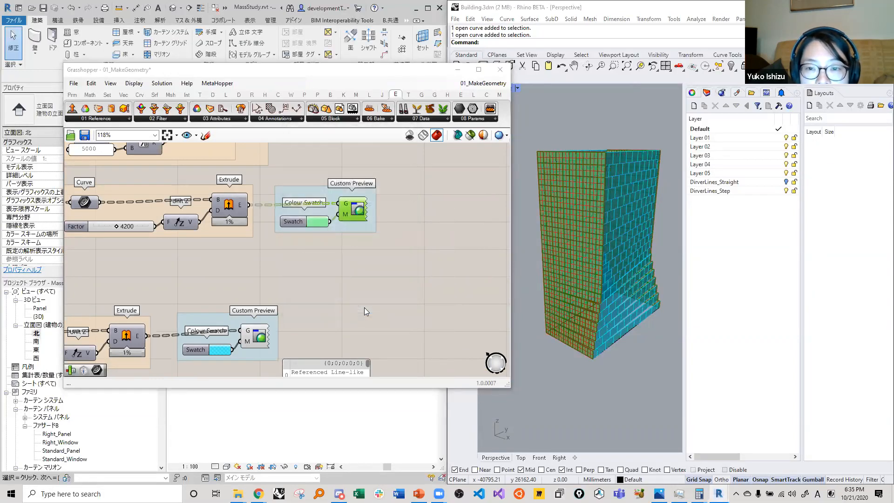
Bake the lower Custom Preview's stepped wall geometry onto Layer 01.
right_click(245, 332)
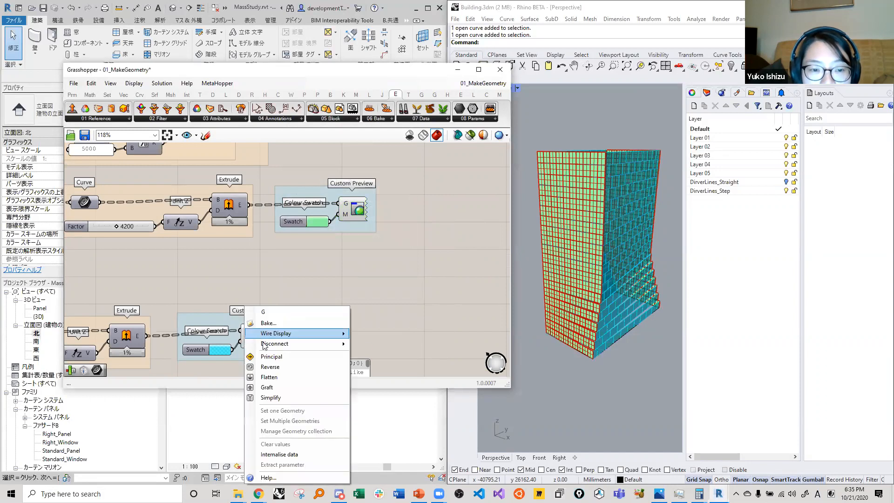
left_click(266, 324)
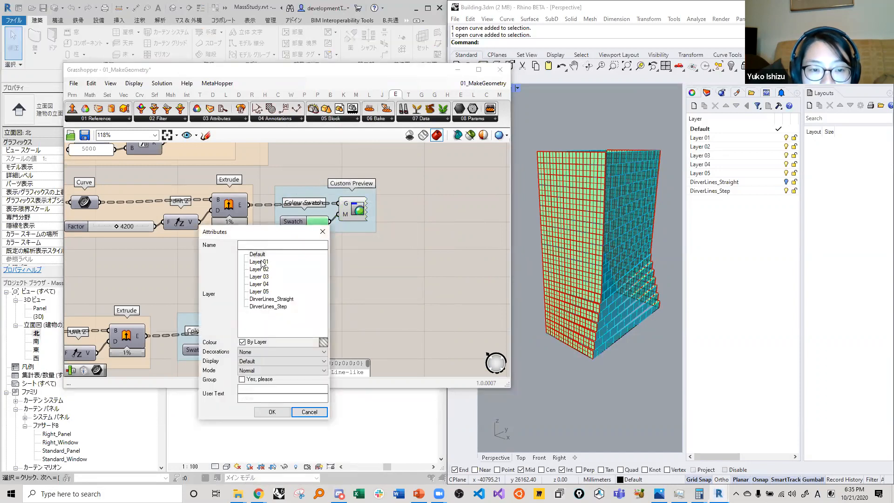
left_click(276, 415)
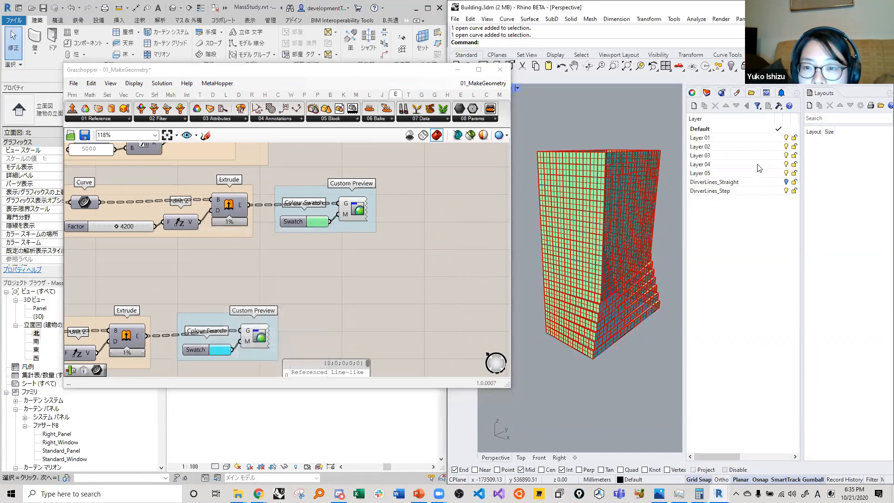
Toggle Layer 01 to check the baked walls from another side, and leave the layer turned off.
left_click(787, 138)
left_click(787, 138)
right_click_drag(583, 176, 617, 290)
scroll(617, 290, "down", 5)
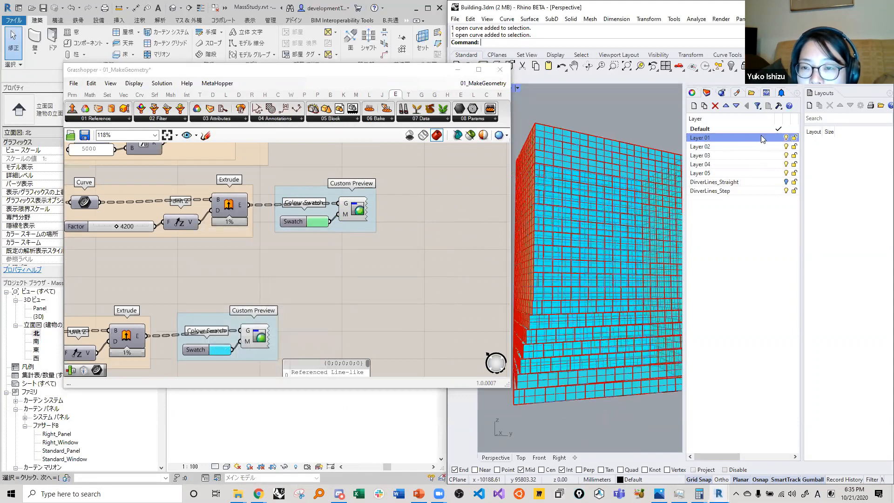
left_click(787, 138)
Examine the remaining Grasshopper wall preview from above, below and close up in Rhino.
right_click_drag(645, 249, 605, 316)
scroll(617, 259, "up", 4)
scroll(605, 326, "down", 4)
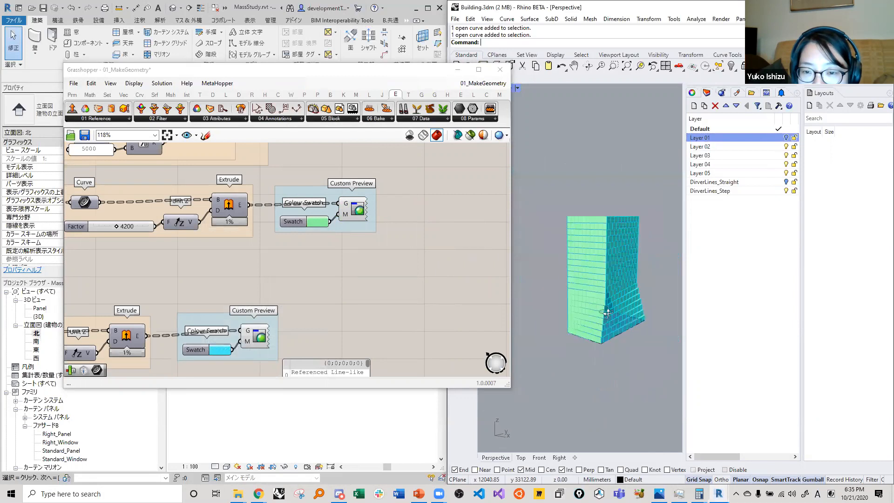
scroll(605, 329, "up", 6)
scroll(601, 354, "down", 6)
right_click_drag(586, 385, 589, 233)
scroll(599, 305, "up", 4)
scroll(599, 305, "down", 4)
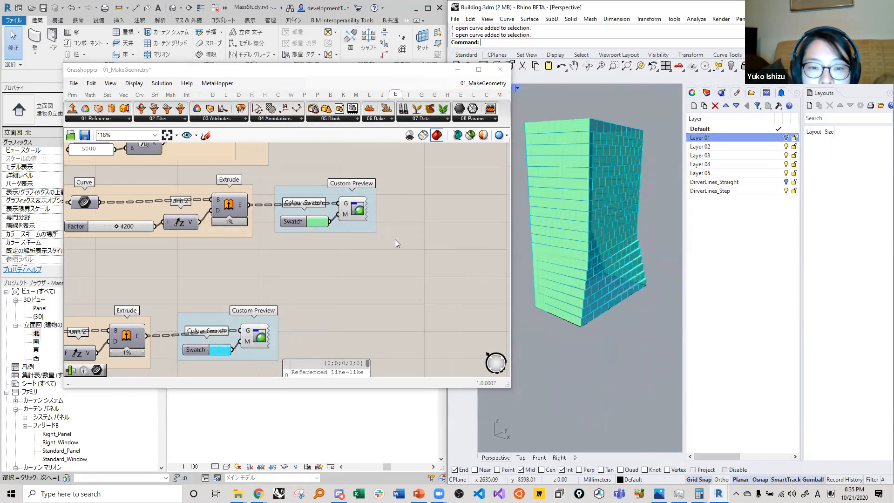
Examine the Partition List and Split List components below the wall groups in Grasshopper, along with the building preview.
scroll(402, 244, "down", 2)
scroll(401, 243, "down", 1)
right_click_drag(394, 242, 381, 222)
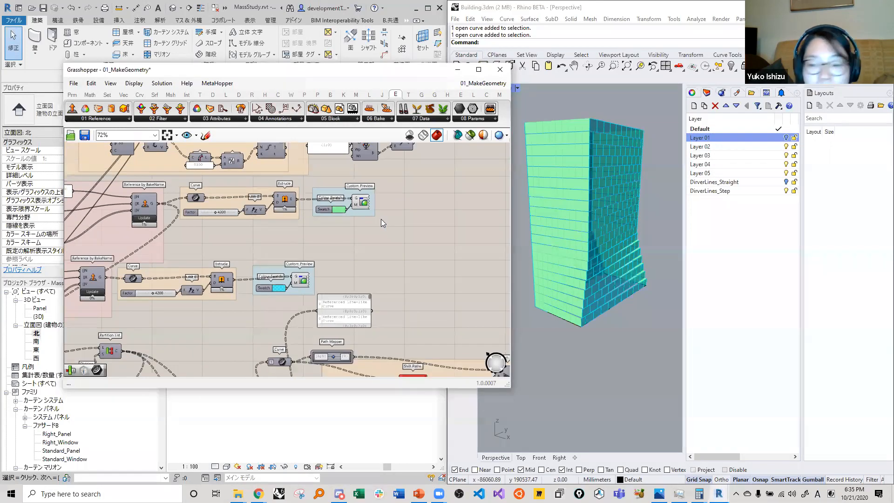
right_click_drag(412, 267, 436, 219)
right_click_drag(230, 280, 294, 270)
scroll(381, 261, "down", 2)
scroll(307, 307, "up", 4)
right_click_drag(270, 314, 317, 285)
scroll(607, 134, "up", 4)
mouse_move(599, 187)
right_mouse_down()
mouse_move(590, 206)
mouse_move(613, 186)
right_mouse_up()
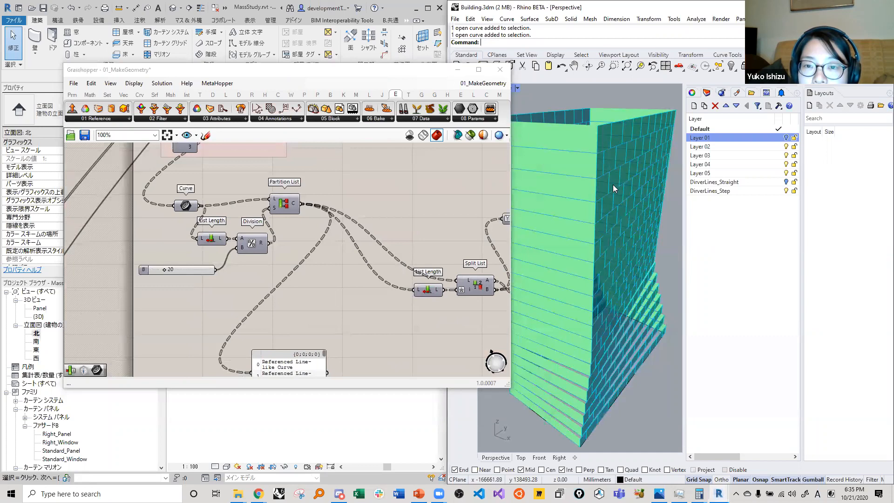
right_click_drag(234, 276, 194, 268)
scroll(195, 268, "down", 4)
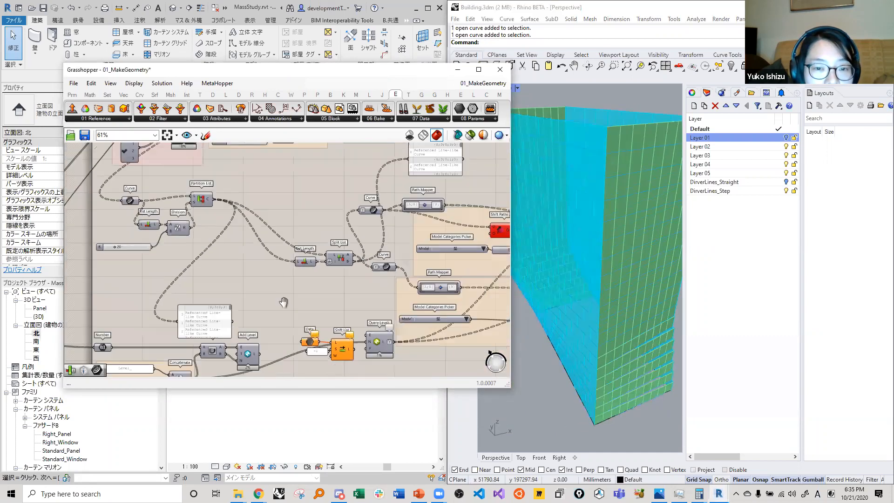
Review the two Reference by BakeName groups in Grasshopper and look closely at the building's upper corner in Rhino.
right_click_drag(605, 254, 564, 273)
right_click_drag(134, 216, 221, 269)
scroll(297, 234, "up", 1)
right_click_drag(266, 185, 215, 204)
scroll(210, 178, "up", 2)
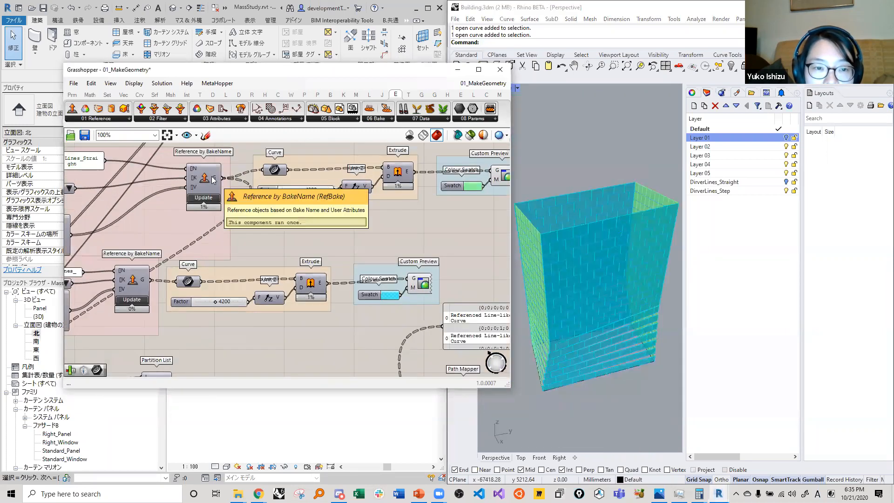
scroll(373, 259, "down", 1)
right_click_drag(656, 239, 641, 209)
scroll(641, 212, "up", 5)
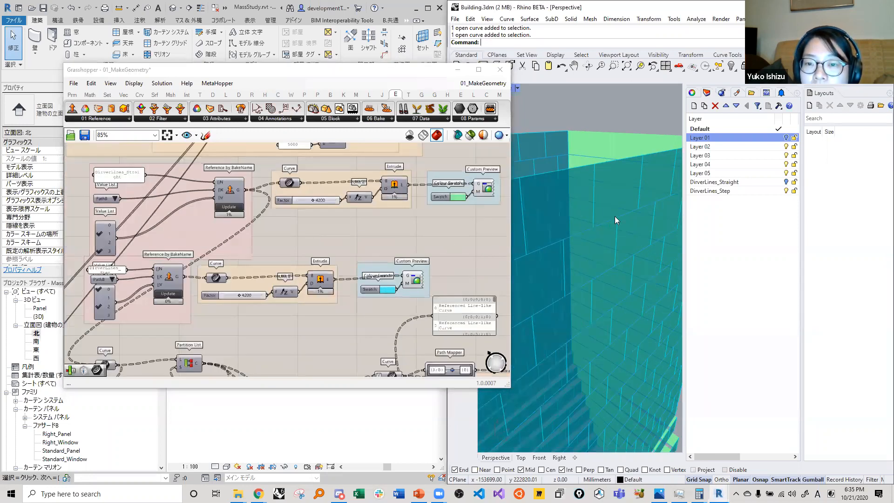
scroll(601, 204, "down", 2)
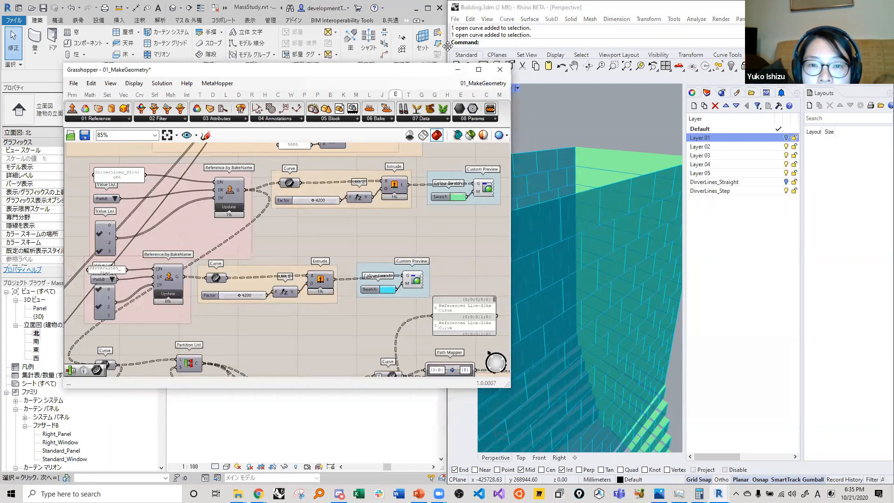
Minimize Grasshopper, open the ファサードB curtain panel family for editing in Revit and view its panel in 3D.
left_click(464, 70)
scroll(75, 393, "down", 2)
right_click(54, 393)
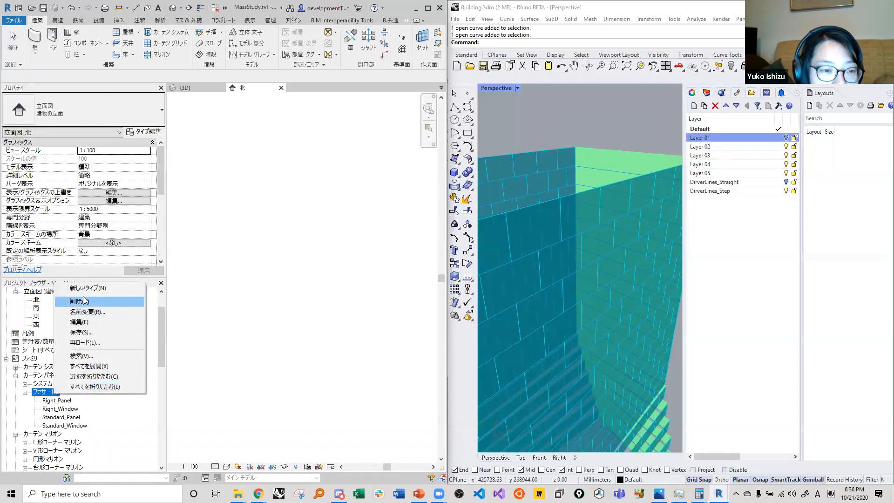
left_click(79, 322)
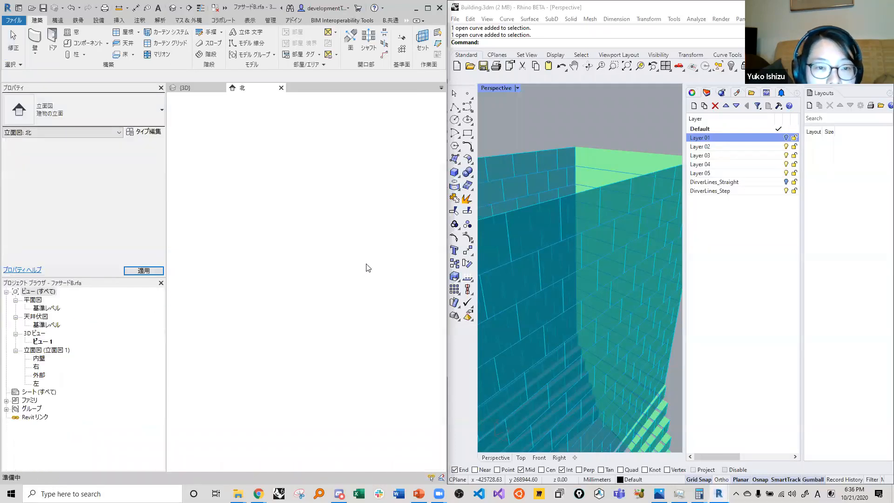
middle_click_drag(255, 249, 318, 308, "shift")
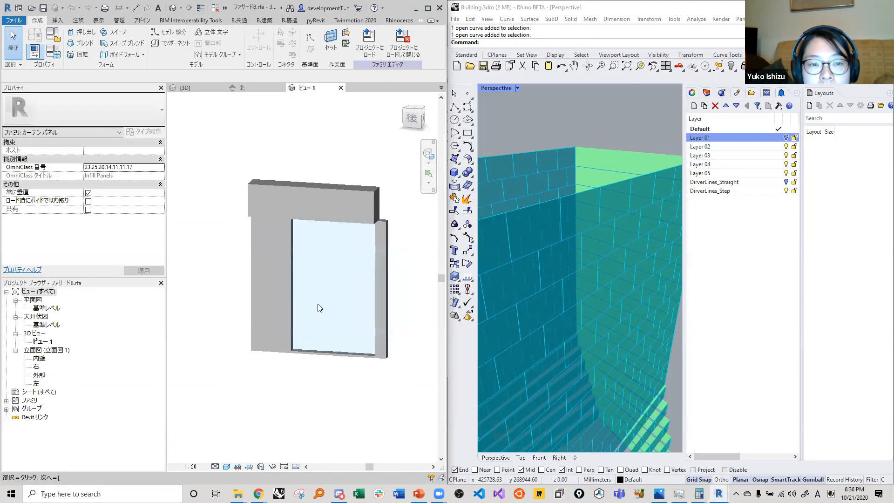
Open the family types of ファサードB beside the panel view and apply the Right_Panel type.
left_click(55, 55)
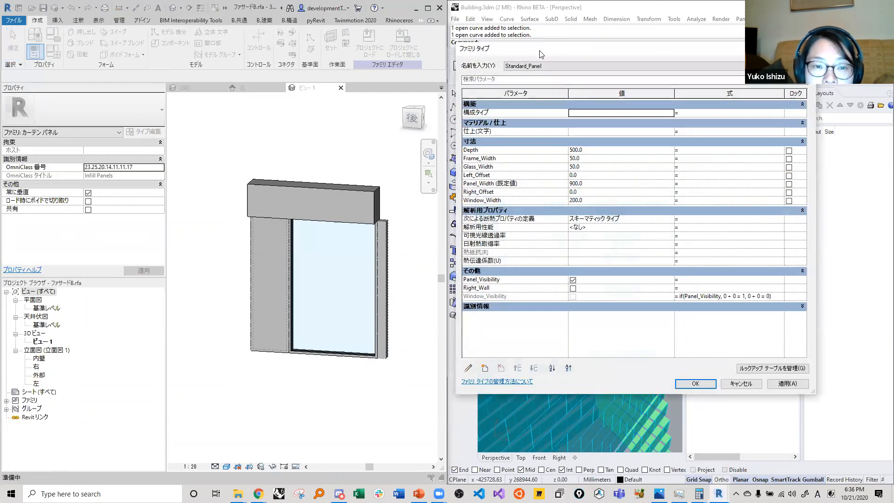
left_click_drag(542, 55, 484, 76)
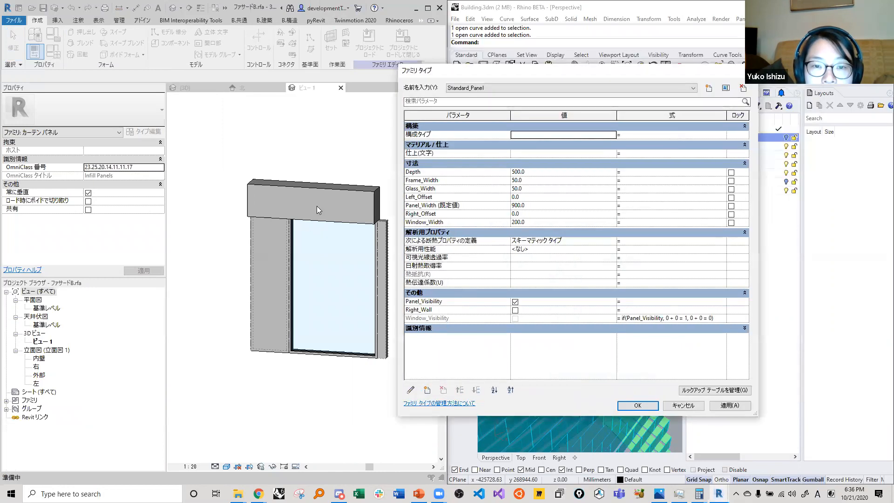
left_click(430, 172)
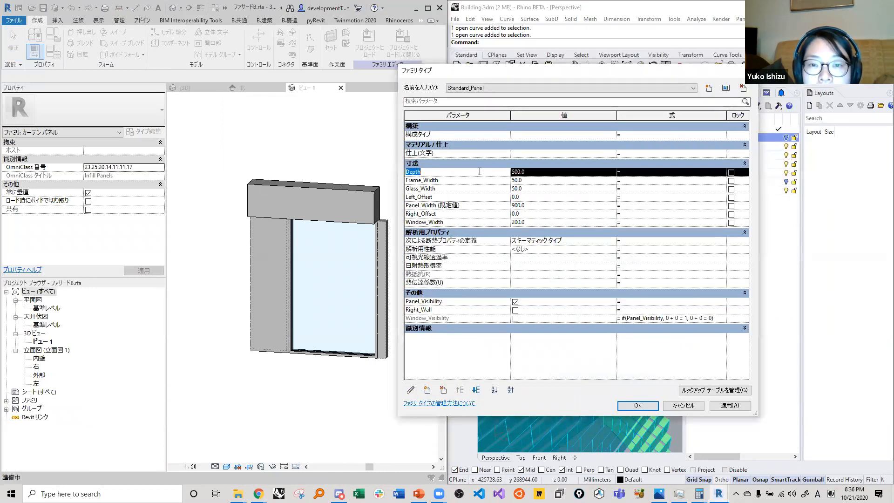
left_click(494, 87)
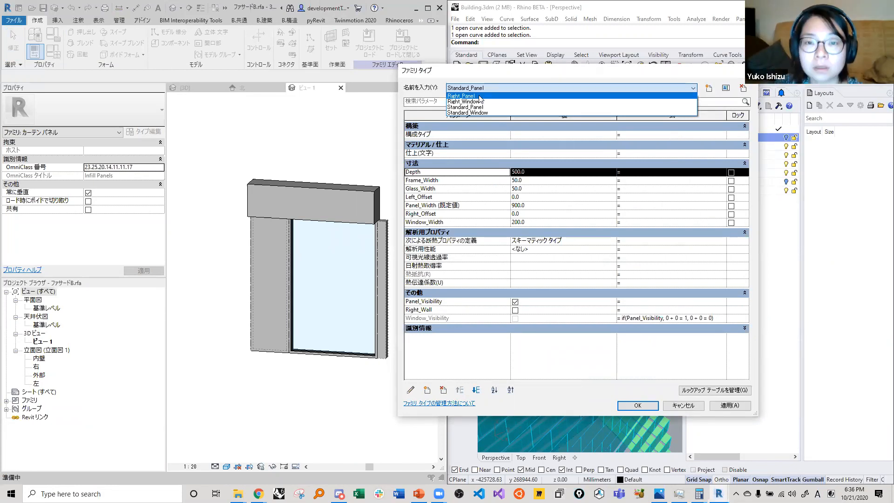
left_click(477, 96)
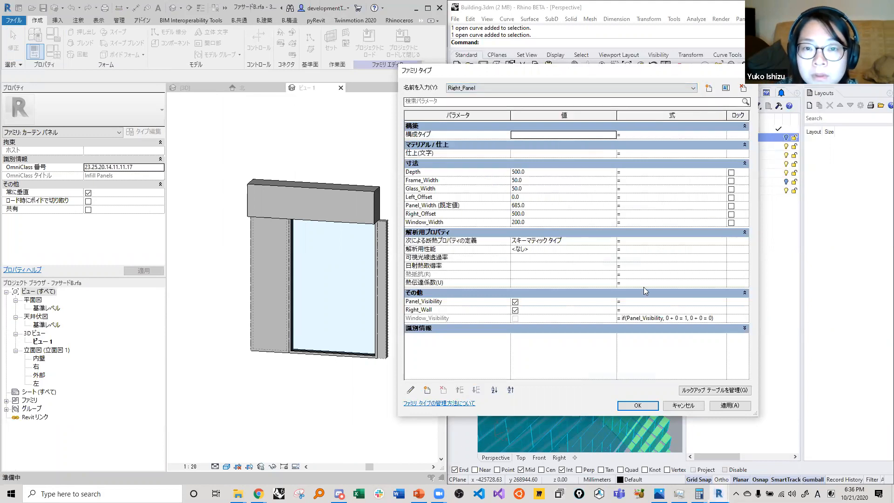
left_click(727, 406)
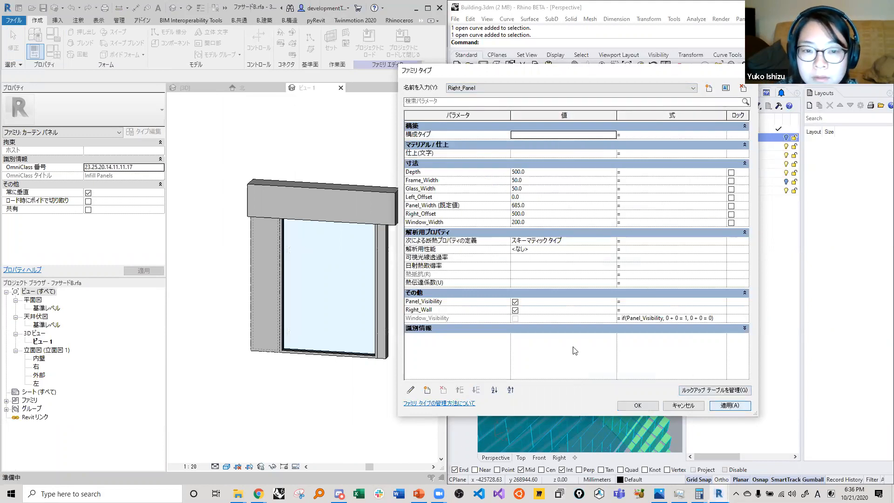
Apply the Right_Window and Standard_Panel types of ファサードB to compare the panel shapes in the 3D view.
left_click(479, 88)
left_click(480, 102)
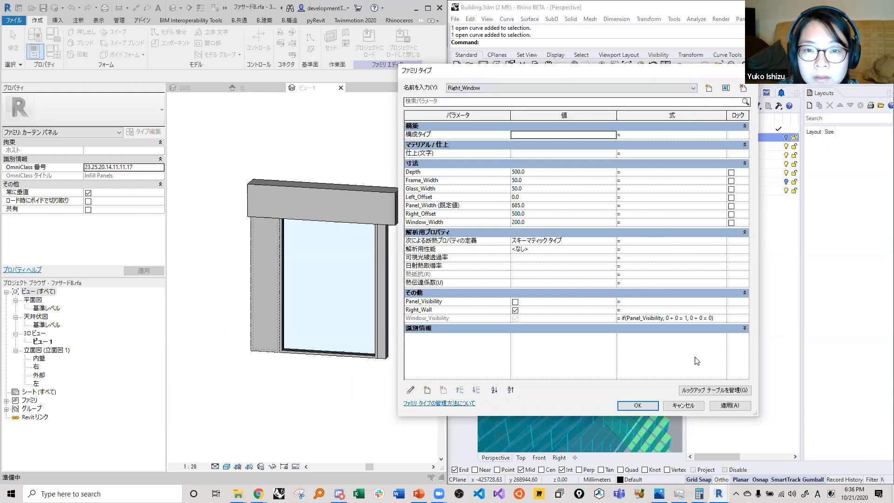
left_click(730, 406)
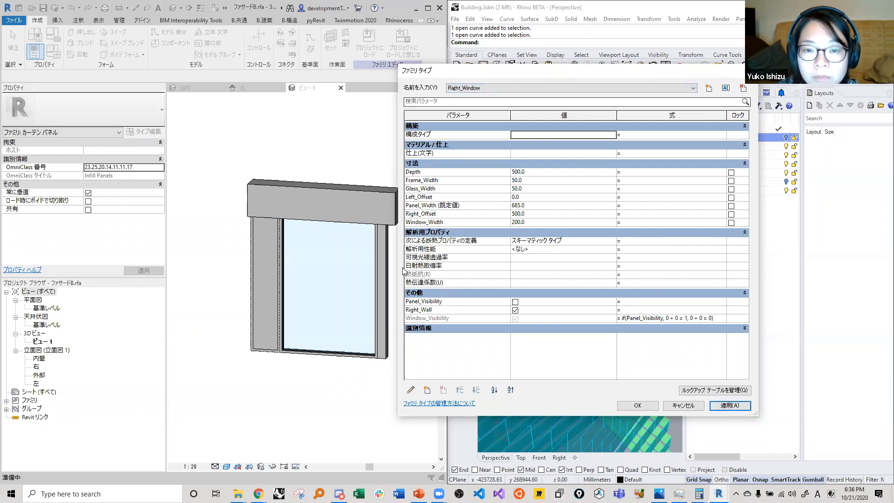
left_click(519, 88)
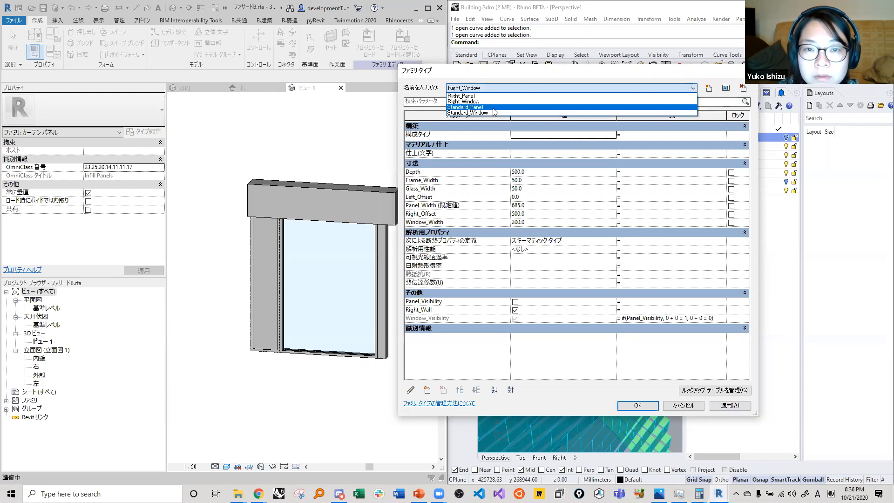
left_click(494, 108)
left_click(730, 406)
Apply the Standard_Window type to the ファサードB panel and close the family types.
left_click(520, 88)
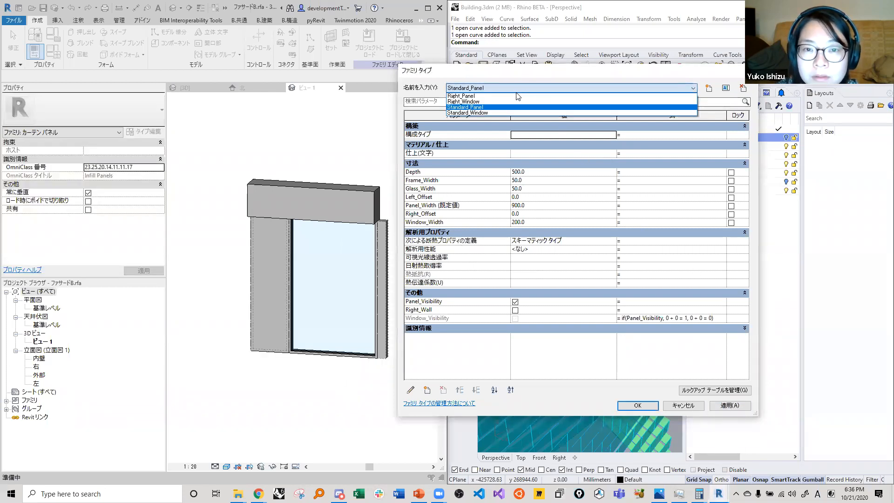
left_click(487, 113)
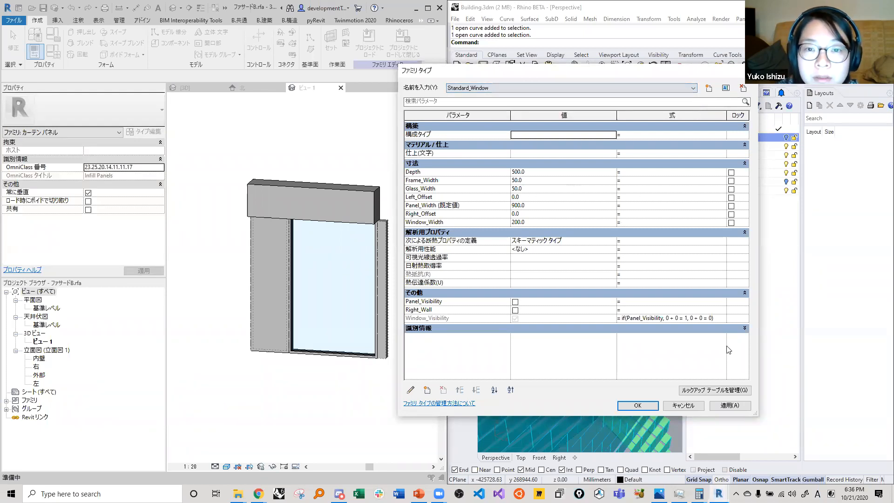
left_click(736, 406)
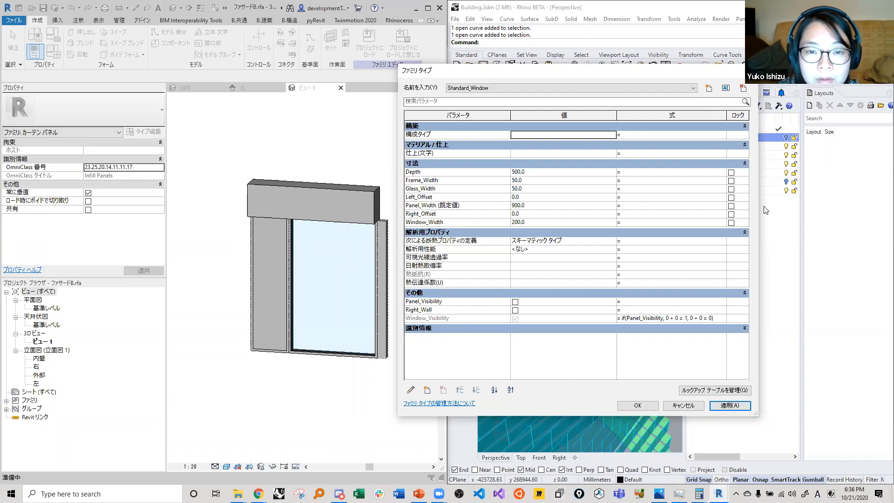
left_click(646, 406)
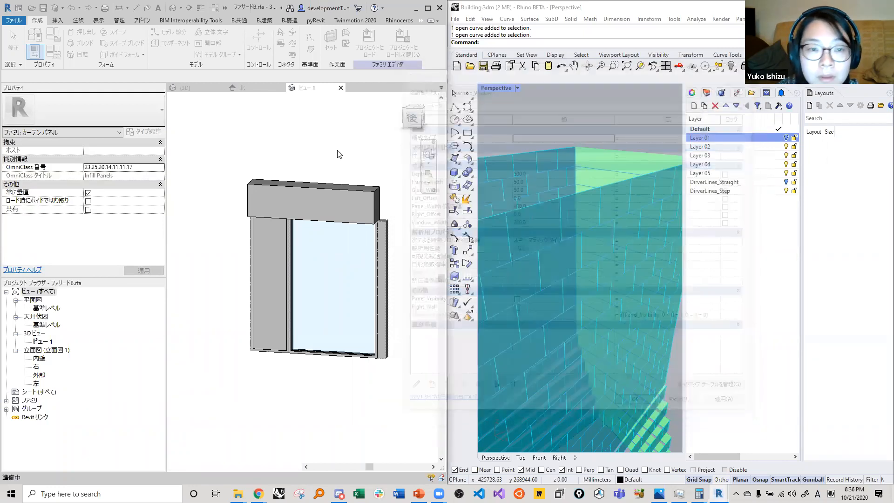
Return to the {3D} view of the MassStudy project and try to start a wall there.
left_click(194, 89)
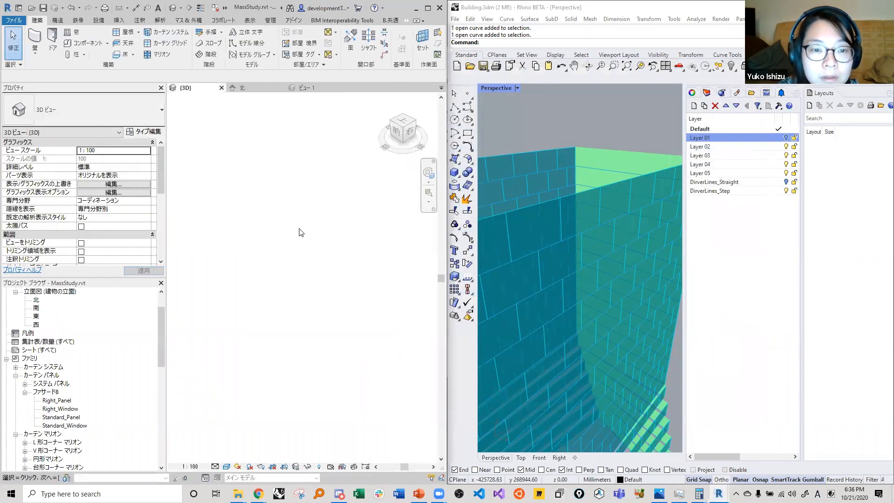
scroll(59, 361, "up", 1)
scroll(63, 353, "up", 1)
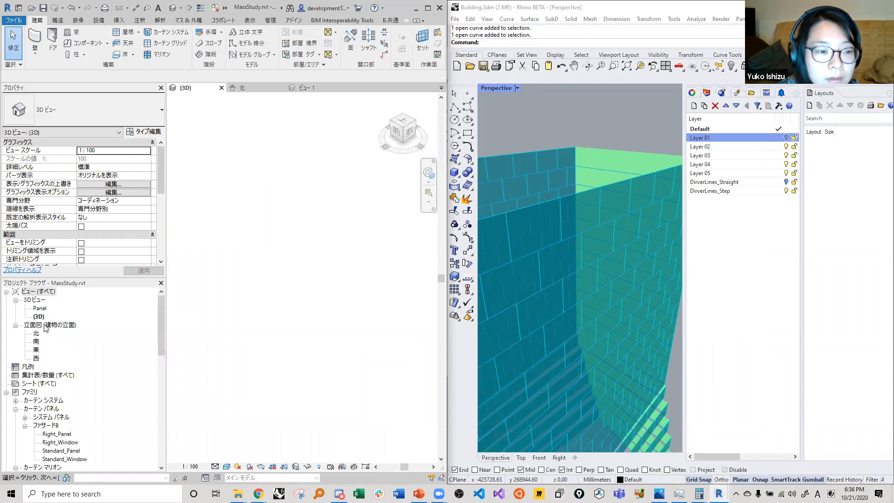
left_click(40, 315)
left_click(213, 317)
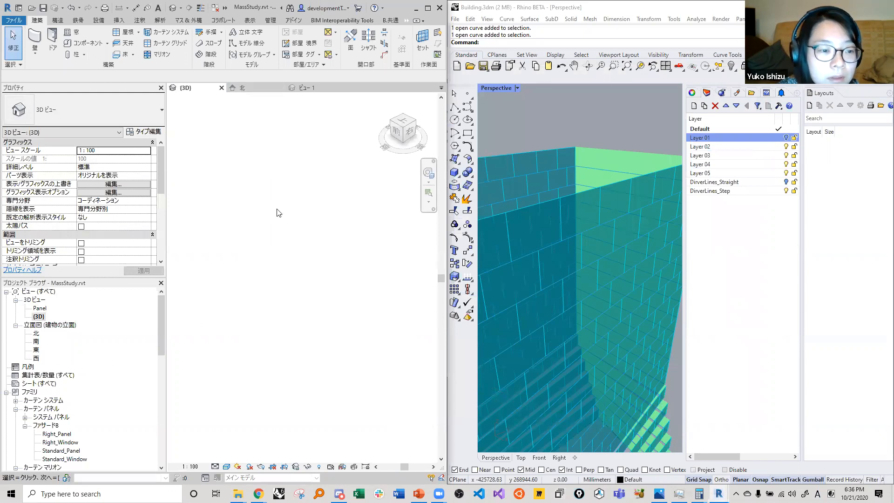
left_click(35, 40)
left_click(536, 247)
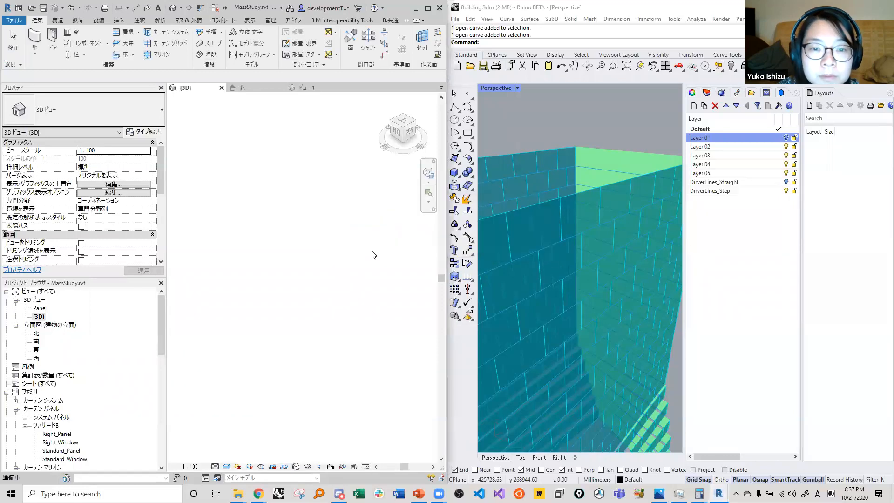
left_click(39, 309)
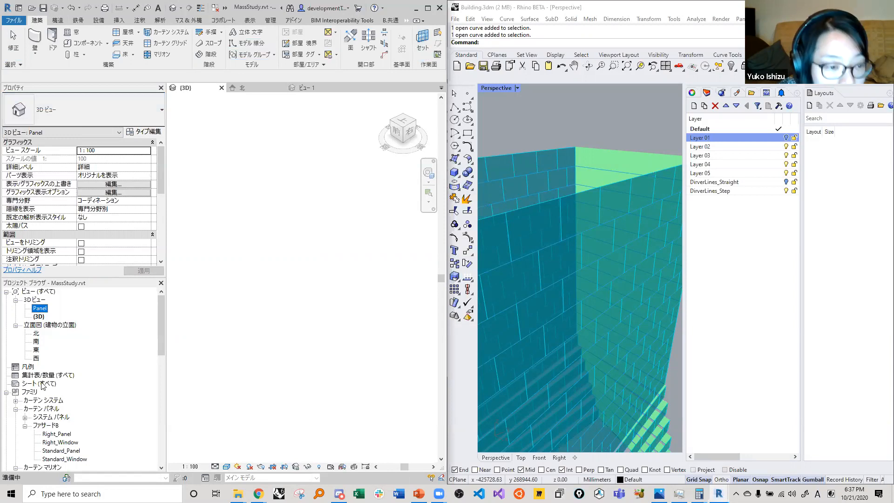
scroll(42, 385, "down", 1)
scroll(610, 245, "down", 2)
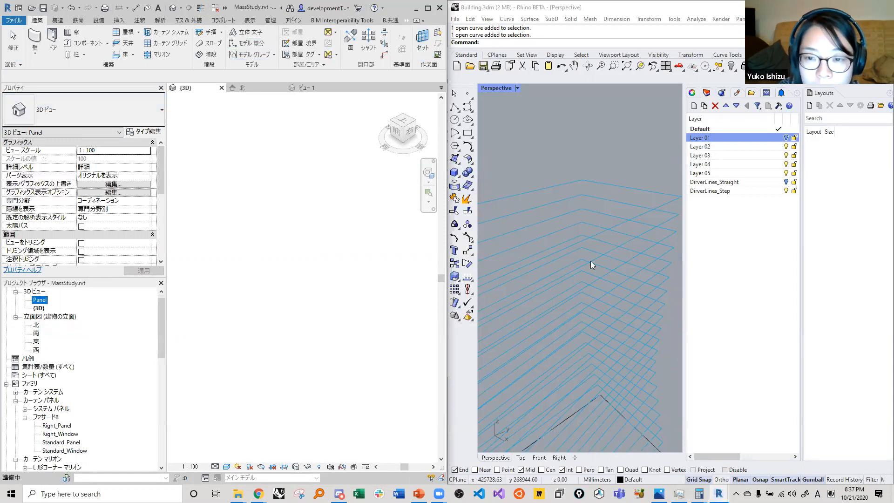
scroll(57, 386, "down", 2)
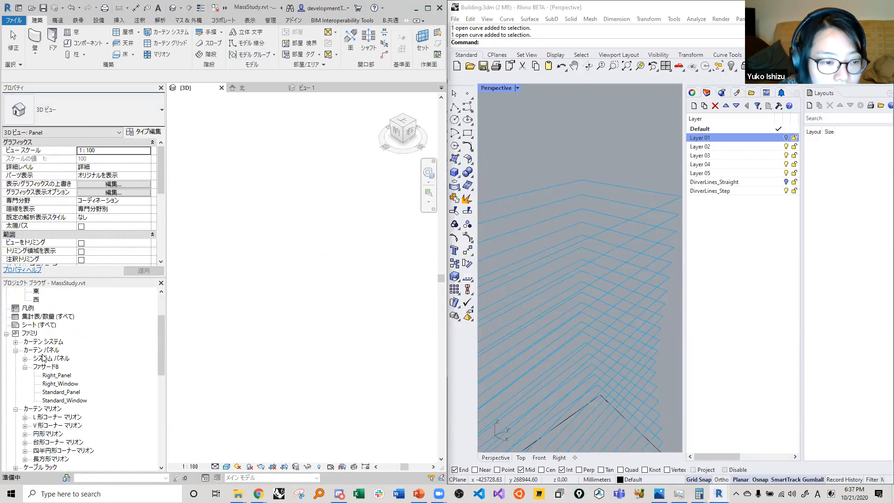
left_click(46, 367)
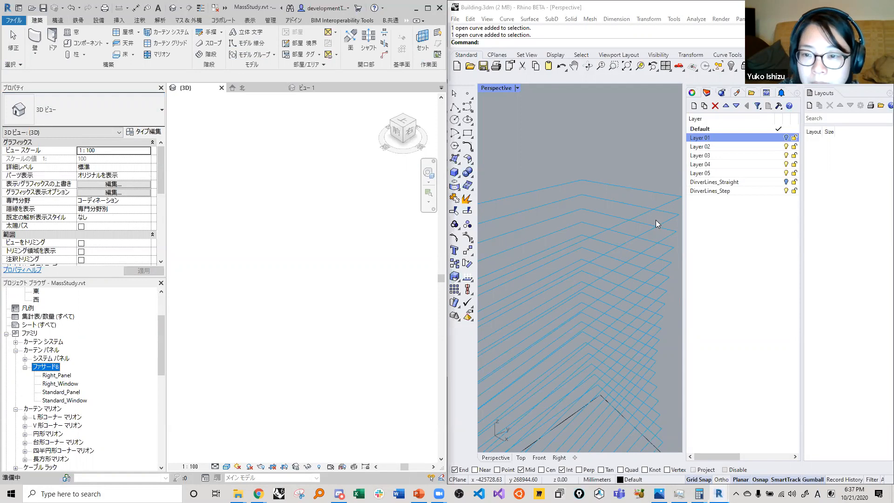
left_click(219, 134)
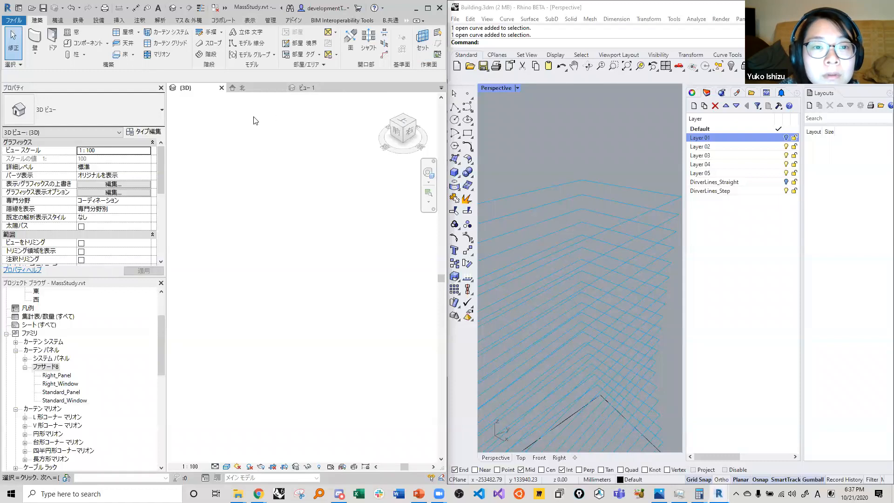
Open the north elevation (北) and draw a horizontal level line in the empty view.
scroll(41, 315, "up", 3)
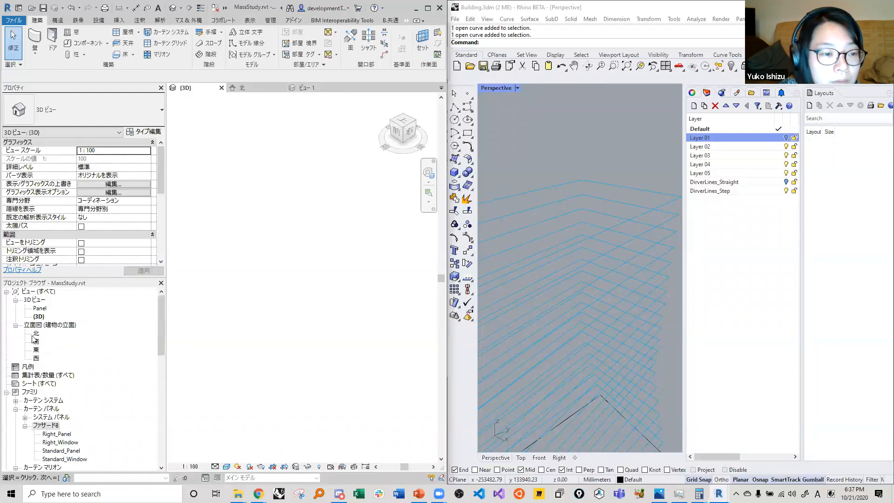
left_click(35, 334)
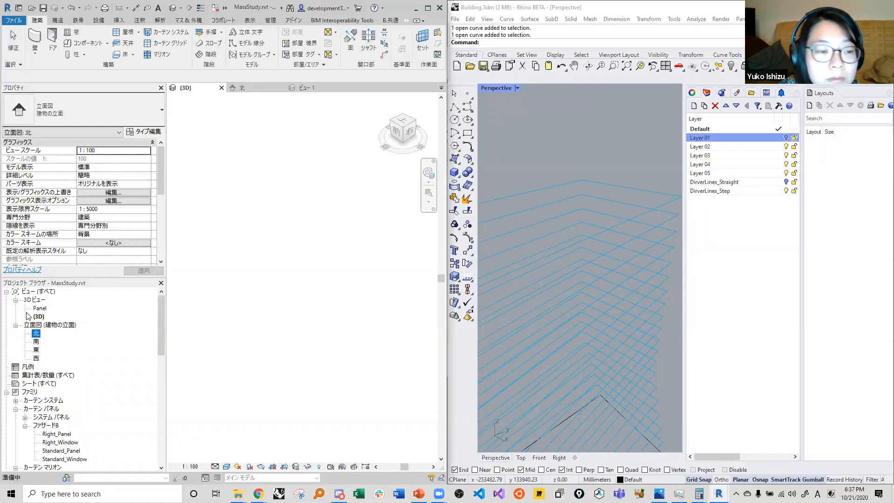
double_click(35, 333)
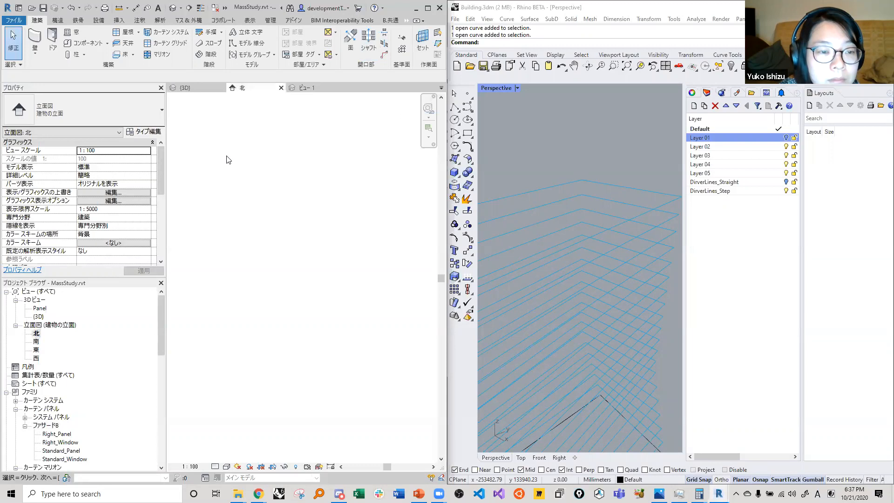
left_click(404, 38)
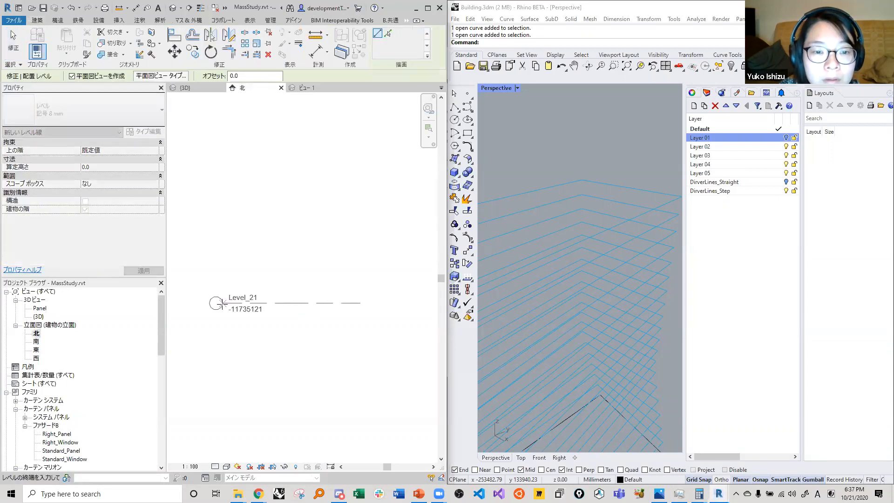
left_click(222, 303)
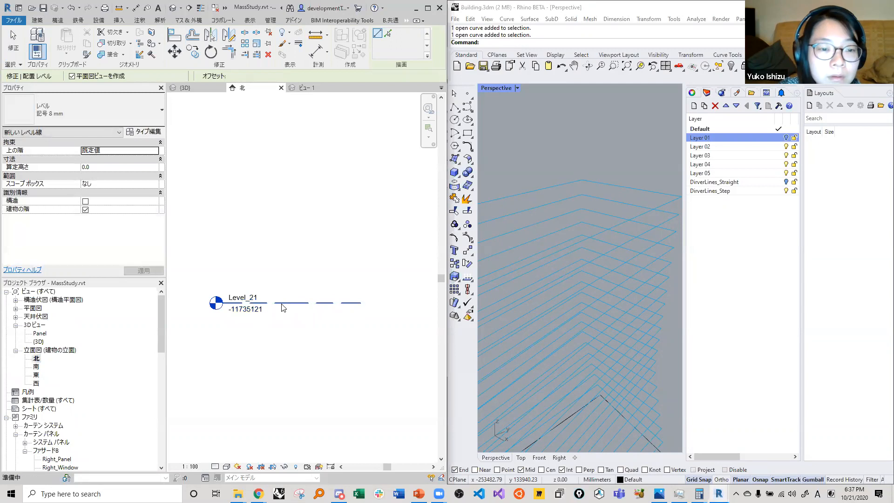
key("Escape")
key("Escape")
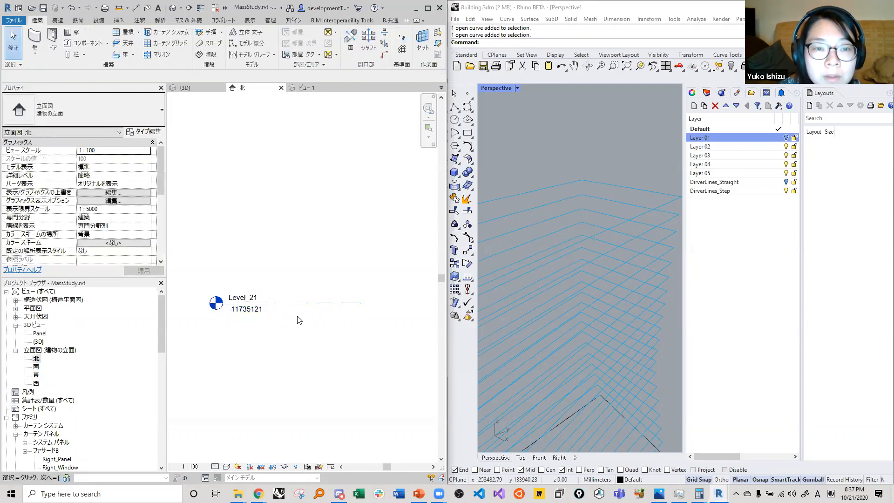
Open the Level_21 floor plan and draw a short horizontal curtain wall of type ファサードB_パネル_標準 between the elevation markers.
left_click(16, 308)
double_click(44, 317)
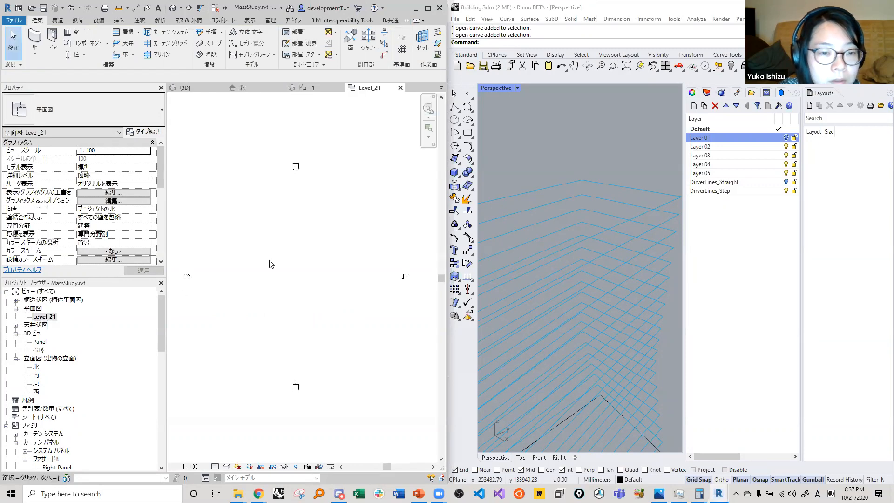
left_click(34, 47)
left_click(272, 295)
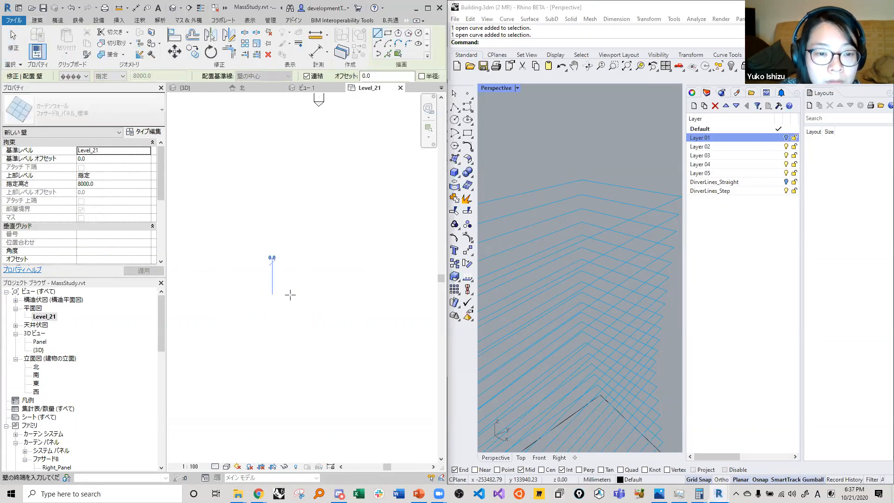
left_click(300, 294)
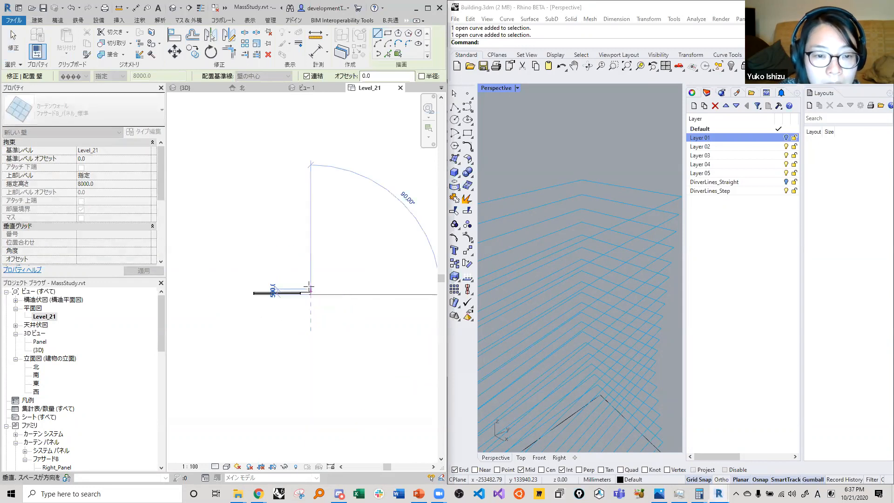
Draw a ファサードB_パネル_標準 curtain wall about 3400 mm long in the Level_21 plan, perpendicular to the existing wall from its right end.
key("Escape")
key("Escape")
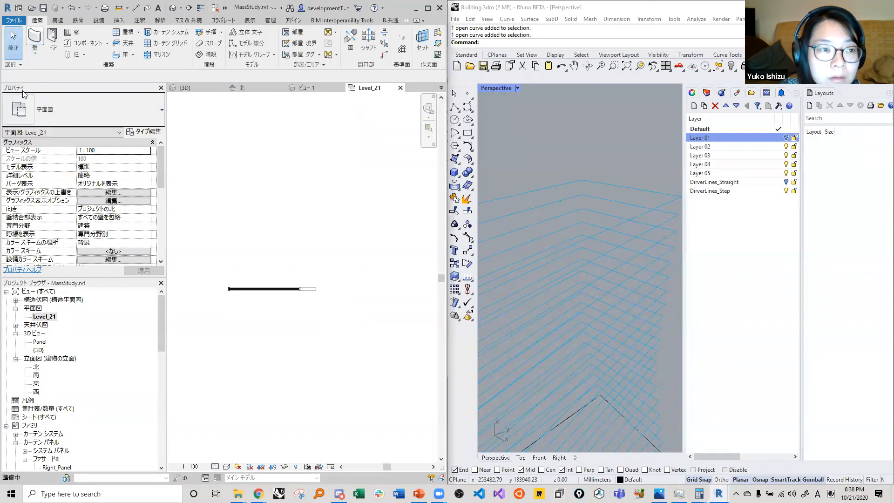
key("w")
key("a")
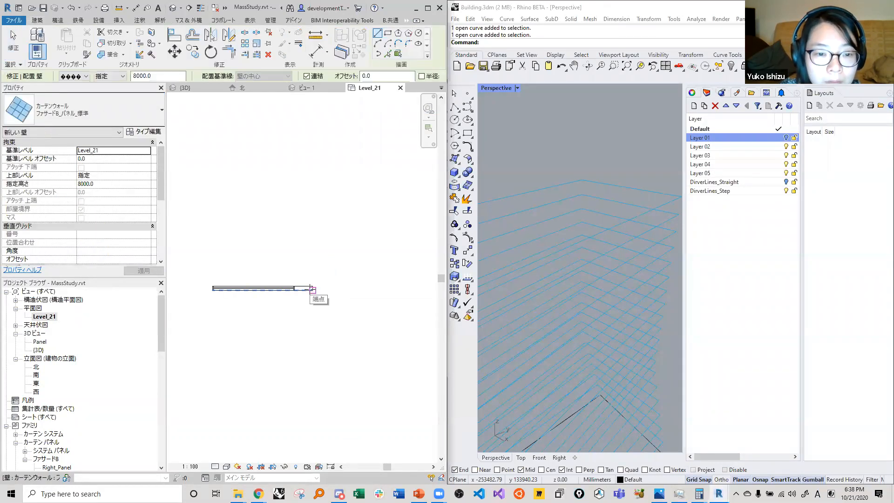
left_click(312, 289)
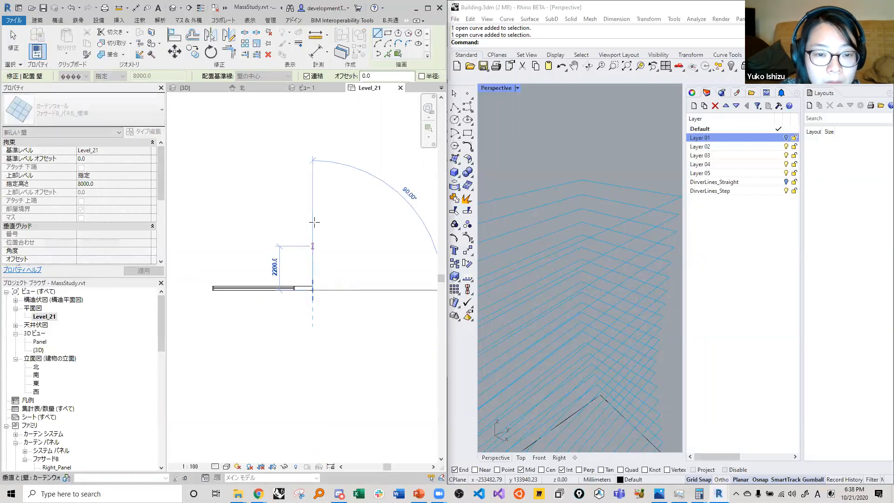
left_click(313, 222)
key("Escape")
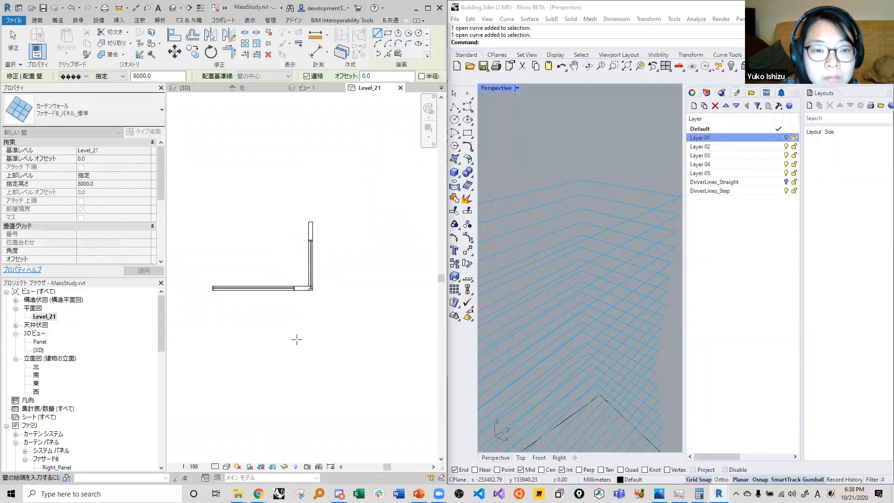
key("Escape")
Flip the exterior side of both the horizontal and the vertical curtain wall in the Level_21 plan.
scroll(242, 313, "up", 1)
scroll(242, 313, "up", 1)
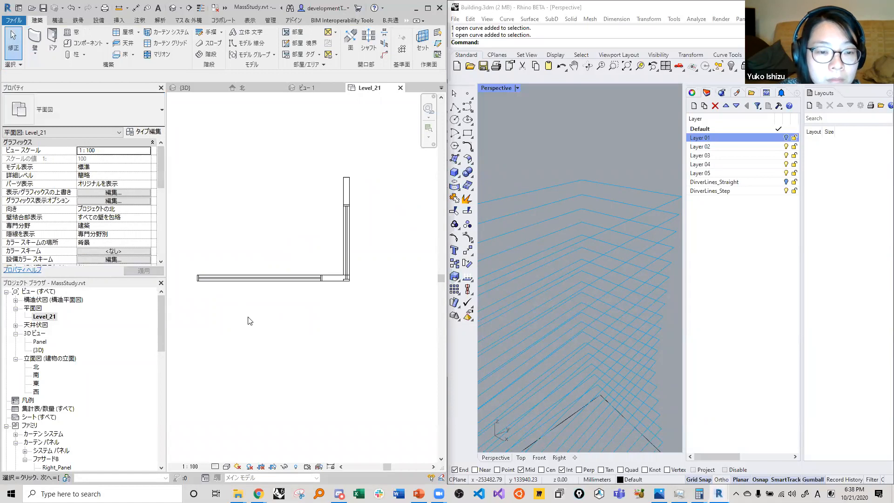
left_click(343, 282)
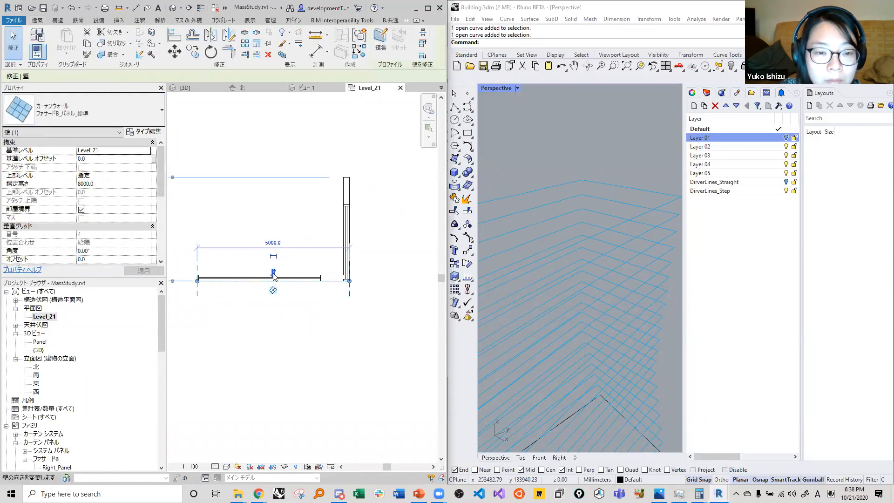
left_click(357, 233)
left_click(346, 233)
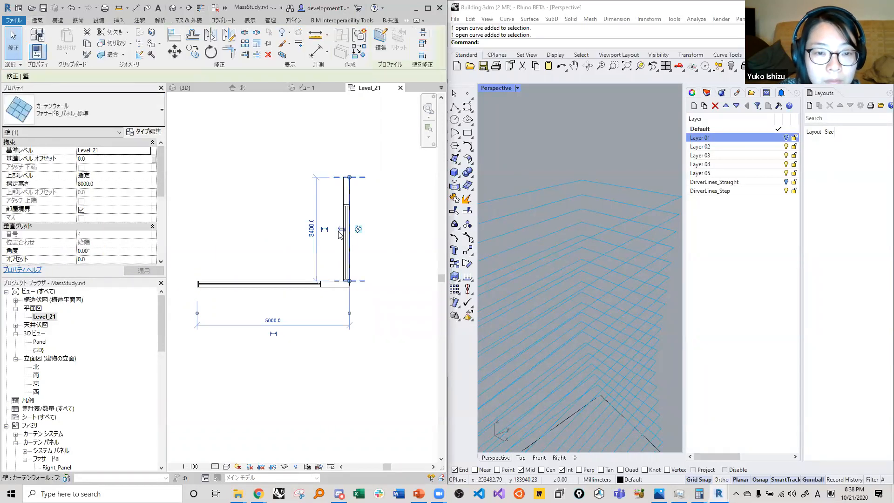
left_click(383, 287)
left_click(203, 282)
left_click(239, 177)
Try to isolate the two curtain walls in the {3D} view with a selection box.
scroll(287, 219, "down", 1)
left_click_drag(182, 160, 410, 337)
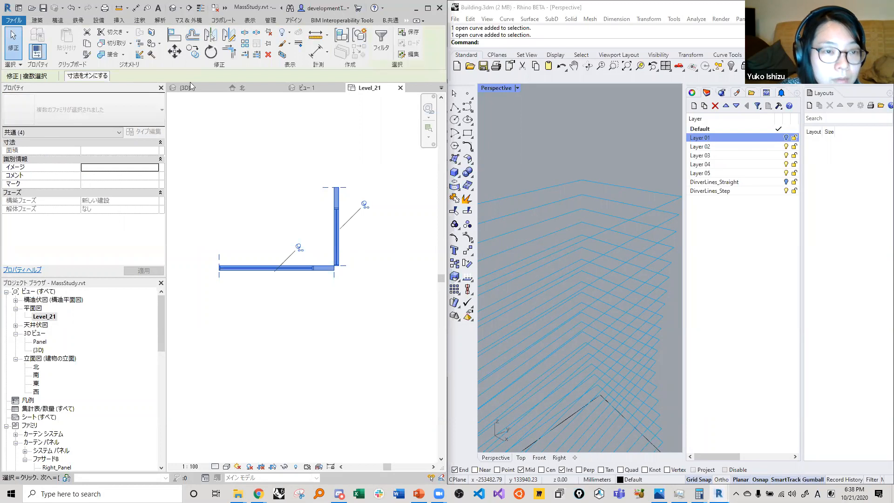
left_click(282, 55)
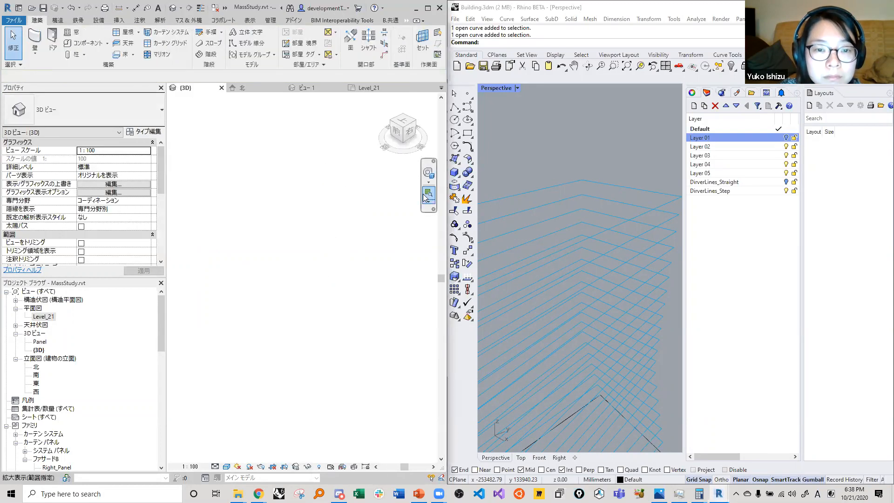
double_click(38, 350)
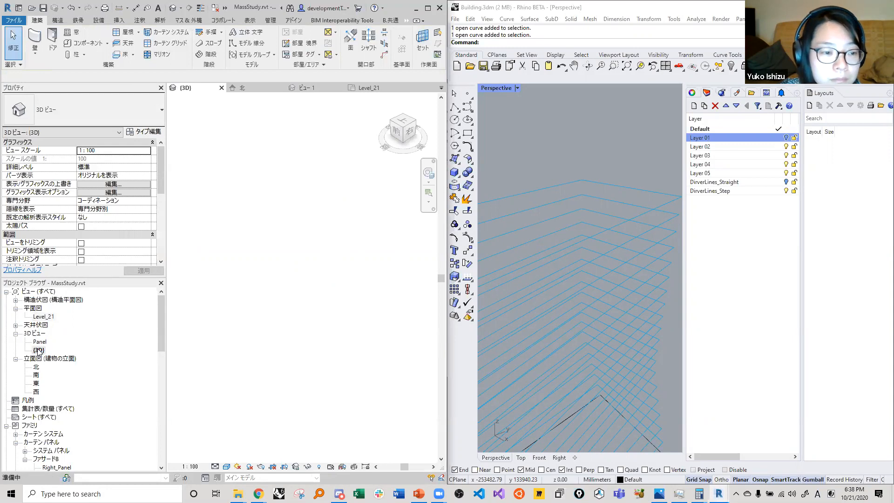
Return to the Level_21 plan, select both curtain walls and show them in 3D with a selection box.
double_click(46, 317)
left_click_drag(214, 166, 376, 319)
left_click_drag(173, 146, 368, 354)
left_click(37, 350)
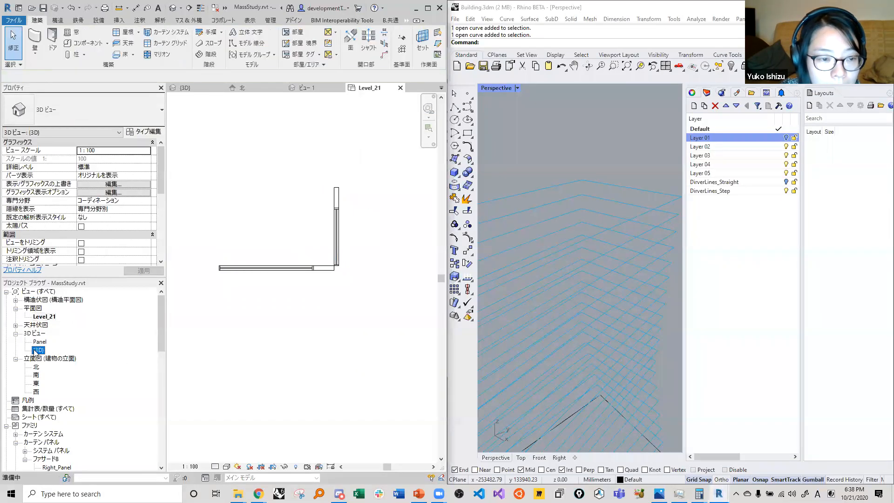
left_click_drag(199, 156, 371, 301)
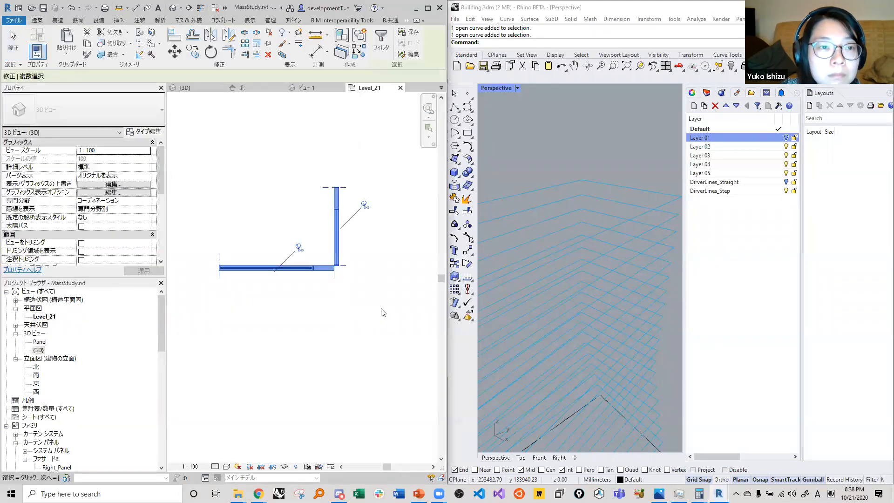
left_click(281, 55)
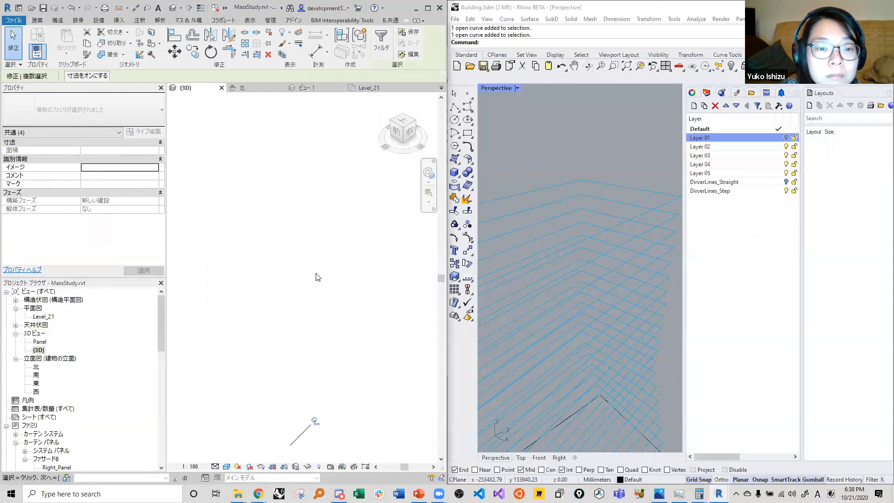
scroll(317, 387, "up", 10)
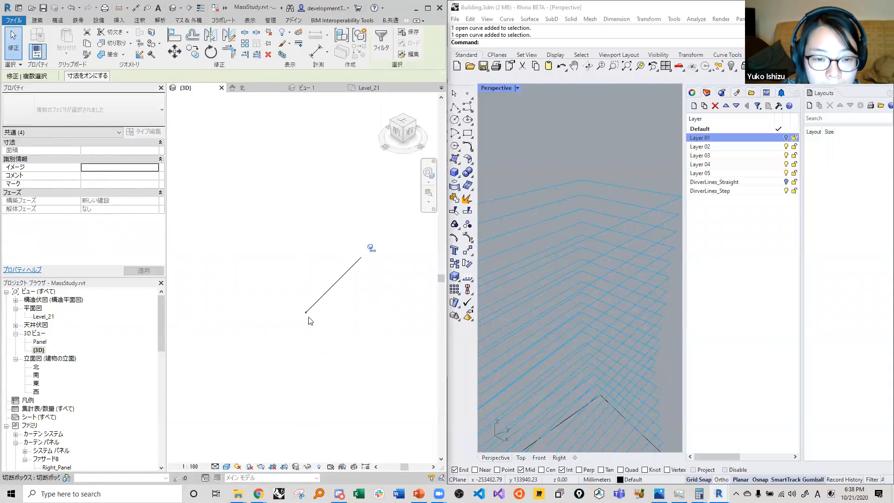
scroll(329, 308, "up", 9)
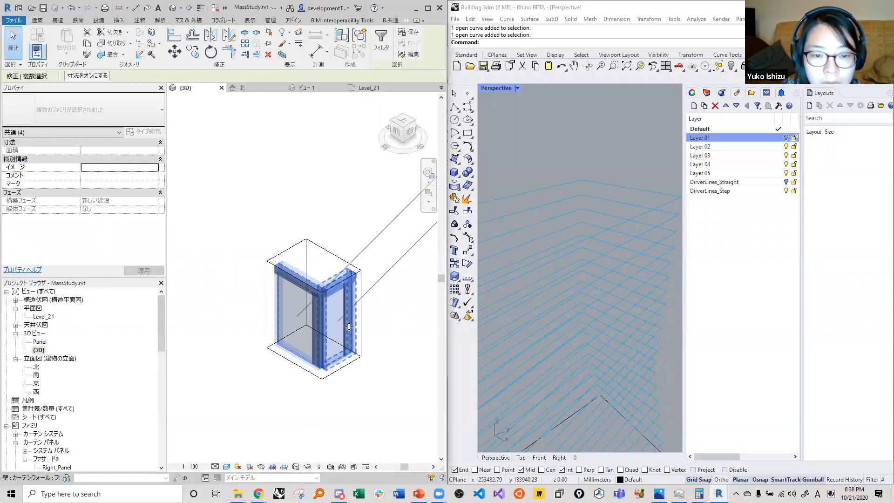
left_click(387, 393)
scroll(314, 424, "up", 1)
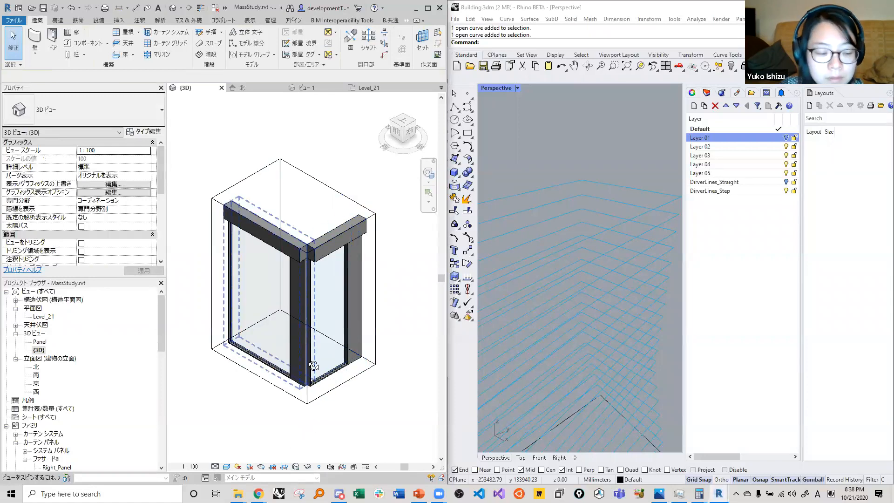
Undo the last change in the 3D view and clear the wall selection.
middle_click_drag(310, 361, 308, 346, "shift")
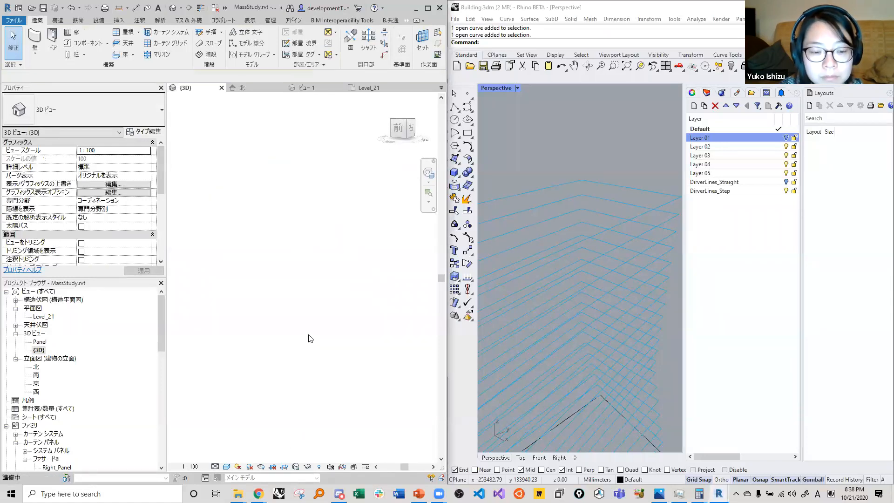
key("ctrl+z")
left_click(340, 353)
left_click(357, 397)
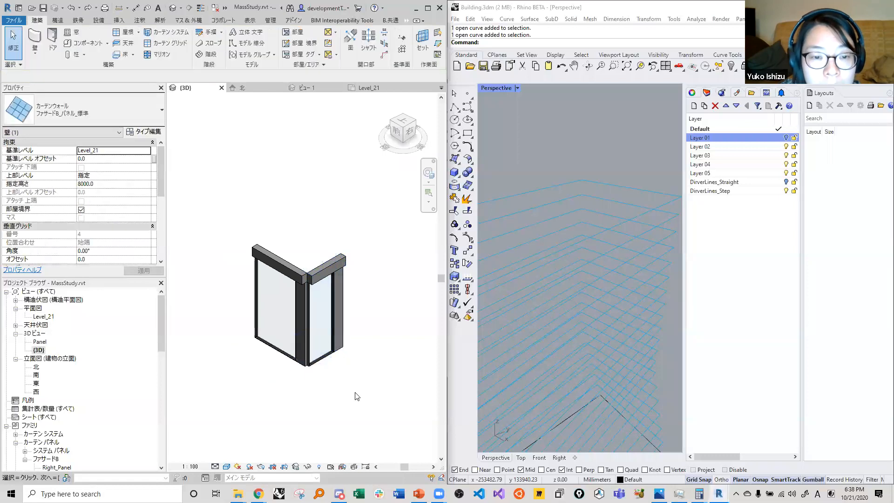
left_click(293, 358)
left_click(309, 376)
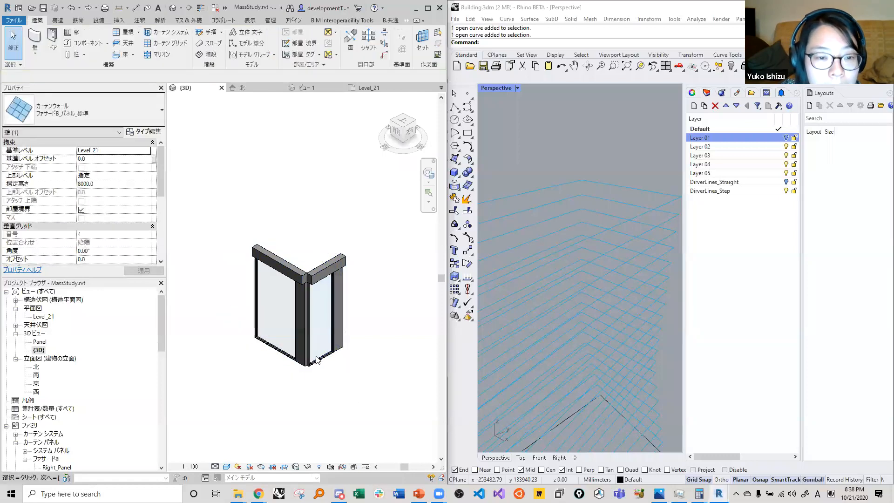
Open the type properties of the longer curtain wall, type ファサードB_パネル_標準, and choose ファサードB : Standard_Panel as its curtain panel.
left_click(288, 331)
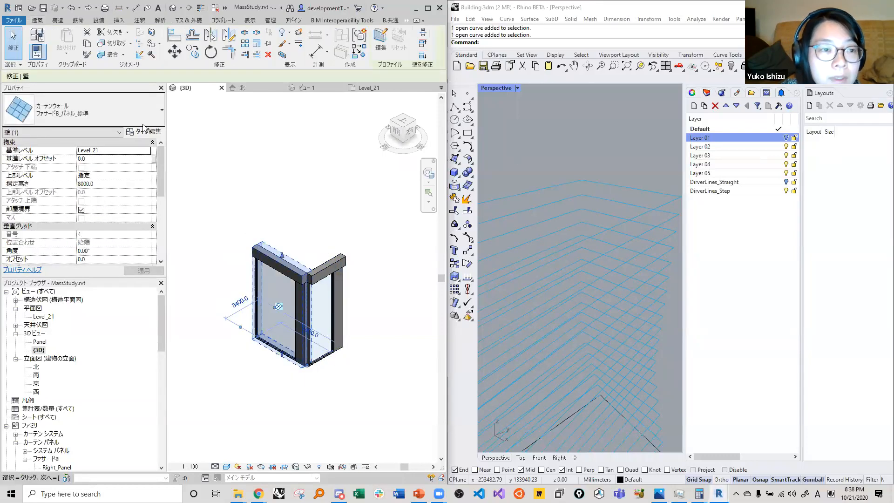
left_click(105, 107)
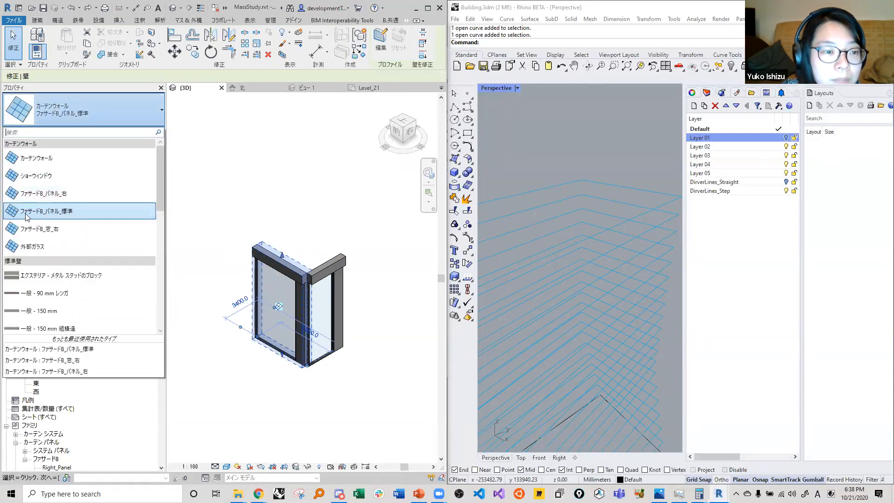
left_click(63, 210)
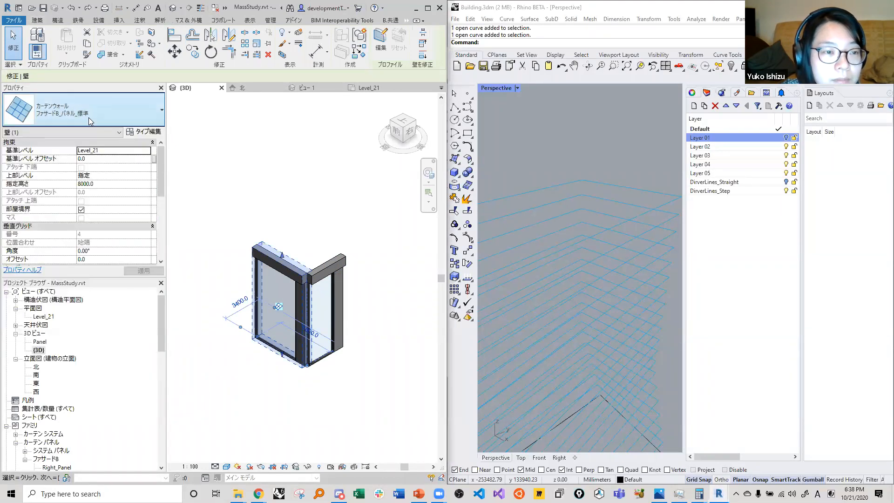
left_click(142, 132)
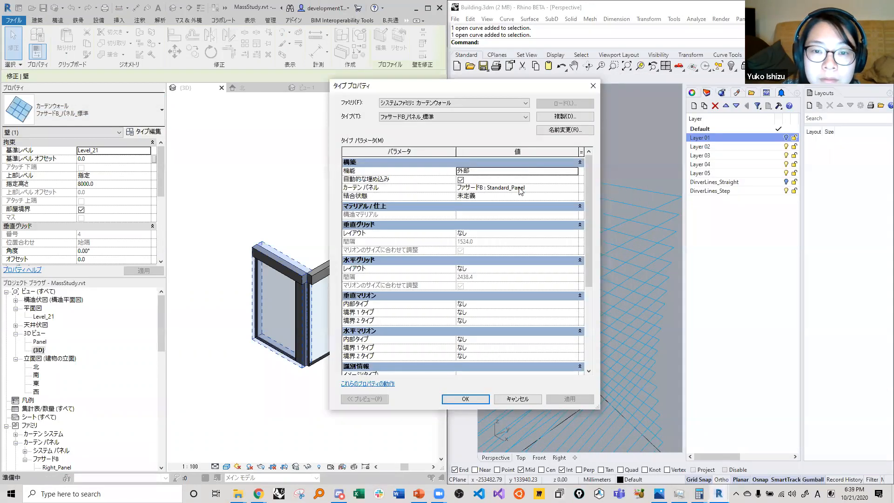
left_click(521, 187)
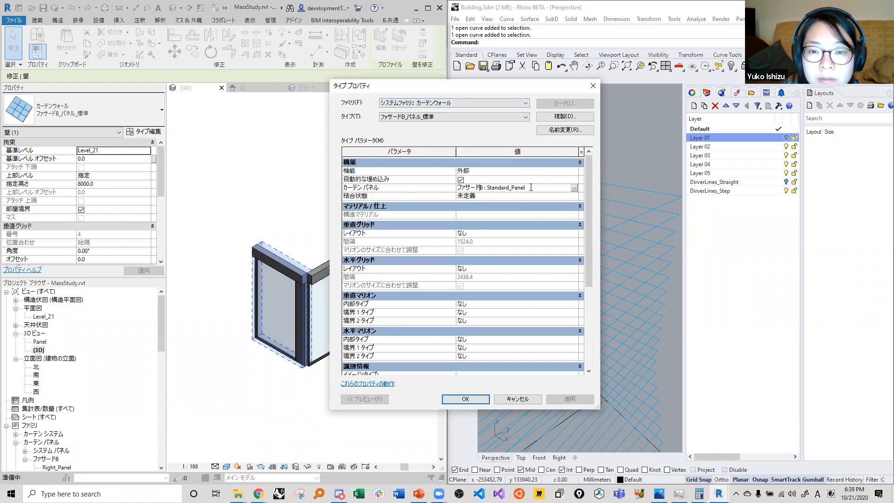
left_click(574, 188)
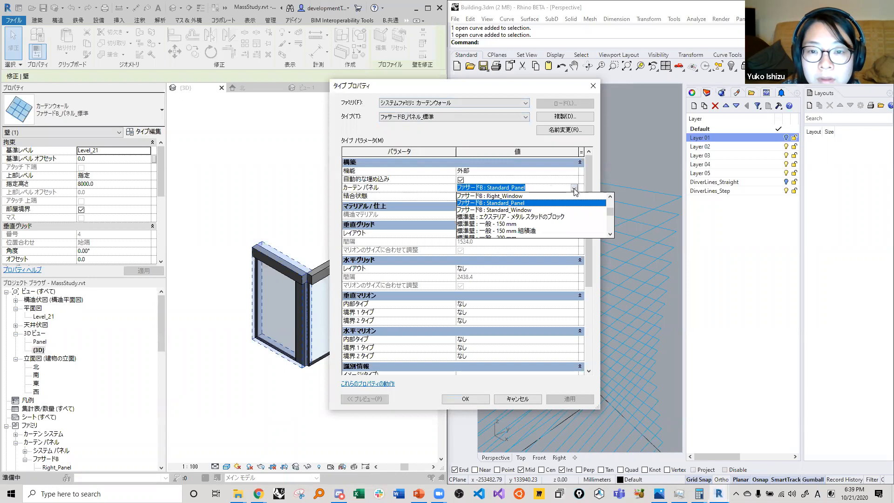
left_click(506, 204)
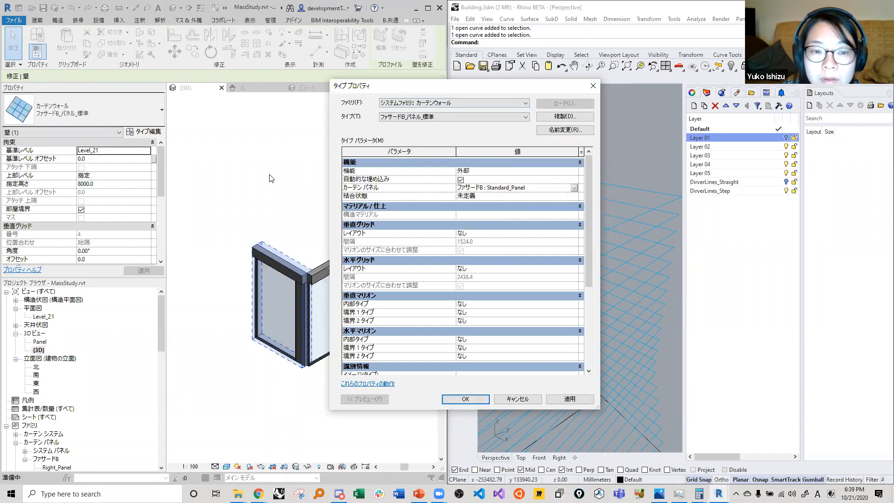
Compare the curtain panels assigned to the types ファサードB_パネル_右 and ファサードB_パネル_標準.
left_click(483, 118)
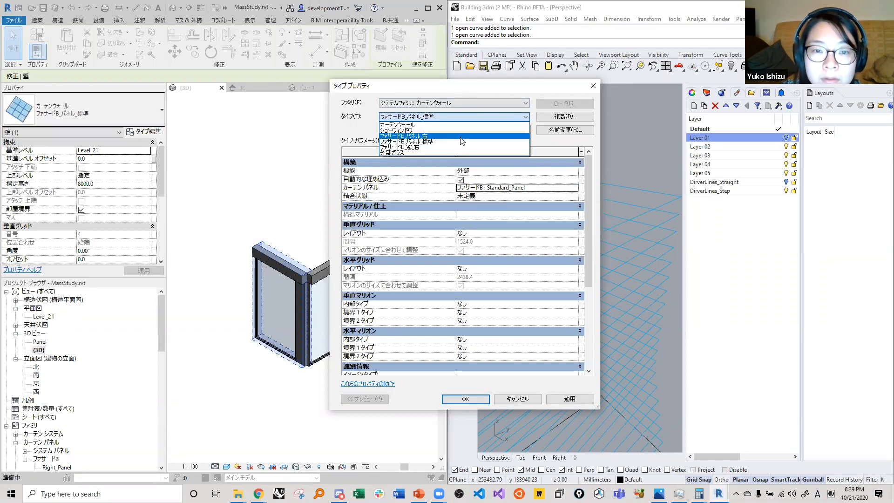
left_click(462, 135)
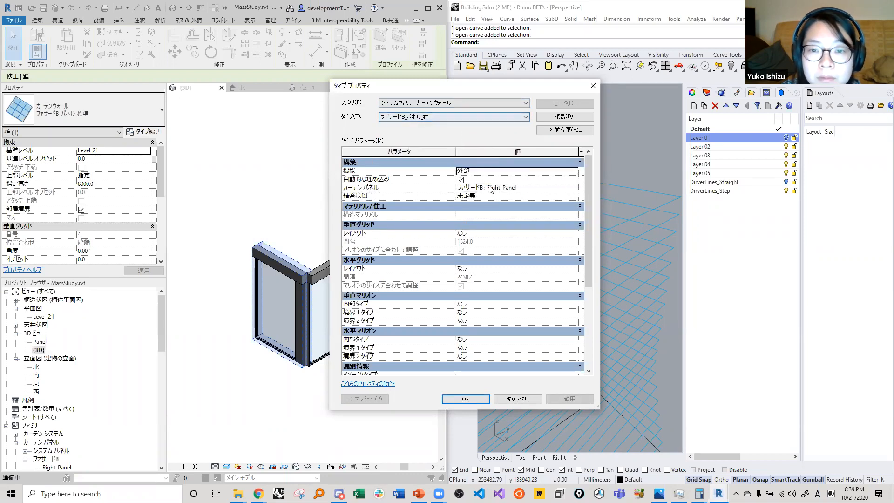
left_click(421, 116)
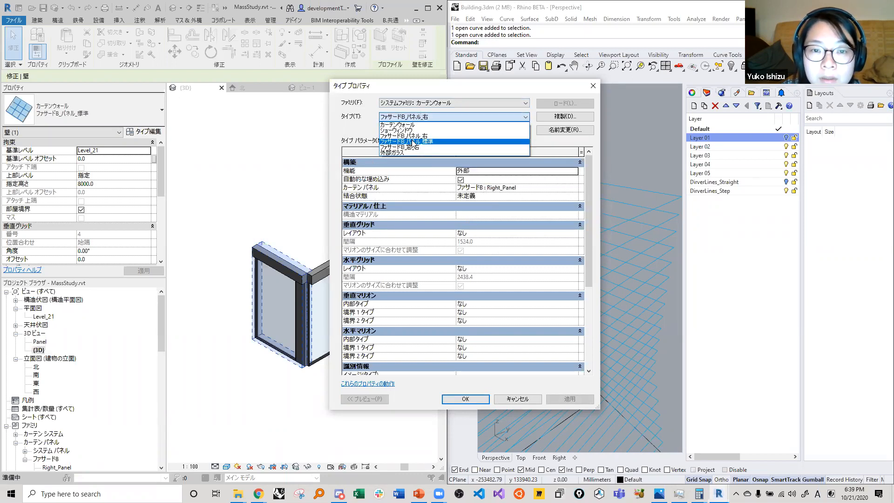
left_click(419, 127)
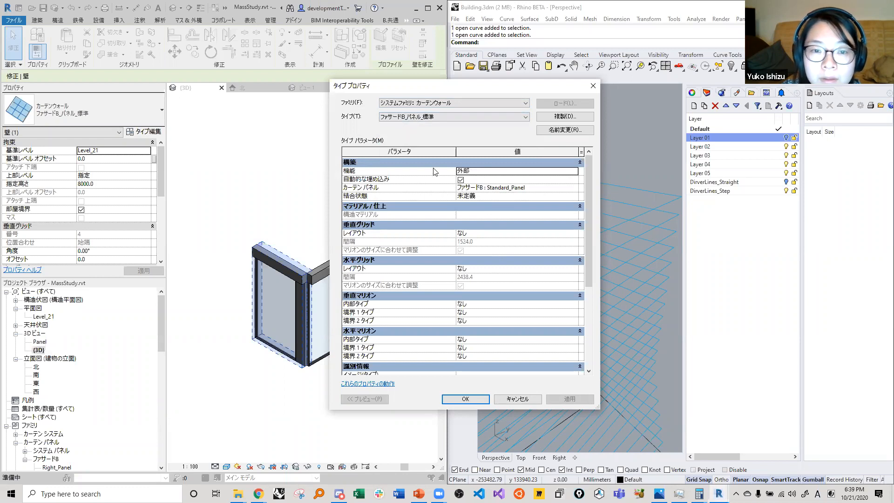
left_click(414, 118)
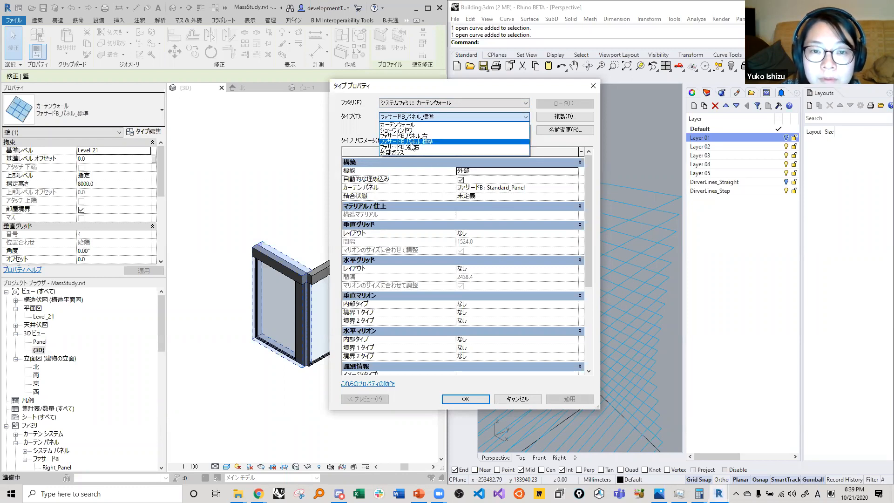
left_click(412, 143)
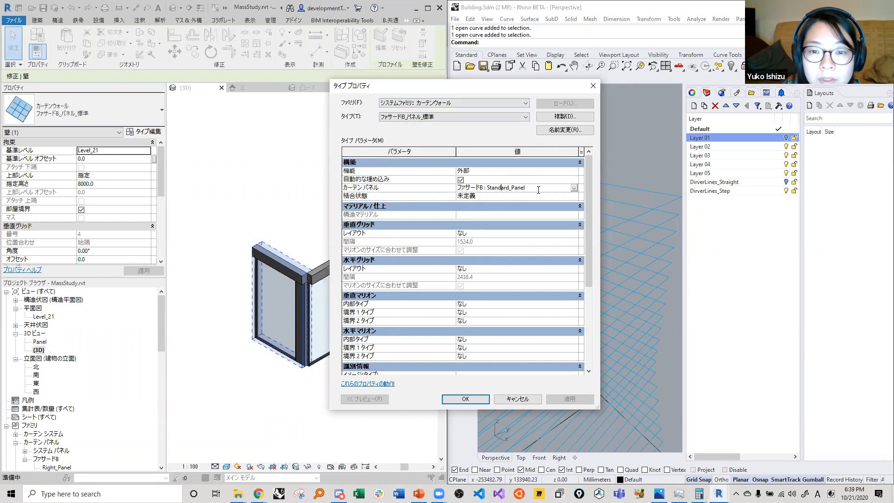
Switch the longer curtain wall to type ファサードB_パネル_右 and reselect it in the 3D view.
left_click(466, 118)
left_click(466, 123)
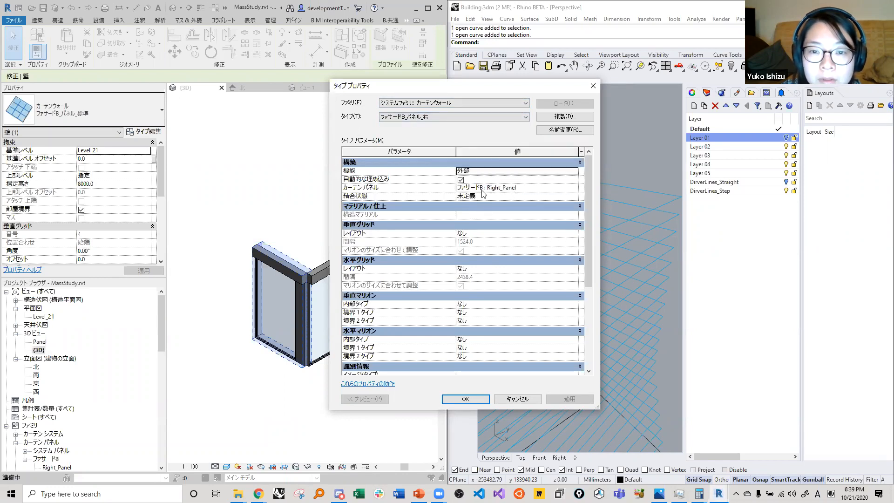
left_click(488, 401)
scroll(241, 295, "up", 3)
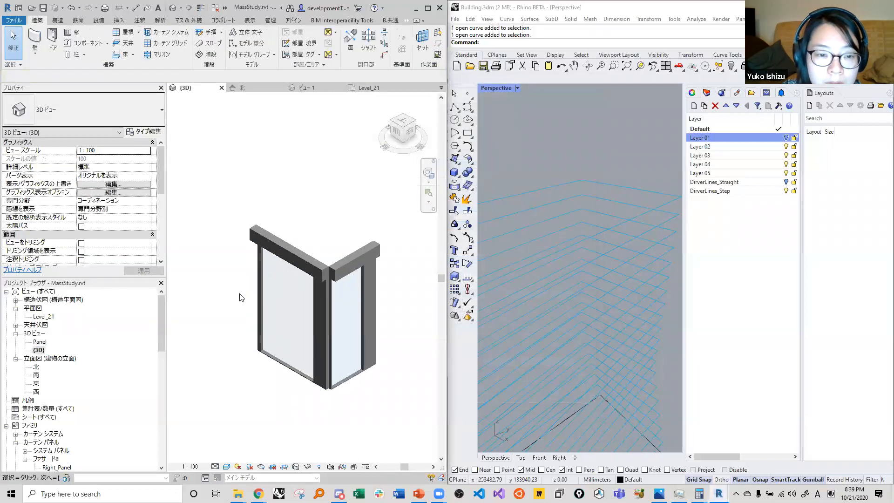
left_click(314, 249)
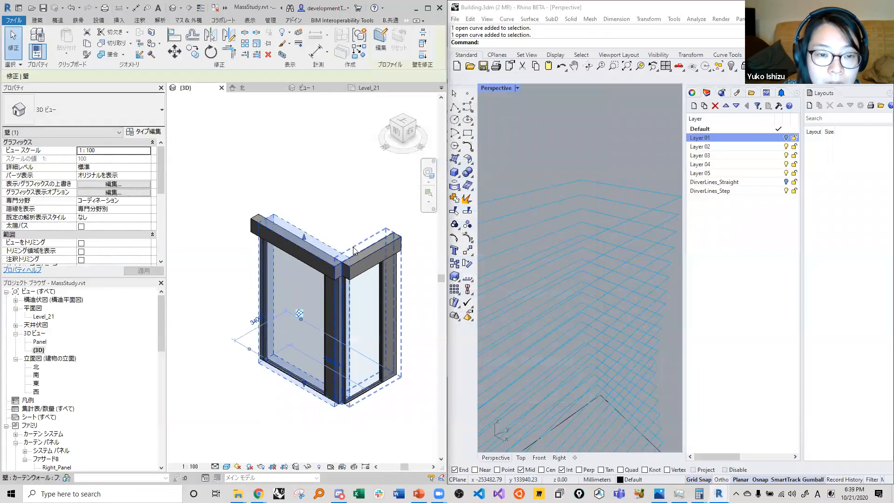
Examine how the two curtain walls meet at the corner and which type each wall uses.
left_click(304, 244)
middle_click_drag(305, 245, 311, 371, "shift")
left_click(376, 228)
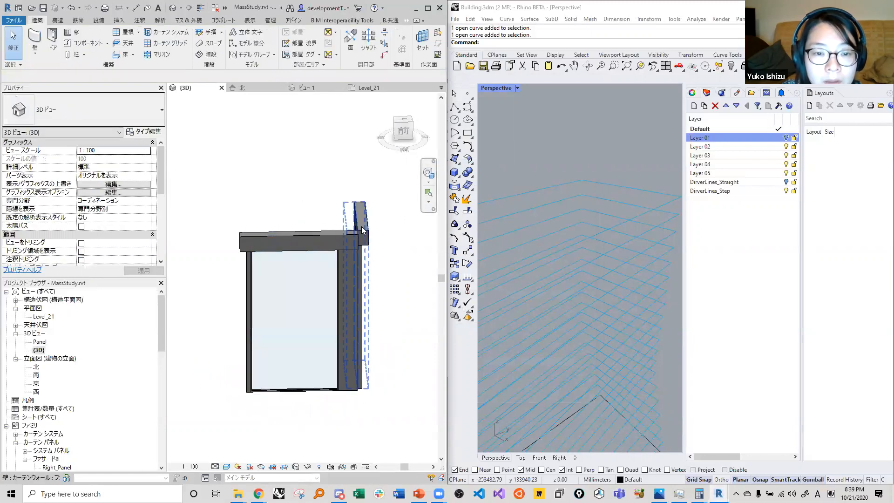
left_click(298, 238)
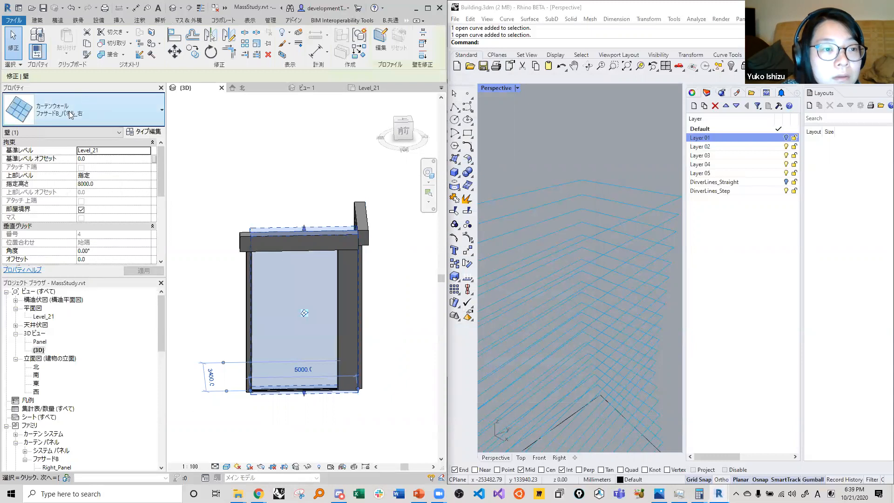
left_click(365, 370)
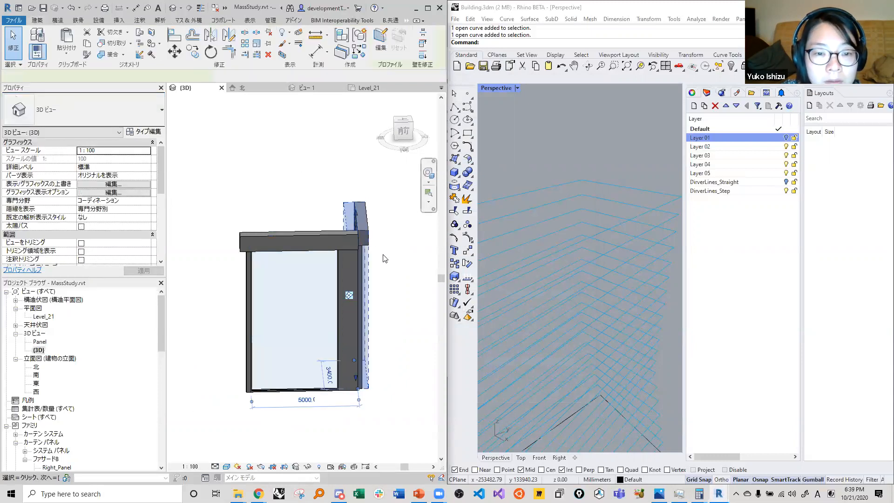
middle_click_drag(264, 257, 341, 269)
middle_click_drag(311, 238, 332, 300, "shift")
scroll(315, 283, "up", 2)
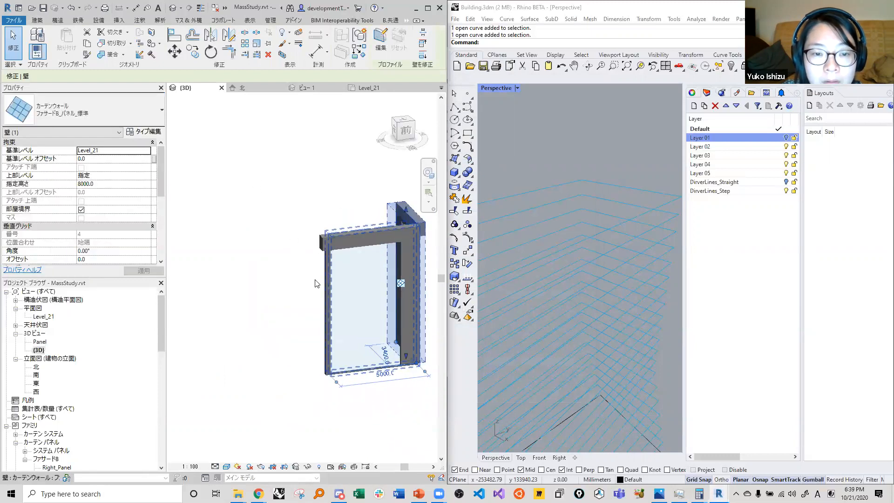
scroll(359, 261, "up", 3)
middle_click_drag(334, 237, 311, 232, "shift")
scroll(233, 203, "down", 1)
left_click(227, 253)
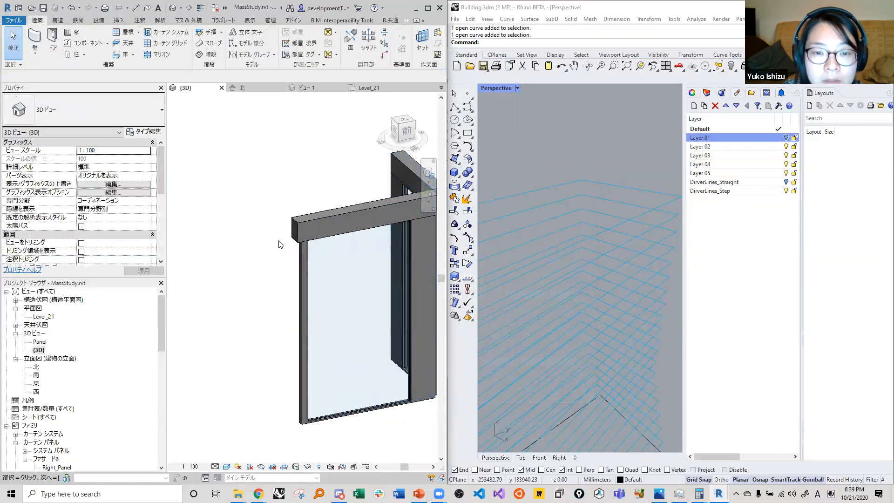
Inspect the free end of the longer curtain wall and view the shorter wall's panel from the same side.
left_click(300, 242)
scroll(340, 239, "up", 3)
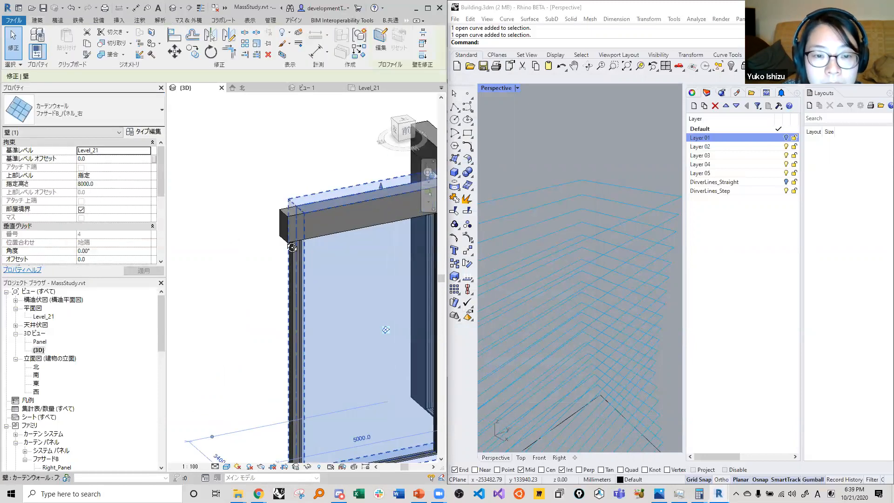
scroll(329, 309, "down", 3)
middle_click_drag(329, 308, 299, 349, "shift")
left_click(272, 387)
middle_click_drag(272, 387, 354, 338, "shift")
left_click(368, 353)
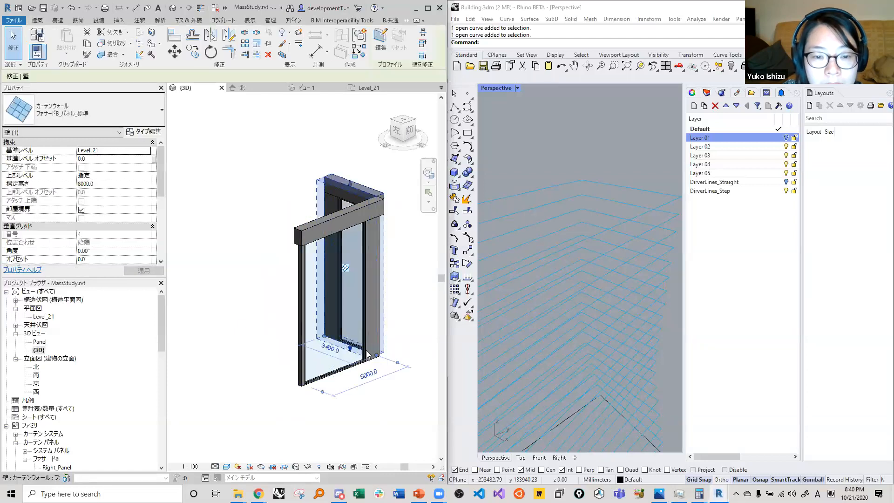
left_click(385, 393)
In the 3D view, try a ファサードB_パネル_標準 curtain wall about 5900 mm long from the longer wall's free end, and delete it.
left_click(41, 41)
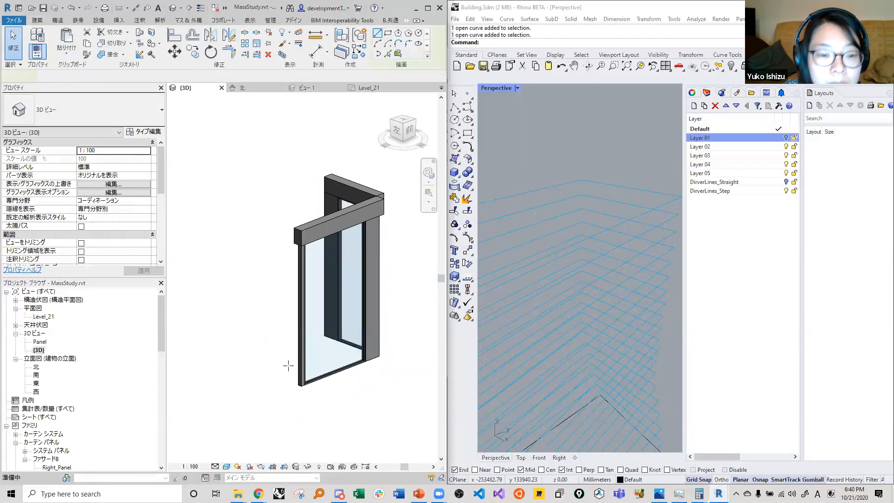
left_click(300, 386)
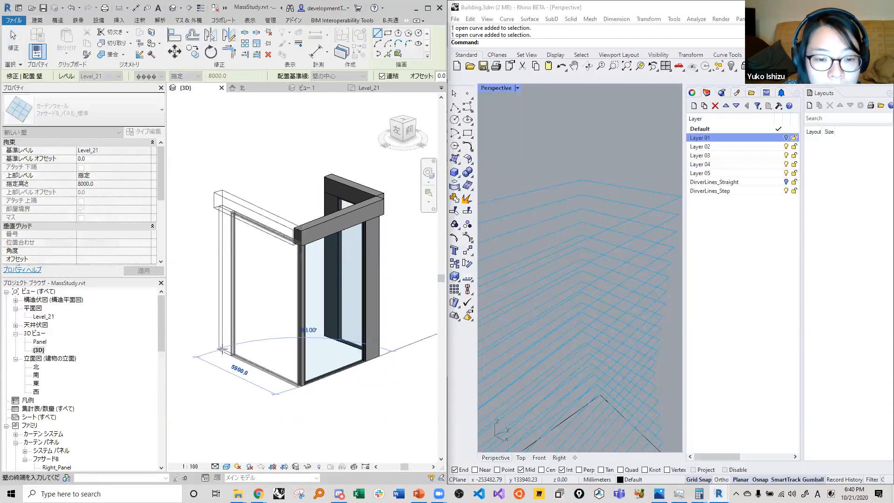
left_click(222, 350)
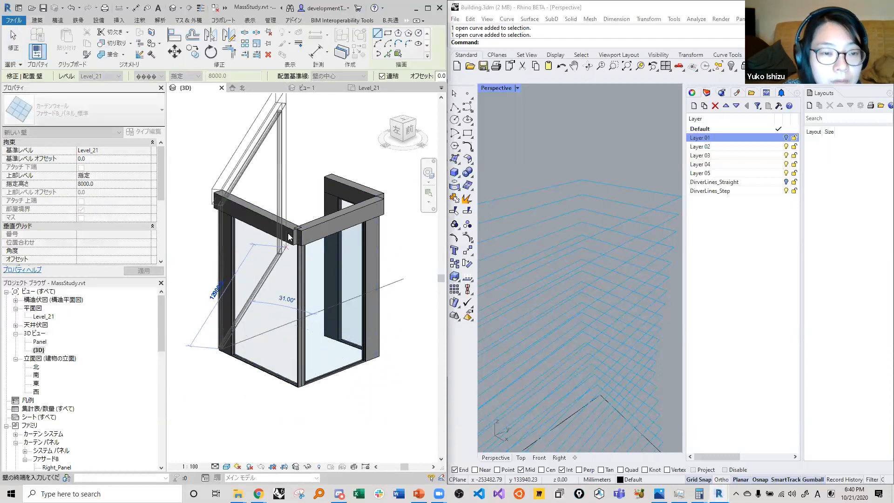
key("Escape")
key("Escape")
left_click(286, 215)
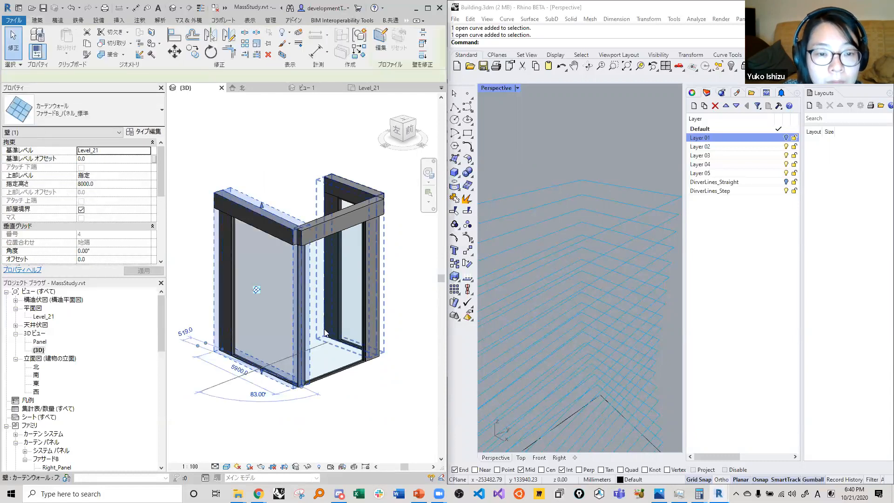
scroll(302, 379, "up", 2)
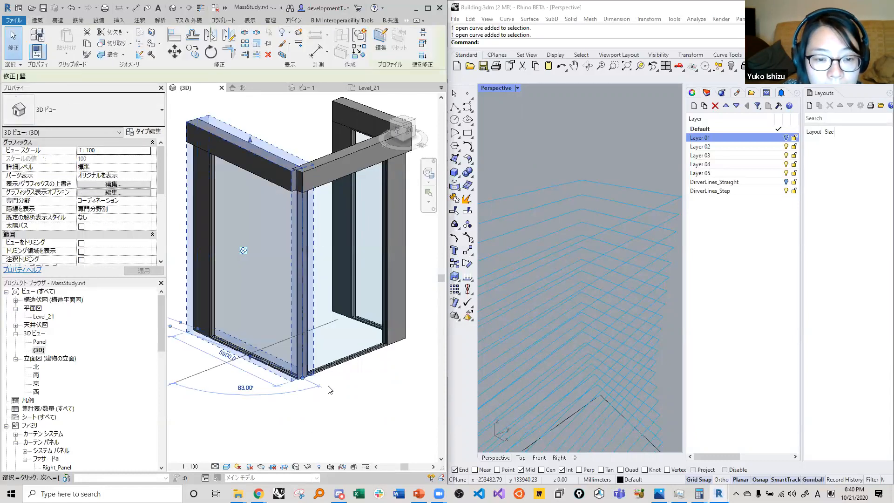
key("Delete")
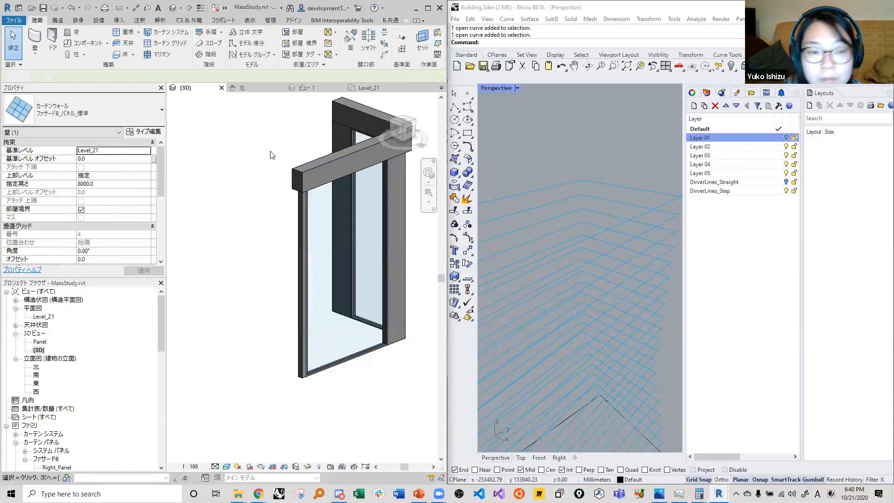
In the Level_21 plan, draw a ファサードB_パネル_標準 curtain wall about 3800 mm long, perpendicular to the longer wall at its free end.
double_click(41, 317)
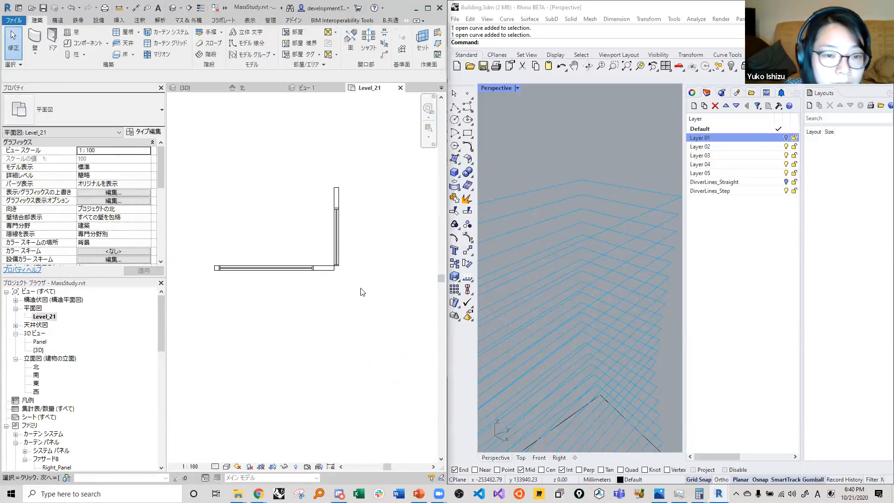
scroll(206, 275, "up", 3)
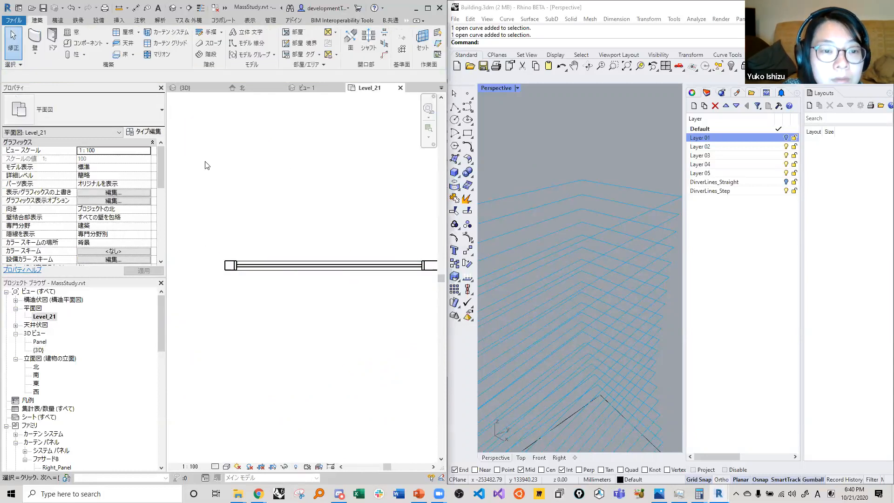
left_click(36, 40)
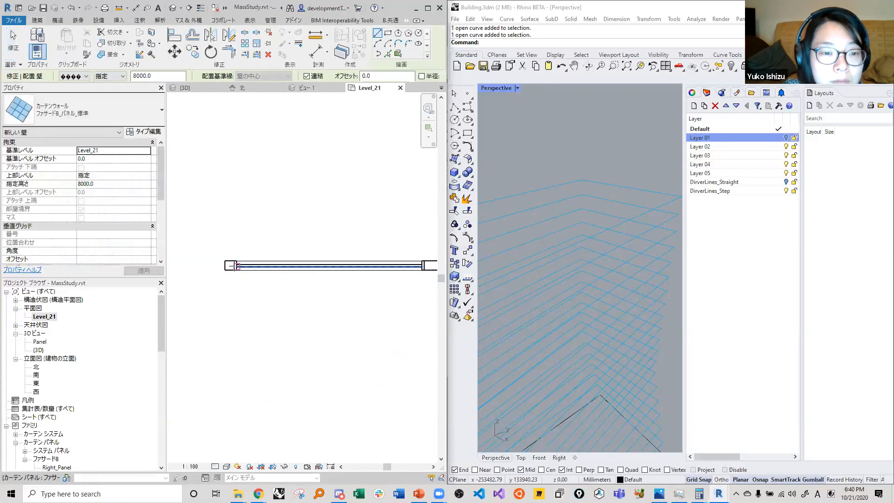
scroll(234, 282, "up", 1)
left_click(234, 266)
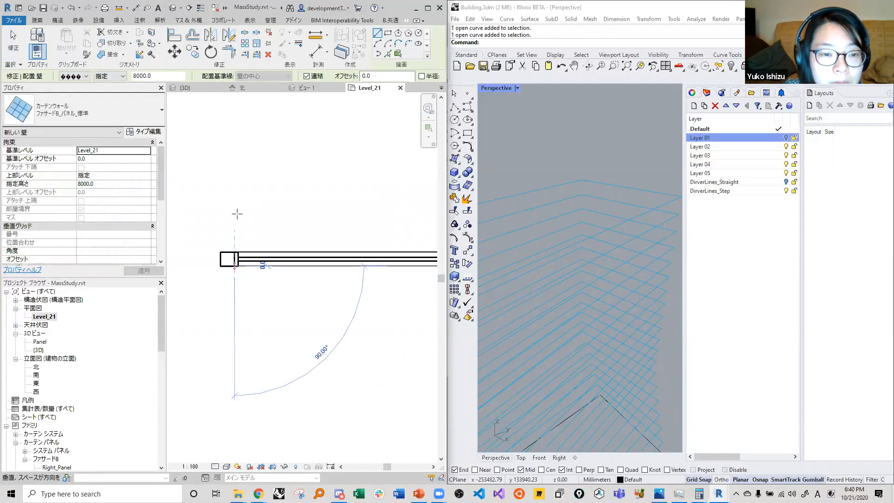
scroll(229, 193, "down", 1)
scroll(228, 194, "down", 2)
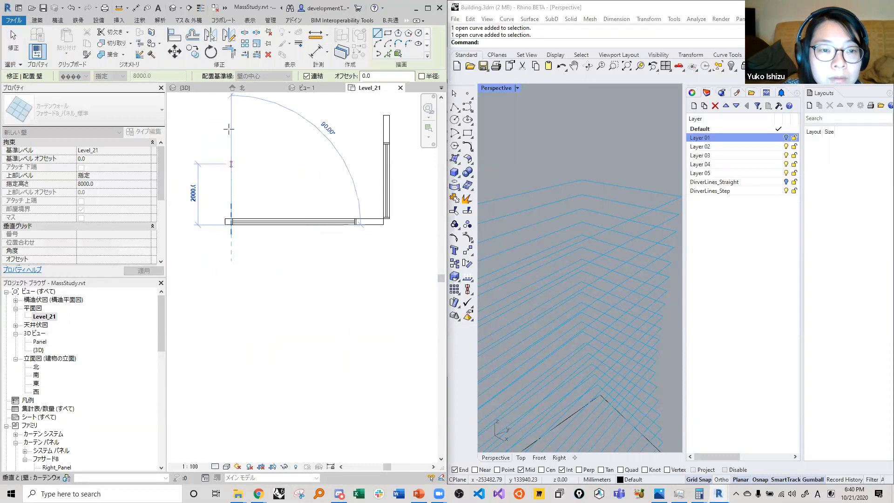
left_click(232, 117)
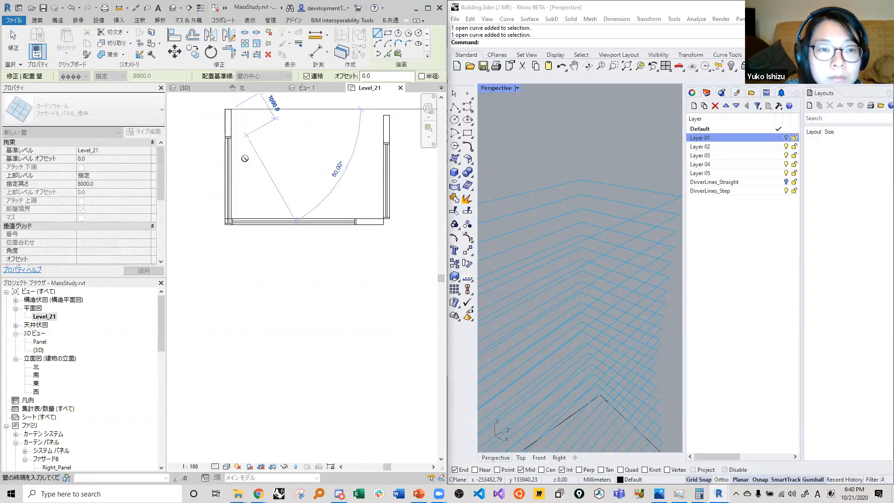
key("Escape")
key("Escape")
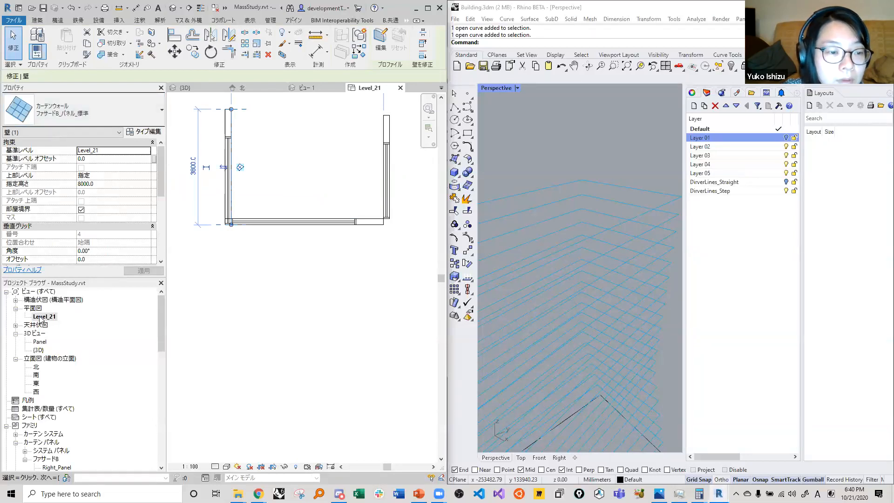
Examine the new curtain wall's corner with the longer wall in the 3D view, checking both walls' types.
double_click(38, 349)
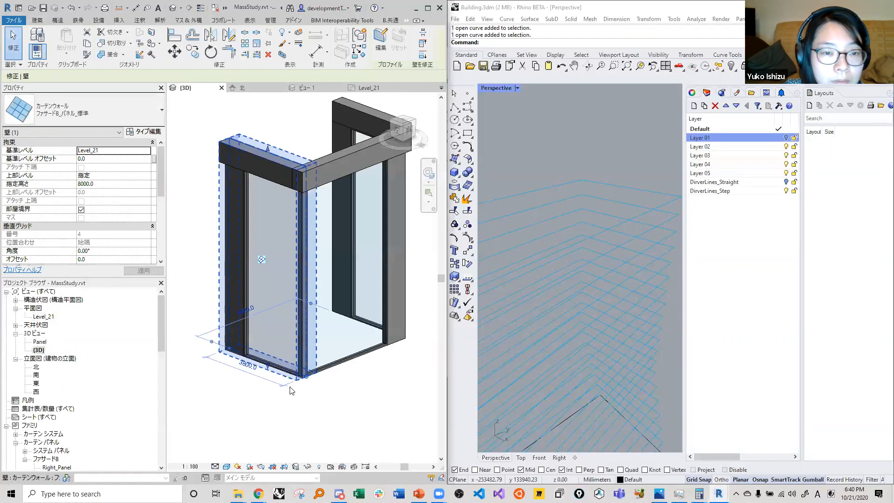
left_click(272, 164)
left_click(355, 405)
scroll(292, 172, "up", 3)
scroll(333, 149, "down", 5)
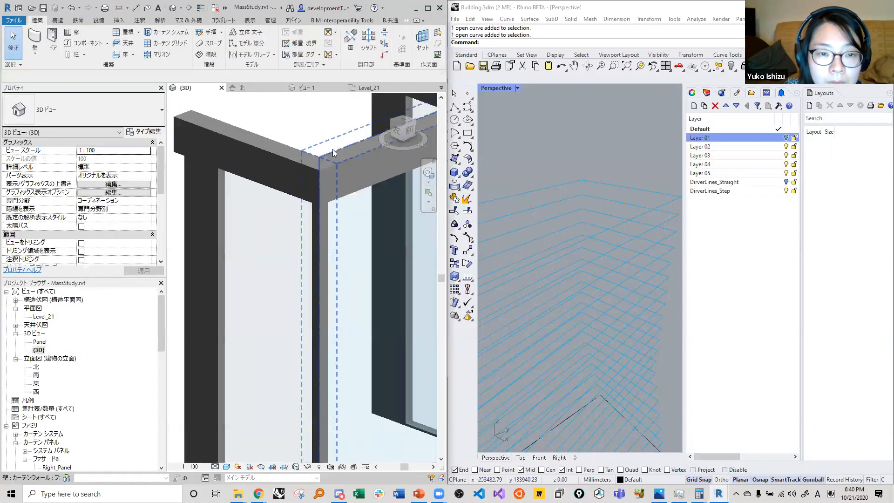
left_click(295, 161)
middle_click_drag(356, 409, 401, 191, "shift")
left_click(356, 162)
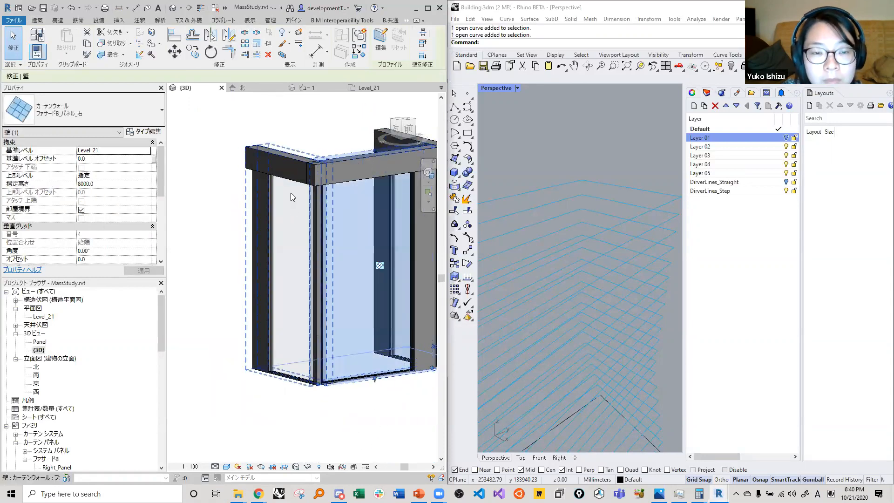
left_click(256, 156)
middle_click_drag(255, 186, 352, 374, "shift")
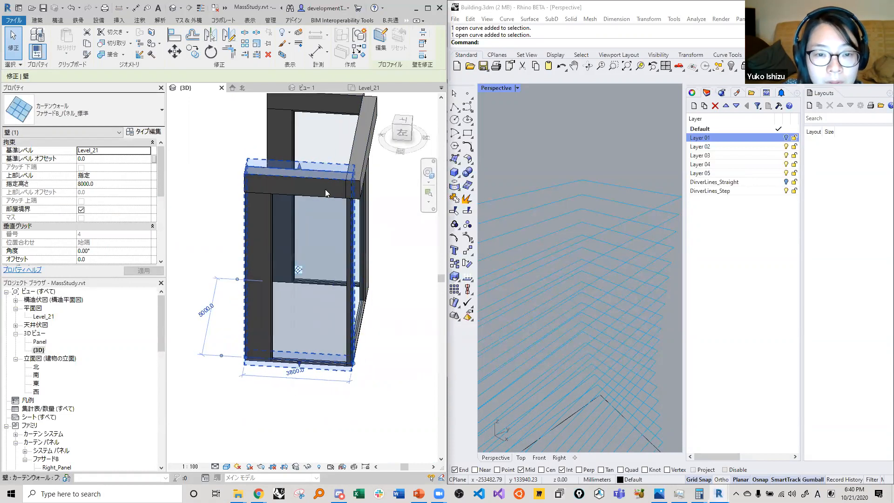
Shorten the new curtain wall to about 3600 mm by moving its end at the corner with the longer wall.
key("Escape")
left_click(334, 176)
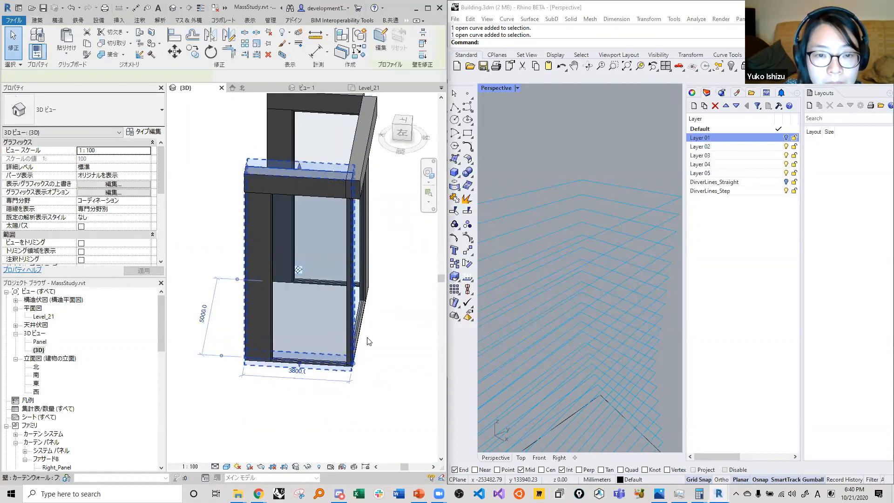
scroll(362, 385, "up", 1)
left_click_drag(347, 357, 342, 356)
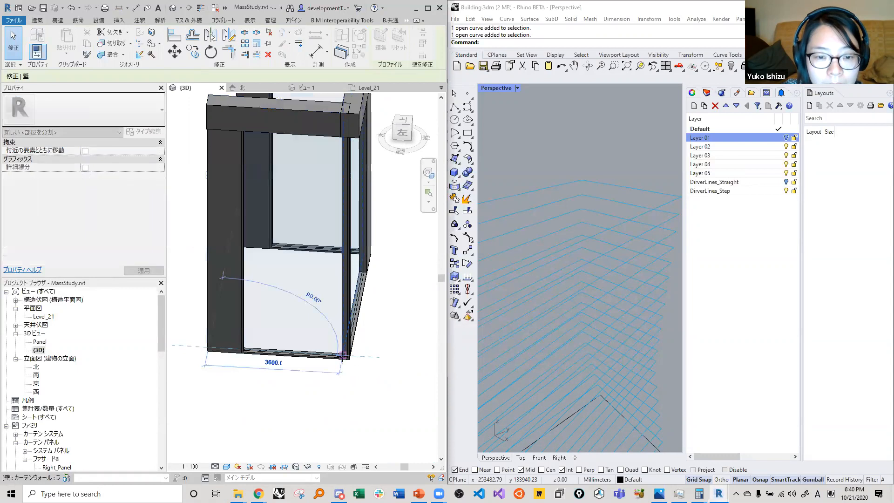
key("Escape")
Examine the adjusted corner from below and above, and compare the types of the new wall and the longer wall.
middle_click_drag(314, 374, 309, 169, "shift")
scroll(326, 145, "up", 5)
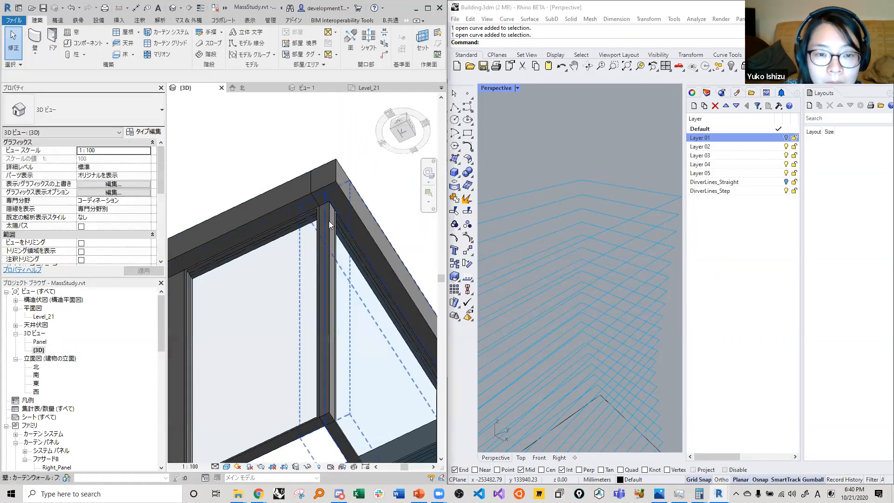
middle_click_drag(327, 212, 327, 233, "shift")
scroll(262, 201, "down", 6)
middle_click_drag(259, 204, 275, 212, "shift")
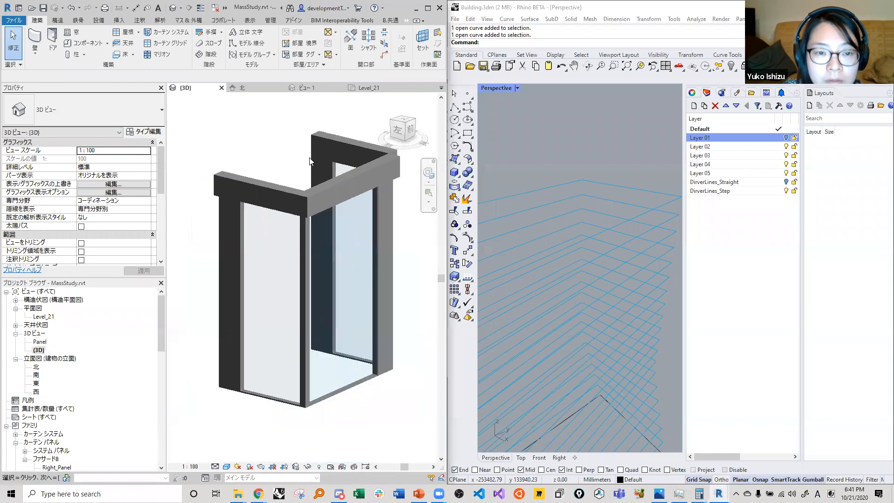
scroll(289, 204, "up", 2)
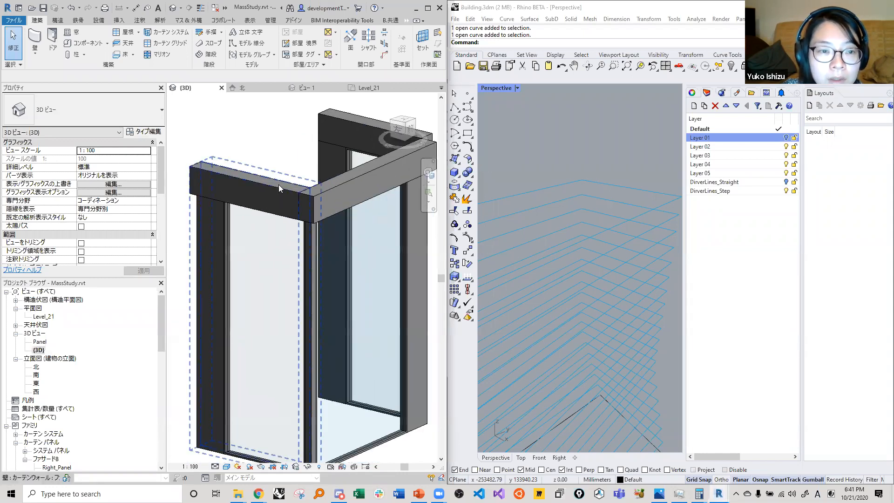
left_click(279, 184)
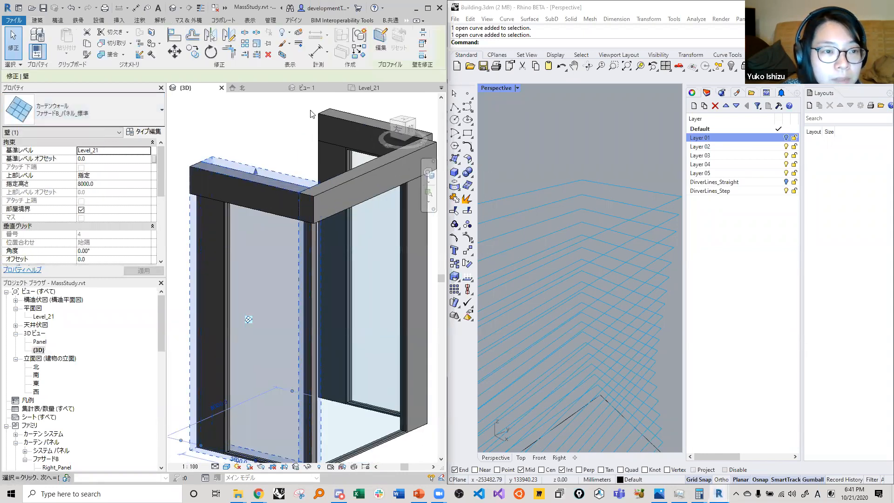
left_click(381, 192)
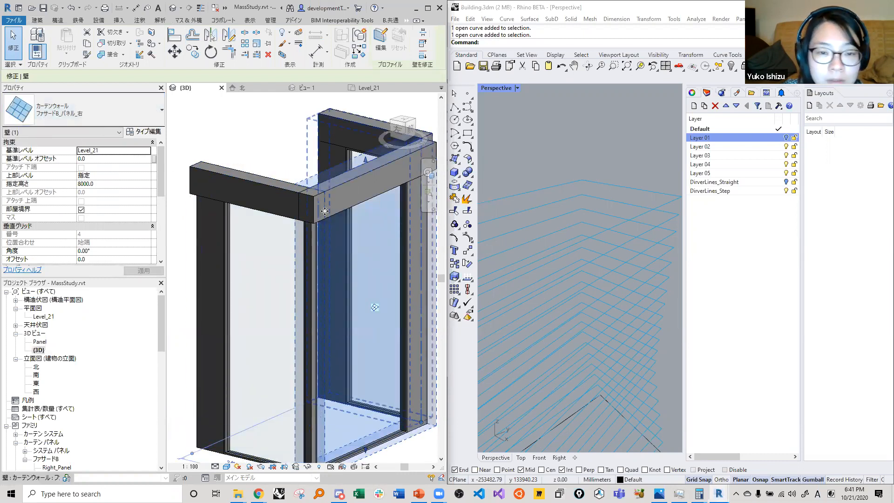
scroll(333, 224, "down", 1)
left_click(288, 169)
left_click(237, 176)
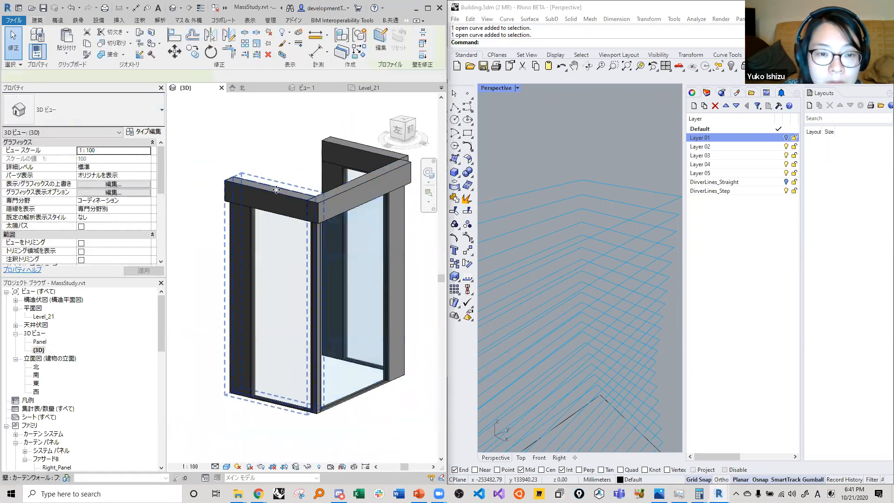
Switch the longer curtain wall to type ファサードB_パネル_標準 and inspect its corner with the new wall.
left_click(335, 199)
left_click(148, 107)
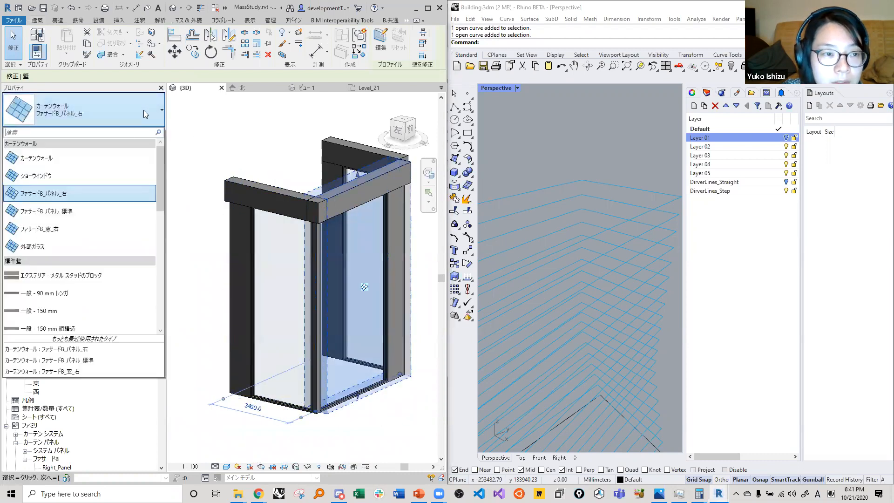
left_click(77, 210)
key("Escape")
scroll(312, 209, "up", 3)
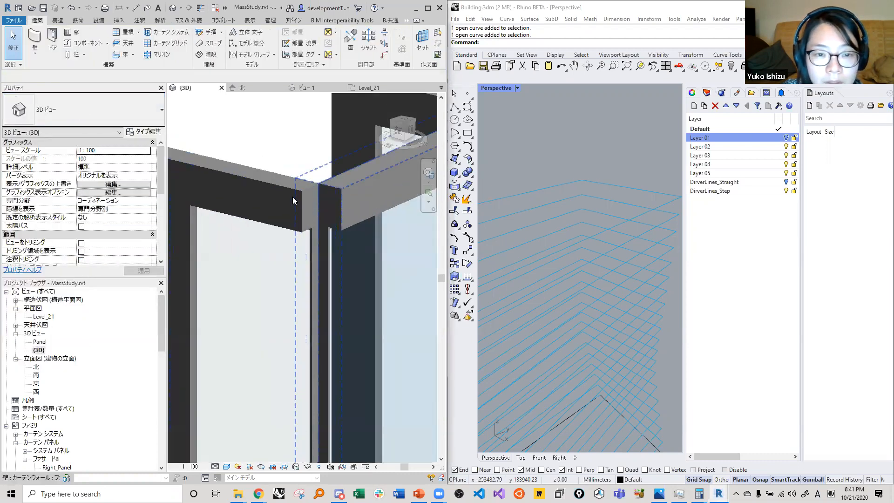
scroll(289, 194, "down", 3)
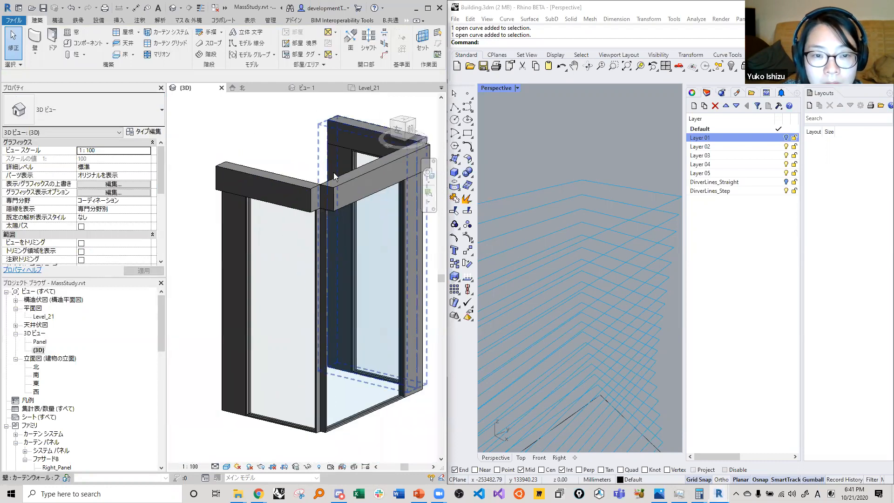
Switch the longer curtain wall back to type ファサードB_パネル_右 and check its corner with the new wall.
left_click(332, 188)
left_click(98, 115)
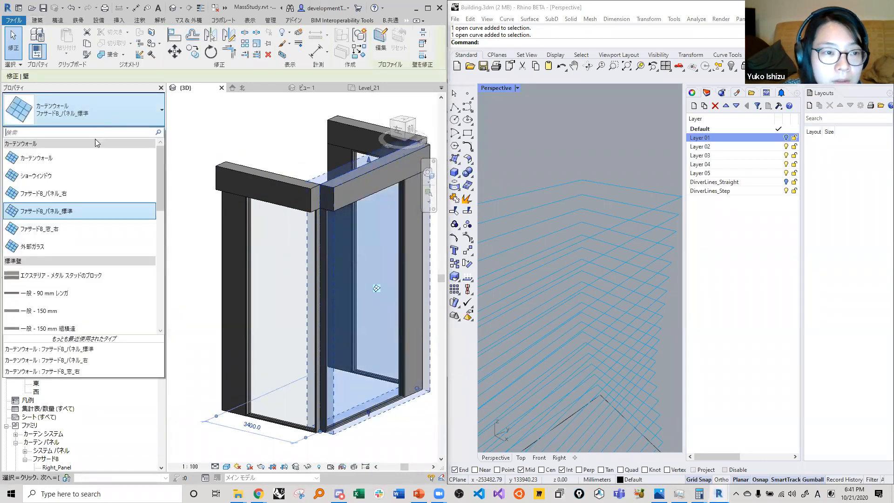
left_click(72, 195)
key("Escape")
scroll(320, 209, "down", 2)
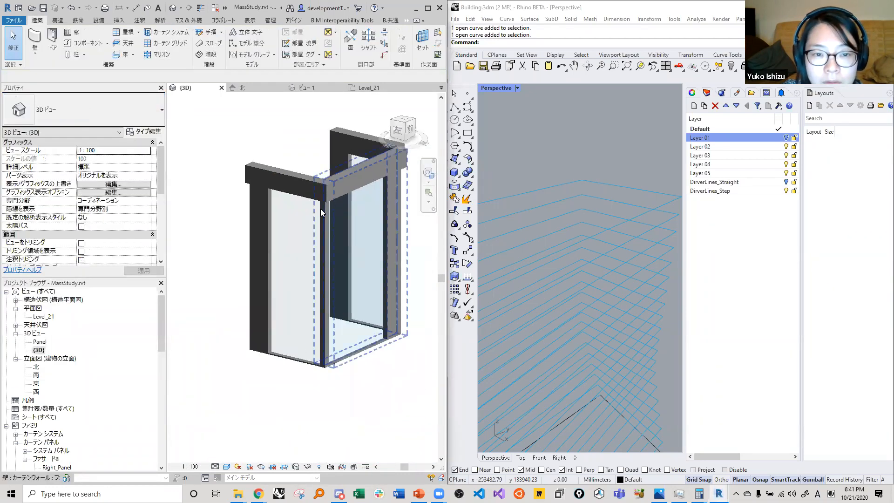
scroll(322, 193, "up", 2)
scroll(307, 190, "down", 1)
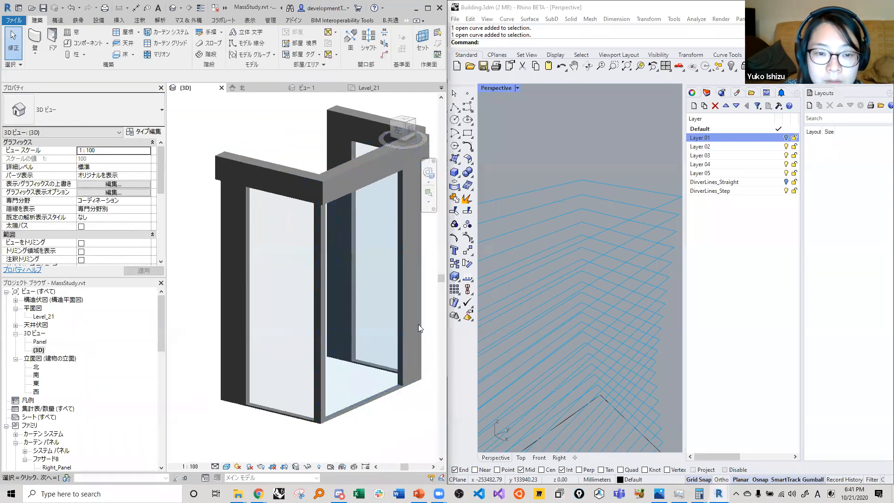
Switch the short curtain wall at the longer wall's other end to type ファサードB_パネル_右.
middle_click_drag(360, 234, 258, 227, "shift")
scroll(259, 227, "down", 1)
middle_click_drag(340, 232, 189, 229, "shift")
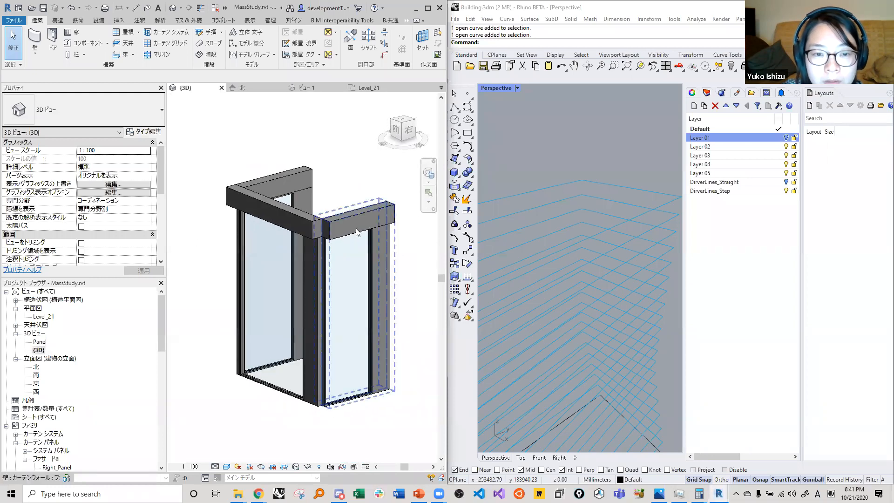
left_click(360, 233)
left_click(77, 101)
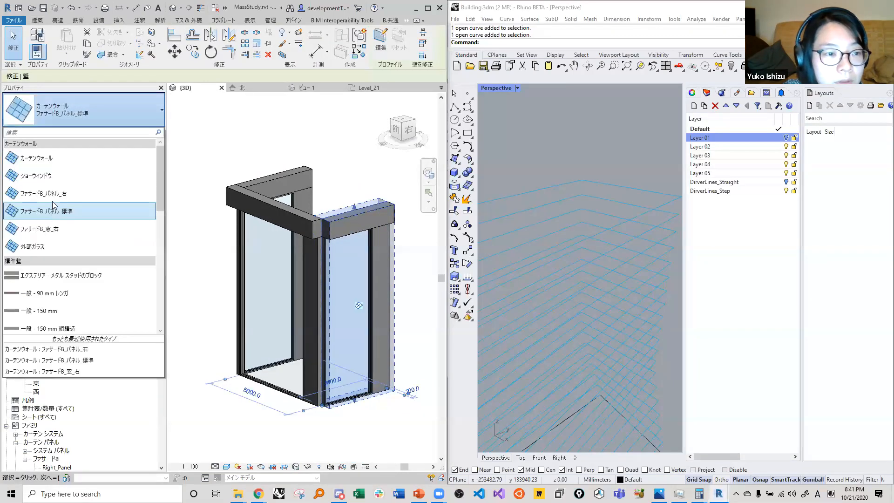
left_click(369, 192)
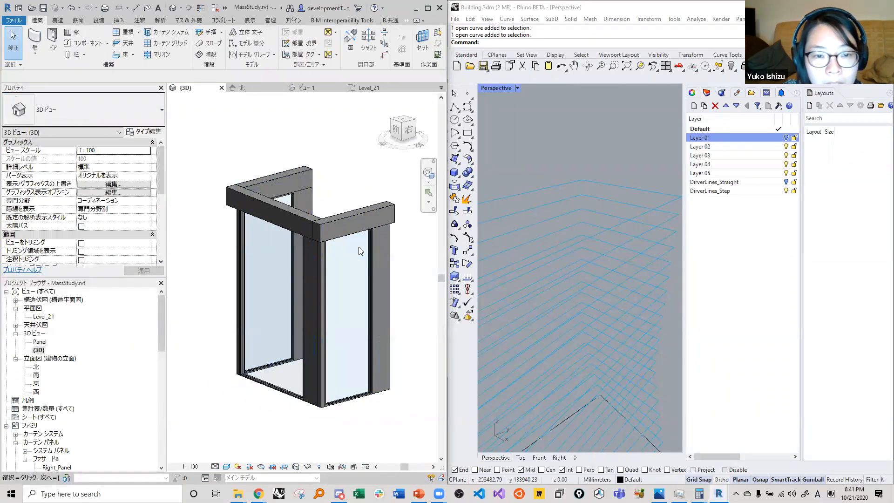
Examine both corners of the longer curtain wall from several sides, above and below.
scroll(342, 282, "up", 3)
middle_click_drag(342, 280, 336, 233, "shift")
scroll(313, 135, "down", 3)
middle_click_drag(314, 140, 275, 187, "shift")
middle_click_drag(339, 291, 317, 410, "shift")
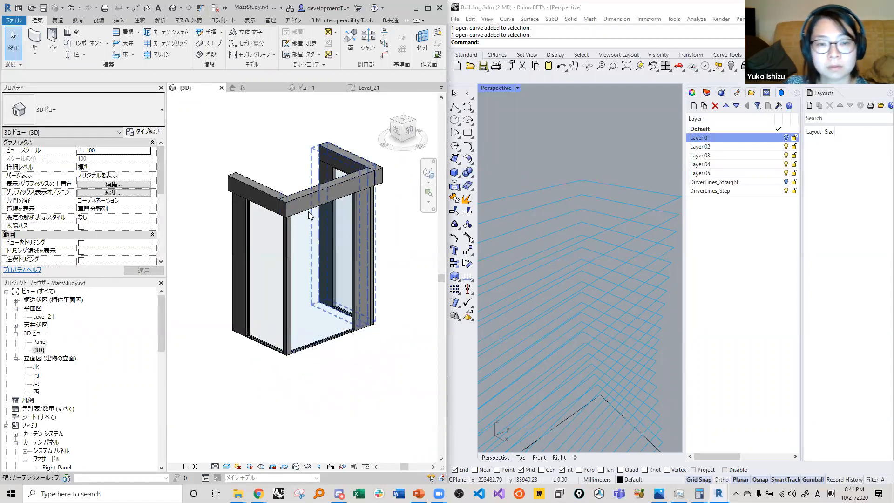
scroll(265, 199, "up", 4)
middle_click_drag(260, 263, 257, 213, "shift")
scroll(257, 205, "down", 5)
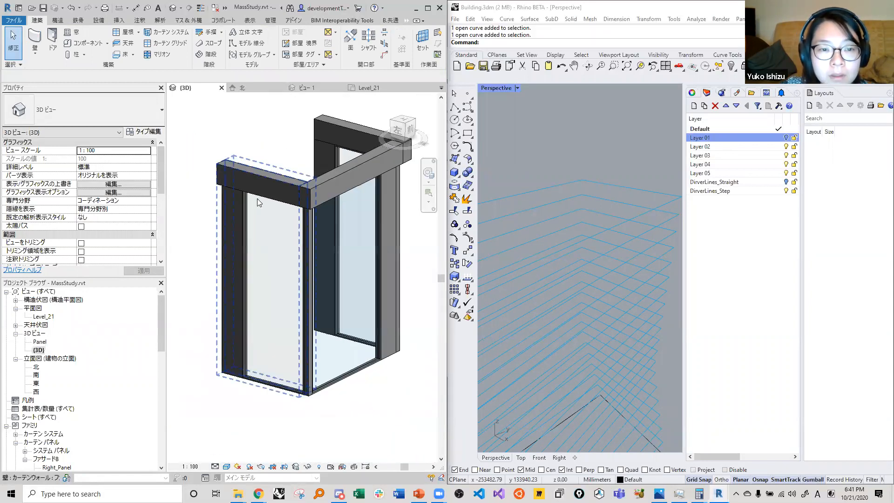
Copy all three connected curtain walls about 17000 mm away, in front of the originals.
left_click_drag(339, 334, 265, 261)
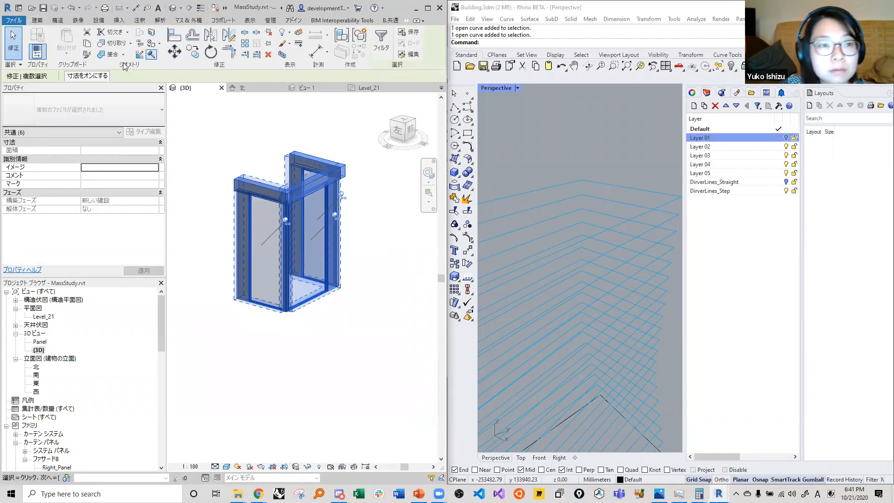
left_click(197, 55)
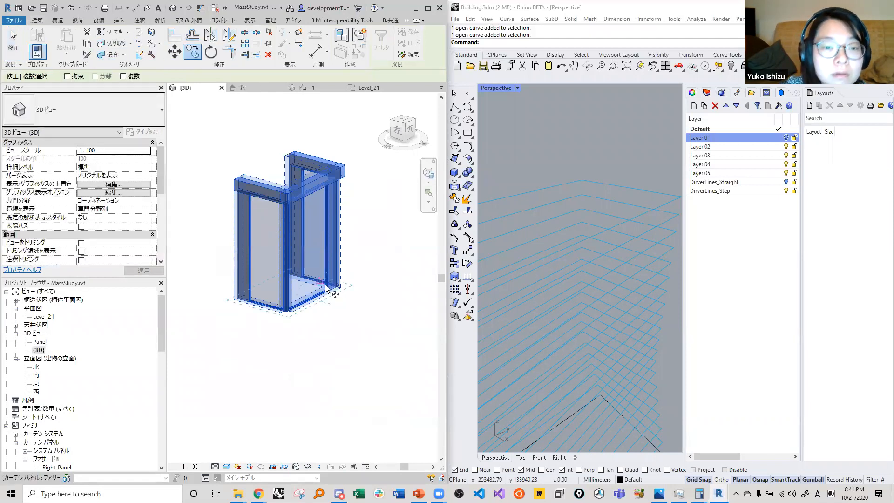
left_click(337, 290)
scroll(325, 334, "down", 2)
left_click(306, 365)
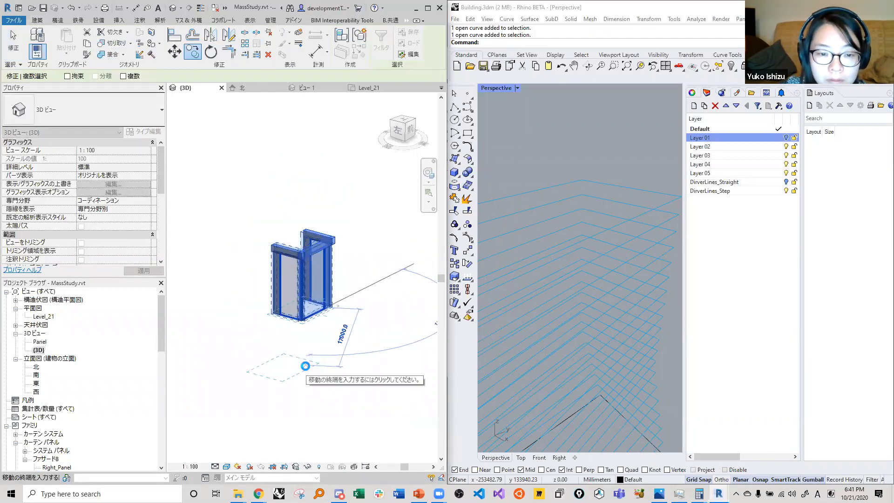
left_click(341, 373)
scroll(279, 389, "up", 2)
scroll(281, 391, "up", 1)
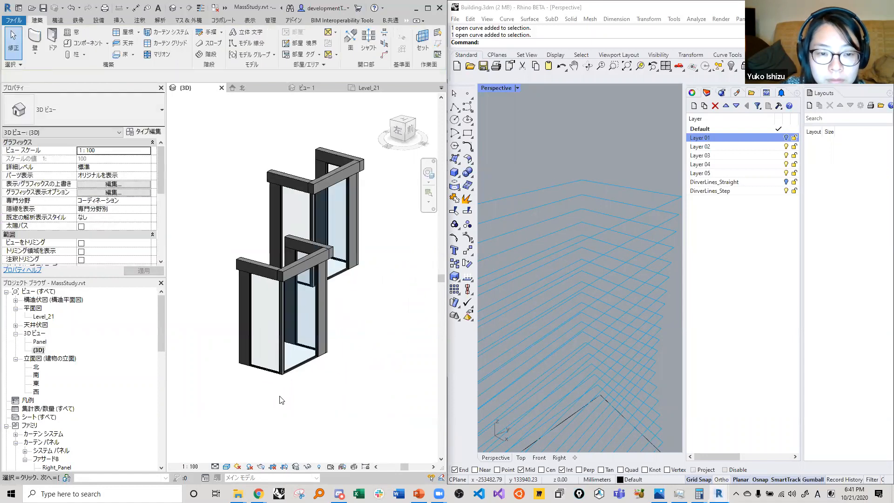
Switch the copied 3600 mm curtain wall to type ファサードB_窓_右.
scroll(273, 400, "up", 2)
left_click(230, 319)
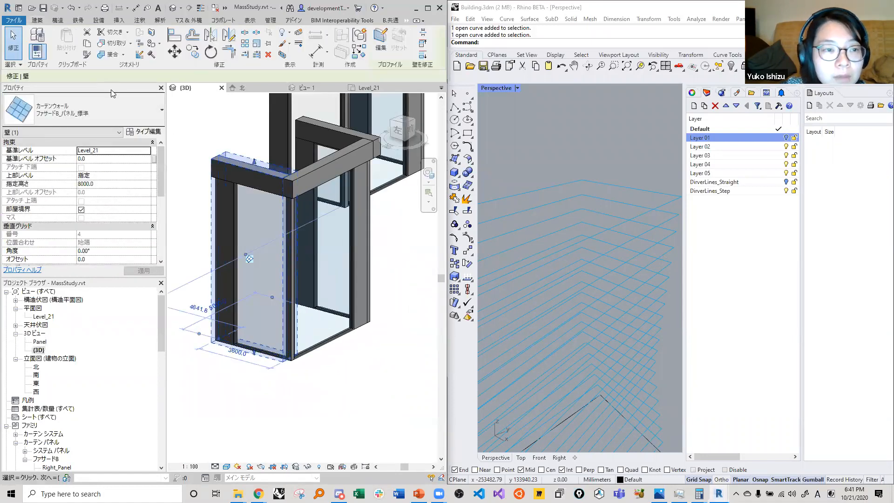
left_click(113, 110)
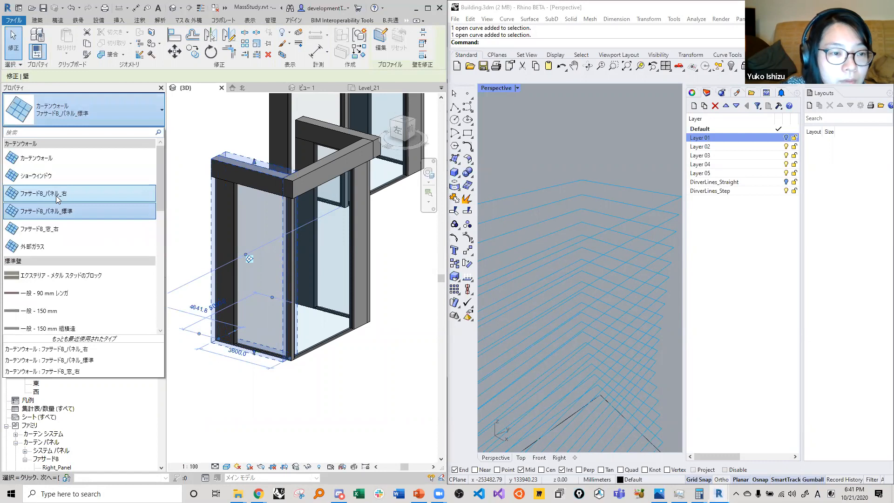
left_click(47, 229)
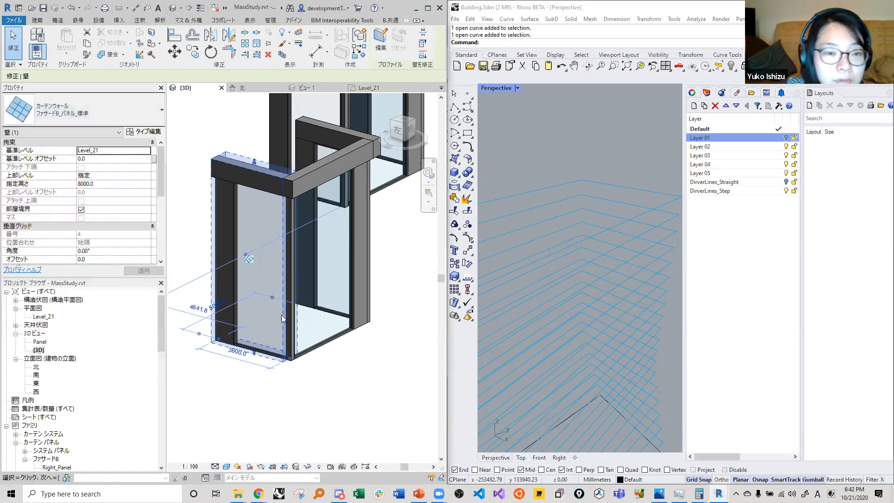
left_click(325, 405)
From the copied longer wall's type properties, duplicate type ファサードB_パネル_標準 under the name ファサードB_窓_標準.
left_click(349, 178)
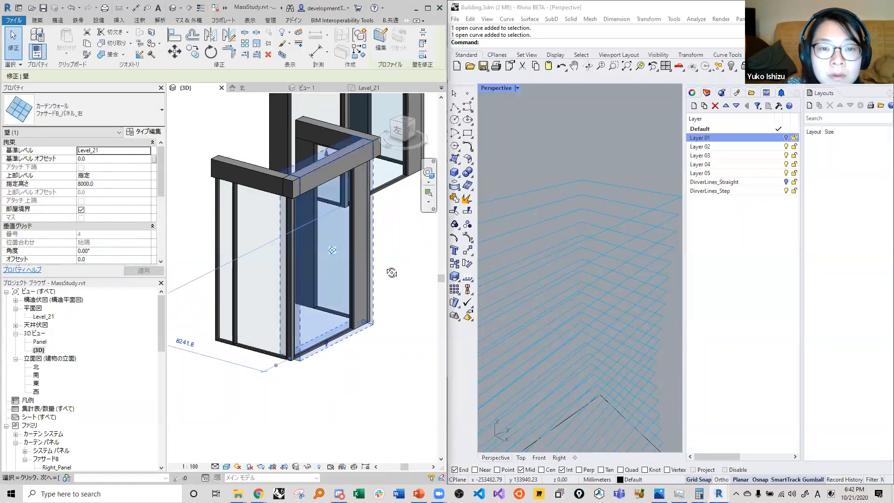
middle_click_drag(391, 273, 333, 334, "shift")
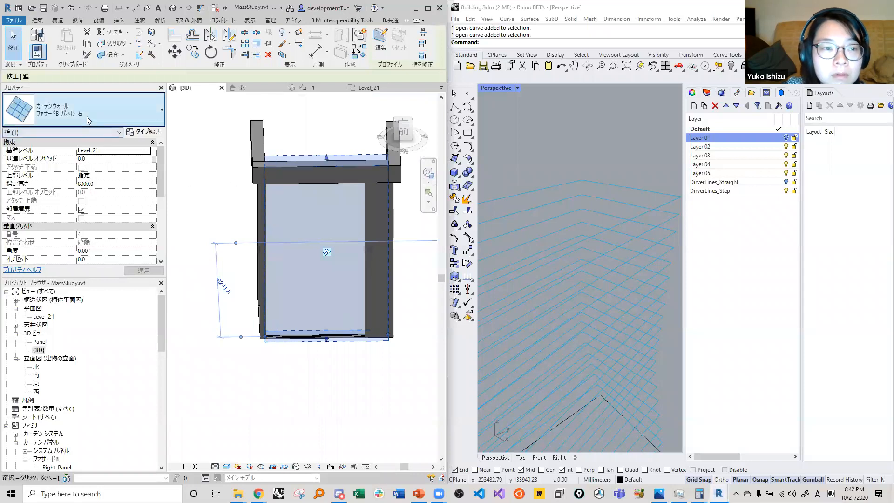
left_click(147, 135)
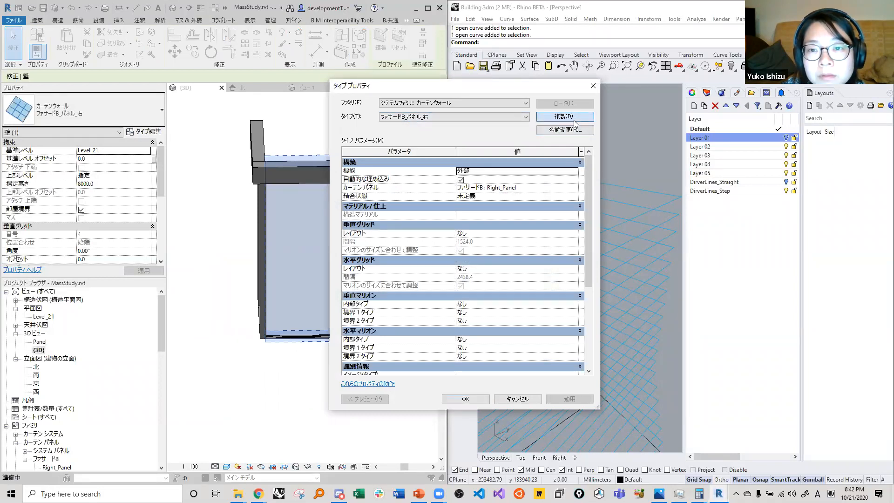
left_click(575, 117)
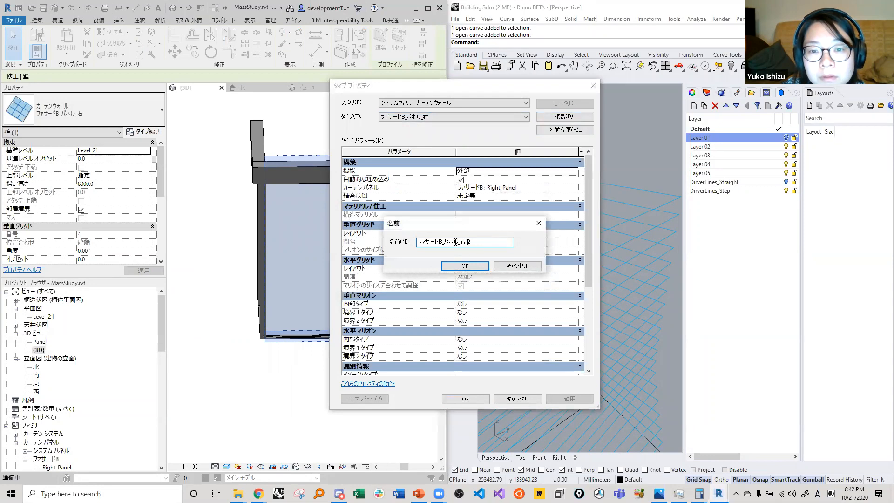
left_click(516, 266)
left_click(503, 116)
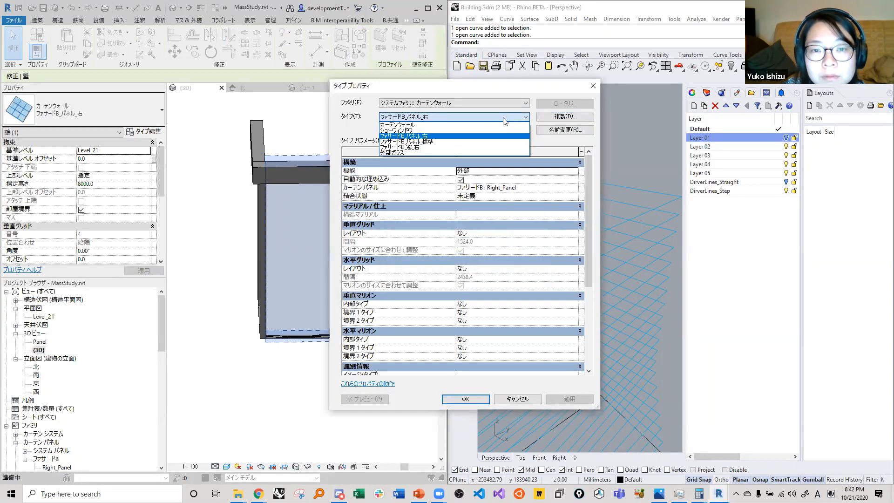
left_click(438, 142)
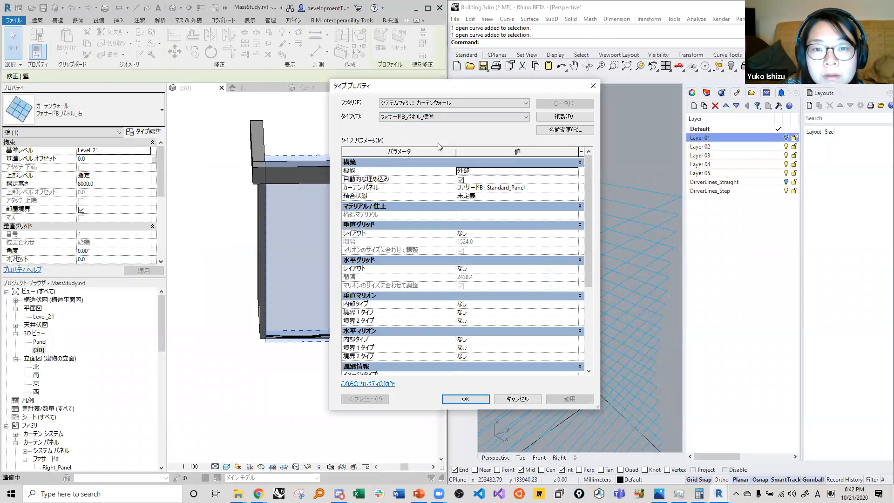
left_click(560, 117)
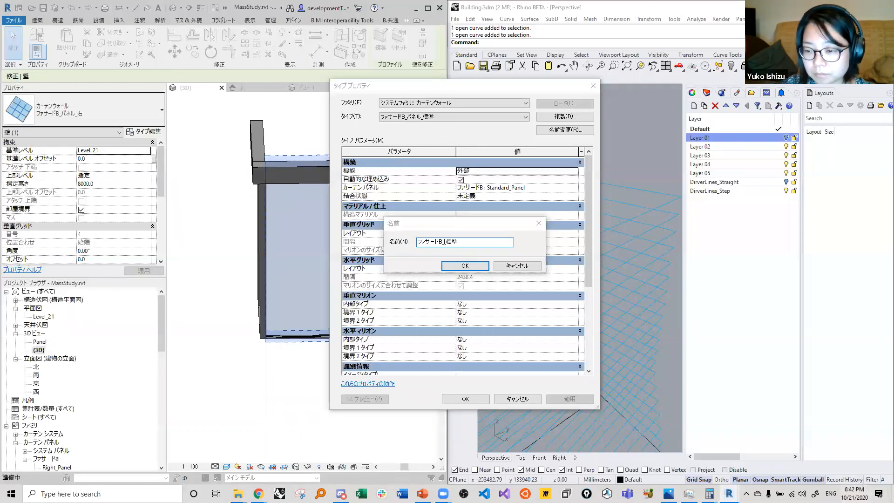
left_click(830, 493)
left_click(821, 452)
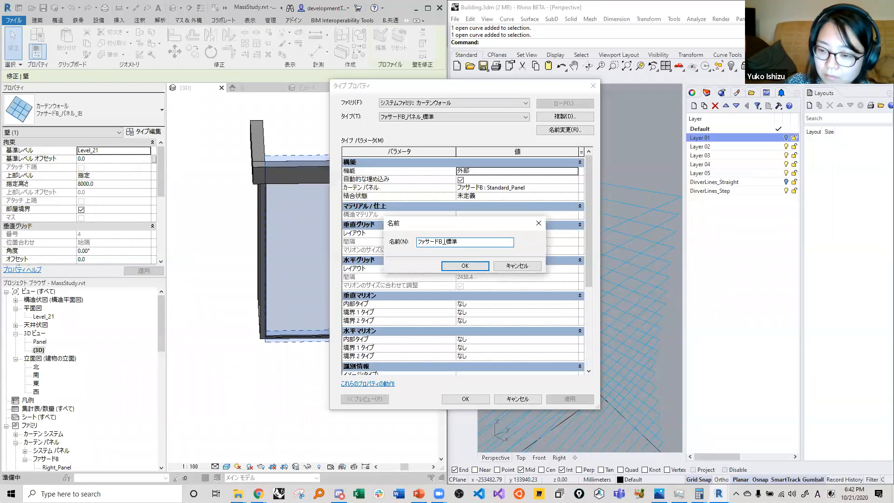
type("窓")
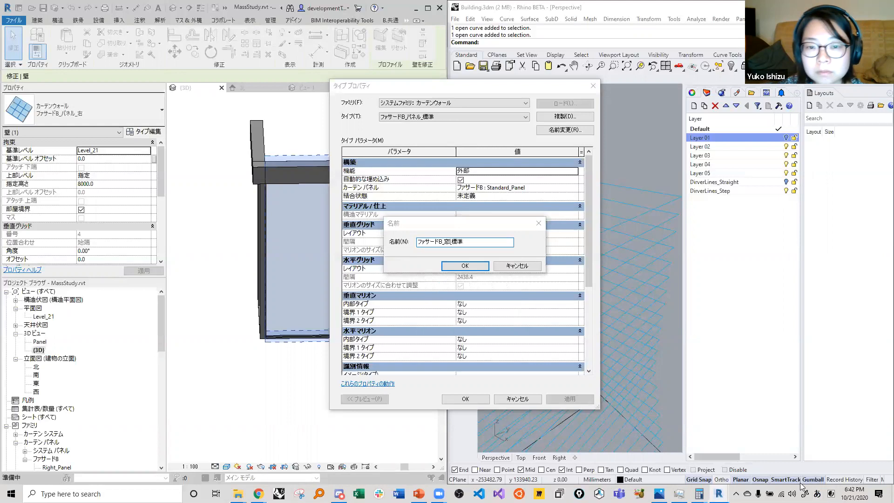
left_click(464, 265)
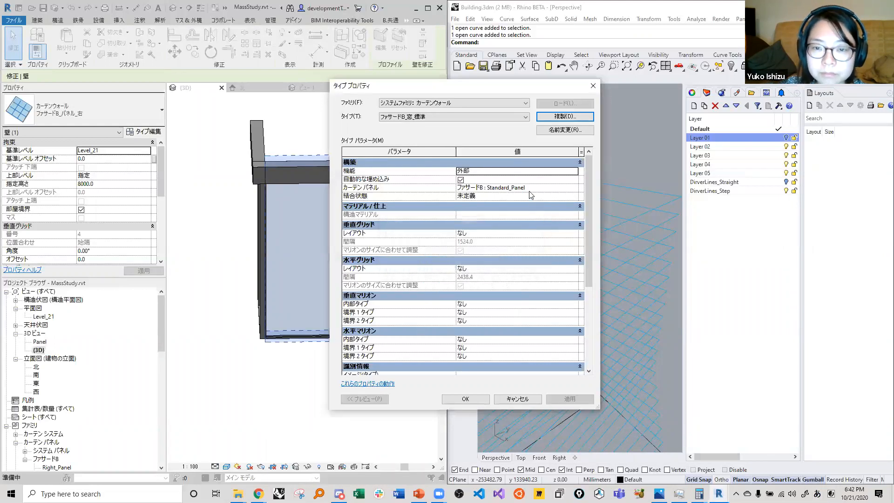
Set the new type's curtain panel to ファサードB : Standard_Window and apply the type to the copied longer wall.
left_click(557, 188)
left_click(574, 187)
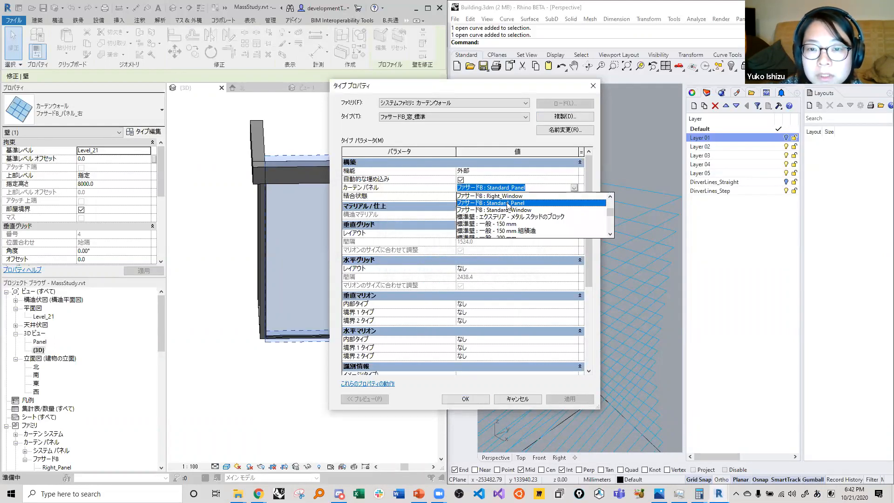
left_click(498, 210)
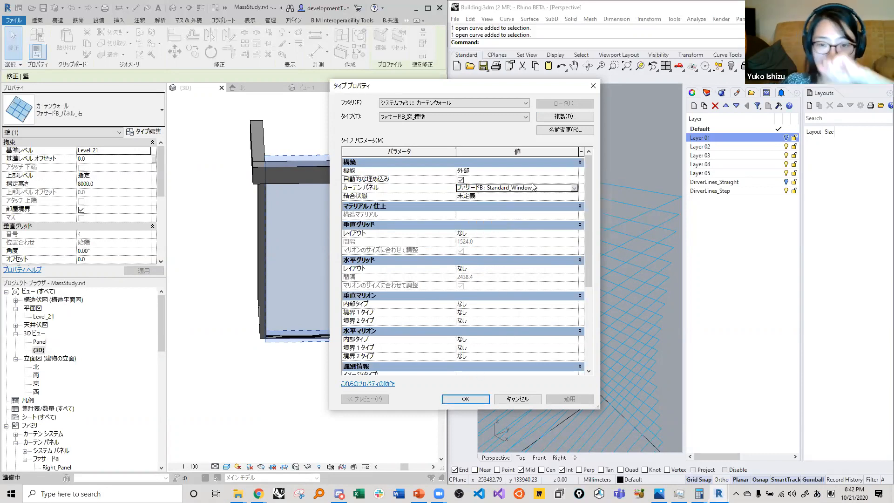
left_click(468, 401)
left_click(392, 386)
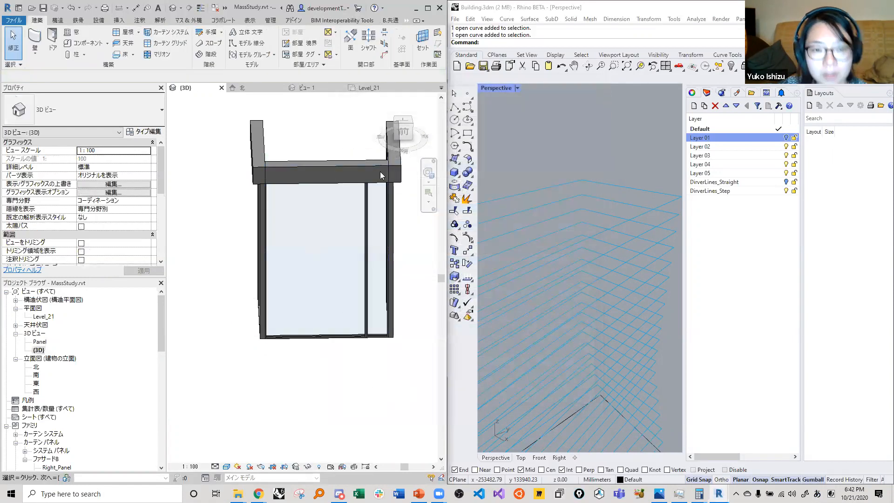
Switch the remaining copied short wall, still a solid panel type, to type ファサードB_窓_右.
left_click(374, 163)
middle_click_drag(307, 228, 251, 217, "shift")
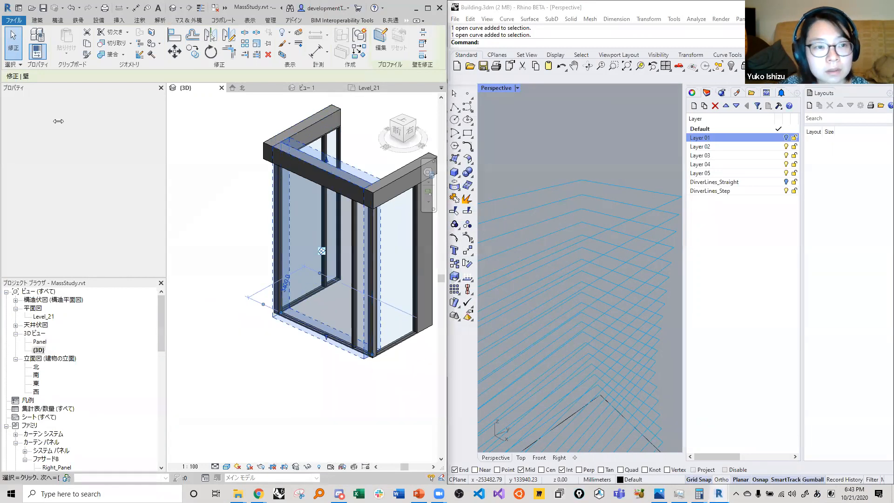
middle_click_drag(380, 232, 413, 226, "shift")
left_click(412, 227)
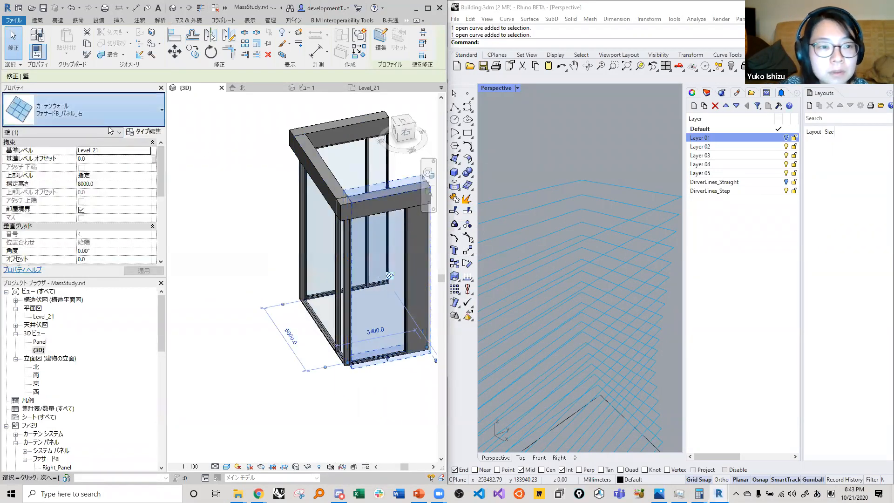
left_click(109, 129)
left_click(70, 208)
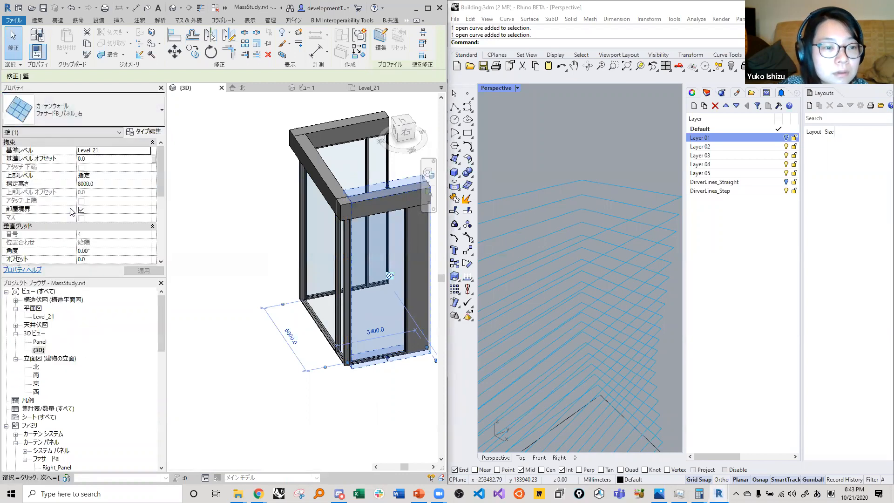
left_click(87, 115)
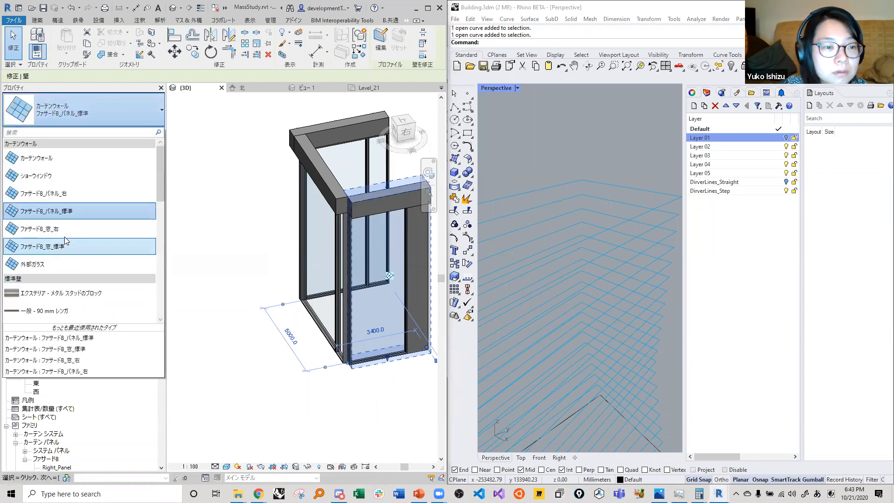
left_click(65, 229)
left_click(290, 334)
left_click(248, 402)
Examine the corners of the copied window-type curtain walls from several directions.
scroll(231, 230, "down", 2)
left_click(238, 311)
middle_click_drag(251, 340, 424, 301, "shift")
scroll(258, 254, "up", 4)
middle_click_drag(255, 255, 394, 298, "shift")
scroll(394, 298, "down", 2)
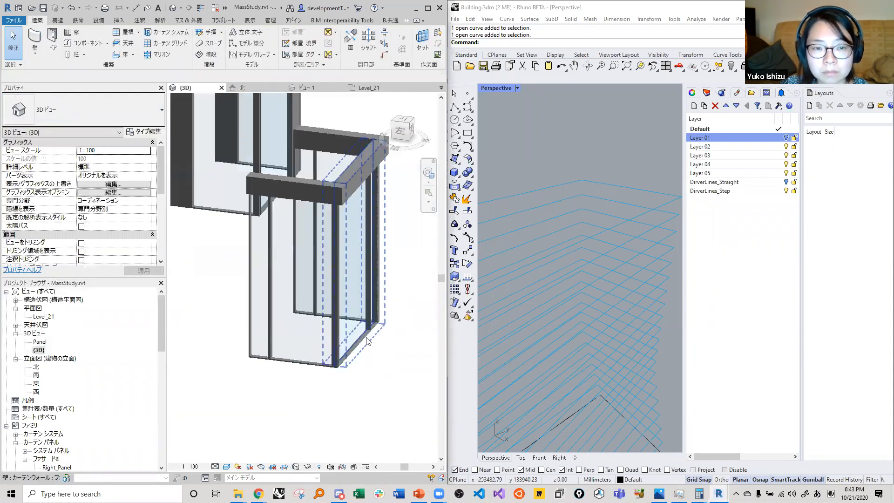
scroll(366, 312, "down", 1)
scroll(309, 328, "down", 2)
middle_click_drag(294, 272, 317, 396, "shift")
scroll(307, 355, "up", 4)
middle_click_drag(325, 366, 283, 351, "shift")
left_click(289, 343)
scroll(289, 389, "up", 3)
left_click(287, 326)
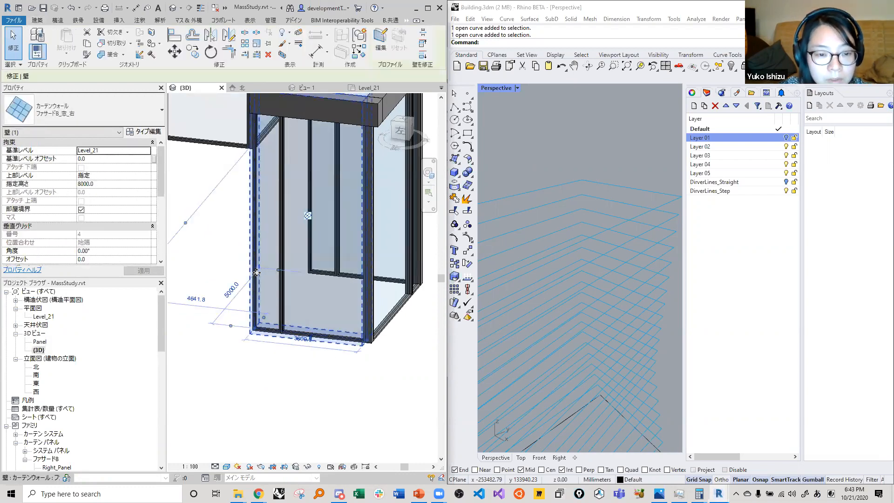
key("Tab")
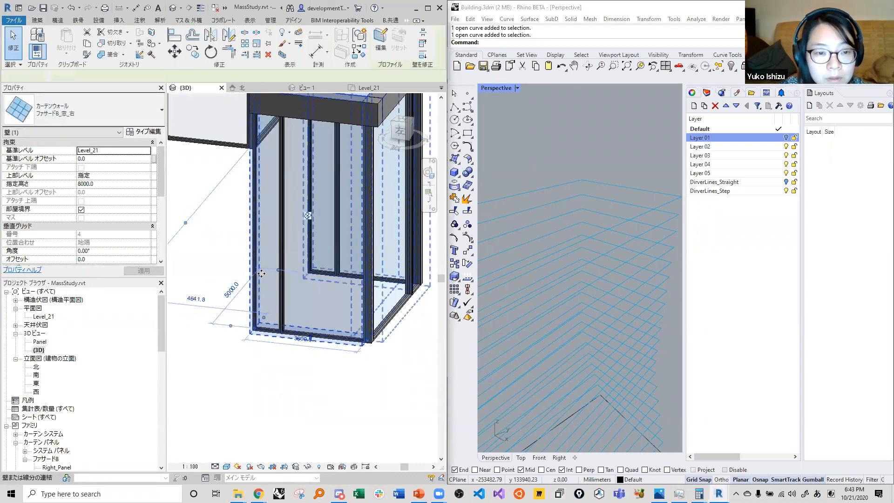
key("Escape")
scroll(257, 329, "up", 4)
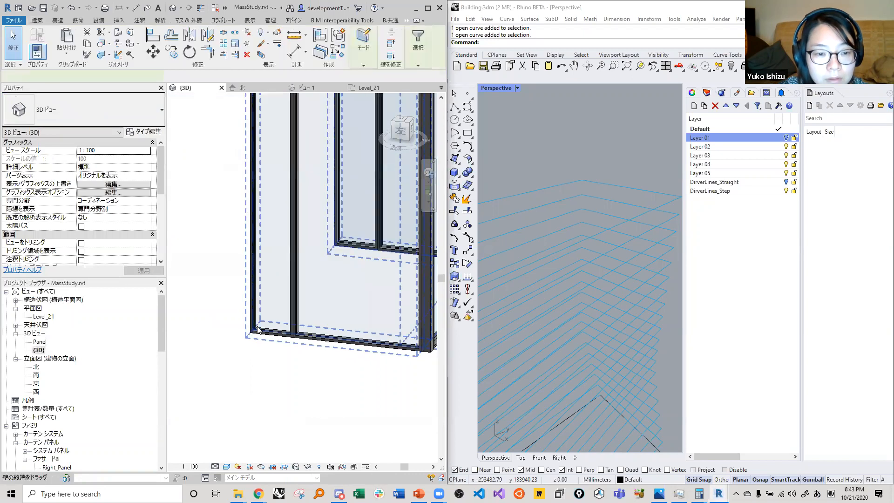
left_click(257, 329)
scroll(247, 340, "down", 3)
left_click_drag(246, 335, 250, 332)
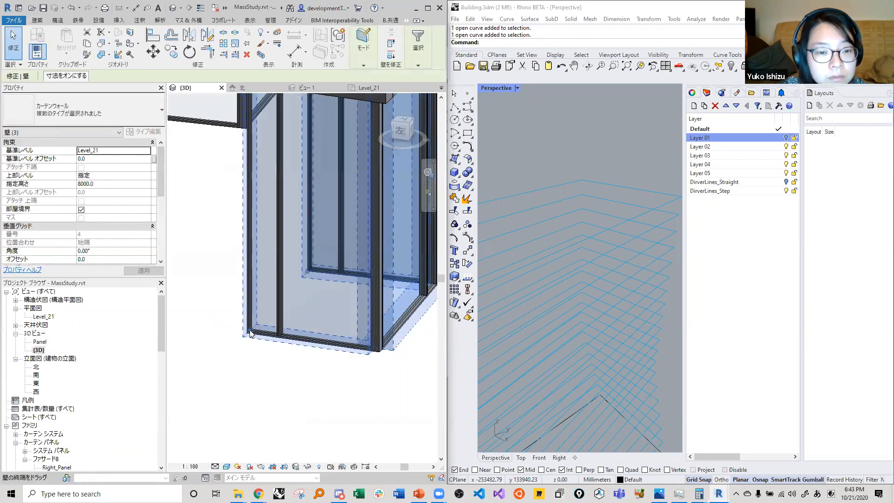
left_click(290, 358)
scroll(303, 375, "down", 2)
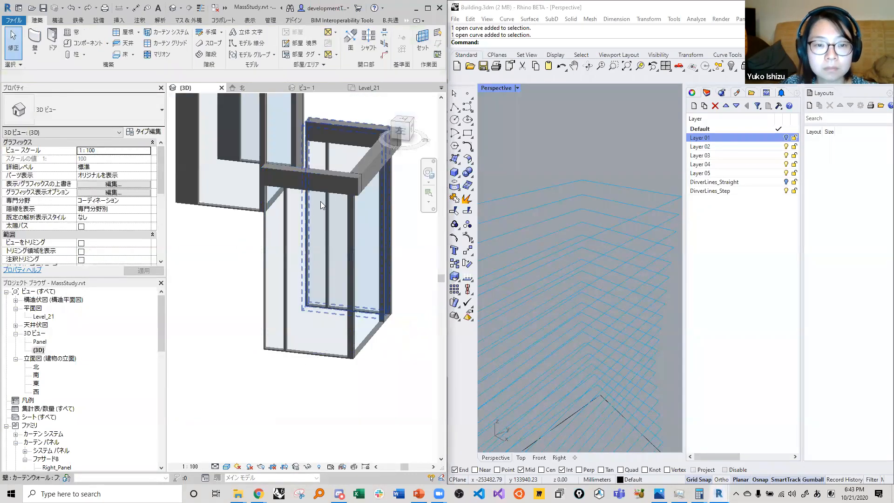
Select the Right_Window curtain panel of the front short wall and set its Panel_Width to 1300.
left_click(341, 176)
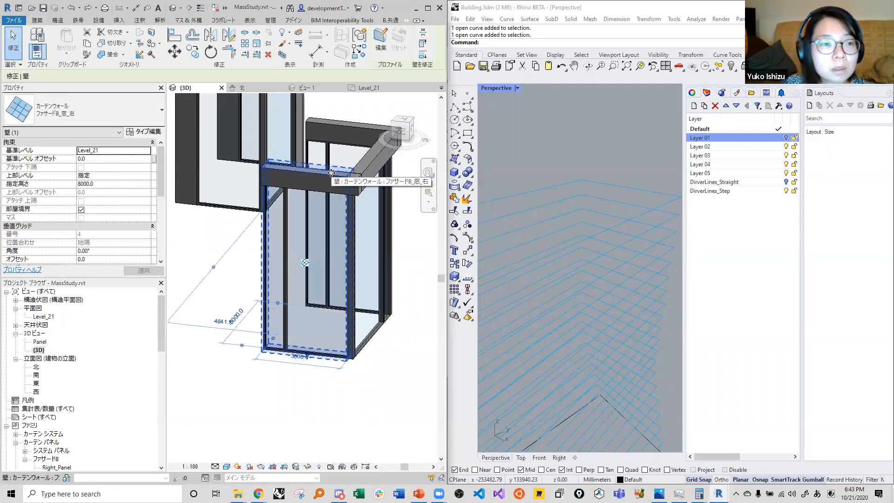
key("Tab")
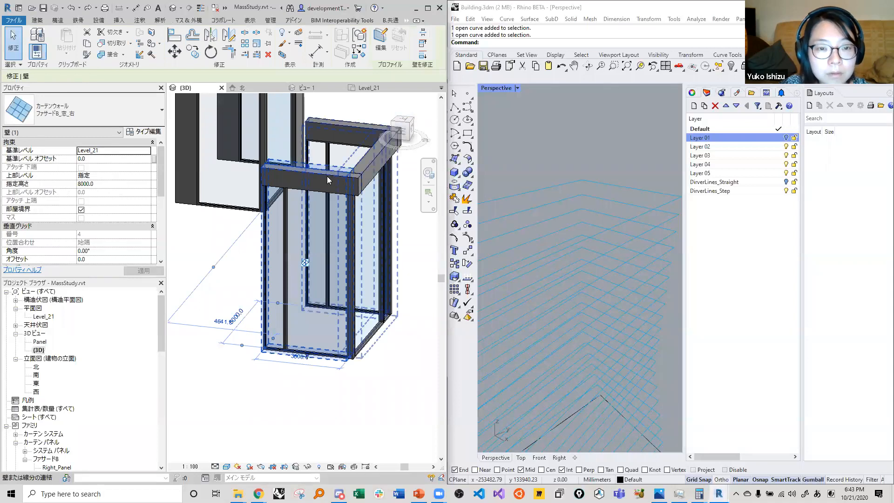
key("Tab")
key("Tab")
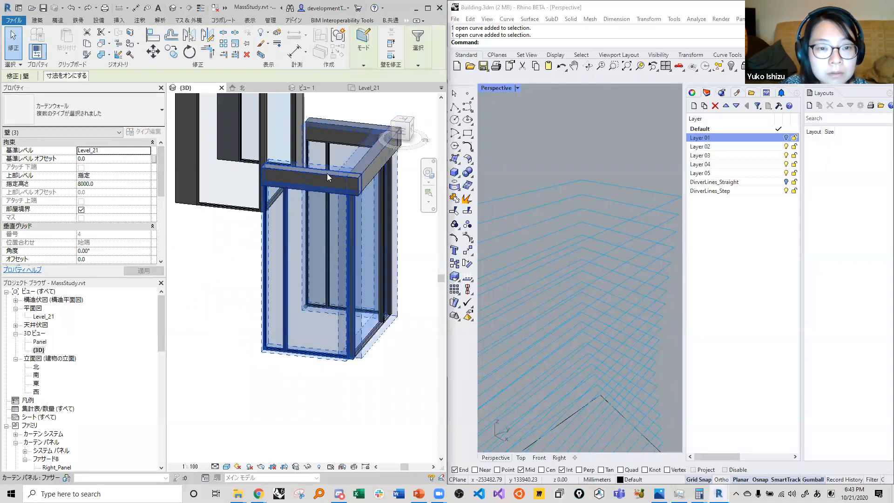
left_click(327, 177)
left_click(92, 151)
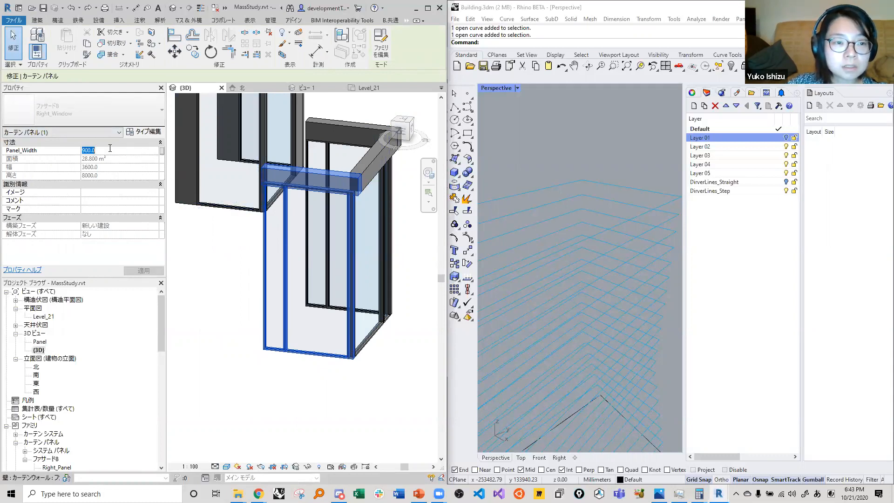
type("1300")
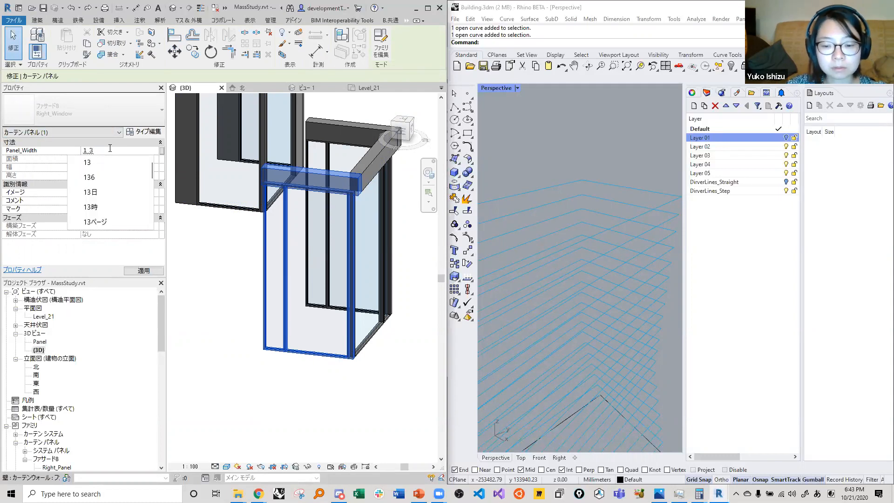
left_click(158, 270)
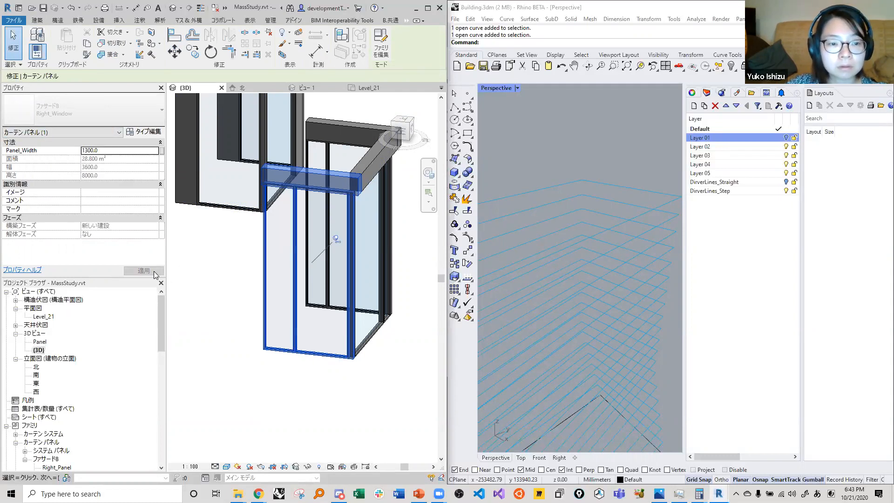
Change the same Right_Window panel's Panel_Width to 1500 and clear the selection.
left_click(106, 150)
type("1500")
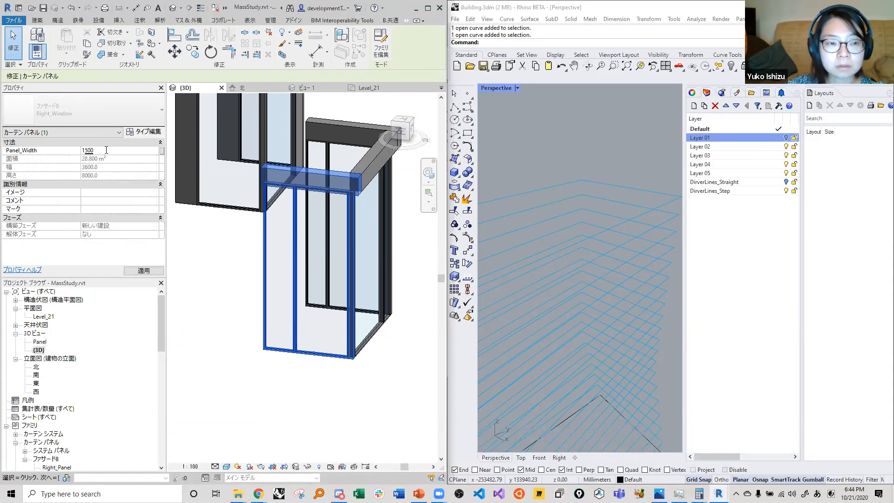
left_click(150, 271)
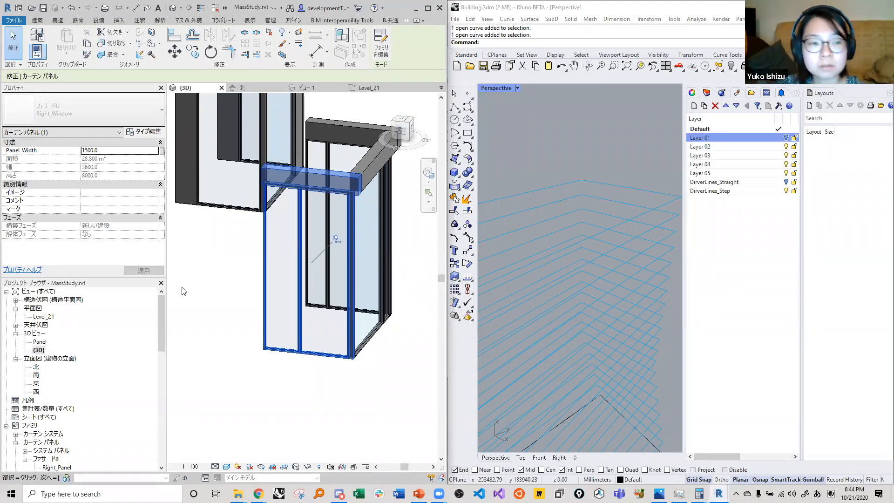
left_click(241, 256)
Examine the window-type curtain walls from several directions and compare them with the solid-panel group.
middle_click_drag(350, 289, 273, 279, "shift")
scroll(330, 279, "up", 3)
scroll(342, 340, "down", 2)
scroll(281, 200, "up", 3)
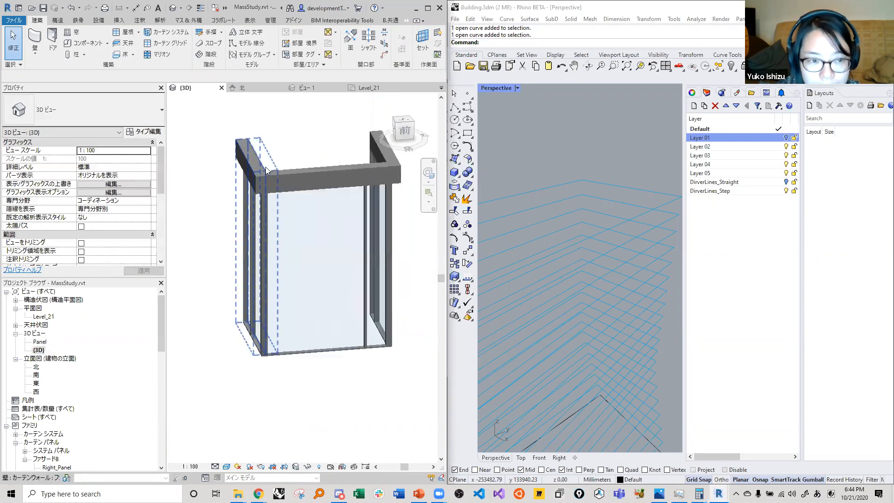
scroll(288, 255, "down", 2)
middle_click_drag(270, 249, 349, 248, "shift")
scroll(335, 275, "down", 3)
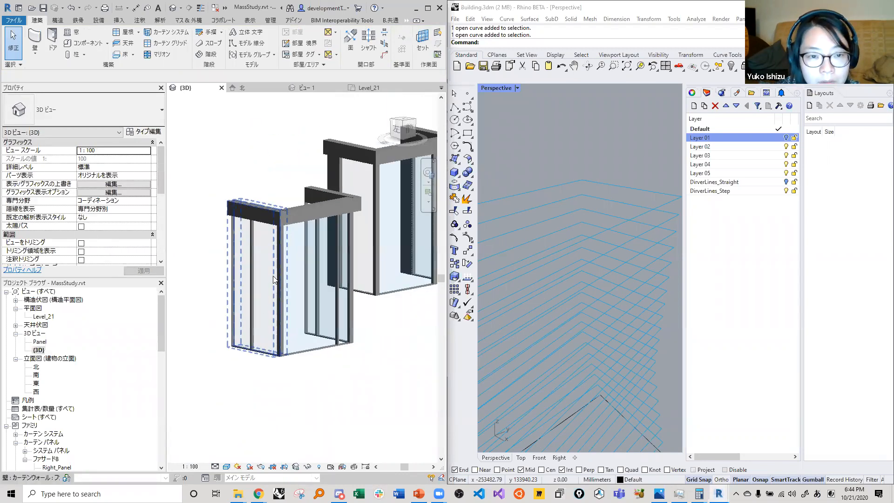
middle_click_drag(364, 293, 266, 322, "shift")
scroll(296, 282, "down", 1)
scroll(233, 287, "up", 3)
scroll(335, 279, "down", 1)
scroll(336, 282, "down", 3)
scroll(321, 243, "up", 2)
scroll(318, 243, "down", 1)
middle_click_drag(314, 254, 259, 279, "shift")
scroll(263, 288, "down", 2)
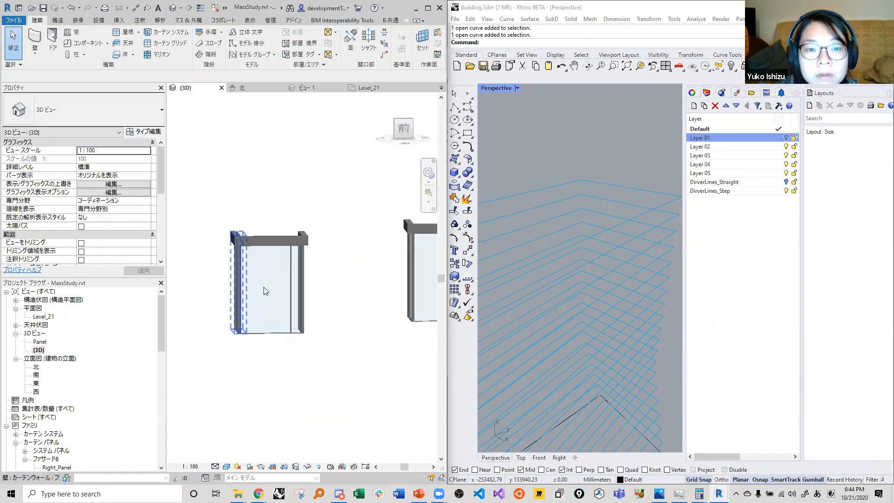
scroll(336, 259, "down", 1)
middle_click_drag(301, 258, 341, 309, "shift")
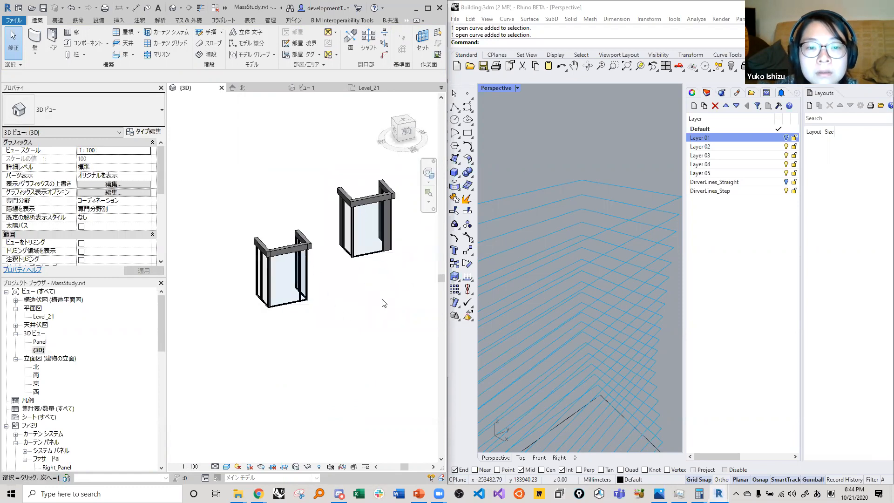
Switch to Grasshopper and look over the 01_MakeGeometry definition from the curve references to the wall-creation groups.
scroll(355, 299, "down", 4)
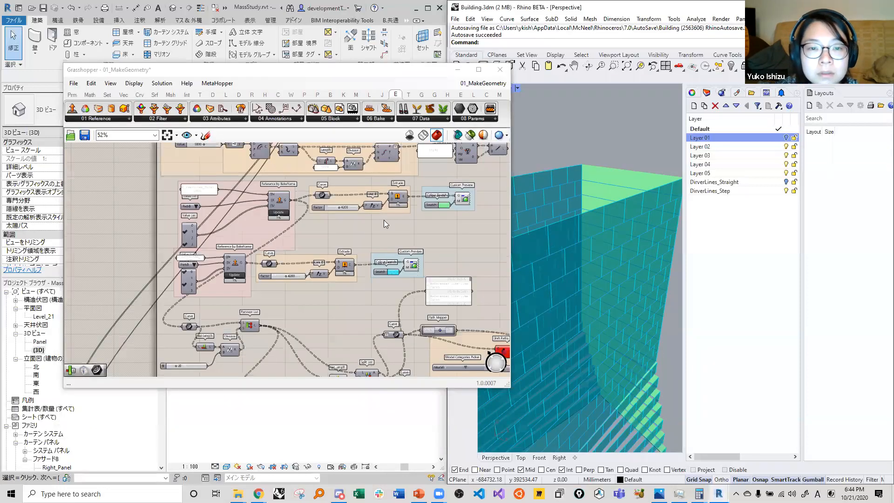
scroll(384, 220, "down", 4)
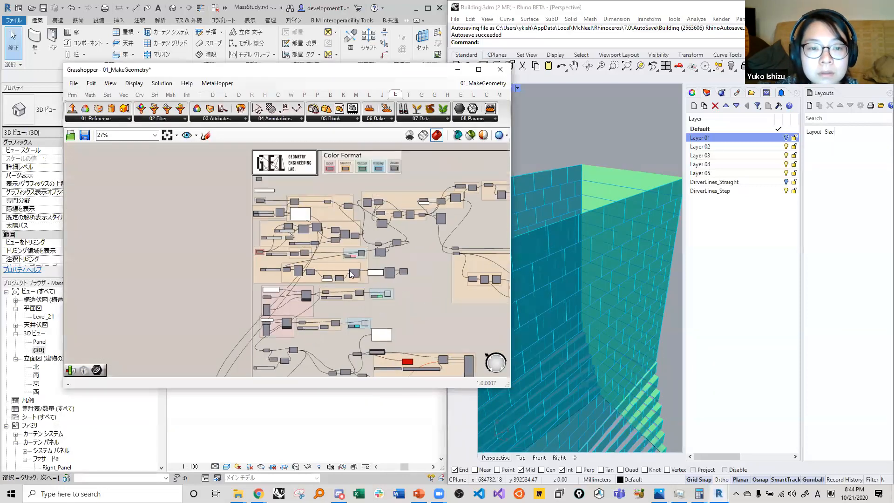
scroll(295, 226, "up", 4)
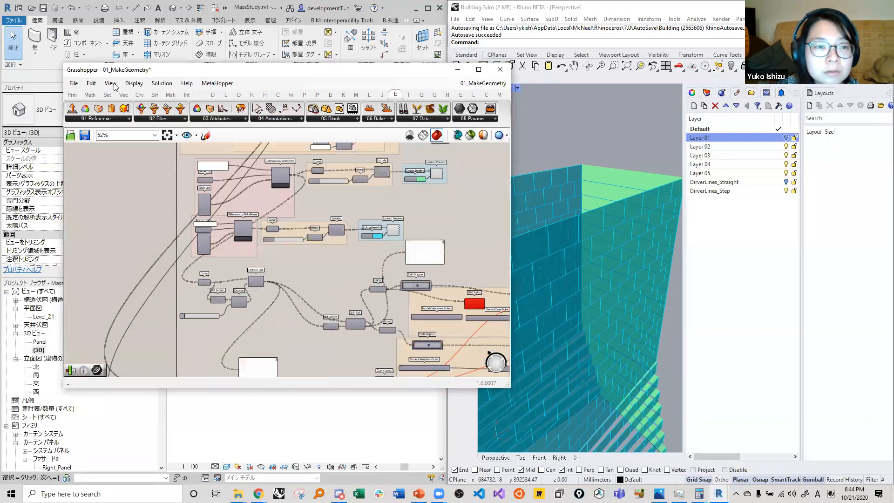
scroll(279, 252, "down", 5)
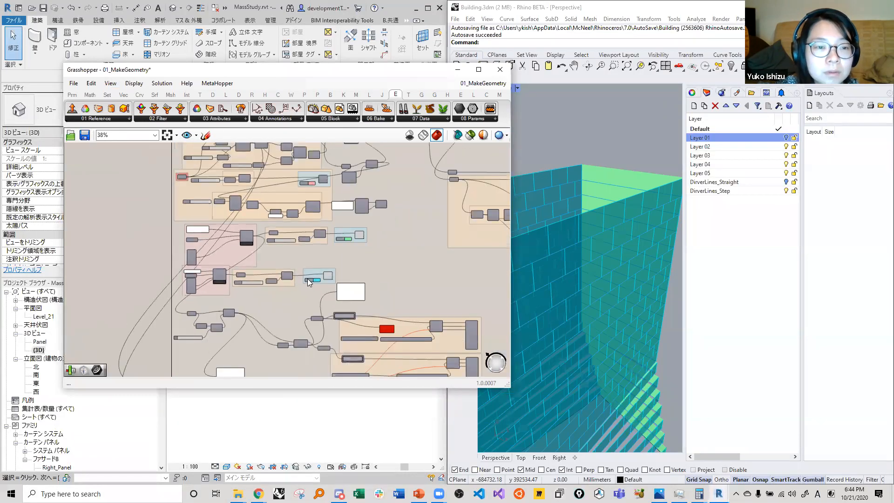
scroll(311, 274, "up", 3)
right_click_drag(235, 225, 227, 211)
scroll(254, 231, "up", 4)
right_click_drag(198, 244, 288, 238)
scroll(278, 285, "down", 2)
scroll(301, 245, "down", 2)
right_click_drag(309, 342, 304, 251)
scroll(303, 250, "up", 5)
scroll(385, 241, "down", 4)
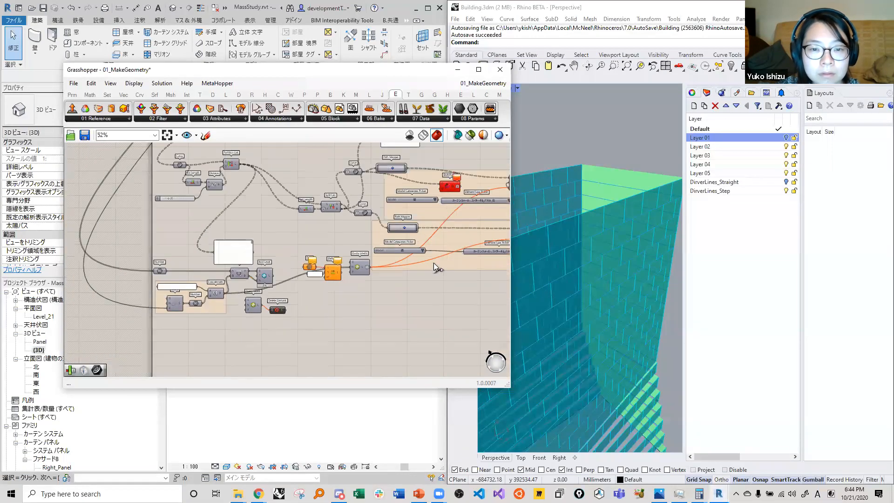
right_click_drag(434, 263, 319, 339)
right_click_drag(207, 241, 297, 295)
scroll(297, 291, "up", 3)
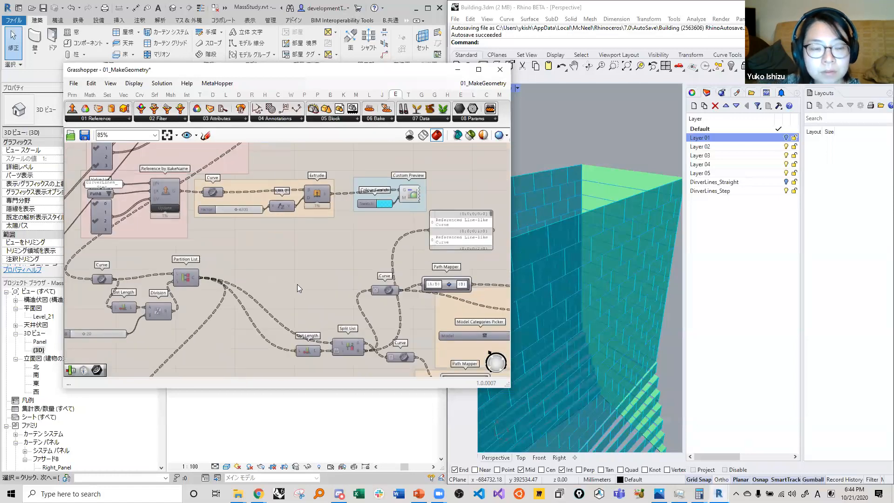
right_click_drag(163, 199, 236, 235)
scroll(236, 235, "down", 2)
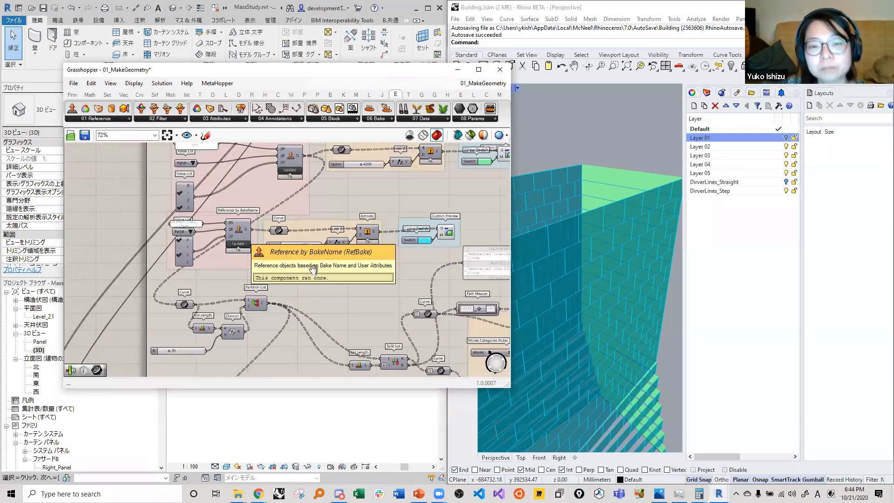
right_click_drag(206, 270, 169, 244)
scroll(333, 260, "down", 4)
scroll(387, 241, "up", 5)
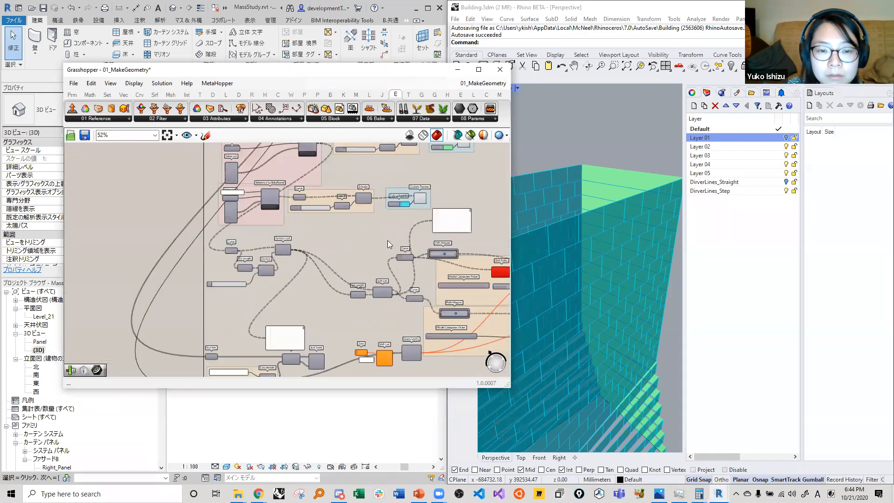
right_click_drag(333, 304, 409, 324)
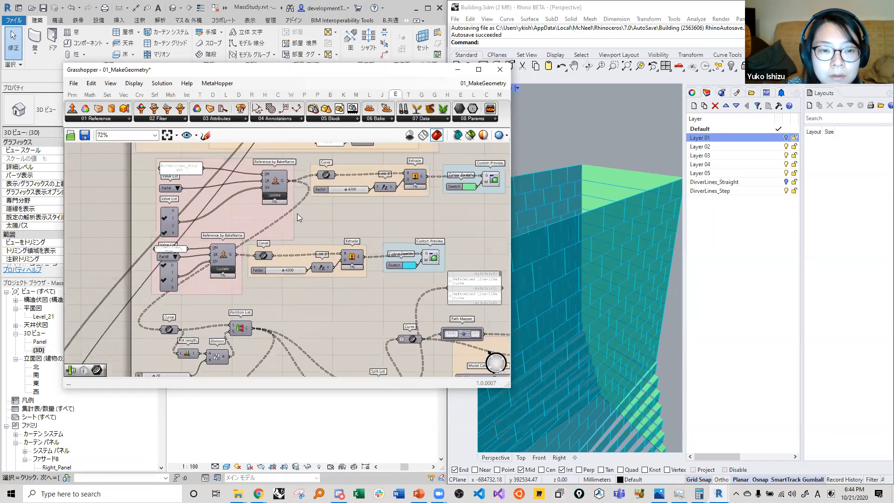
Inspect the output of the Reference by BakeName component for DirverLines_Straight and the connections leading from it.
mouse_move(281, 177)
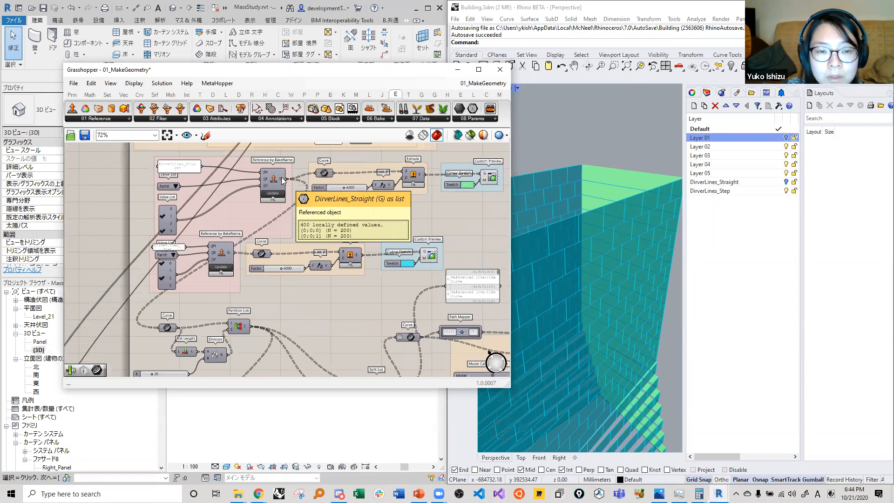
left_click(279, 179)
right_click_drag(248, 310, 219, 305)
scroll(245, 145, "up", 4)
right_click_drag(246, 150, 262, 178)
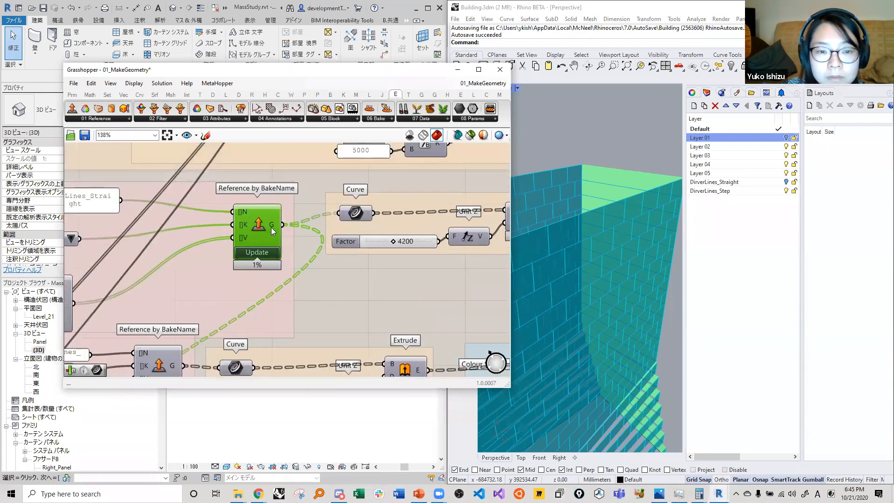
scroll(271, 228, "down", 4)
scroll(279, 280, "down", 2)
right_click_drag(272, 328, 277, 277)
double_click(277, 279)
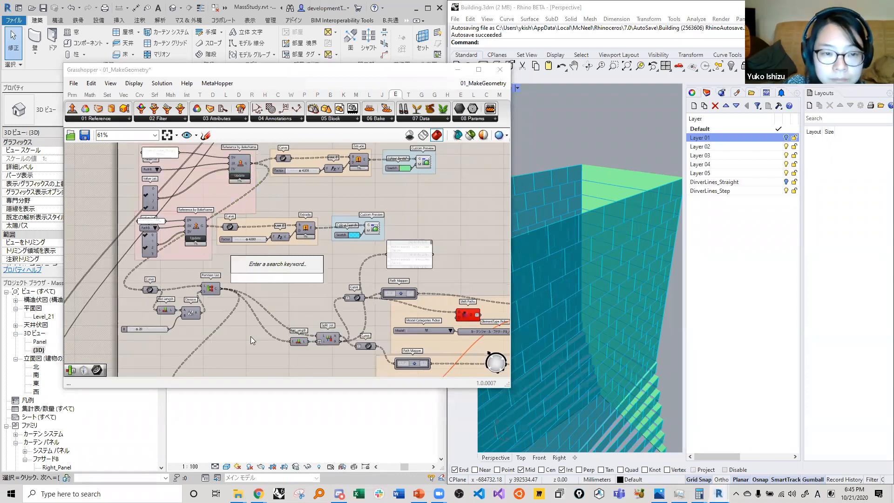
scroll(234, 296, "down", 3)
scroll(262, 306, "up", 3)
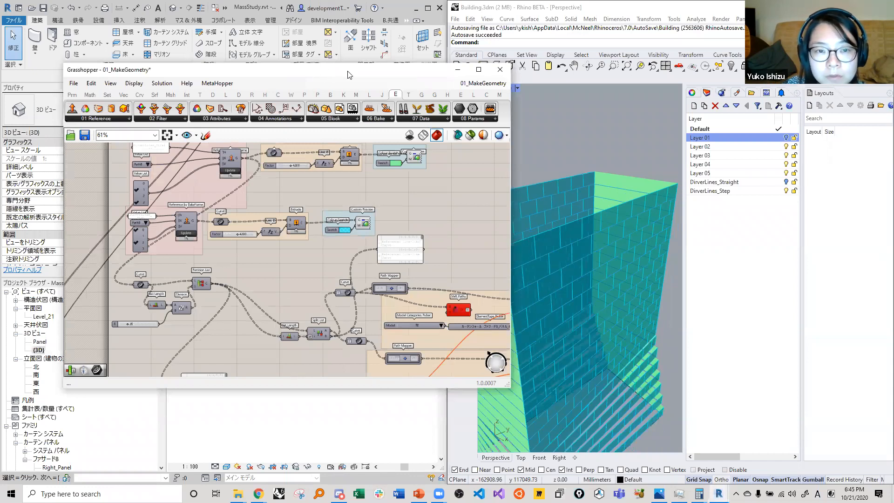
Move the Grasshopper window aside and examine the whole extruded facade model in Rhino's perspective view.
left_click_drag(275, 70, 319, 55)
scroll(347, 284, "up", 3)
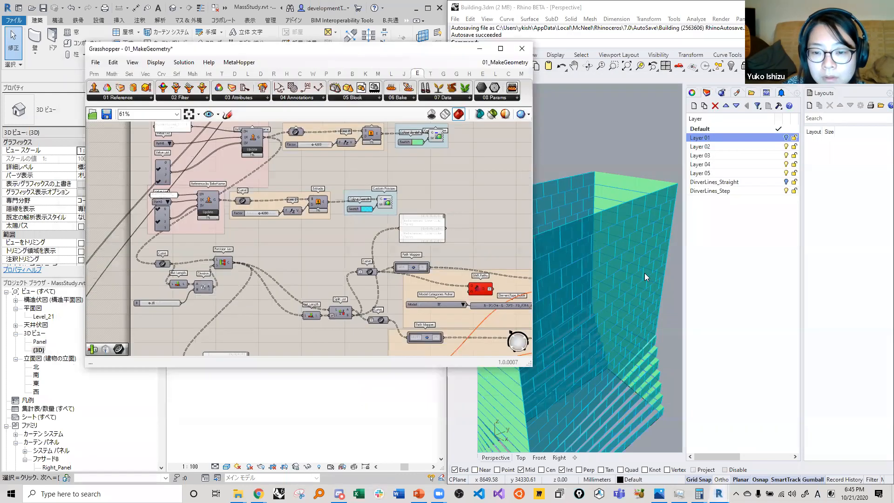
scroll(652, 258, "up", 3)
scroll(650, 277, "up", 2)
scroll(654, 287, "down", 5)
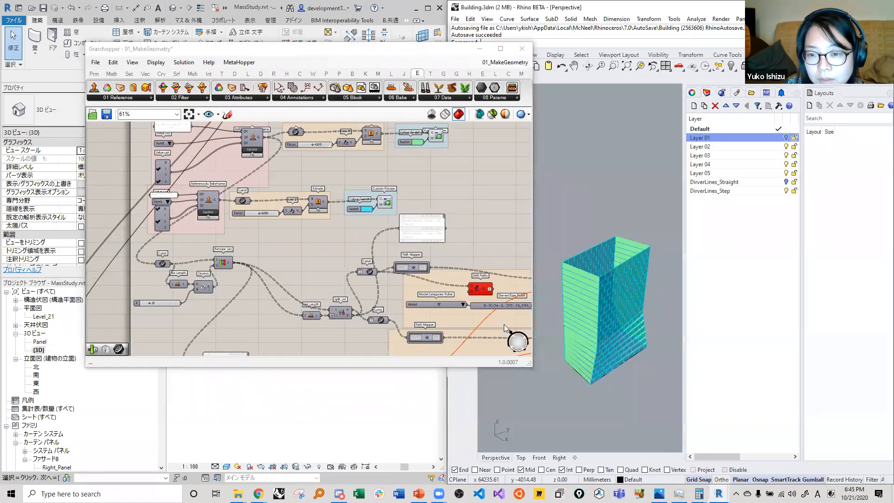
Delete the failing Shift Paths component from the upper Add Wall group in the Grasshopper definition.
mouse_move(248, 275)
right_mouse_down()
mouse_move(267, 285)
mouse_move(267, 277)
mouse_move(192, 276)
mouse_move(259, 282)
right_mouse_up()
right_click_drag(516, 252, 339, 190)
scroll(337, 190, "up", 2)
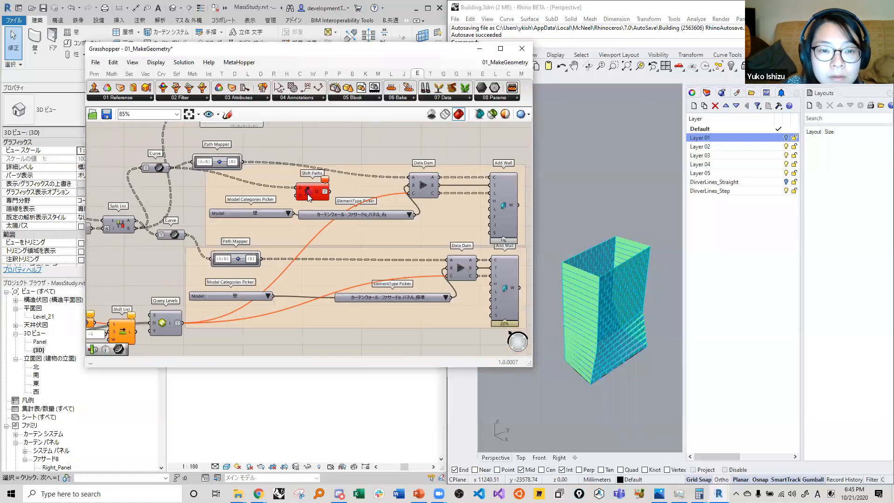
key("Delete")
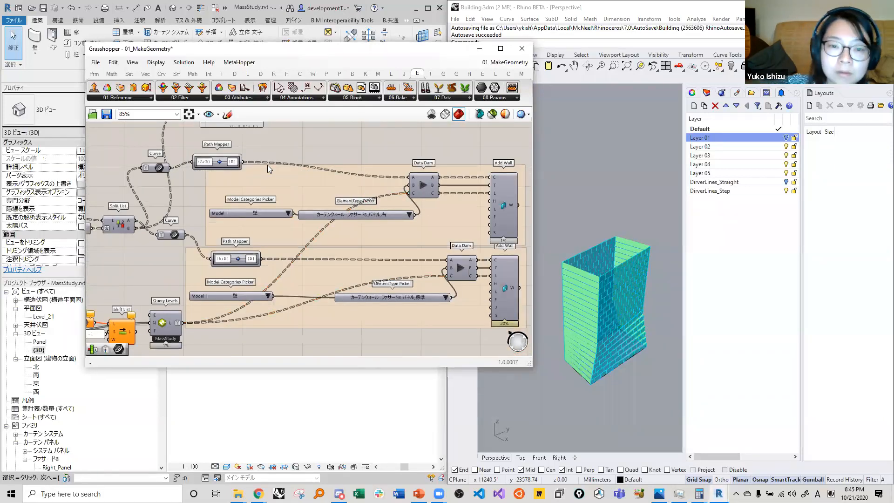
Look over the two Reference by BakeName groups and the Curve and Extrude components they feed.
scroll(240, 210, "down", 3)
right_click_drag(96, 209, 368, 273)
scroll(338, 188, "up", 4)
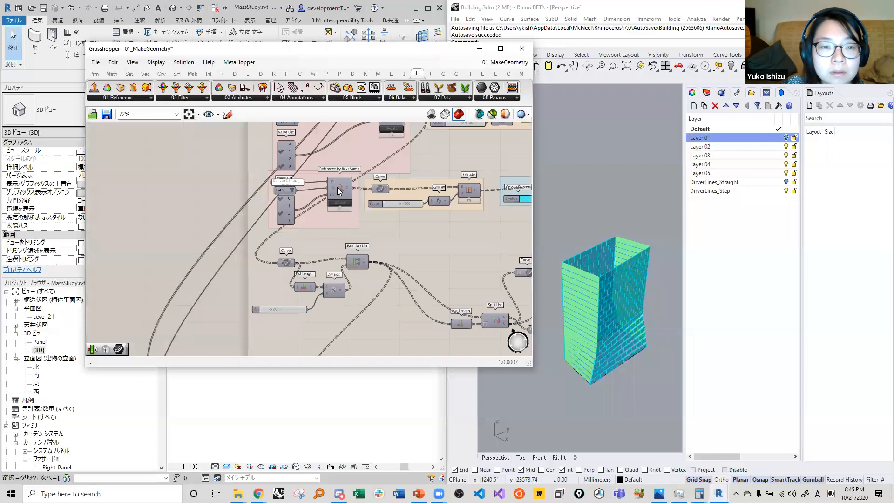
right_click_drag(294, 225, 208, 240)
scroll(208, 240, "down", 3)
scroll(287, 158, "up", 2)
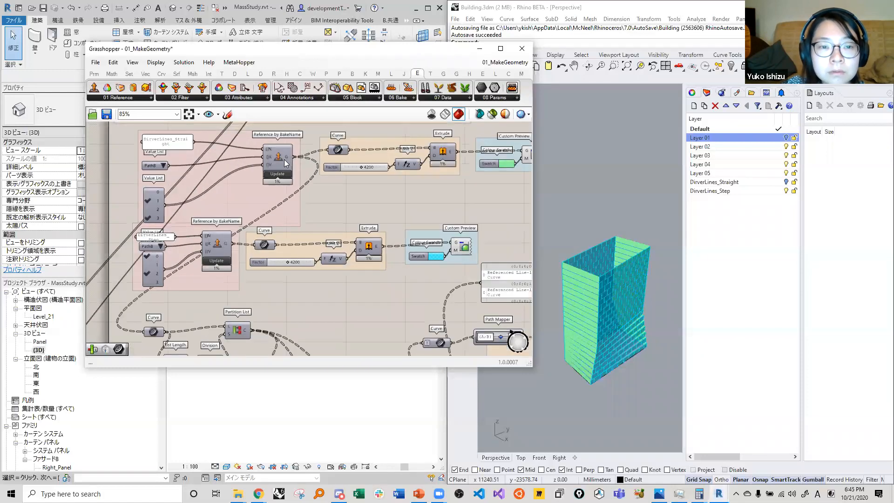
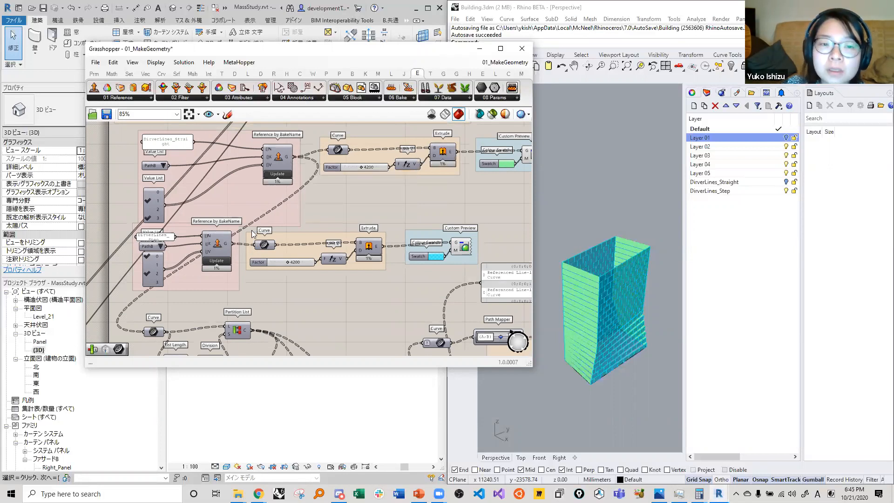
Examine the Curve, List Length, Division and Partition List chain with its 20 slider, including Partition List's Chunks output.
scroll(218, 254, "up", 3)
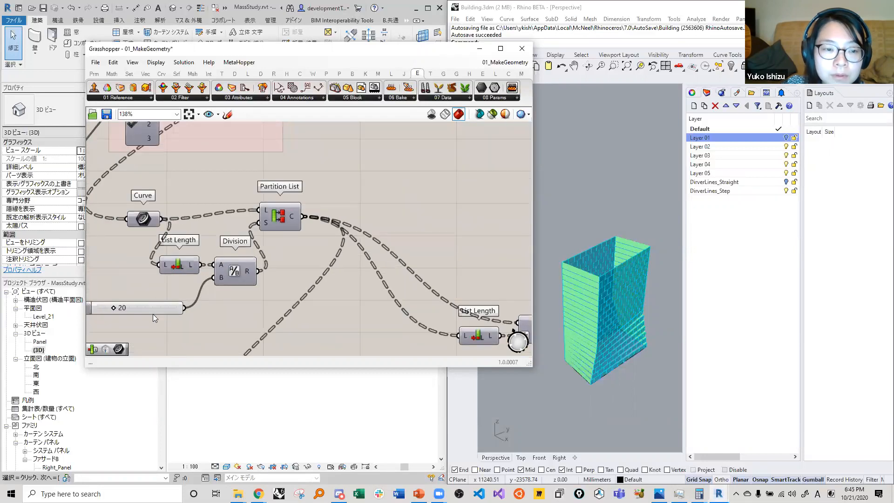
left_click(165, 311)
scroll(189, 301, "down", 2)
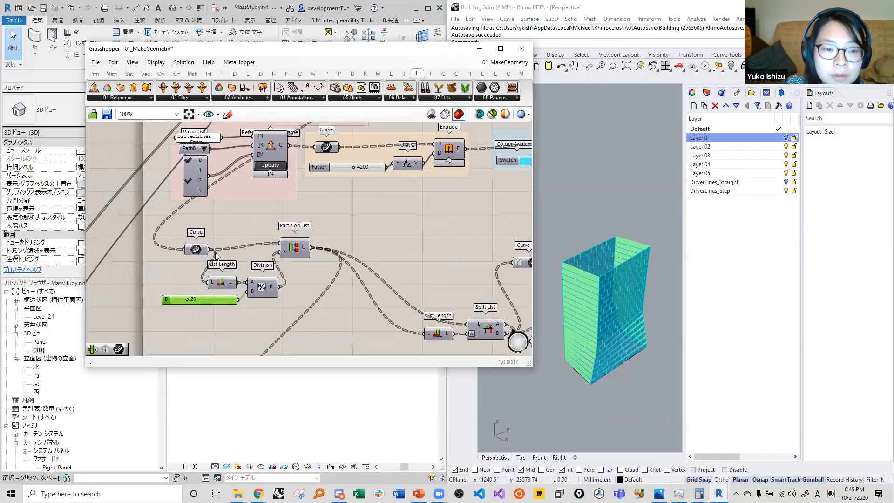
mouse_move(204, 250)
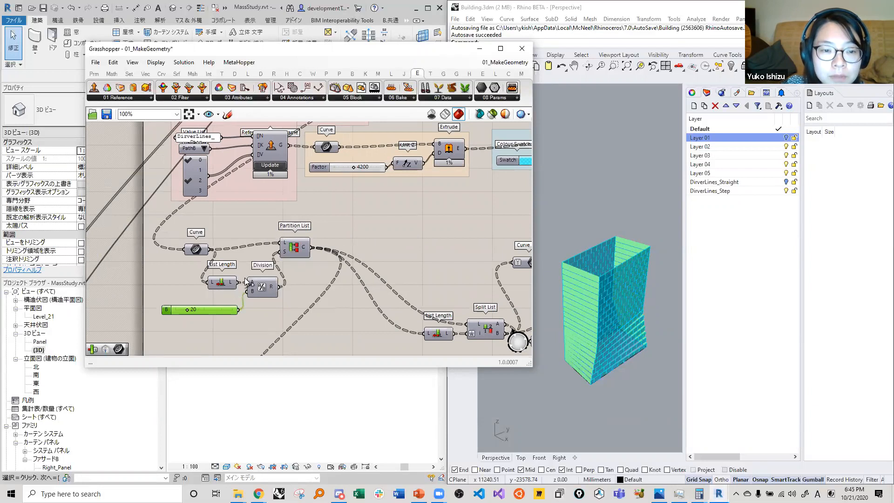
scroll(246, 278, "up", 2)
left_click_drag(173, 222, 172, 221)
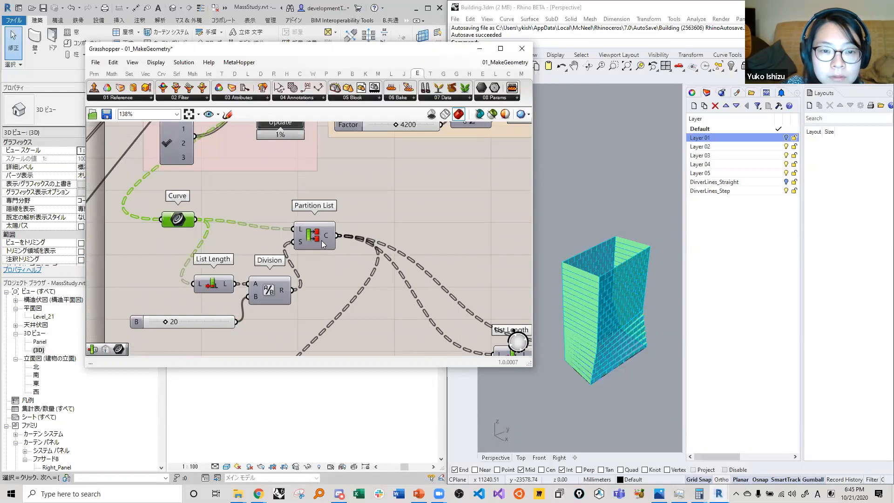
left_click_drag(317, 236, 332, 233)
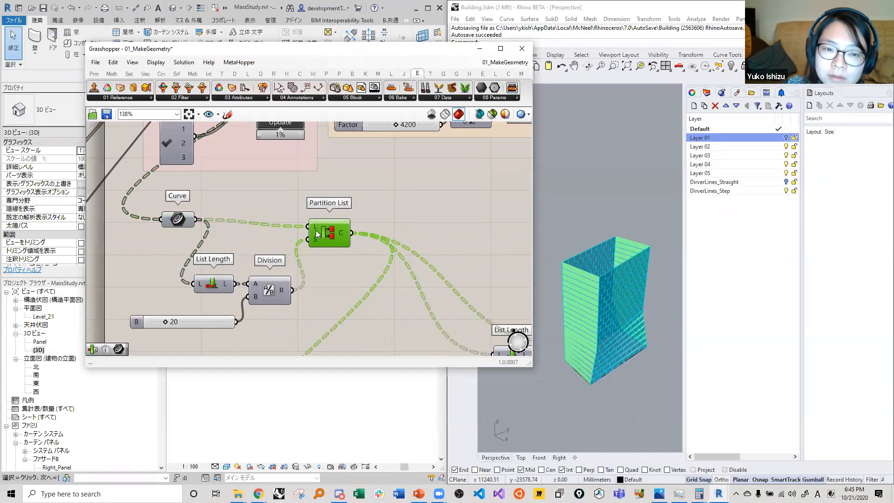
mouse_move(344, 231)
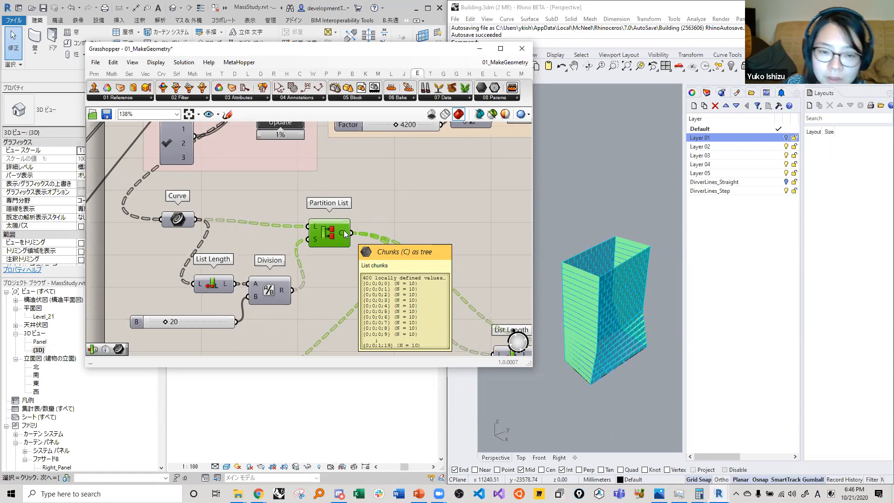
Trace the partitioned curves through Split List and the Curve and Path Mapper components to the Data Dams of both Add Wall groups.
right_click_drag(344, 230, 289, 202)
scroll(289, 200, "down", 4)
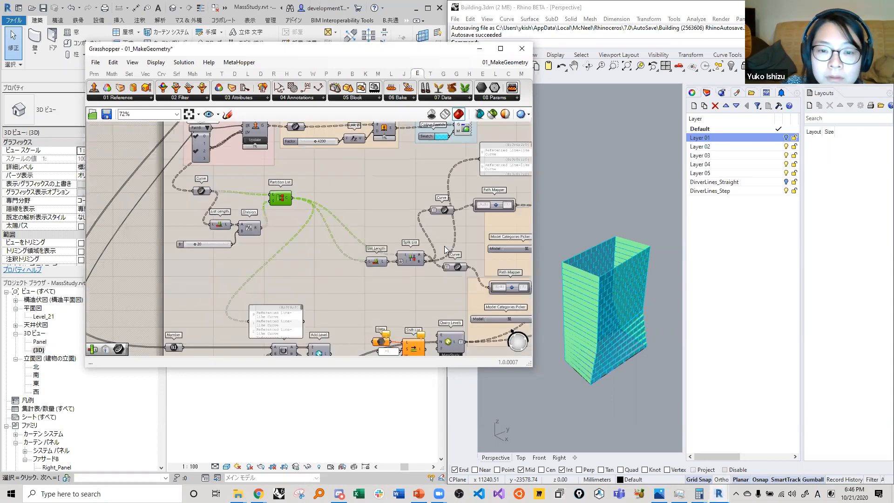
scroll(419, 256, "up", 2)
left_click_drag(405, 262, 405, 246)
scroll(400, 246, "down", 1)
right_click_drag(364, 218, 186, 193)
right_click_drag(349, 184, 383, 193)
scroll(332, 191, "up", 3)
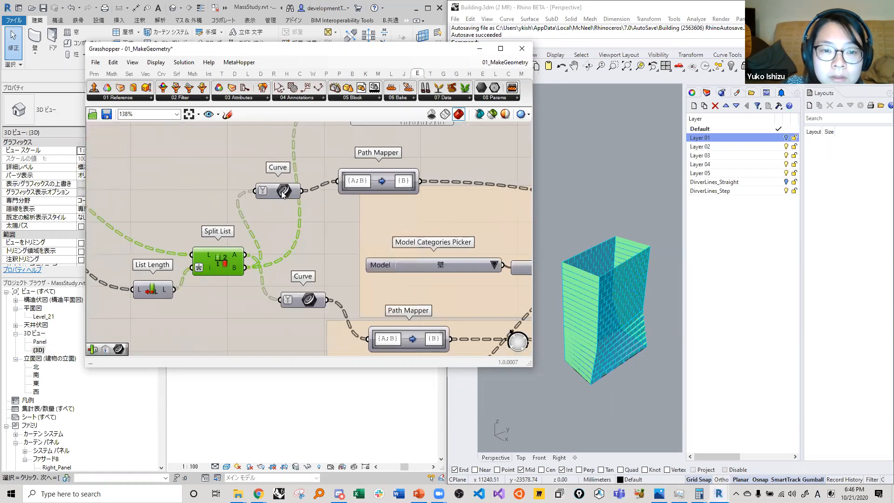
left_click(312, 183)
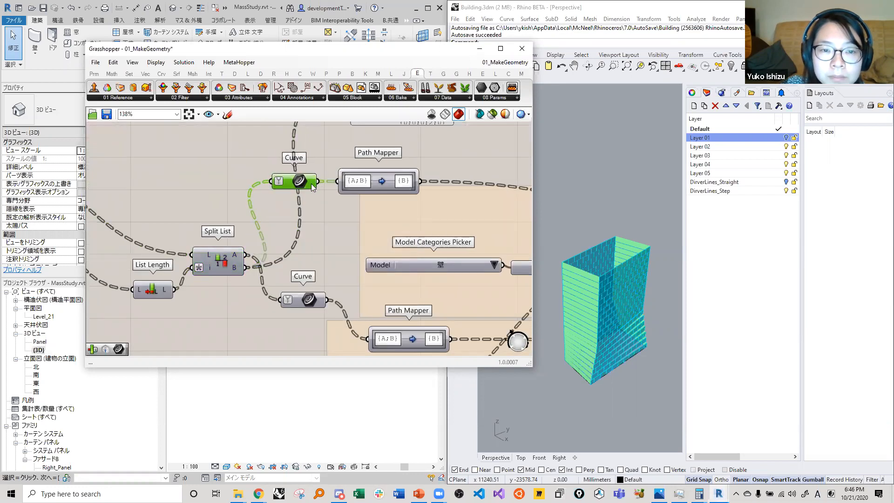
scroll(429, 208, "down", 4)
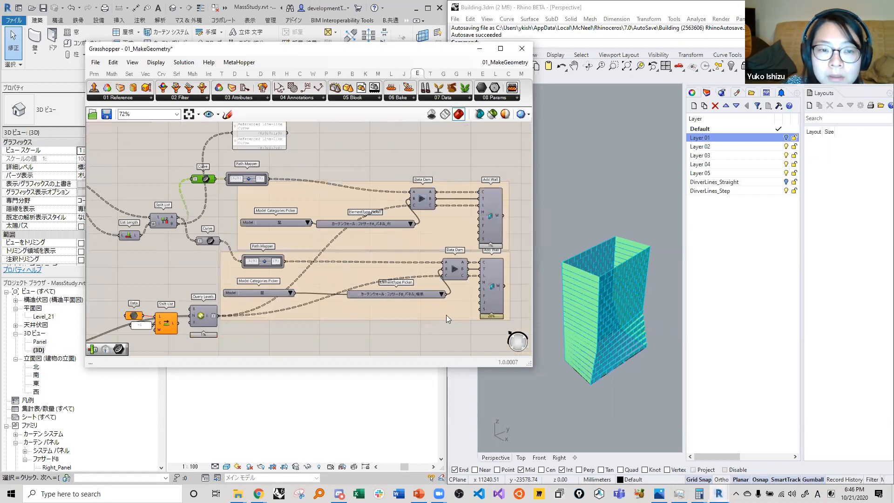
left_click(458, 271)
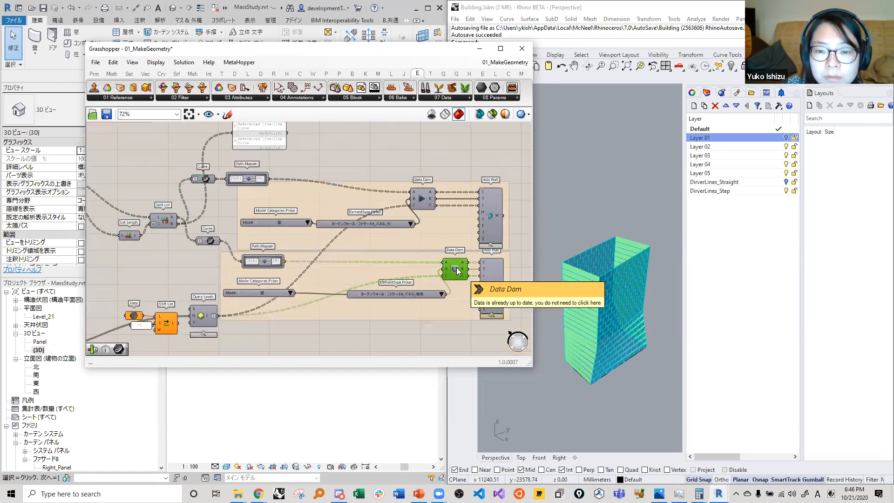
Examine the level-creation group, including the Level_ panel that supplies the prefix for the level names.
right_click_drag(223, 318, 365, 241)
right_click_drag(157, 264, 315, 264)
scroll(286, 243, "down", 2)
scroll(281, 283, "up", 2)
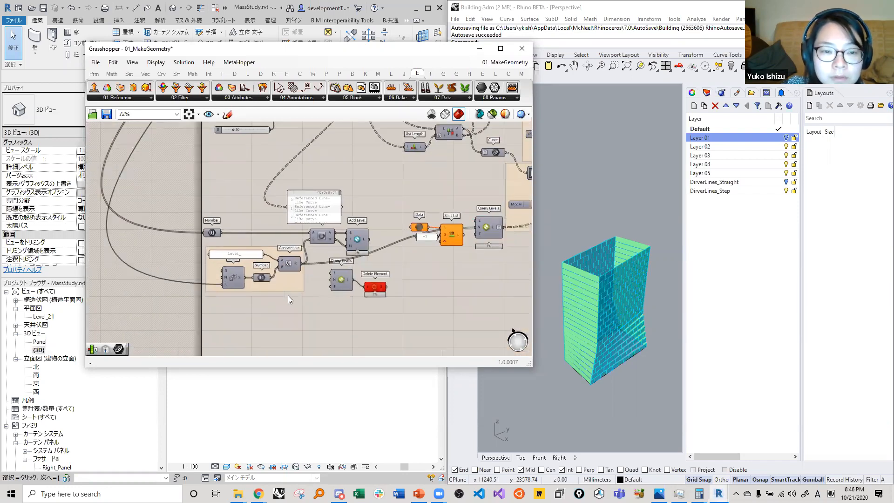
scroll(279, 279, "up", 4)
left_click(213, 232)
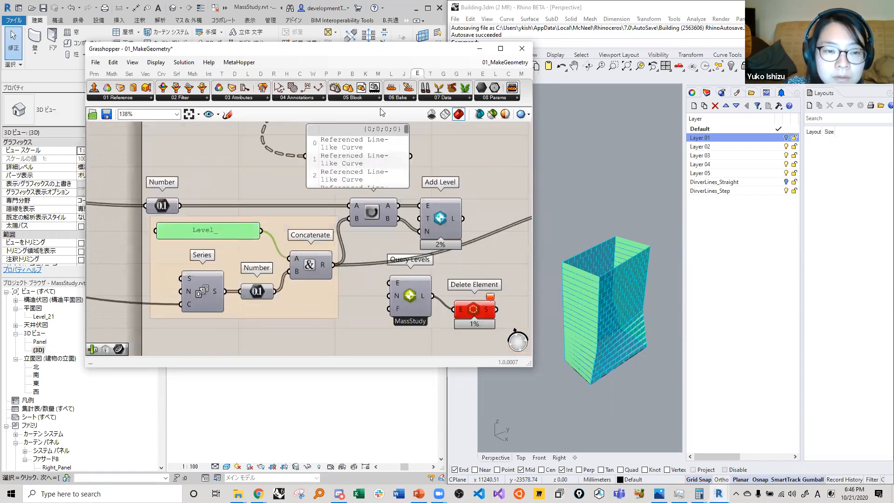
Move the Grasshopper window clear of Revit and check the existing plan views in the project browser.
left_click_drag(275, 43, 568, 59)
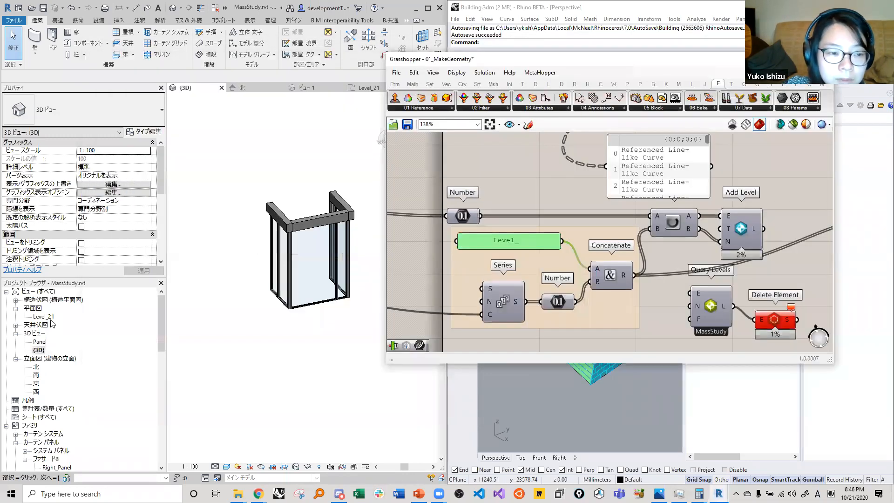
scroll(564, 221, "down", 5)
scroll(519, 228, "up", 7)
scroll(502, 240, "down", 4)
scroll(523, 246, "down", 4)
scroll(526, 248, "up", 3)
Place the Query Levels and Delete Element components below the level-naming group and align them with each other.
left_click_drag(574, 276, 468, 273)
scroll(551, 263, "down", 4)
scroll(457, 274, "up", 3)
scroll(541, 263, "down", 3)
scroll(488, 275, "up", 3)
left_click(511, 294)
scroll(539, 279, "up", 2)
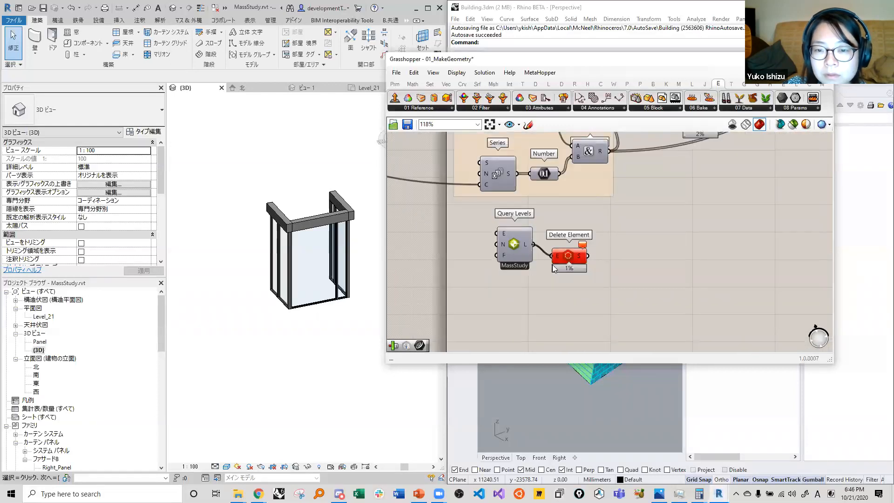
left_click_drag(531, 252, 526, 263)
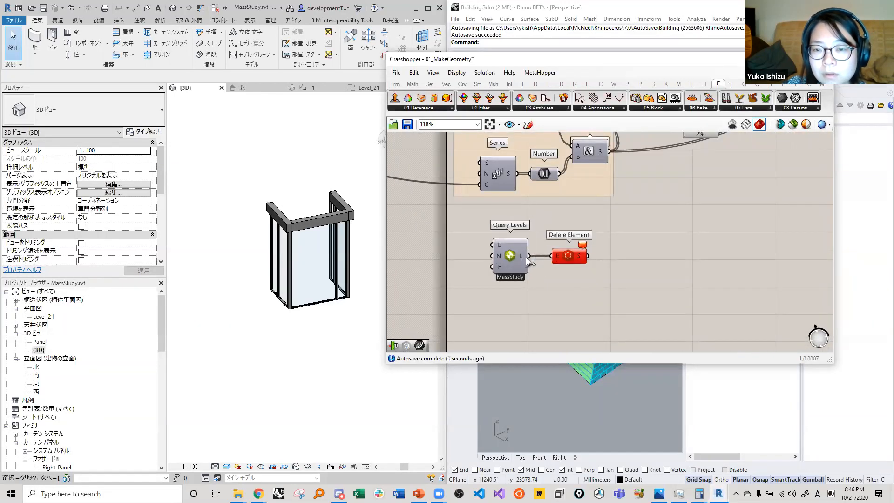
left_click(569, 259)
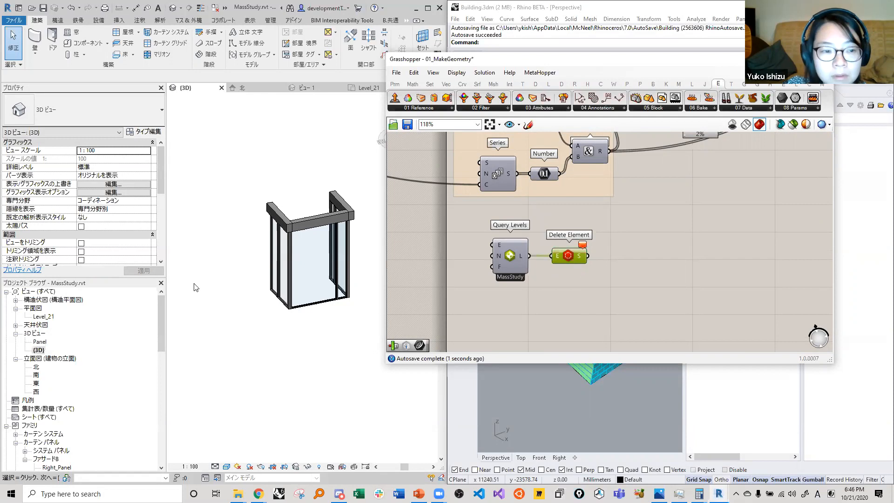
Inspect the components feeding Add Level, including the Count input of the Series that numbers the level names.
scroll(65, 345, "down", 2)
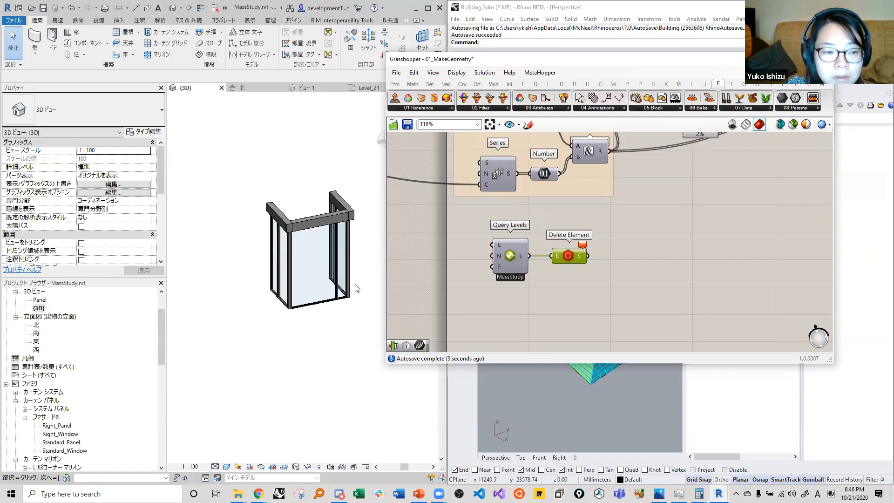
scroll(581, 277, "down", 3)
right_click_drag(665, 155, 530, 239)
scroll(530, 238, "up", 5)
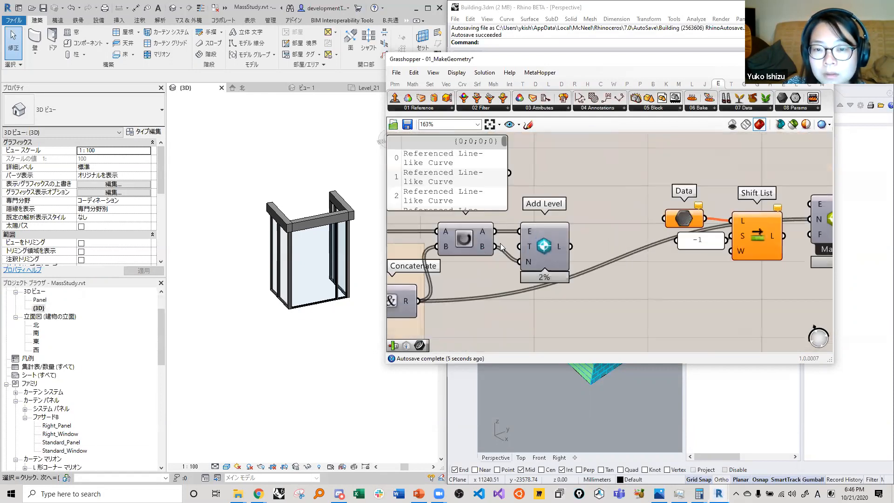
scroll(502, 246, "down", 5)
left_click(599, 204)
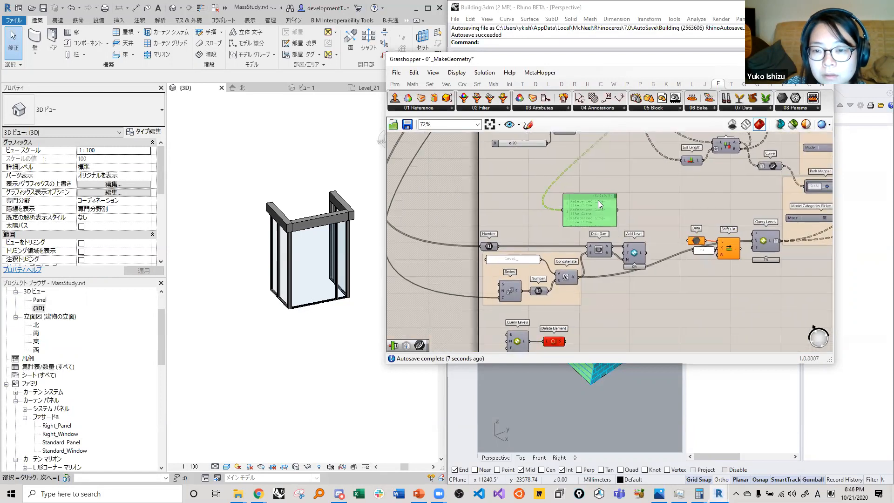
scroll(575, 281, "up", 1)
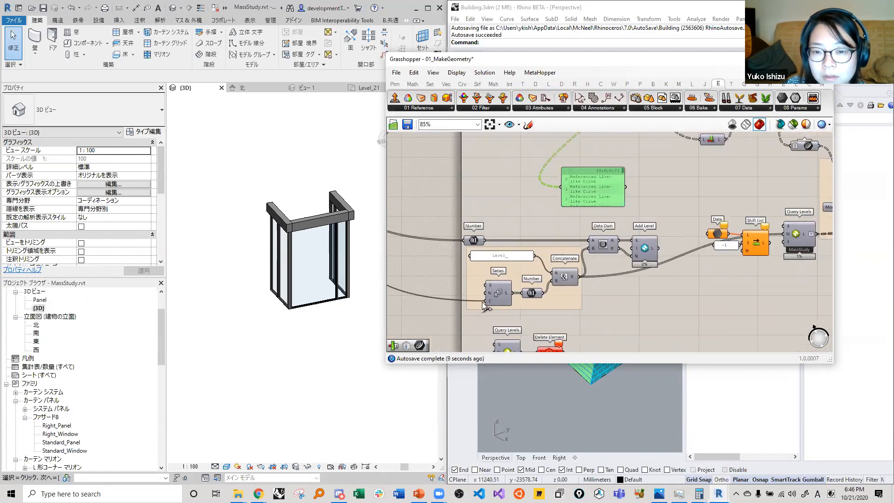
mouse_move(489, 301)
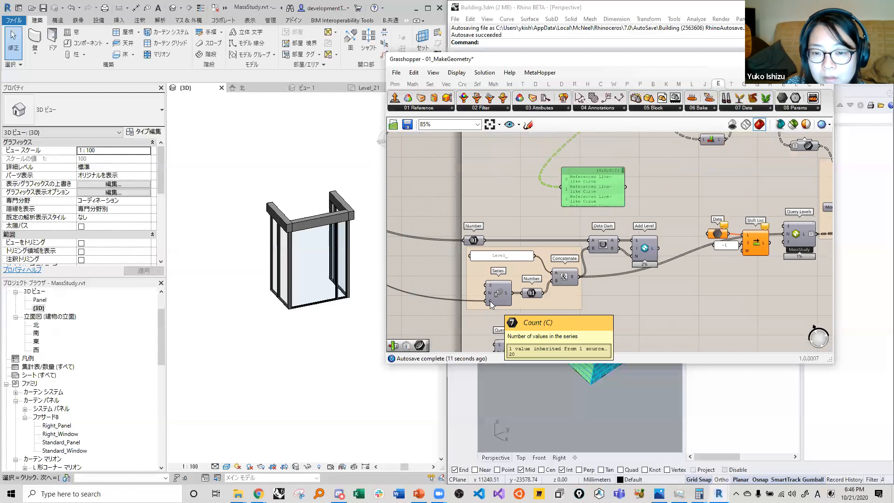
left_click(676, 265)
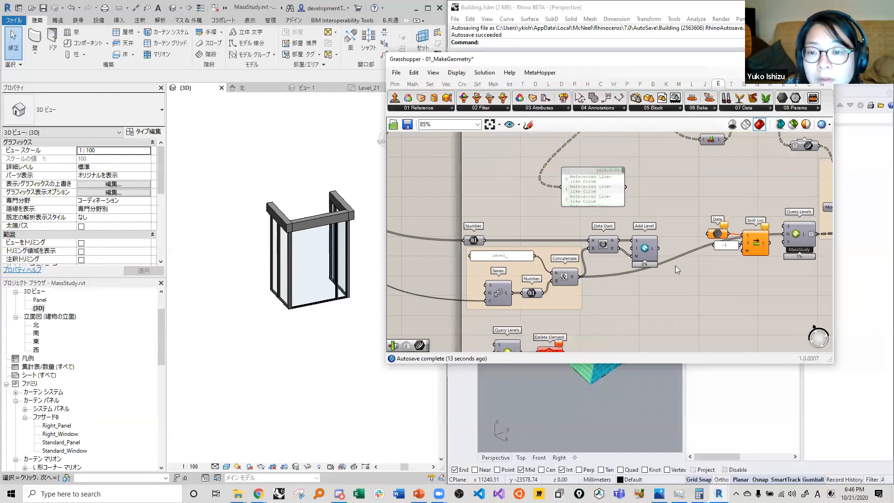
Connect Concatenate's result to the B input of the level Data Dam and release the data to Add Level.
scroll(606, 266, "up", 2)
left_click_drag(522, 263, 541, 225)
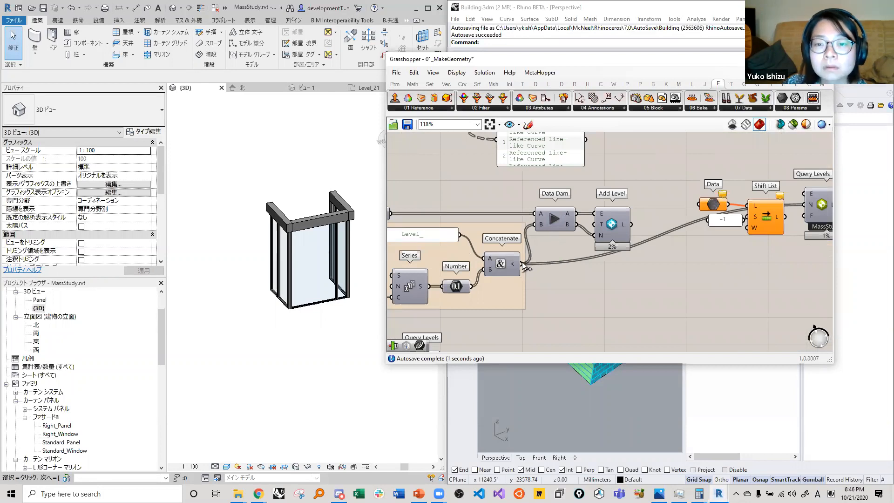
left_click(554, 226)
left_click(553, 223)
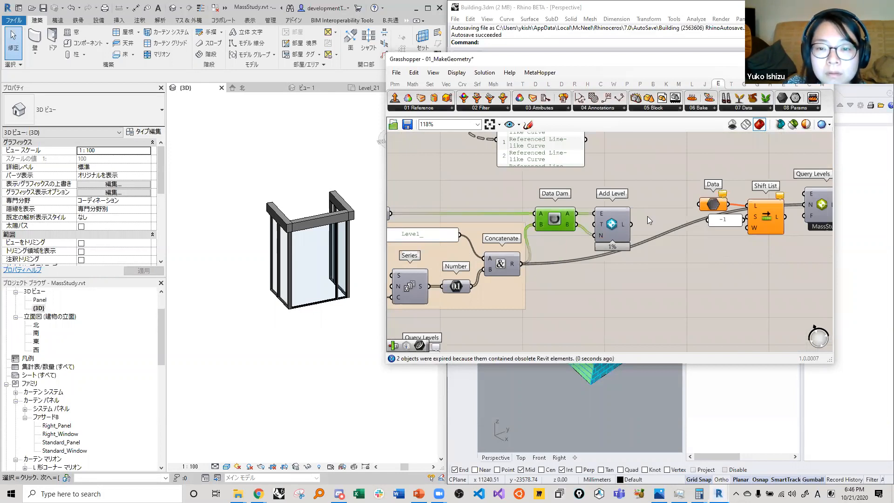
Open Revit's {3D} view, run the default 3D View command and examine the whole model after the level creation.
scroll(48, 353, "up", 1)
scroll(45, 349, "up", 1)
double_click(41, 350)
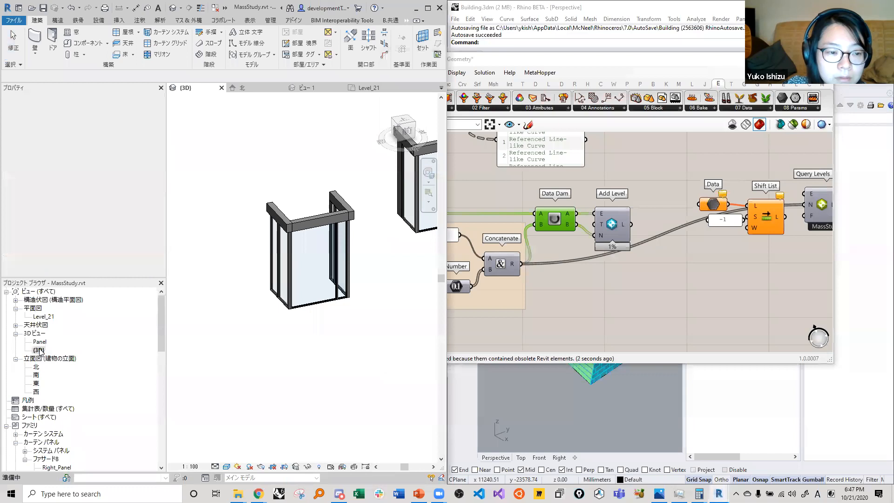
scroll(324, 273, "down", 5)
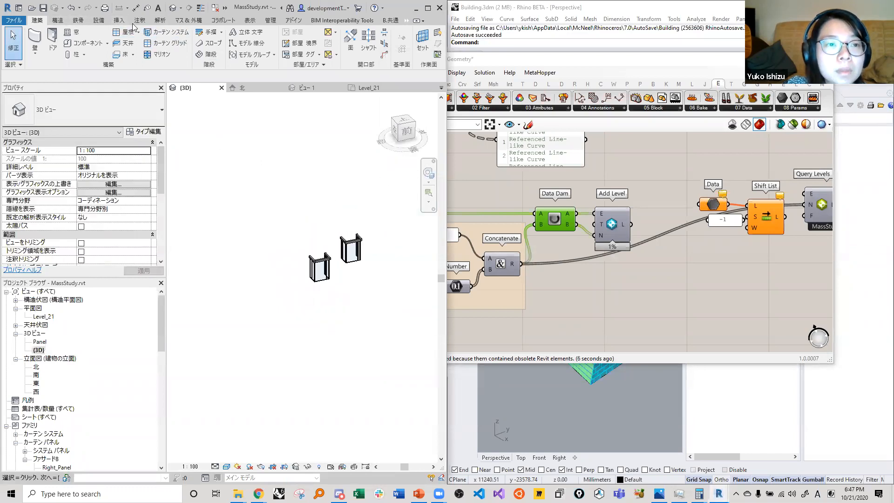
left_click(252, 22)
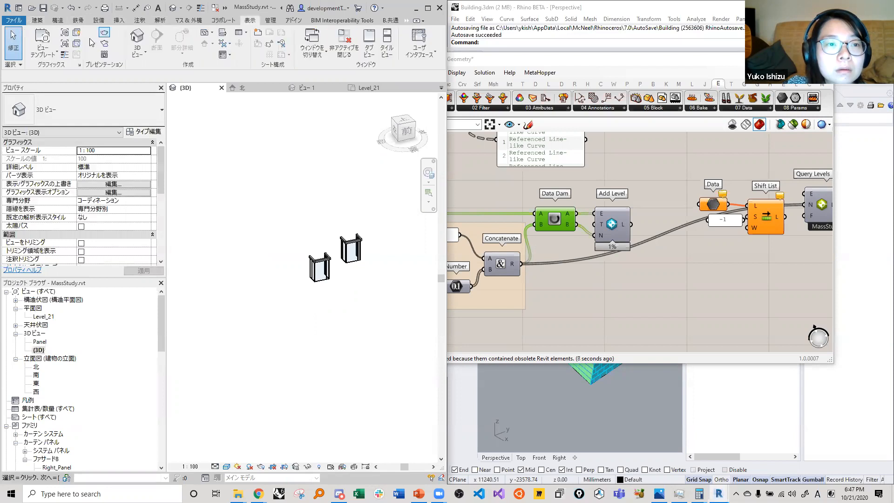
left_click(138, 55)
left_click(138, 39)
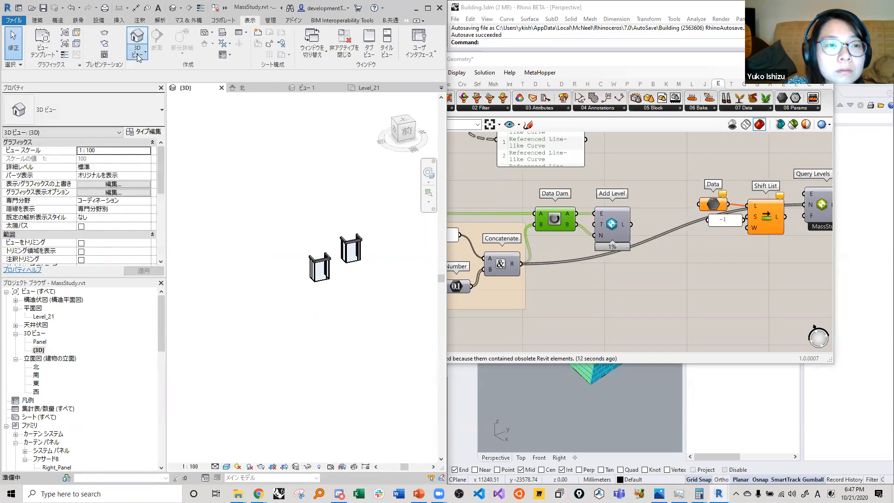
left_click(139, 56)
left_click(41, 351)
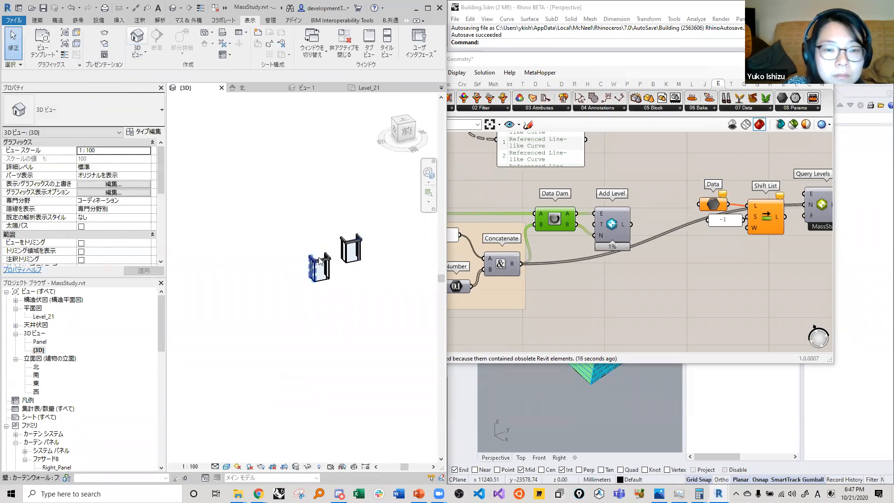
scroll(324, 251, "down", 5)
Return to Grasshopper and look over the Data Dam and Add Level components with the surrounding level group.
left_click(615, 274)
scroll(614, 269, "up", 3)
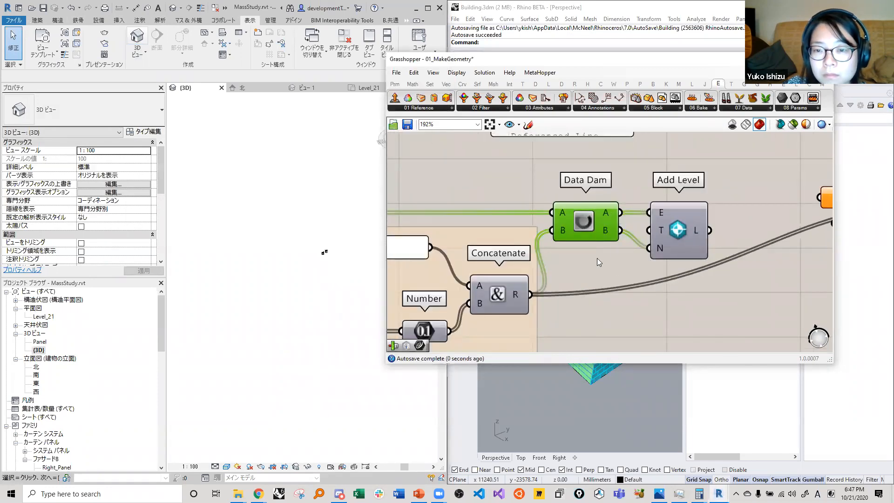
scroll(654, 242, "down", 3)
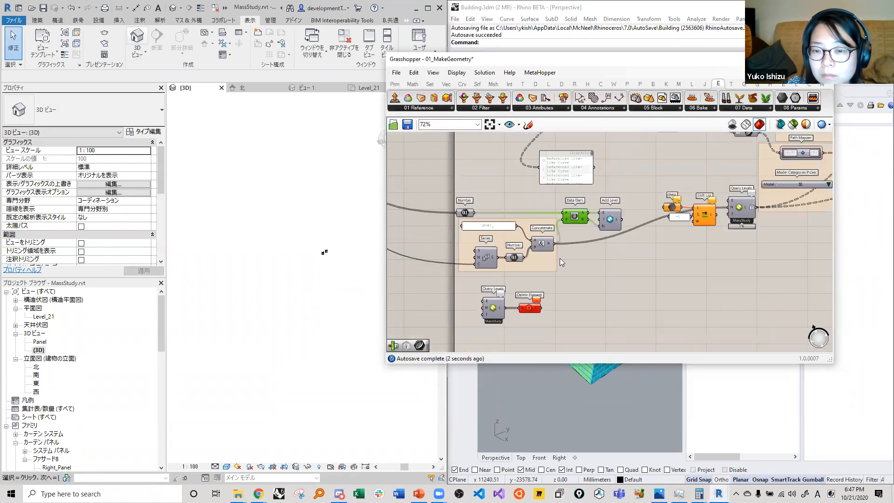
Open Revit's 北 elevation view to check the created levels.
left_click(503, 294)
right_click_drag(603, 208, 604, 238)
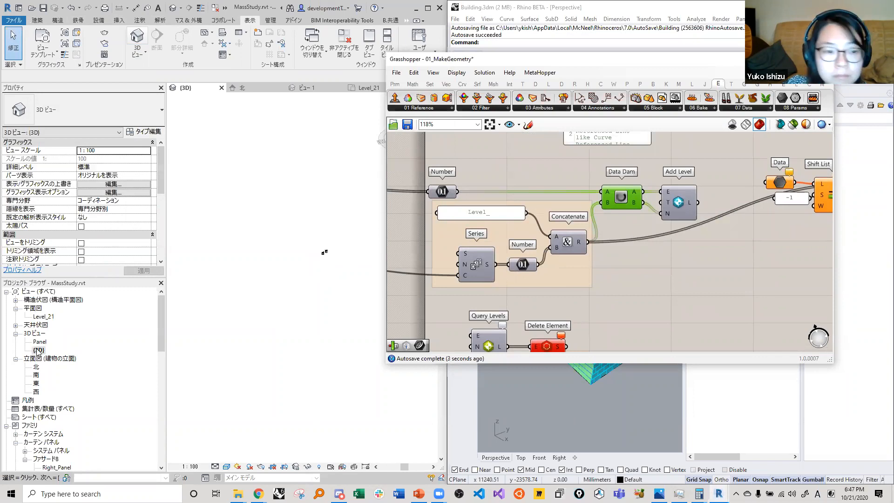
double_click(36, 367)
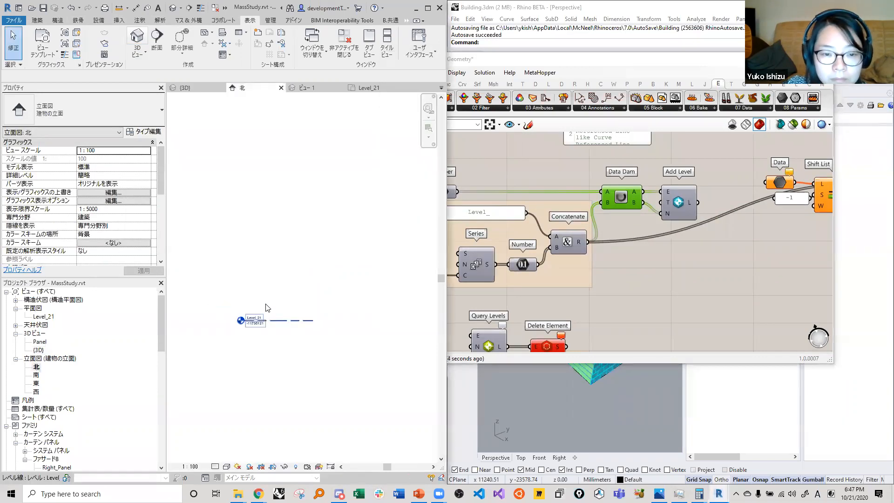
Connect the Number output to input A of the level Data Dam and release the data to Add Level.
right_click(635, 237)
left_click(581, 274)
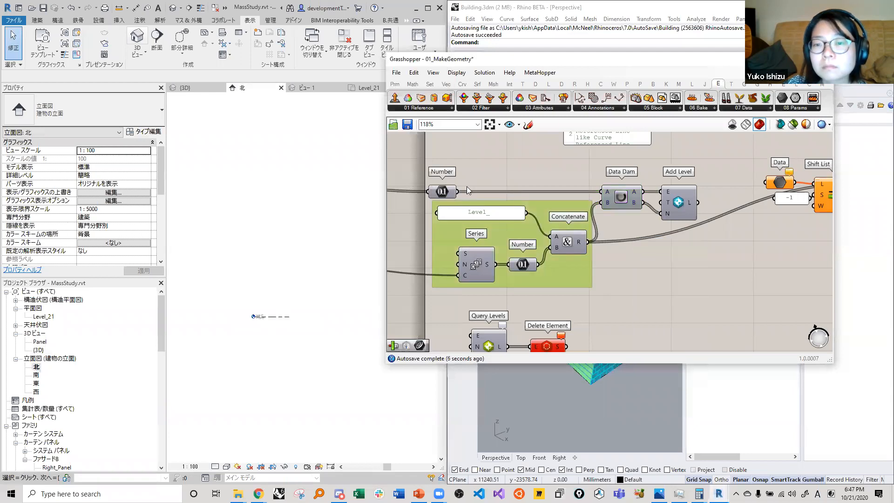
scroll(640, 254, "down", 3)
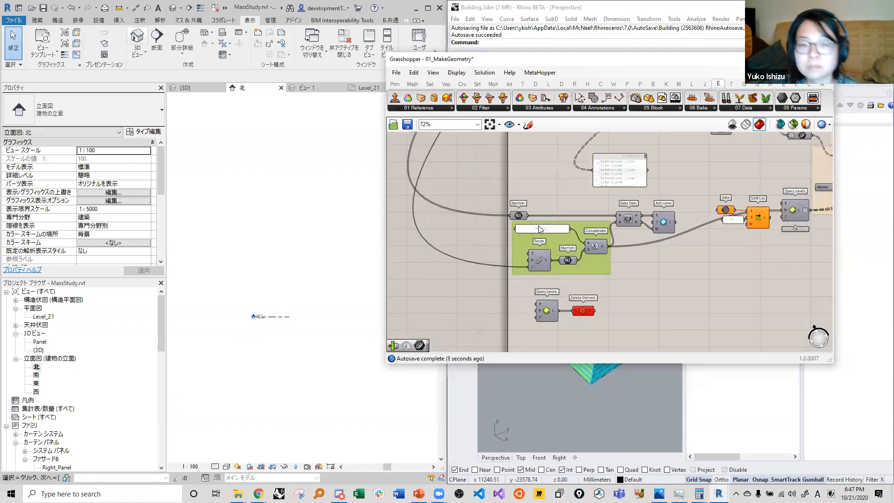
scroll(550, 224, "up", 5)
left_click_drag(456, 208, 688, 211)
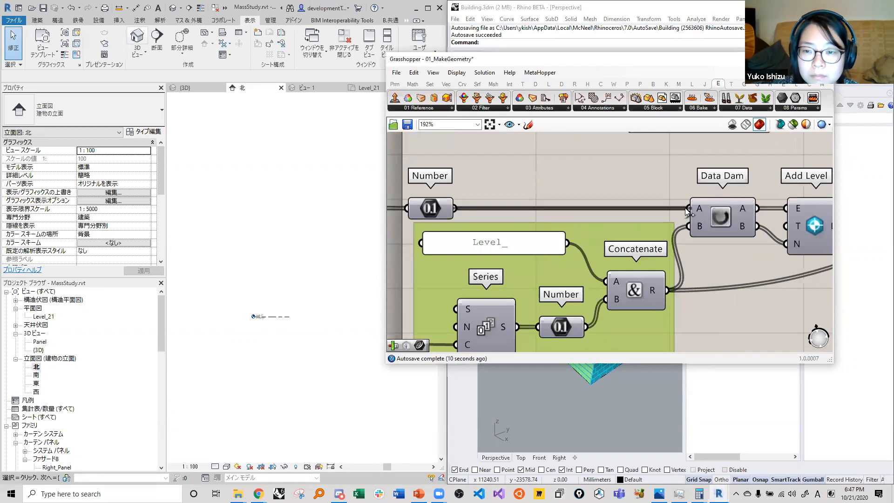
scroll(688, 211, "down", 2)
left_click(683, 212)
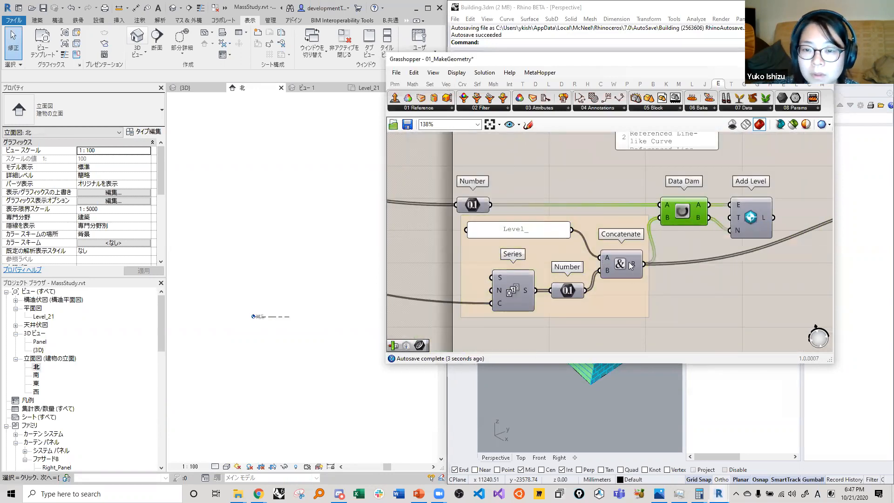
Inspect Add Level's E, T and N inputs and the levels listed at its L output.
mouse_move(668, 219)
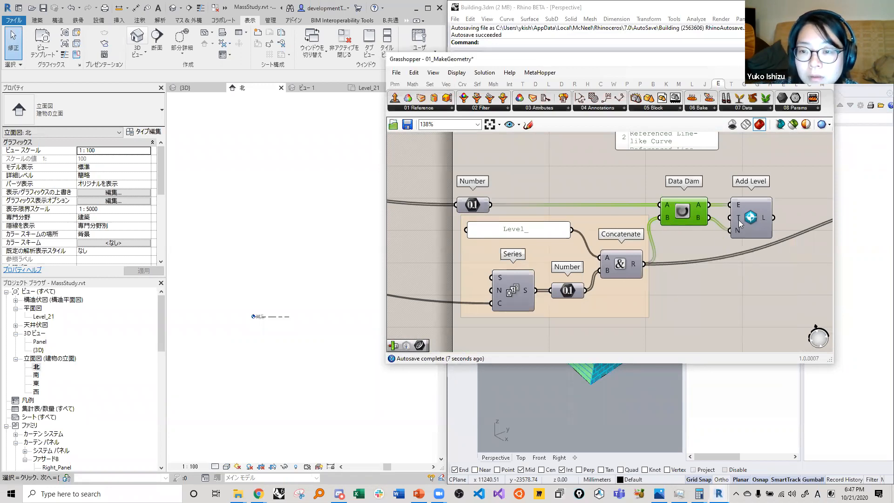
mouse_move(742, 207)
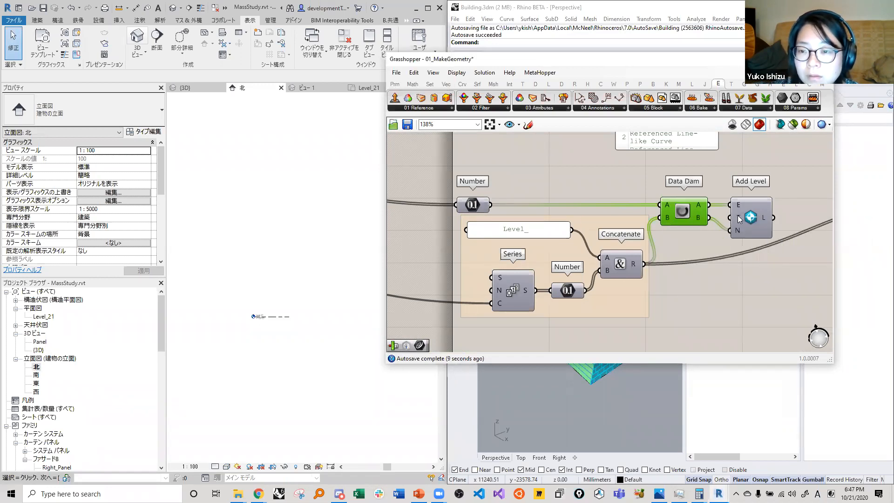
mouse_move(741, 231)
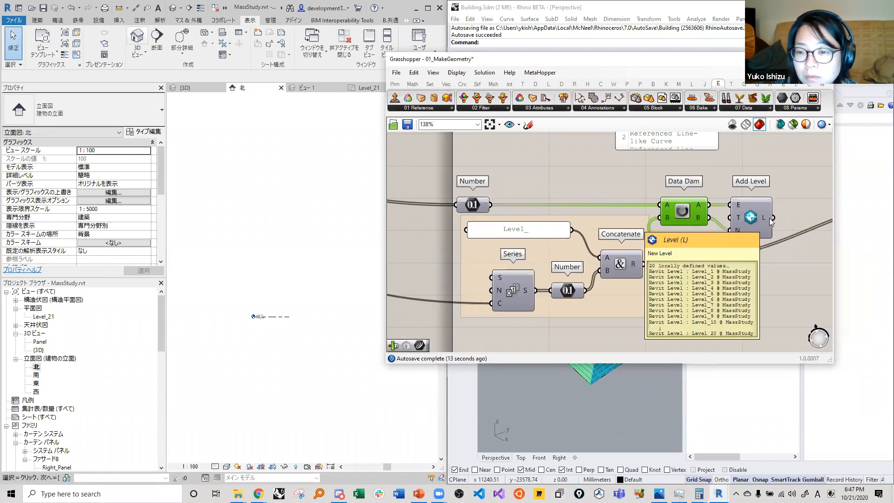
left_click(762, 229)
Disconnect Query Levels from the Delete Element component below the level-naming group.
right_click_drag(653, 329, 506, 238)
scroll(492, 265, "down", 1)
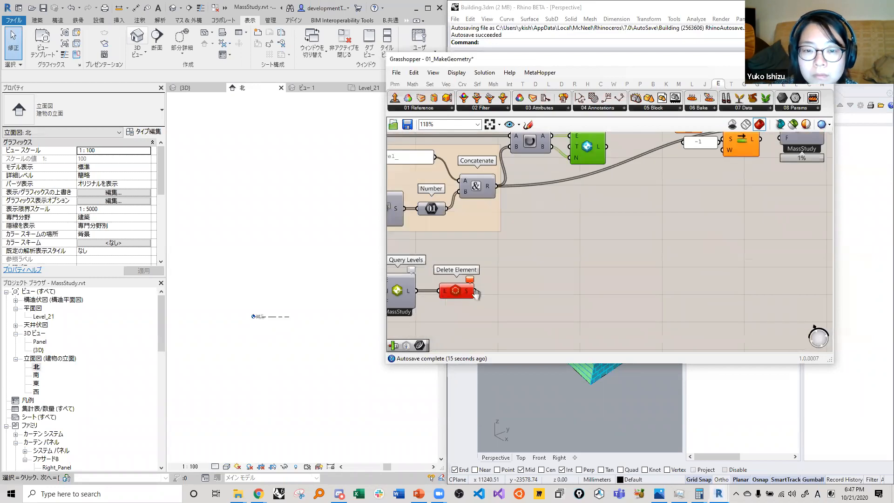
right_click_drag(405, 296, 461, 299)
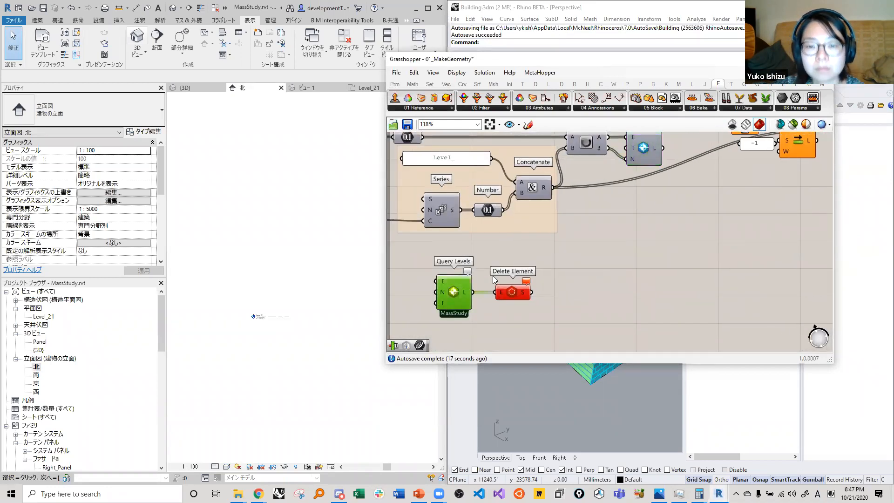
left_click(511, 296)
left_click_drag(496, 292, 450, 284)
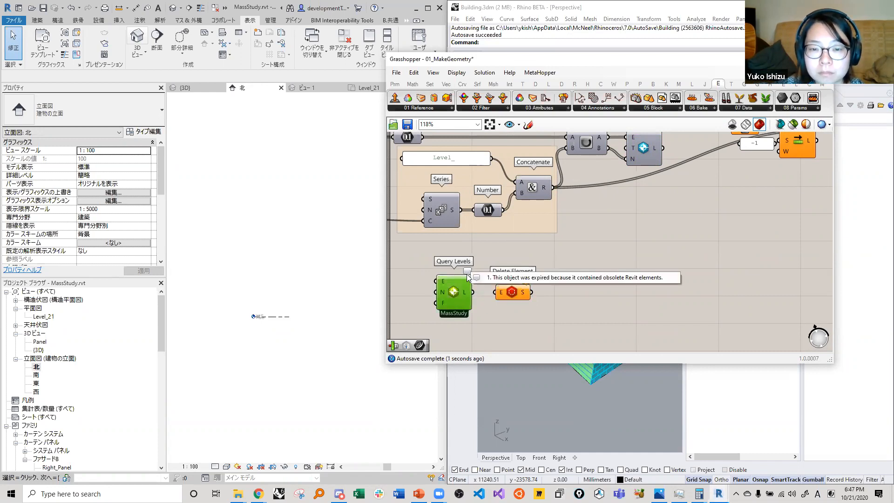
Select Add Level, check the Level_21 line in Revit's 北 elevation and narrow the Grasshopper window to uncover that view.
left_click(652, 153)
scroll(278, 301, "up", 5)
scroll(236, 312, "down", 2)
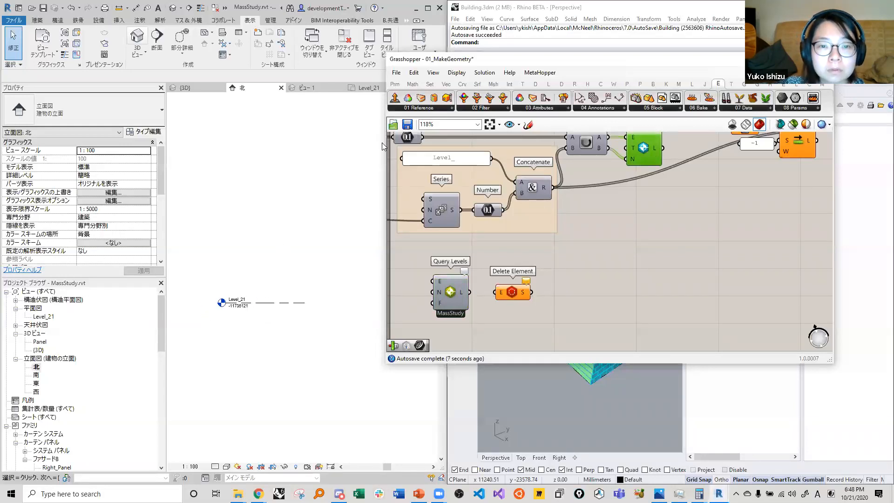
left_click_drag(382, 158, 489, 158)
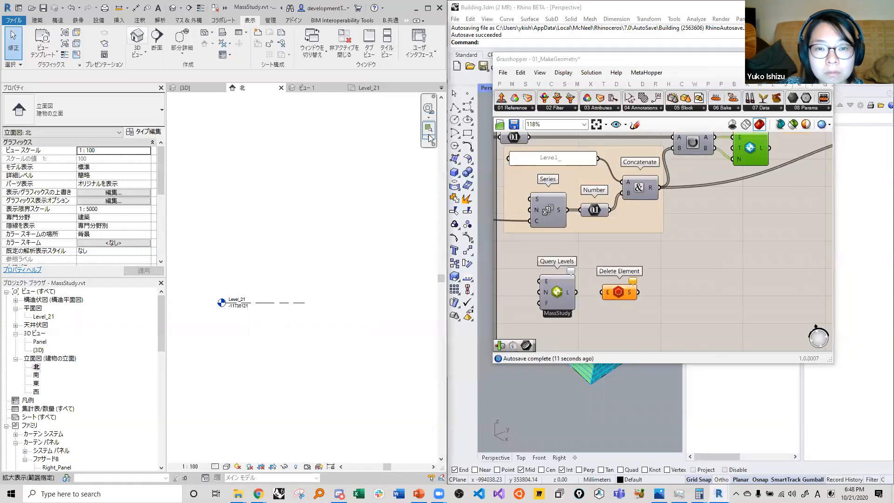
Try region and whole-extent zooms in Revit's 北 elevation to look for the new levels.
left_click(429, 139)
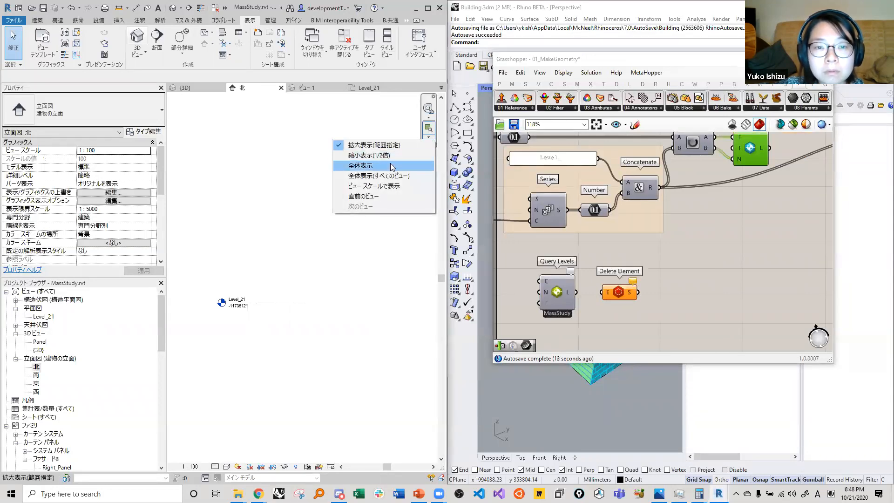
left_click(374, 145)
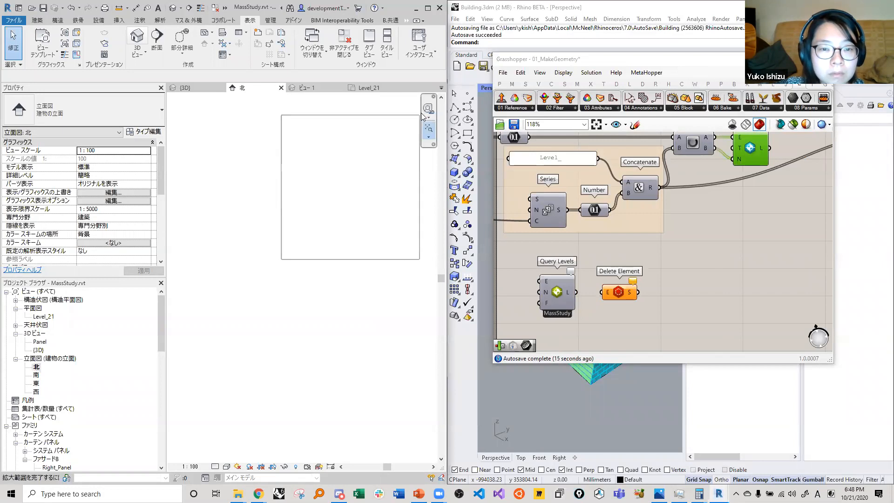
left_click(429, 139)
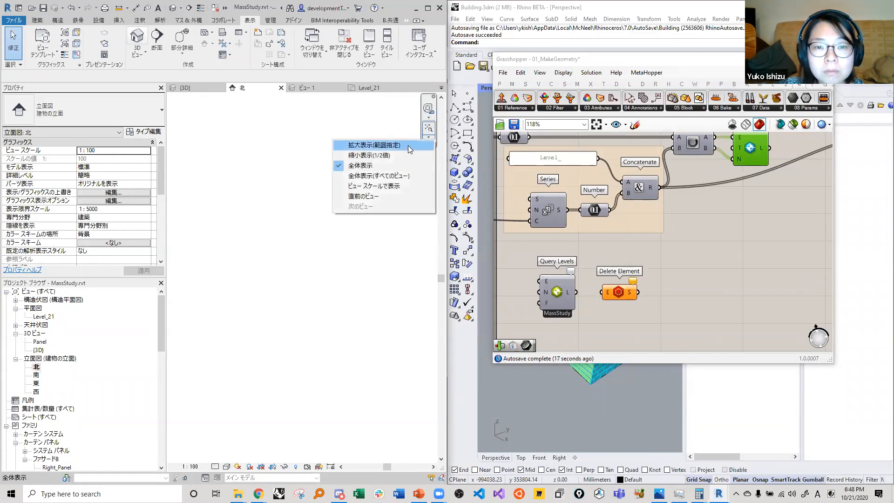
left_click(377, 178)
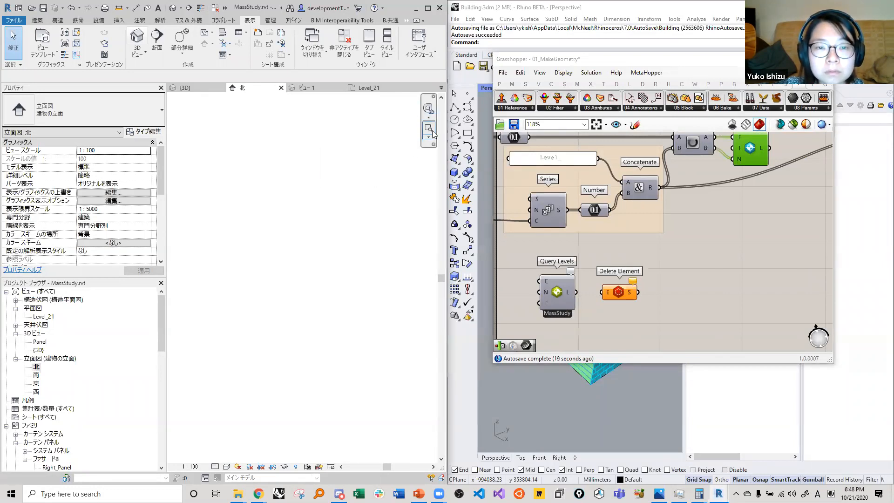
left_click(429, 138)
left_click(380, 177)
Return to the level components in Grasshopper and save the 01_MakeGeometry definition.
scroll(750, 257, "down", 2)
scroll(723, 253, "down", 6)
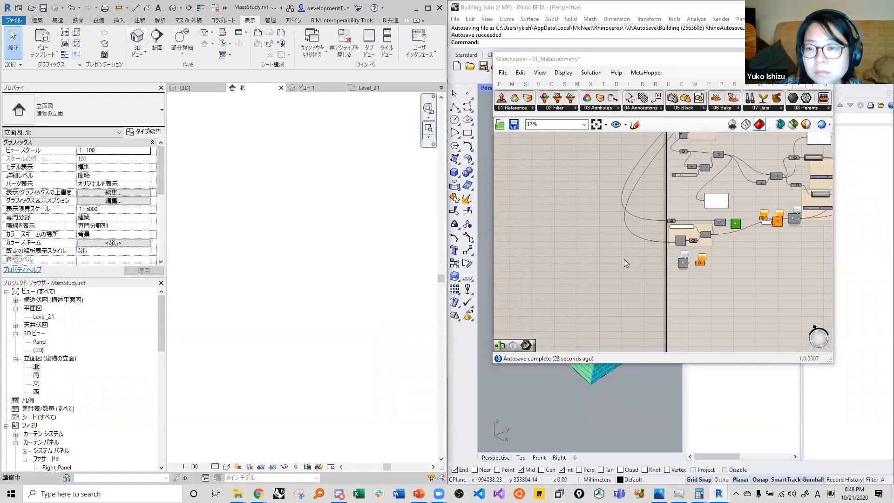
scroll(625, 260, "up", 5)
right_click(633, 263)
right_click_drag(620, 248, 441, 266)
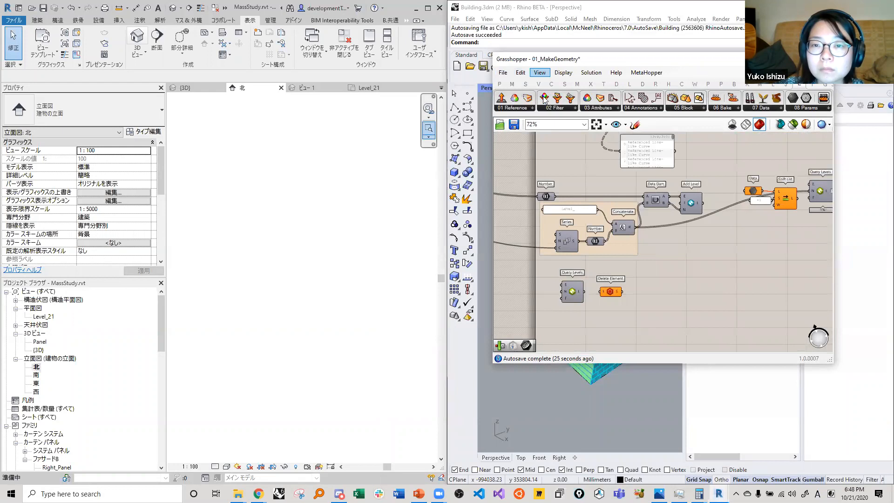
key("ctrl+s")
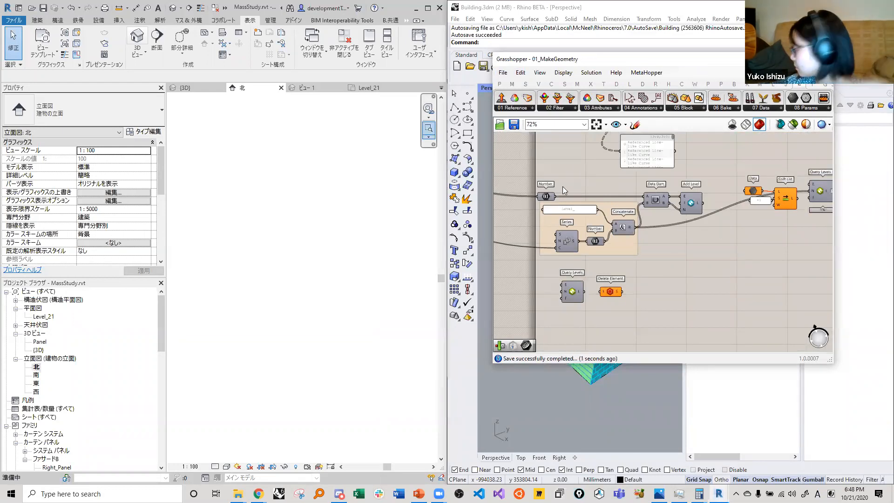
Examine the Add Level component with its Data Dam and Concatenate inputs in the saved definition.
right_click_drag(724, 257, 699, 269)
scroll(691, 217, "up", 3)
left_click(660, 220)
right_click_drag(661, 221, 708, 222)
scroll(706, 221, "down", 4)
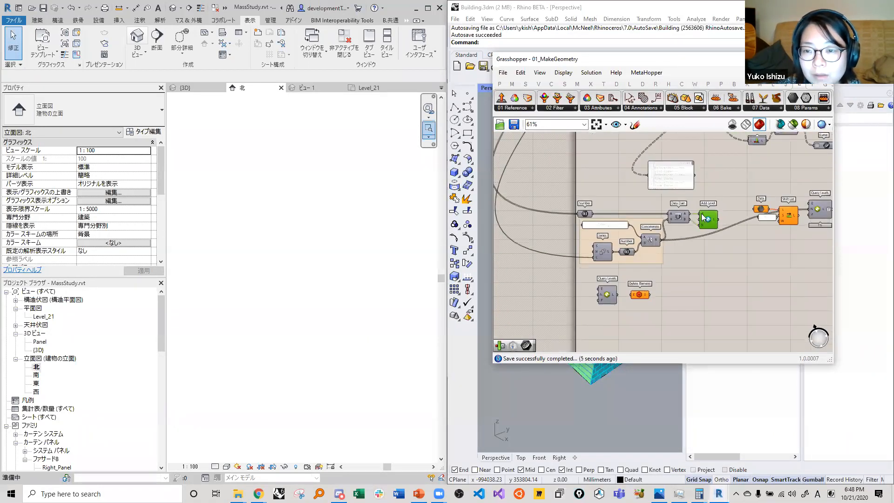
scroll(702, 214, "up", 3)
scroll(730, 208, "up", 2)
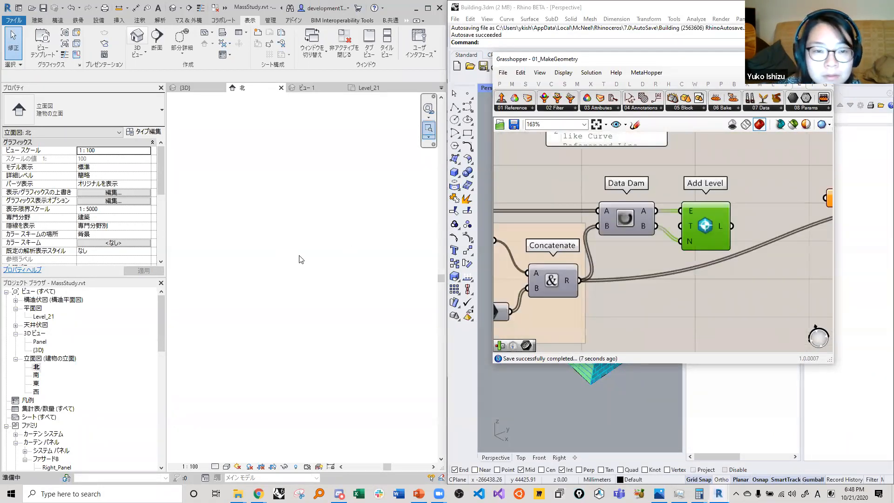
scroll(712, 238, "down", 3)
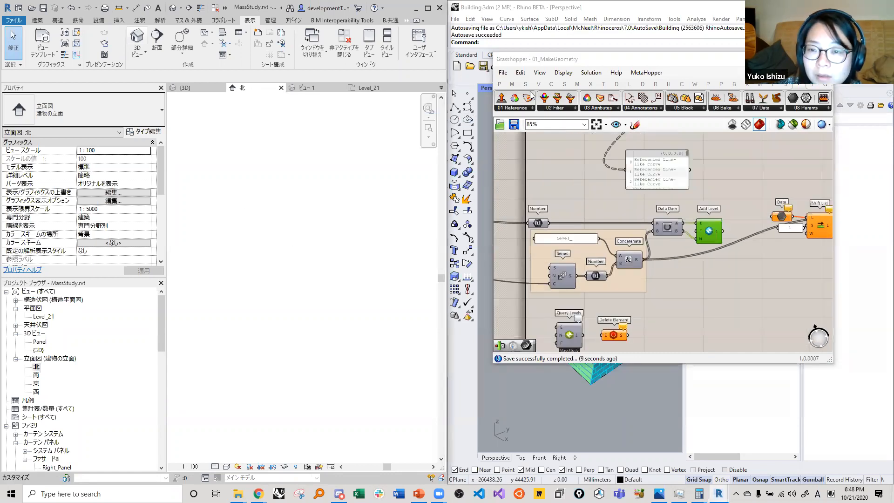
Open the 02_MakeRhinoFamily.gh definition from the RhinoInsideRevitWorkshop02 folder.
left_click(504, 75)
left_click(523, 96)
left_click(499, 144)
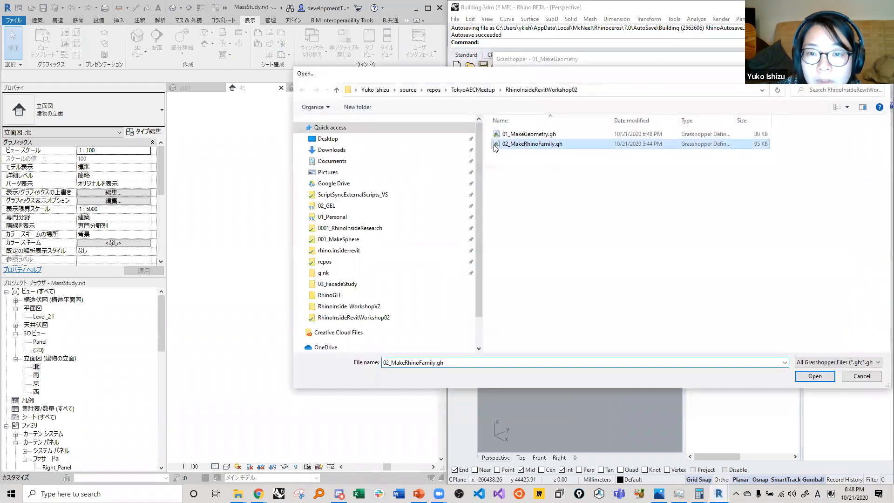
left_click(815, 376)
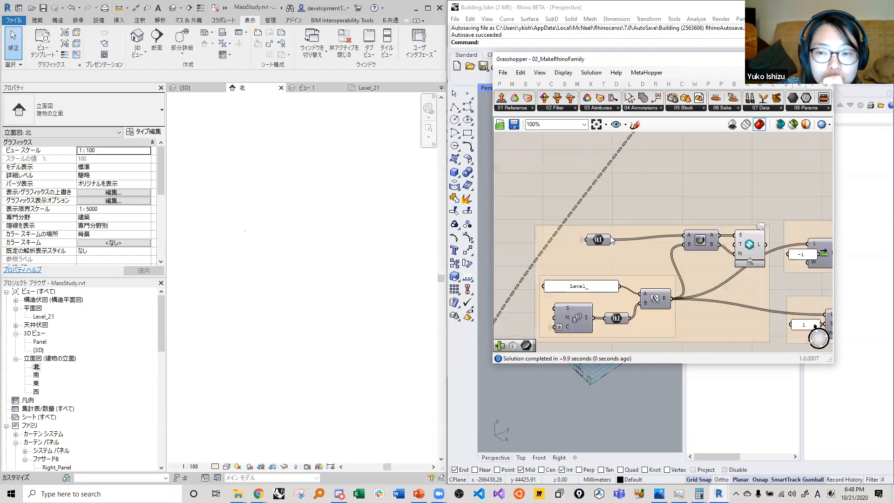
Look over the 02_MakeRhinoFamily definition, focusing on its level creation, list shifting and level query groups.
scroll(647, 224, "down", 4)
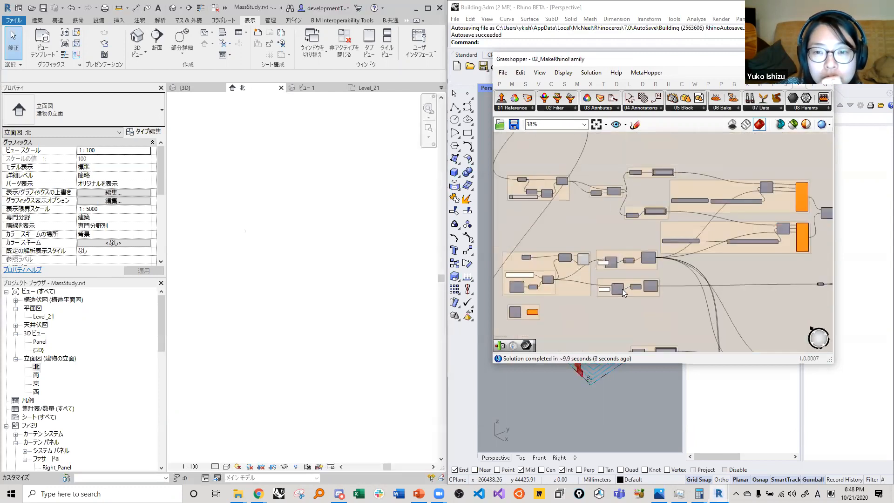
scroll(591, 304, "up", 4)
right_click_drag(591, 303, 616, 221)
scroll(616, 223, "up", 1)
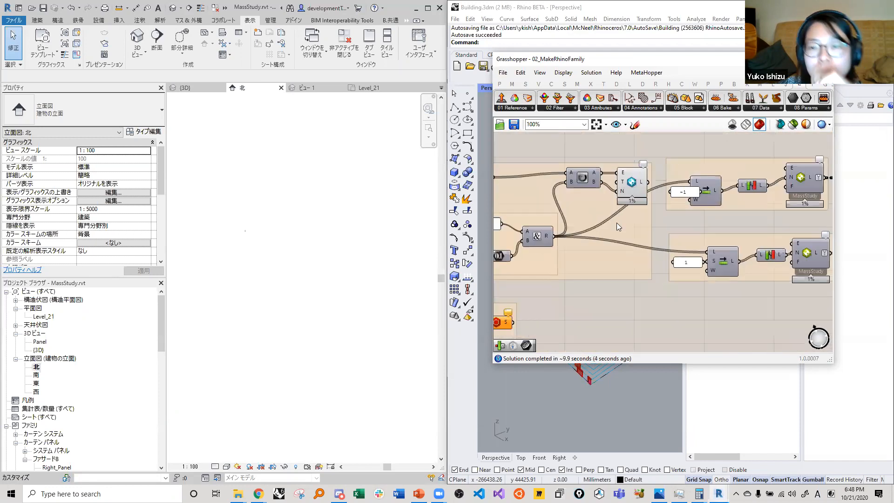
scroll(617, 223, "down", 5)
scroll(619, 240, "up", 3)
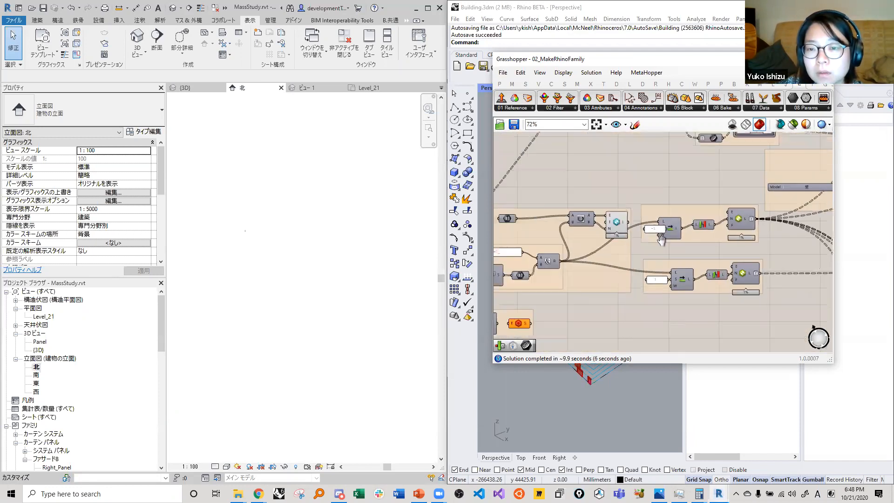
scroll(571, 264, "down", 8)
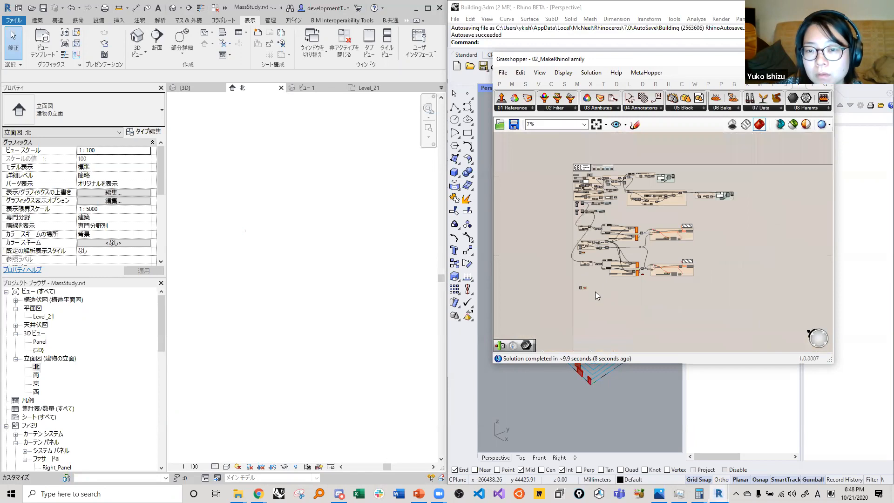
scroll(595, 294, "up", 5)
right_click_drag(593, 170, 615, 211)
scroll(616, 212, "up", 3)
scroll(615, 207, "up", 2)
scroll(666, 252, "up", 3)
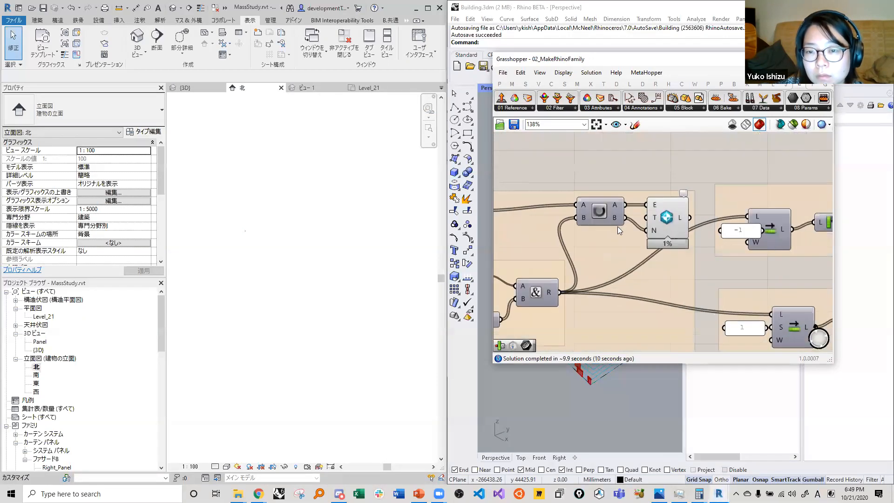
Release the level Data Dam's data to Add Level in 02_MakeRhinoFamily and read the component's message.
mouse_move(662, 280)
left_mouse_down("ctrl")
mouse_move(672, 227)
mouse_move(662, 280)
left_mouse_up("ctrl")
left_click(691, 219)
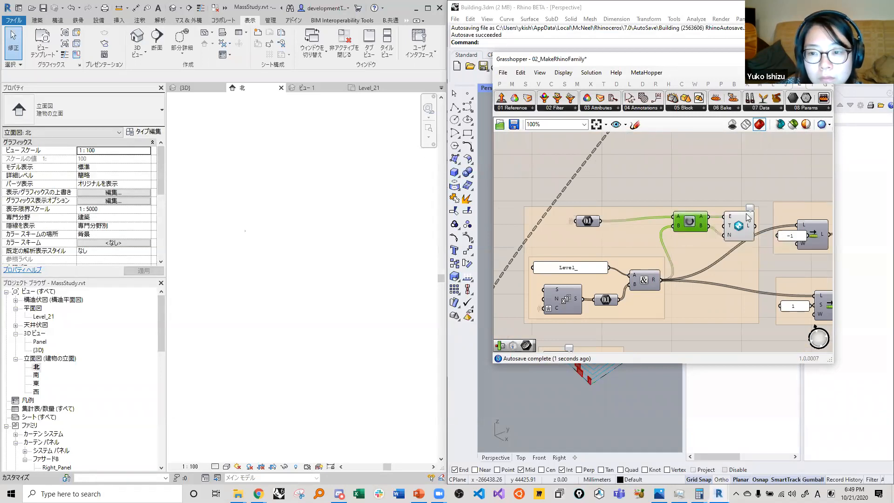
mouse_move(753, 214)
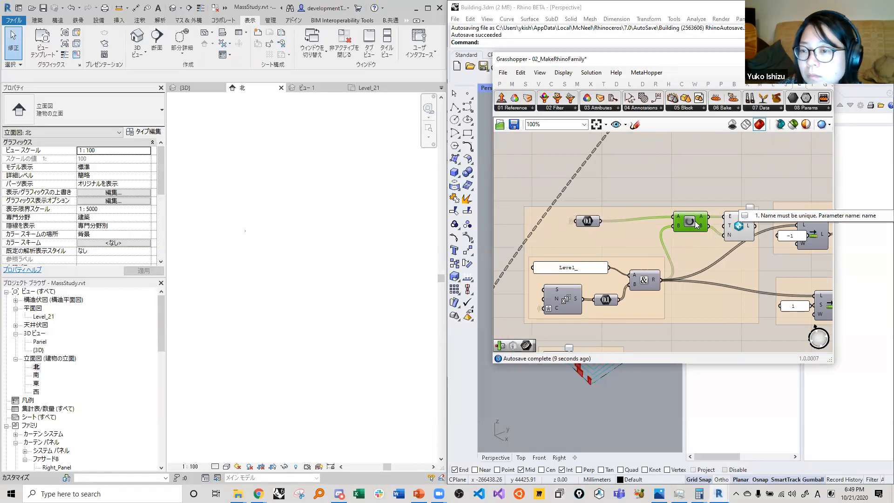
Connect Query Levels' L output to Delete Element's E input to delete the existing Revit levels.
left_click(652, 211)
scroll(554, 200, "down", 4)
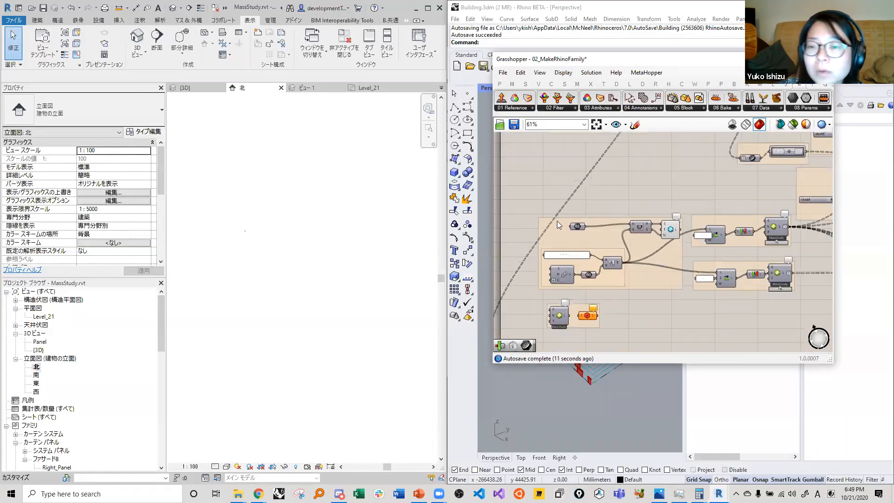
scroll(570, 312, "up", 5)
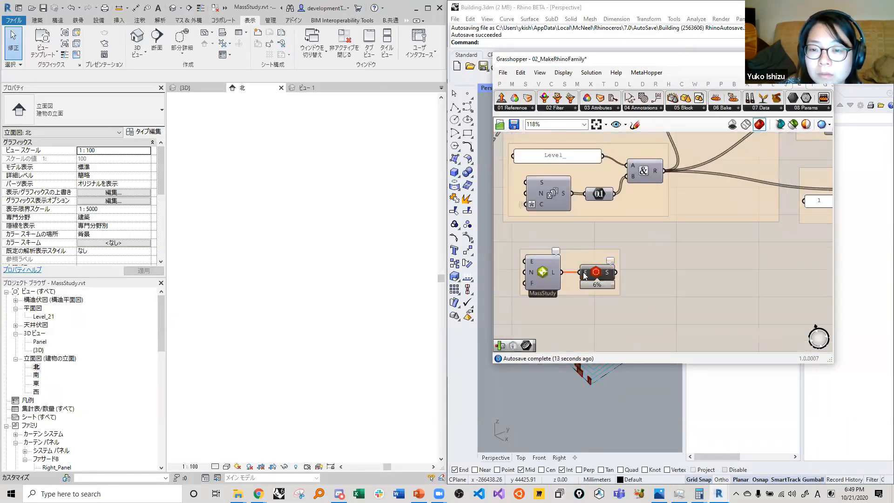
Disconnect Query Levels from Delete Element and release the level Data Dam's data to Add Level.
left_click_drag(580, 273, 577, 275, "ctrl")
scroll(576, 276, "down", 2)
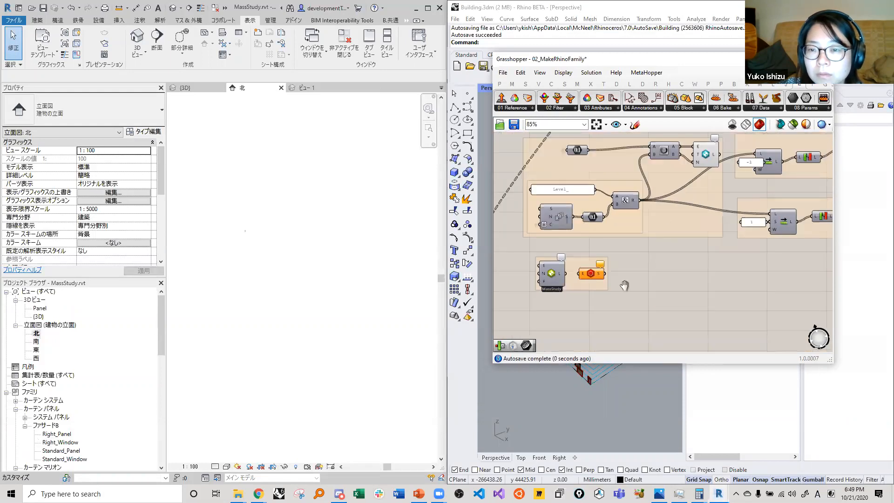
right_click_drag(625, 285, 589, 334)
scroll(632, 205, "up", 3)
left_click_drag(614, 211, 610, 197)
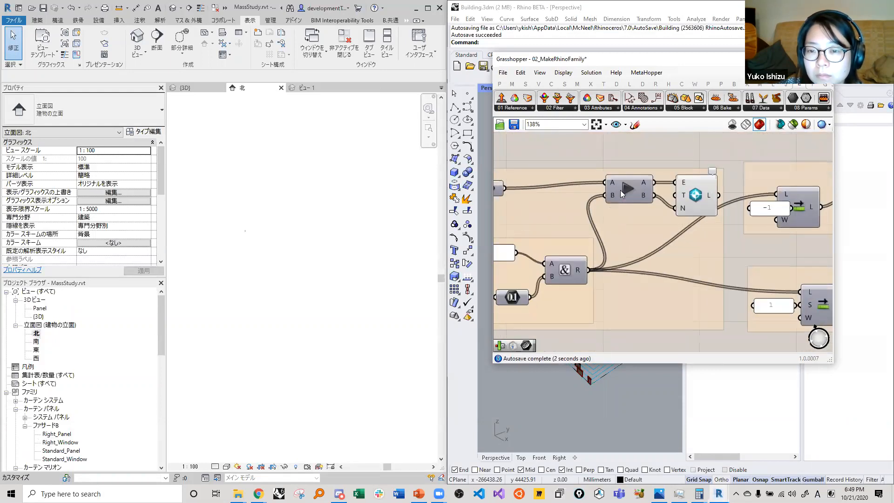
left_click(628, 189)
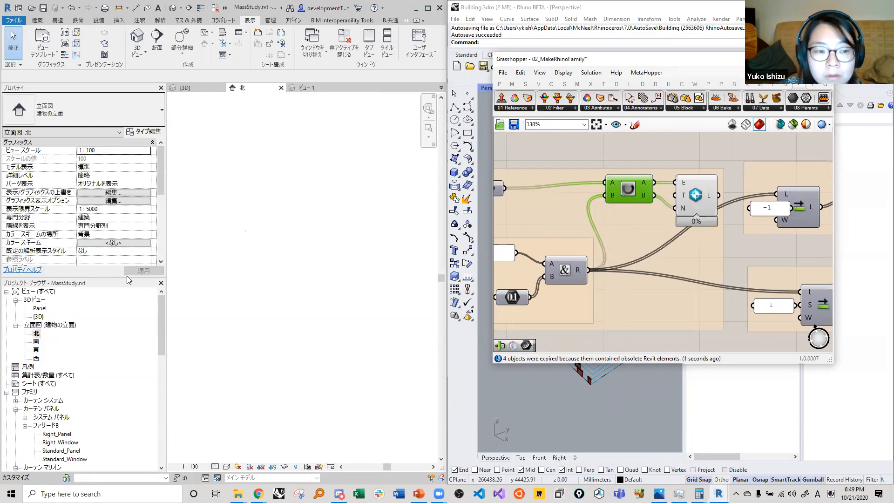
Open Revit's {3D} view and examine the created levels from different angles.
double_click(39, 317)
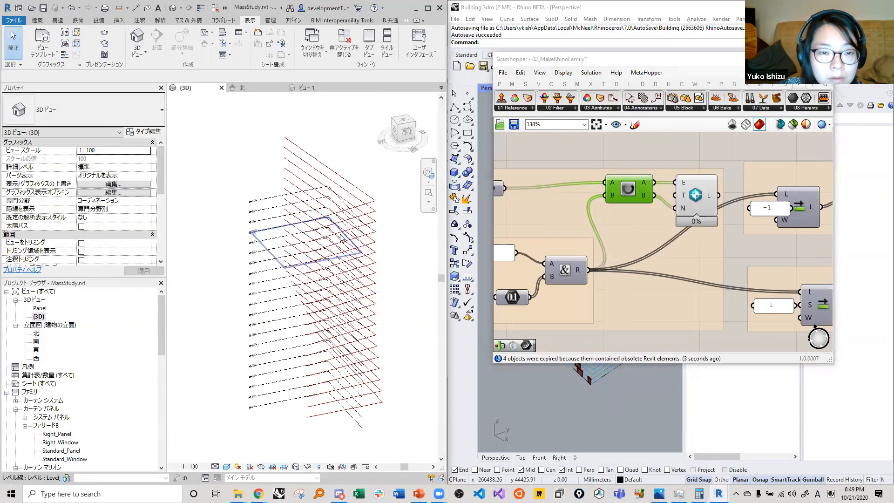
scroll(254, 214, "up", 3)
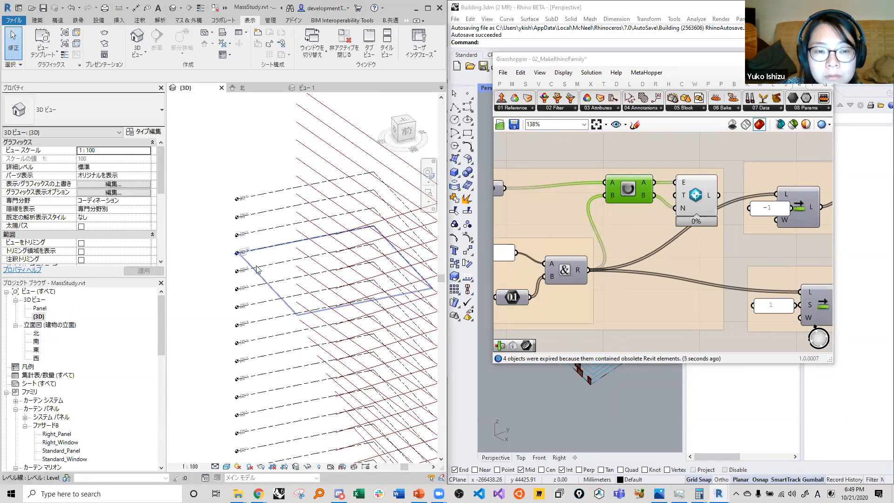
middle_click_drag(257, 227, 257, 201, "shift")
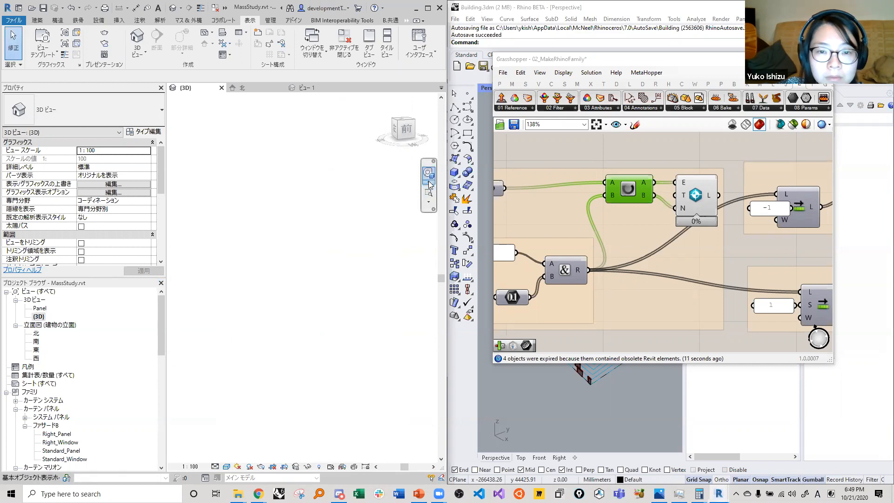
left_click(395, 123)
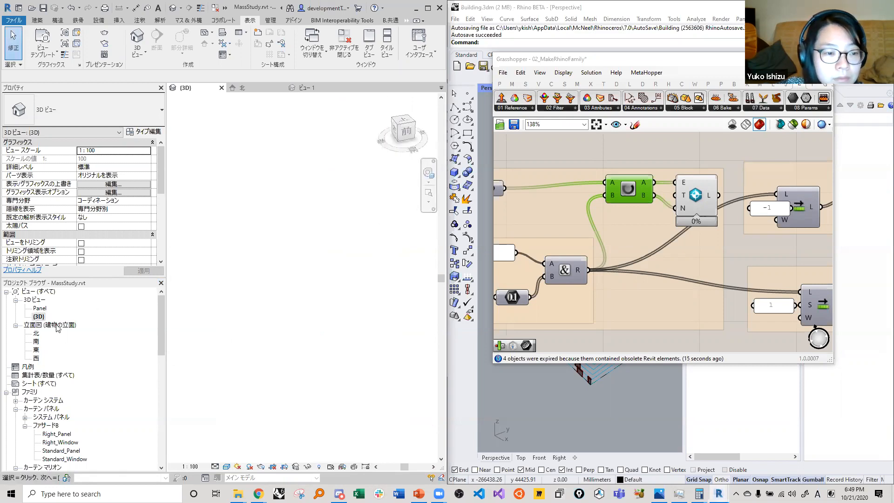
Move the Grasshopper window over Revit to uncover the Rhino viewport and its facade model.
scroll(700, 202, "down", 3)
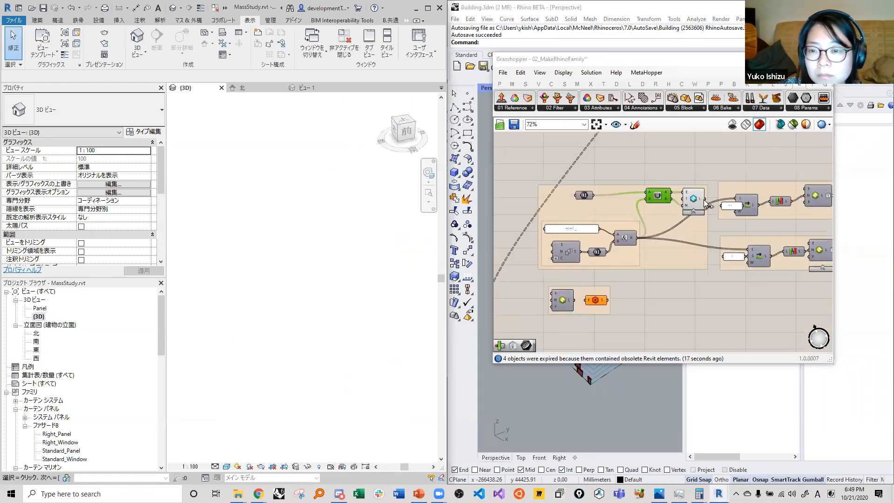
right_click_drag(692, 200, 531, 243)
scroll(531, 243, "down", 5)
scroll(778, 206, "up", 1)
scroll(671, 229, "up", 5)
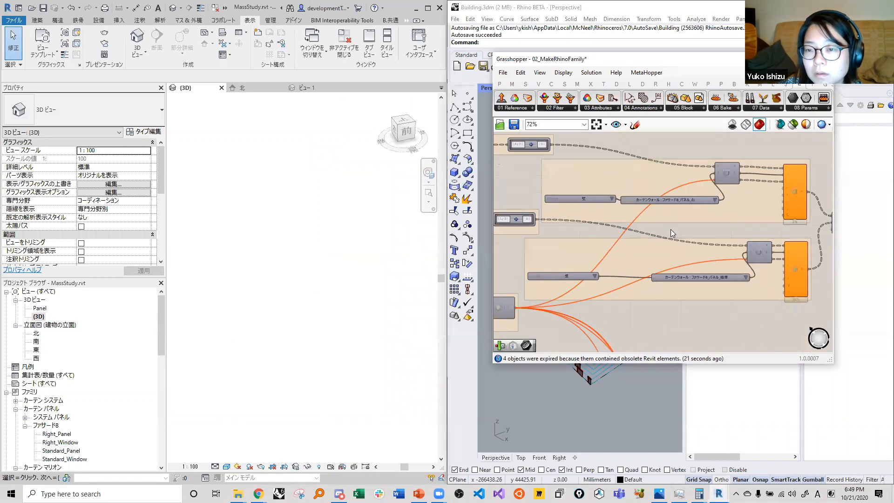
right_click_drag(640, 280, 709, 264)
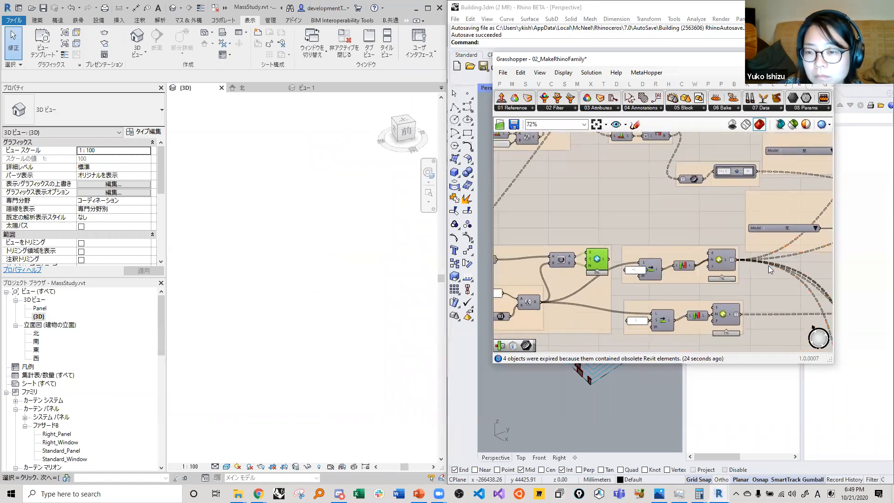
scroll(708, 268, "up", 3)
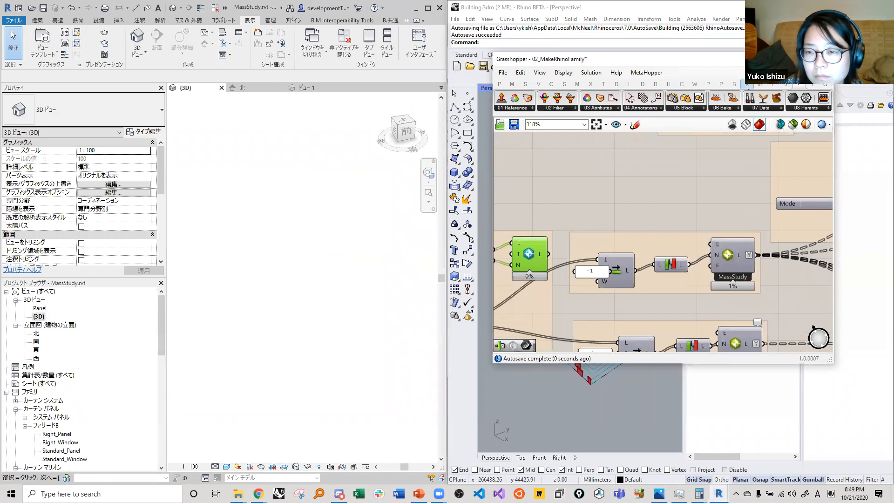
left_click_drag(697, 63, 360, 66)
scroll(303, 255, "down", 4)
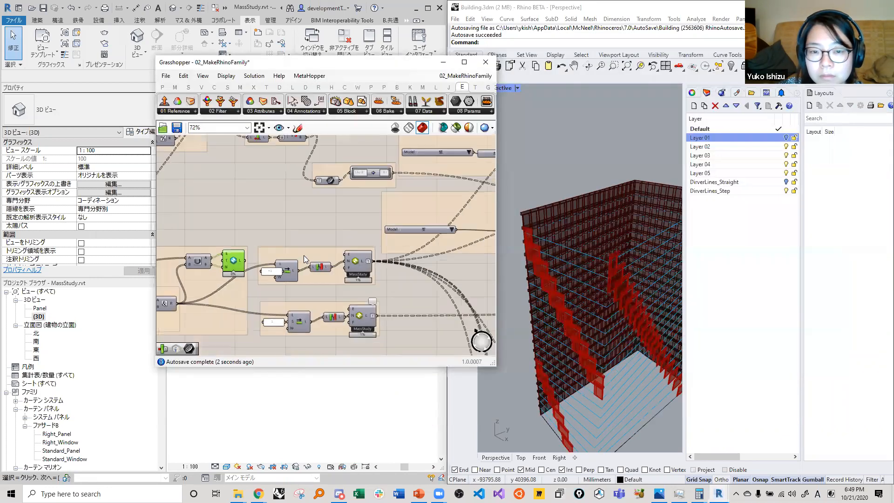
Release both Data Dams feeding the upper facade's ファサードB_パネル_右 and ファサードB_パネル_標準 wall components.
right_click_drag(271, 275, 205, 287)
scroll(205, 287, "down", 5)
scroll(333, 242, "up", 5)
right_click_drag(334, 242, 385, 228)
scroll(372, 235, "down", 4)
scroll(366, 209, "up", 2)
scroll(386, 228, "up", 4)
left_click(376, 257)
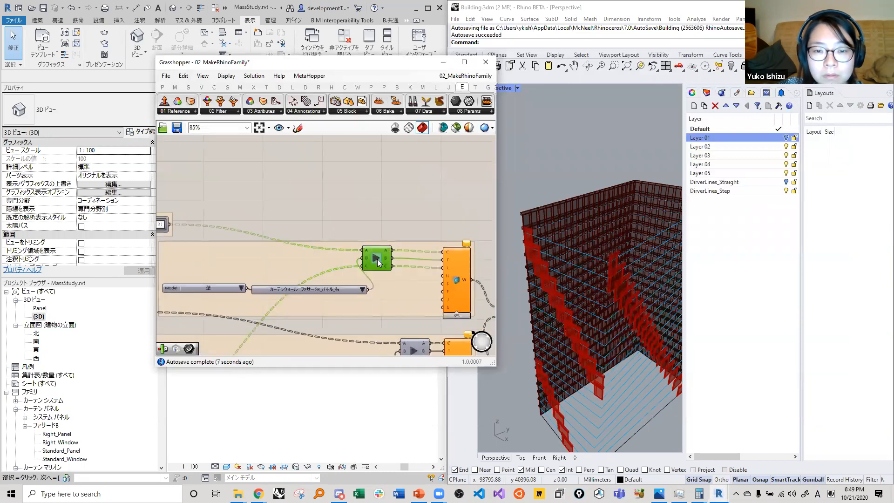
scroll(412, 278, "down", 2)
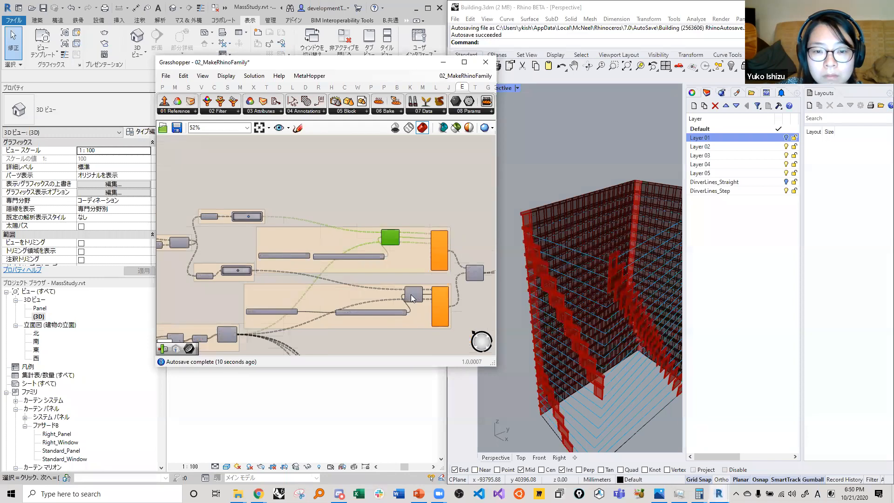
scroll(411, 298, "up", 4)
left_click(412, 297)
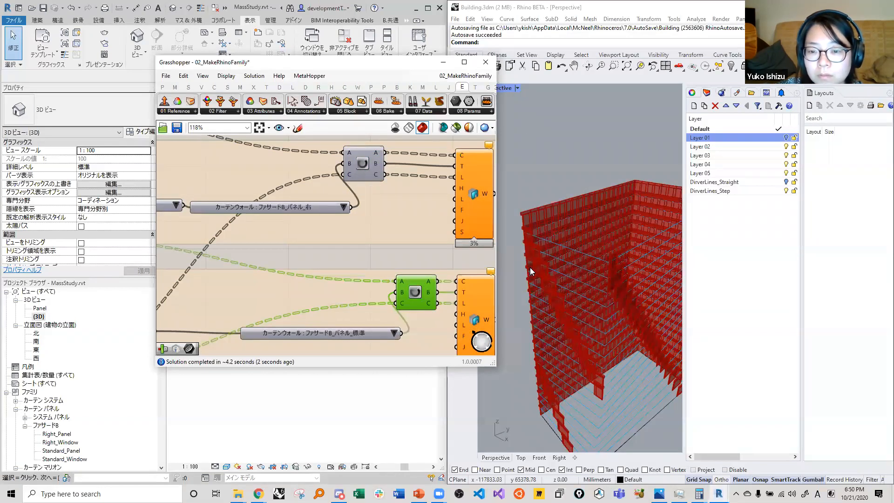
Select values 0 and 3 in the upper driver line value list, and replace 3 with 1 in the DirverLines_Step value list.
scroll(435, 258, "down", 6)
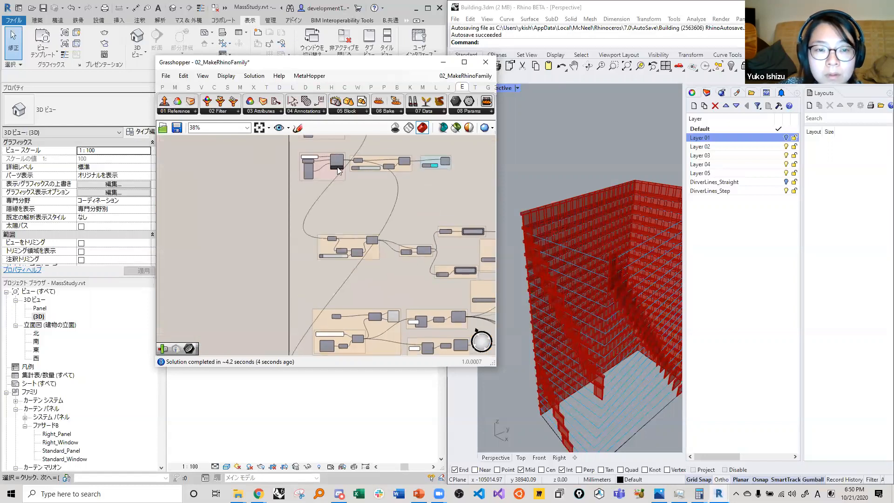
scroll(329, 210, "up", 6)
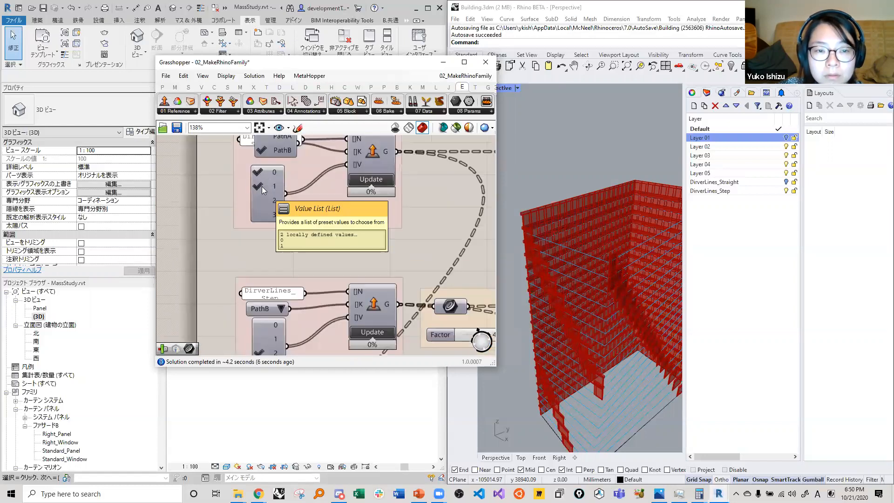
left_click(261, 186)
left_click(258, 214)
scroll(274, 202, "down", 2)
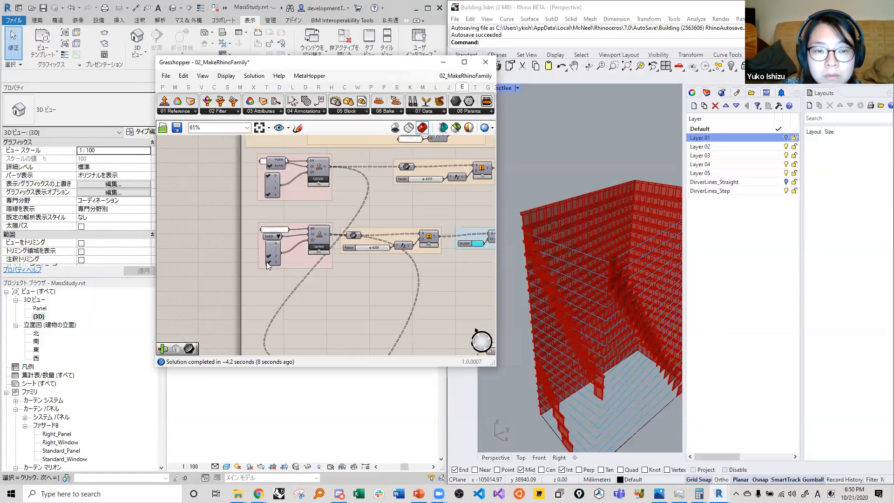
left_click(270, 253)
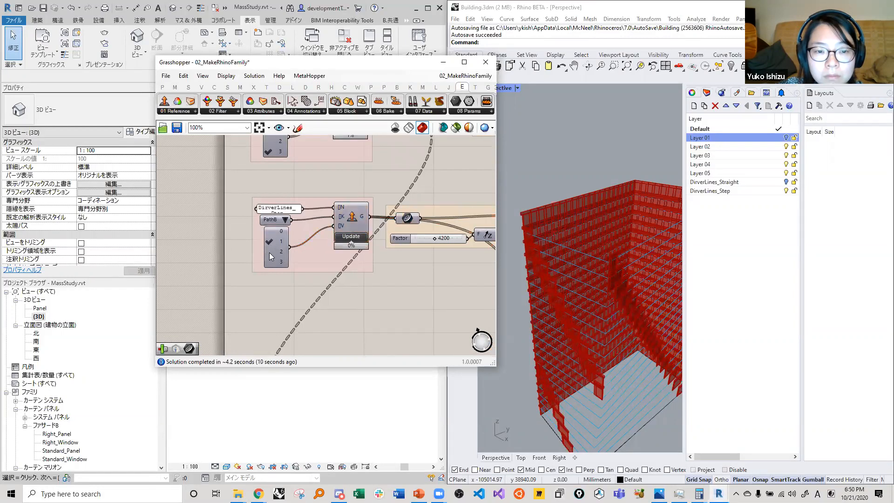
Update the driver line geometry and release the upper facade's right and standard panel Data Dams with the new paths.
scroll(286, 241, "down", 4)
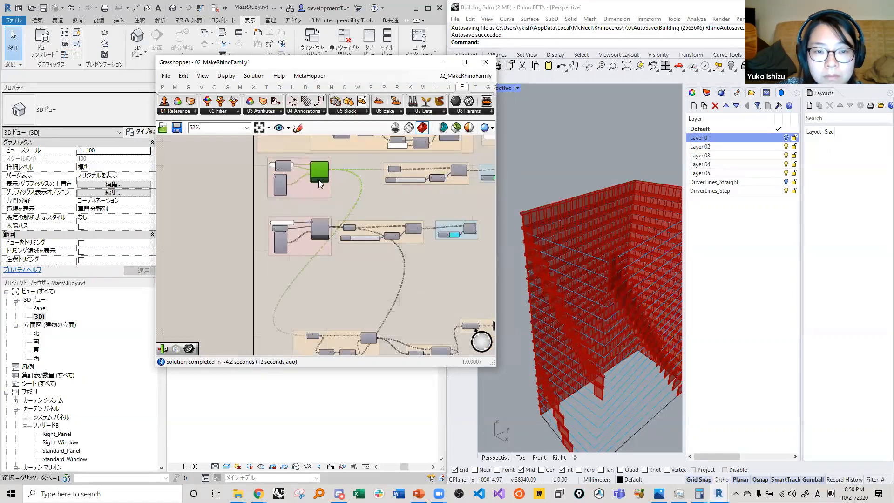
scroll(319, 239, "down", 5)
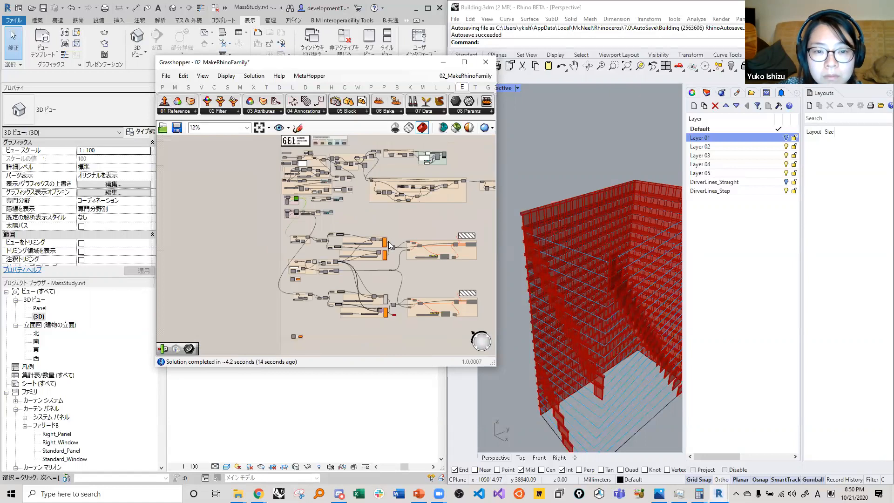
scroll(387, 241, "up", 9)
left_click(285, 198)
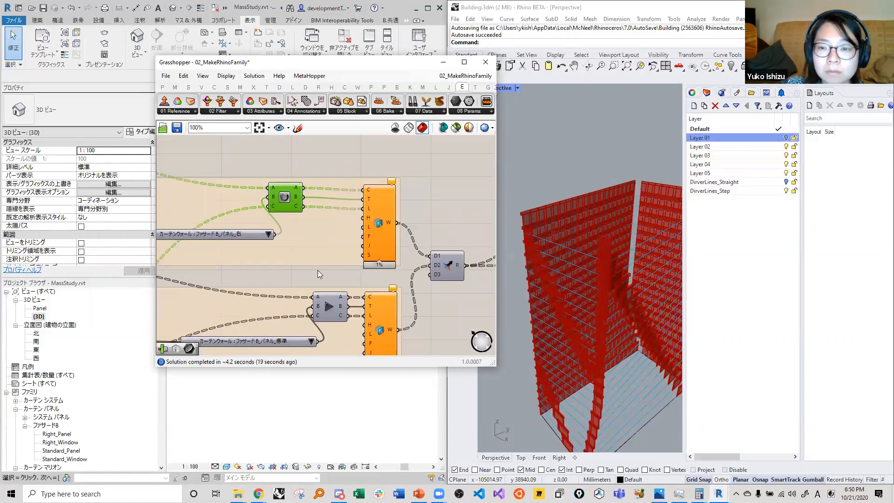
left_click(328, 306)
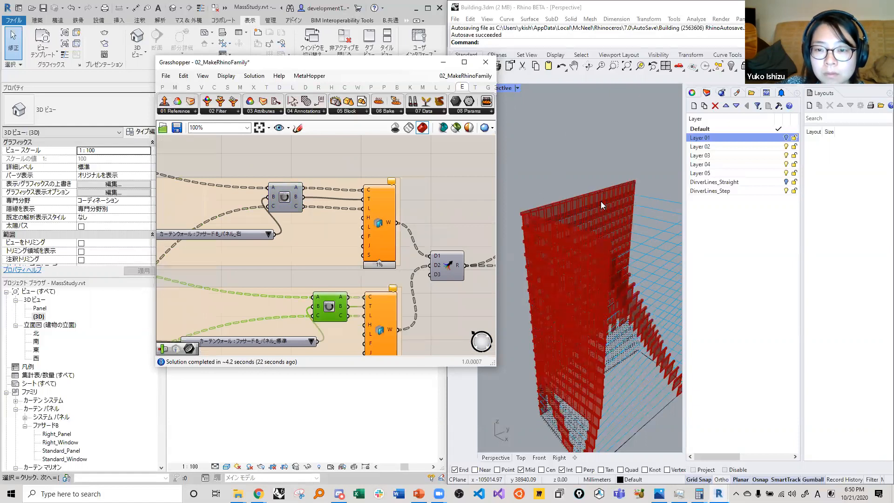
Examine the regenerated facade walls in Rhino's Perspective viewport.
scroll(418, 257, "down", 3)
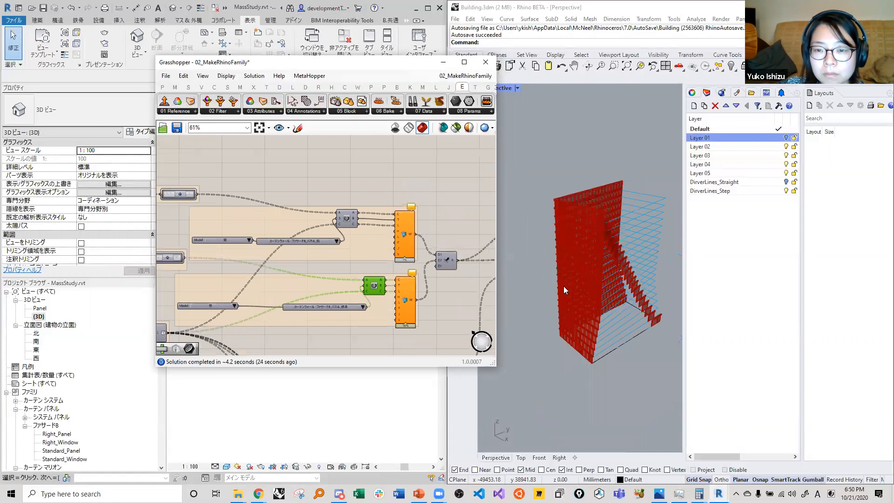
middle_click(620, 265)
scroll(566, 231, "up", 5)
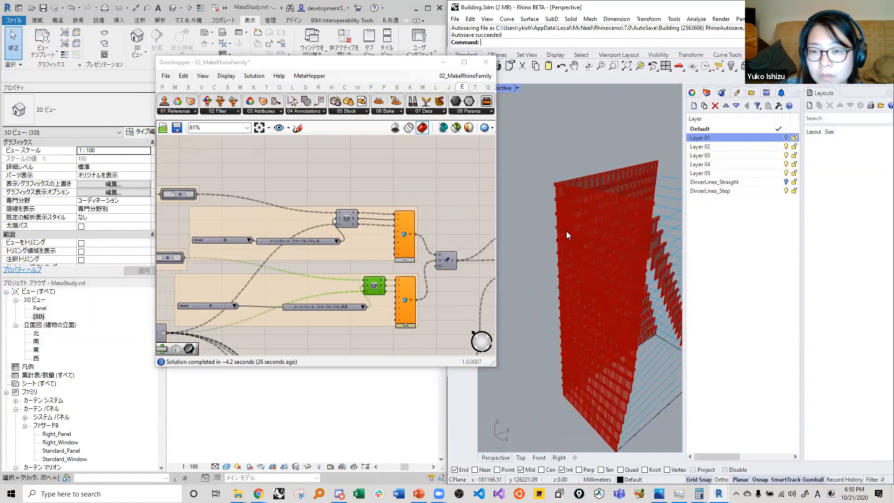
scroll(553, 158, "down", 5)
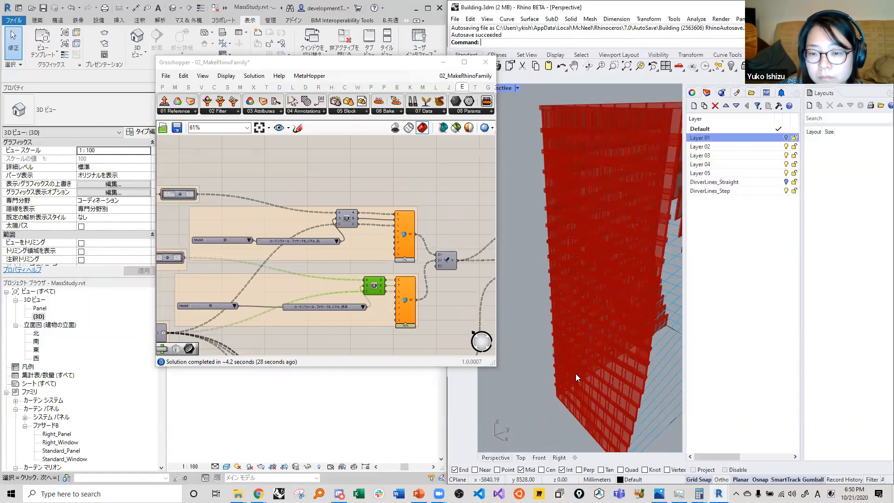
scroll(581, 380, "down", 5)
scroll(378, 261, "down", 3)
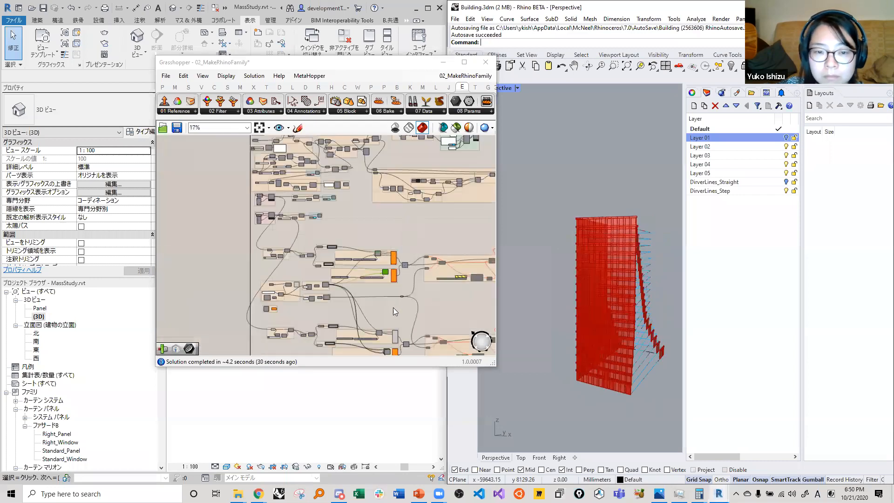
Delete the duplicate Data Dam in the lower facade's ファサードB_パネル_標準 group and release the remaining one.
scroll(396, 283, "up", 4)
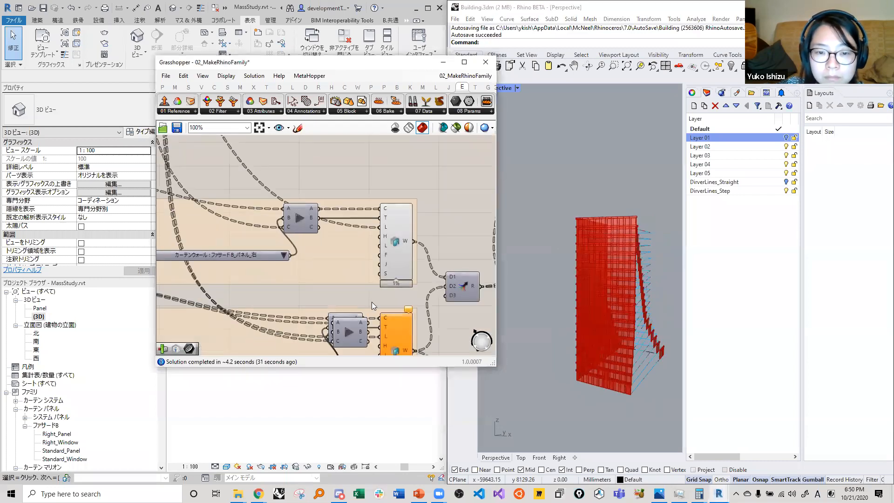
left_click_drag(356, 320, 354, 301)
key("Delete")
left_click(346, 328)
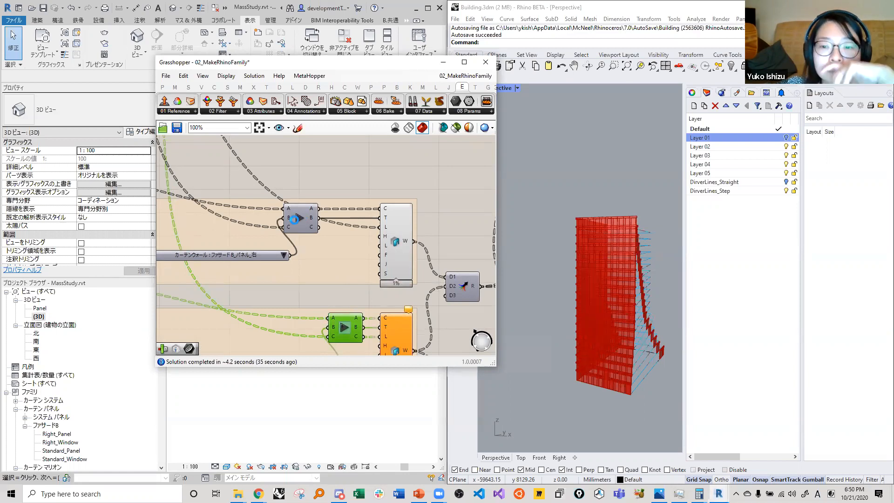
Release the lower facade's ファサードB_パネル_右 Data Dam and release its ファサードB_パネル_標準 Data Dam again.
left_click(296, 223)
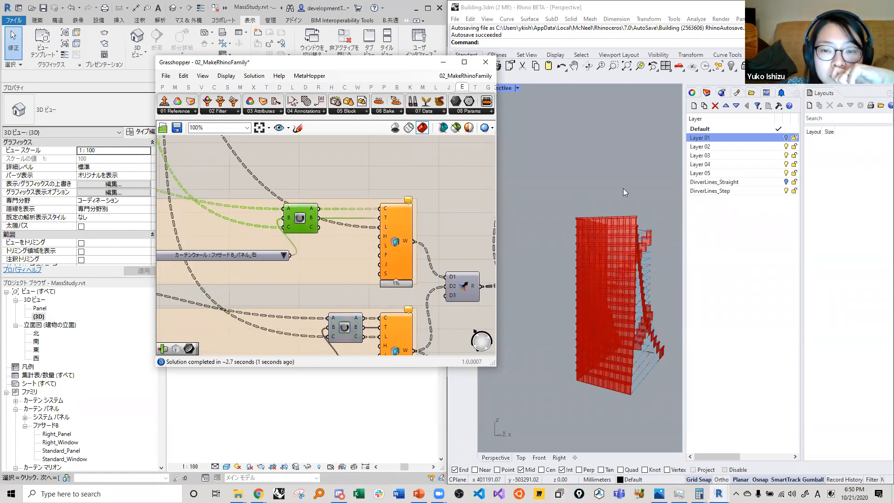
scroll(322, 232, "down", 4)
scroll(337, 291, "up", 5)
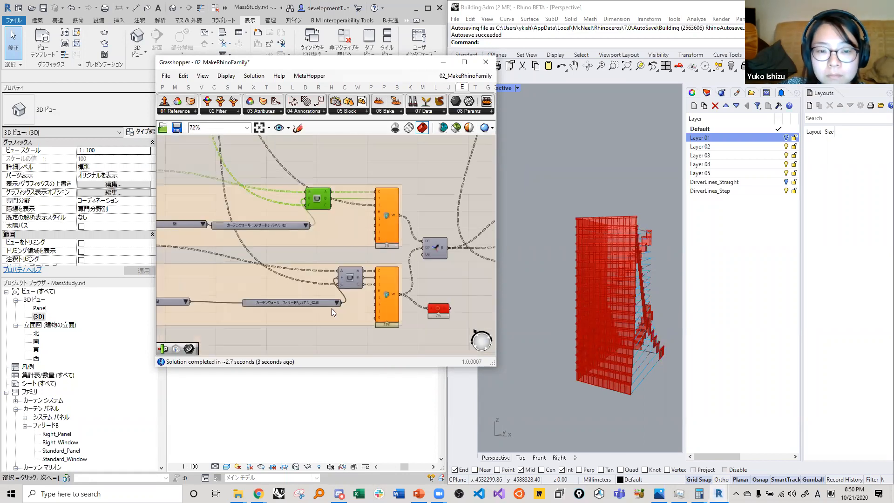
left_click(358, 260)
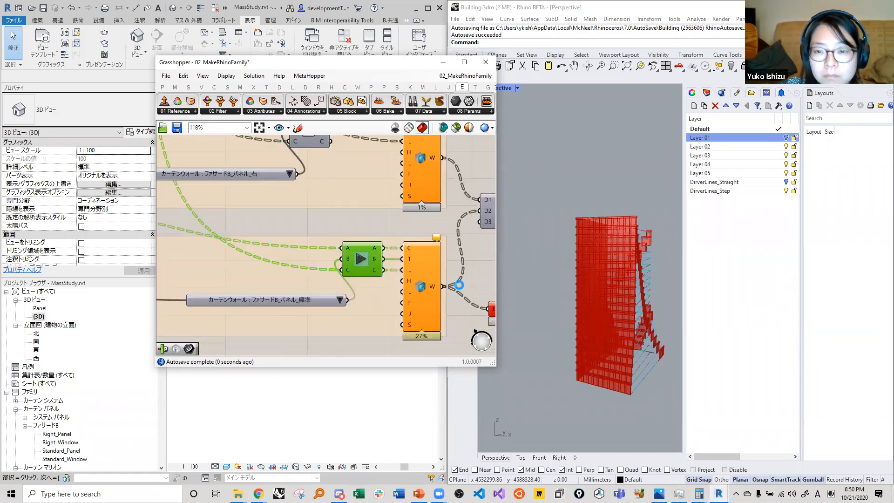
Review the lower facade's line-sorting components and ファサードB panel groups in the Grasshopper definition.
scroll(459, 285, "down", 5)
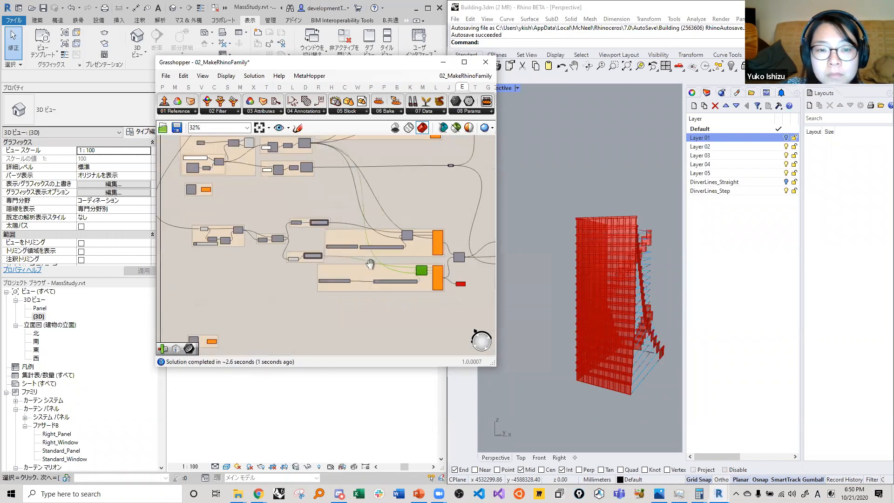
scroll(346, 241, "up", 3)
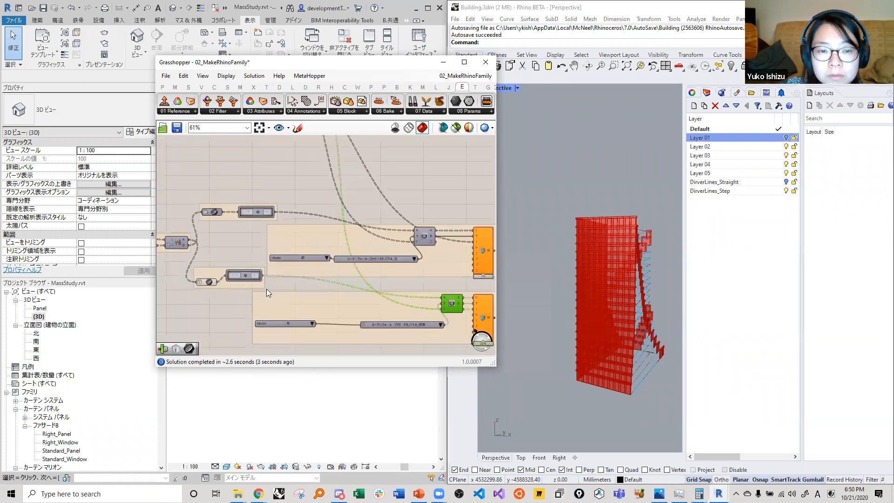
right_click_drag(444, 307, 388, 312)
scroll(402, 299, "down", 2)
right_click_drag(353, 260, 407, 256)
scroll(271, 259, "up", 4)
left_click(272, 260)
scroll(297, 252, "down", 3)
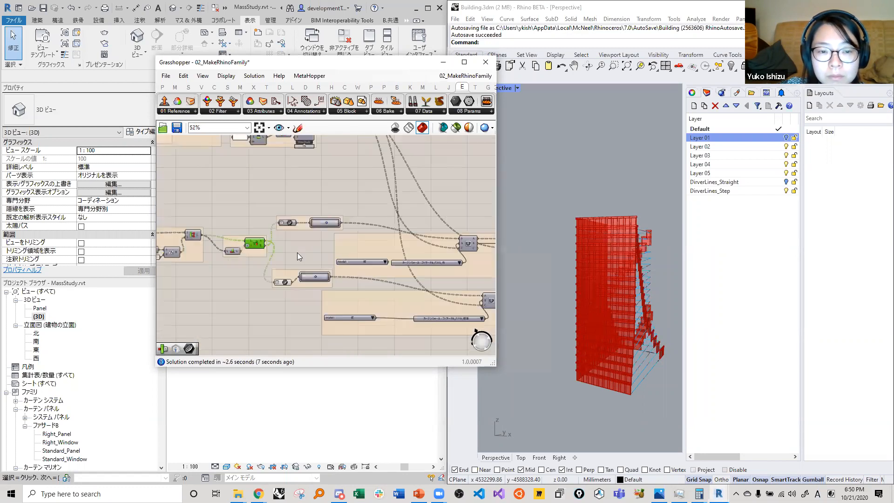
Examine the facade walls from several angles and close up at the building's base in Rhino's Perspective viewport.
right_click_drag(563, 261, 643, 269)
scroll(605, 259, "up", 5)
scroll(604, 259, "down", 6)
scroll(595, 258, "up", 5)
scroll(596, 258, "down", 5)
right_click_drag(630, 226, 617, 219)
scroll(616, 216, "up", 2)
scroll(615, 215, "up", 3)
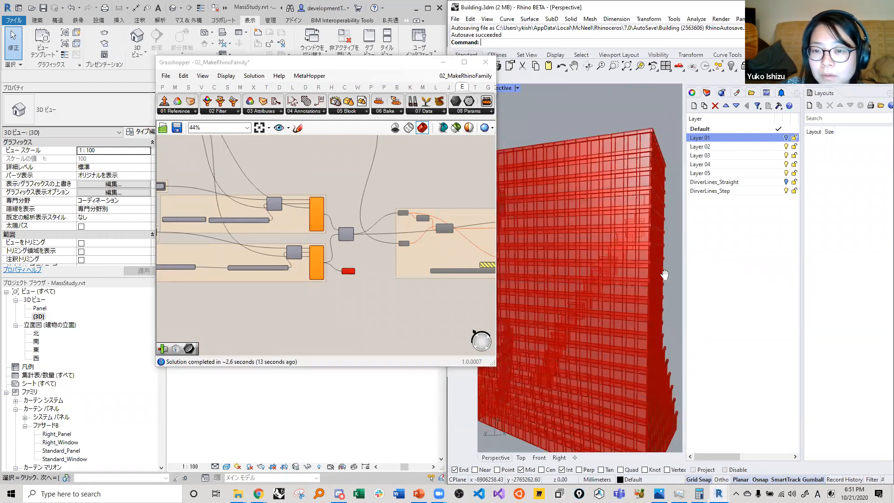
scroll(311, 232, "down", 2)
scroll(270, 204, "up", 5)
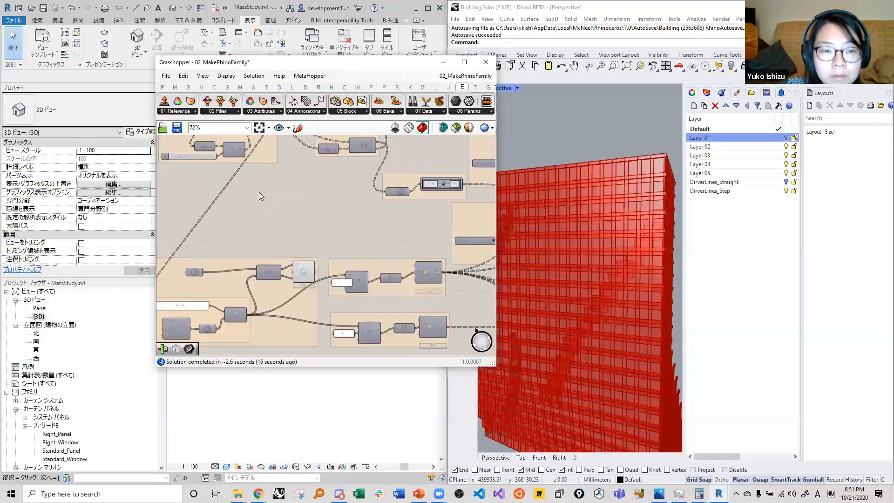
scroll(692, 215, "down", 1)
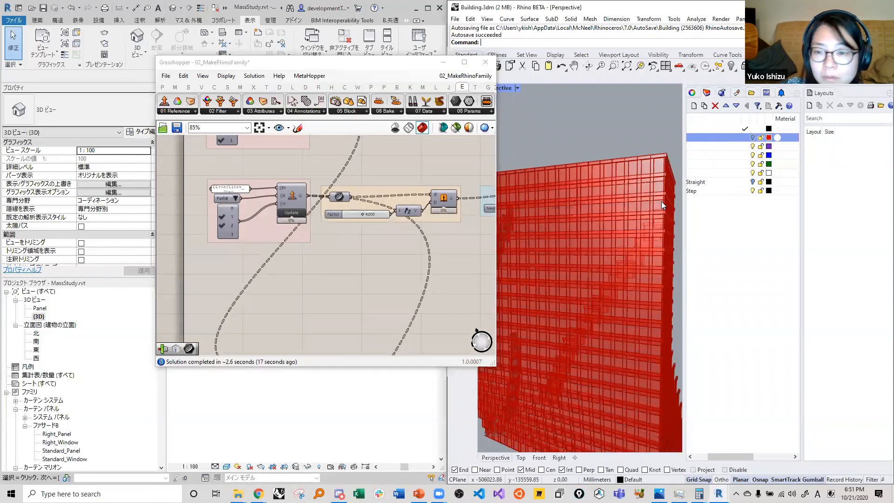
scroll(660, 204, "down", 6)
right_click_drag(639, 282, 614, 306)
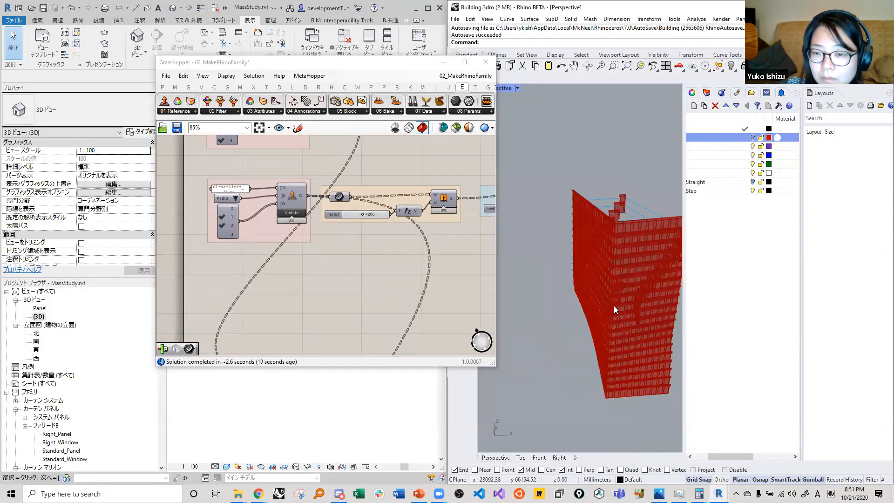
right_click_drag(561, 294, 606, 323)
scroll(579, 338, "up", 6)
scroll(585, 347, "up", 4)
scroll(606, 323, "up", 6)
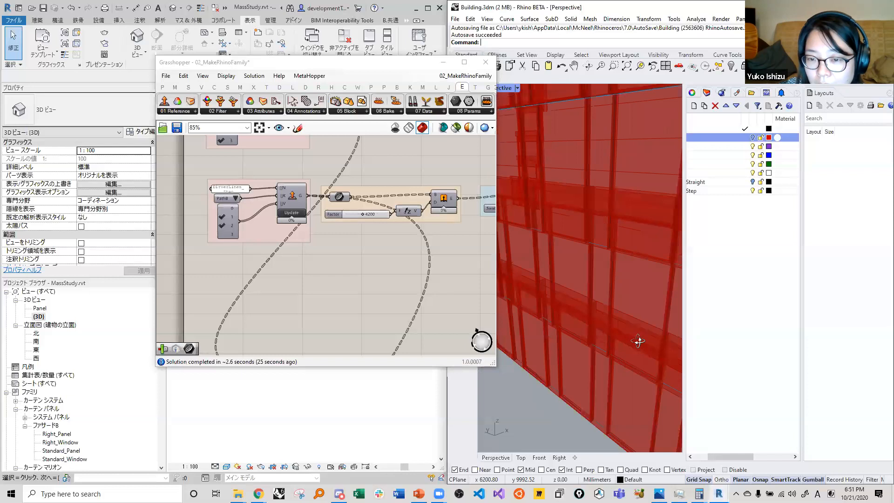
scroll(401, 302, "down", 5)
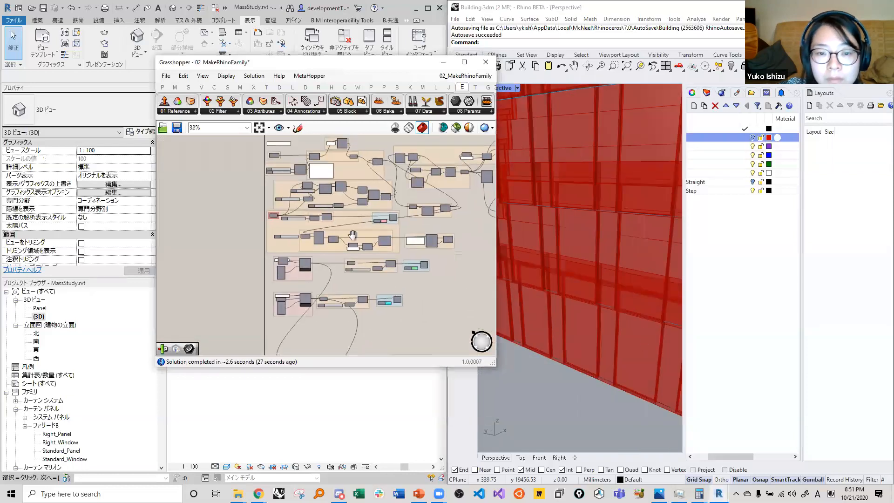
Check the warning on the upper facade's ファサードB_パネル_右 wall component in Grasshopper and compare it with the walls in Rhino.
scroll(413, 298, "up", 8)
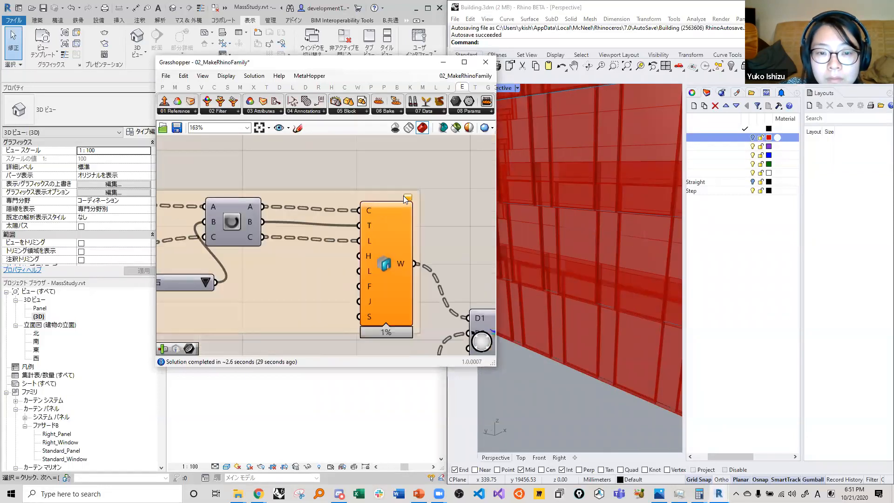
mouse_move(408, 201)
scroll(389, 168, "down", 2)
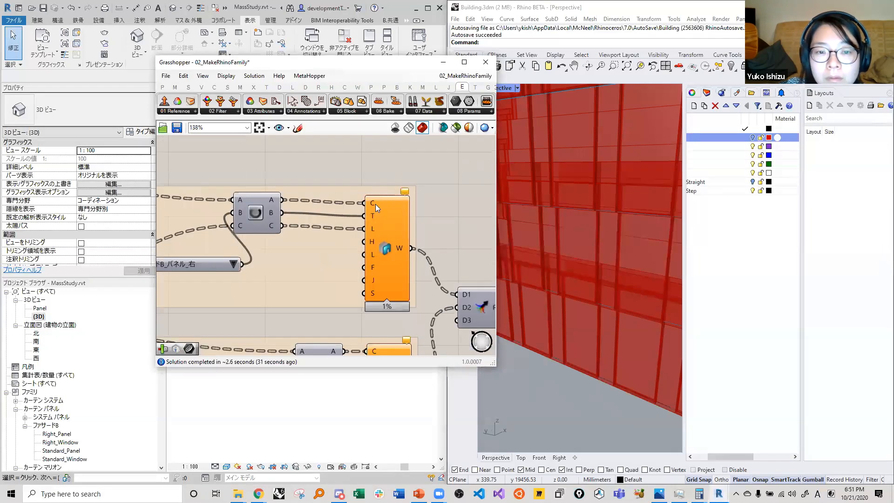
scroll(471, 195, "down", 2)
scroll(547, 213, "down", 5)
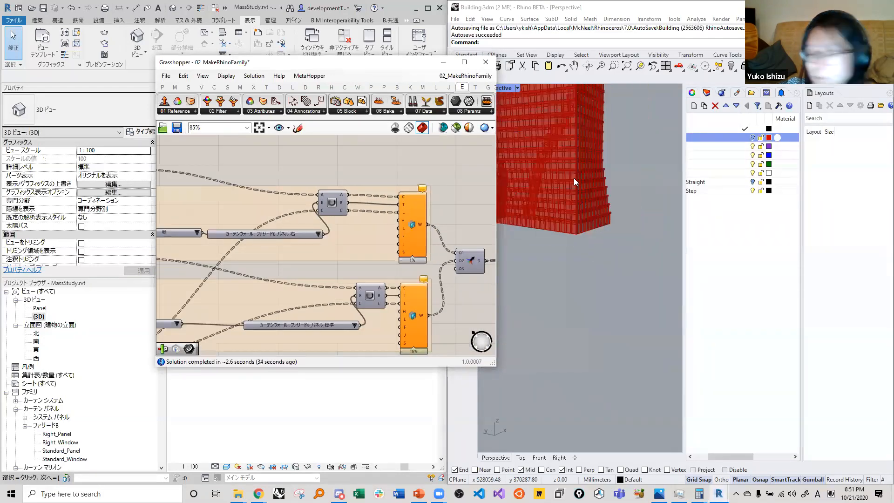
scroll(588, 233, "down", 5)
scroll(556, 129, "up", 8)
scroll(573, 210, "up", 4)
scroll(592, 240, "down", 6)
middle_click(593, 242)
Trace the Grasshopper definition from the driver line geometry groups back to the lower facade's wall components.
left_click(413, 164)
scroll(396, 223, "down", 4)
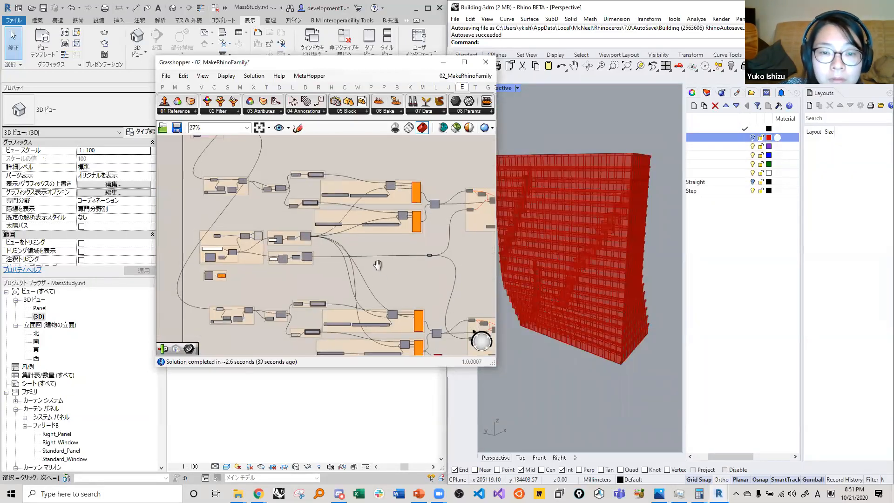
scroll(444, 287, "down", 3)
right_click_drag(238, 148, 297, 249)
right_click_drag(218, 141, 284, 240)
scroll(315, 221, "up", 3)
scroll(315, 221, "up", 1)
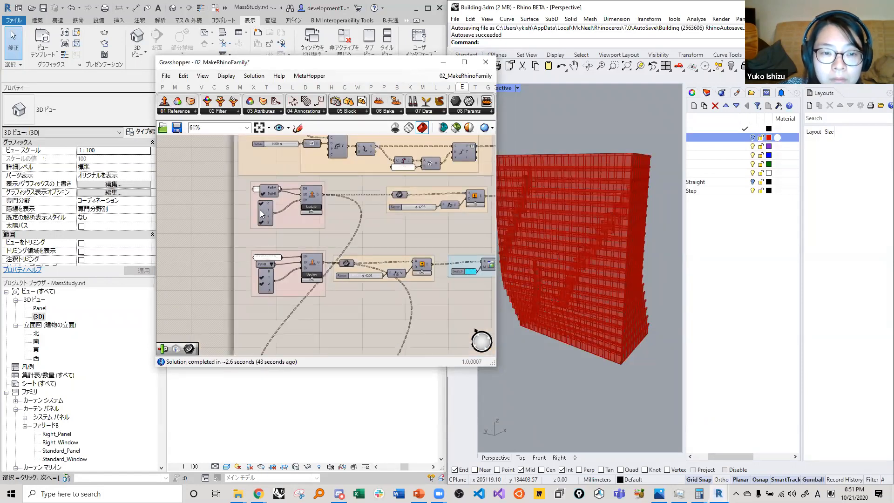
right_click_drag(252, 177, 201, 217)
right_click_drag(470, 283, 294, 234)
right_click_drag(432, 210, 391, 213)
scroll(389, 212, "down", 5)
right_click_drag(419, 347, 390, 249)
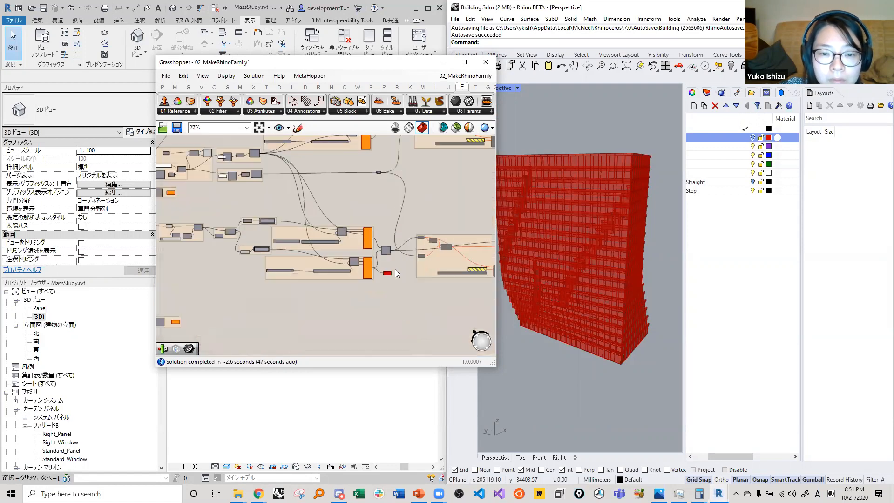
Connect the lower facade's right panel wall output to the element deletion component, and then its standard panel wall output.
scroll(395, 272, "up", 8)
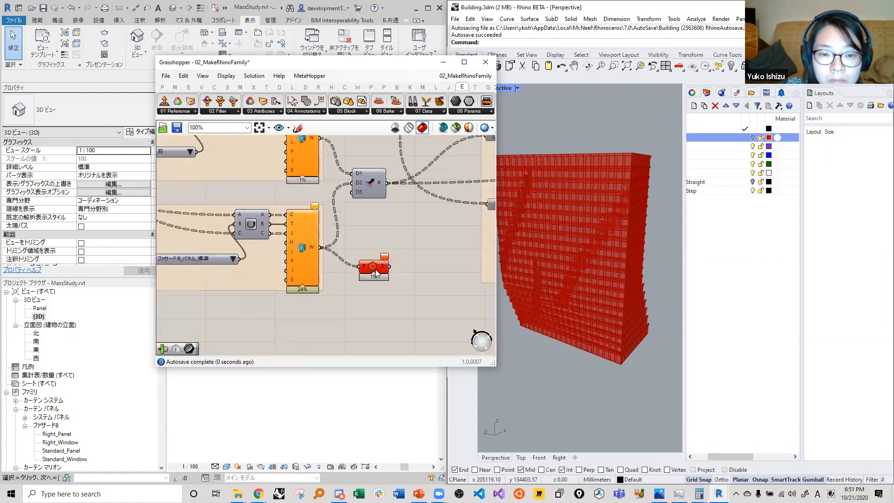
left_click_drag(321, 139, 356, 274)
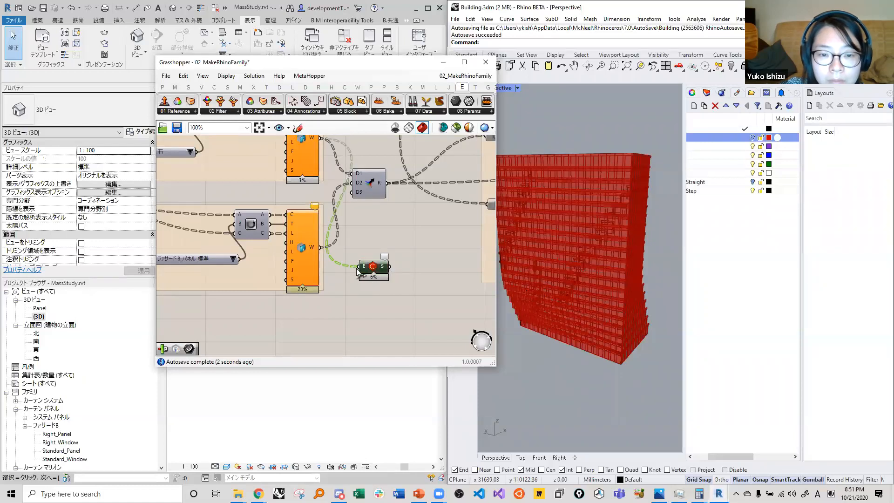
left_click_drag(345, 263, 360, 266)
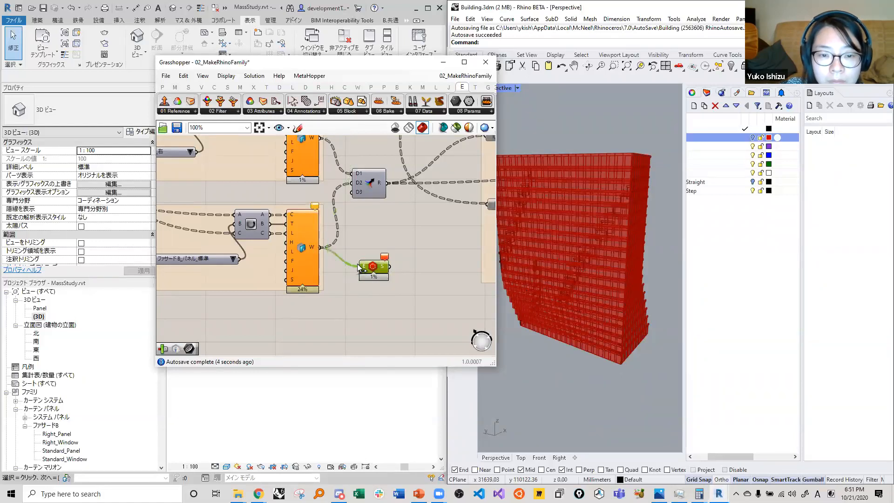
Release the upper facade's ファサードB_パネル_右 and ファサードB_パネル_標準 Data Dams.
scroll(392, 287, "down", 5)
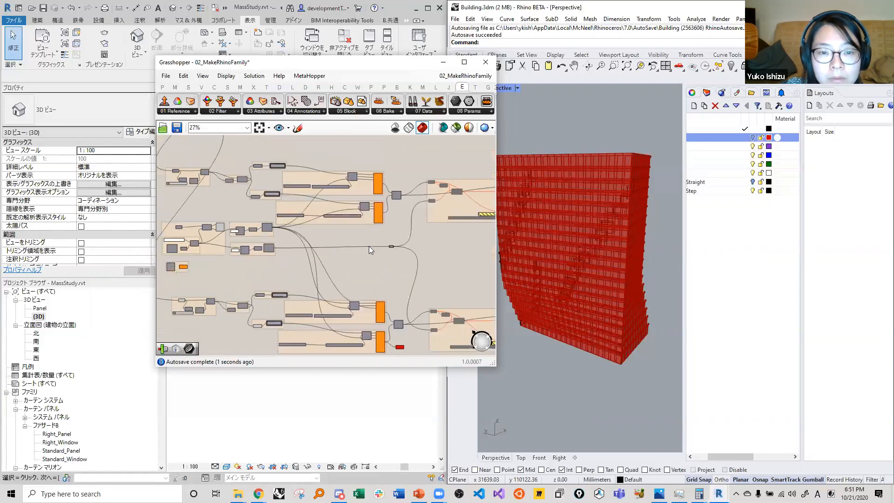
scroll(339, 177, "up", 5)
left_click(341, 169)
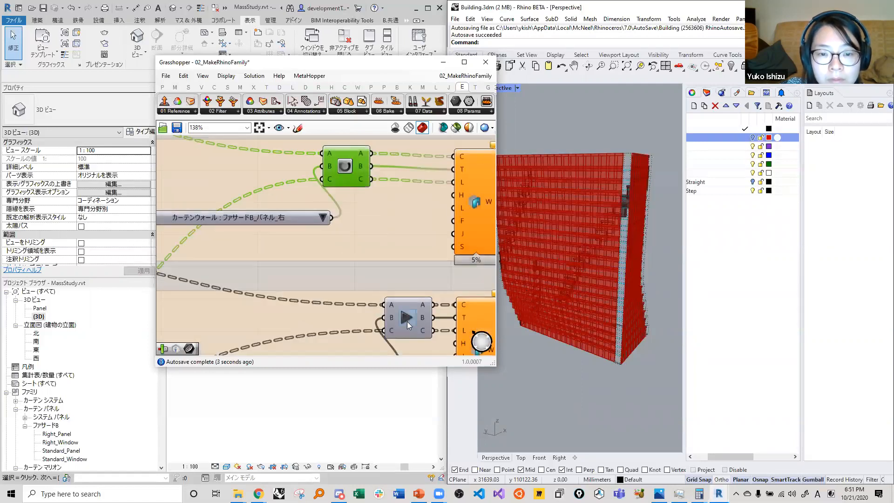
left_click(406, 321)
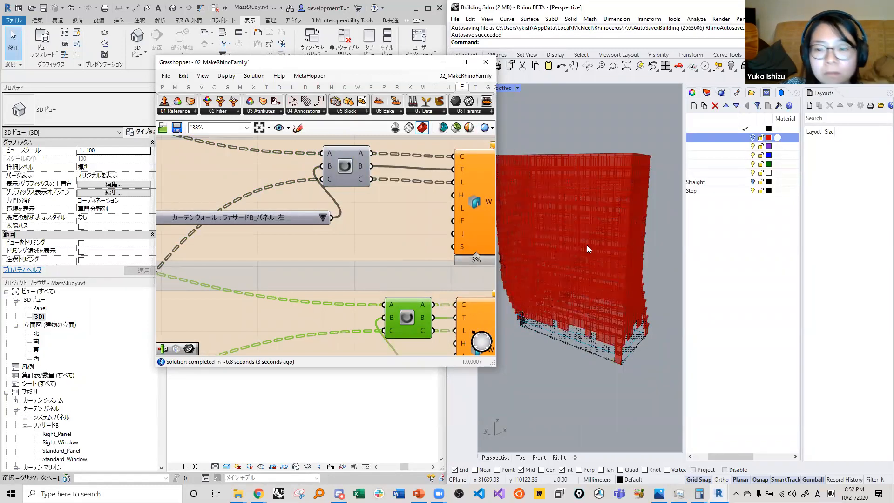
Inspect the rebuilt walls around the whole building in Rhino and locate the upper facade's wall components in Grasshopper.
scroll(617, 309, "down", 3)
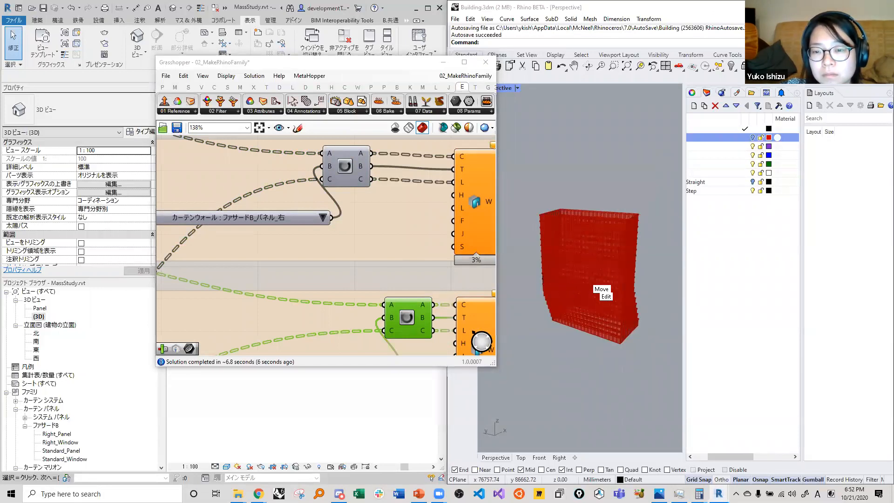
scroll(587, 259, "up", 5)
scroll(588, 261, "down", 8)
right_click_drag(562, 283, 579, 277)
scroll(578, 277, "up", 5)
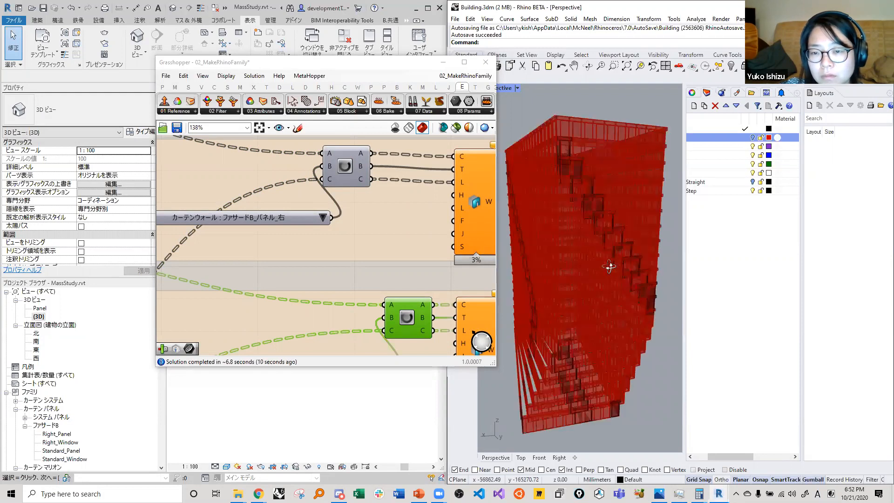
scroll(359, 230, "down", 4)
scroll(359, 230, "down", 3)
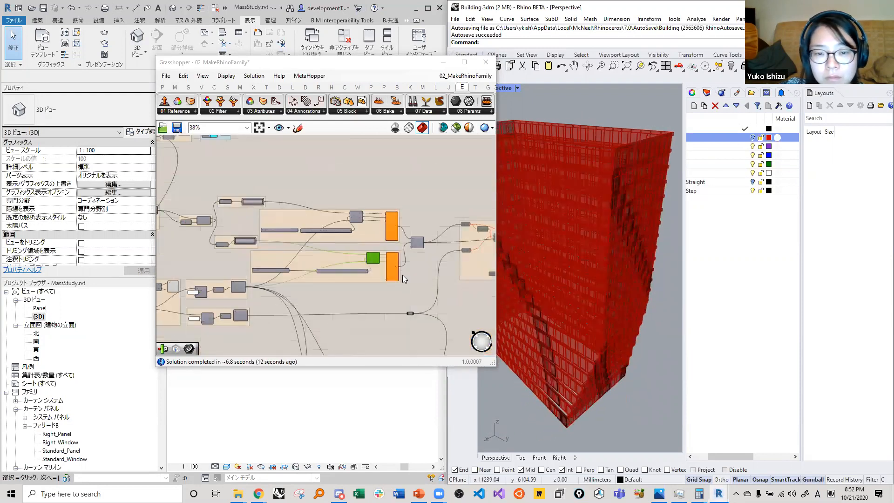
Move the Grasshopper window aside and examine the whole curtain wall building from different angles in Revit's {3D} view.
left_click_drag(305, 62, 570, 104)
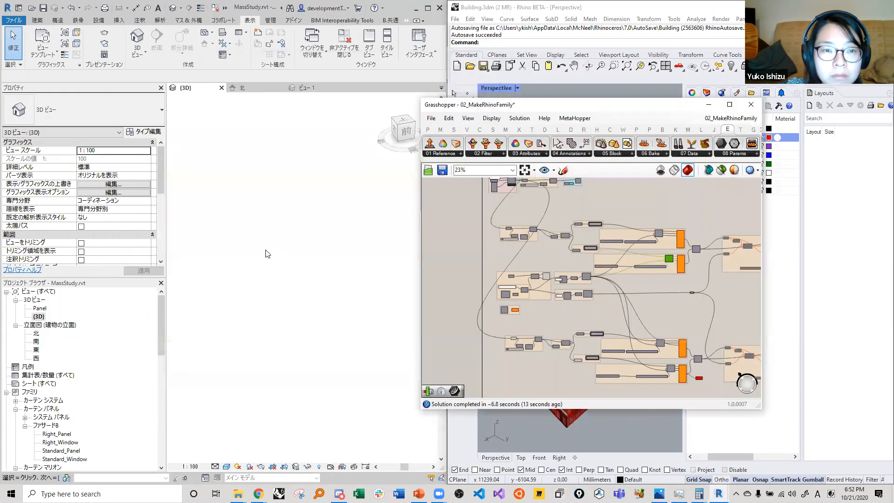
left_click(38, 317)
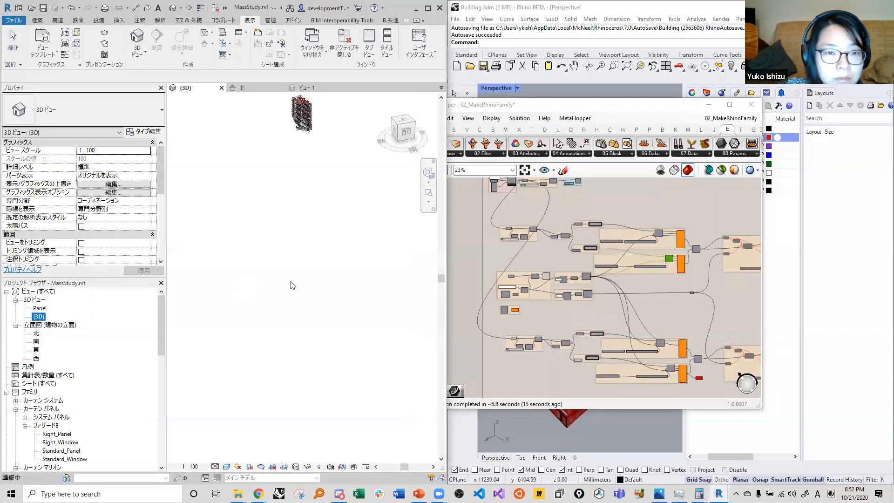
scroll(298, 175, "up", 5)
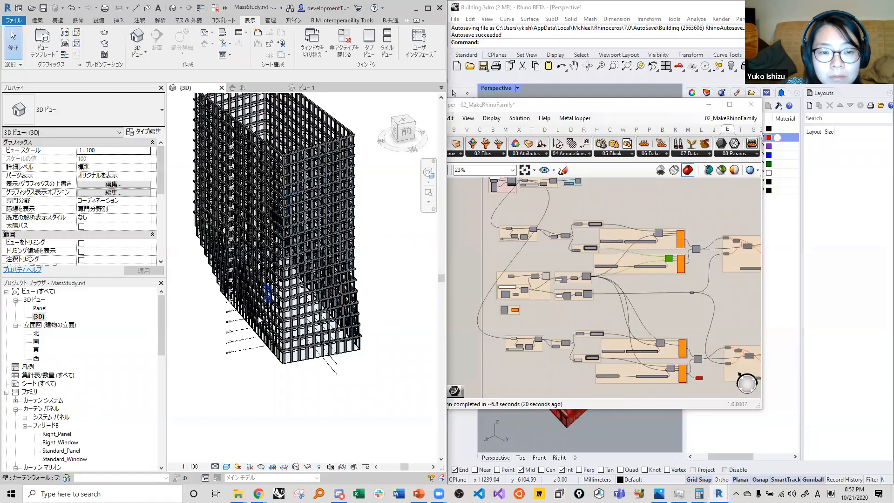
scroll(235, 367, "up", 1)
scroll(260, 364, "down", 3)
middle_click_drag(224, 363, 284, 335, "shift")
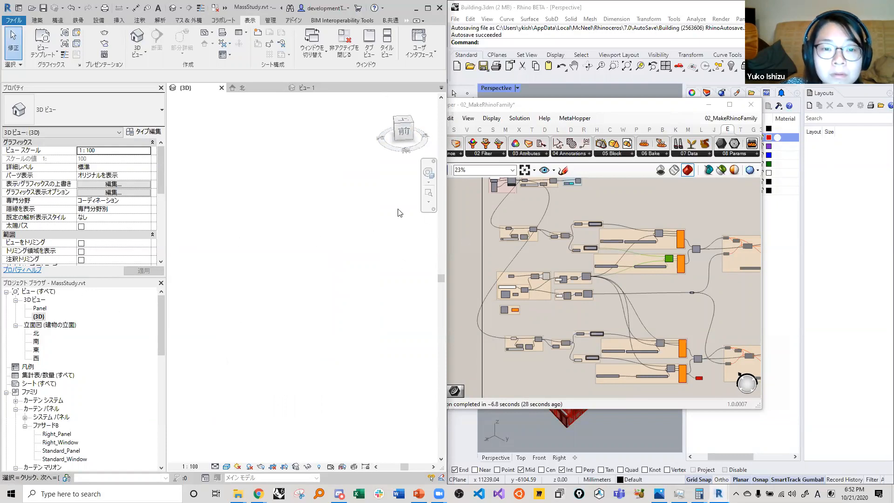
left_click(428, 193)
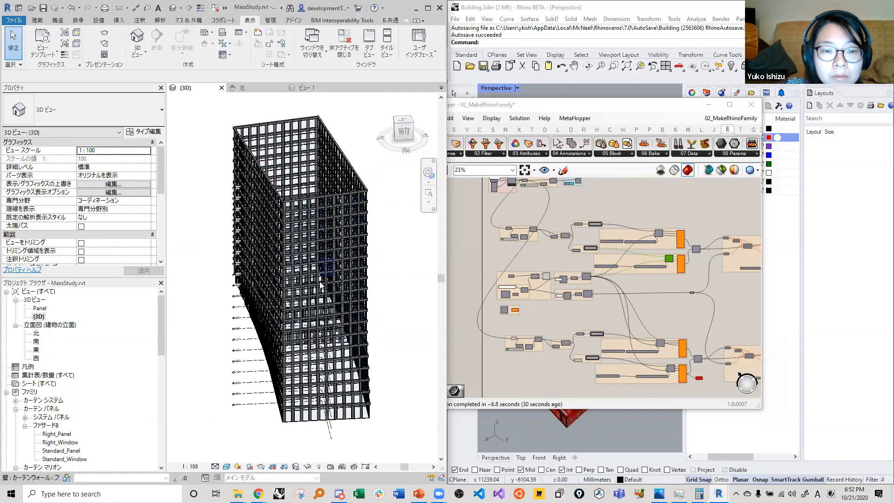
middle_click_drag(356, 281, 338, 280, "shift")
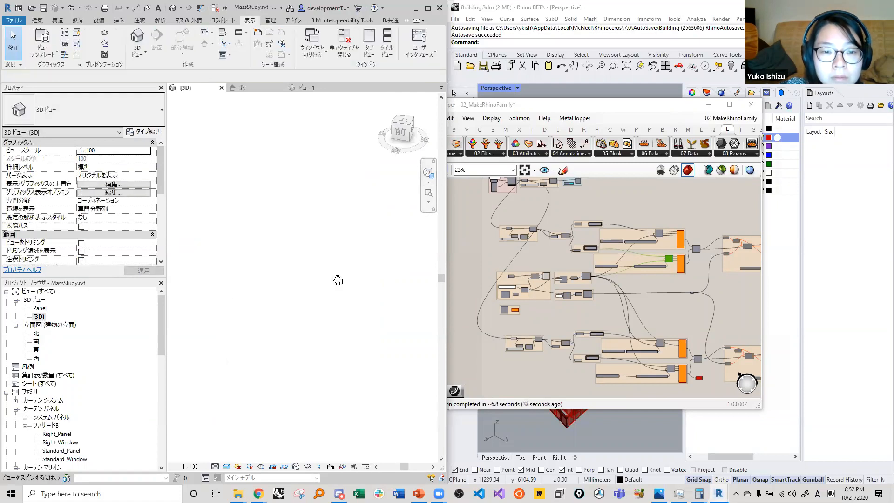
left_click(428, 198)
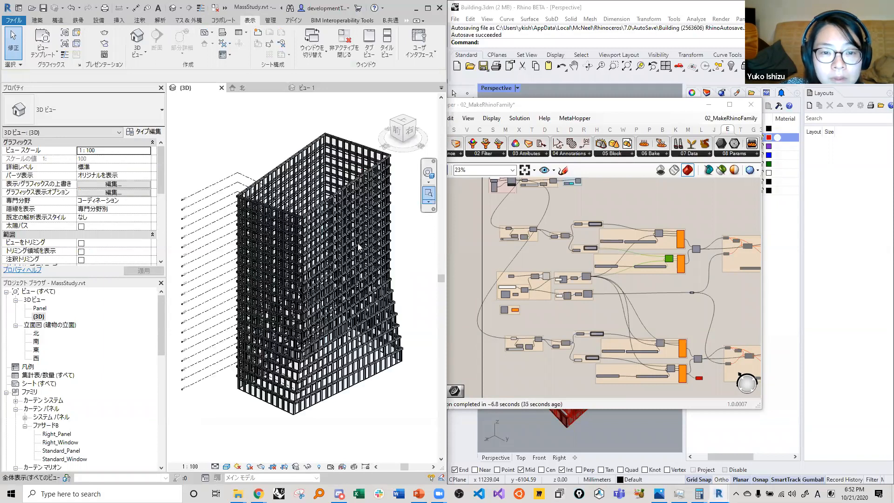
Inspect the curtain wall panels at the building's base close up in Revit and fit the whole model in view.
scroll(329, 395, "up", 6)
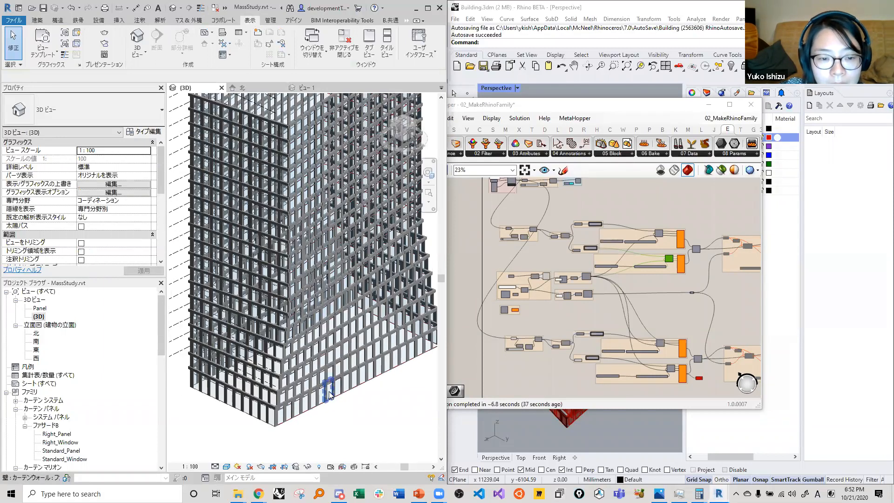
scroll(329, 395, "up", 8)
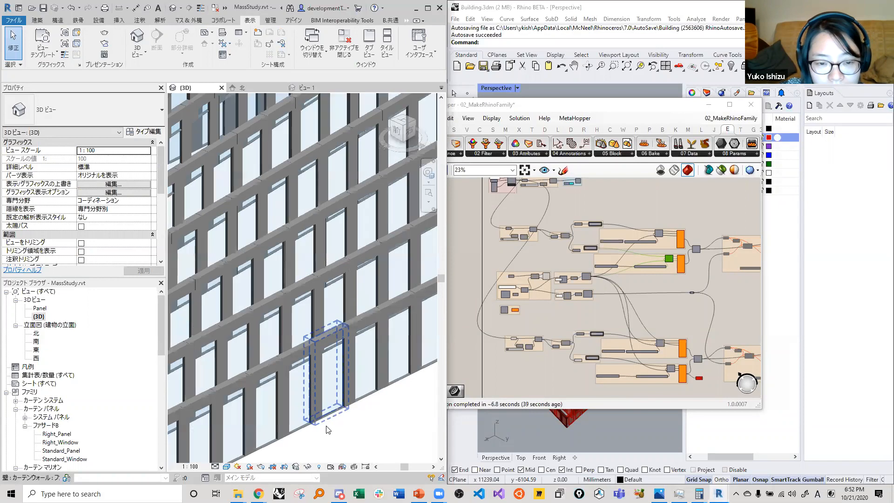
scroll(343, 357, "down", 10)
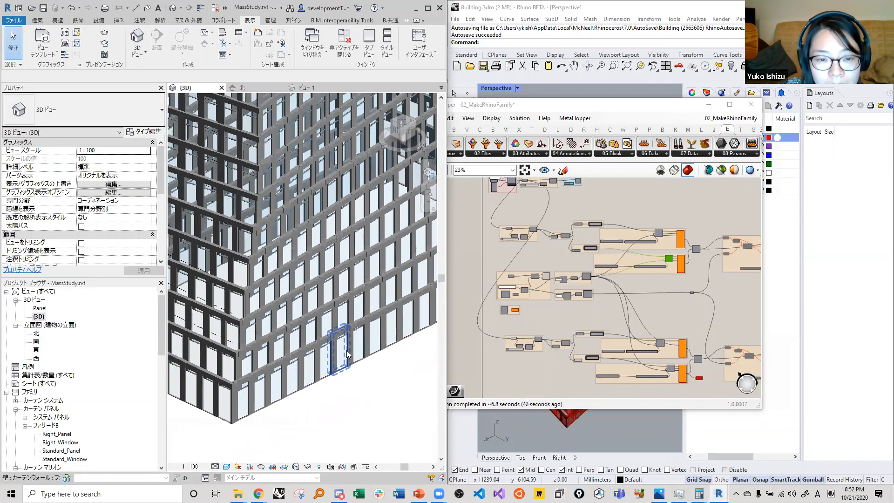
scroll(365, 296, "down", 5)
scroll(390, 202, "up", 4)
left_click(428, 197)
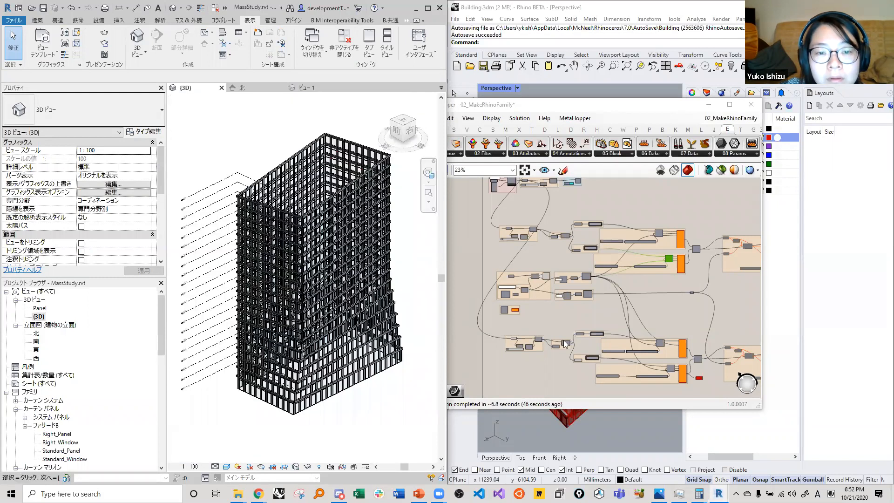
Check the Step value of the level series in Grasshopper and return to the upper facade's wall components.
scroll(640, 290, "up", 5)
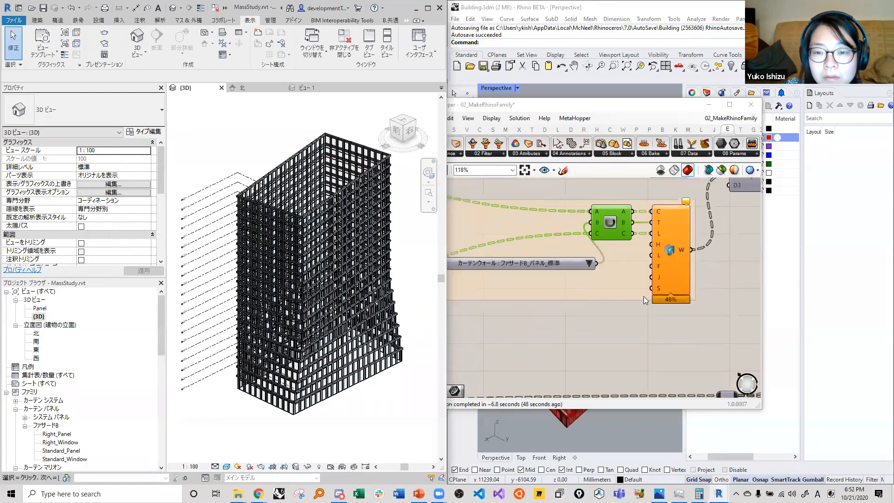
right_click(640, 330)
left_click(566, 319)
scroll(555, 317, "down", 4)
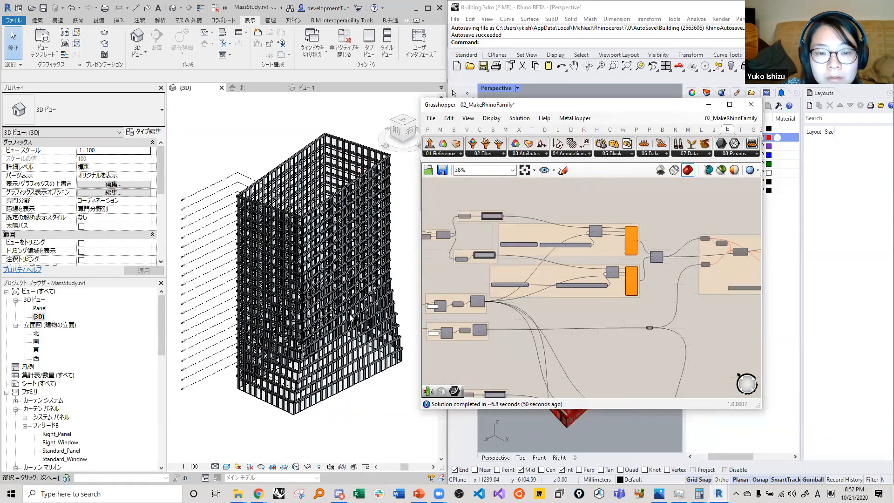
scroll(350, 314, "up", 2)
scroll(349, 316, "up", 2)
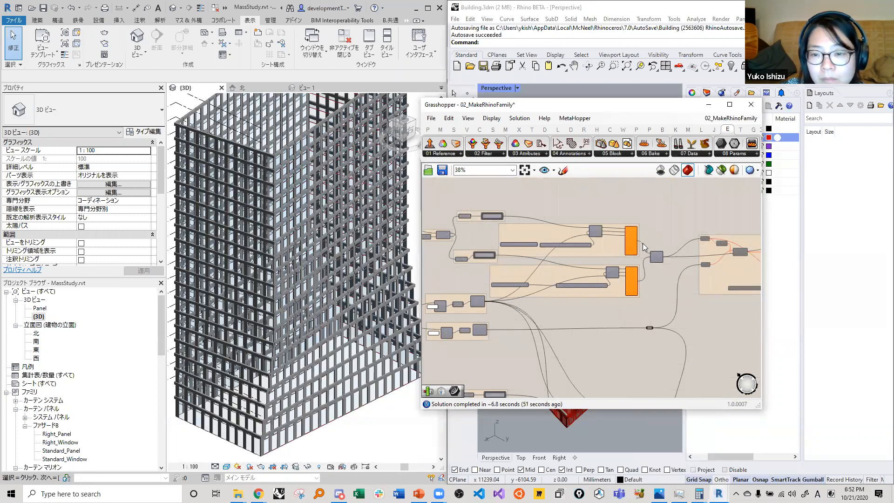
scroll(645, 252, "up", 5)
double_click(592, 195)
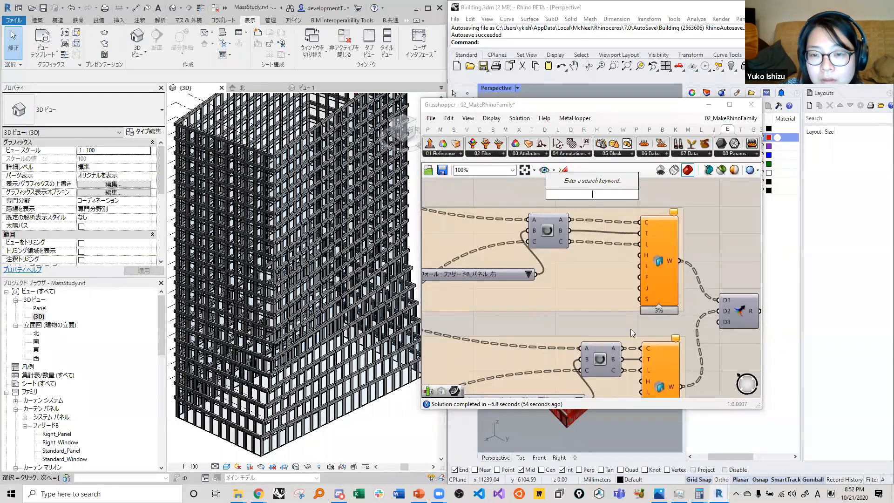
scroll(609, 297, "down", 8)
scroll(502, 228, "up", 6)
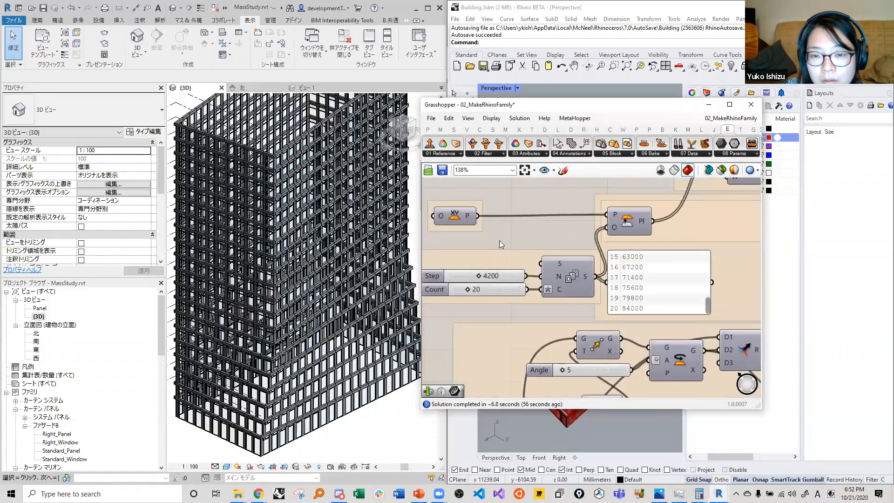
scroll(502, 237, "down", 5)
scroll(499, 205, "up", 4)
scroll(559, 252, "down", 6)
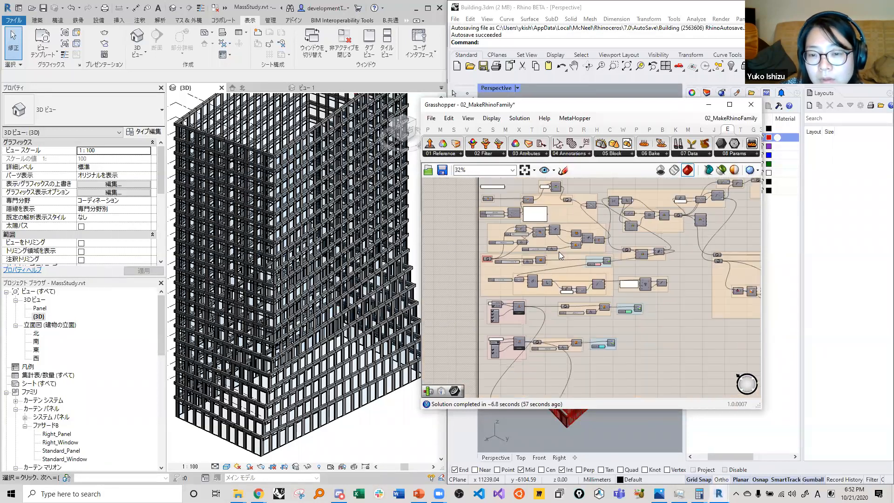
scroll(553, 273, "up", 7)
Add a 4200 number slider and connect it to the height inputs of both upper facade wall components.
double_click(563, 208)
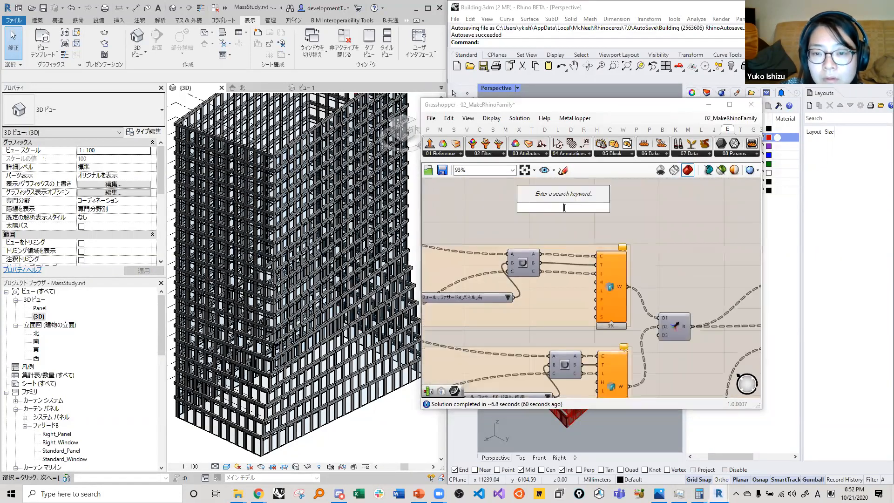
type("4200")
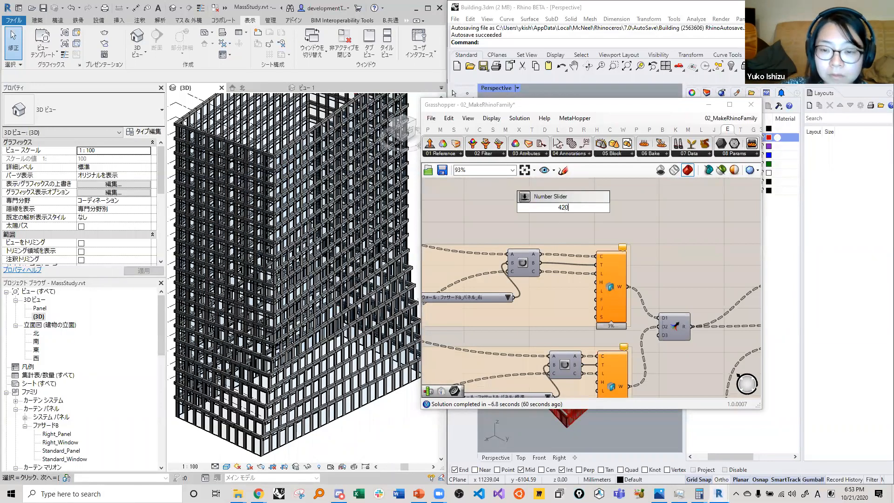
key("Return")
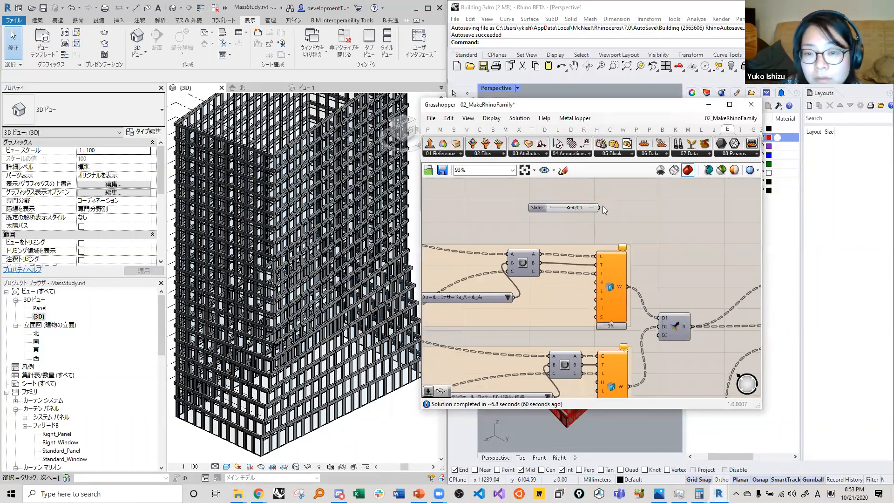
left_click_drag(600, 207, 596, 282)
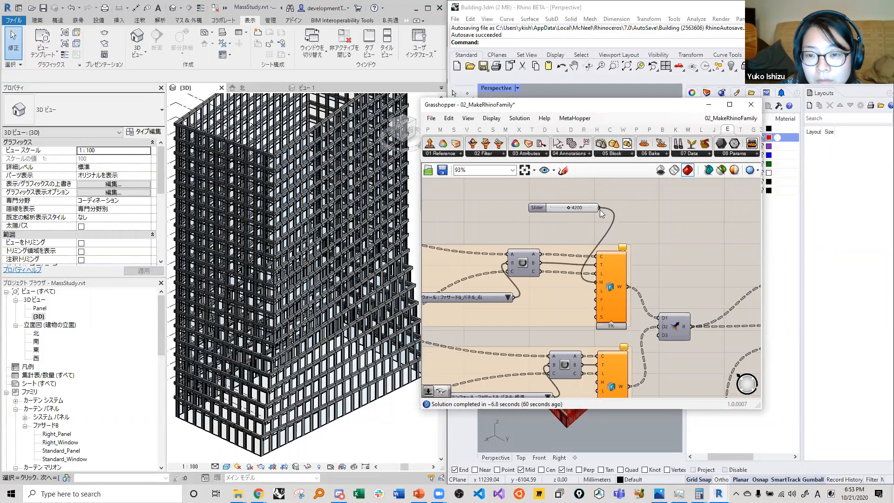
left_click_drag(600, 208, 598, 382)
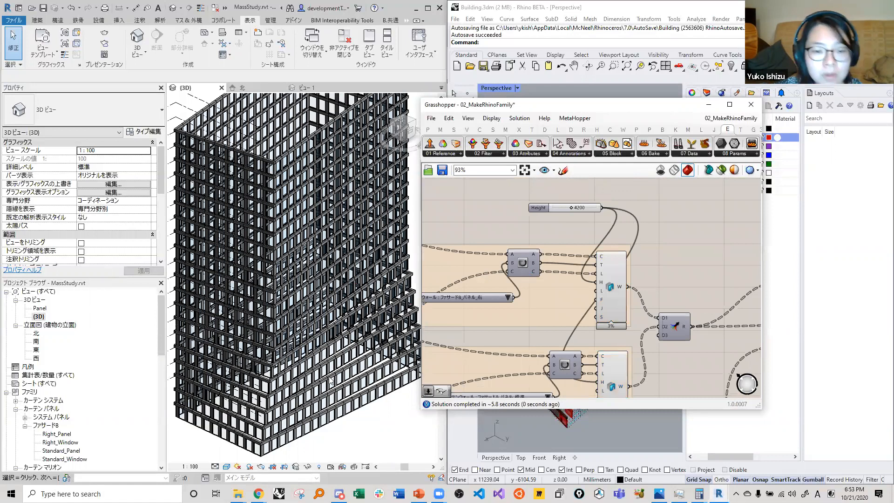
Check the rebuilt curtain wall heights from the side and across the whole building in Revit's {3D} view.
scroll(330, 379, "down", 2)
middle_click_drag(379, 318, 384, 312, "shift")
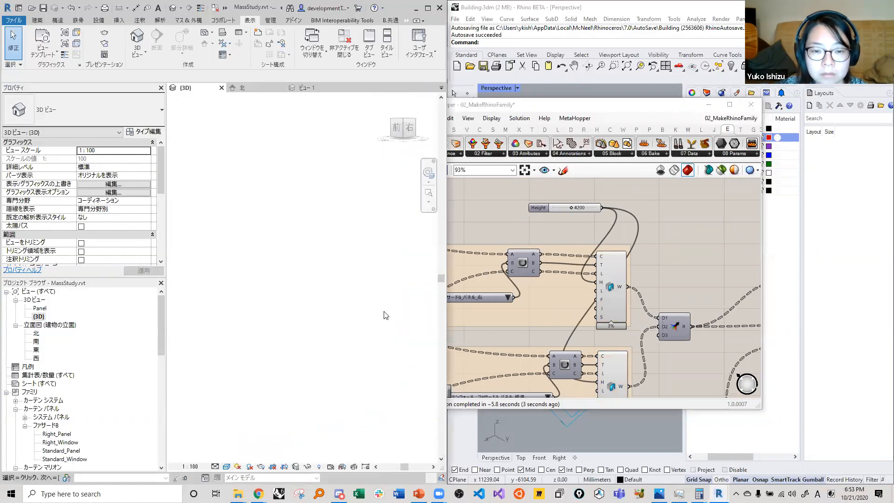
left_click(430, 198)
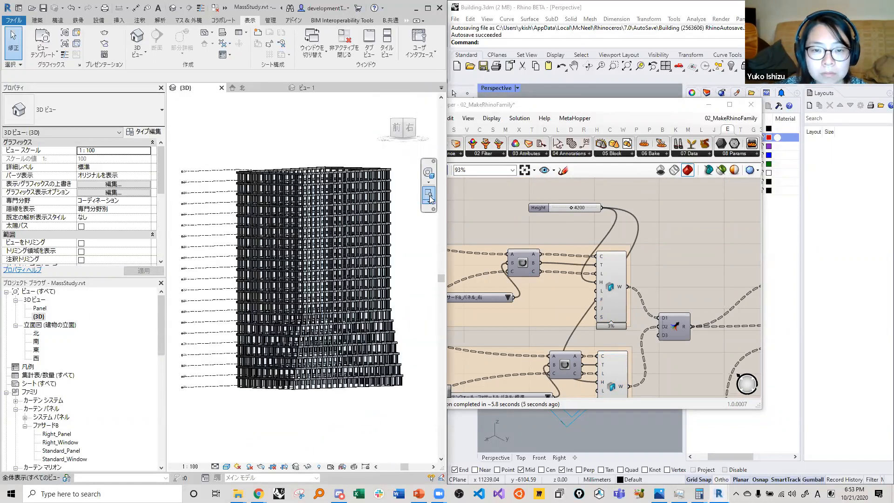
scroll(399, 309, "up", 5)
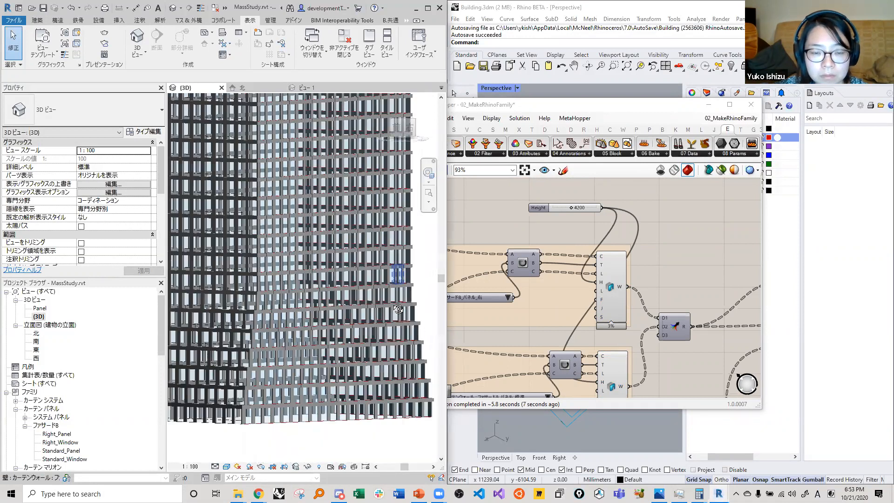
left_click(428, 193)
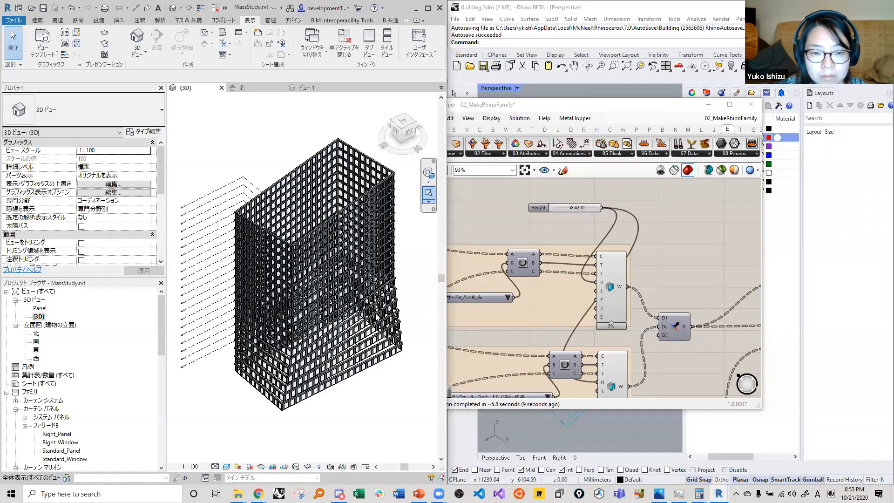
Examine the rebuilt panel walls close up in Revit and locate the upper facade's wall components in Grasshopper.
scroll(342, 389, "up", 6)
middle_click_drag(326, 399, 363, 370, "shift")
scroll(362, 370, "up", 5)
scroll(363, 370, "down", 6)
scroll(362, 370, "down", 3)
scroll(368, 249, "down", 3)
scroll(369, 250, "up", 3)
scroll(394, 371, "up", 2)
scroll(394, 371, "up", 4)
scroll(372, 347, "down", 5)
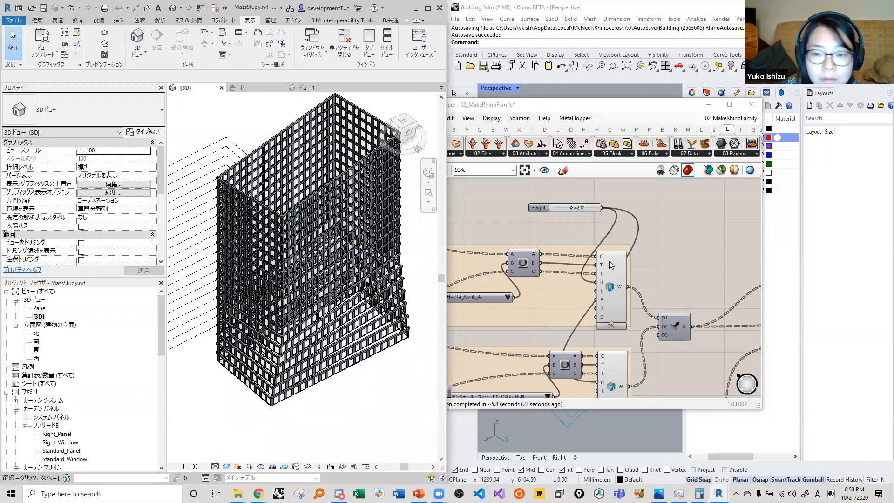
scroll(611, 265, "down", 2)
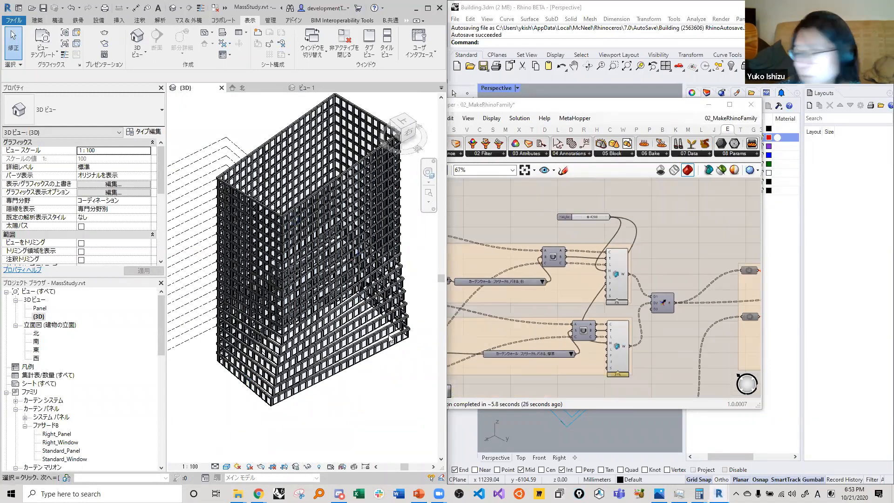
scroll(266, 361, "up", 3)
scroll(274, 406, "down", 5)
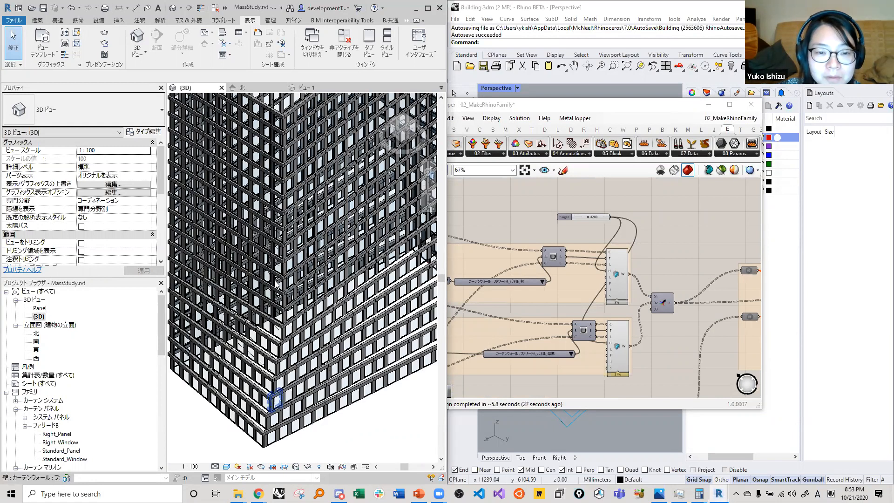
scroll(564, 274, "down", 2)
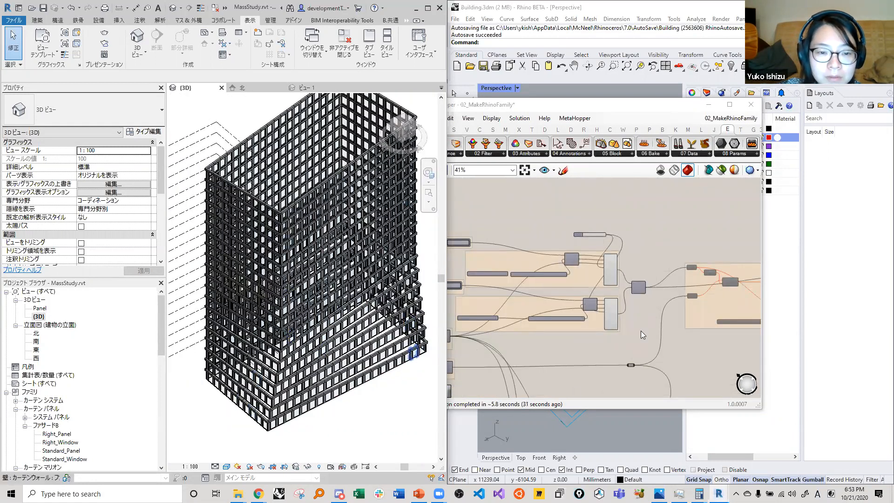
Change the upper facade's ファサードB_パネル_右 wall type to カーテンウォール : ファサードB_窓_右 and release its Data Dam.
scroll(569, 341, "up", 2)
left_click(569, 345)
scroll(595, 253, "up", 3)
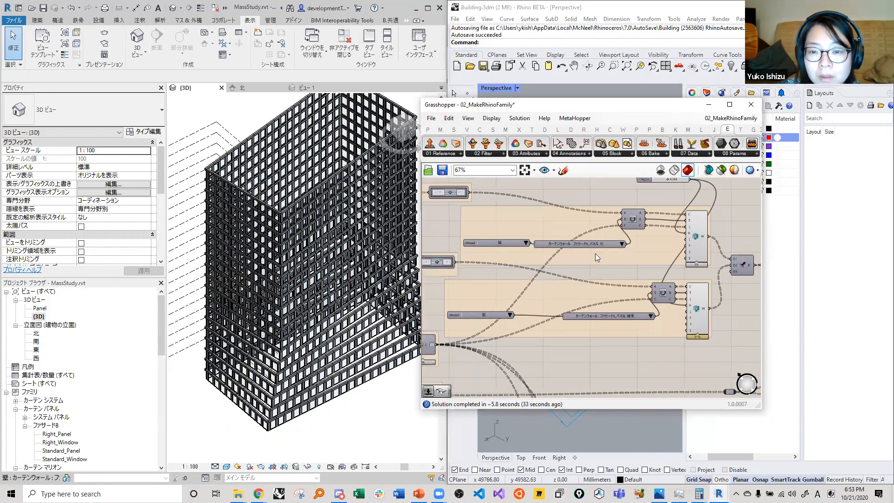
left_click(644, 236)
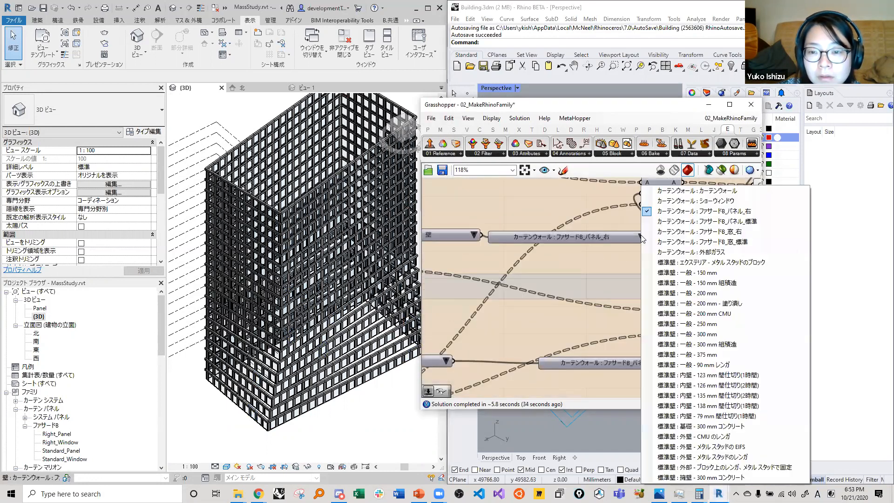
left_click(686, 231)
scroll(644, 206, "down", 3)
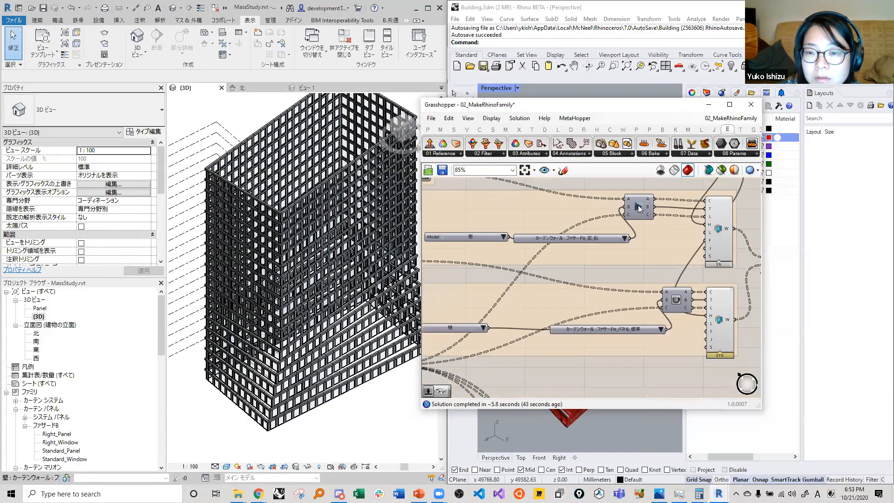
left_click(639, 208)
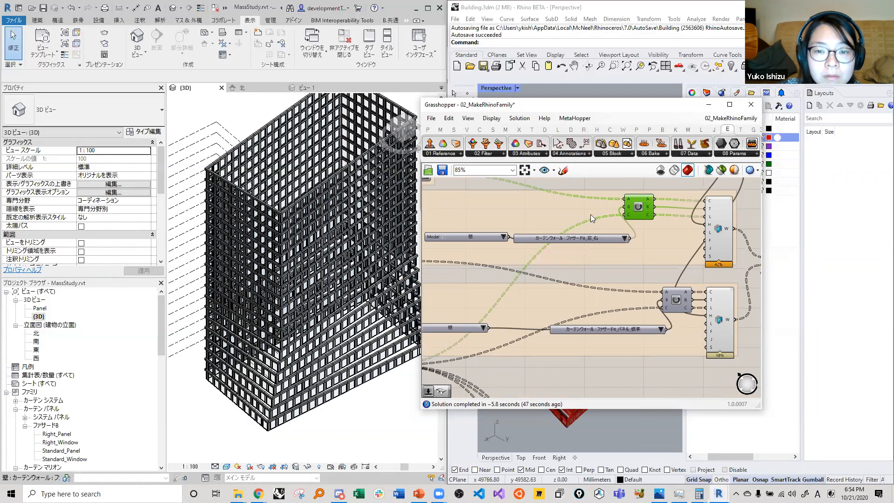
Change the upper facade's ファサードB_パネル_標準 wall type to カーテンウォール : ファサードB_窓_標準 and release its Data Dam.
left_click(676, 302)
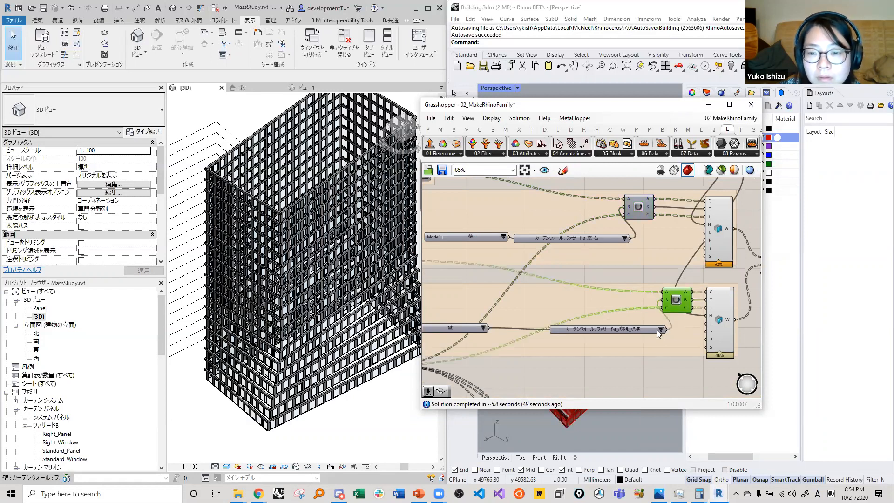
left_click(661, 330)
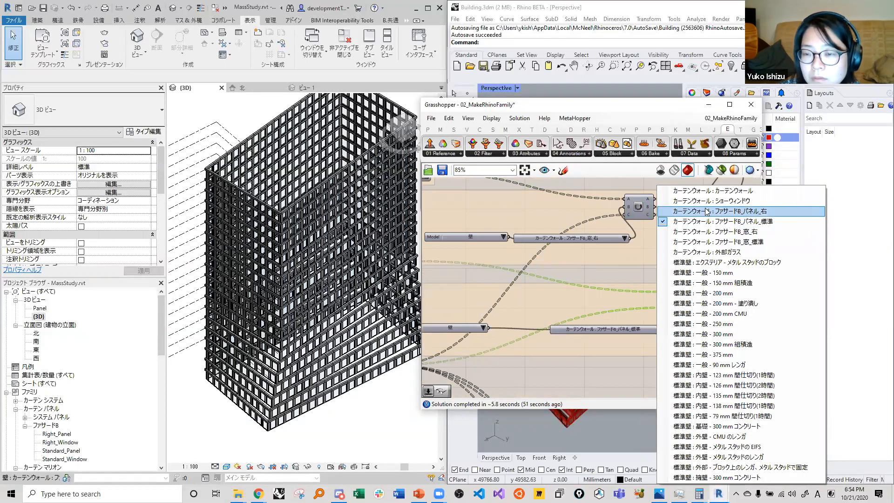
left_click(707, 242)
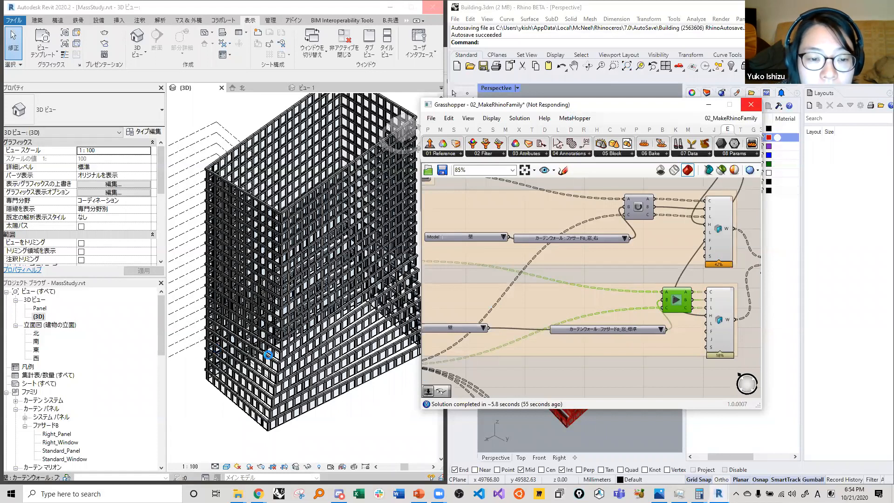
left_click(332, 412)
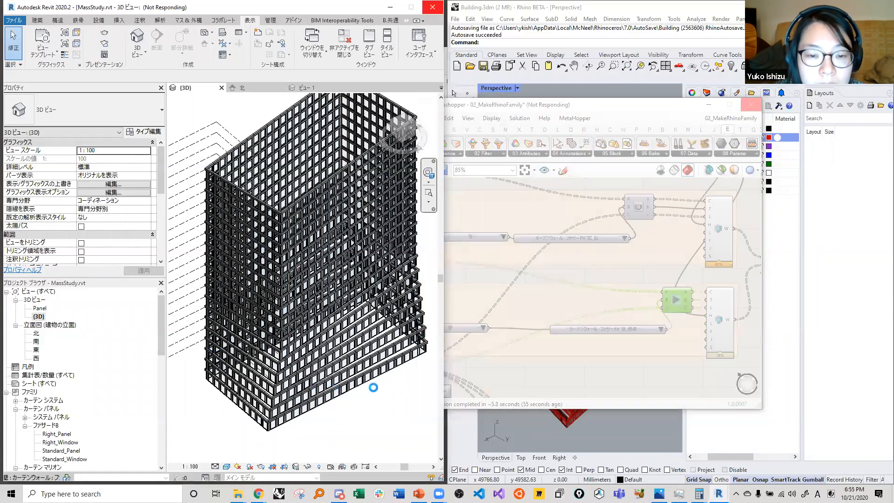
left_click(547, 390)
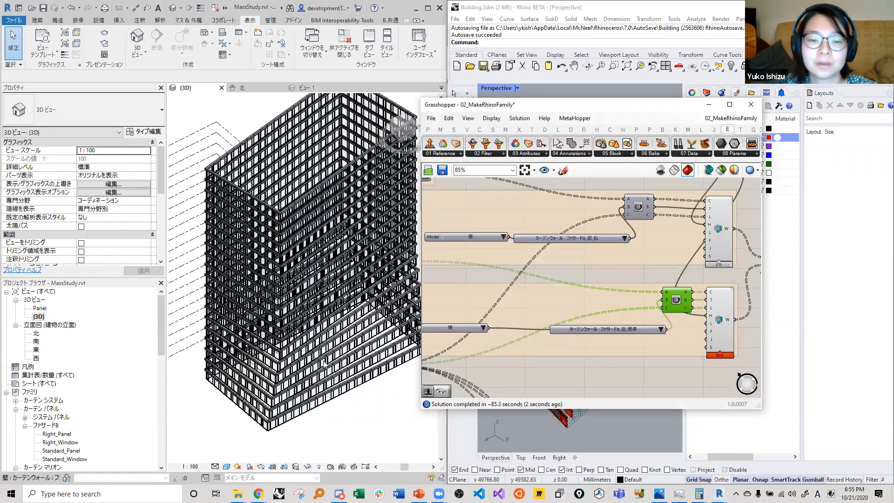
Inspect the window-type curtain walls across the whole building in Revit's {3D} view.
scroll(355, 393, "up", 4)
scroll(356, 382, "down", 3)
middle_click_drag(379, 328, 379, 324, "shift")
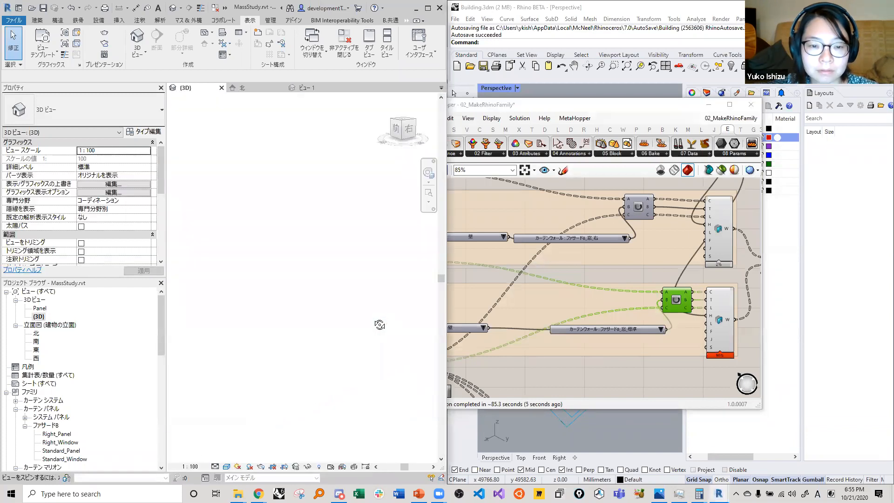
left_click(429, 193)
scroll(345, 373, "up", 5)
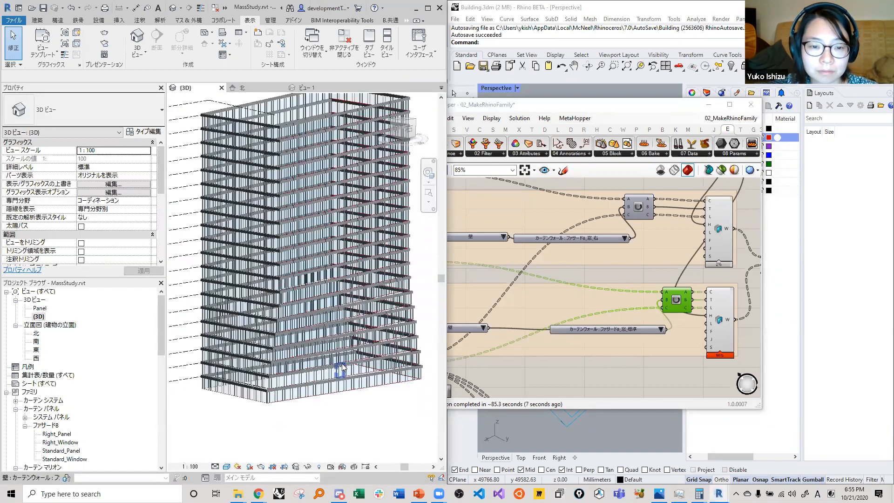
scroll(365, 321, "down", 4)
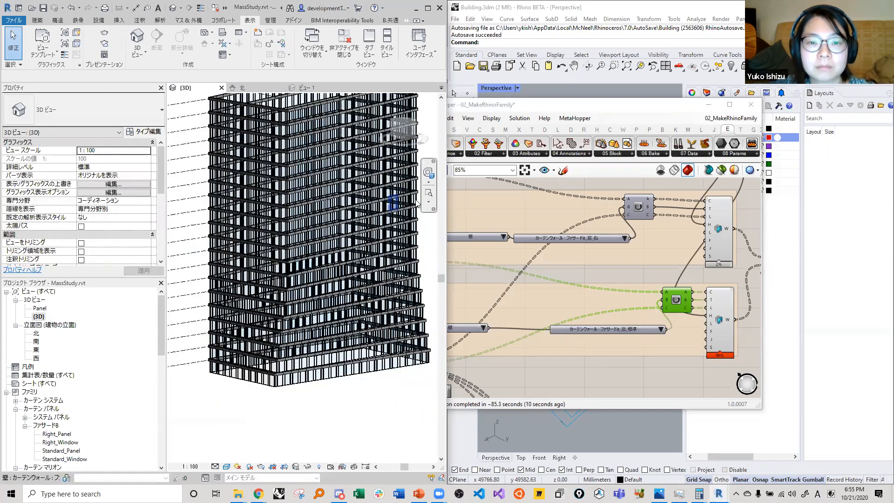
scroll(362, 389, "down", 2)
Examine the window walls at the building's base and corner close up in Revit.
scroll(361, 390, "up", 5)
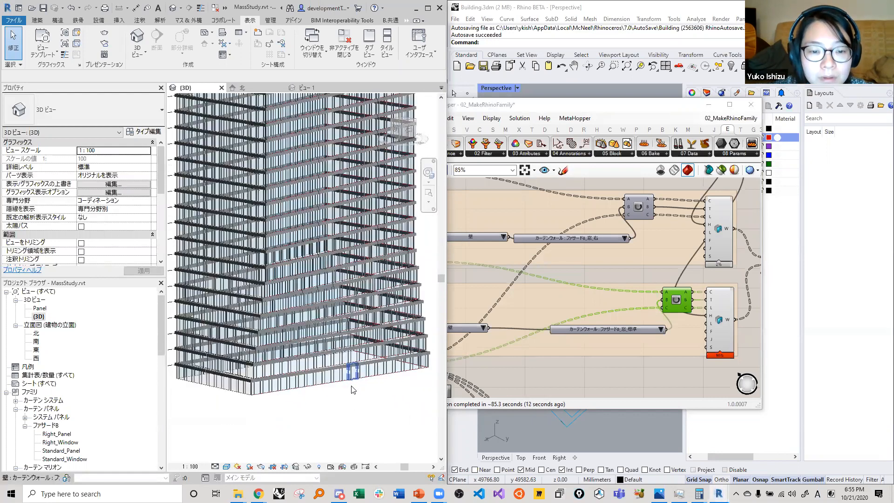
scroll(264, 408, "down", 4)
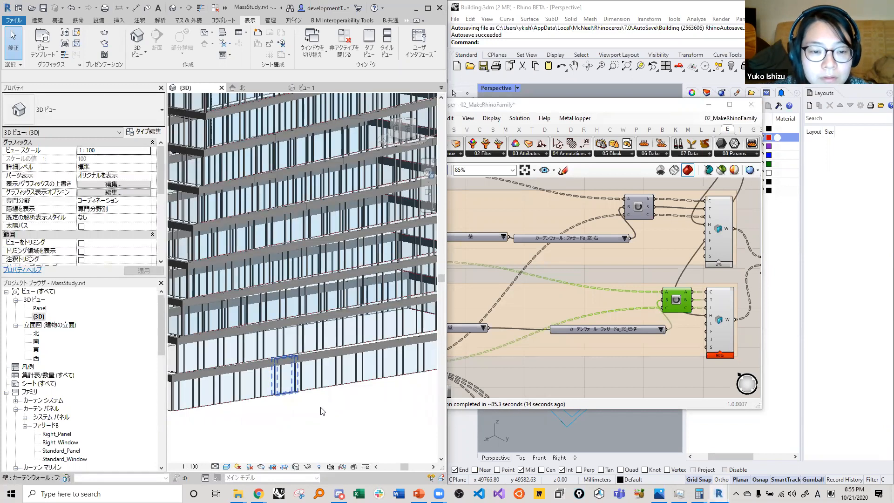
scroll(325, 378, "down", 3)
scroll(281, 389, "up", 3)
scroll(248, 387, "down", 10)
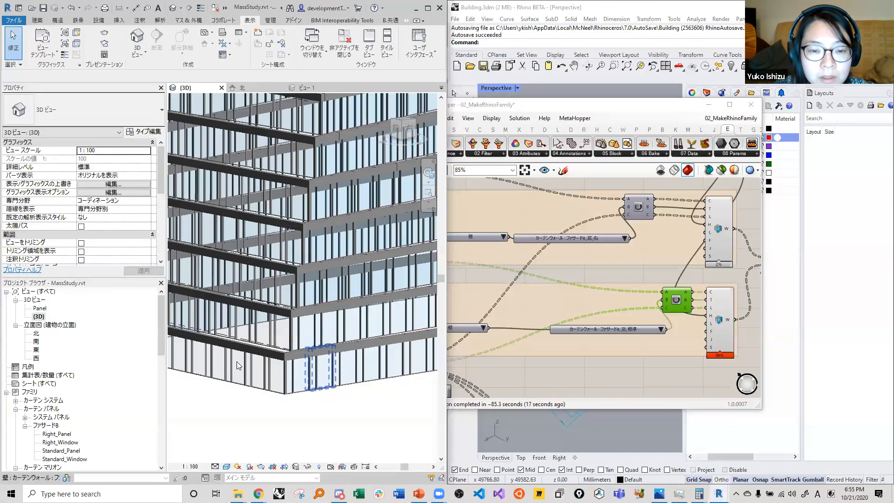
scroll(303, 153, "up", 8)
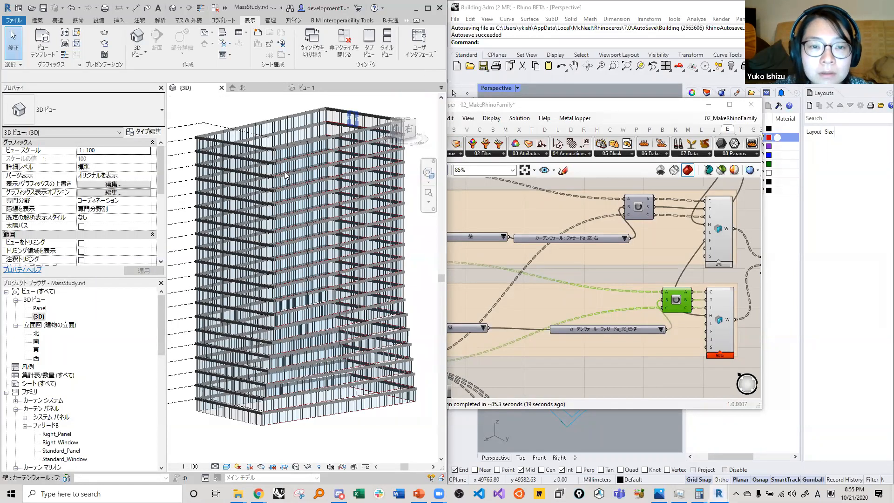
Inspect the tower's upper floors and corner walls from a new angle in Revit's {3D} view.
scroll(305, 166, "up", 2)
scroll(306, 168, "down", 6)
scroll(327, 176, "down", 3)
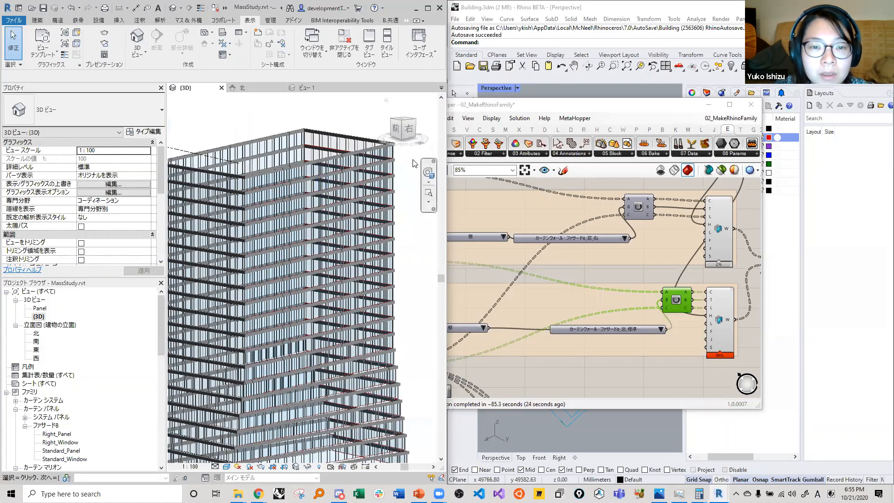
scroll(272, 278, "down", 3)
scroll(346, 310, "up", 5)
middle_click_drag(346, 311, 266, 244, "shift")
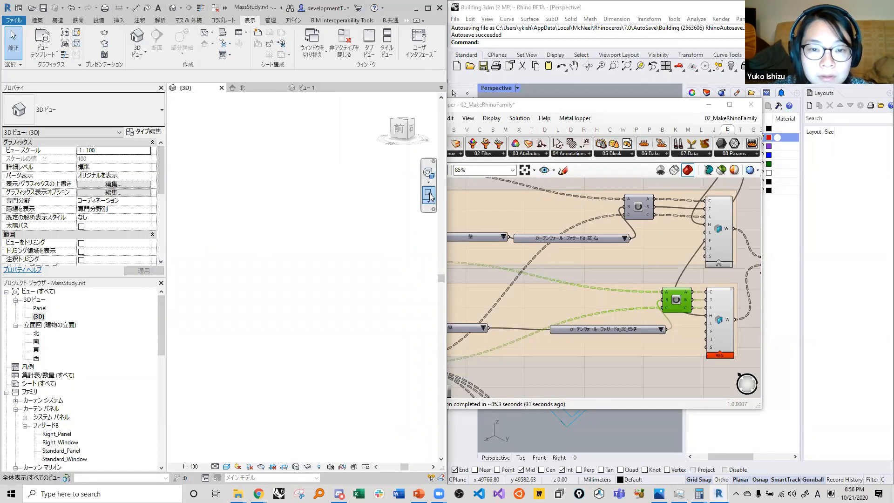
left_click(429, 196)
scroll(308, 190, "up", 5)
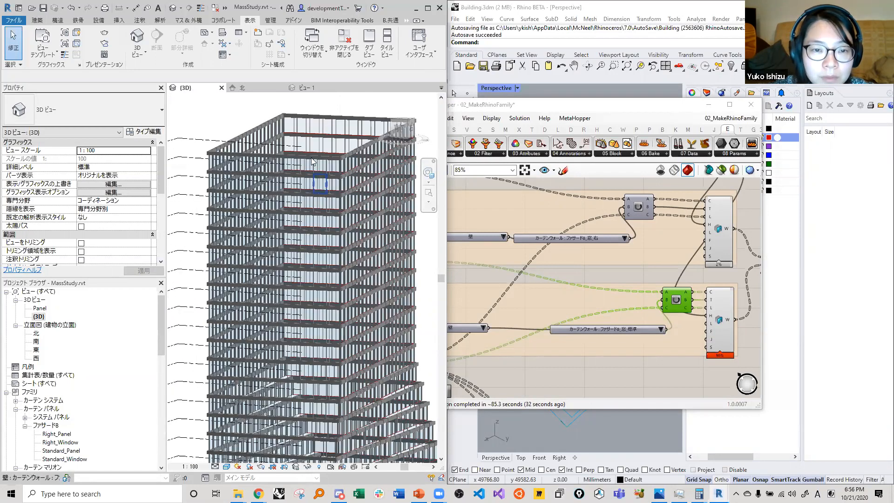
scroll(539, 263, "down", 5)
In Grasshopper, trace the upper facade's input from the driver-lines filters to the Curve parameter in its list-splitting group.
left_click(555, 302)
scroll(555, 306, "up", 4)
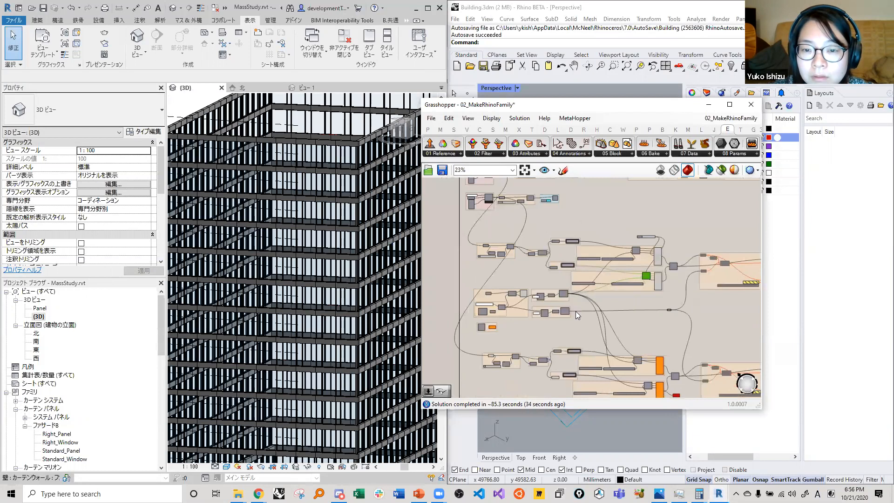
scroll(505, 252, "up", 4)
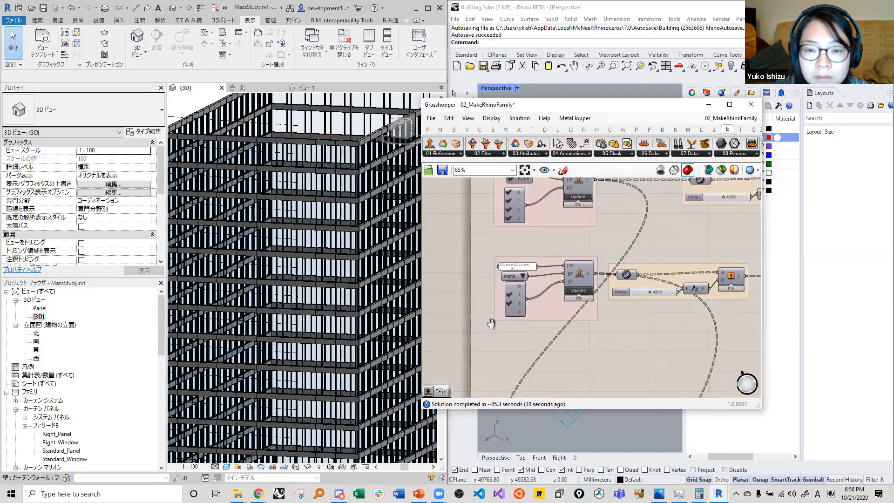
scroll(453, 254, "down", 5)
scroll(524, 304, "up", 3)
scroll(529, 263, "down", 4)
right_click_drag(539, 396, 485, 321)
scroll(530, 296, "up", 5)
scroll(485, 321, "down", 1)
right_click_drag(684, 271, 648, 270)
scroll(649, 270, "down", 2)
right_click_drag(542, 307, 592, 302)
scroll(488, 261, "up", 4)
scroll(488, 262, "up", 4)
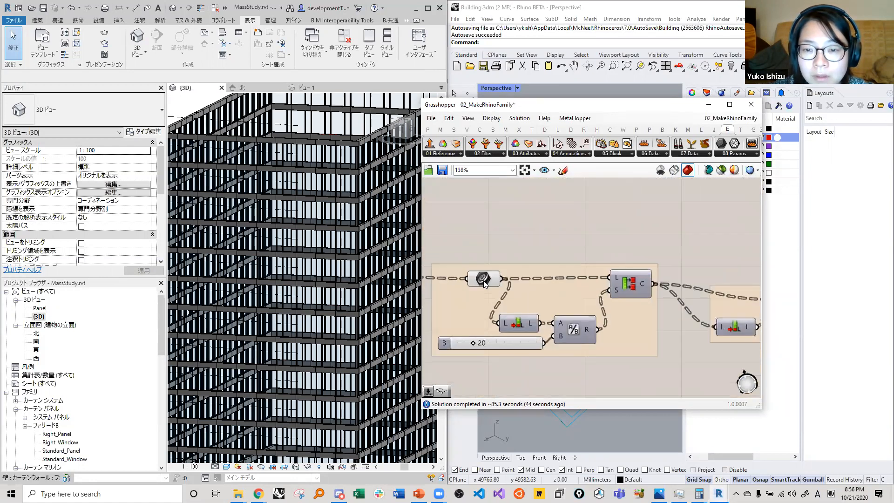
left_click_drag(486, 277, 471, 272)
scroll(488, 258, "down", 4)
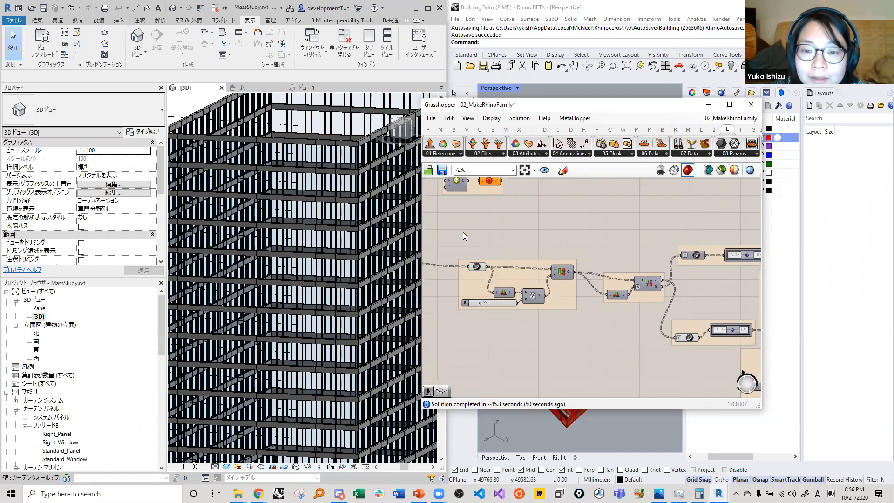
Review how the two driver-lines filter groups connect to the facade definition.
scroll(463, 232, "down", 2)
right_click_drag(499, 251, 512, 260)
scroll(512, 260, "down", 2)
right_click_drag(521, 306, 512, 276)
scroll(512, 276, "up", 3)
right_click_drag(528, 330, 534, 368)
scroll(534, 368, "down", 4)
scroll(507, 255, "up", 6)
scroll(512, 265, "down", 1)
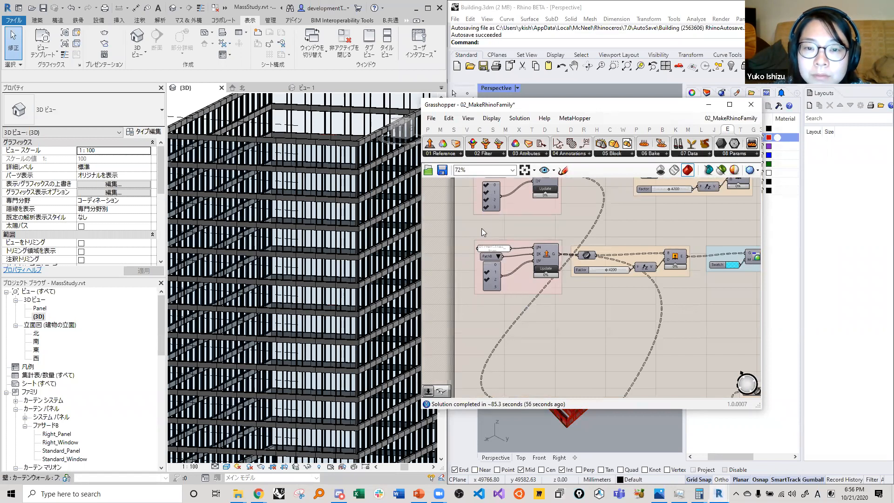
scroll(482, 228, "down", 4)
Move the Grasshopper window off the Rhino viewport and turn off the preview of the upper facade's Data Dams and wall components.
left_click_drag(539, 106, 259, 73)
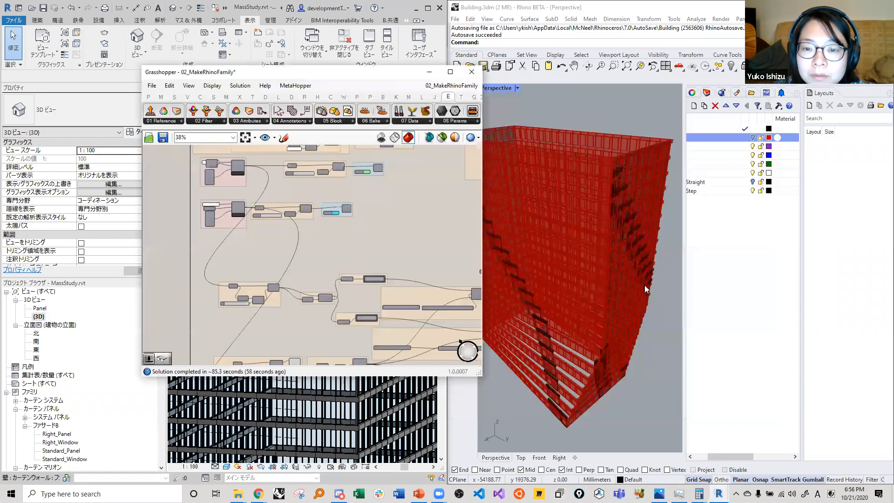
right_click_drag(307, 240, 259, 191)
scroll(585, 234, "up", 5)
scroll(585, 234, "down", 3)
scroll(353, 214, "down", 3)
scroll(423, 265, "up", 3)
left_click_drag(361, 299, 439, 168)
right_click(421, 161)
left_click(436, 177)
scroll(435, 194, "down", 2)
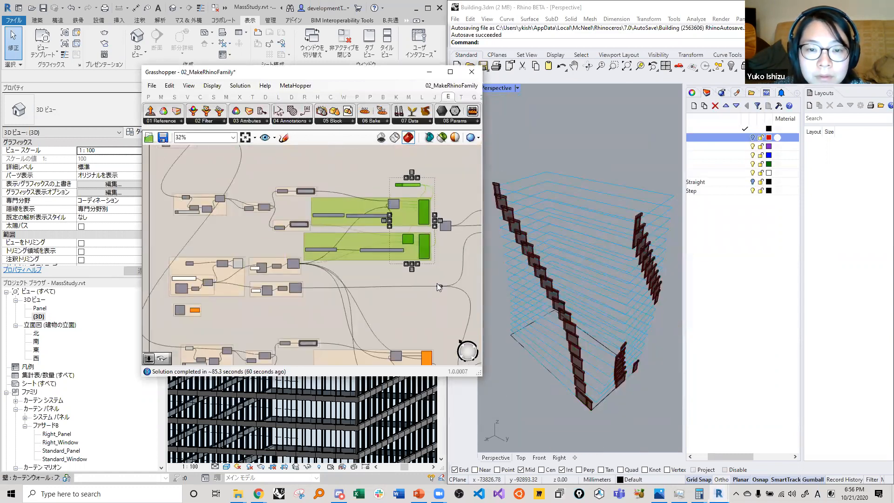
Turn the preview back on for only the upper facade's two wall components.
left_click(437, 284)
left_click_drag(436, 170, 438, 162)
right_click(438, 162)
left_click(452, 169)
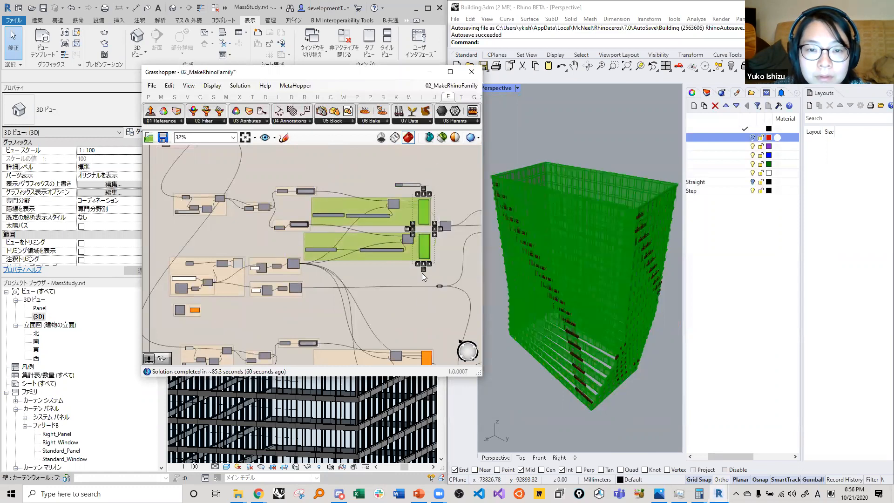
Turn off the preview of the lower facade's wall components.
scroll(383, 257, "down", 4)
scroll(392, 314, "up", 3)
left_click_drag(394, 314, 380, 226)
right_click(379, 213)
left_click(397, 218)
Leave only values 0 and 3 checked for PathB in the upper driver-lines filter.
right_click_drag(366, 206, 398, 286)
scroll(399, 287, "down", 3)
scroll(271, 173, "up", 8)
scroll(243, 166, "up", 2)
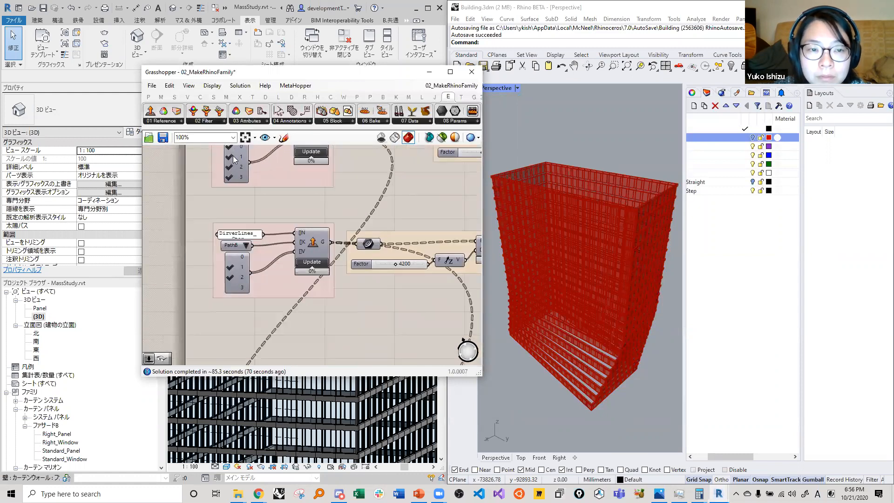
scroll(188, 290, "down", 1)
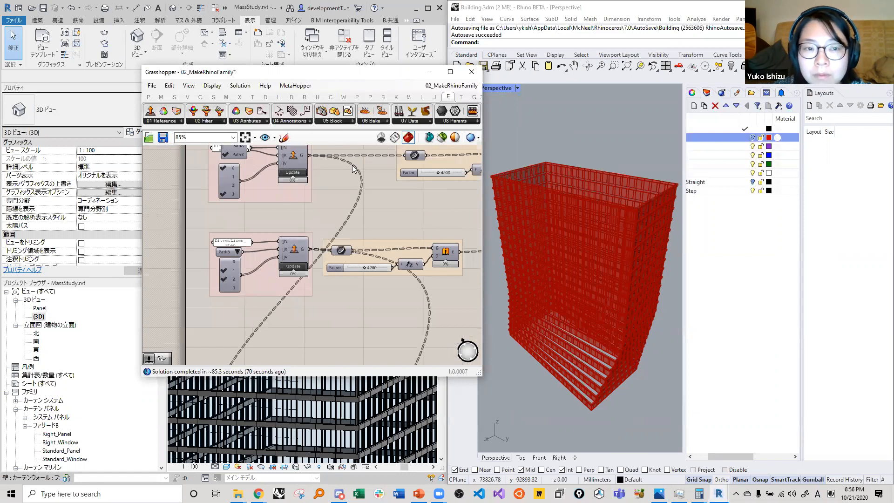
Release the upper facade's ファサードB_窓_右 and ファサードB_窓_標準 Data Dams to rebuild its walls.
scroll(546, 242, "down", 2)
scroll(389, 277, "down", 3)
right_click_drag(357, 278, 305, 256)
scroll(308, 258, "down", 4)
right_click_drag(415, 323, 368, 321)
scroll(368, 260, "up", 8)
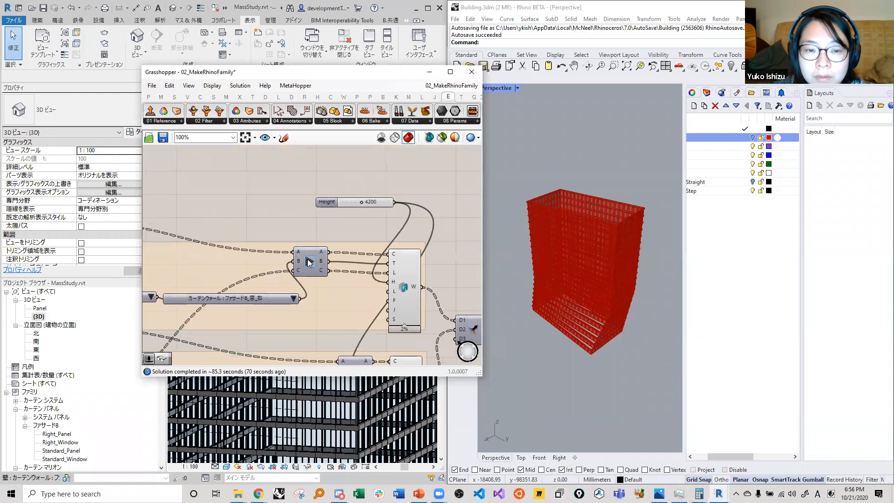
scroll(309, 262, "down", 1)
left_click(315, 259)
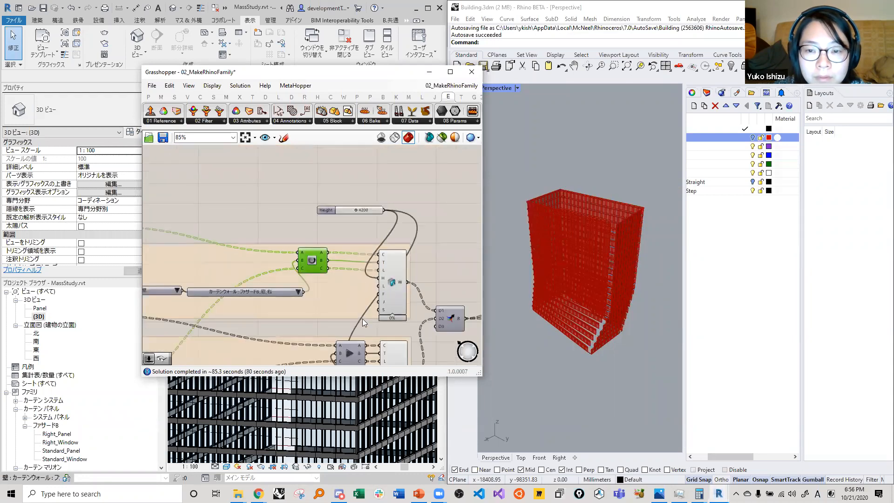
right_click_drag(354, 351, 380, 303)
left_click(380, 305)
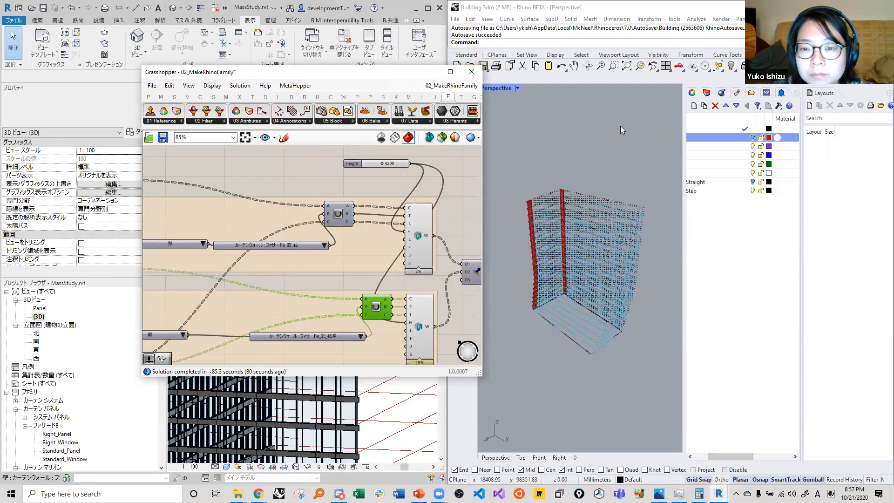
scroll(351, 241, "down", 2)
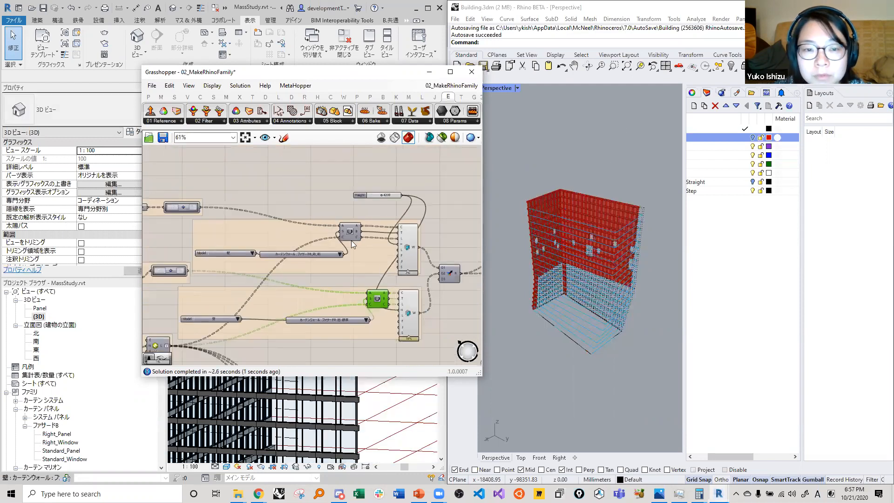
Check values 0 and 2 in the upper driver-lines filter and release the upper facade's ファサードB_窓_右 Data Dam.
scroll(314, 194, "down", 4)
right_click_drag(203, 164, 261, 231)
right_click_drag(217, 213, 298, 278)
scroll(298, 278, "up", 8)
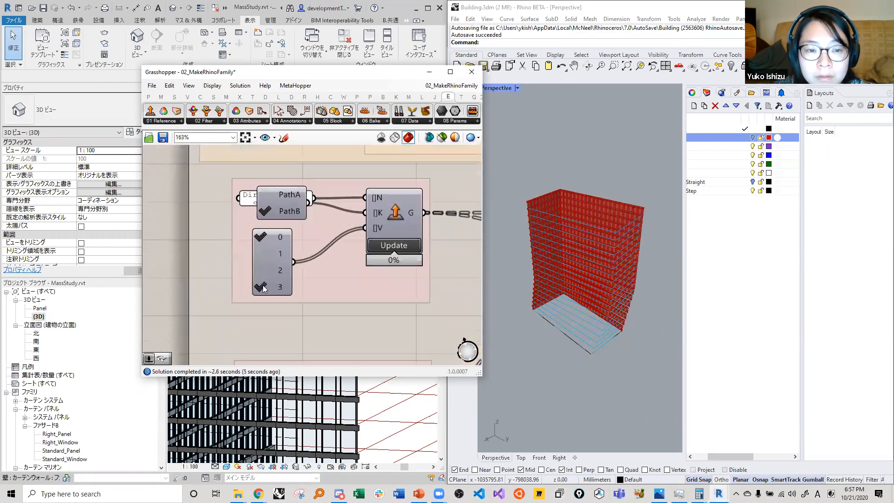
scroll(243, 222, "down", 5)
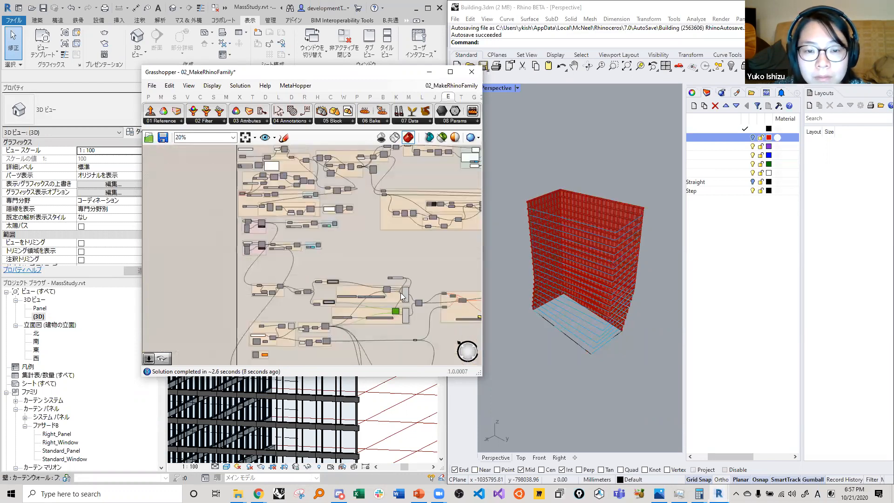
scroll(375, 286, "up", 5)
left_click(361, 285)
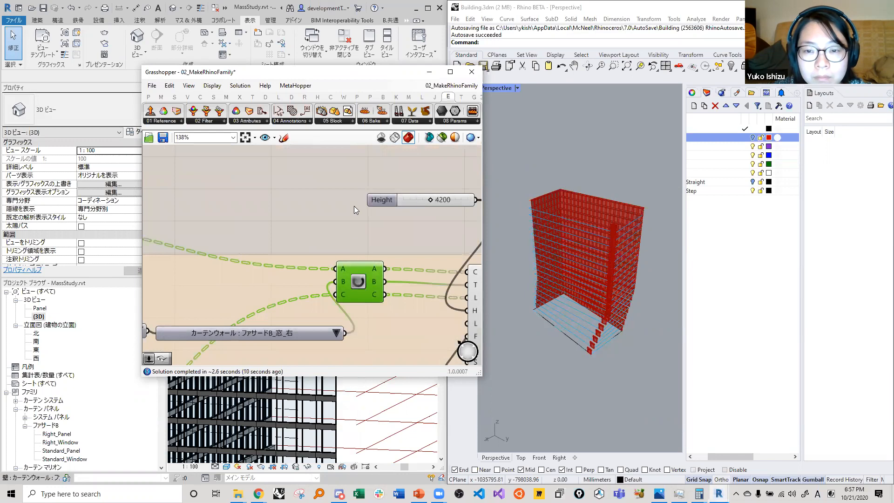
Change the checked path values in the upper driver-lines filter to select a different pair of facade sides.
scroll(354, 205, "down", 6)
right_click_drag(285, 221, 433, 305)
scroll(238, 208, "up", 5)
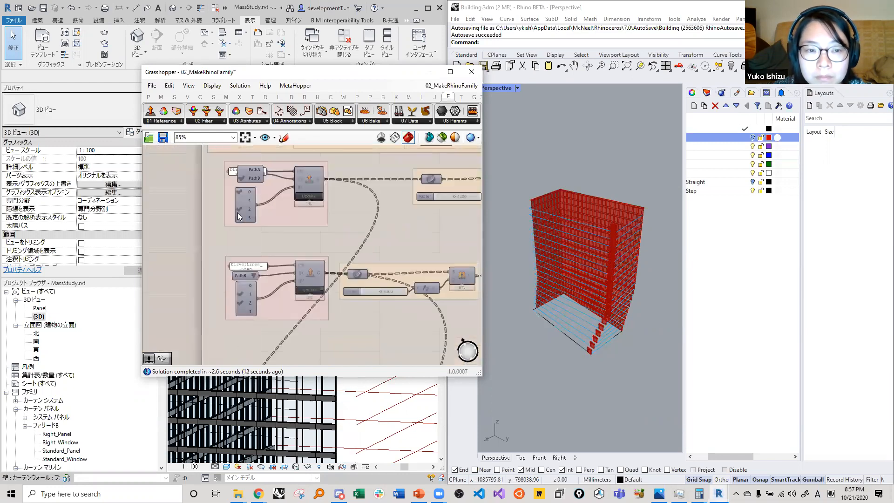
scroll(351, 243, "down", 6)
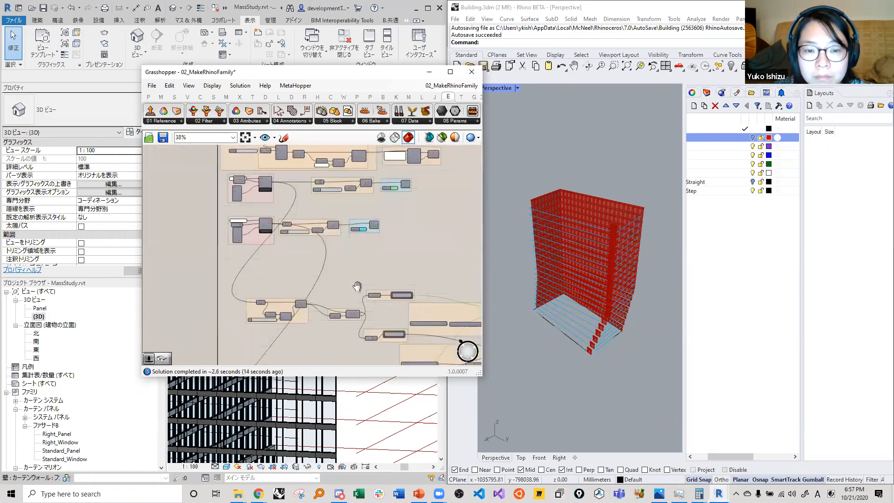
scroll(347, 236, "up", 4)
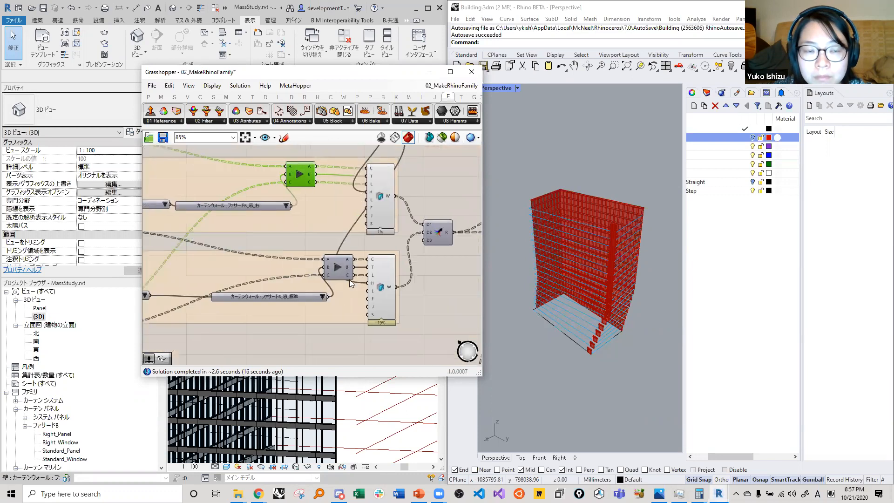
Release both of the upper facade's window-type Data Dams so the walls follow the changed driver lines.
scroll(351, 283, "down", 4)
scroll(235, 206, "up", 3)
right_click_drag(238, 193, 293, 203)
scroll(275, 210, "down", 5)
right_click_drag(461, 268, 283, 240)
scroll(283, 240, "up", 2)
scroll(270, 240, "up", 4)
right_click_drag(152, 227, 398, 301)
scroll(216, 217, "down", 5)
scroll(268, 232, "up", 7)
scroll(409, 245, "down", 5)
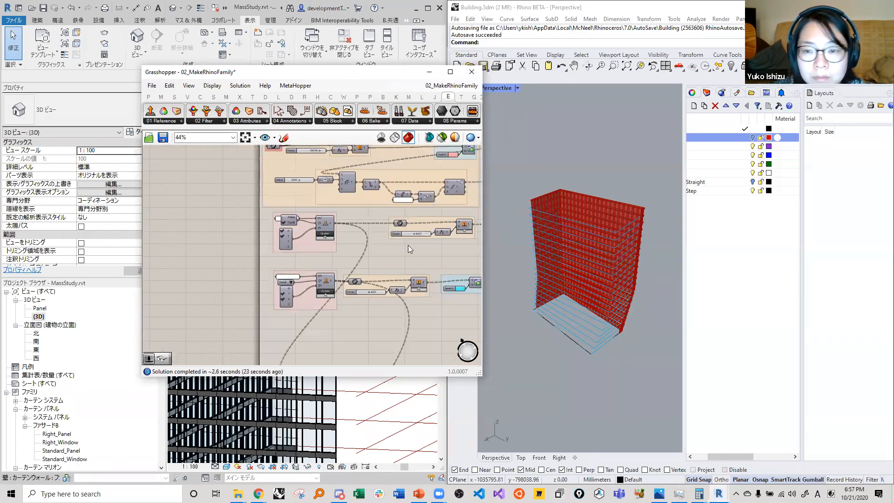
scroll(341, 245, "up", 6)
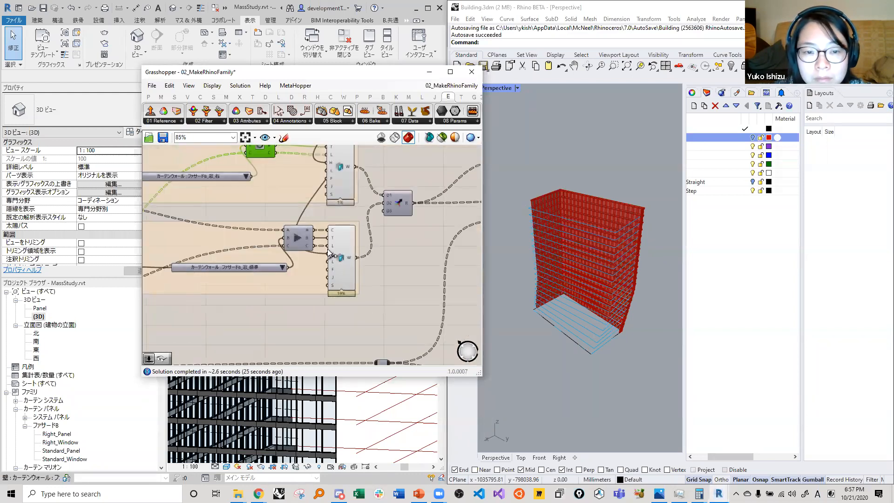
left_click(301, 240)
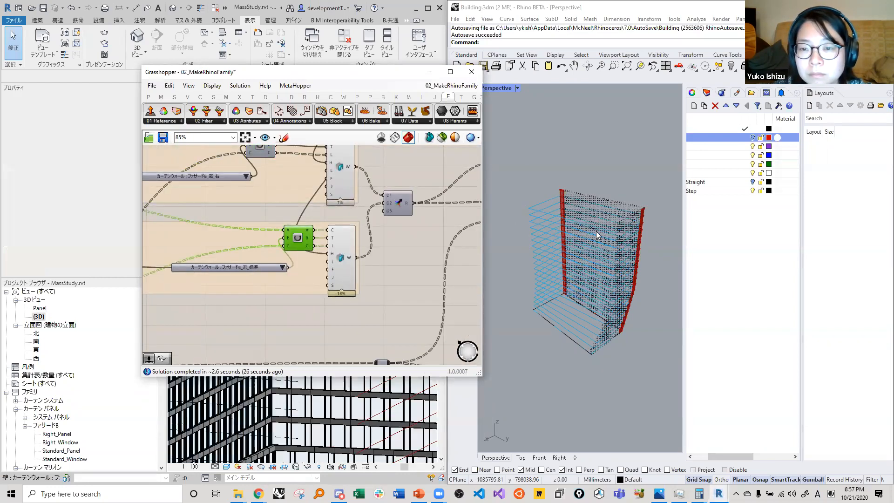
Review the path values in the upper driver-lines filter against the upper facade's wall components.
scroll(288, 214, "down", 7)
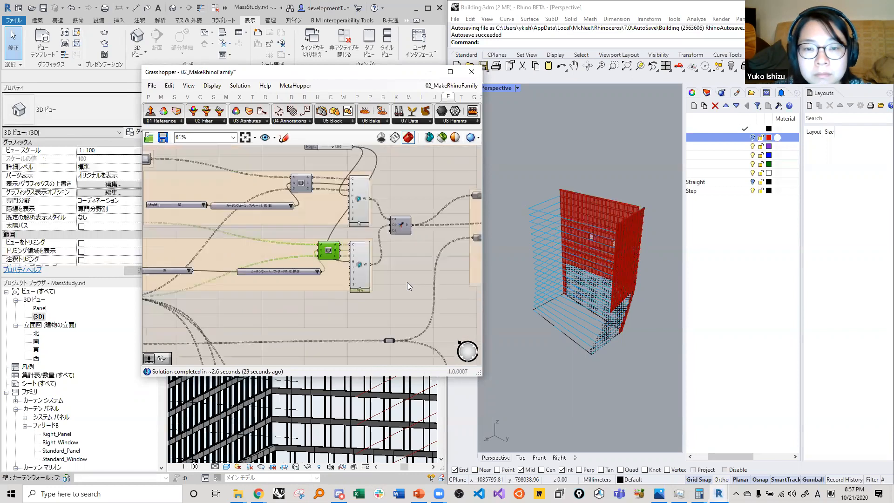
scroll(300, 217, "up", 7)
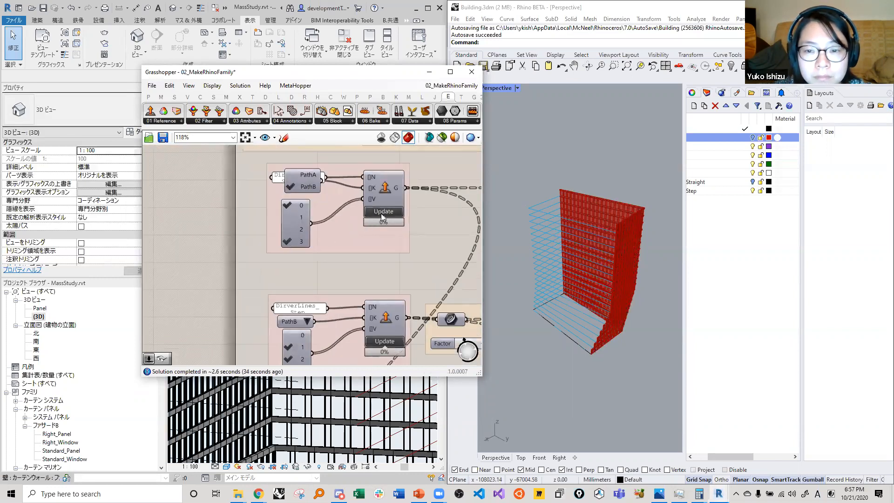
scroll(279, 225, "down", 7)
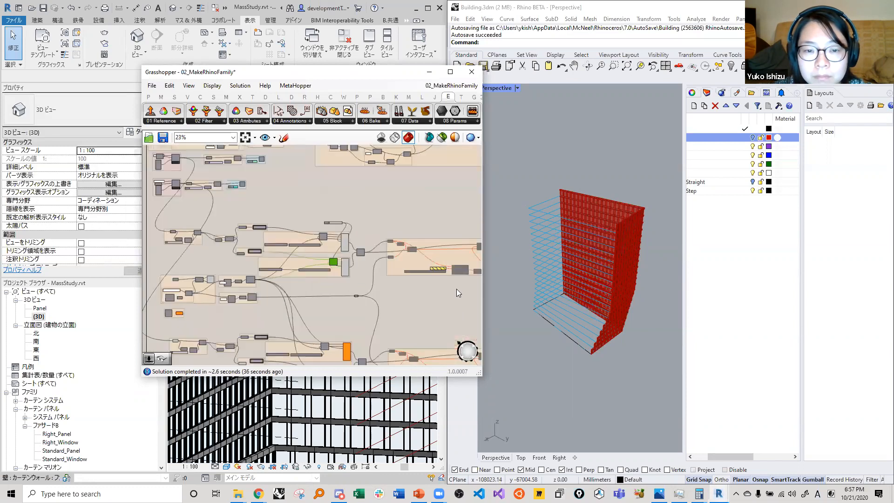
scroll(599, 352, "up", 5)
In Rhino, examine the PathA and PathB user text of a driver curve on the stepped side and one on the side without walls.
left_click(586, 308)
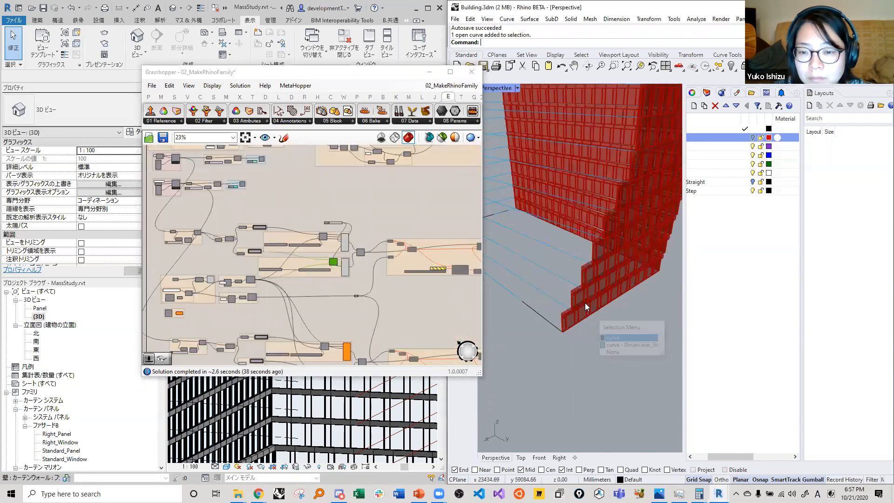
left_click(722, 93)
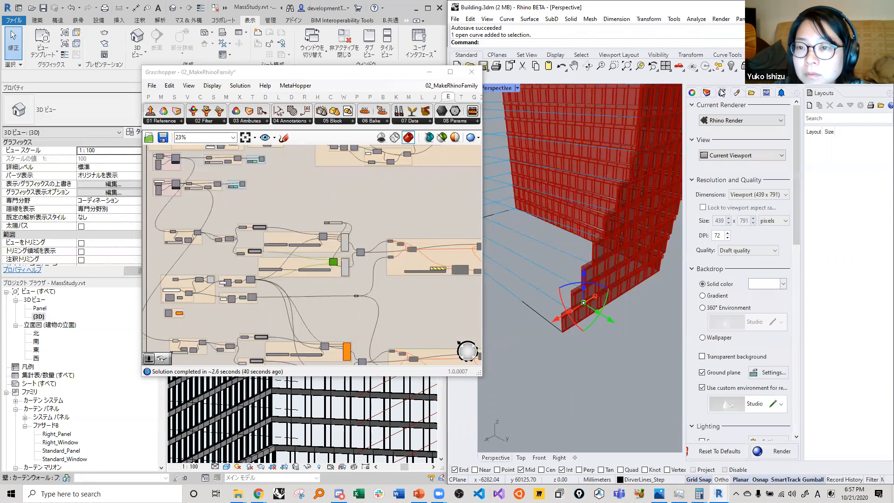
left_click(710, 93)
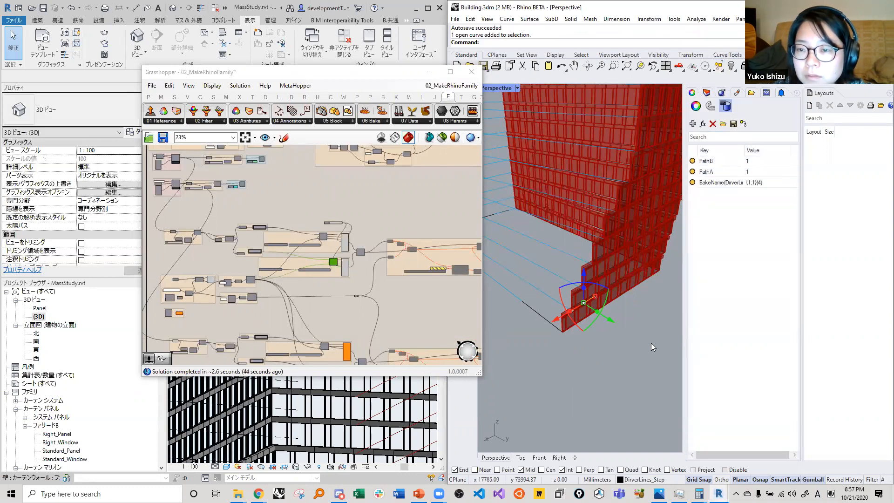
left_click(627, 327)
right_click_drag(627, 327, 523, 270)
scroll(524, 266, "up", 9)
left_click(553, 232)
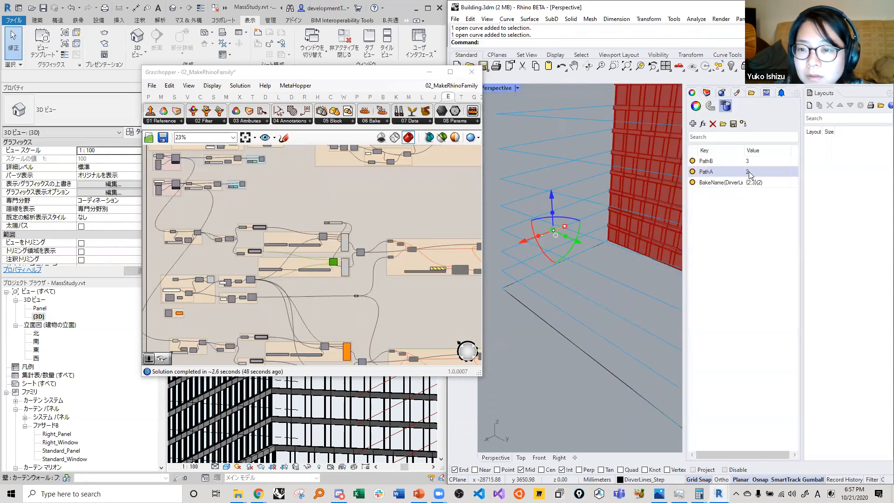
Back in Grasshopper, leave only values 1 and 3 checked in the upper driver-lines filter.
scroll(174, 172, "up", 10)
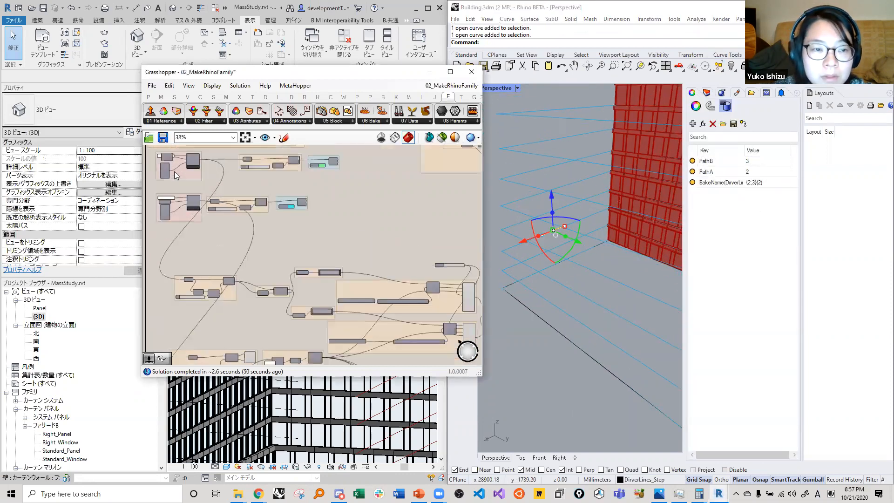
scroll(195, 181, "down", 3)
left_click(173, 187)
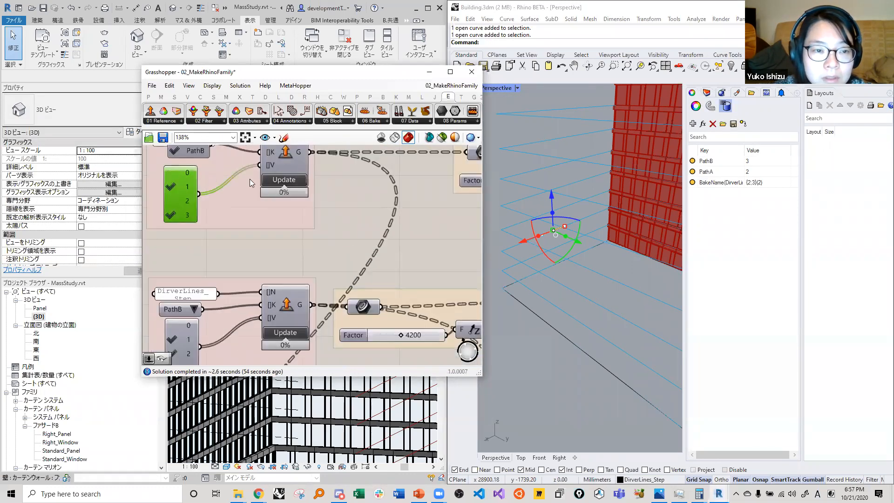
Release both window-type Data Dams of the upper facade so its walls use path values 1 and 3.
scroll(269, 196, "down", 12)
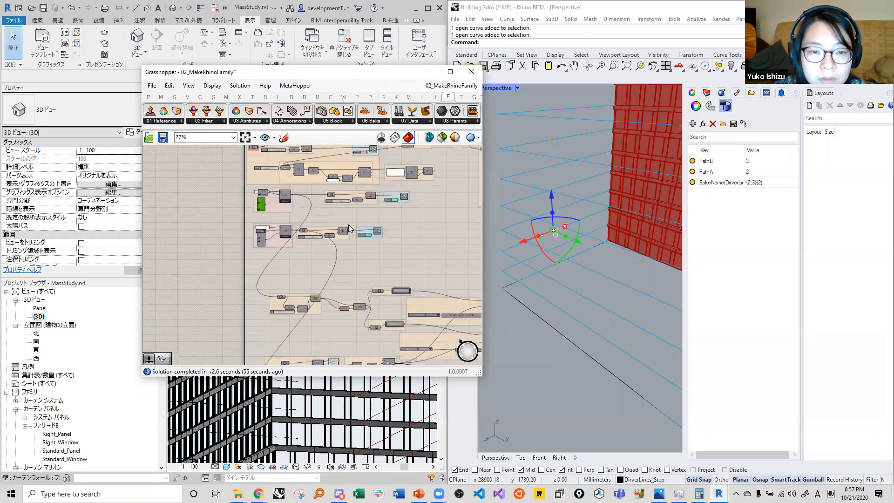
scroll(280, 174, "up", 5)
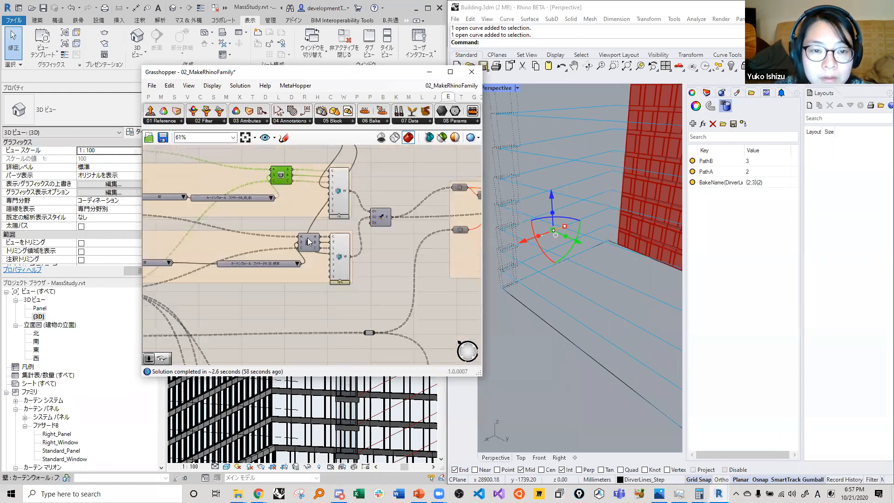
left_click(308, 242)
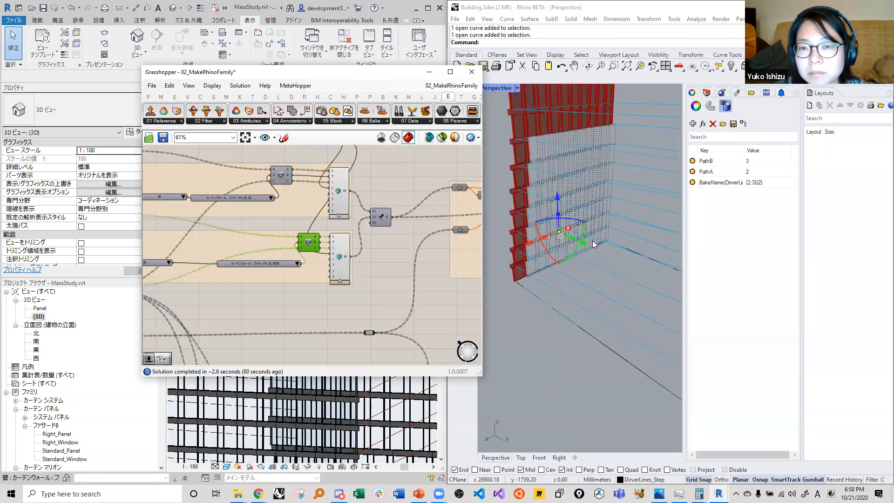
scroll(594, 244, "down", 5)
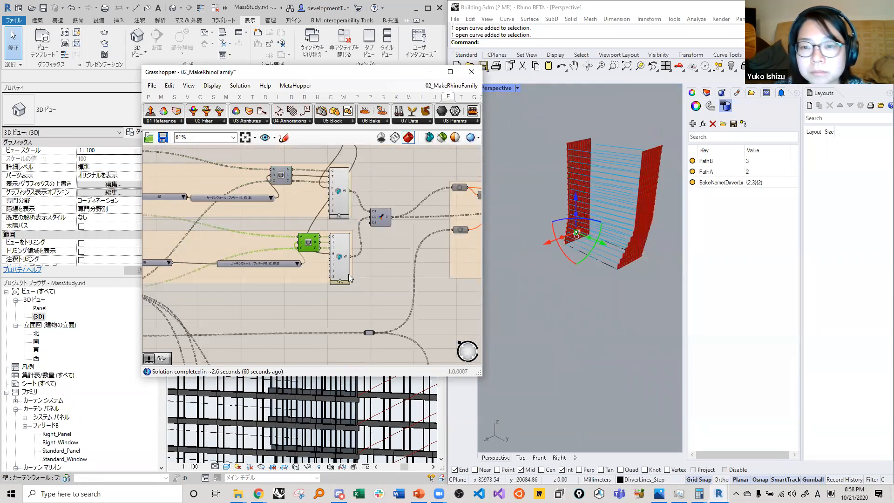
Leave only values 0 and 2 checked in the PathB filter of the lower driver-lines group.
scroll(349, 275, "down", 3)
right_click_drag(392, 285, 393, 287)
right_click_drag(316, 274, 341, 297)
scroll(229, 173, "up", 3)
scroll(234, 172, "down", 2)
scroll(219, 153, "up", 5)
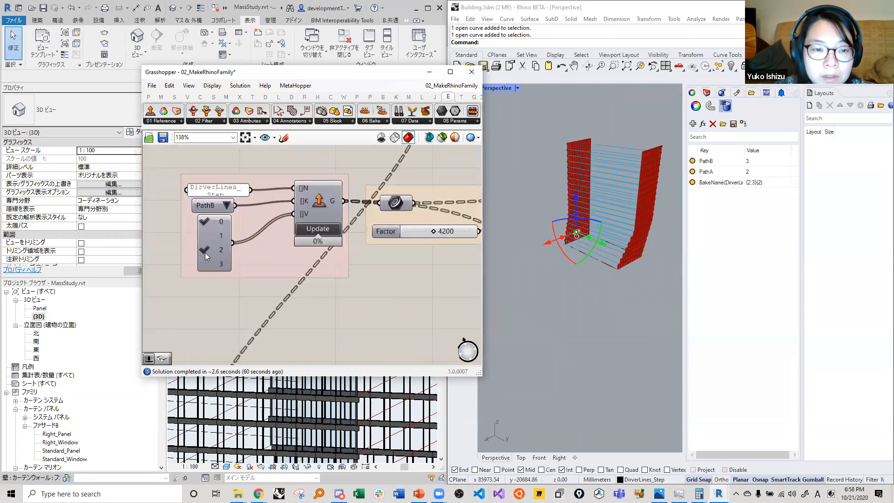
Connect the partitioned list output directly to the lower Curve parameter of the panel facade, replacing its wire from the split list.
scroll(225, 214, "down", 3)
scroll(221, 279, "down", 7)
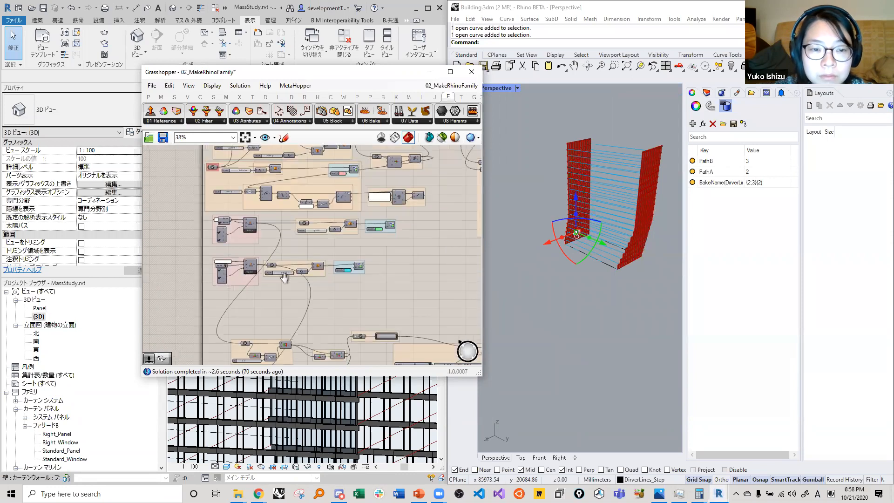
scroll(215, 228, "up", 5)
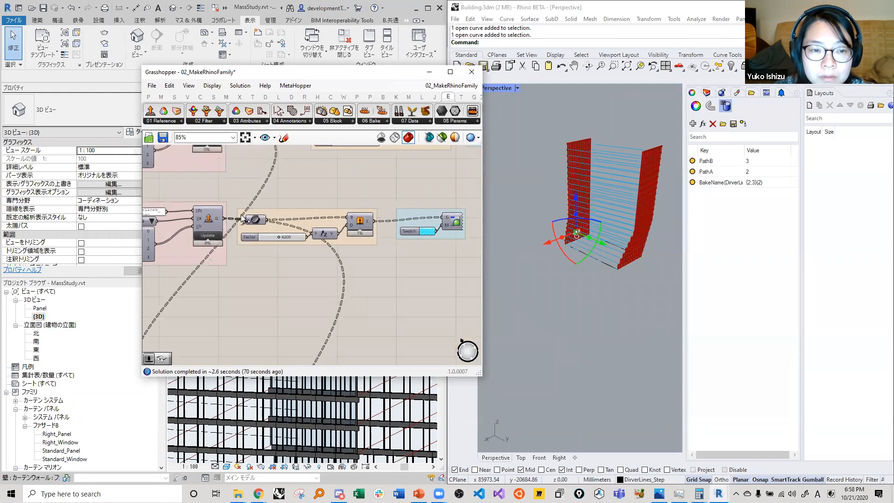
scroll(242, 219, "down", 4)
scroll(254, 230, "up", 3)
scroll(340, 233, "down", 3)
scroll(310, 295, "up", 3)
scroll(319, 278, "down", 2)
scroll(245, 283, "up", 4)
scroll(365, 255, "down", 3)
scroll(180, 252, "up", 3)
right_click_drag(321, 309, 235, 297)
right_click_drag(309, 255, 244, 247)
scroll(246, 251, "up", 2)
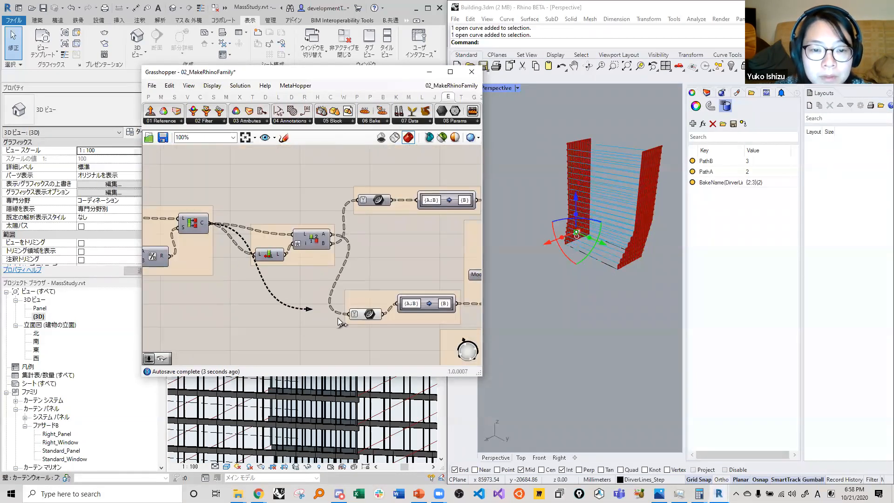
Release the Data Dam feeding the ファサードB_パネル_標準 curtain walls.
right_click_drag(377, 333, 215, 255)
scroll(214, 254, "down", 3)
right_click_drag(453, 265, 381, 250)
scroll(379, 248, "up", 3)
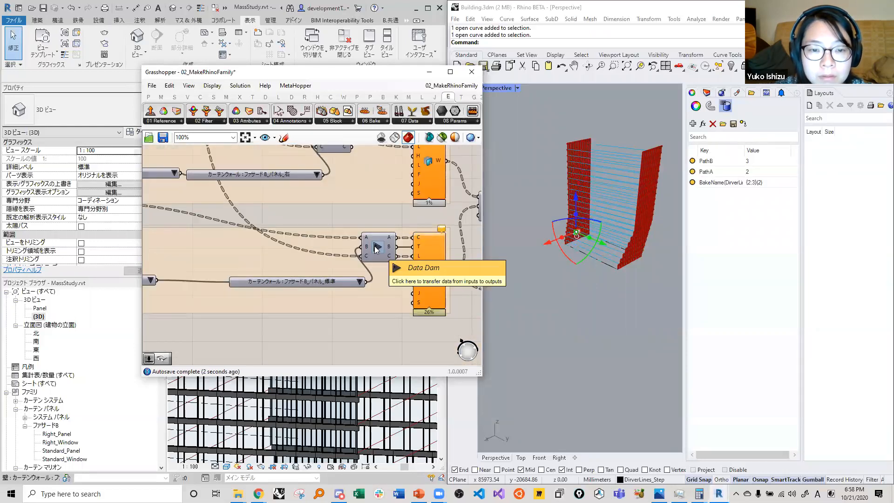
left_click(378, 247)
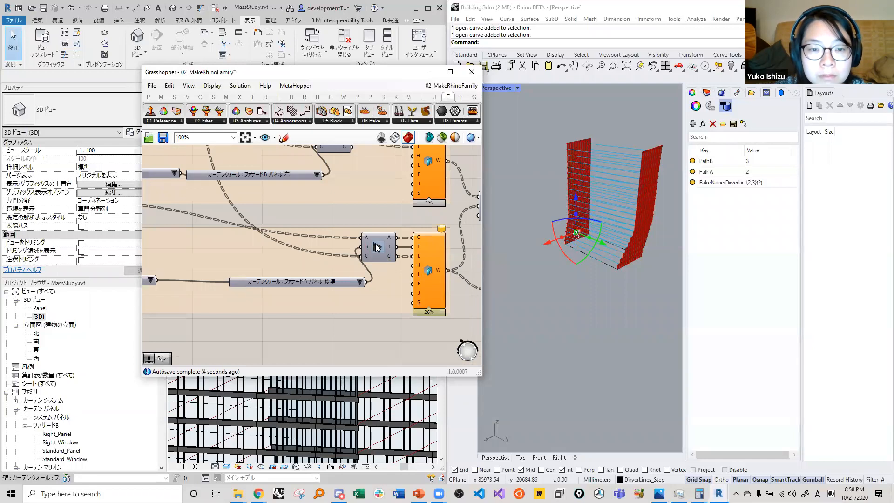
left_click(378, 248)
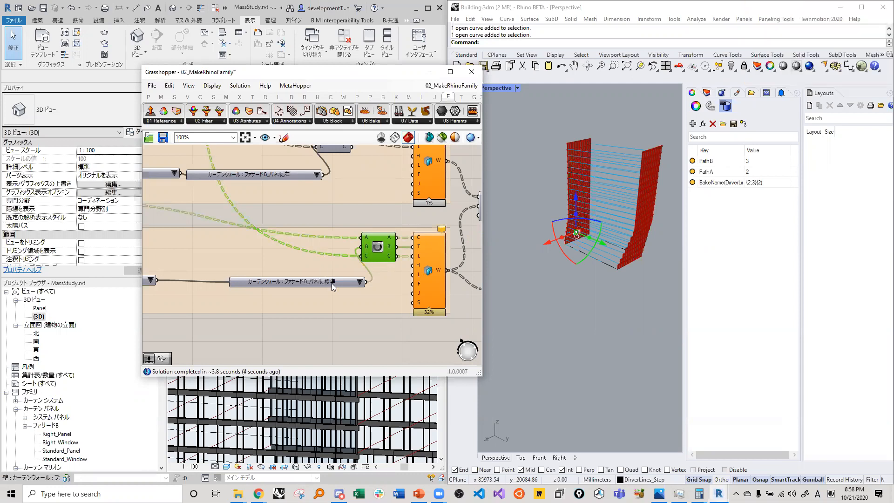
Disconnect the ファサードB_パネル_標準 wall output from the red element component below the merge.
scroll(269, 237, "down", 5)
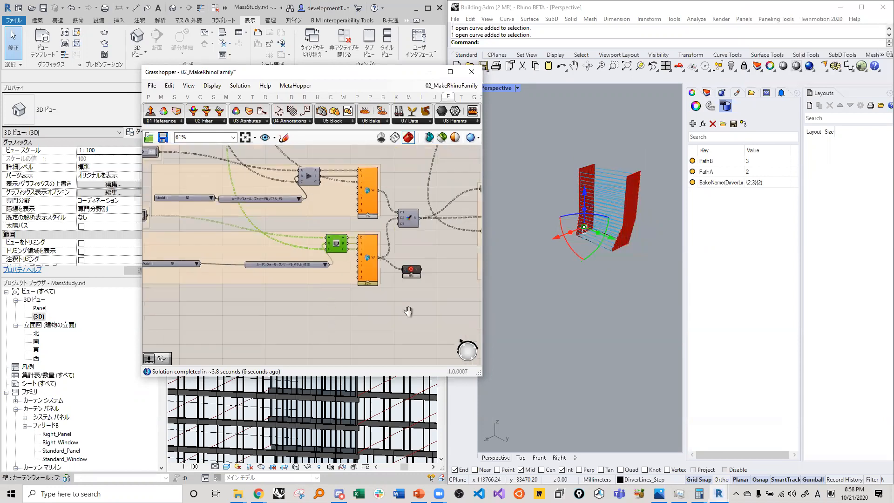
scroll(442, 266, "up", 3)
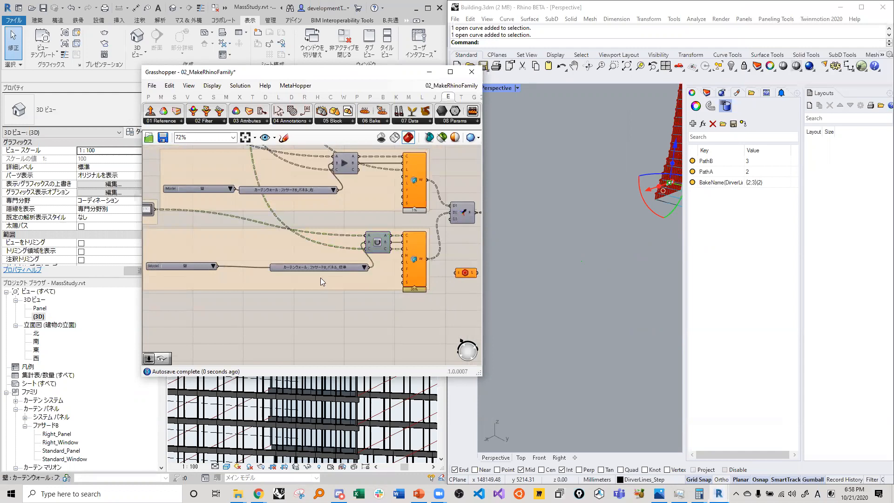
scroll(383, 265, "up", 1)
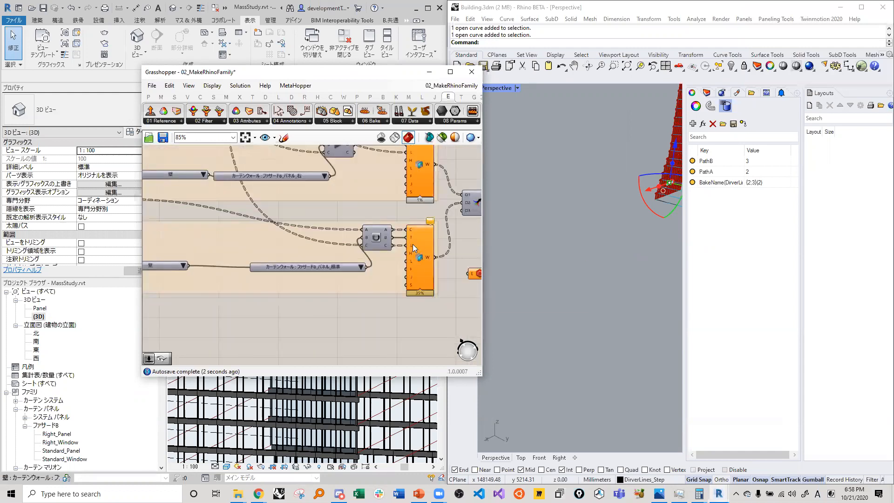
scroll(413, 251, "up", 3)
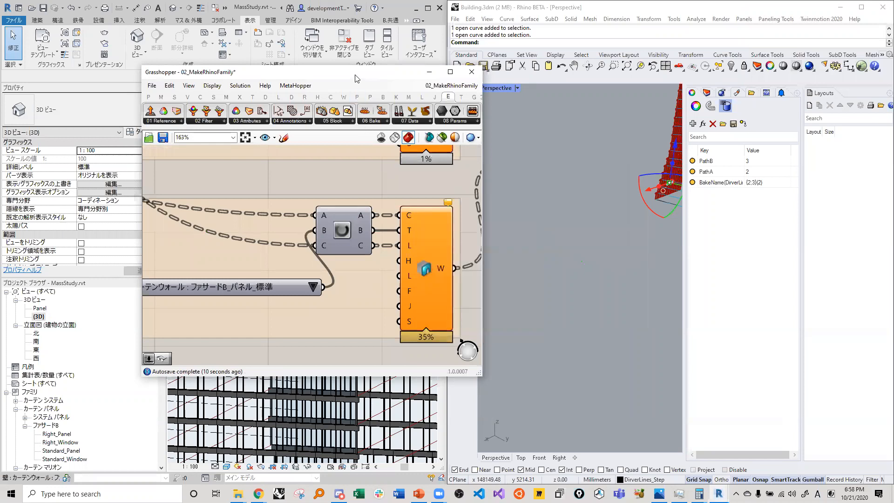
Move the Grasshopper window aside and bring the whole tower into the Revit 3D view.
left_click_drag(265, 72, 559, 103)
scroll(372, 257, "down", 6)
scroll(567, 281, "down", 7)
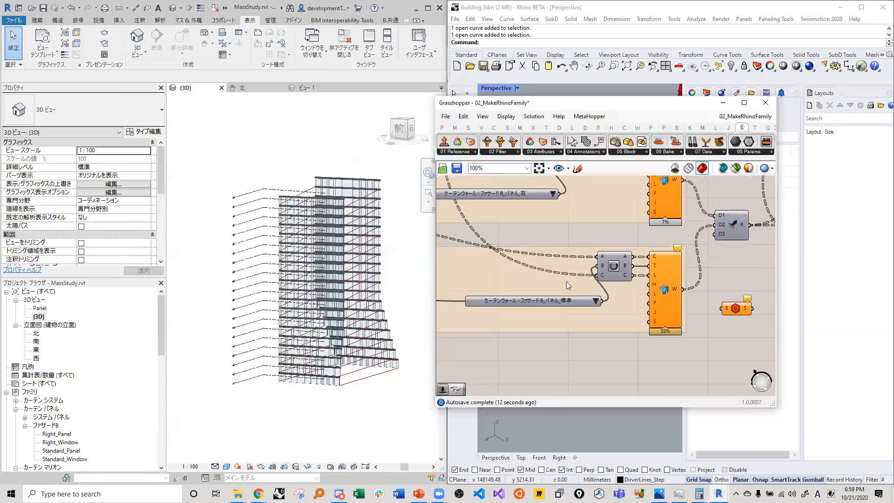
Select the Curve parameter after the lower driver-lines filter and examine its highlighted lines in the Revit 3D view.
right_click_drag(442, 247, 559, 266)
scroll(580, 216, "up", 5)
right_click_drag(480, 305, 590, 286)
scroll(556, 321, "down", 3)
scroll(559, 271, "up", 4)
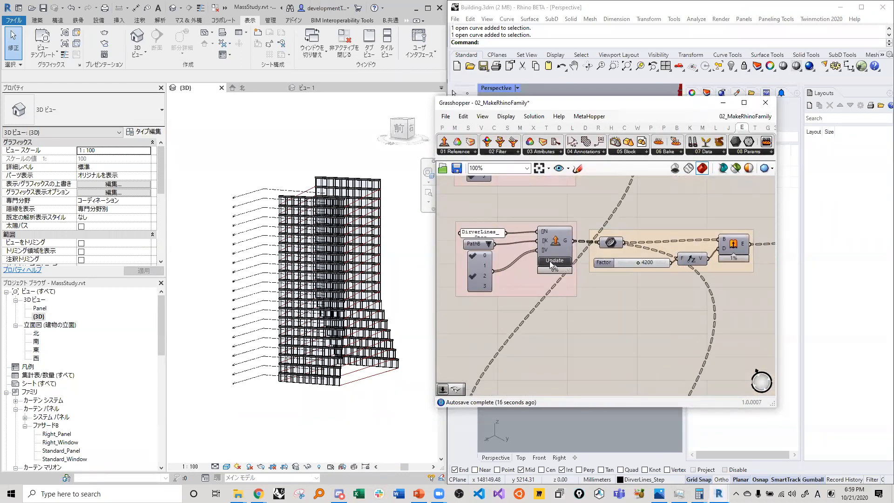
left_click(555, 242)
left_click(611, 242)
right_click(623, 212)
left_click(635, 218)
left_click(255, 227)
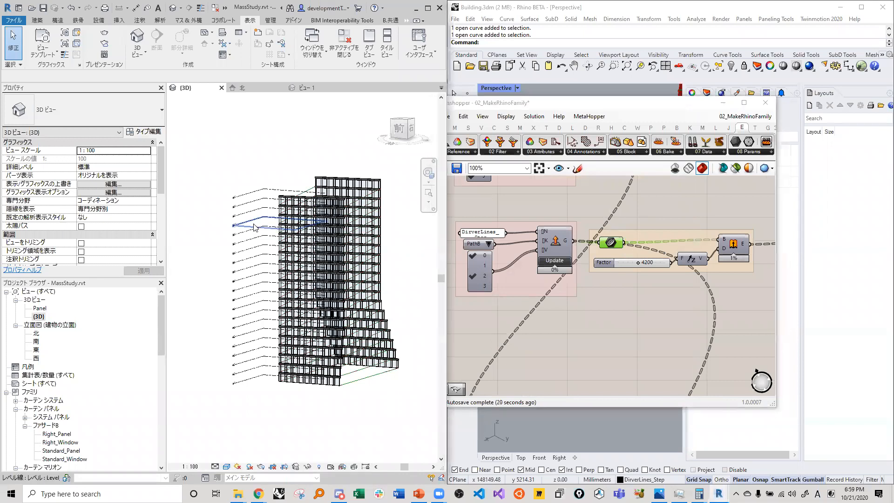
Trace the panel facade's lines through the partition and split components and check the lower Curve parameter's data tree.
scroll(596, 201, "down", 3)
scroll(671, 201, "up", 2)
scroll(536, 231, "down", 1)
scroll(566, 269, "down", 2)
right_click(557, 330)
left_click(544, 259)
scroll(544, 259, "up", 9)
scroll(602, 318, "down", 4)
right_click_drag(581, 364, 576, 232)
scroll(577, 231, "down", 4)
scroll(581, 373, "up", 4)
right_click_drag(581, 372, 499, 267)
scroll(559, 262, "up", 3)
left_click(511, 240)
scroll(514, 241, "down", 3)
right_click_drag(601, 280, 509, 264)
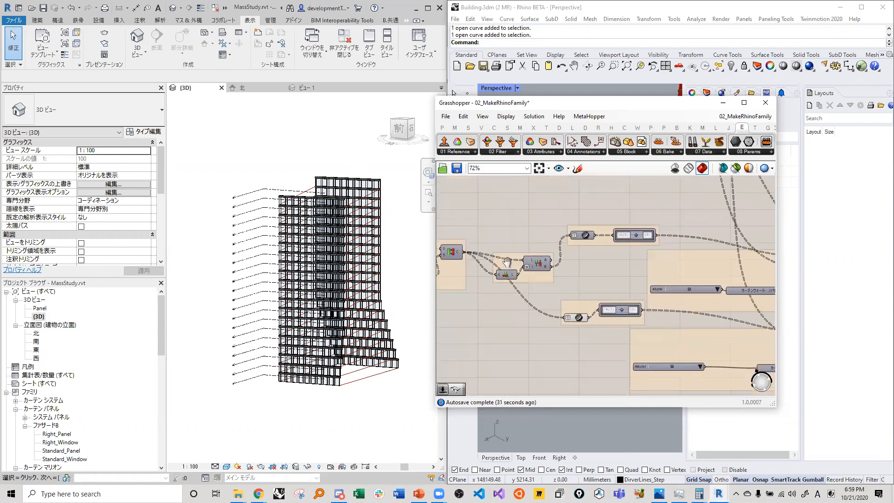
right_click_drag(638, 301, 521, 258)
mouse_move(465, 268)
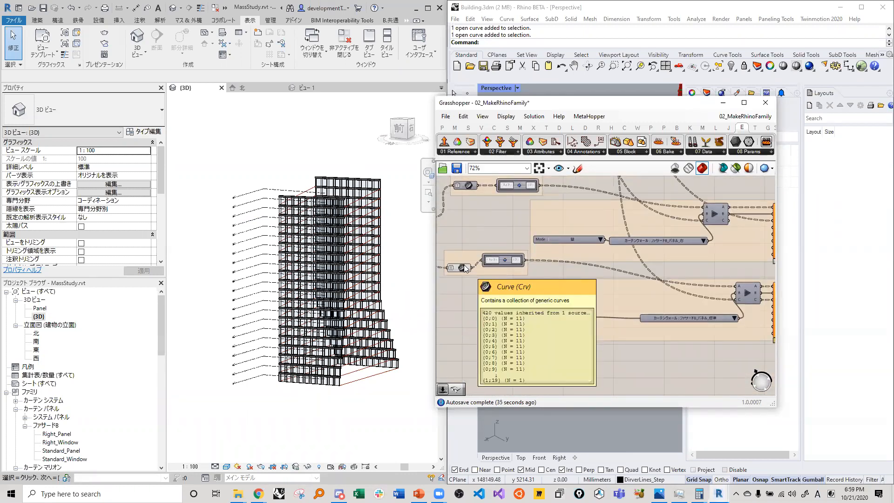
Check the data structure of the source Curve parameter feeding the 20-division partition group.
right_click_drag(468, 270, 588, 287)
scroll(594, 290, "down", 2)
right_click_drag(462, 267, 557, 283)
scroll(558, 283, "up", 5)
left_click_drag(561, 227, 545, 219)
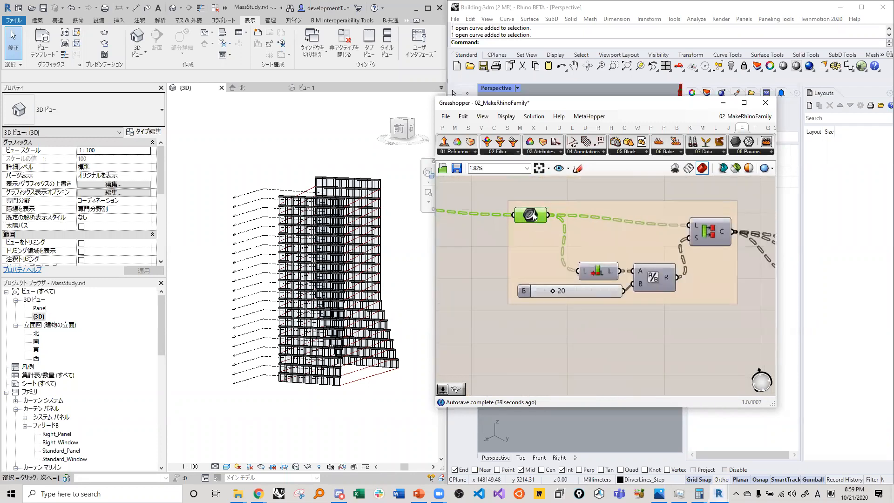
mouse_move(545, 220)
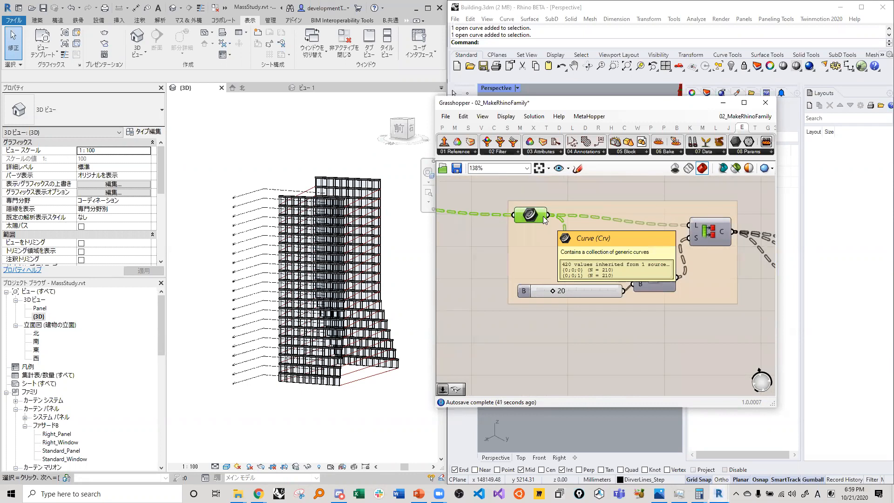
Follow the partitioned lines through the lower Curve parameter to the Data Dam of the ファサードB_パネル_標準 walls.
scroll(575, 304, "down", 5)
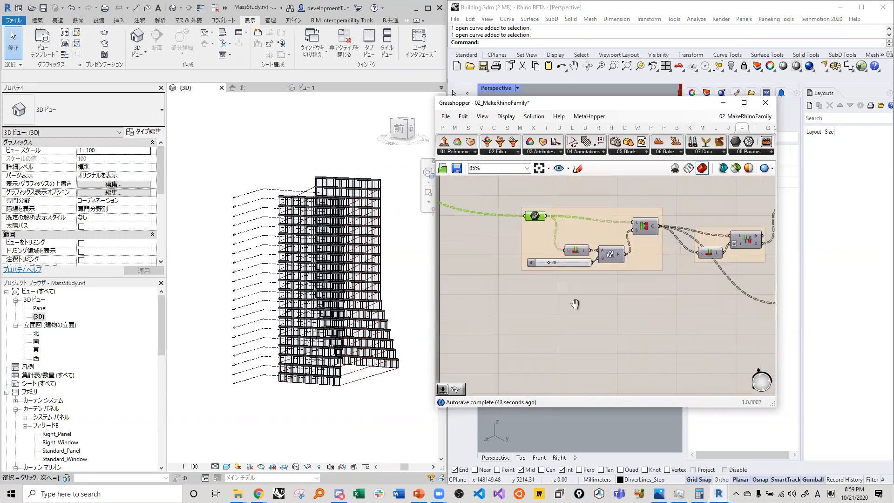
scroll(581, 285, "up", 4)
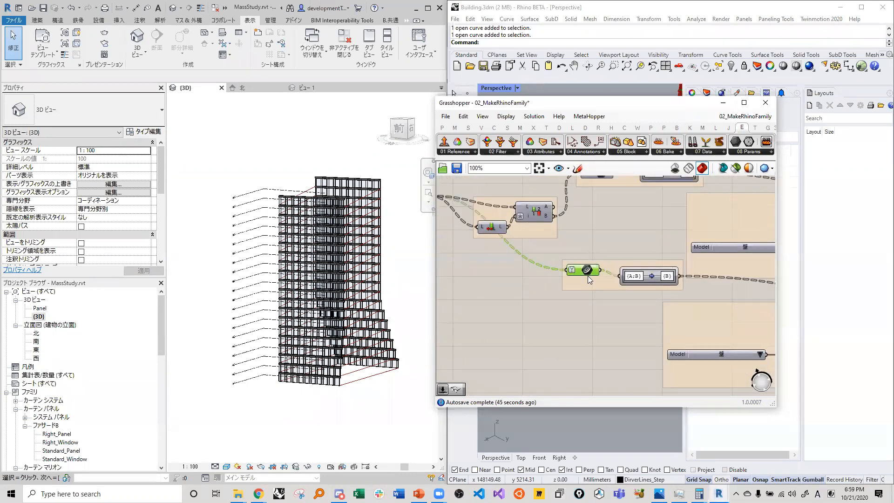
scroll(693, 264, "down", 3)
right_click_drag(726, 273, 512, 242)
scroll(609, 250, "up", 4)
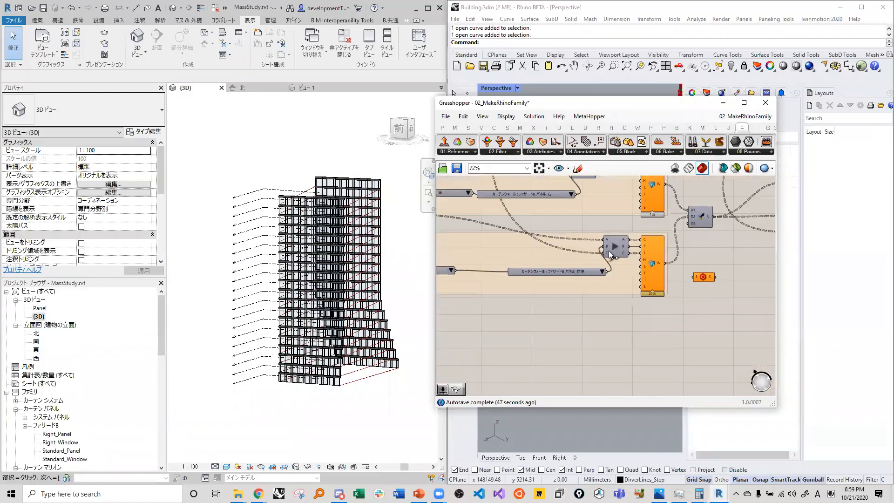
left_click(602, 277)
left_click(610, 278)
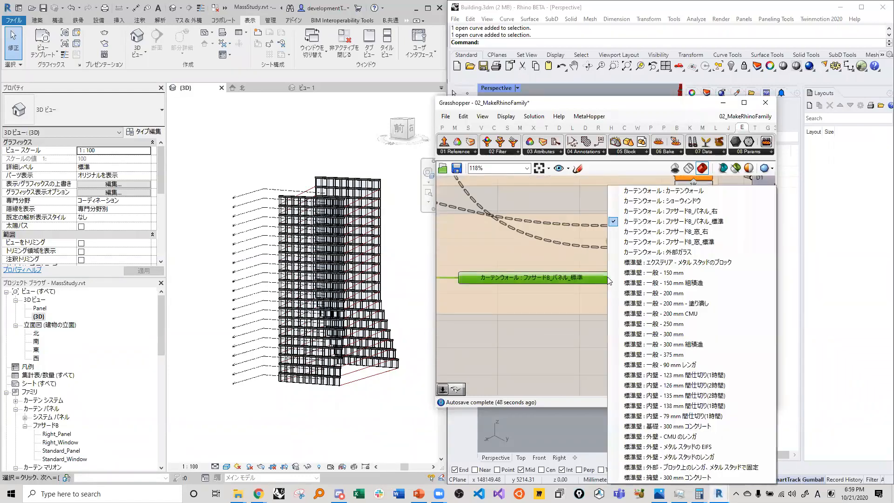
left_click(554, 311)
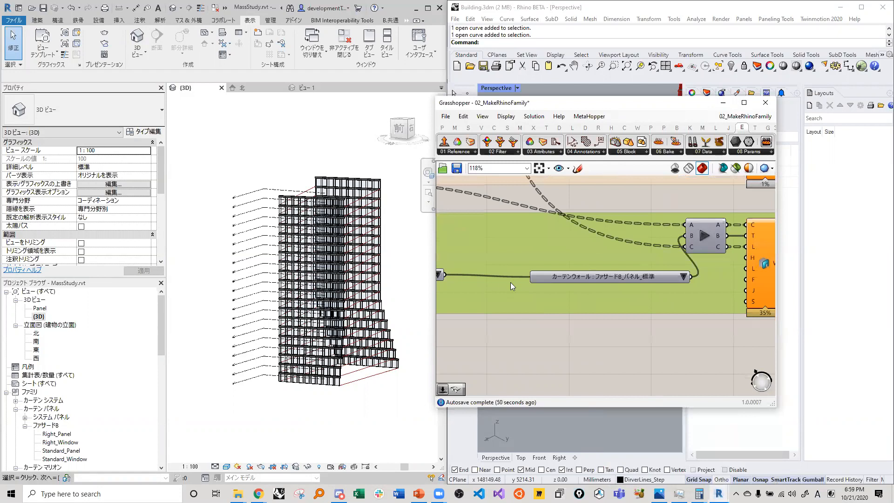
left_click(439, 275)
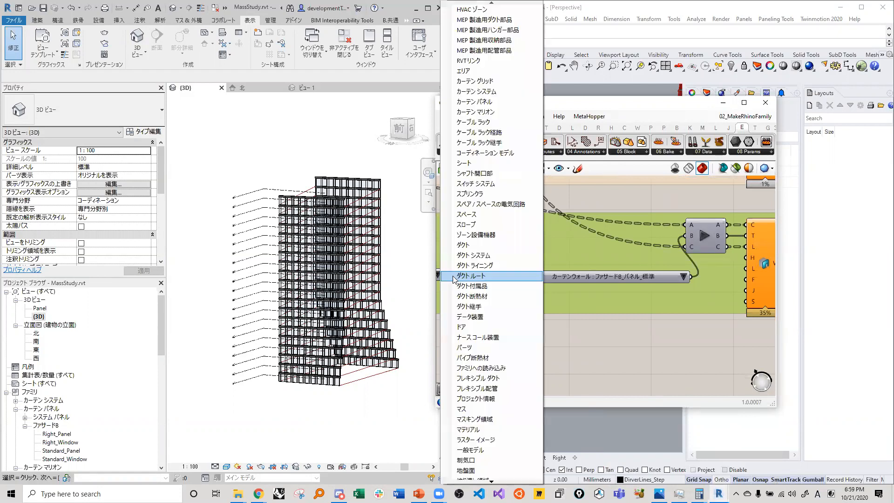
left_click(553, 285)
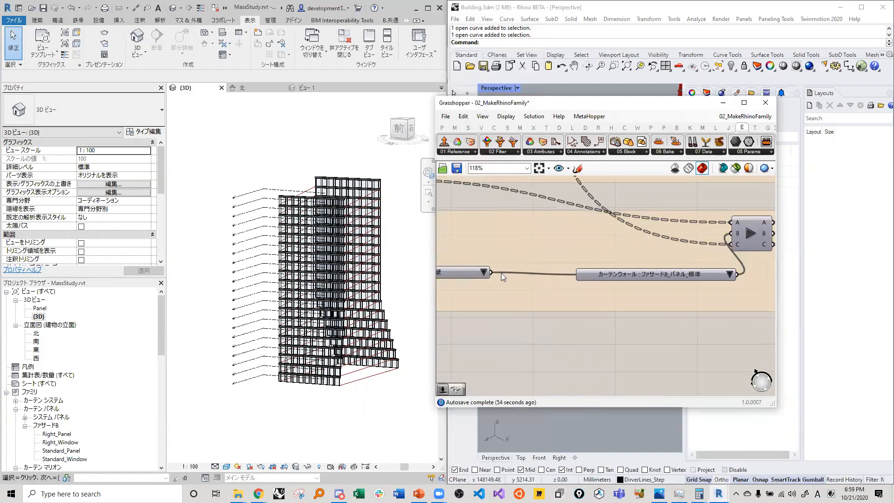
Release the Data Dam feeding the wall component that uses the カーテンウォール : ファサードB_パネル_標準 type.
left_click(639, 312)
scroll(652, 296, "down", 3)
right_click_drag(693, 277, 646, 275)
scroll(648, 278, "up", 3)
left_click(682, 245)
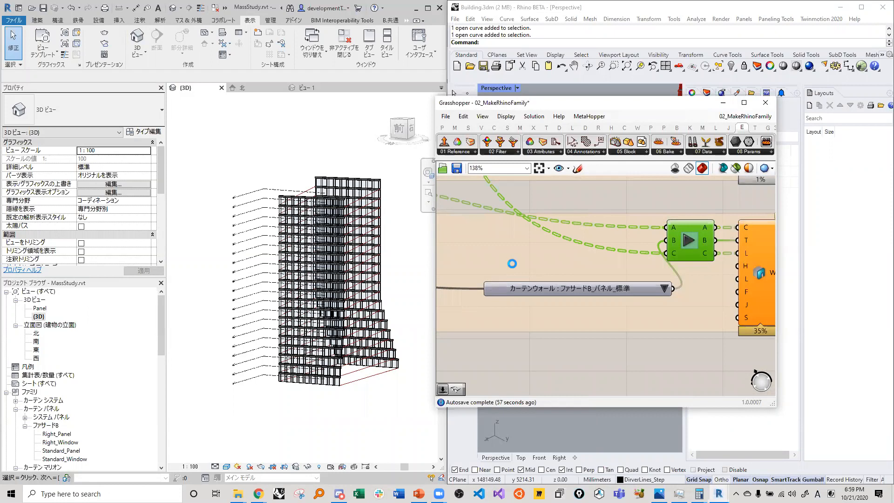
scroll(512, 263, "down", 2)
scroll(373, 199, "up", 2)
middle_click_drag(373, 199, 309, 219, "shift")
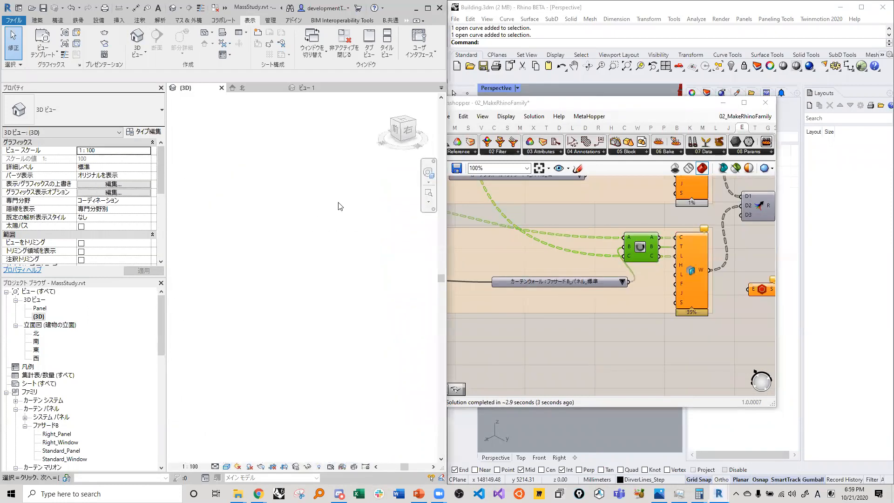
Add a Number Slider set to 4200 and connect it to the height (H) input of the standard-panel wall component.
left_click(658, 389)
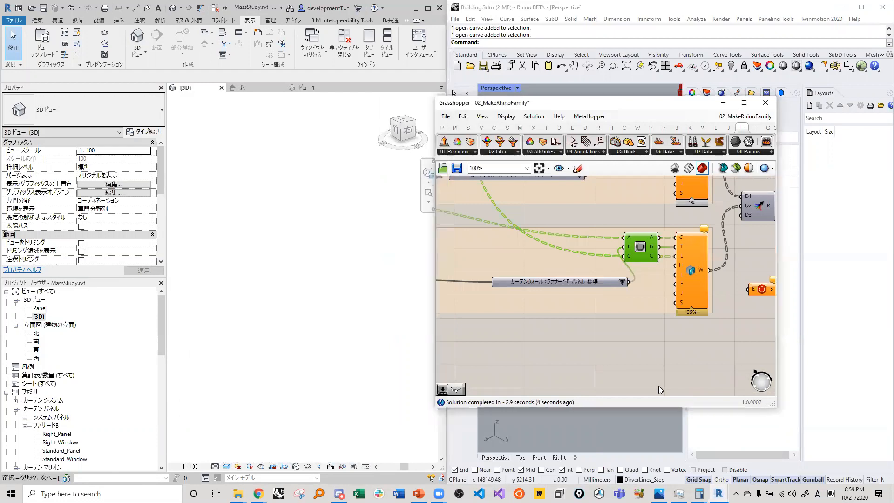
left_click(633, 222)
double_click(629, 216)
type("4200")
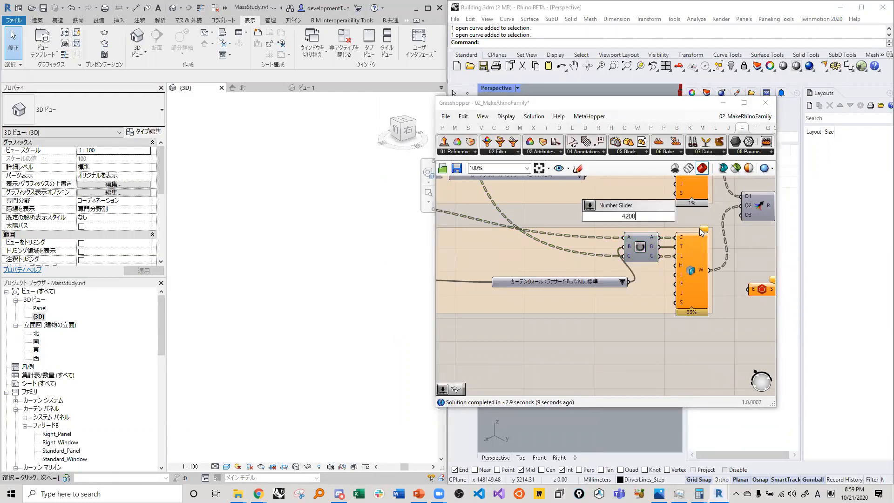
key("Return")
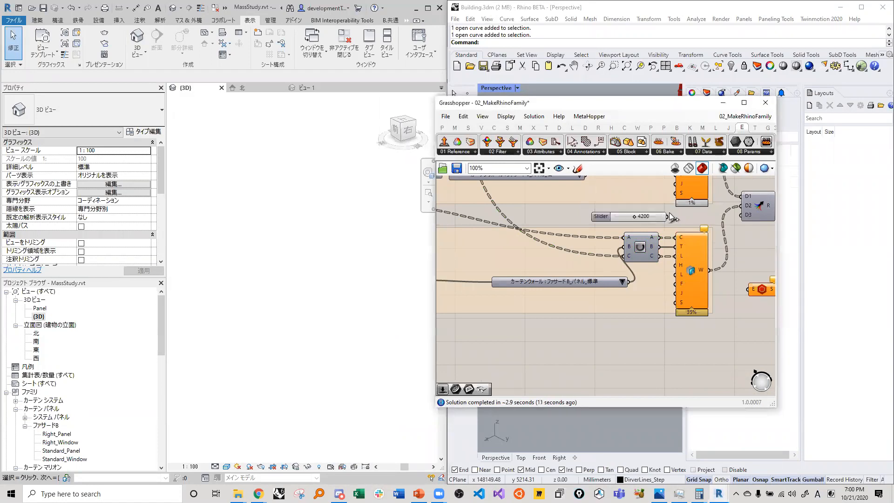
left_click_drag(667, 216, 676, 266)
Fit the Revit 3D view to the model and examine the tower's curtain wall panels at the corners, base and roof edge.
left_click(431, 194)
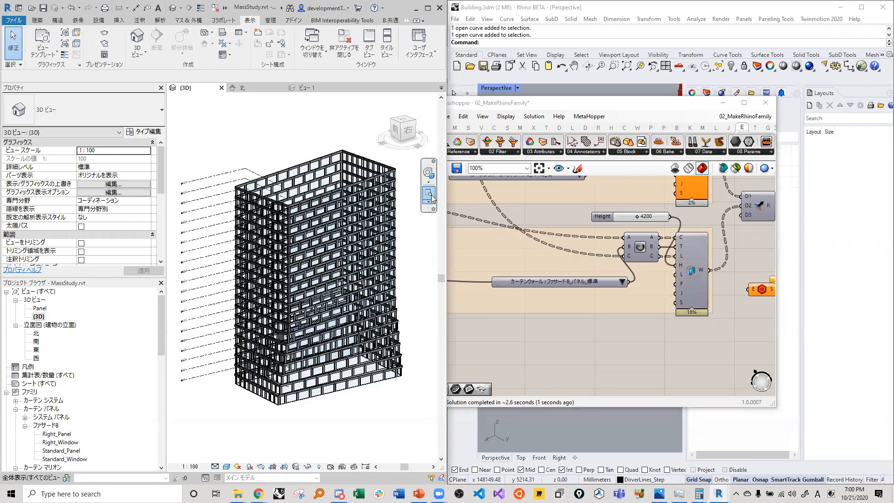
scroll(331, 355, "up", 10)
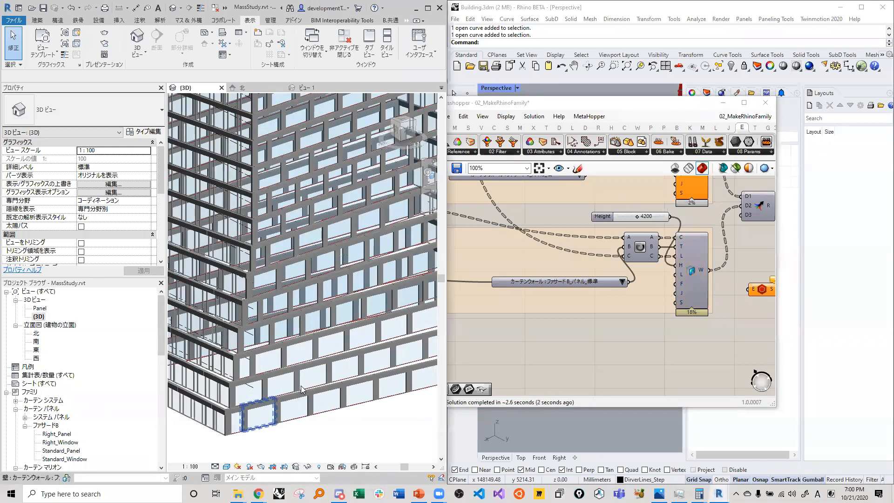
scroll(274, 356, "down", 4)
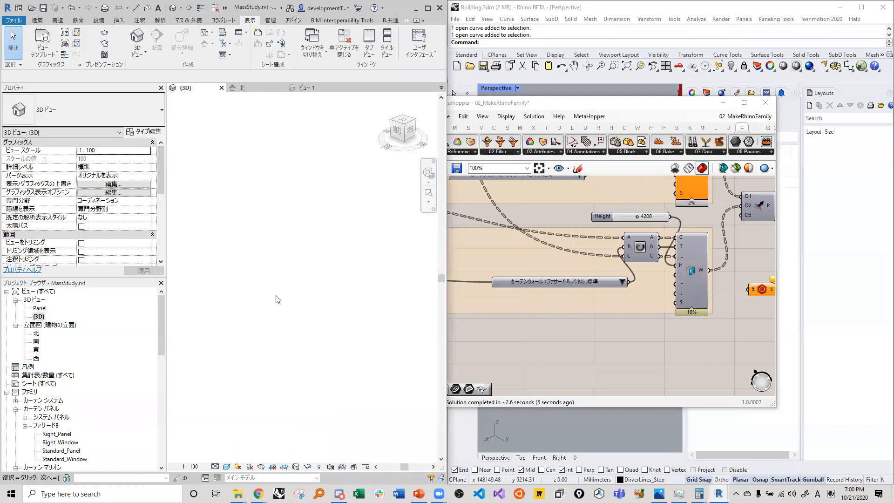
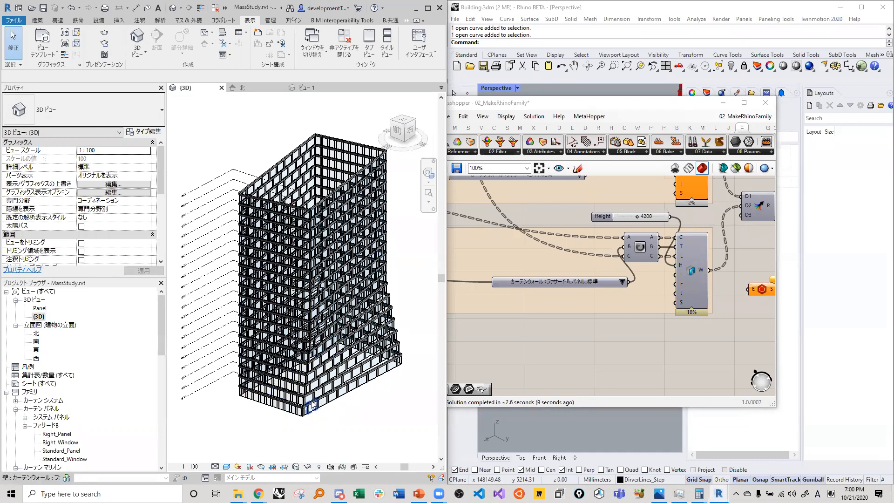
scroll(312, 405, "up", 2)
scroll(312, 404, "up", 5)
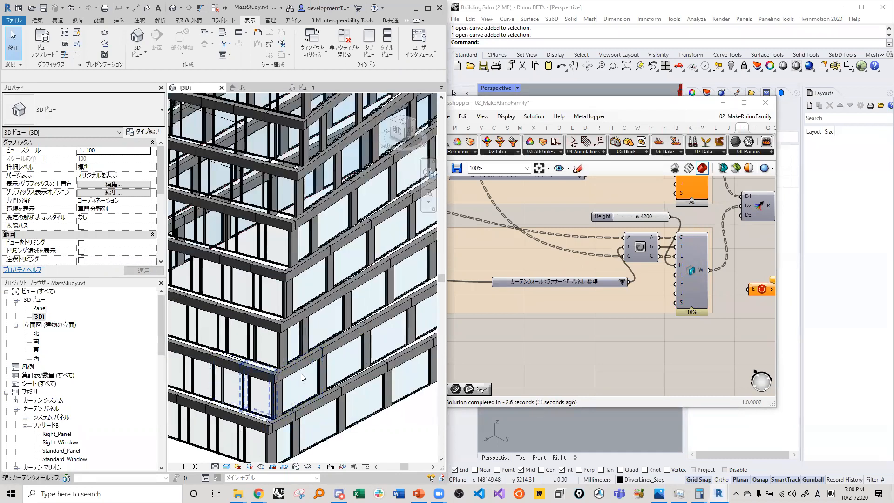
scroll(285, 389, "up", 3)
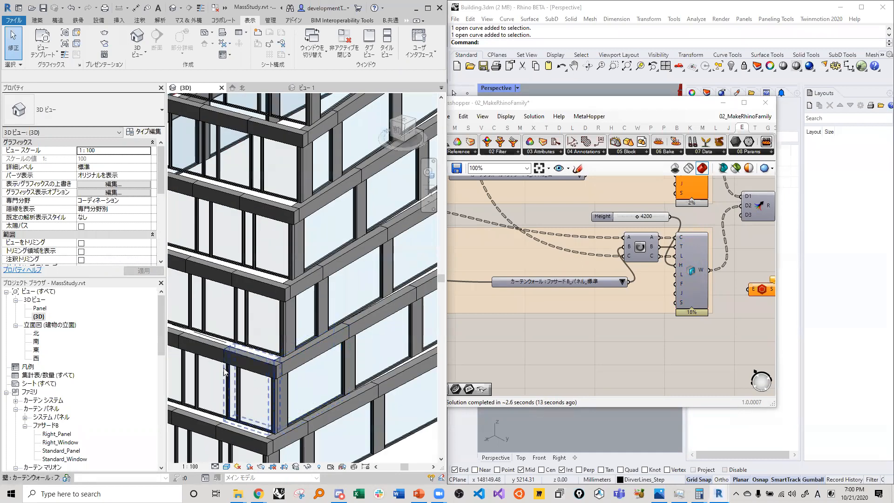
scroll(325, 372, "down", 6)
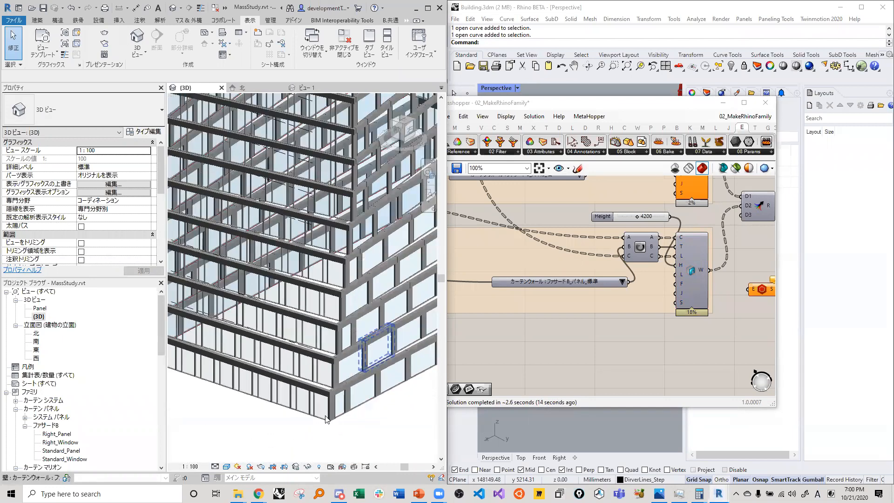
scroll(311, 422, "down", 5)
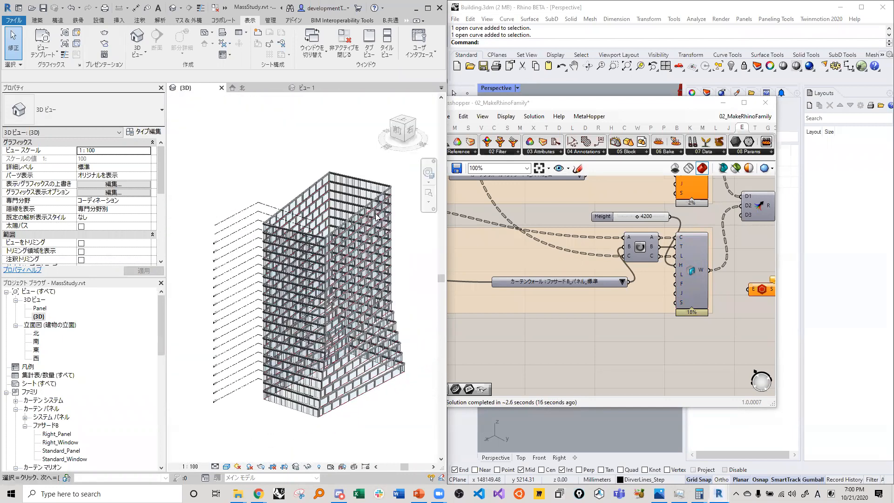
scroll(374, 216, "up", 4)
scroll(591, 333, "down", 3)
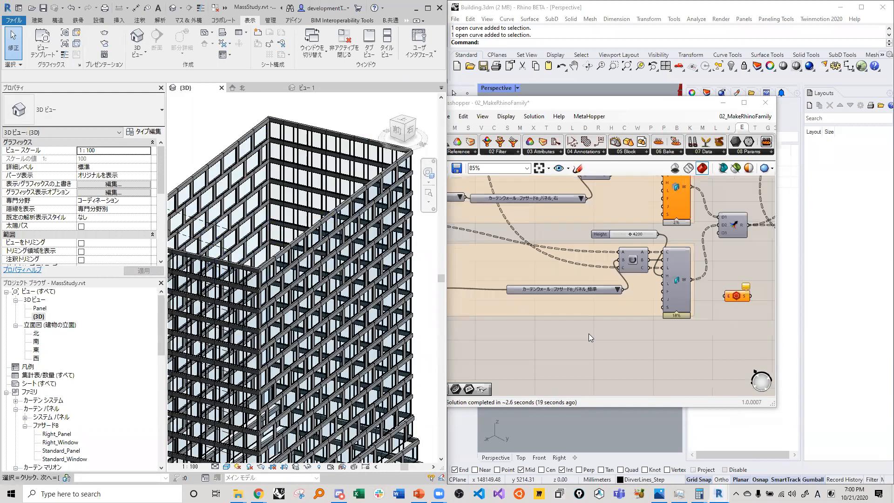
scroll(415, 183, "down", 3)
scroll(567, 306, "down", 4)
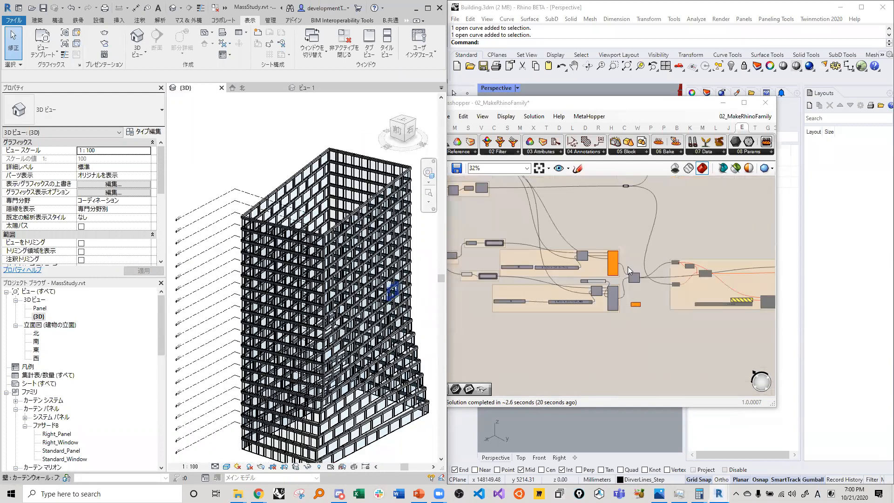
right_click(650, 304)
scroll(619, 249, "down", 2)
scroll(347, 395, "up", 4)
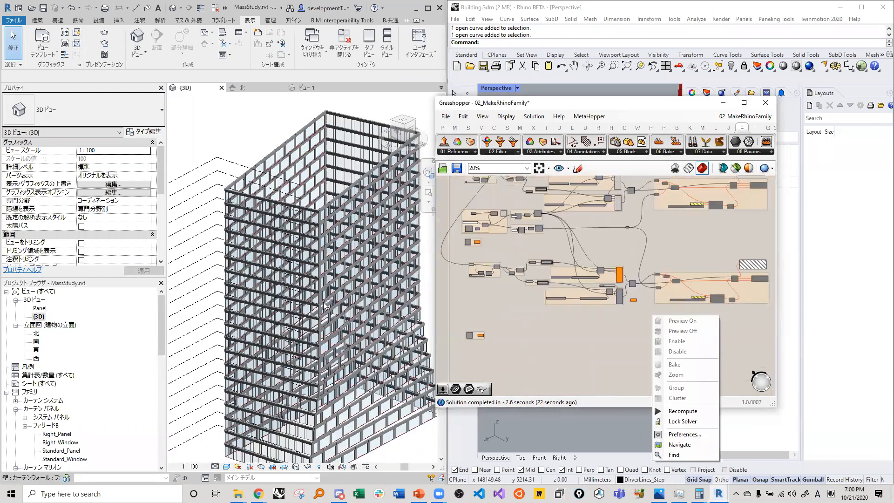
scroll(337, 393, "down", 4)
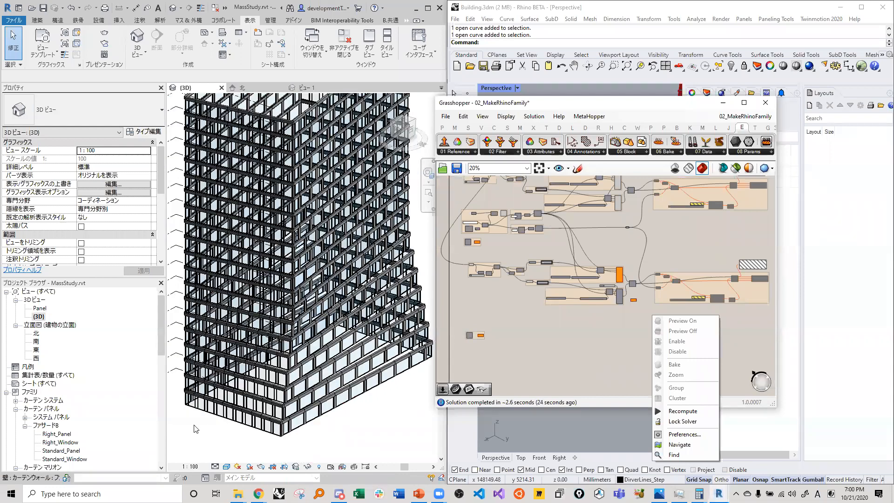
scroll(334, 358, "up", 5)
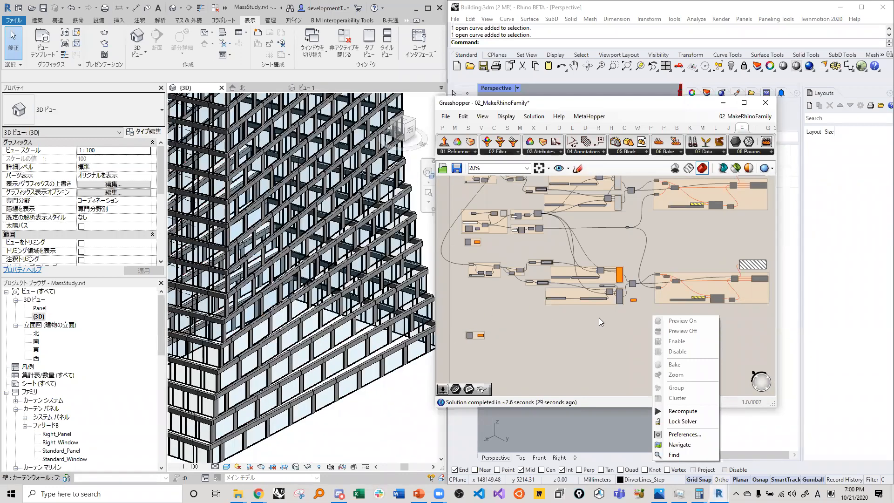
Add a Curve parameter fed by the section curves (C) output in the Grasshopper definition.
left_click(599, 317)
scroll(582, 328, "down", 2)
right_click_drag(622, 214, 651, 374)
scroll(585, 305, "up", 2)
scroll(585, 303, "up", 5)
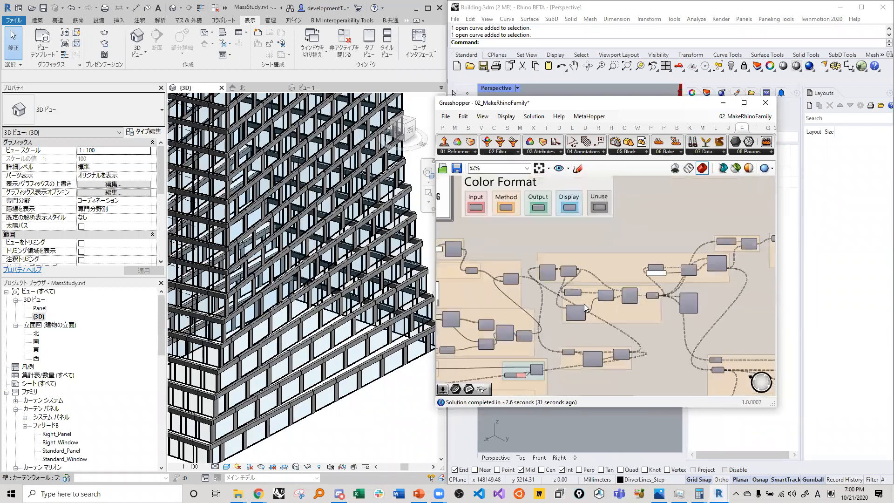
left_click(575, 227)
mouse_move(574, 227)
right_click_drag(574, 227, 529, 249)
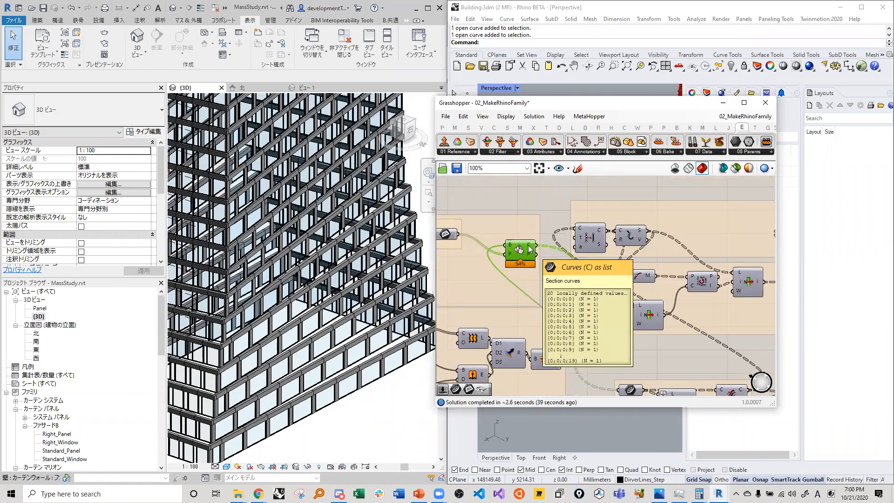
double_click(542, 192)
type("curve")
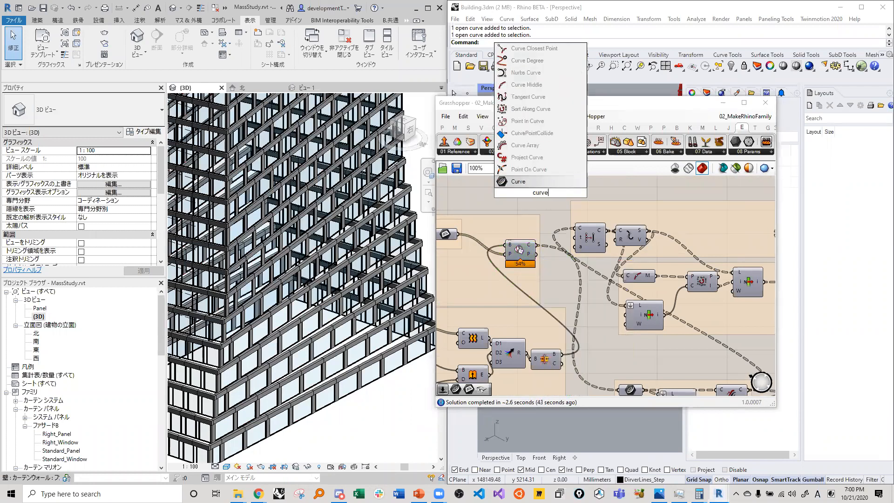
left_click(529, 184)
scroll(531, 233, "up", 2)
left_click(533, 183)
Move the Curve parameter to the empty canvas area beneath the MassStudy group.
scroll(561, 193, "down", 6)
scroll(566, 246, "down", 3)
left_click_drag(556, 191, 494, 313)
scroll(517, 250, "up", 8)
right_click_drag(493, 314, 520, 309)
mouse_move(521, 310)
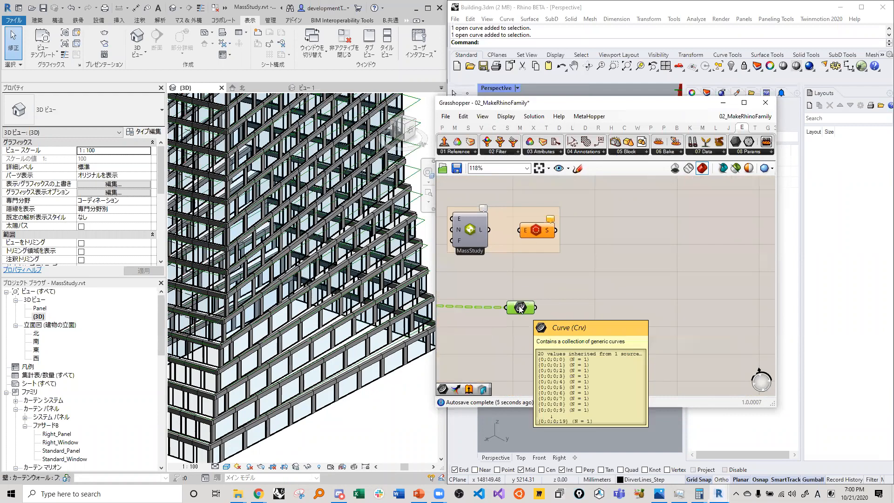
Add a Shift List component beside the Curve parameter.
double_click(558, 308)
type("shif")
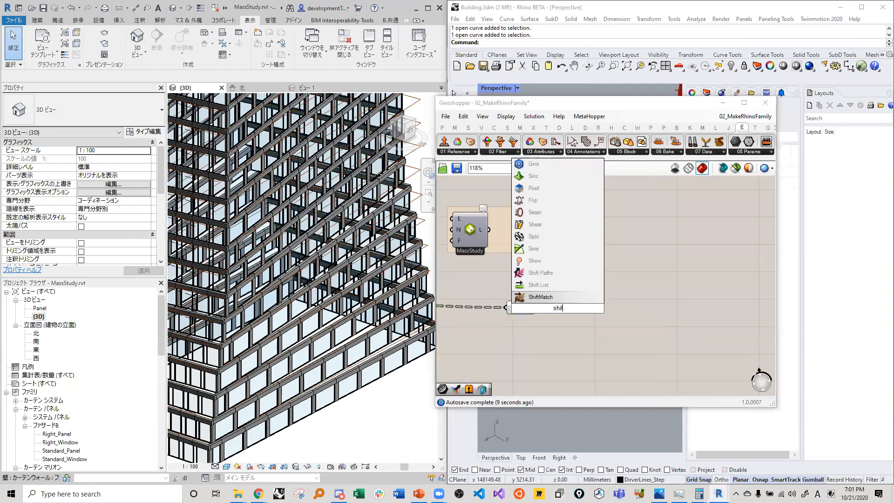
left_click(557, 288)
left_click_drag(555, 304, 574, 313)
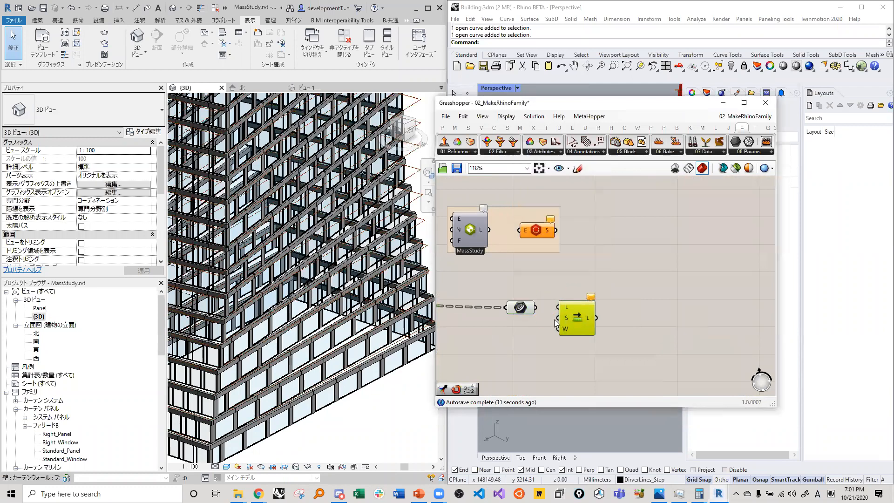
Flatten the Curve parameter and connect it to the Shift List's list (L) input.
right_click(530, 311)
left_click(552, 389)
left_click_drag(507, 308, 577, 317)
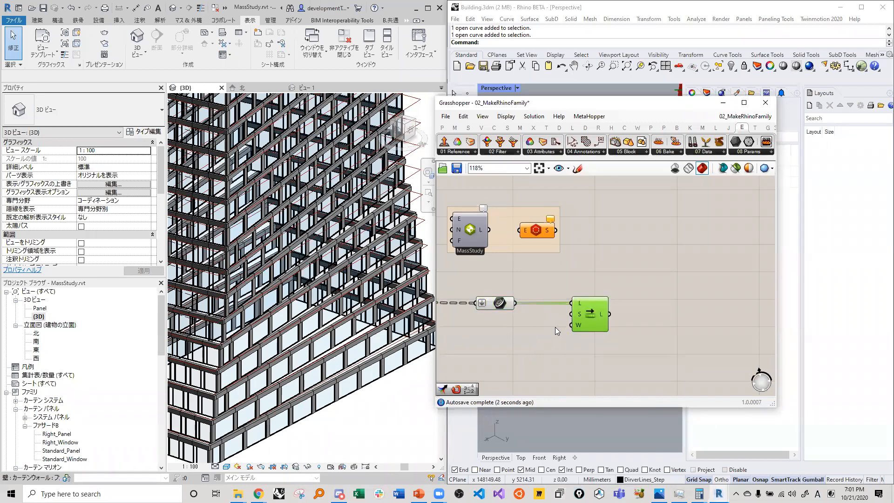
Add a Number Slider set to 1 and connect it to the Shift List's shift (S) input.
double_click(535, 333)
type("slider")
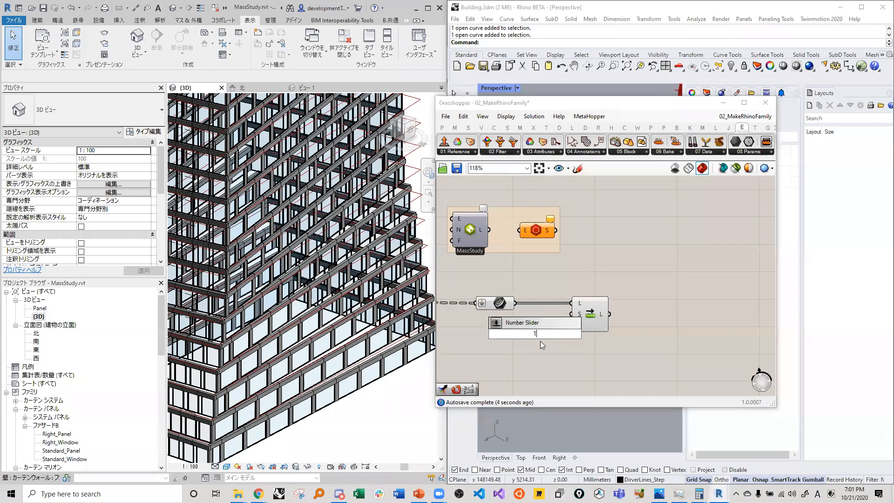
key("Return")
left_click_drag(555, 331, 534, 320)
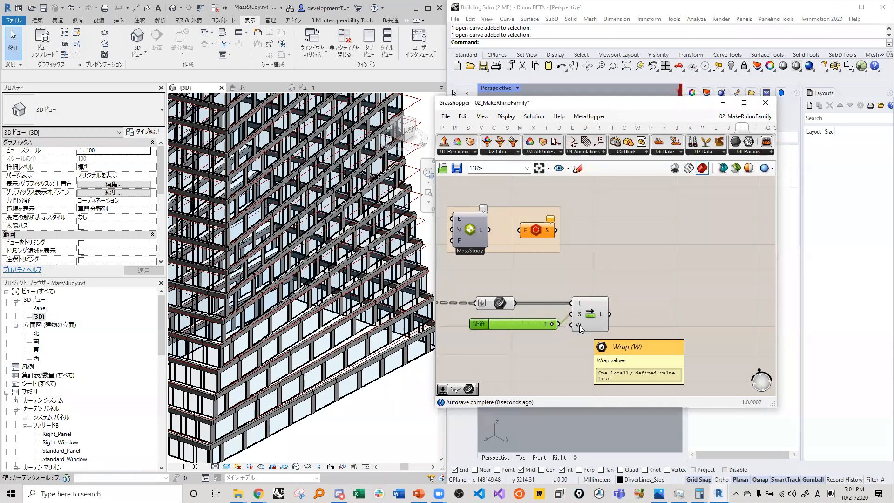
Switch the boolean value of the Shift List's Wrap (W) input.
right_click(580, 325)
mouse_move(609, 413)
left_click(702, 411)
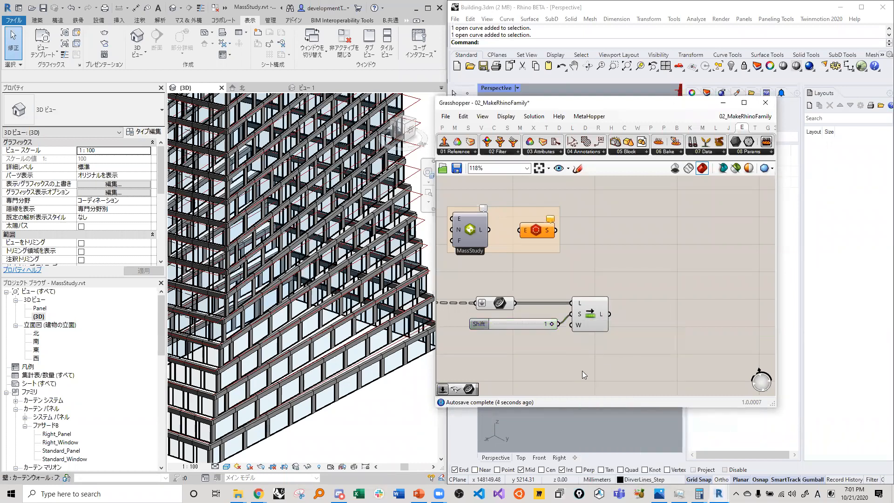
Duplicate the Shift List component and its Shift slider, placing the copies below the originals.
left_click_drag(585, 331, 600, 361)
key("ctrl+c")
key("ctrl+v")
Add a Panel containing -1 beside the duplicated Shift List.
double_click(542, 354)
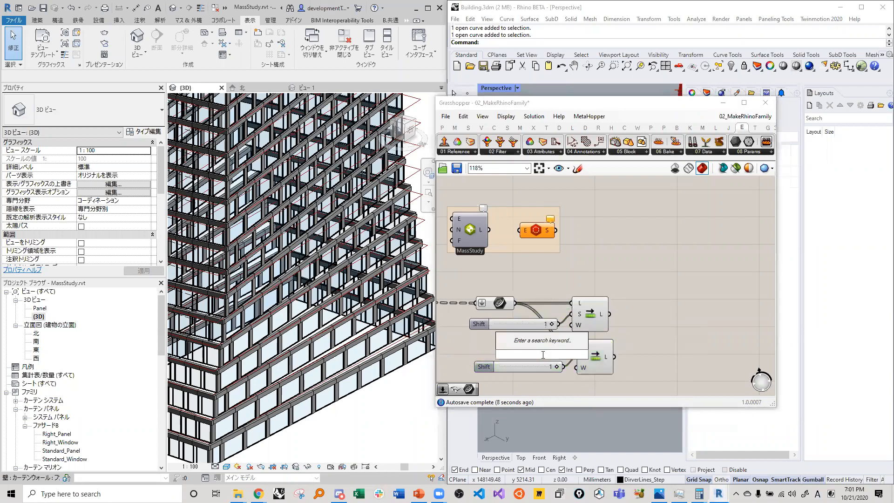
type("Pane")
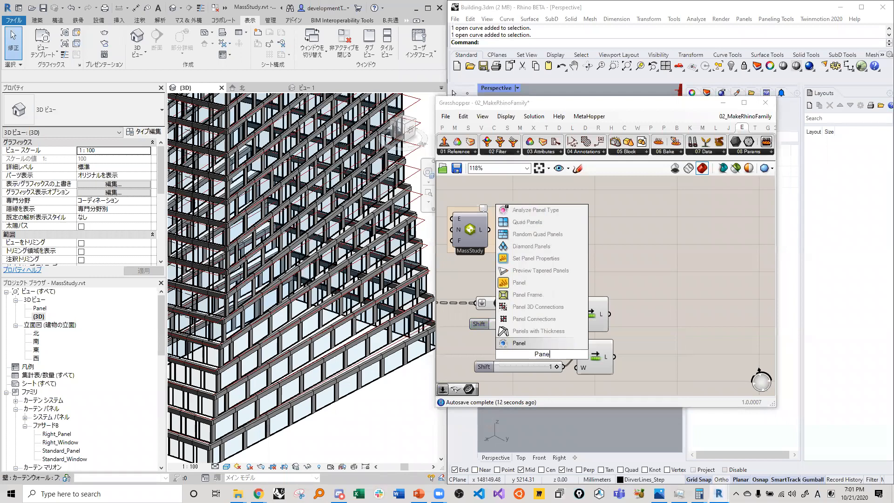
left_click(519, 344)
scroll(540, 365, "up", 2)
double_click(535, 362)
type("-1")
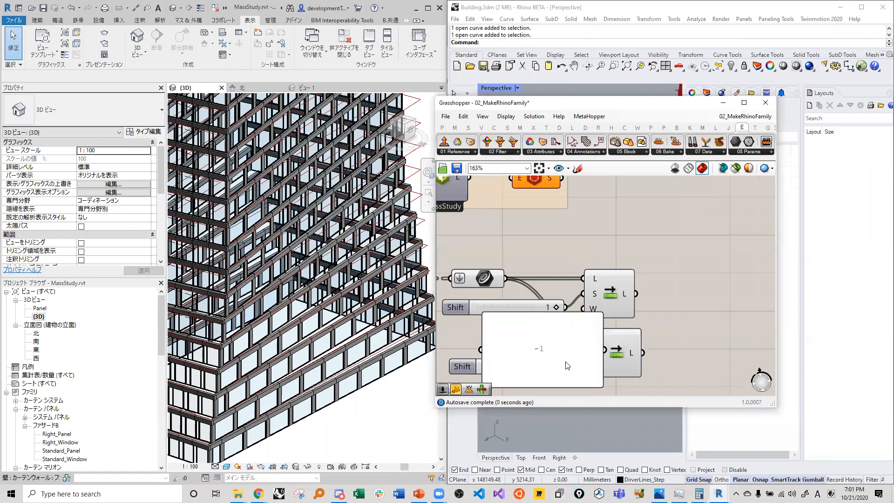
Shrink the -1 panel and connect it to the shift (S) input of the lower Shift List.
scroll(595, 334, "down", 1)
left_click_drag(602, 377, 594, 350)
left_click_drag(532, 323, 534, 342)
Add a Merge component and connect the two Shift List outputs to its D1 and D2 inputs.
right_click_drag(666, 350, 618, 309)
double_click(629, 309)
type("merge")
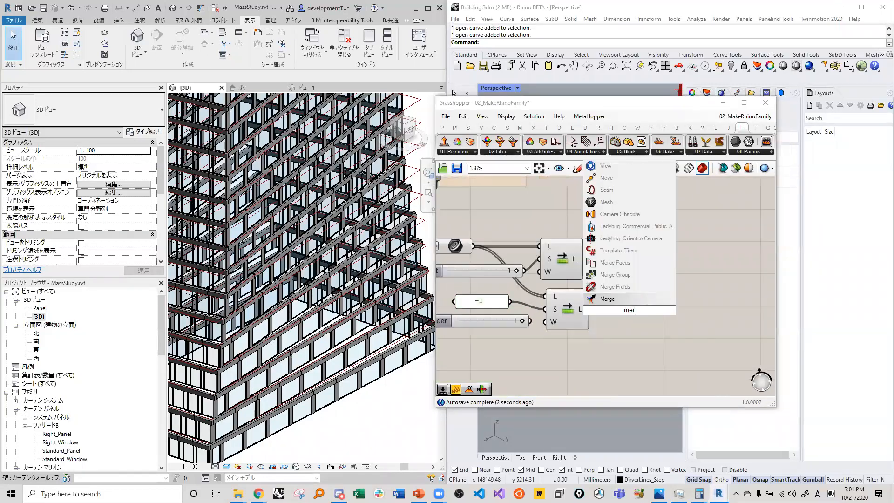
left_click(618, 297)
left_click_drag(623, 311, 606, 298)
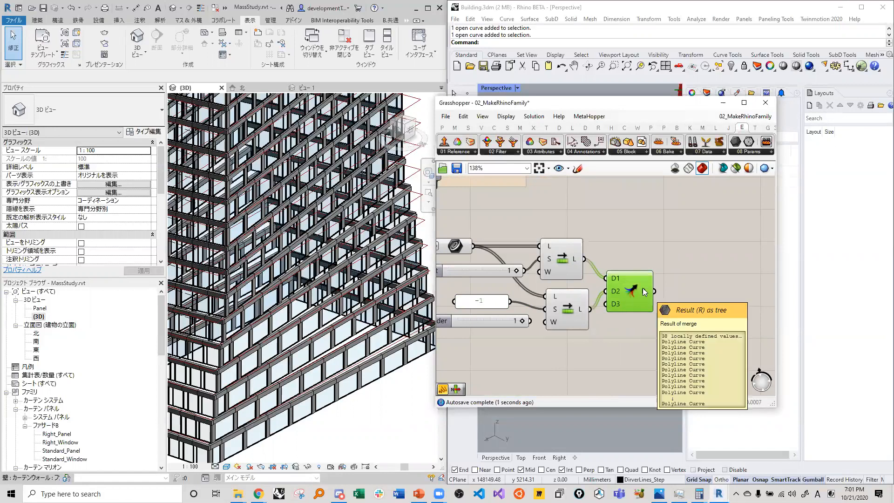
right_click(578, 257)
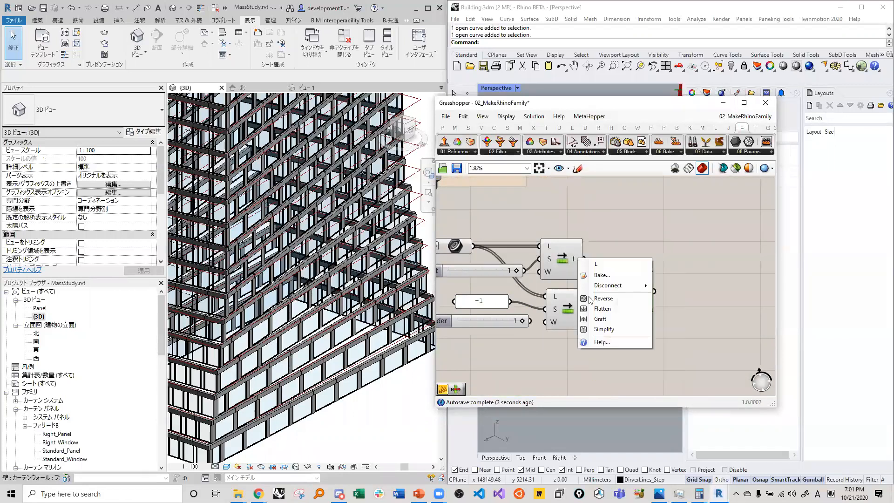
left_click(585, 308)
right_click(585, 303)
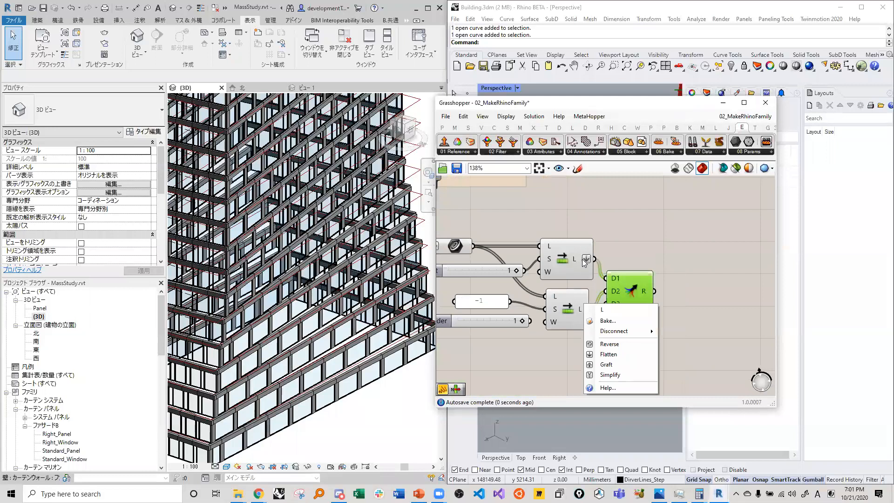
right_click(583, 259)
left_click(595, 311)
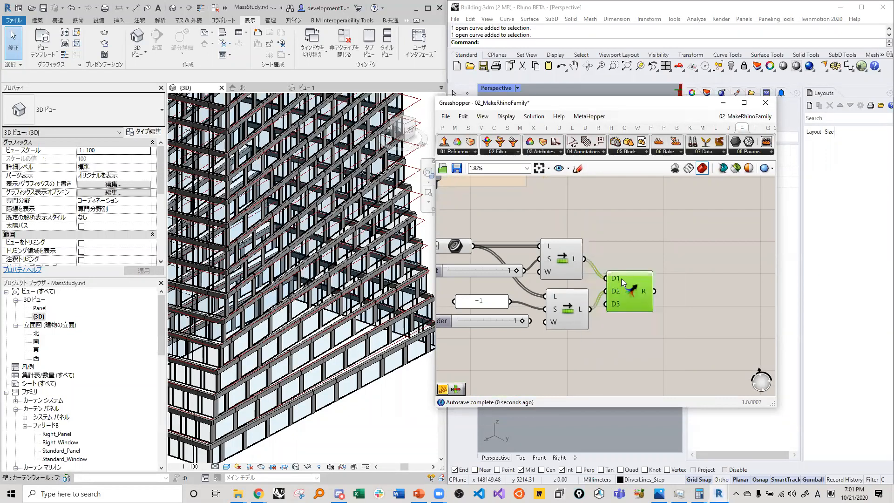
Graft the D1 and D2 inputs of the Merge component.
right_click(618, 279)
left_click(626, 362)
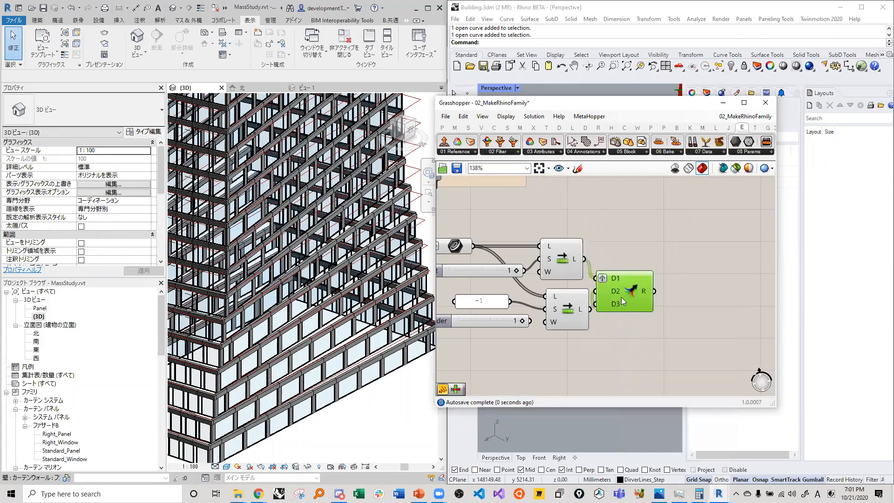
right_click(612, 292)
left_click(626, 372)
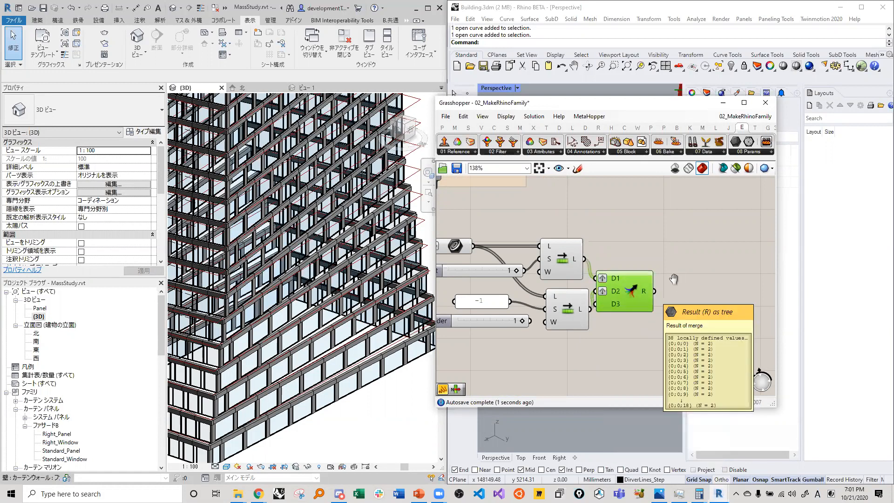
Add a Region Union component beside the Merge and connect the merged result to its curves (C) input.
right_click_drag(647, 289, 526, 286)
left_click_drag(526, 286, 546, 281)
left_click(624, 128)
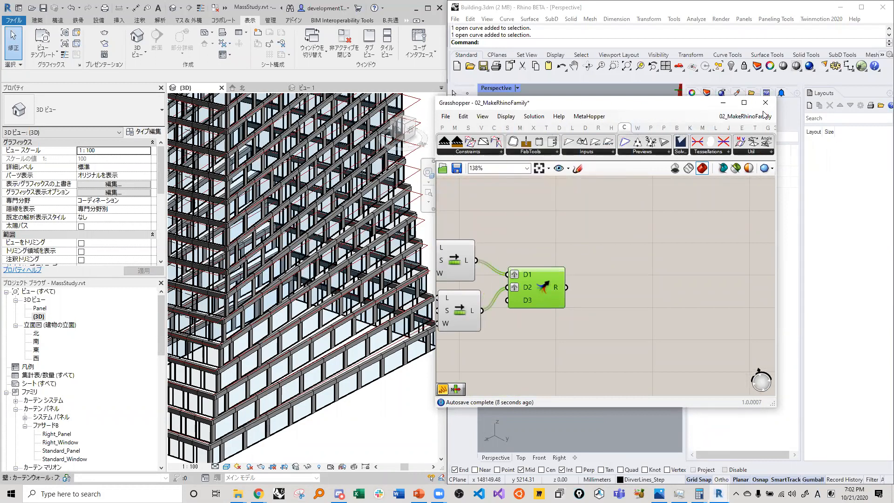
double_click(627, 100)
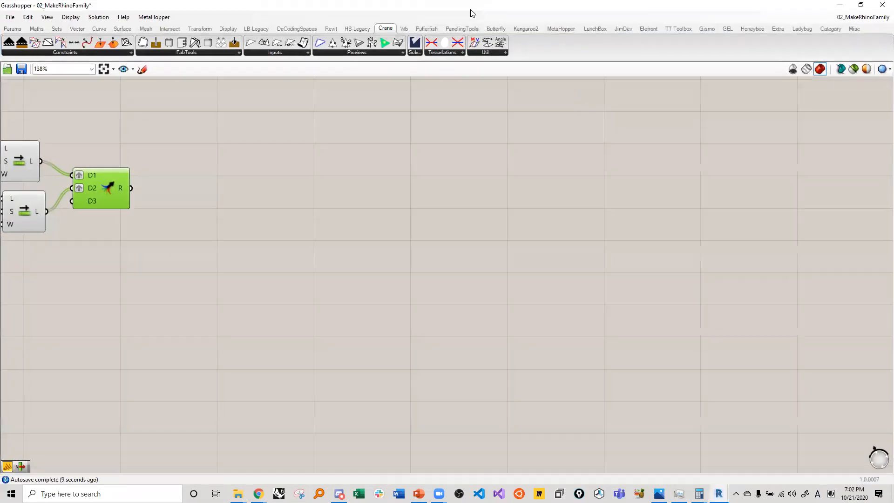
double_click(382, 5)
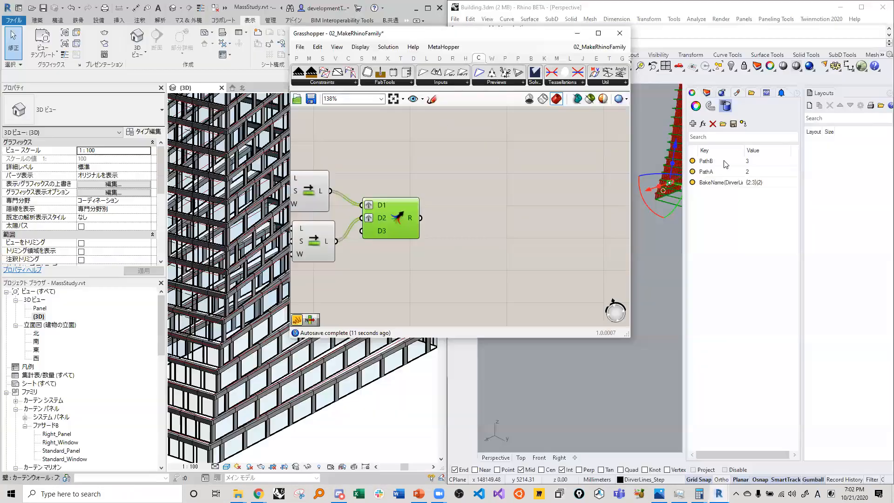
left_click(388, 58)
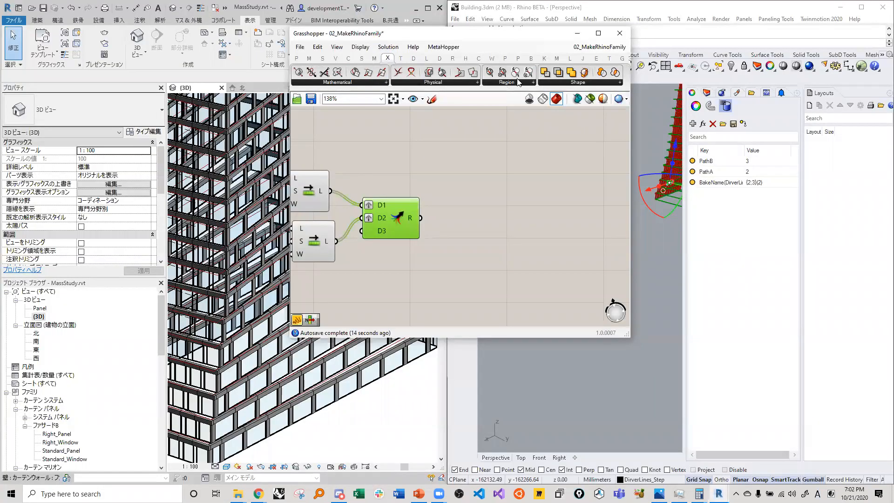
left_click(605, 82)
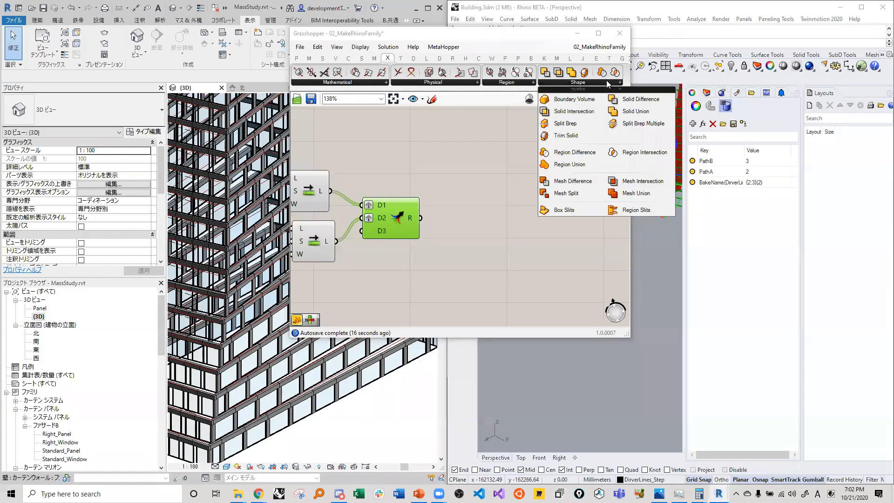
left_click(554, 165)
left_click(513, 236)
scroll(474, 234, "up", 3)
left_click_drag(462, 226, 539, 240)
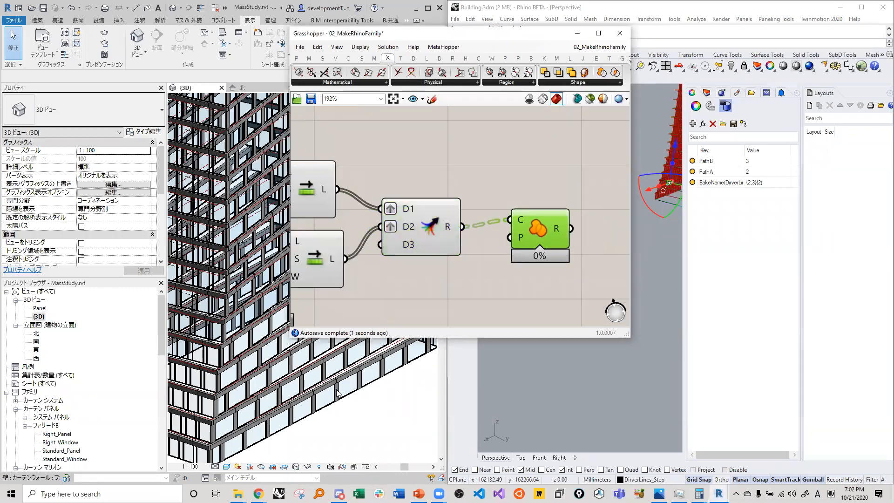
Move the Region Union farther from the Merge and shift the lower Shift List with its panel and slider downward.
scroll(338, 393, "up", 5)
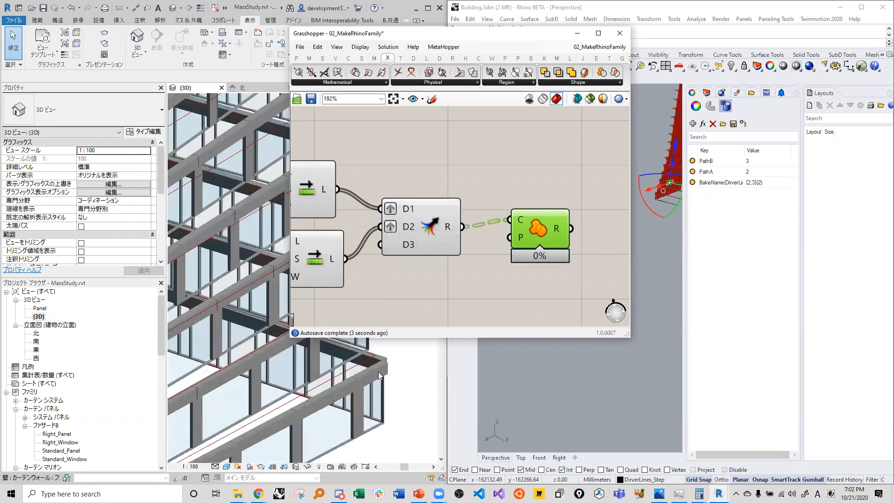
scroll(569, 270, "down", 3)
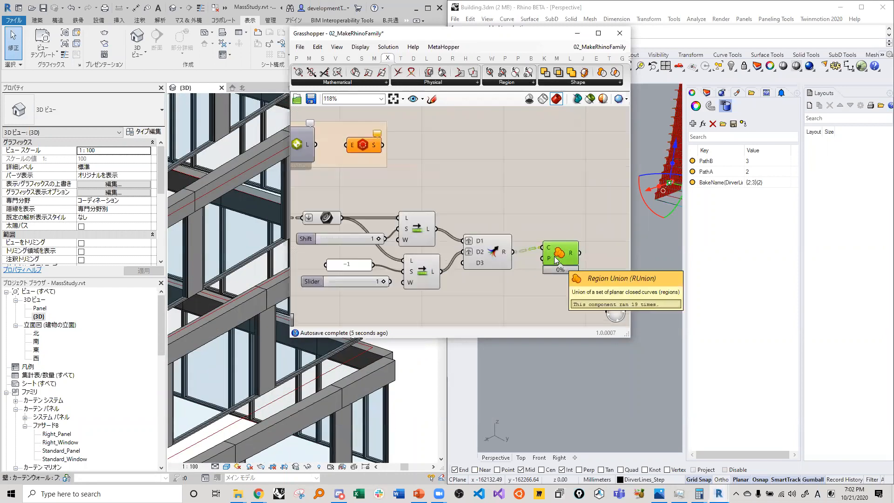
left_click_drag(554, 257, 588, 256)
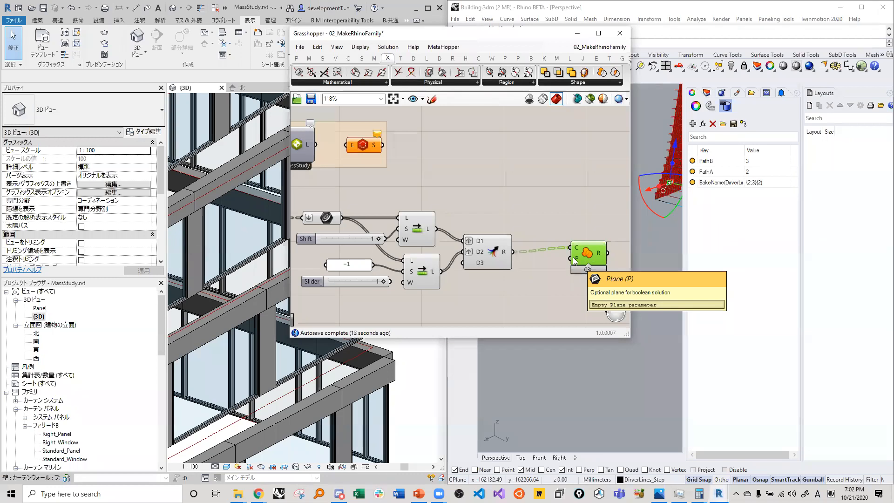
scroll(476, 275, "down", 3)
left_click_drag(479, 260, 492, 259)
scroll(445, 259, "up", 3)
scroll(445, 257, "down", 3)
left_click_drag(451, 287, 399, 268)
left_click_drag(424, 299, 440, 295)
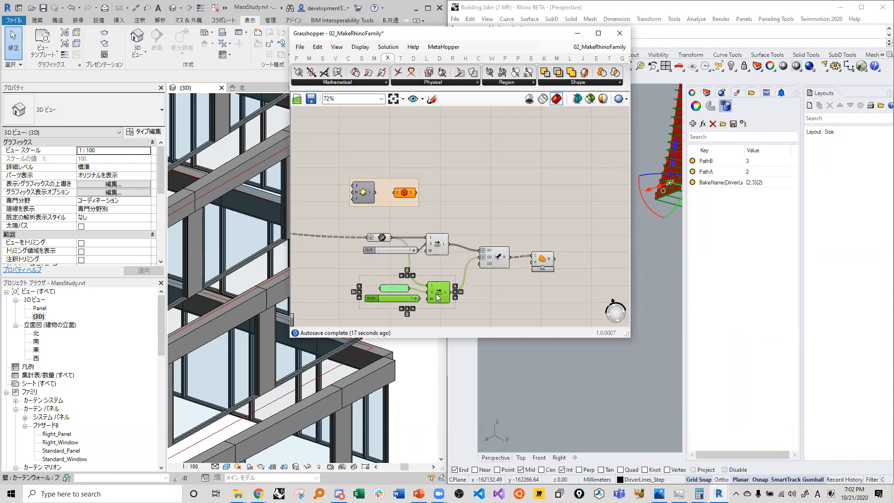
Move the Merge and Region Union components together away from the Shift Lists to leave room for another component.
left_click(465, 295)
scroll(445, 257, "up", 2)
left_click_drag(445, 257, 396, 231)
double_click(473, 291)
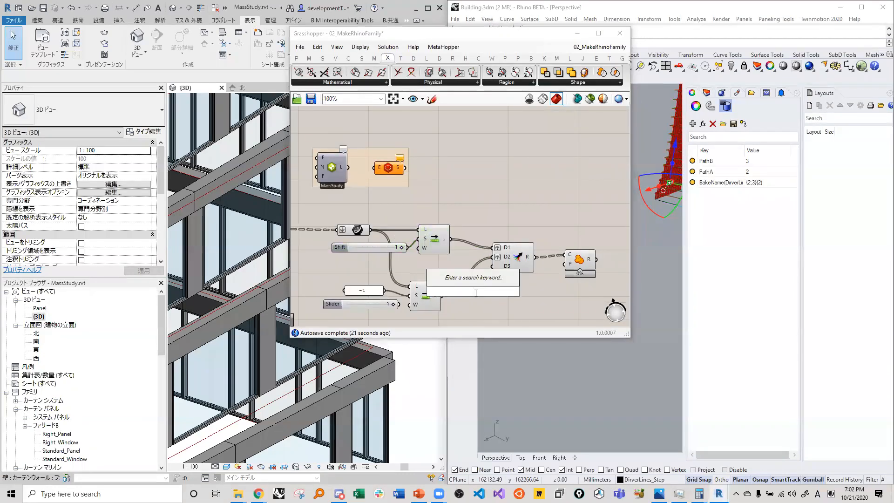
left_click(568, 310)
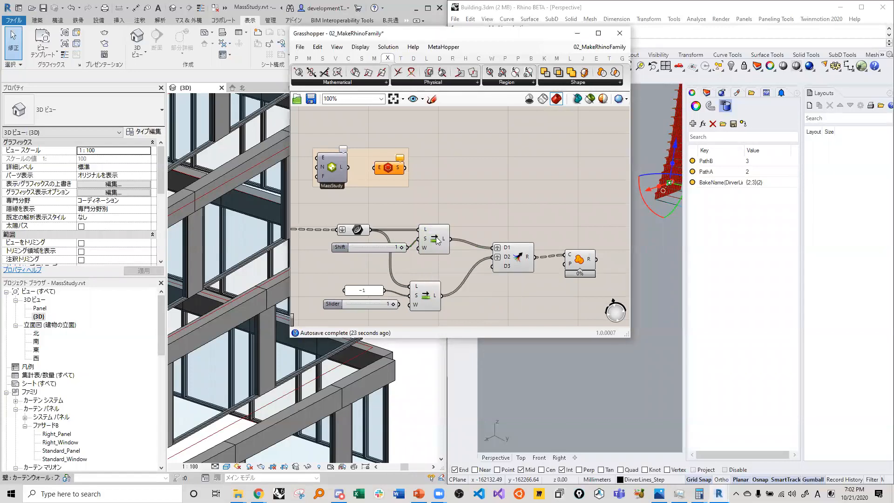
scroll(563, 305, "up", 2)
left_click_drag(561, 301, 529, 253)
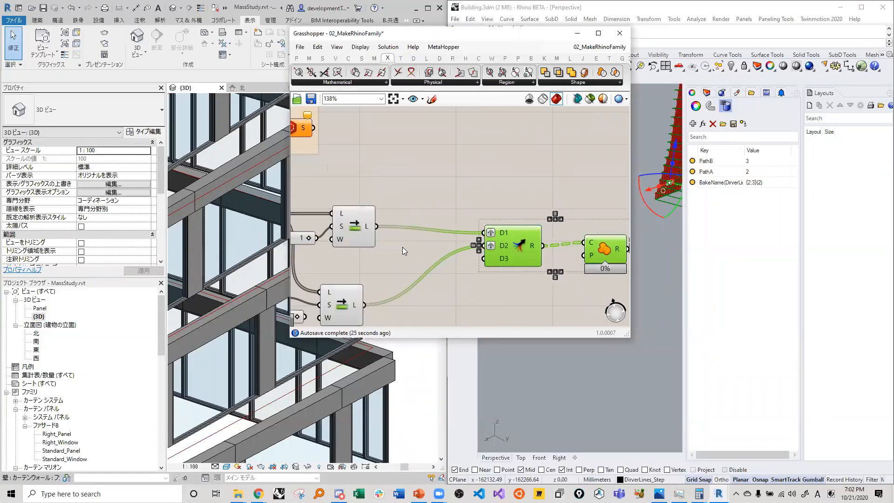
Examine how the two Shift Lists' section curves correspond to the stepped floor edges at the tower corner in Revit.
right_click_drag(402, 247, 514, 251)
left_click(458, 226)
right_click(474, 189)
left_click(460, 179)
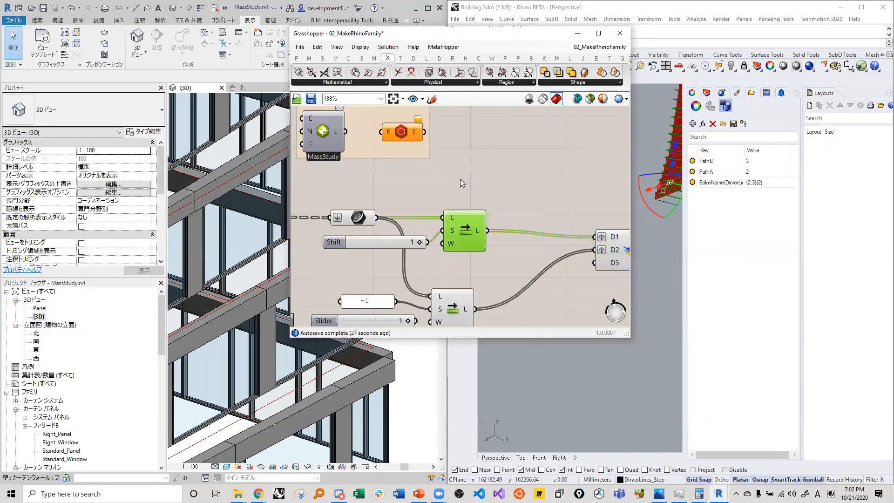
scroll(460, 178, "down", 2)
scroll(299, 369, "down", 4)
scroll(333, 371, "down", 3)
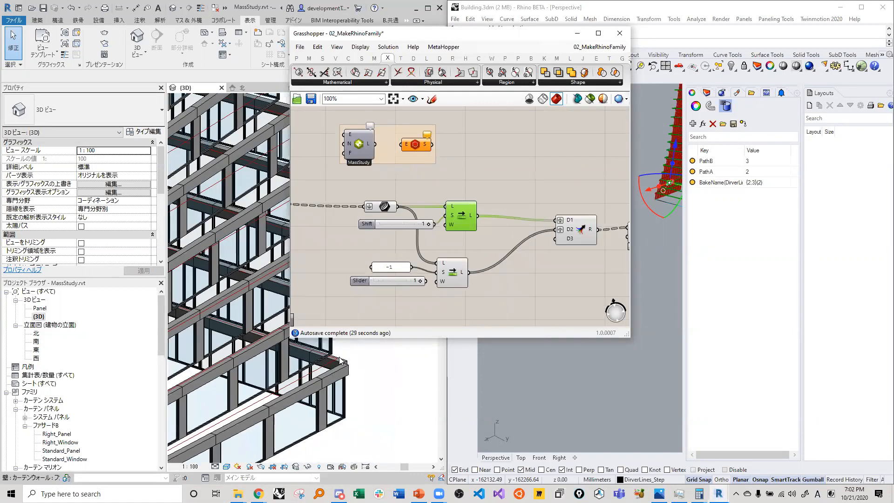
left_click_drag(454, 277, 471, 280)
right_click_drag(478, 285, 423, 264)
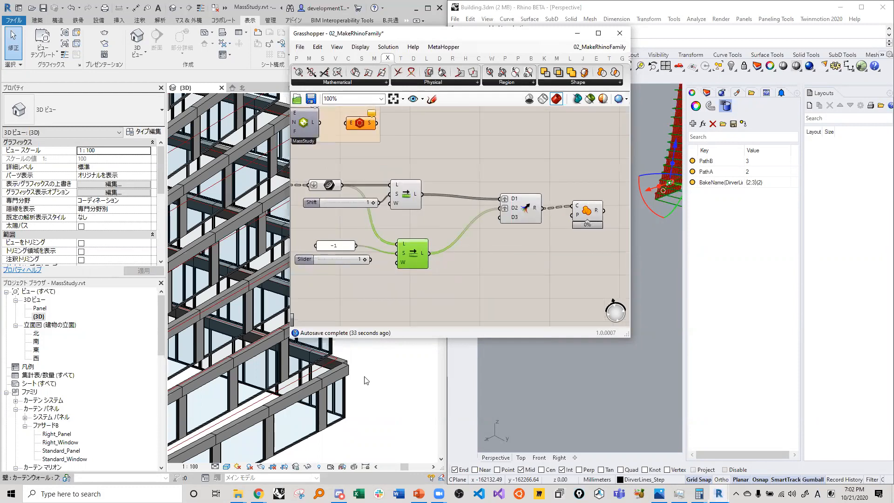
scroll(350, 421, "up", 5)
scroll(350, 421, "down", 4)
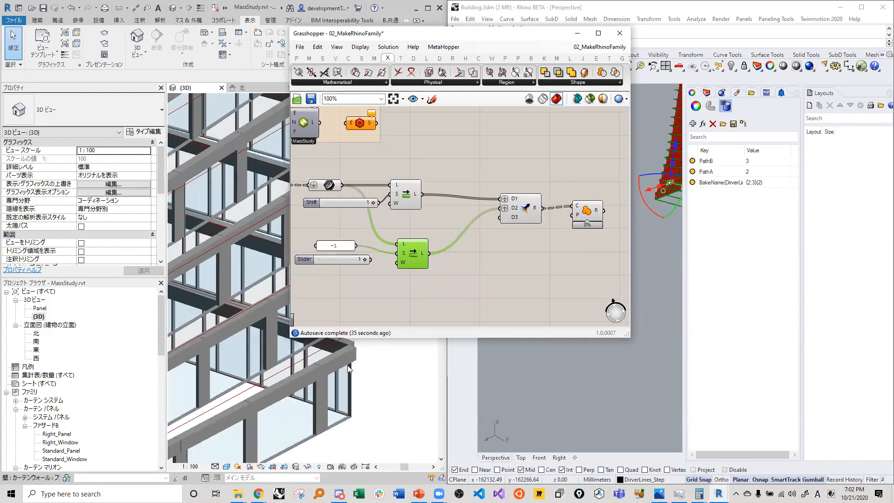
scroll(338, 380, "up", 3)
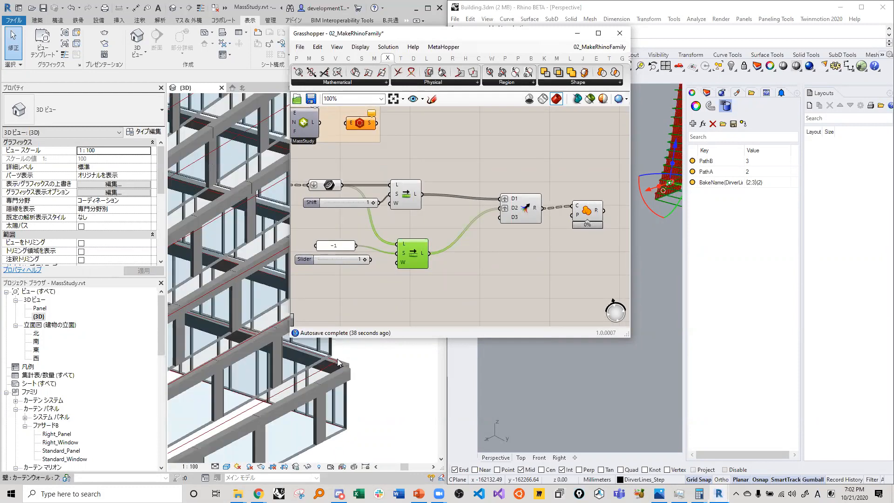
scroll(357, 319, "down", 1)
scroll(305, 398, "down", 2)
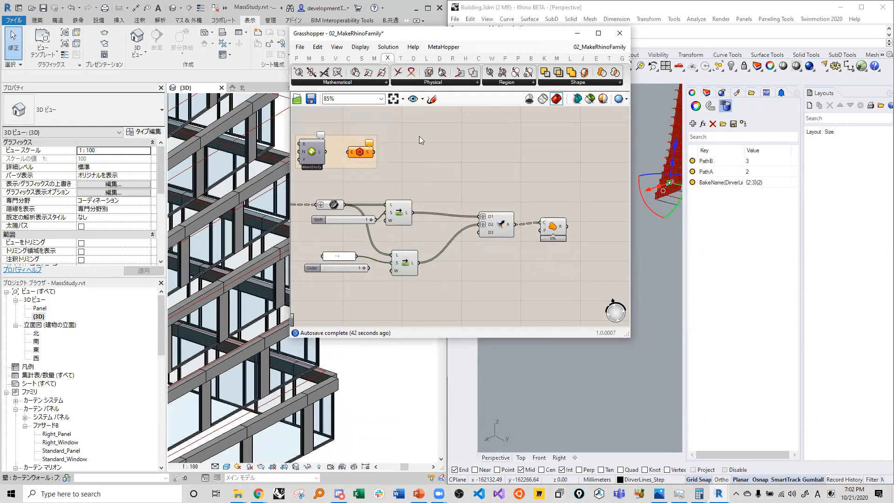
Add a Project component for projecting geometry onto a plane and place it between the Shift Lists and the Merge.
double_click(441, 135)
type("pro")
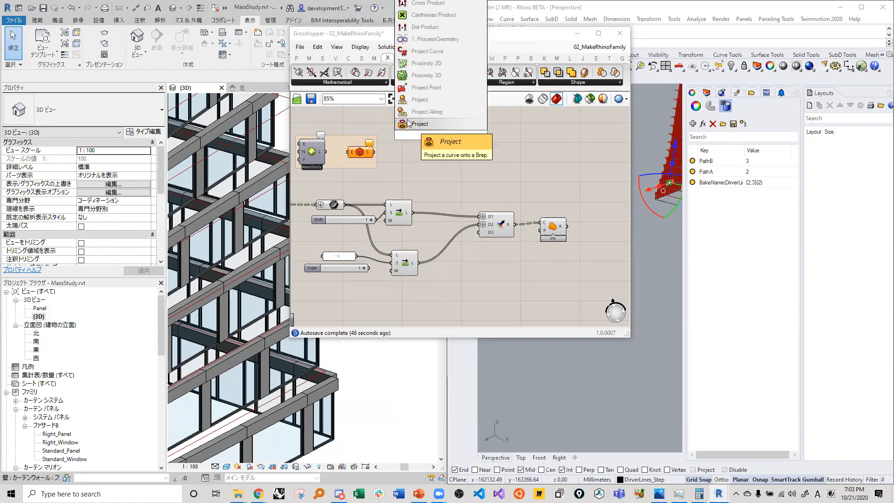
left_click(415, 101)
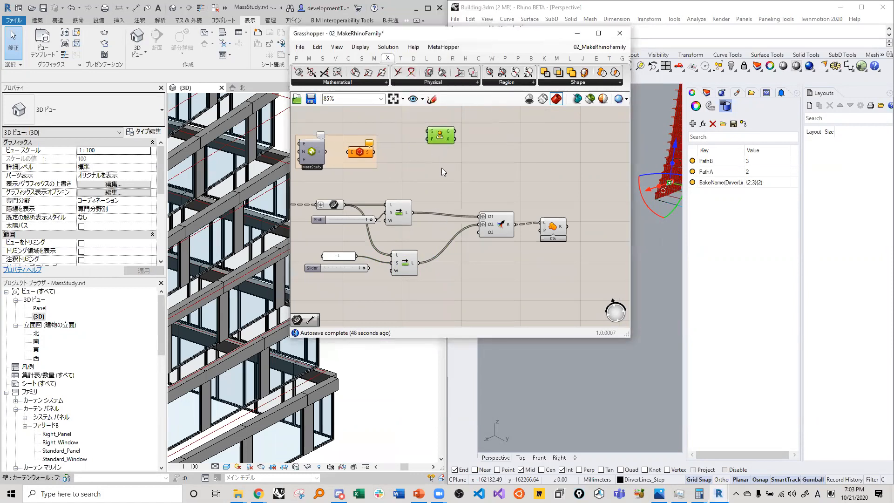
left_click_drag(442, 136, 452, 228)
right_click_drag(495, 262, 519, 264)
scroll(519, 264, "down", 1)
Duplicate the first Shift List with its Shift slider above the original and connect the Plane Offset output to the copy's list (L) input.
scroll(472, 247, "up", 3)
left_click_drag(426, 235, 434, 174)
scroll(443, 152, "down", 6)
scroll(443, 152, "up", 7)
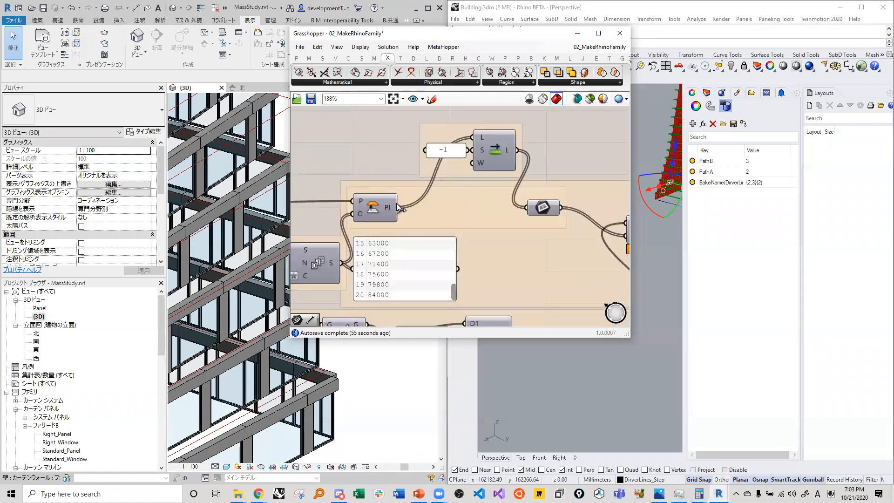
scroll(415, 180, "down", 9)
scroll(415, 252, "up", 8)
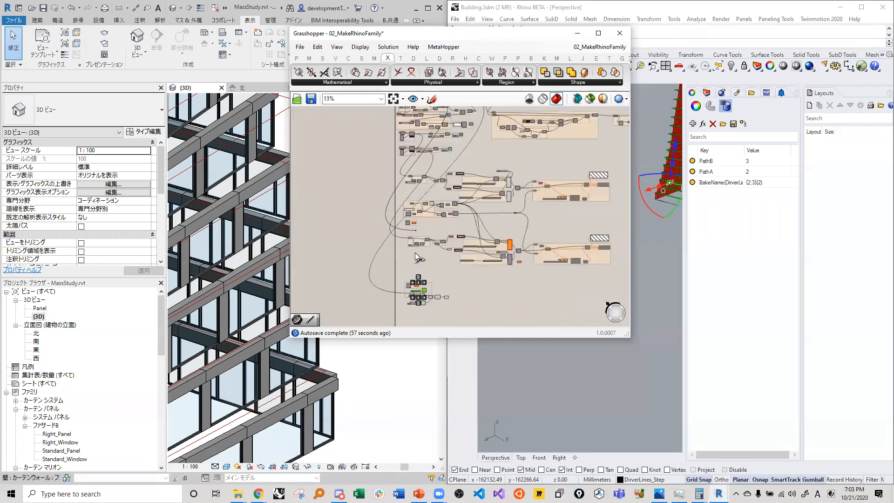
scroll(426, 168, "down", 3)
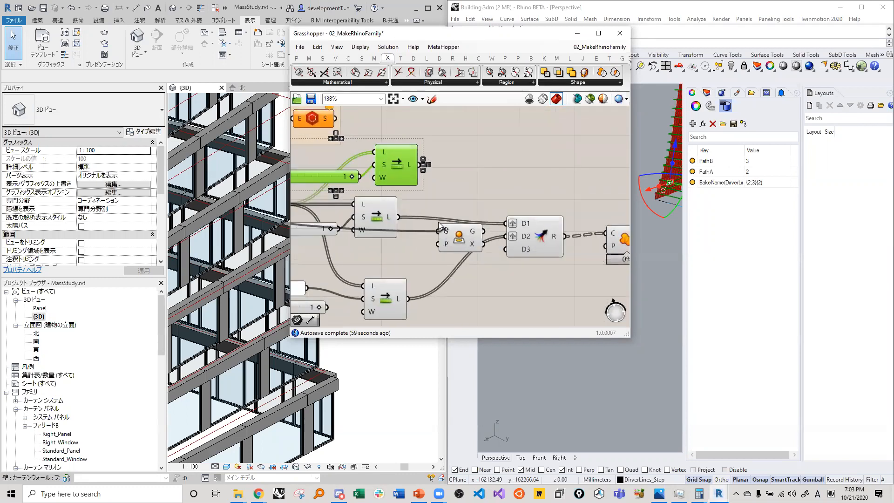
Connect the shifted planes to the Project component's P input and the first Shift List's curves to its G input.
scroll(412, 173, "up", 1)
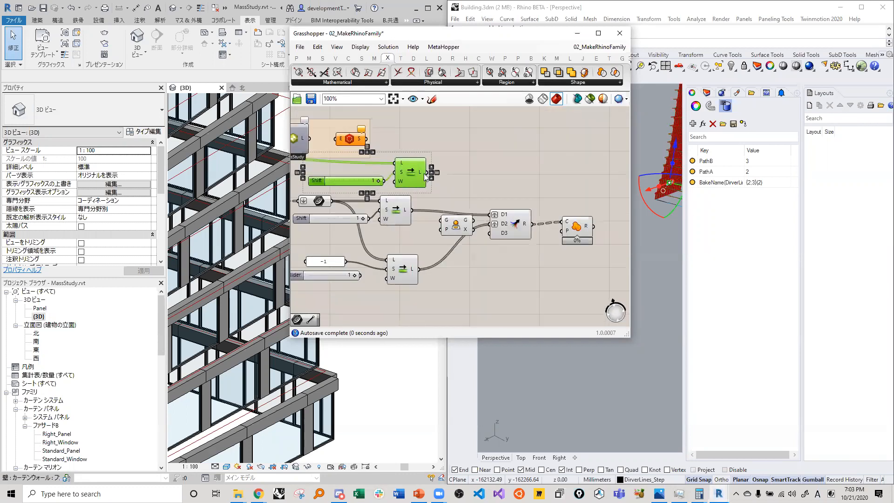
scroll(443, 231, "up", 4)
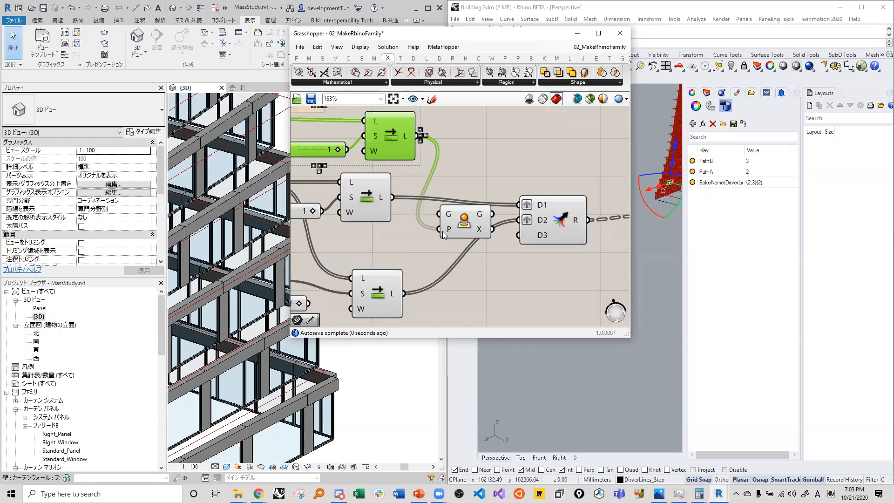
mouse_move(490, 218)
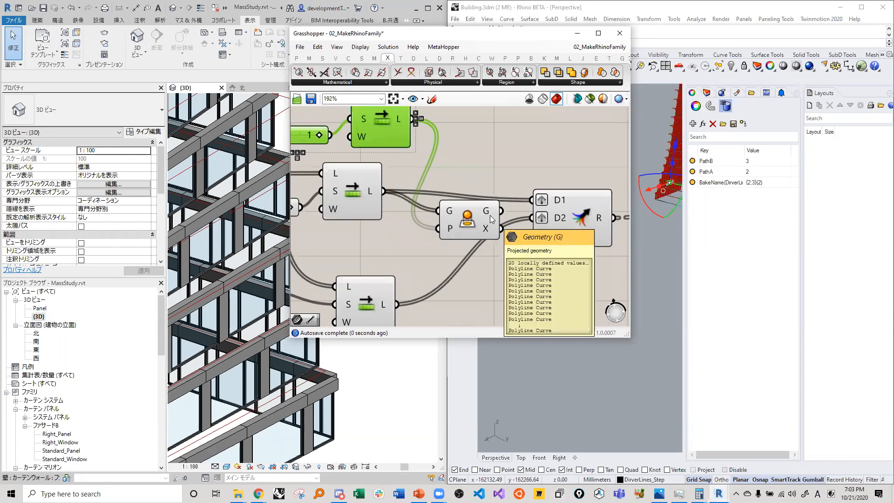
left_click_drag(489, 214, 487, 206)
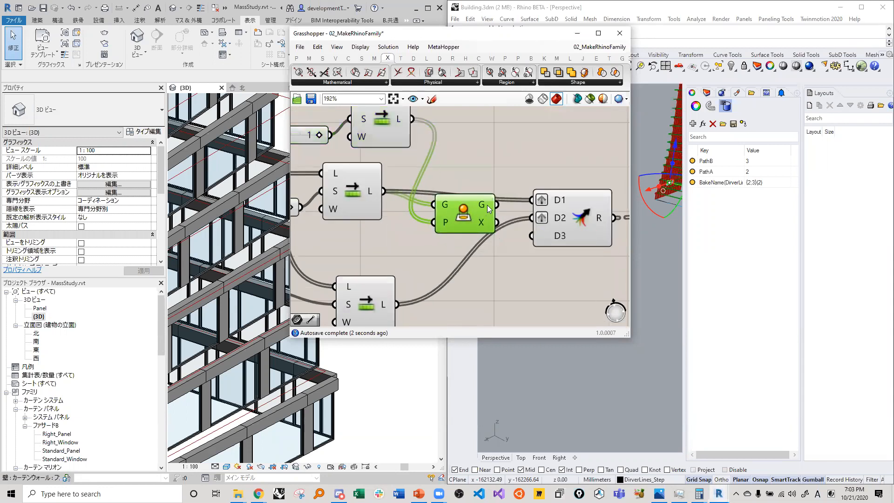
Rewire the lower Shift List's curves through Project into Merge D2, and connect the middle Shift List's curves directly to D1.
scroll(494, 210, "down", 2)
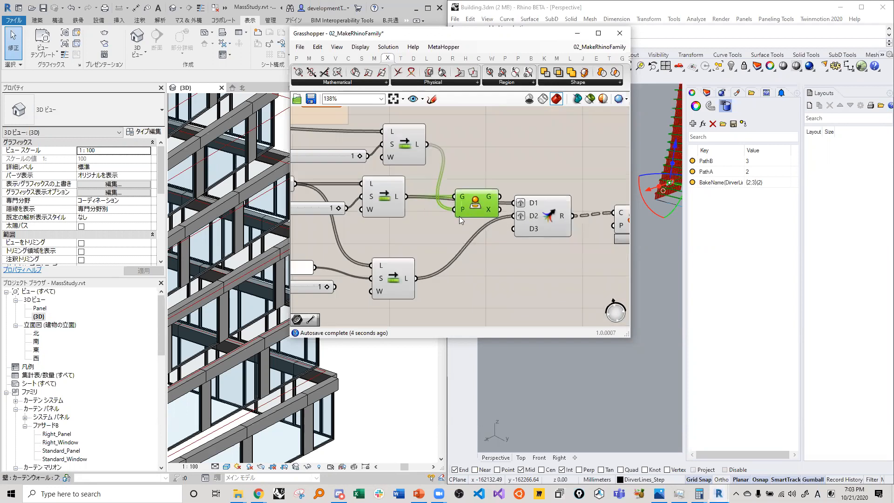
scroll(459, 216, "down", 1)
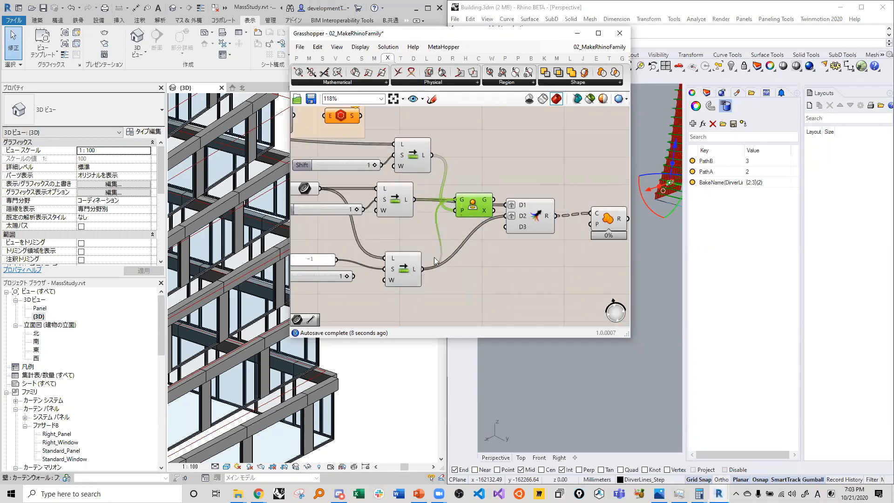
left_click_drag(473, 215, 469, 243)
left_click_drag(425, 155, 414, 157)
left_click_drag(504, 222, 507, 227)
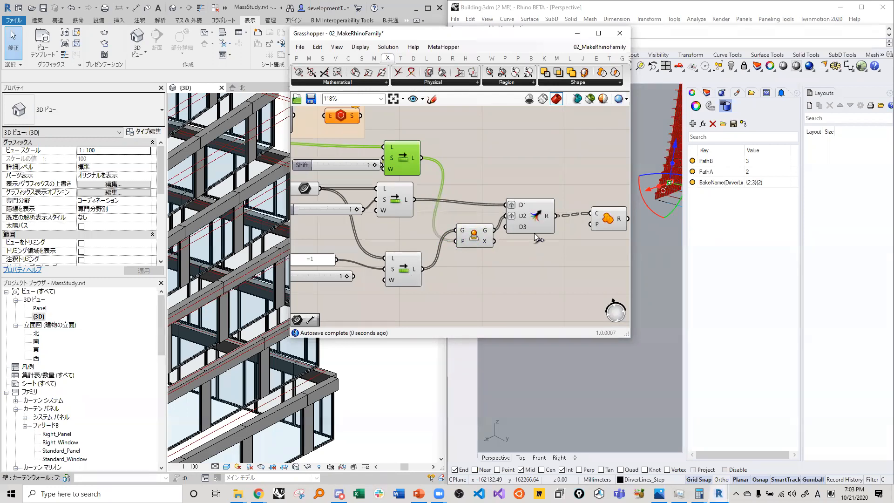
Examine the Region Union preview against the stepped floor edges at the tower corner in Revit.
left_click(607, 222)
scroll(206, 336, "down", 4)
scroll(246, 336, "up", 3)
scroll(280, 379, "up", 4)
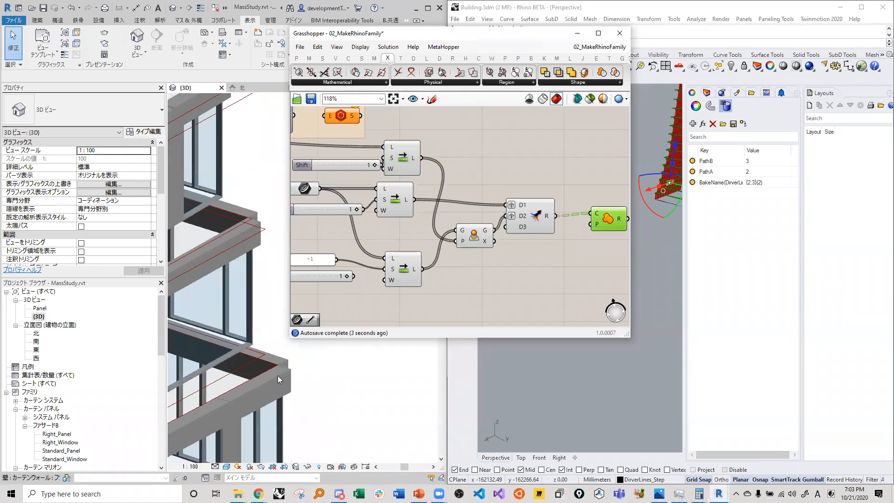
right_click_drag(595, 247, 501, 224)
mouse_move(531, 195)
left_mouse_down()
mouse_move(521, 216)
mouse_move(521, 195)
left_mouse_up()
scroll(421, 243, "down", 1)
right_click_drag(421, 243, 488, 237)
Compare the Project, Merge and Region Union previews at the floor corner and inspect Project's output and Merge's input data.
left_click(429, 225)
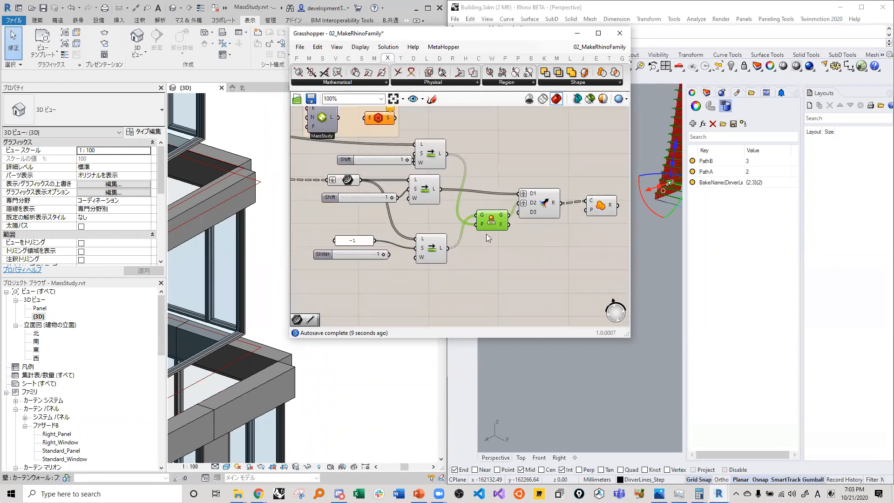
left_click(538, 202)
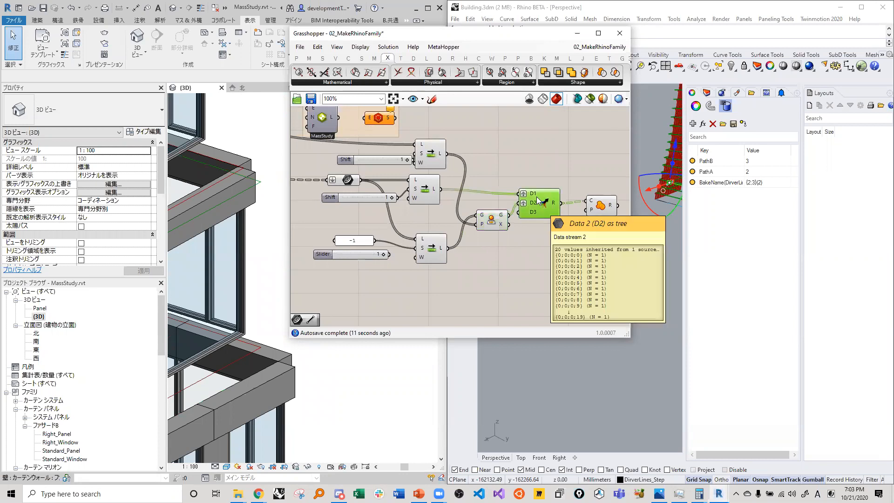
scroll(446, 230, "down", 1)
scroll(283, 232, "down", 3)
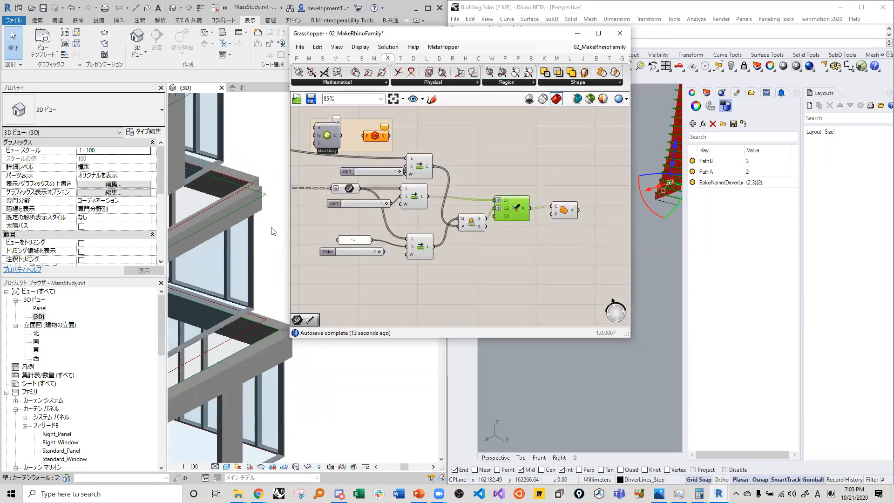
scroll(277, 303, "up", 5)
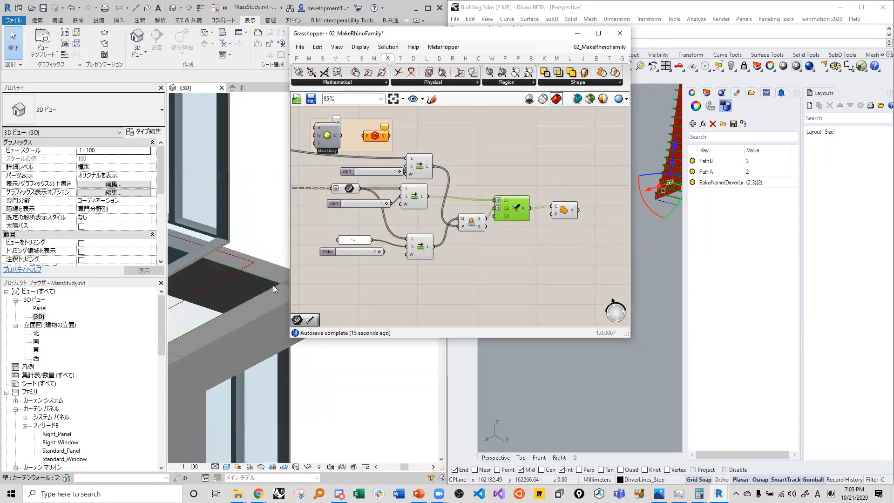
left_click(515, 252)
left_click(514, 211)
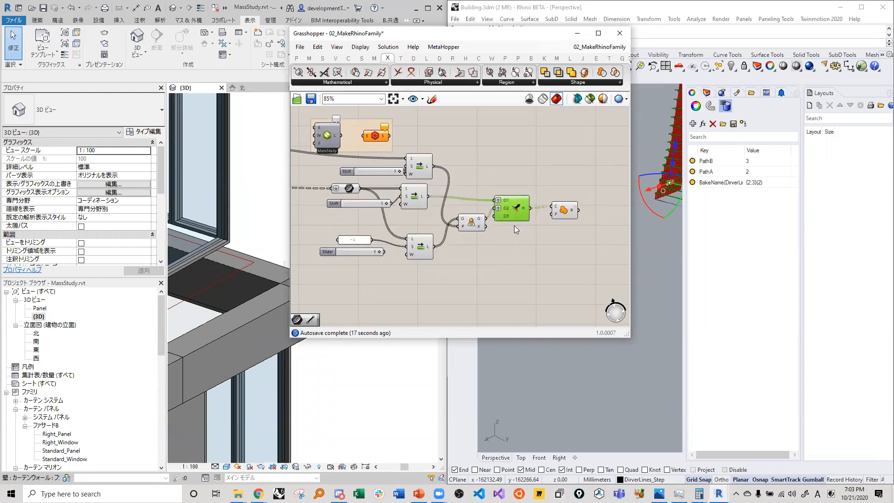
left_click(565, 211)
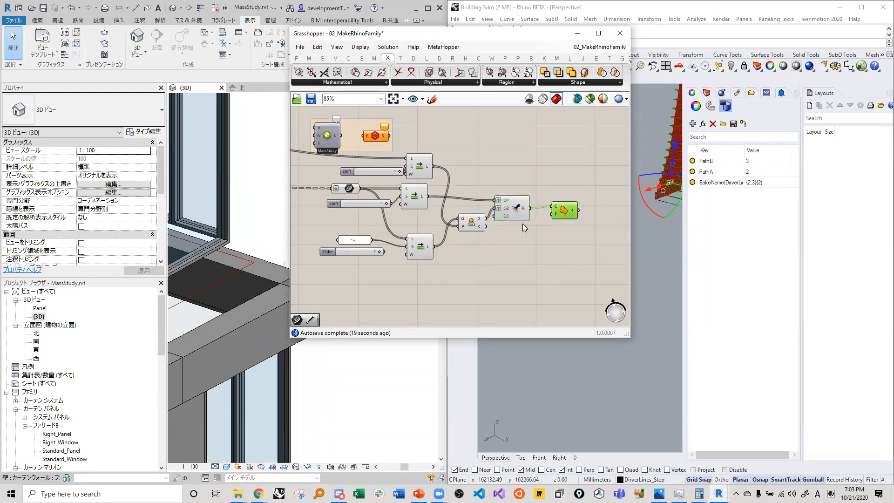
left_click_drag(510, 214, 511, 213)
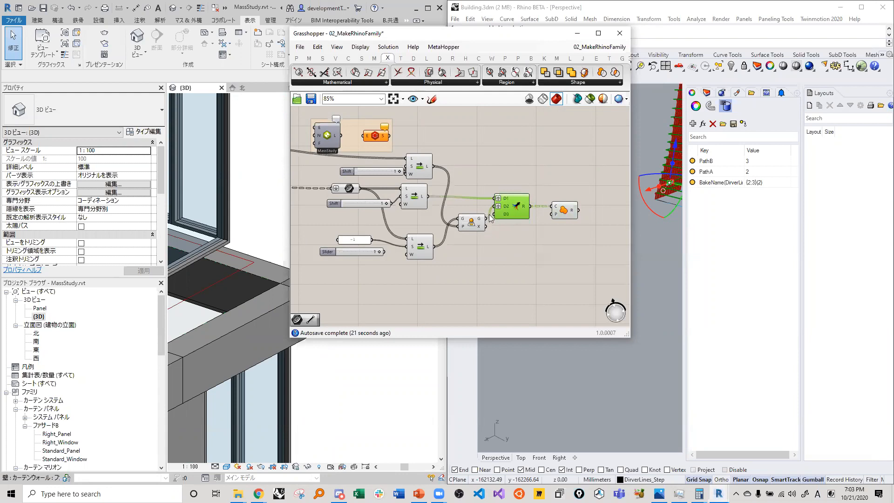
mouse_move(481, 222)
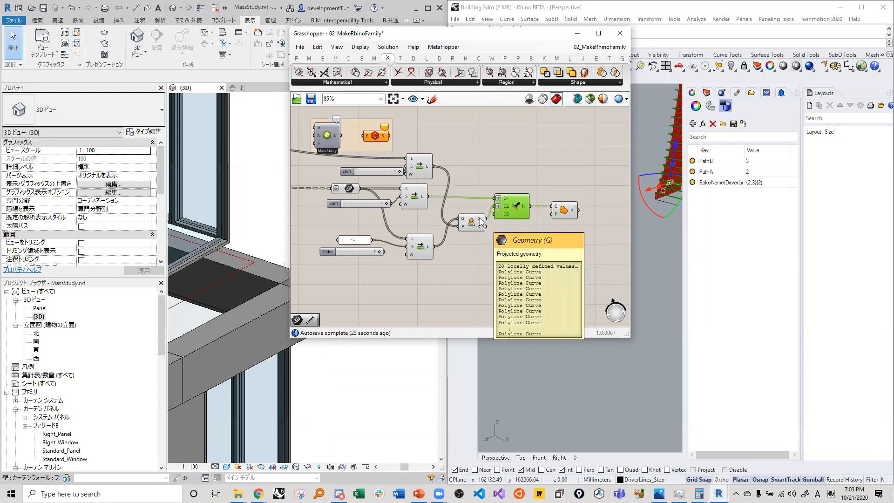
mouse_move(505, 199)
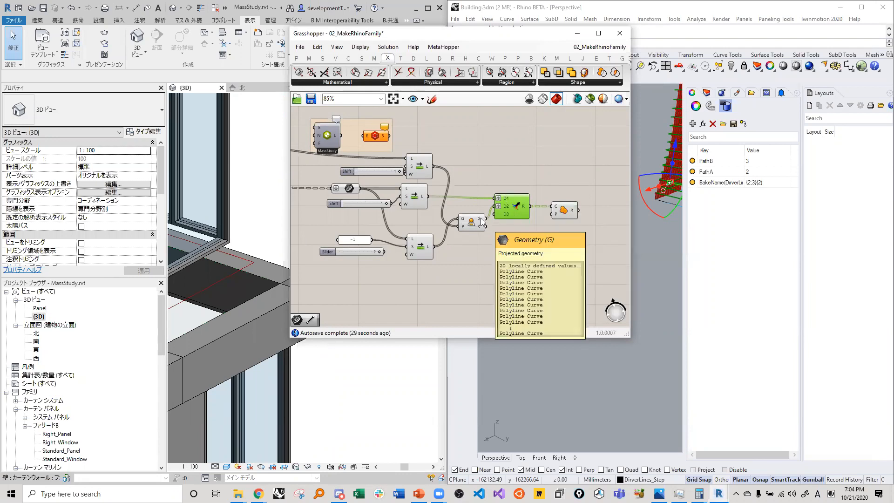
Inspect the Merge result's data tree and check the section curves against the floors over the whole tower in Revit.
scroll(314, 220, "up", 2)
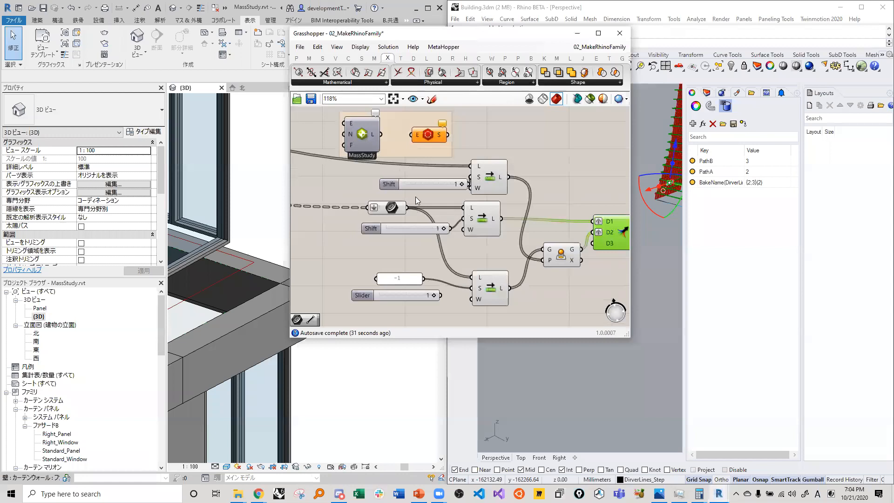
left_click(402, 184)
scroll(387, 239, "down", 4)
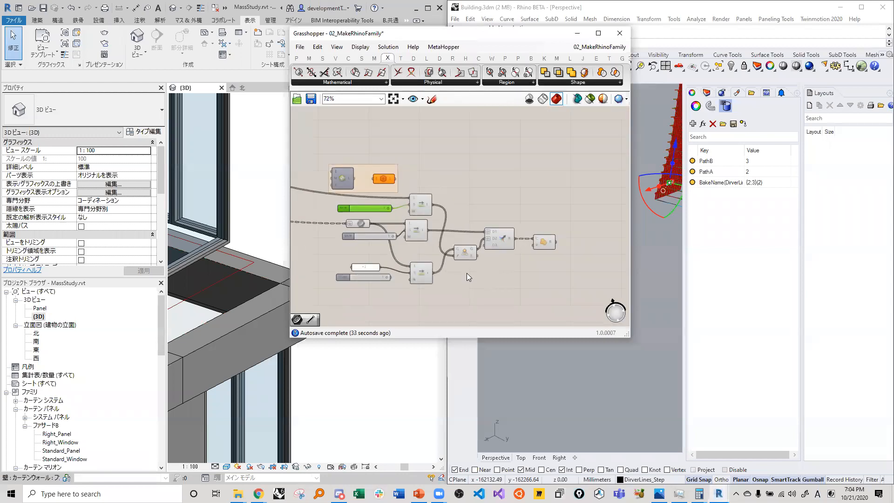
scroll(261, 280, "down", 3)
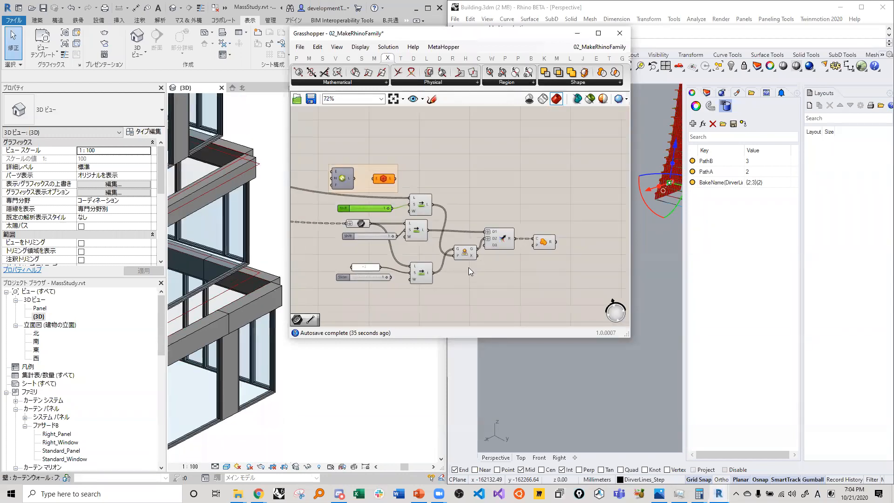
left_click(522, 253)
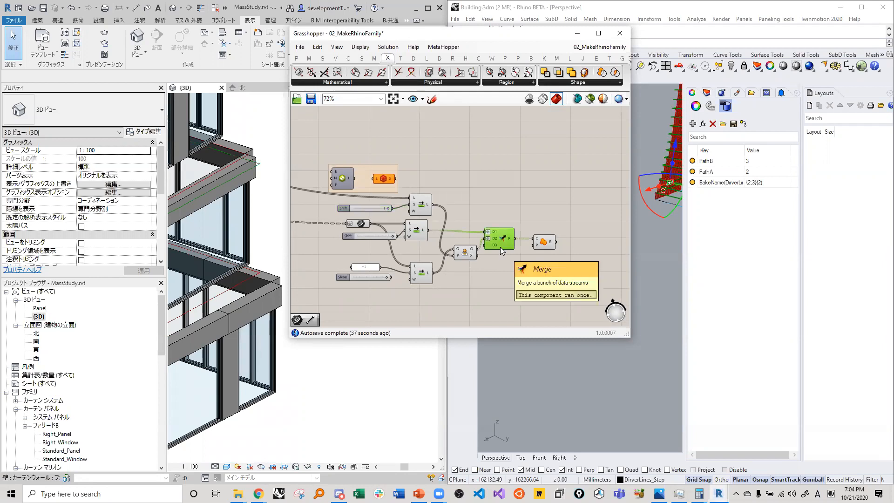
mouse_move(513, 238)
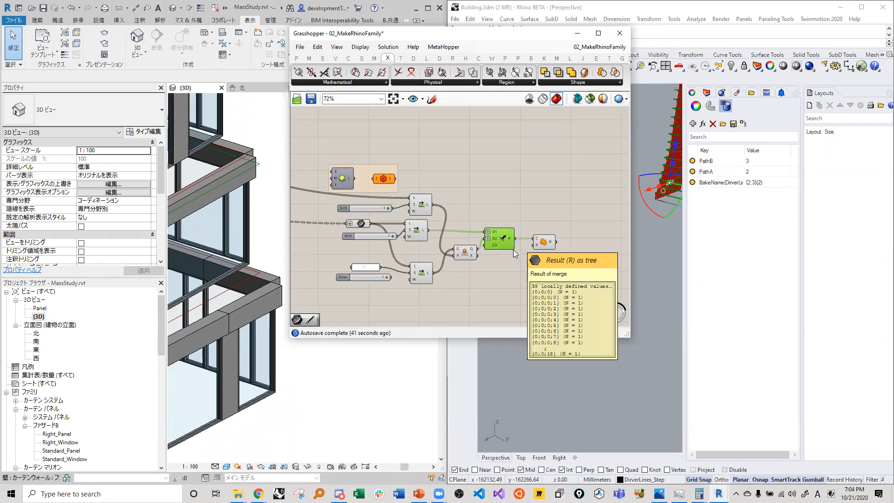
left_click(293, 202)
scroll(274, 227, "down", 4)
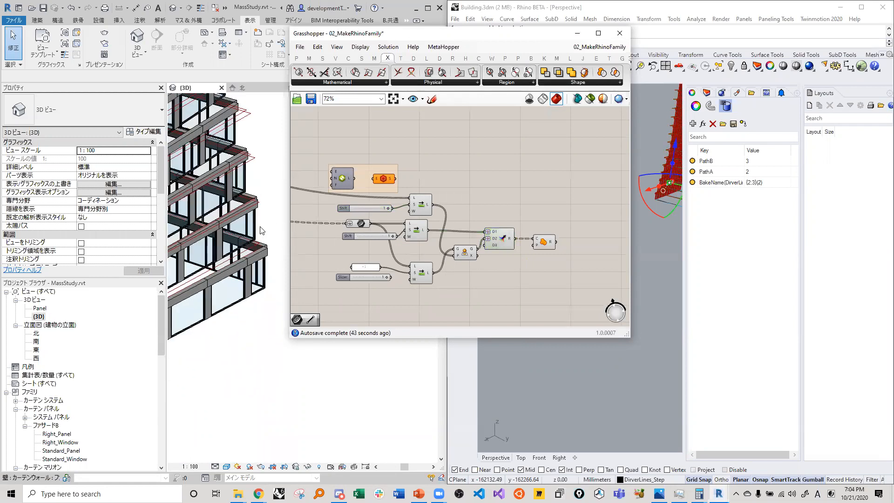
scroll(251, 187, "up", 4)
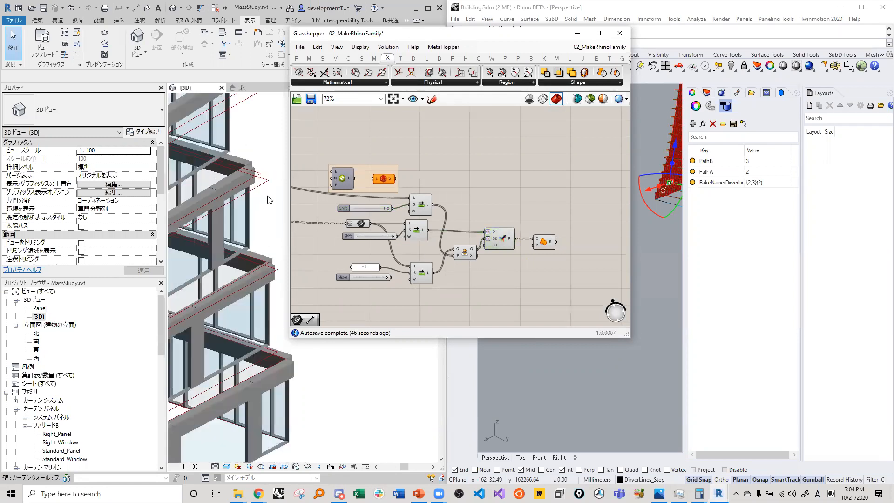
scroll(263, 208, "down", 5)
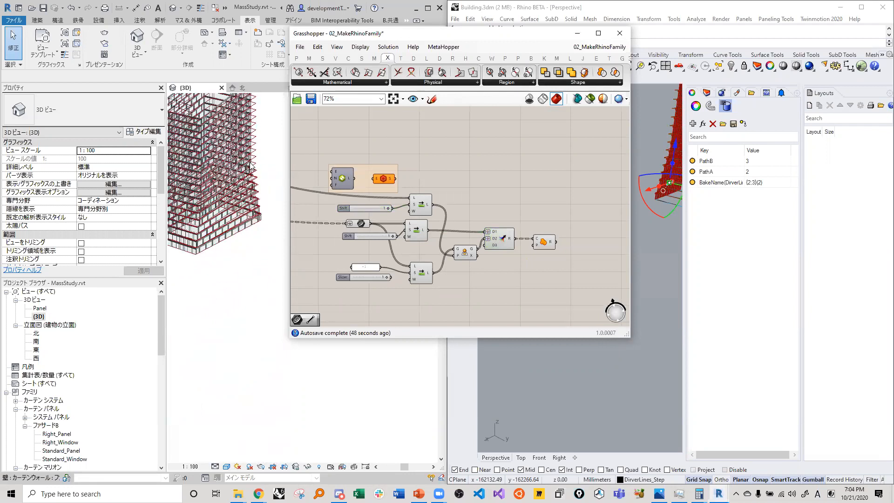
scroll(264, 131, "up", 6)
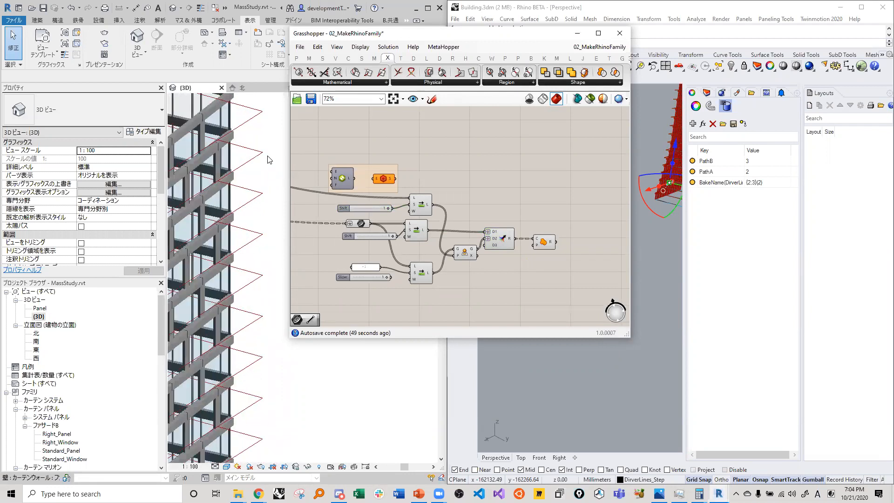
scroll(270, 157, "down", 6)
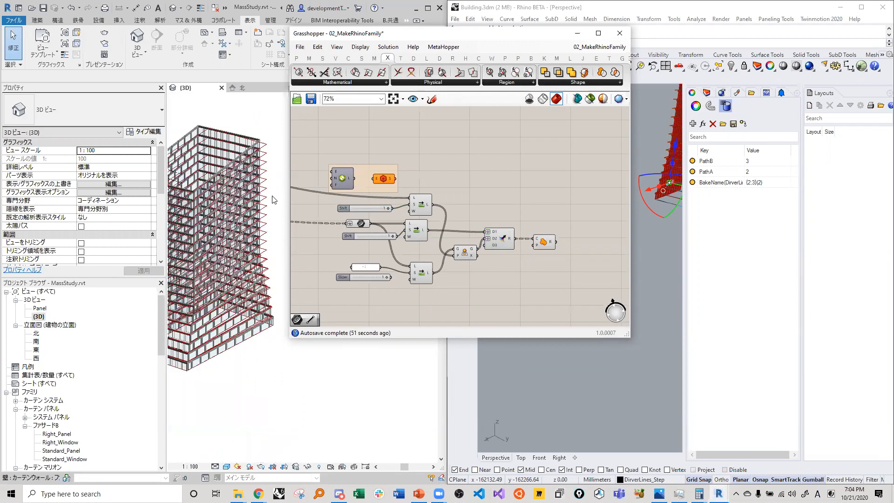
scroll(451, 296, "up", 3)
Uncover the Rhino viewport and compare the curves of the middle Shift List, the lower Shift List and Project there.
left_click(437, 245)
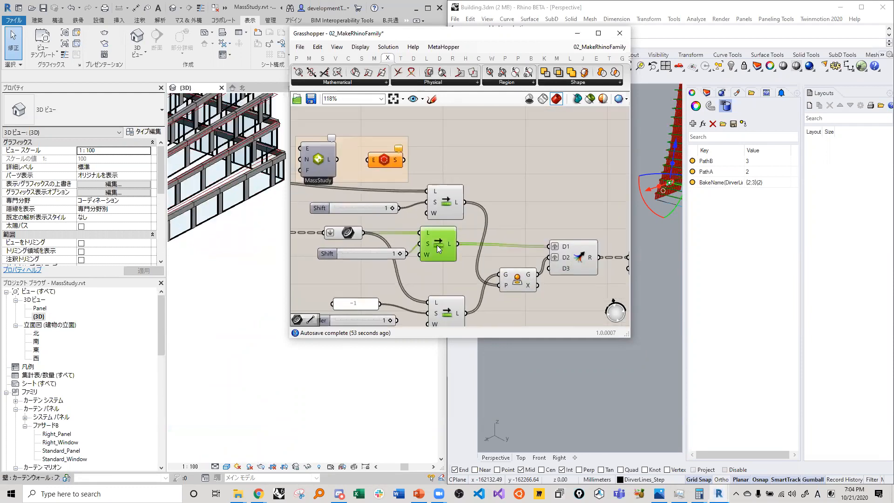
right_click_drag(450, 286, 446, 211)
left_click(432, 232)
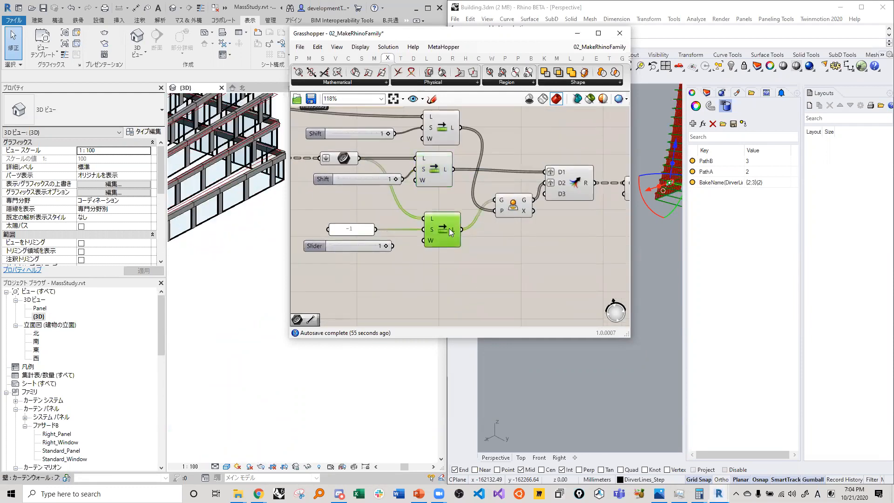
left_click(437, 173)
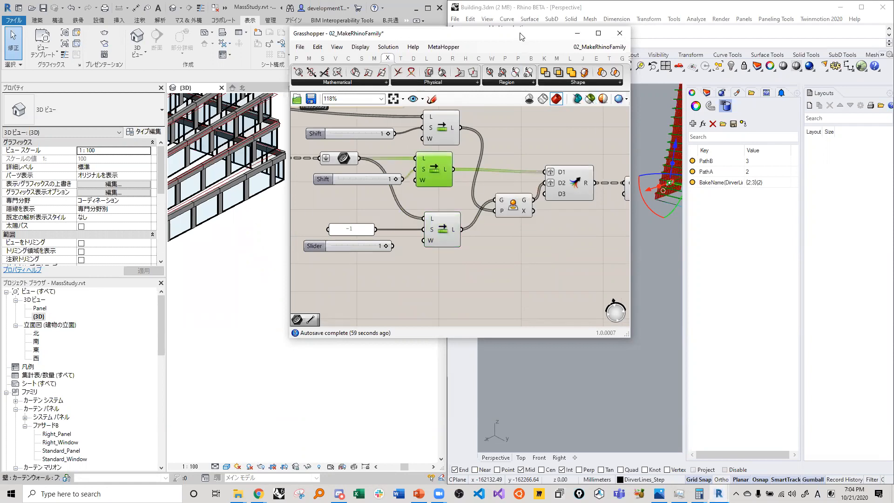
left_click_drag(513, 34, 346, 43)
right_click_drag(573, 186, 620, 285)
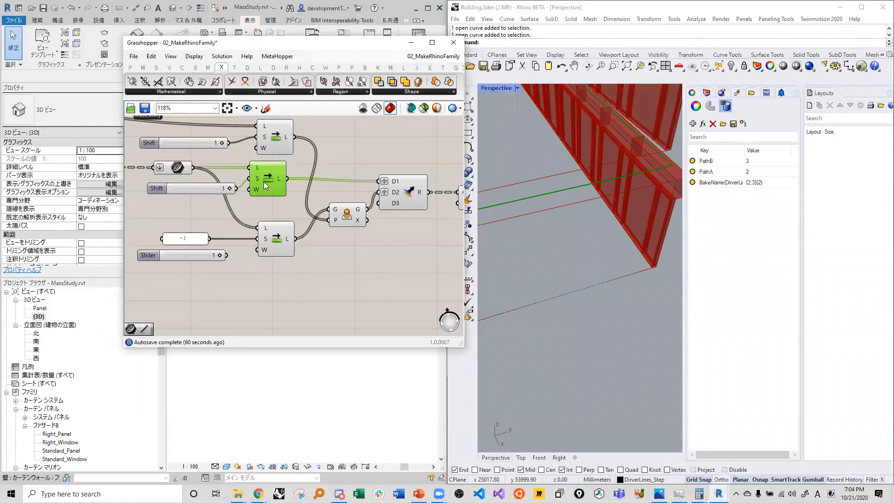
left_click(285, 241)
right_click_drag(600, 261, 559, 298)
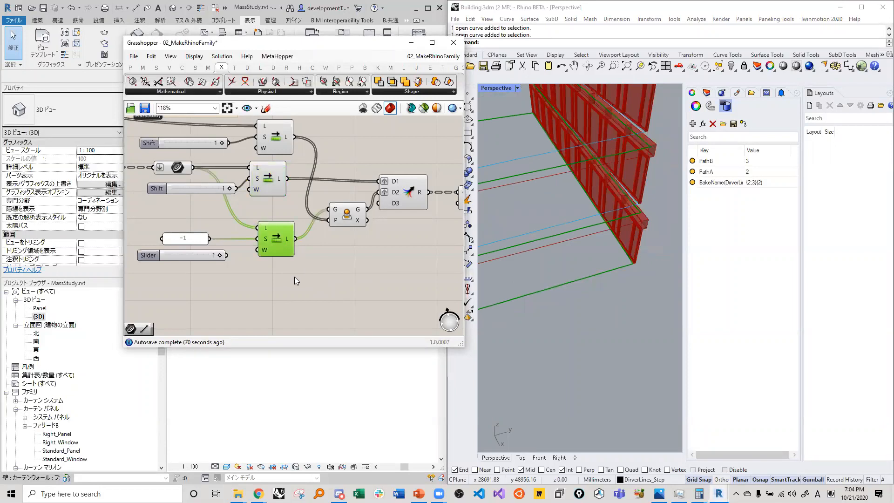
left_click(350, 214)
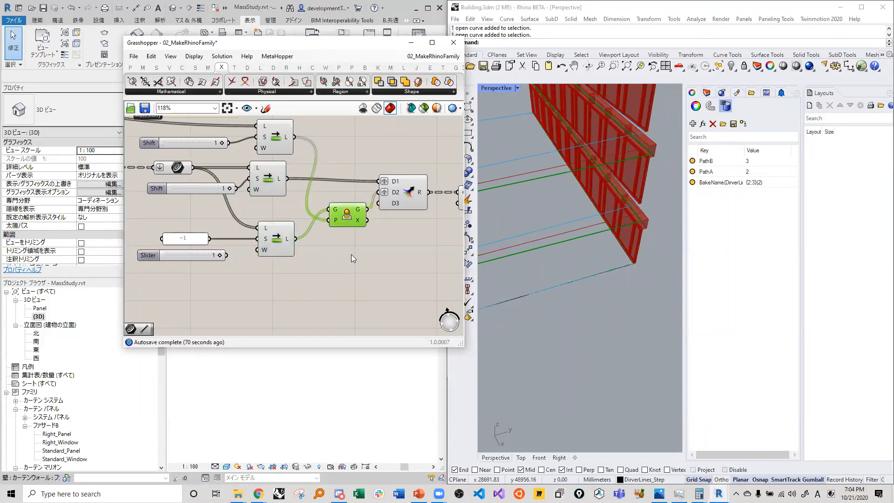
Move the Project, Merge and Region Union components farther from the Shift Lists to make room between them.
scroll(368, 239, "down", 3)
left_click_drag(362, 233, 237, 164)
left_click_drag(240, 201, 296, 198)
right_click_drag(200, 199, 258, 216)
Add an Area component between the Shift Lists and Project, and connect the middle Shift List's curves to its G input.
double_click(268, 215)
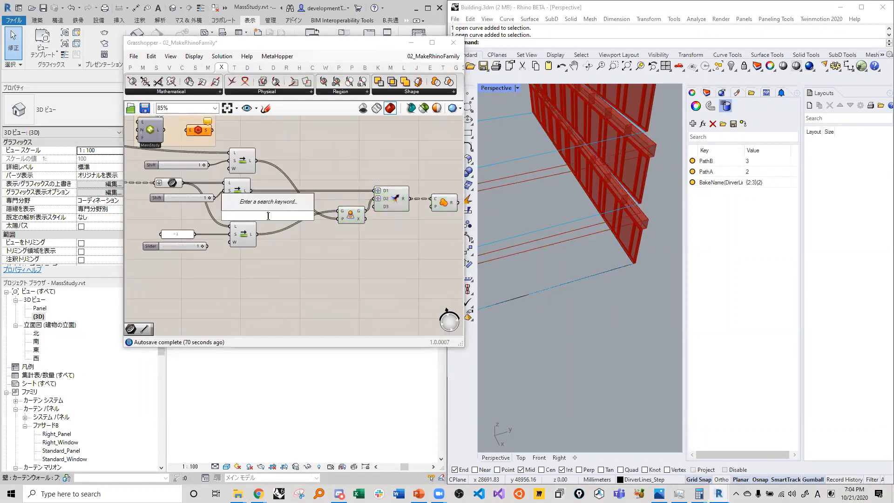
type("area")
left_click(255, 204)
scroll(260, 204, "up", 1)
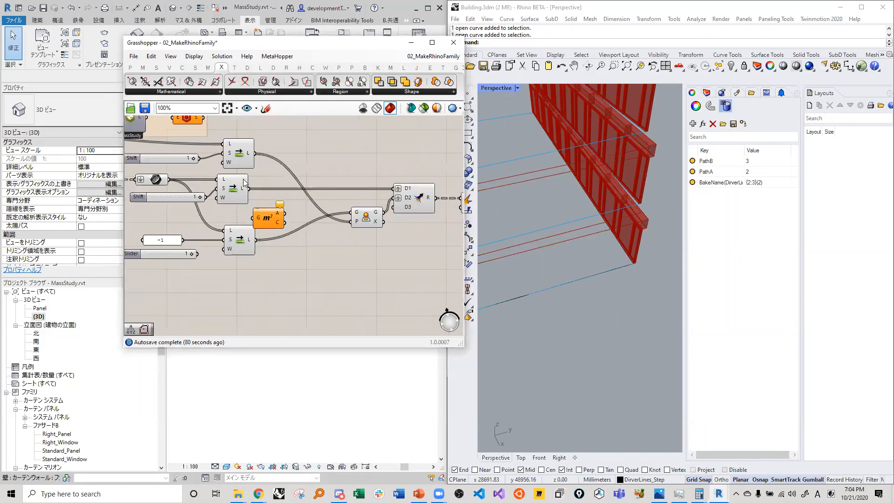
left_click_drag(252, 214, 282, 217)
double_click(315, 236)
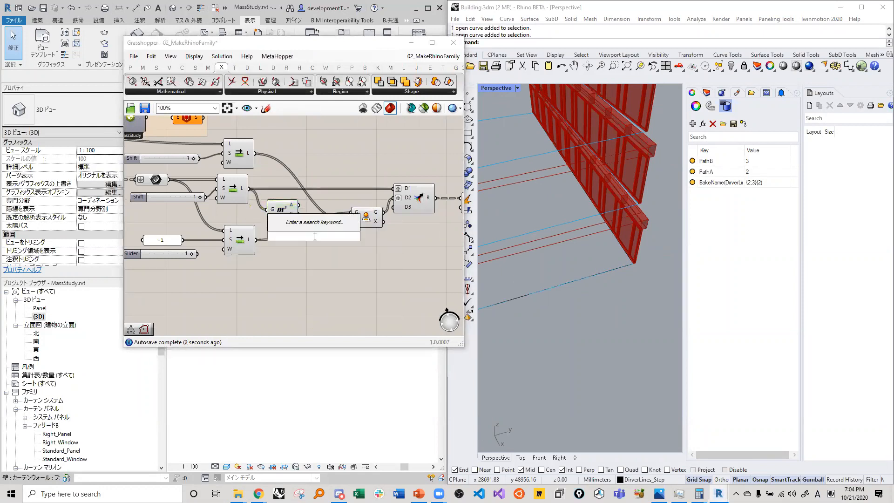
type("pla")
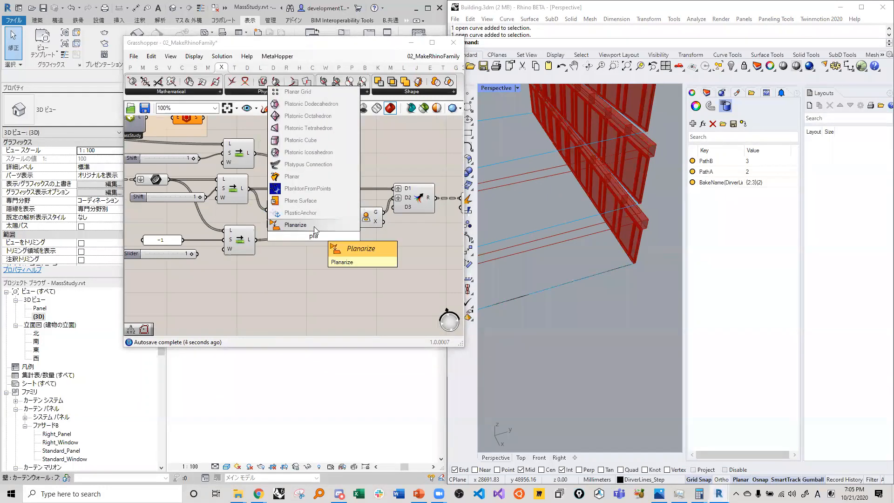
left_click(130, 67)
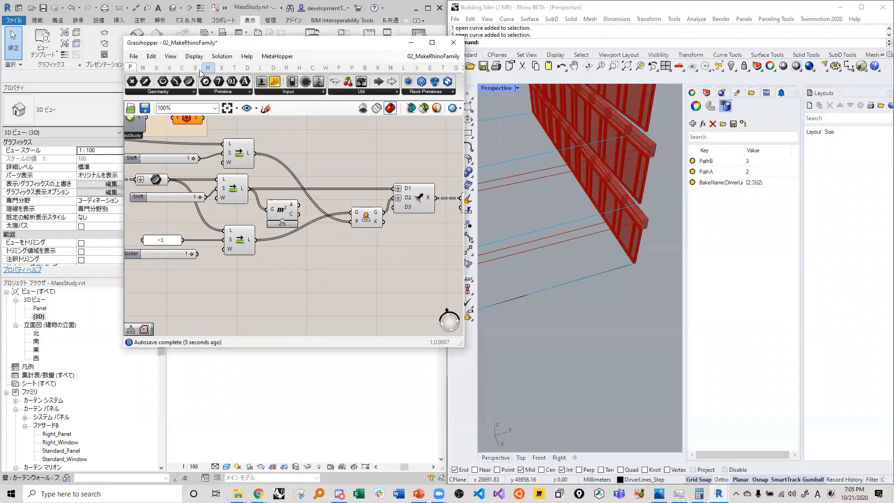
left_click(168, 69)
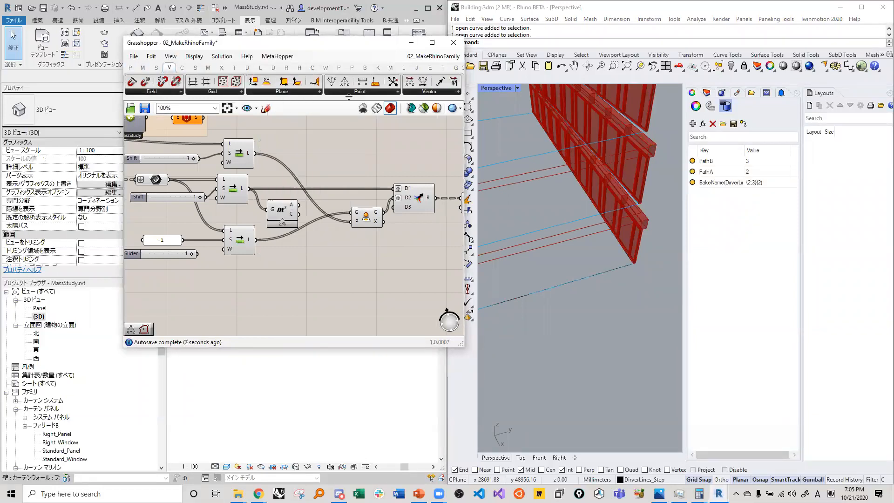
left_click(294, 92)
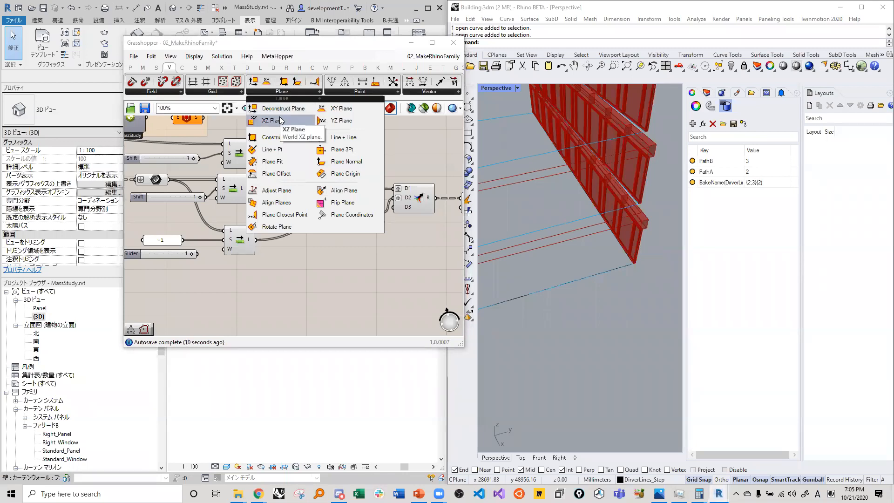
left_click_drag(293, 127, 310, 247)
key("Delete")
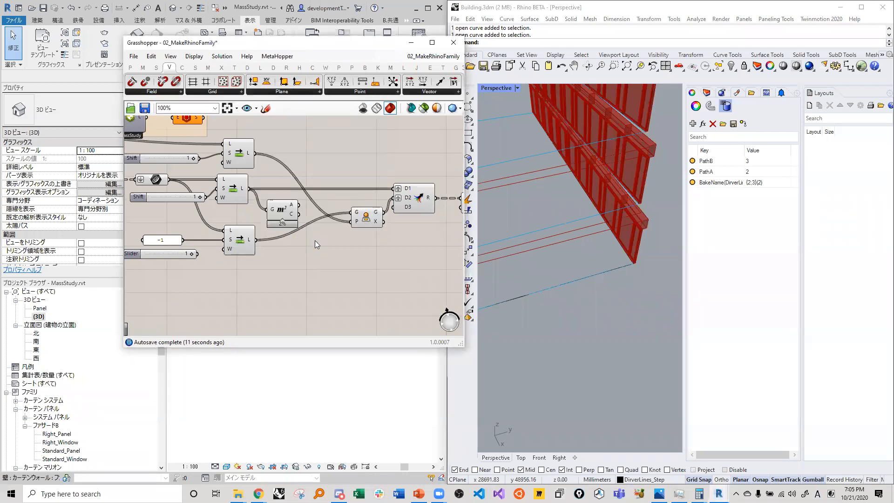
Add an XY Plane component with the Area centroids as its origin, and connect its planes to Project's P input.
double_click(315, 241)
type("xy")
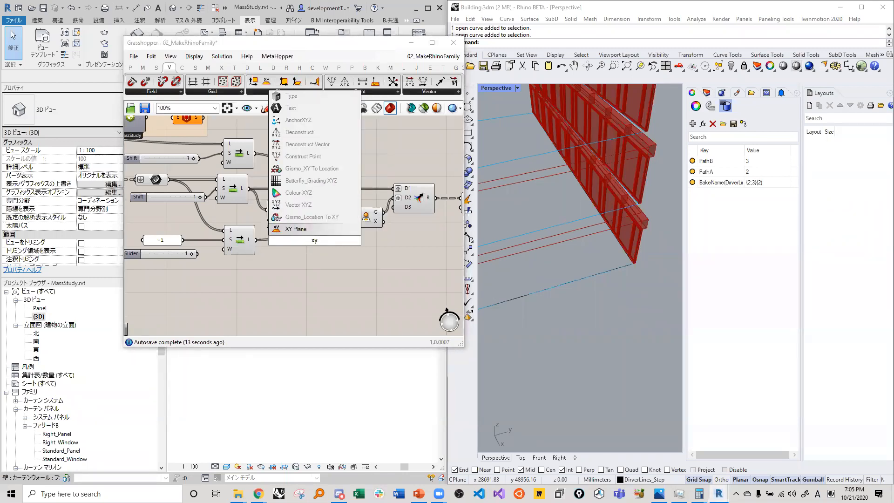
left_click(309, 230)
scroll(305, 218, "up", 2)
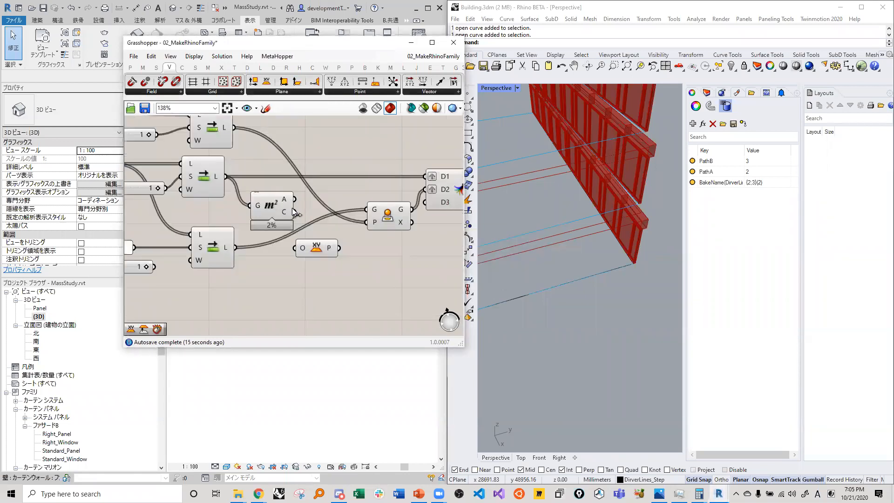
left_click_drag(302, 246, 301, 248)
left_click(323, 254)
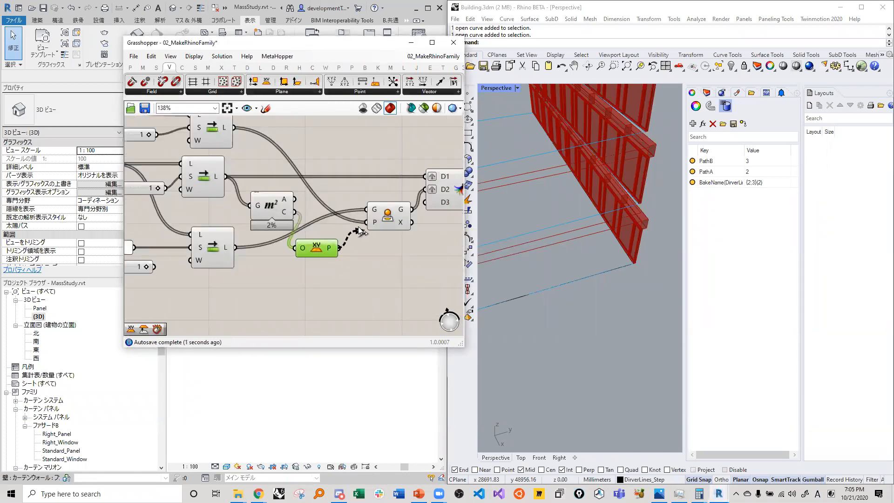
left_click_drag(359, 230, 366, 222)
scroll(317, 254, "down", 3)
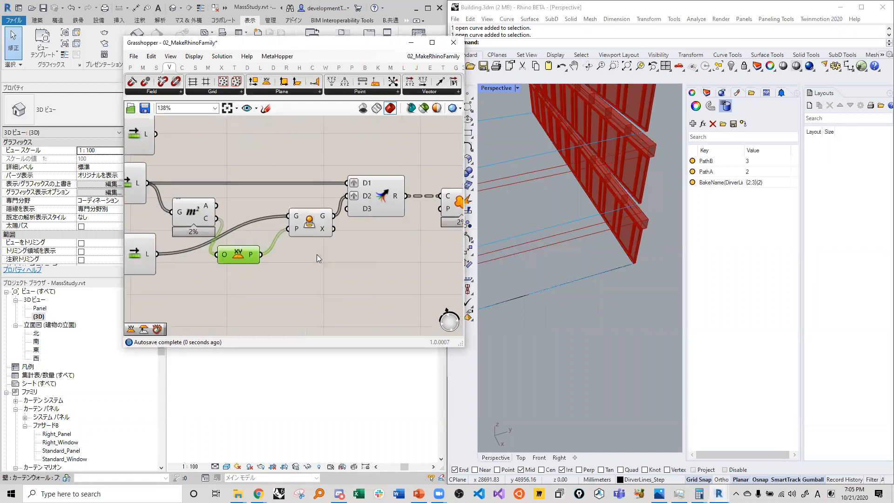
Select the Region Union and examine its outlines against the floors over the whole tower and at its base in Rhino.
left_click(408, 223)
scroll(601, 245, "down", 15)
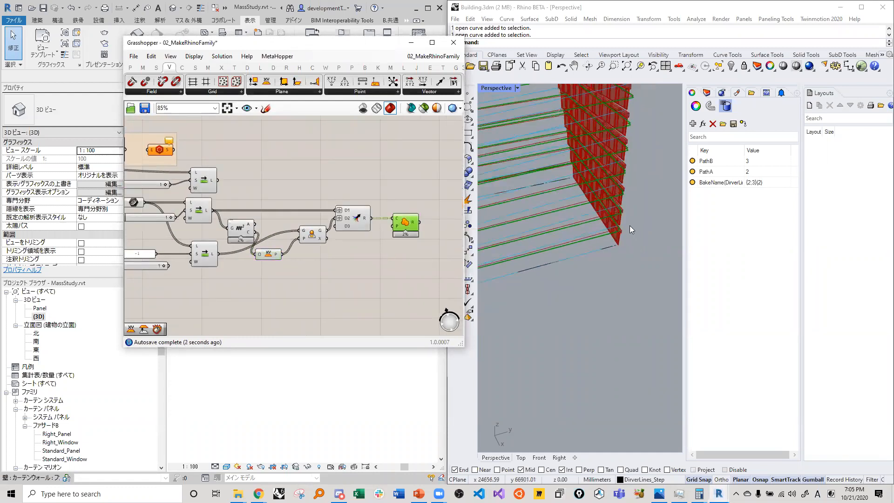
scroll(614, 164, "up", 8)
scroll(607, 187, "up", 4)
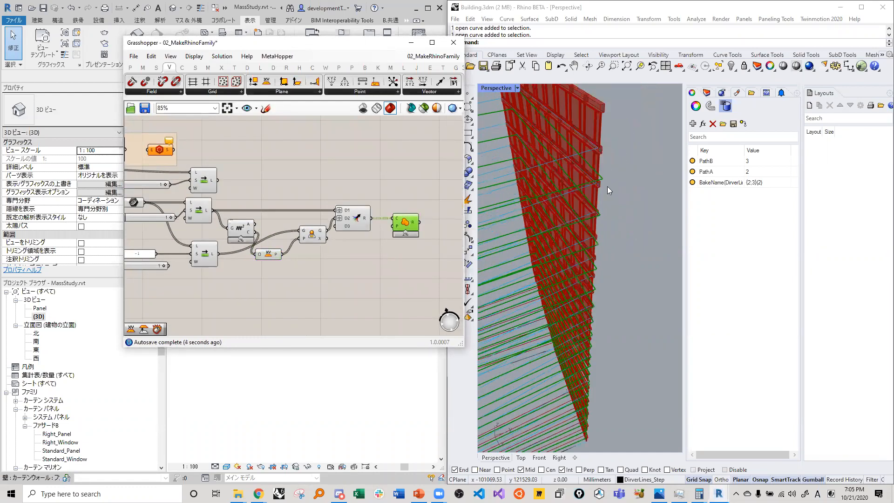
scroll(605, 201, "down", 6)
right_click_drag(611, 203, 617, 251)
scroll(622, 298, "down", 4)
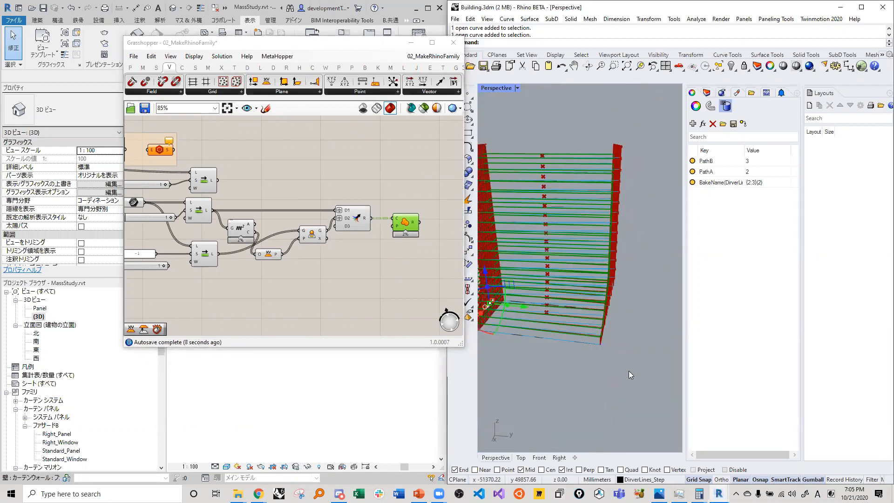
scroll(617, 349, "up", 6)
right_click_drag(614, 321, 558, 274)
scroll(315, 261, "down", 3)
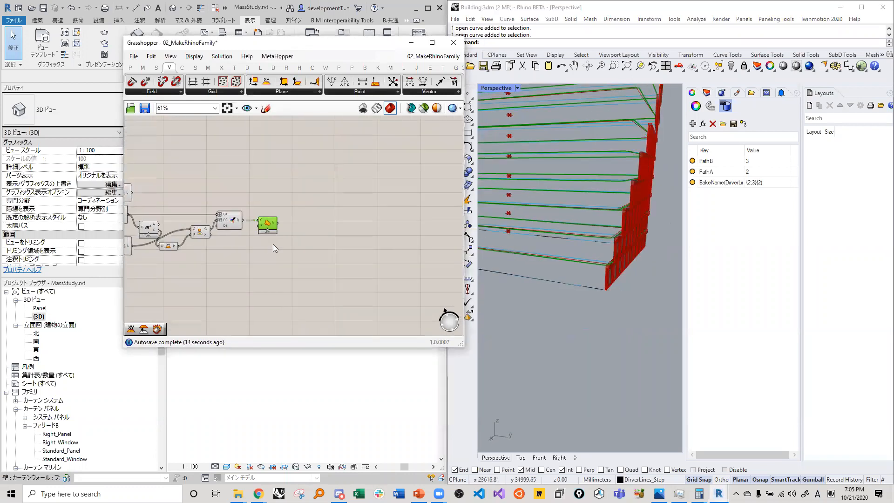
Add a second Merge component after the Region Union and flatten its D1 and D2 inputs.
scroll(273, 244, "up", 4)
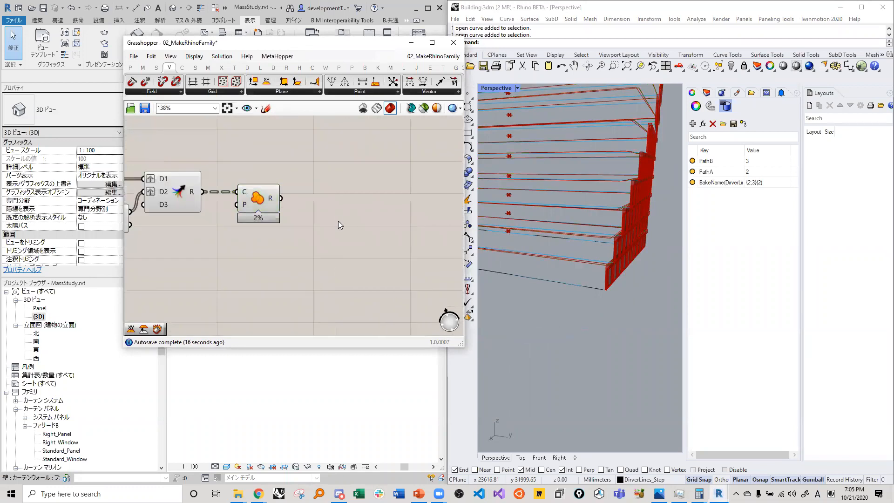
double_click(338, 221)
type("mer")
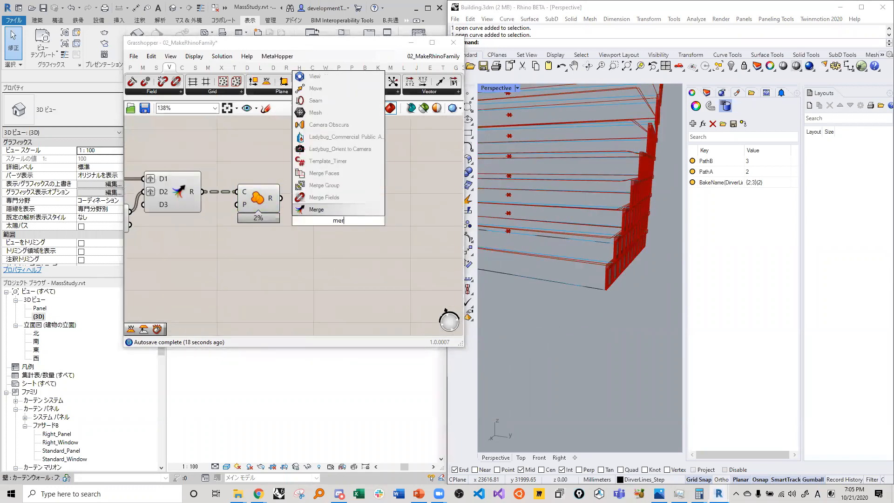
left_click(323, 212)
scroll(326, 219, "up", 3)
right_click(311, 205)
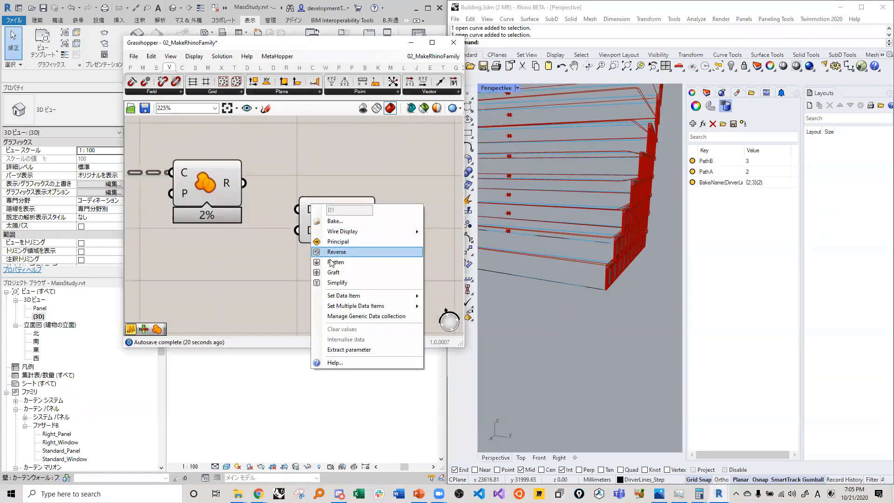
left_click(336, 282)
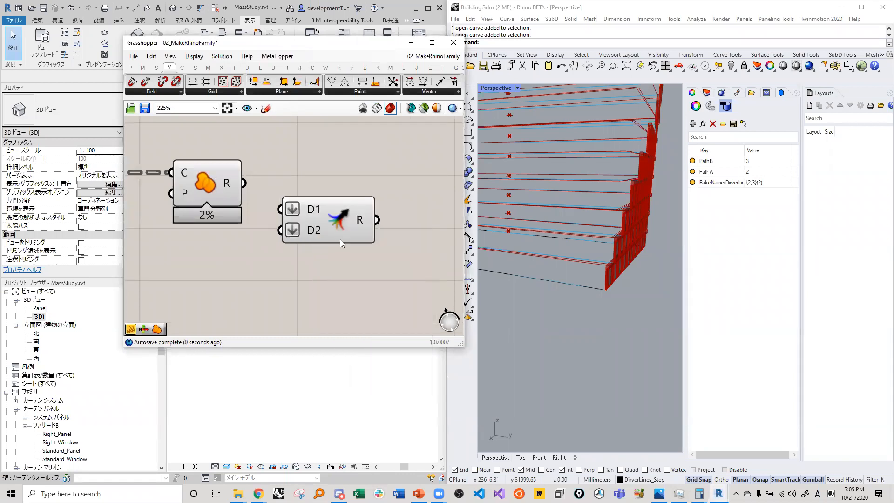
Add a List Item component fed by the flattened section curves, and check those curves at the tower's base in Rhino.
scroll(340, 240, "down", 8)
scroll(318, 238, "up", 2)
double_click(319, 242)
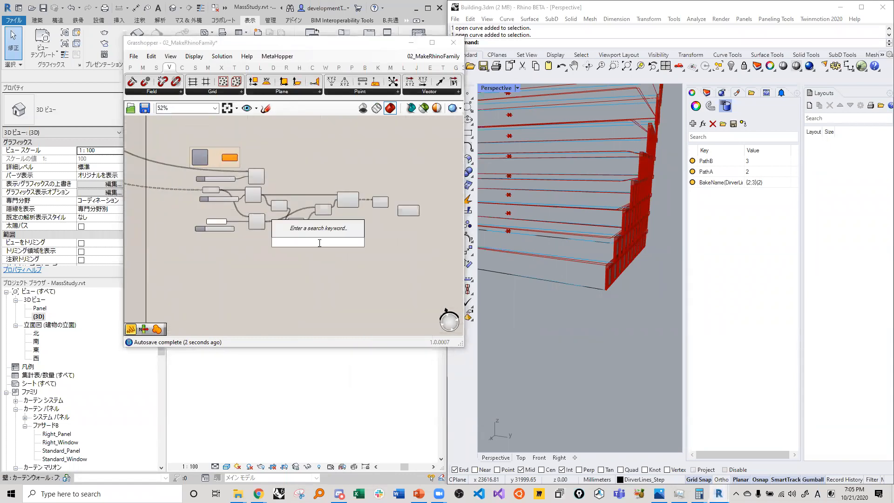
type("lis")
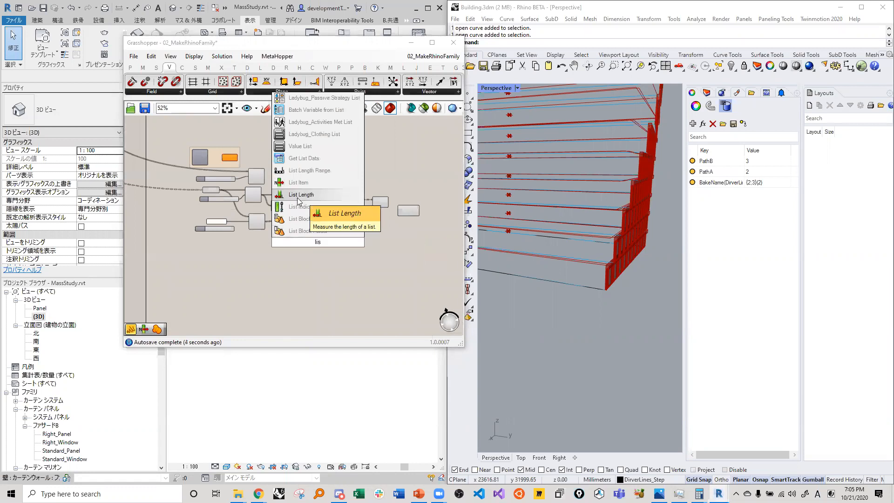
left_click(299, 182)
scroll(252, 238, "up", 4)
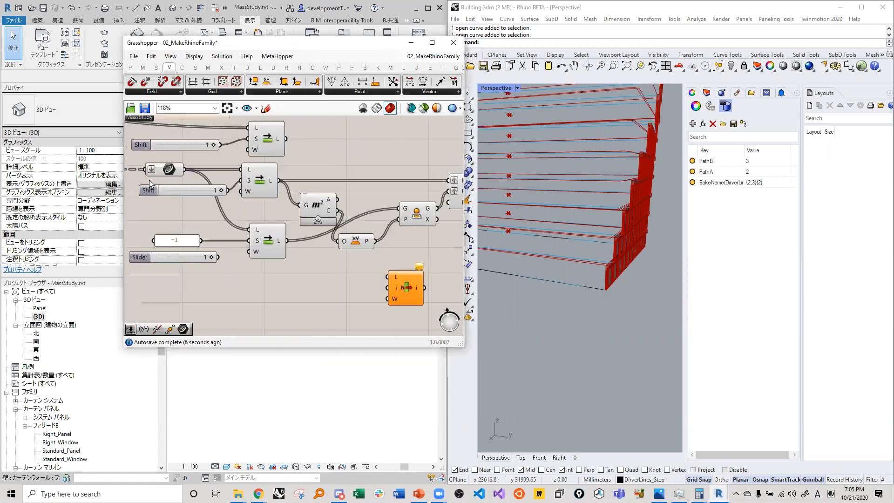
left_click_drag(388, 276, 185, 169)
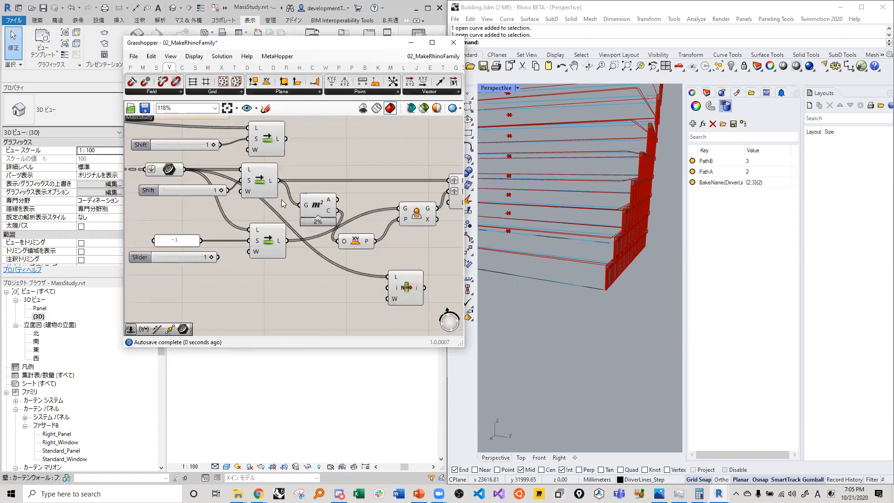
left_click(174, 168)
right_click_drag(508, 264, 572, 275)
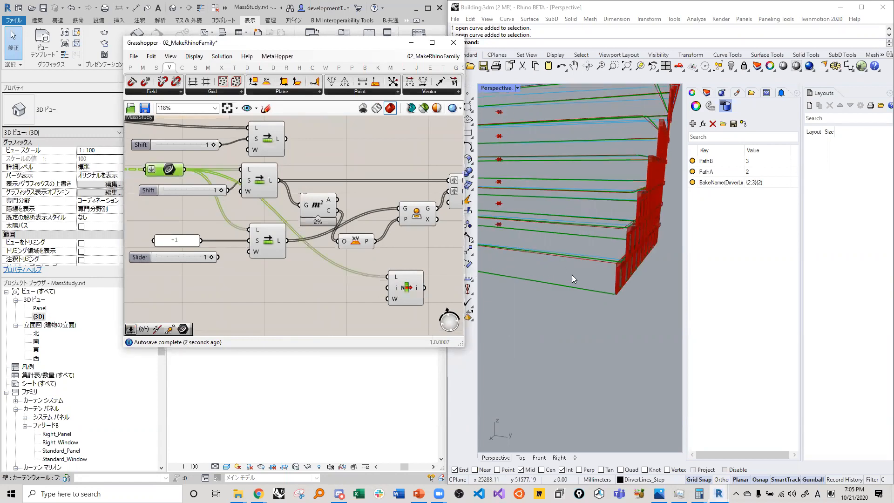
Connect the List Item's output to the new Merge's D1 and the Region Union's result to its D2.
right_click_drag(399, 289, 332, 286)
scroll(354, 241, "down", 3)
left_click_drag(354, 240, 421, 227)
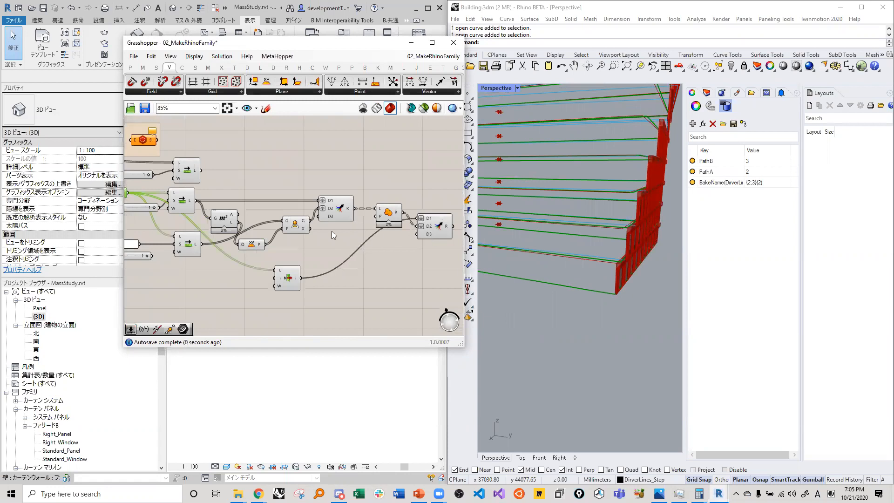
Add an Add Floor component after the second Merge and connect the merged curves to its B input.
right_click_drag(331, 231, 234, 230)
right_click(391, 226)
double_click(385, 217)
type("add")
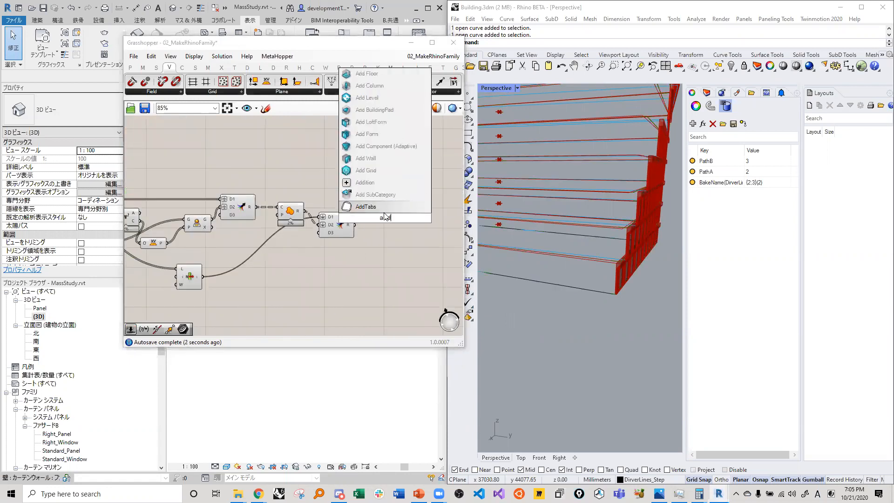
left_click(373, 135)
scroll(382, 210, "up", 3)
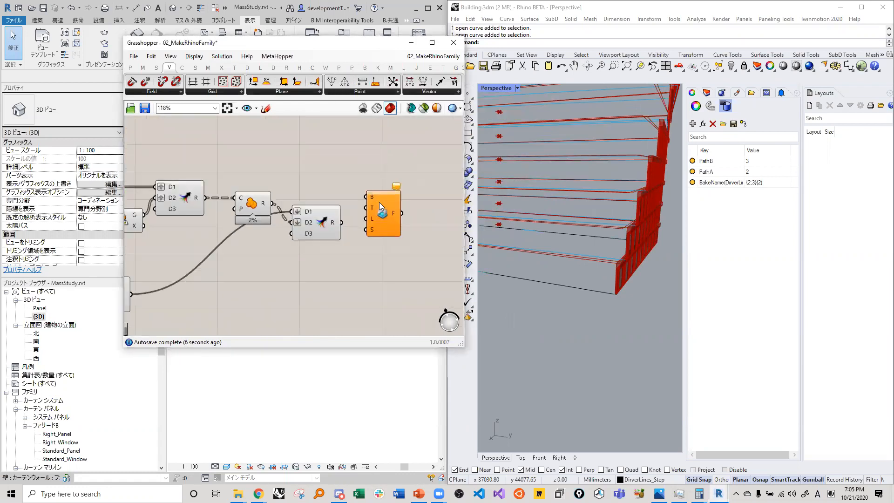
left_click_drag(342, 223, 378, 211)
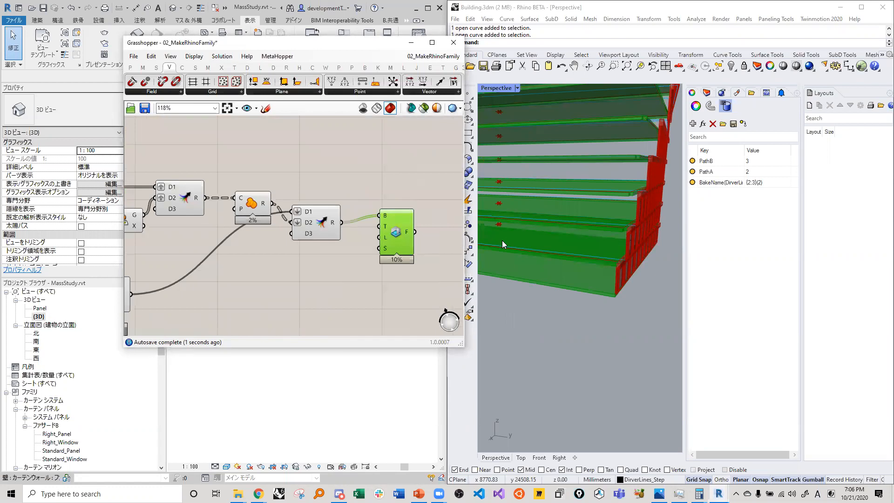
Find the Add Level component in the definition, inspect its Level output and compare it with the second Merge's result list.
mouse_move(388, 216)
scroll(433, 242, "down", 4)
scroll(319, 231, "up", 2)
right_click_drag(212, 217, 285, 283)
mouse_move(291, 212)
scroll(287, 209, "down", 6)
scroll(286, 268, "down", 3)
scroll(285, 245, "up", 3)
right_click_drag(285, 202, 284, 208)
scroll(285, 207, "up", 8)
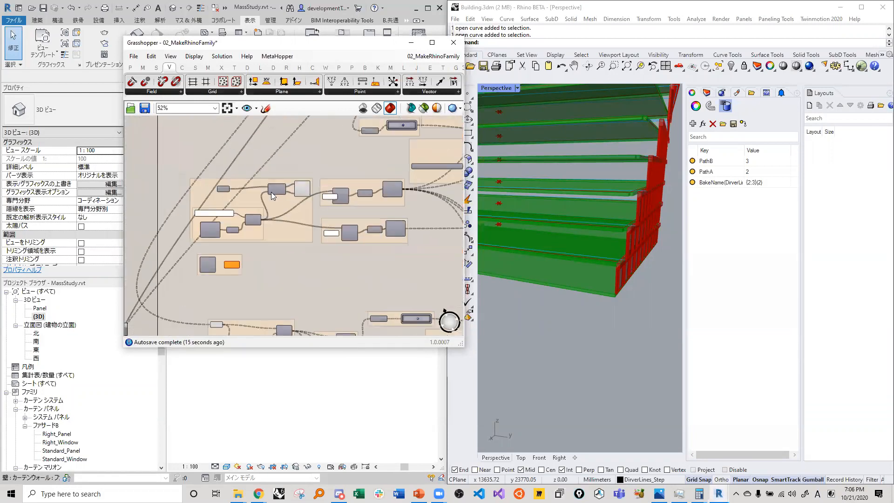
scroll(298, 196, "down", 9)
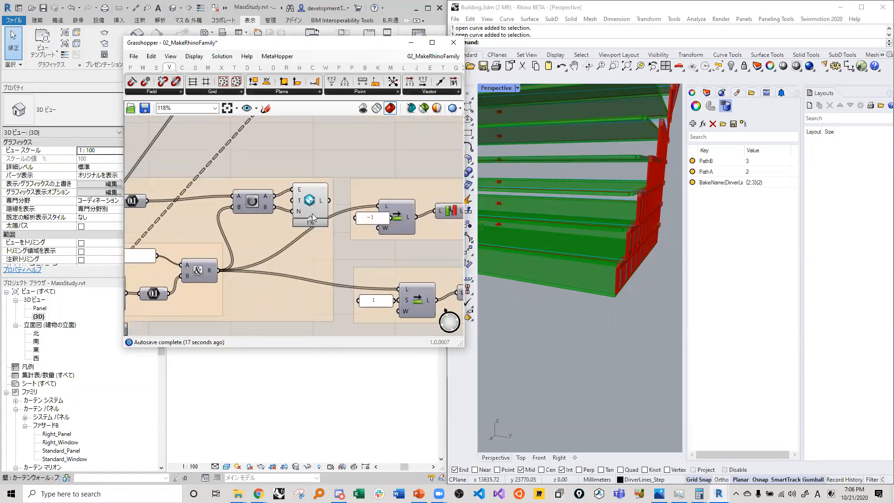
scroll(306, 157, "up", 4)
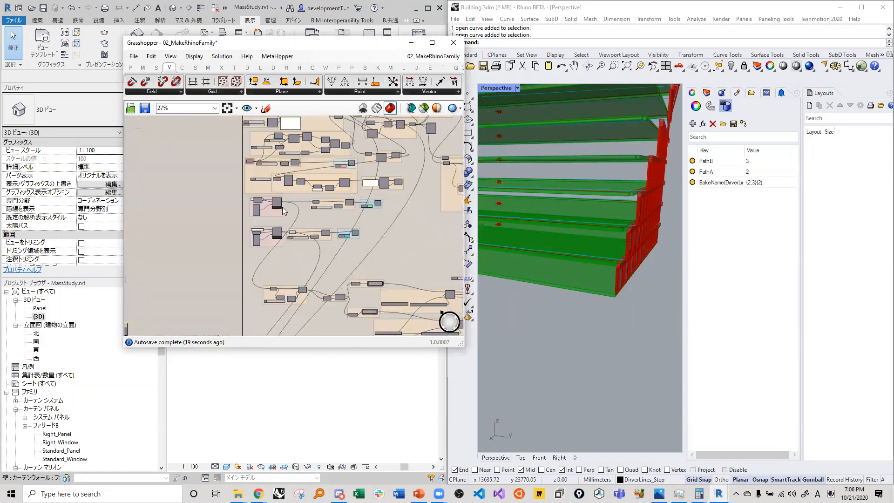
scroll(347, 290, "down", 3)
right_click_drag(313, 321, 305, 227)
scroll(328, 256, "up", 5)
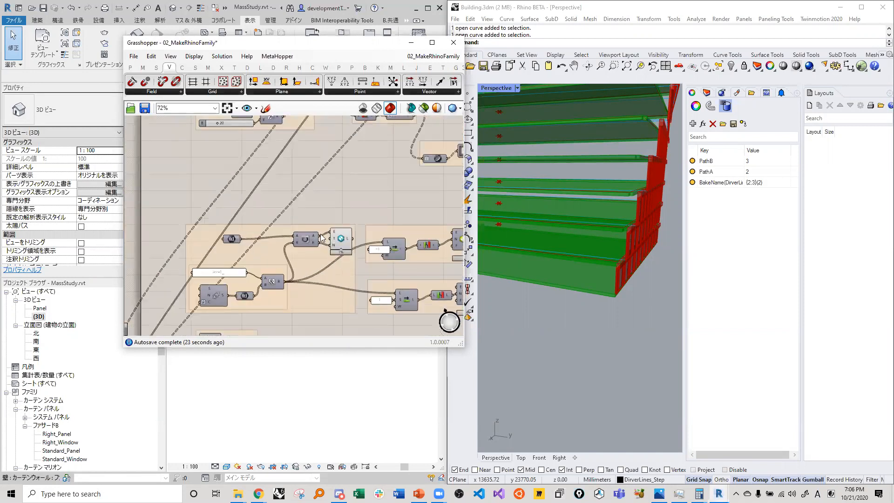
mouse_move(350, 241)
right_click_drag(383, 274, 339, 248)
left_click(339, 248)
scroll(340, 245, "up", 2)
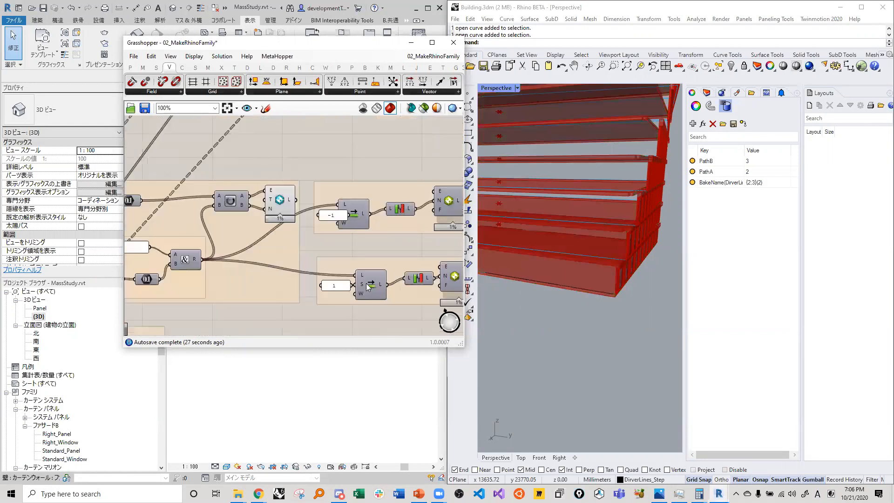
right_click_drag(355, 285, 296, 245)
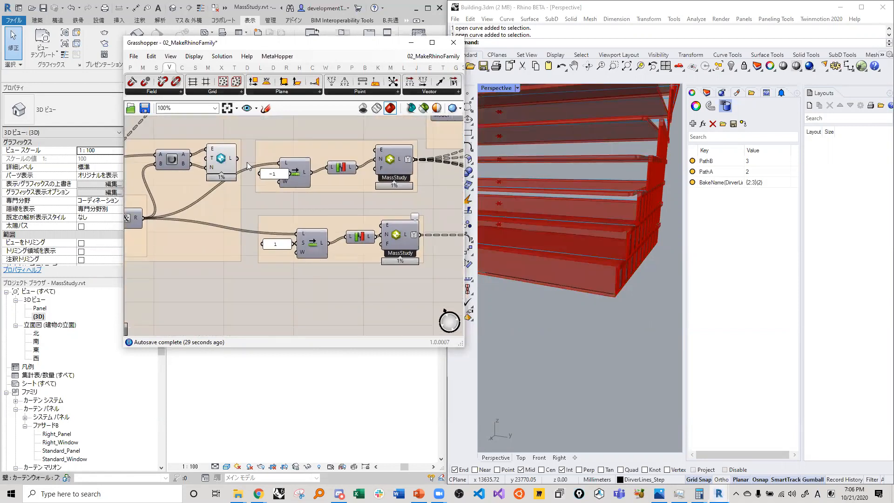
mouse_move(231, 162)
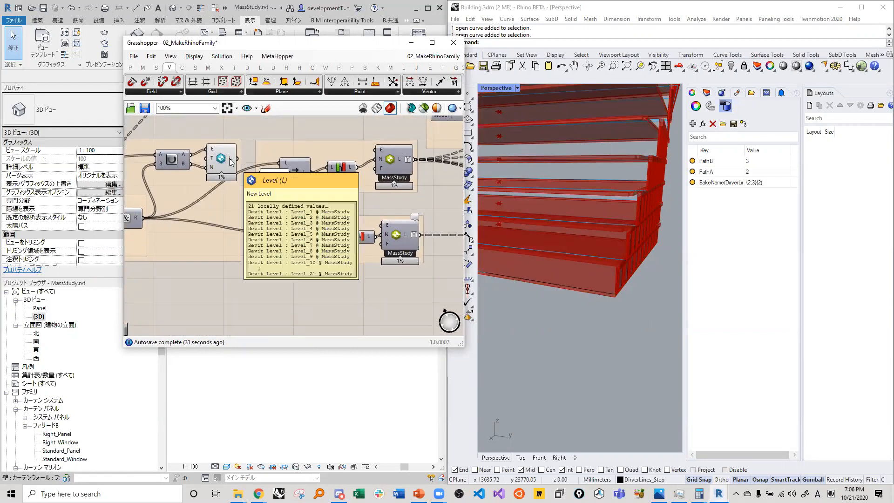
scroll(230, 161, "down", 5)
right_click_drag(291, 303, 298, 205)
scroll(300, 299, "up", 7)
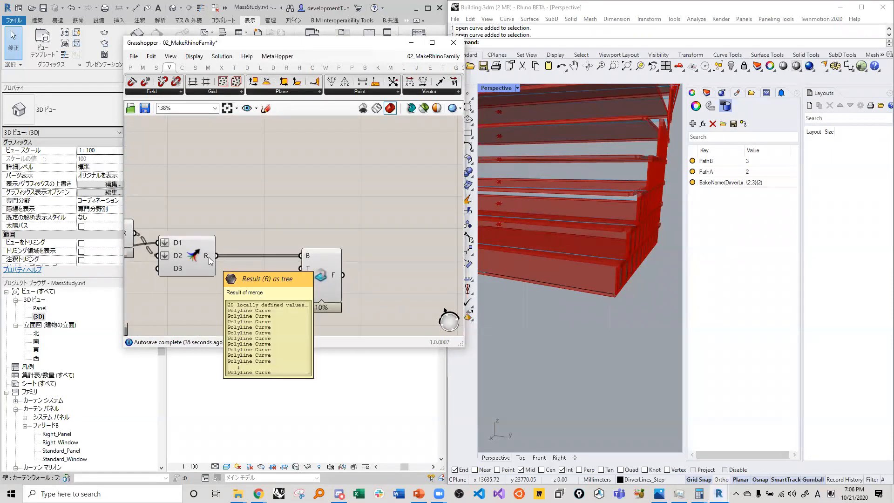
Duplicate the Shift List component together with its -1 panel and connect the Add Level output to the copy's L input.
scroll(212, 257, "down", 8)
scroll(232, 228, "up", 7)
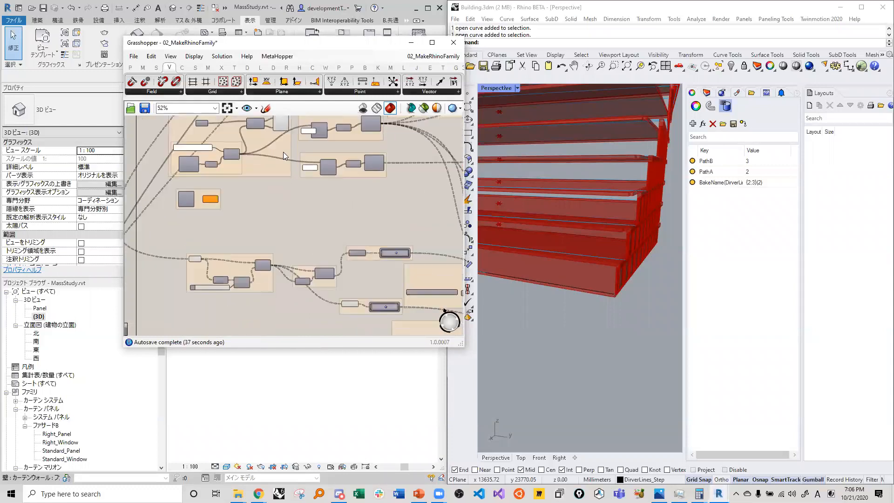
scroll(283, 143, "down", 6)
scroll(296, 276, "up", 5)
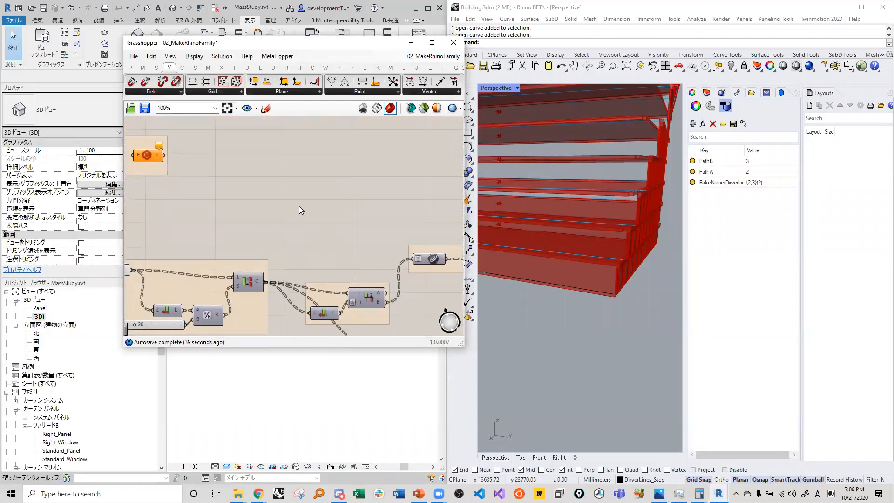
scroll(290, 181, "down", 6)
scroll(318, 176, "up", 8)
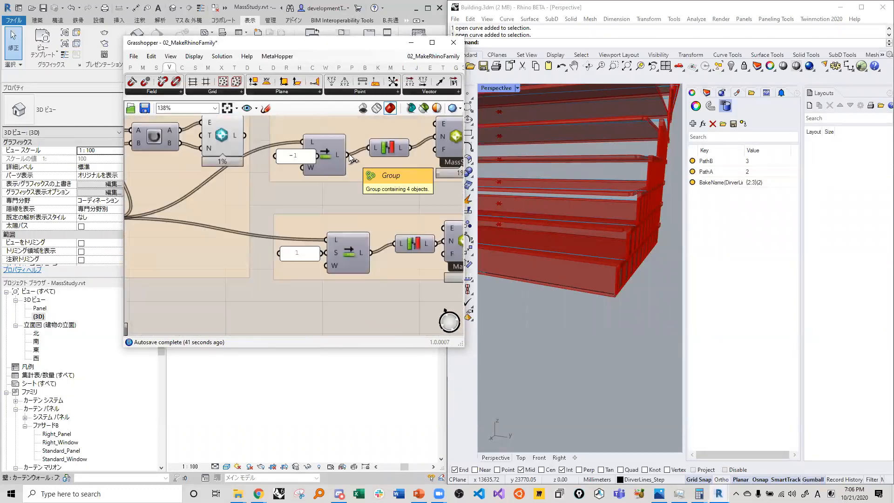
scroll(329, 155, "down", 7)
scroll(329, 145, "up", 6)
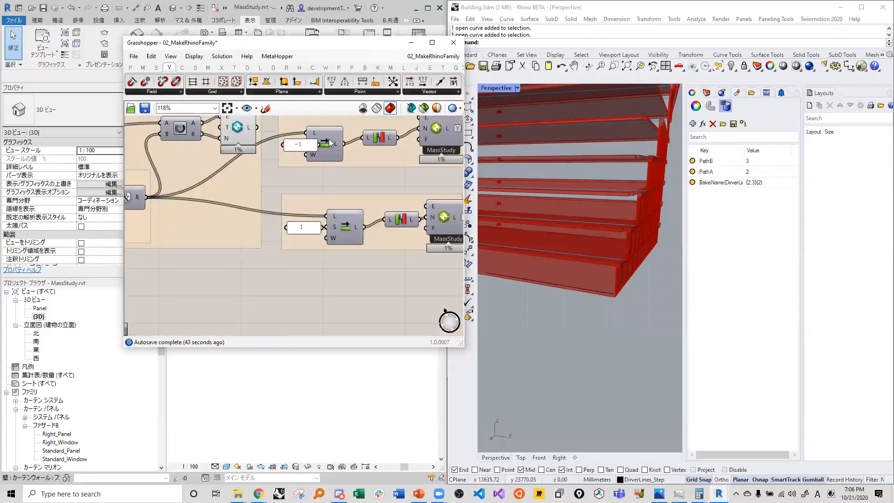
left_click(307, 147, "shift")
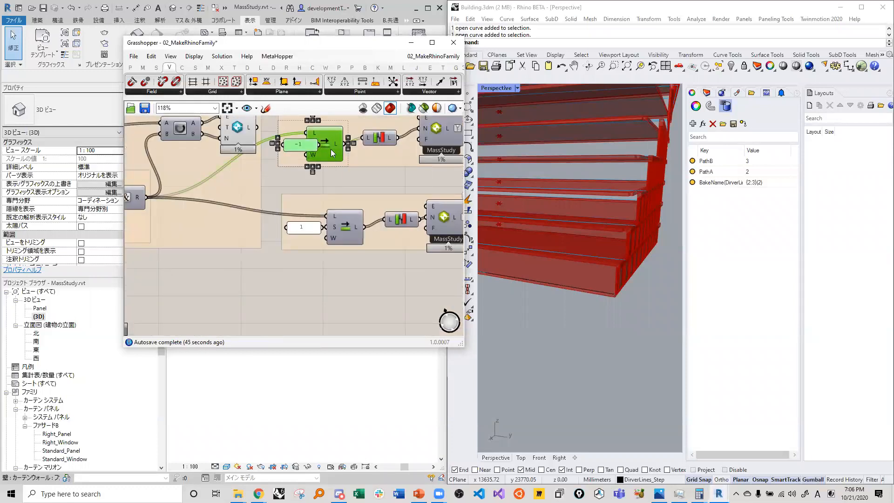
left_click_drag(330, 149, 343, 305, "alt")
left_click_drag(261, 128, 321, 282)
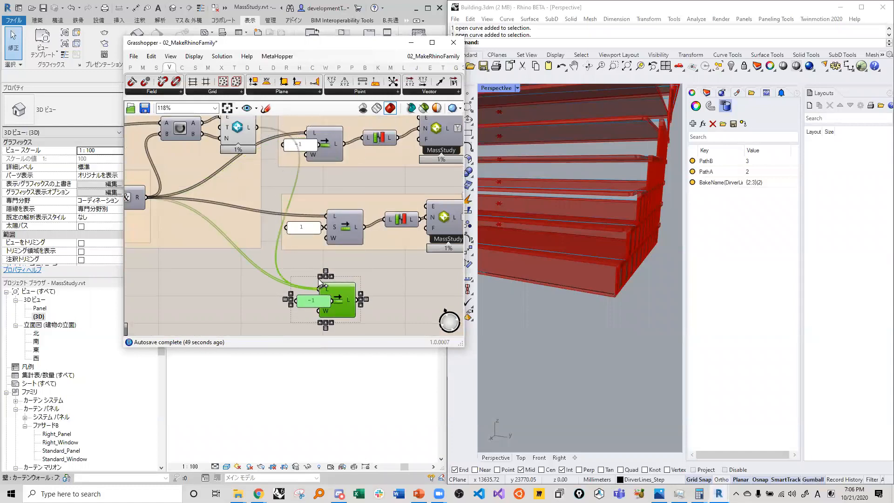
Move the copied Shift List and its panel beside the Add Floor component and connect its output to Add Floor's L input.
right_click_drag(275, 233, 217, 182)
scroll(292, 245, "down", 3)
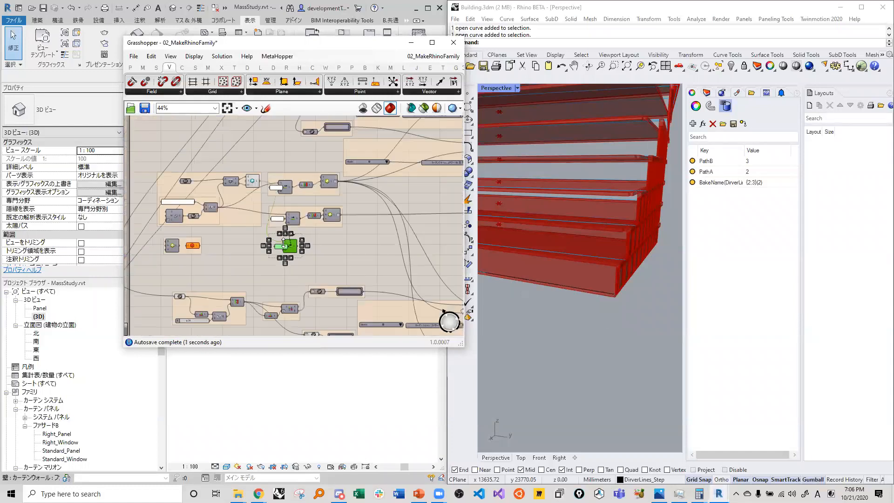
left_click_drag(286, 242, 281, 266)
scroll(283, 227, "down", 7)
scroll(289, 264, "up", 8)
scroll(281, 267, "up", 4)
left_click(240, 320)
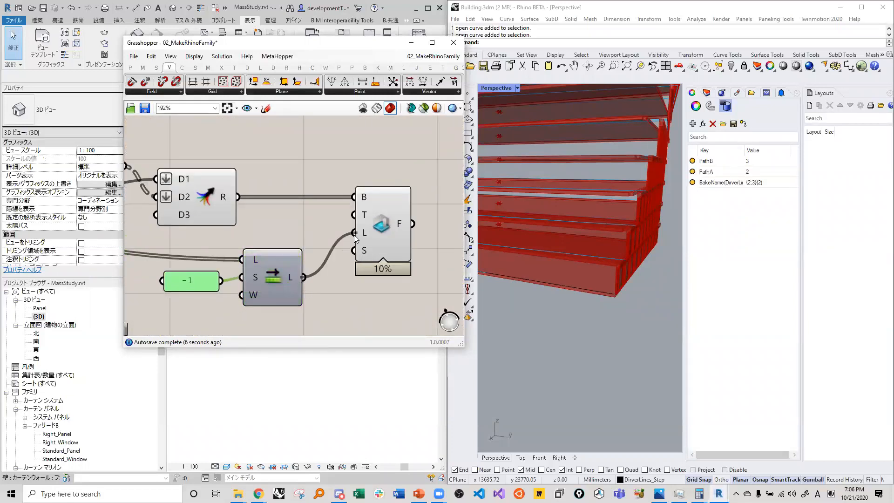
left_click_drag(355, 239, 354, 232)
Examine the tower's floor edges in Rhino and compare them with the facade in Revit's 3D view.
middle_click(628, 279)
left_click(611, 350)
scroll(626, 326, "down", 9)
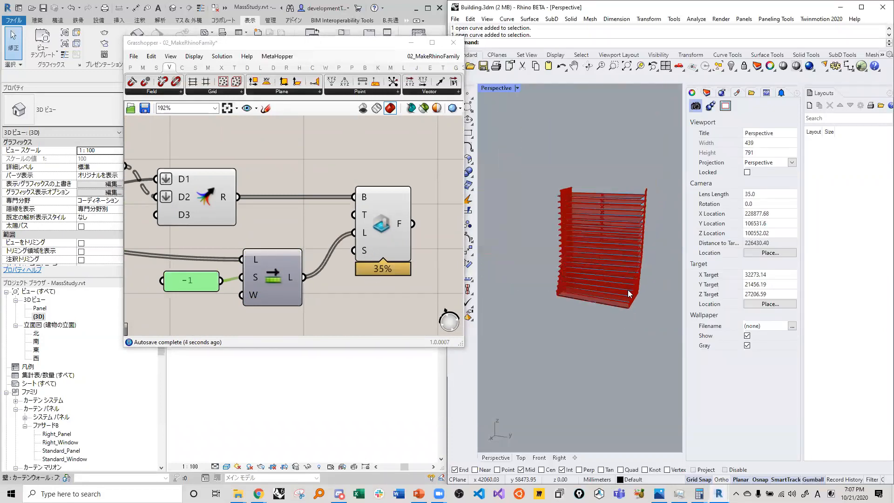
scroll(523, 252, "up", 8)
left_click(410, 140)
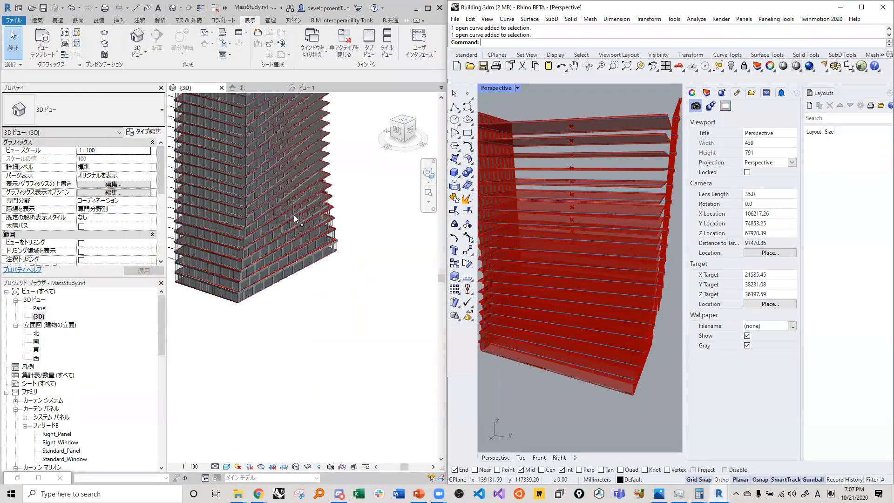
scroll(225, 217, "up", 8)
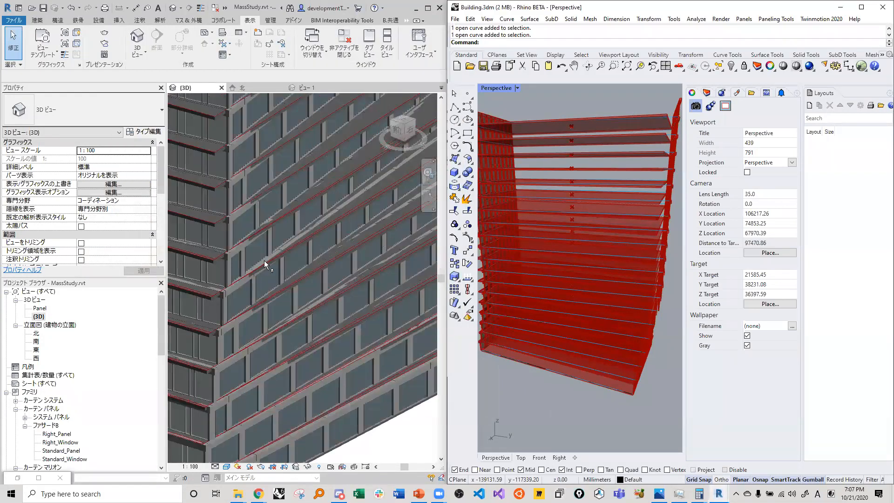
scroll(309, 133, "down", 6)
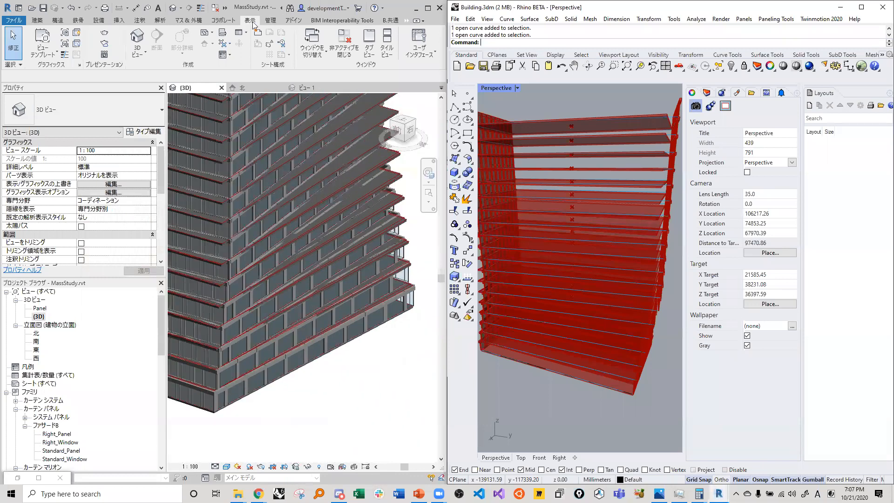
Turn off the Grasshopper preview in Revit and view the tower's corner from a low angle.
left_click(406, 21)
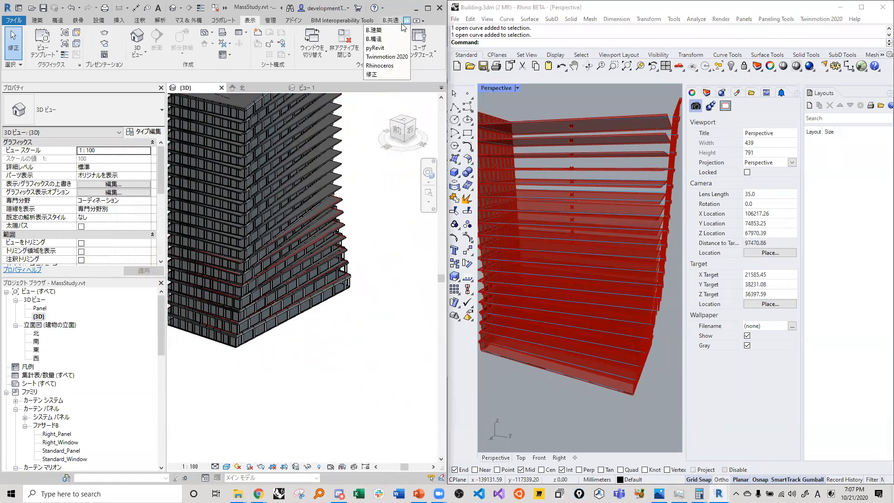
left_click(379, 65)
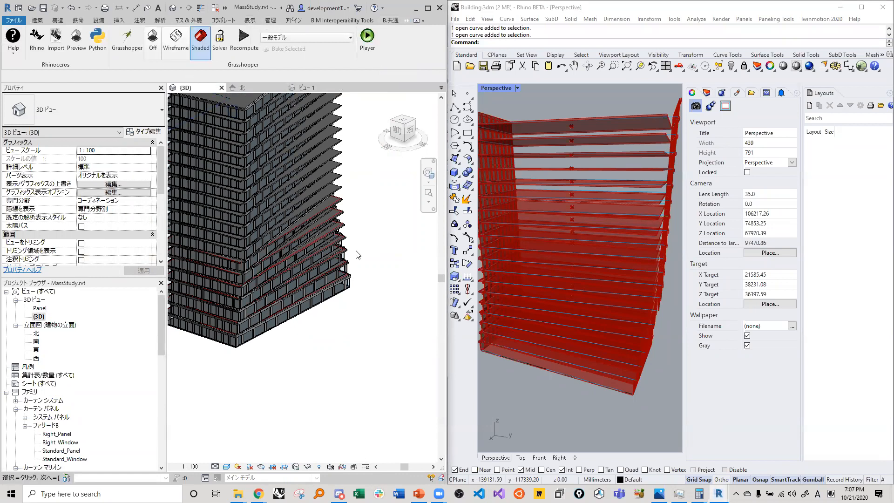
scroll(343, 127, "up", 3)
middle_click_drag(370, 280, 336, 307, "shift")
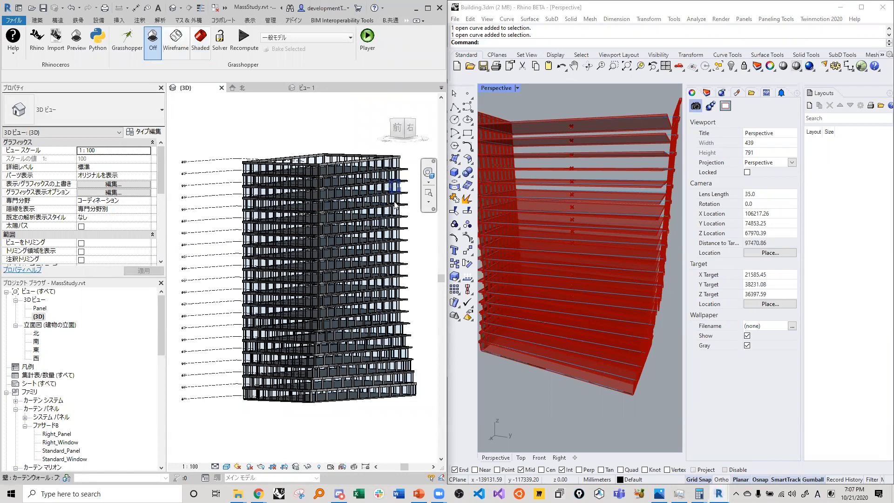
Select a floor slab near the tower's top in Revit and check its base level and offset.
scroll(398, 243, "up", 5)
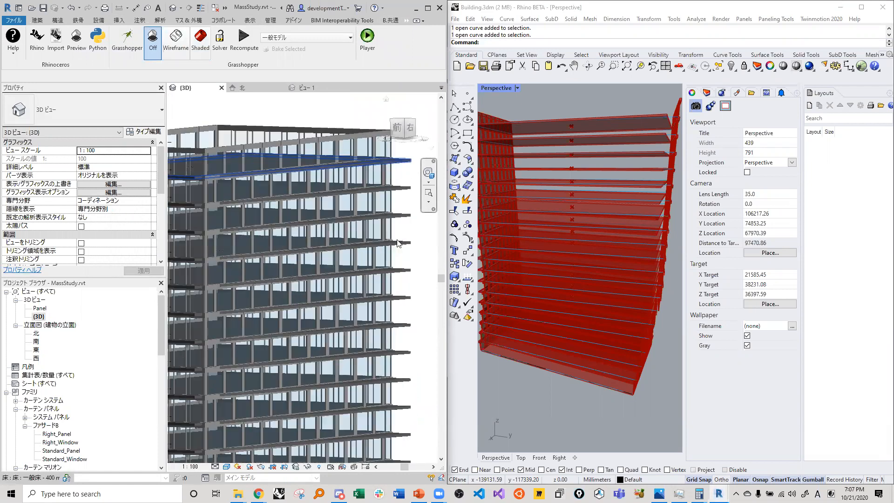
scroll(398, 243, "up", 3)
left_click(392, 170)
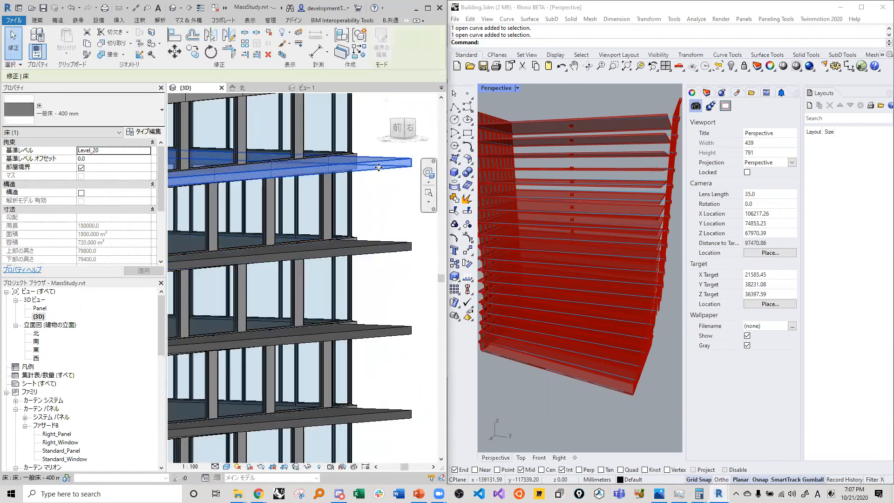
left_click(368, 205)
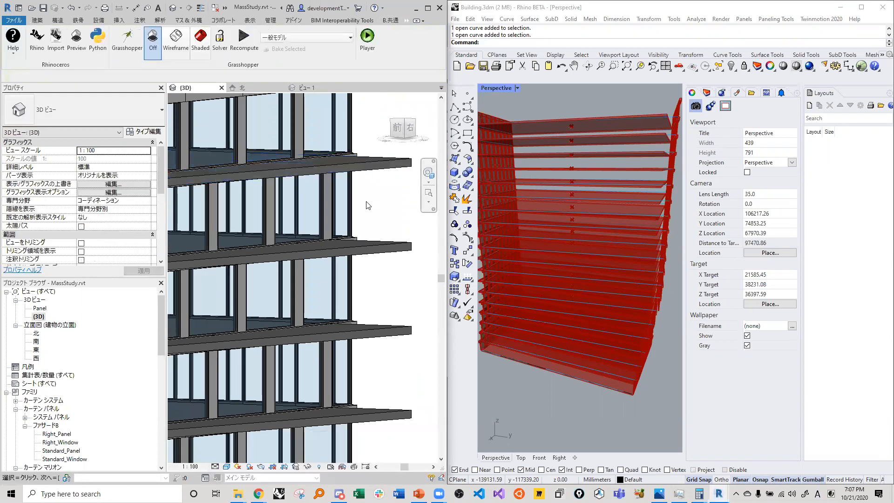
left_click(373, 159)
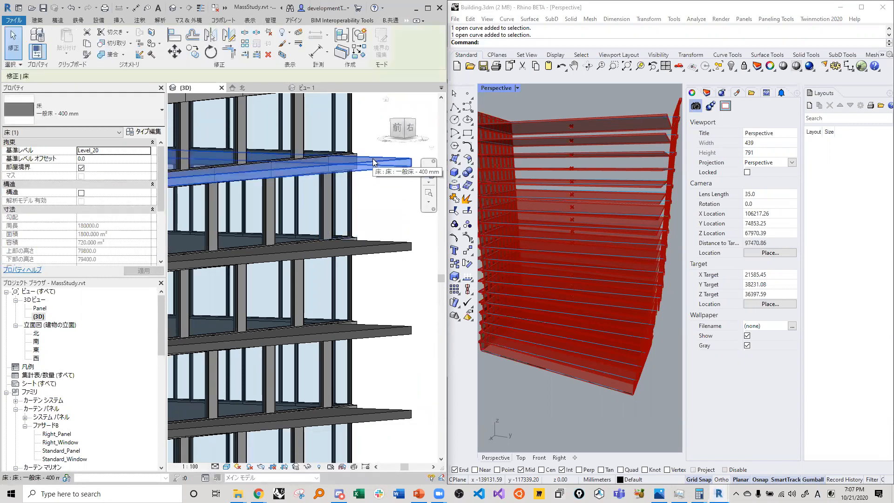
Select a floor slab in the tower's lower part, check its base level, and examine the slabs at the base.
scroll(373, 163, "down", 5)
scroll(378, 333, "down", 2)
scroll(293, 340, "up", 6)
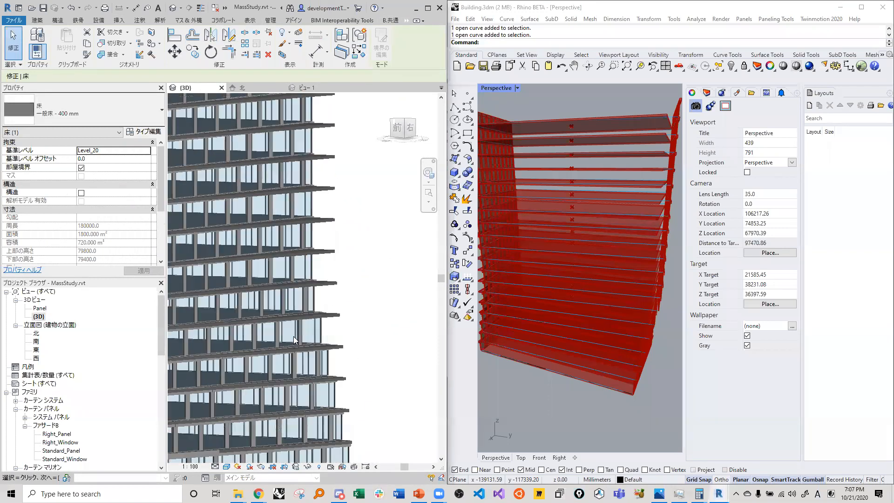
scroll(294, 336, "up", 4)
key("Escape")
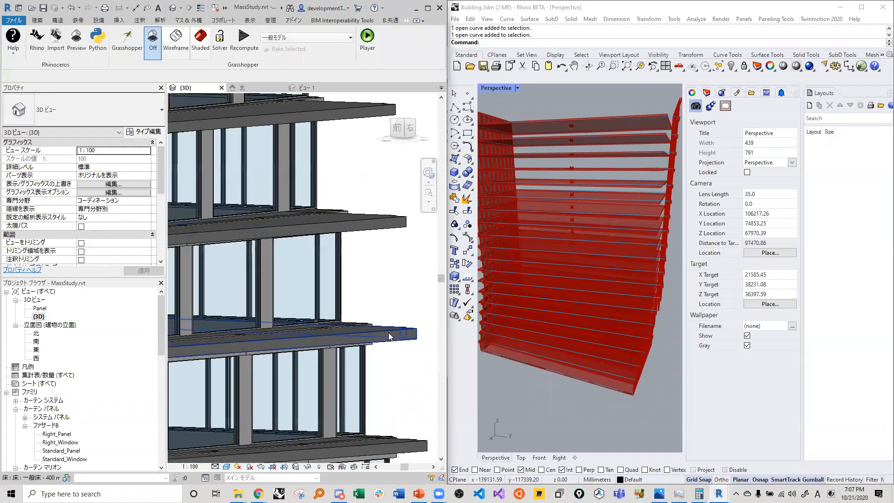
left_click(388, 334)
scroll(306, 279, "down", 5)
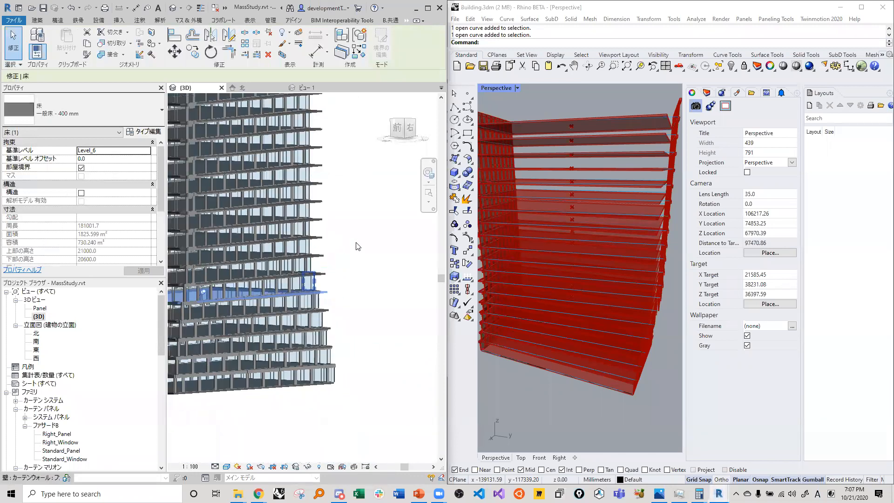
key("Escape")
scroll(326, 382, "up", 6)
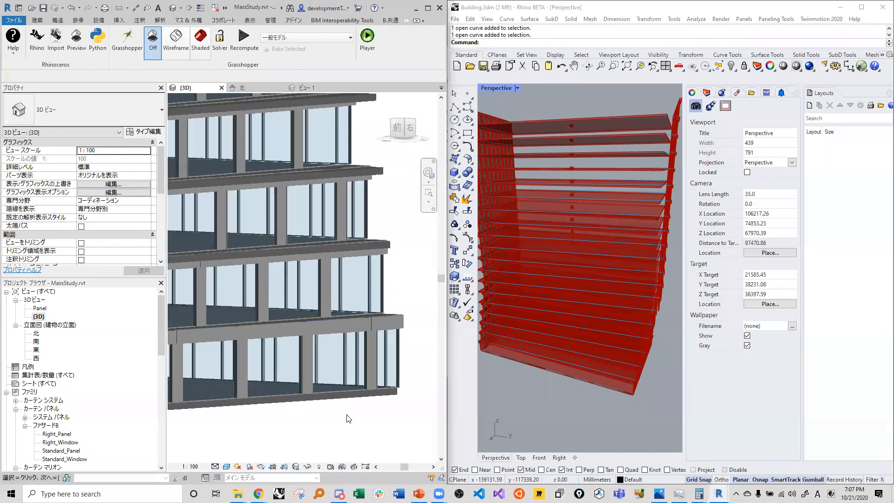
Examine the section curves and panel preview in Rhino from the tower's base to its top.
scroll(642, 329, "down", 3)
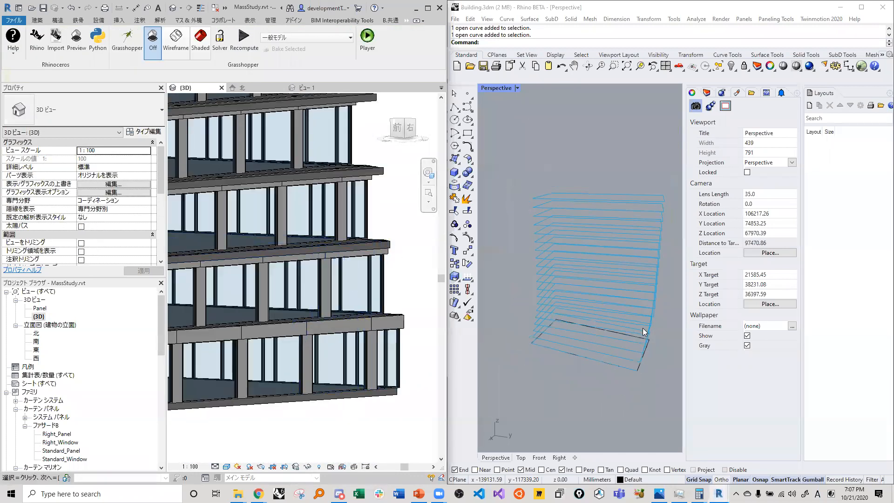
scroll(586, 327, "up", 2)
left_click(552, 390)
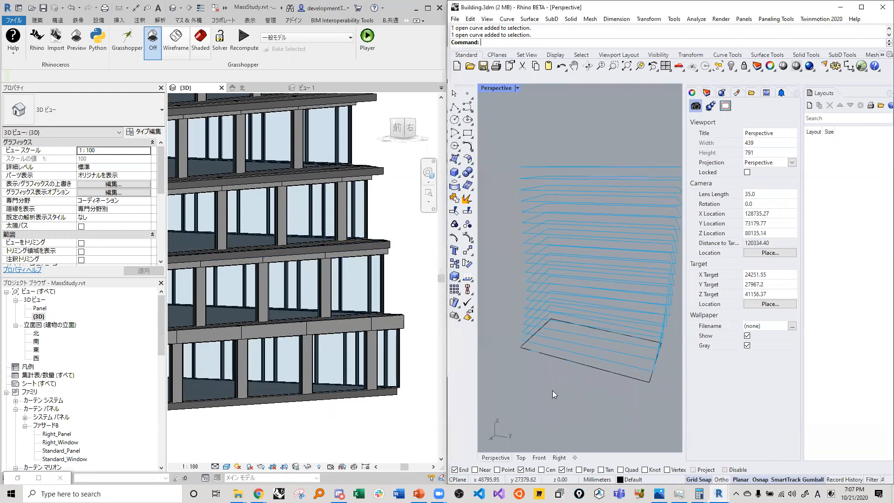
right_click_drag(552, 376, 561, 217)
scroll(606, 259, "up", 8)
scroll(342, 283, "down", 3)
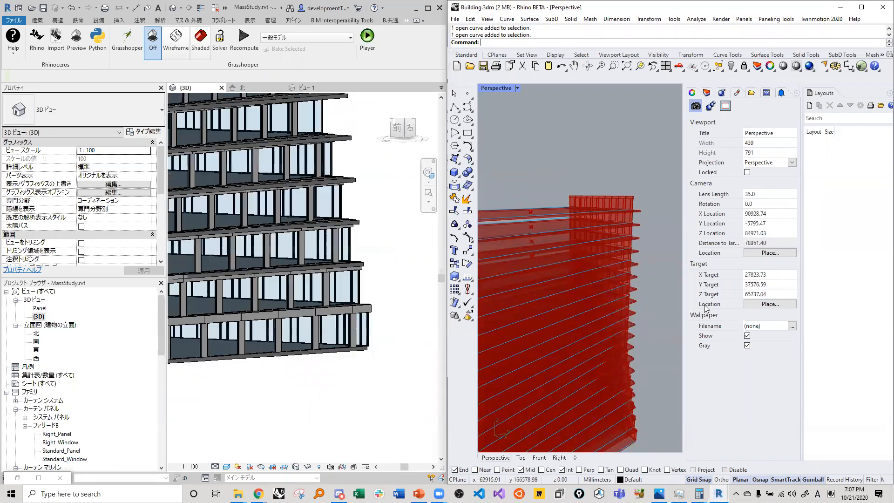
scroll(662, 259, "down", 6)
scroll(650, 399, "up", 14)
right_click_drag(647, 399, 621, 248)
left_click(327, 381)
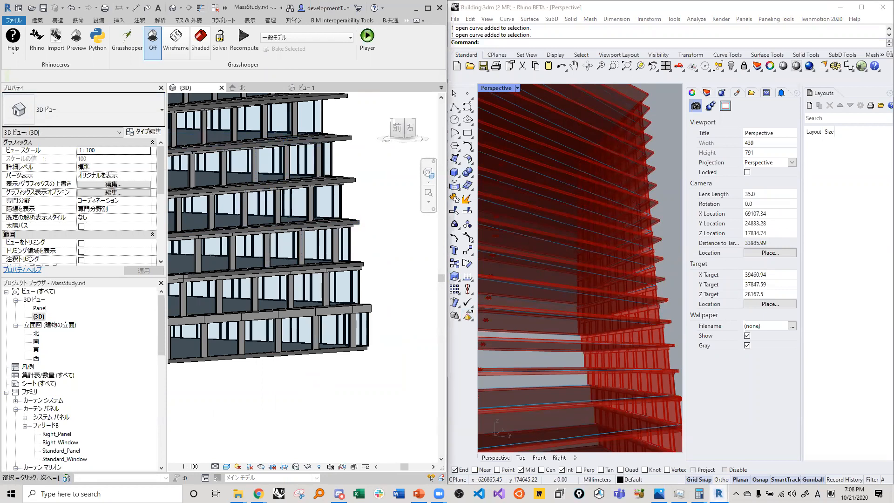
Bring back the Grasshopper definition and disconnect the copied Shift List from Add Floor's L input.
mouse_move(719, 494)
left_click(705, 463)
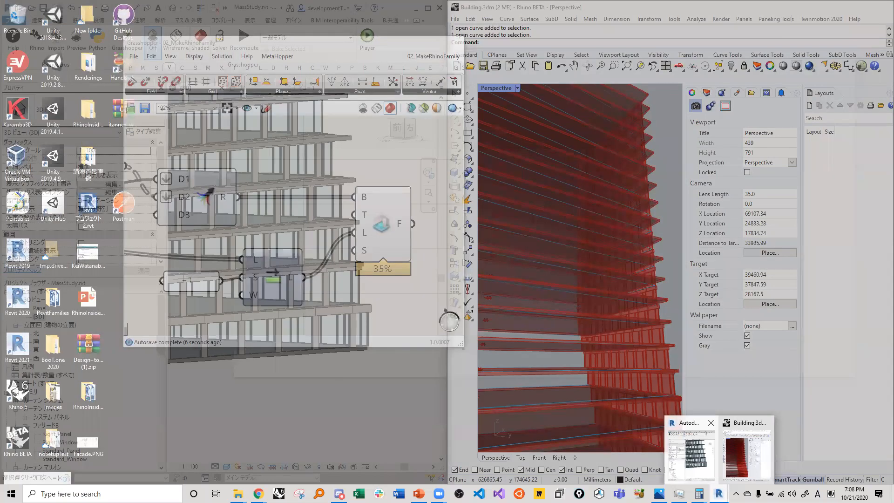
mouse_move(709, 461)
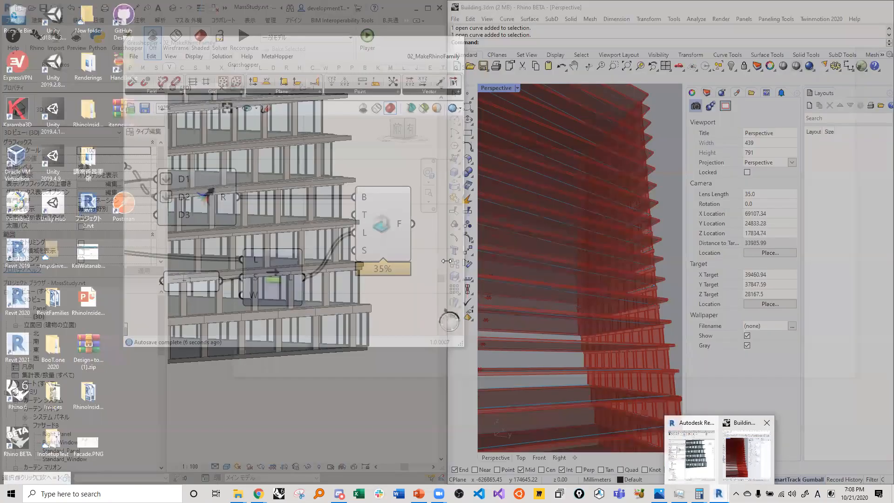
left_click(692, 454)
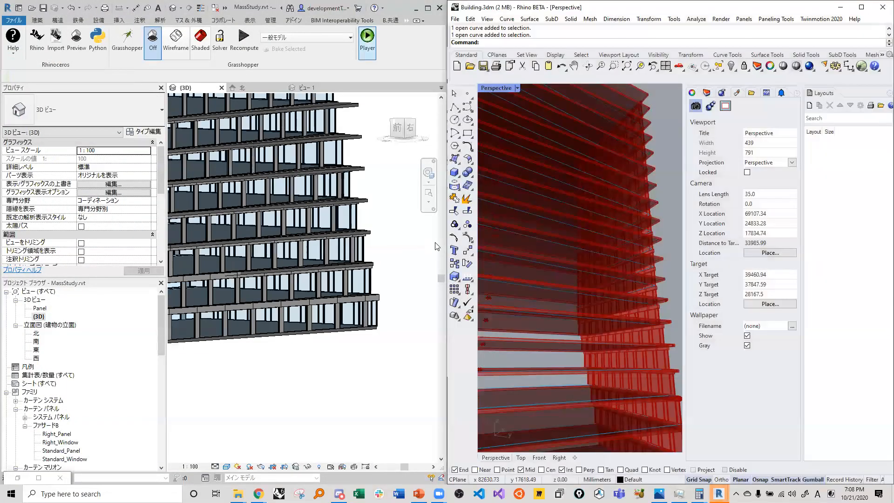
left_click(127, 40)
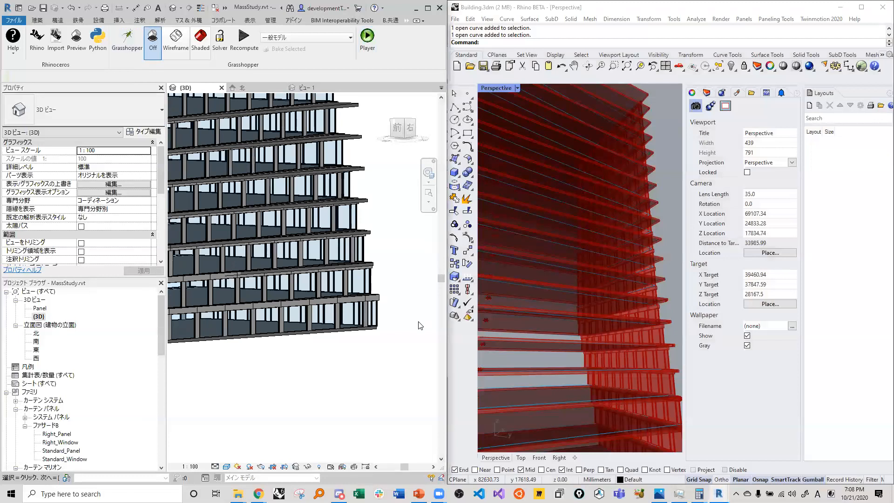
scroll(379, 269, "down", 2)
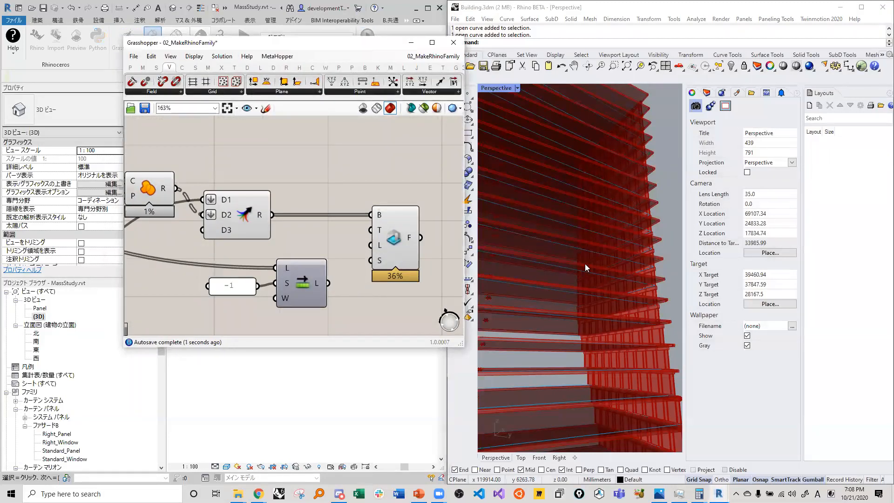
Select the Merge feeding Add Floor and examine its curves against the tower's floor edges in Rhino.
scroll(618, 251, "down", 5)
left_click(270, 215)
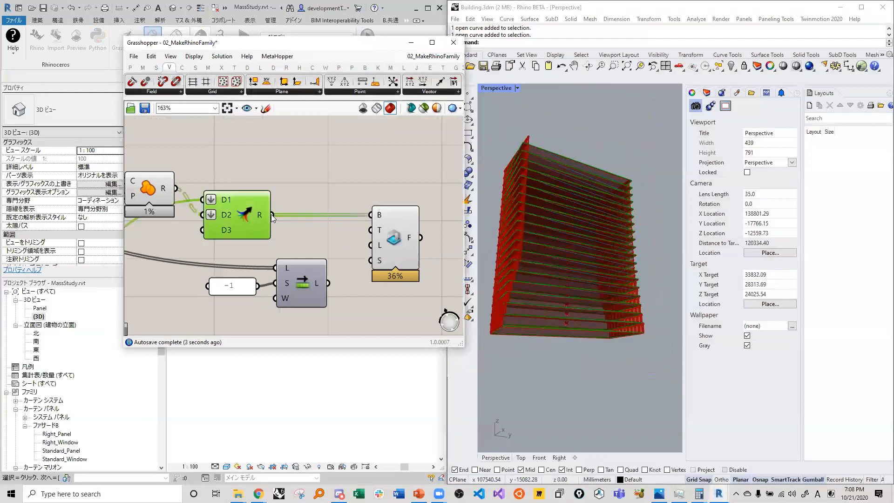
right_click_drag(616, 171, 633, 183)
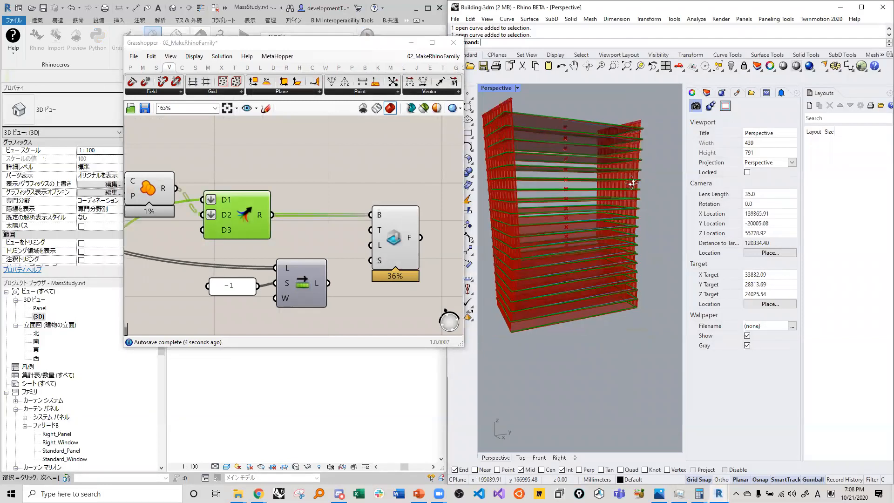
scroll(624, 230, "up", 10)
right_click_drag(614, 214, 645, 276)
scroll(645, 274, "down", 12)
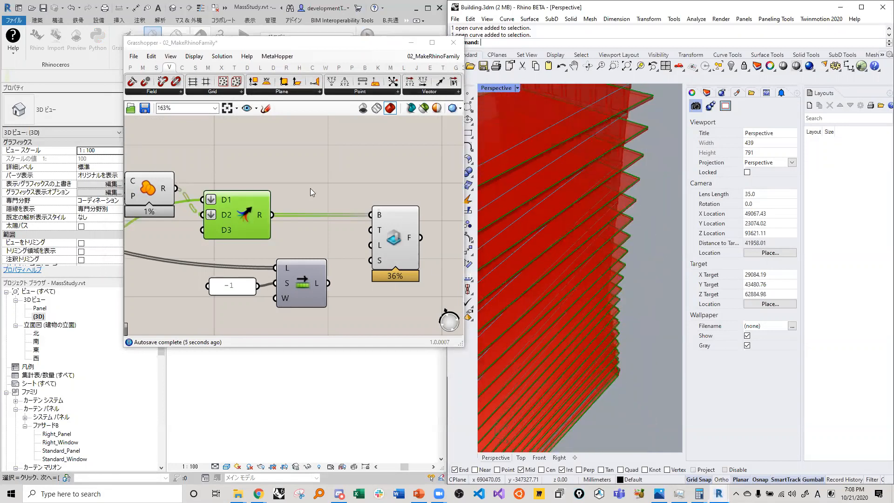
Trace the Project and Shift List components feeding the floor-curve Merge, and examine their curves on the tower in Rhino.
scroll(259, 232, "down", 4)
right_click_drag(259, 231, 312, 222)
right_click_drag(188, 239, 268, 251)
right_click_drag(173, 279, 255, 292)
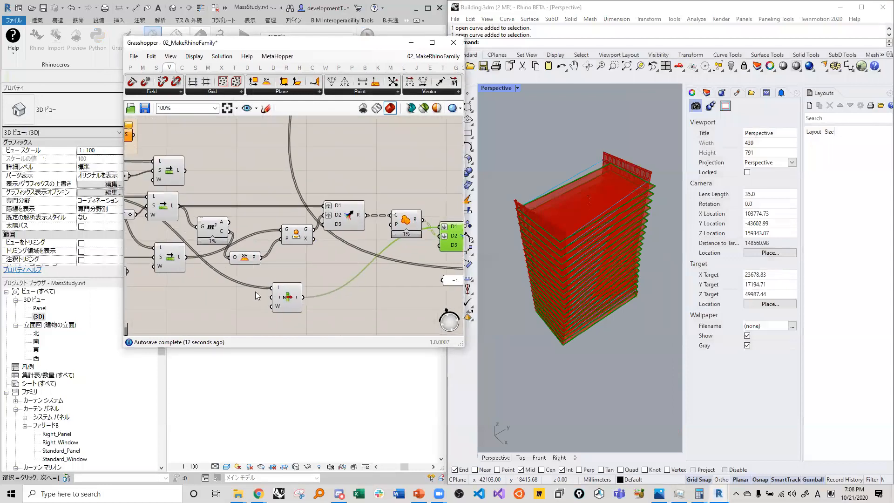
left_click(244, 257)
left_click(301, 242)
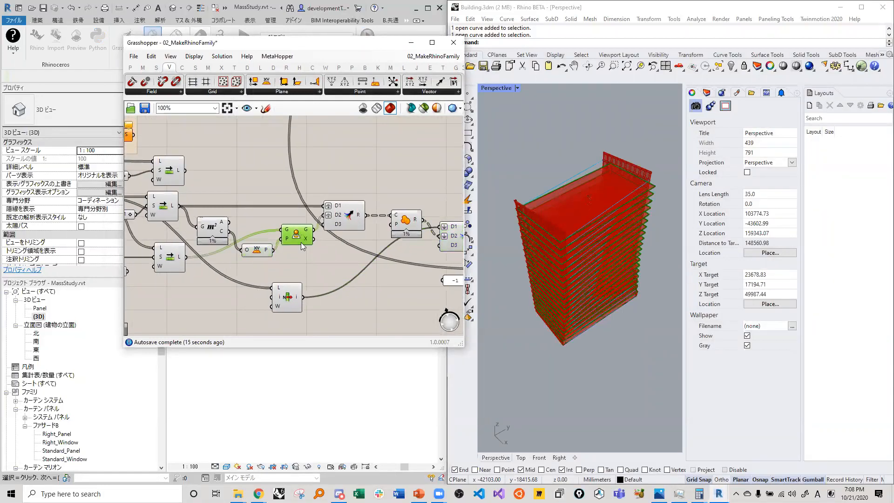
left_click(178, 261)
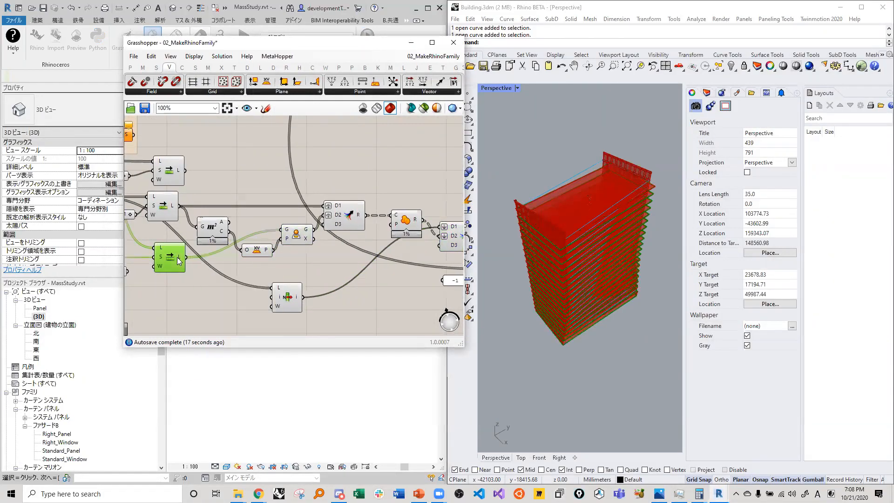
scroll(648, 194, "up", 3)
right_click_drag(640, 241, 638, 162)
right_click_drag(553, 238, 644, 239)
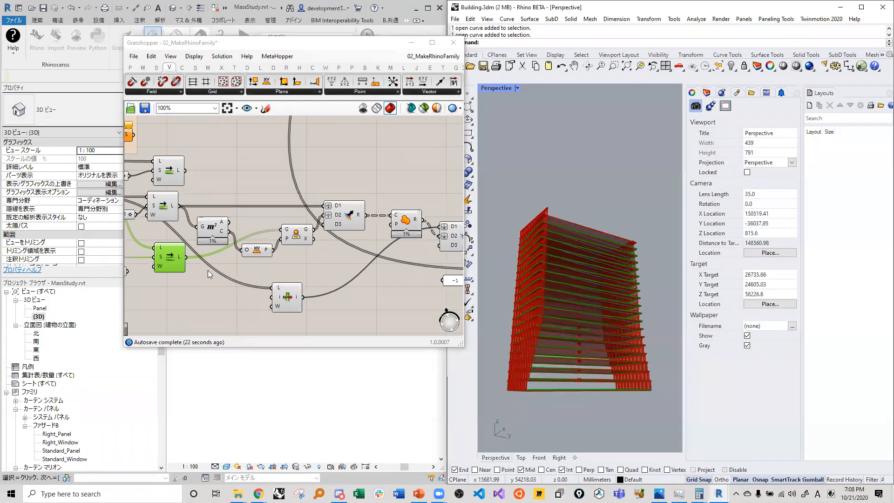
Clear the component selection and examine the tower preview in Rhino alongside the mass-generating components.
scroll(298, 255, "down", 5)
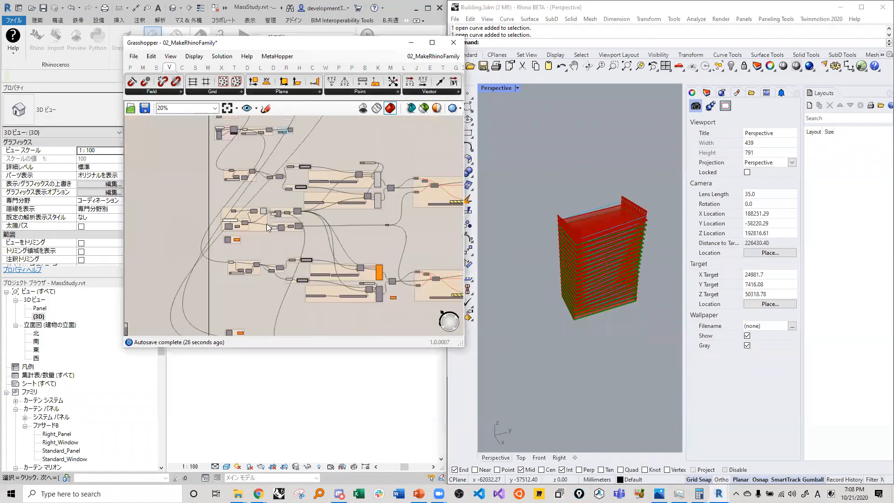
scroll(261, 203, "up", 4)
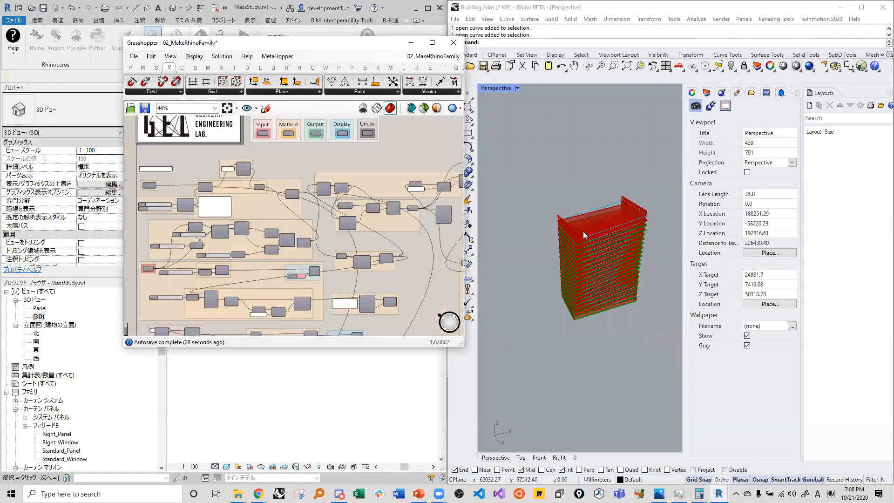
scroll(268, 201, "up", 1)
right_click_drag(225, 200, 268, 177)
scroll(573, 232, "up", 4)
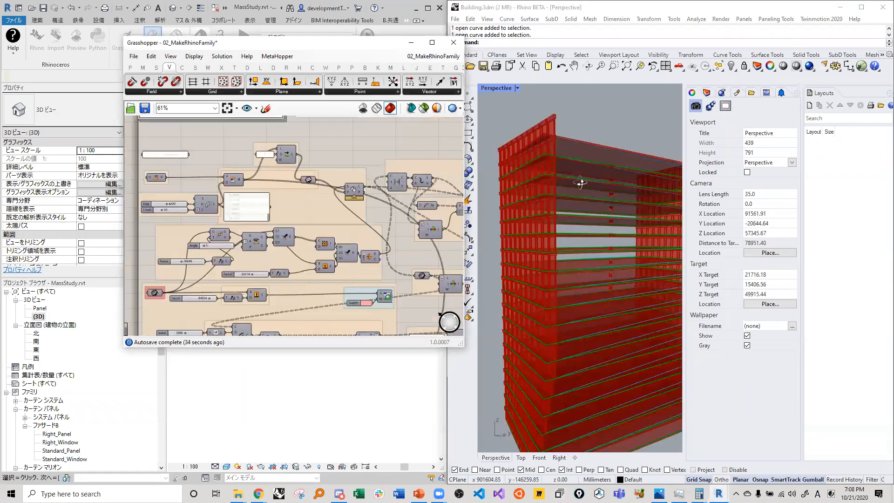
scroll(635, 250, "down", 4)
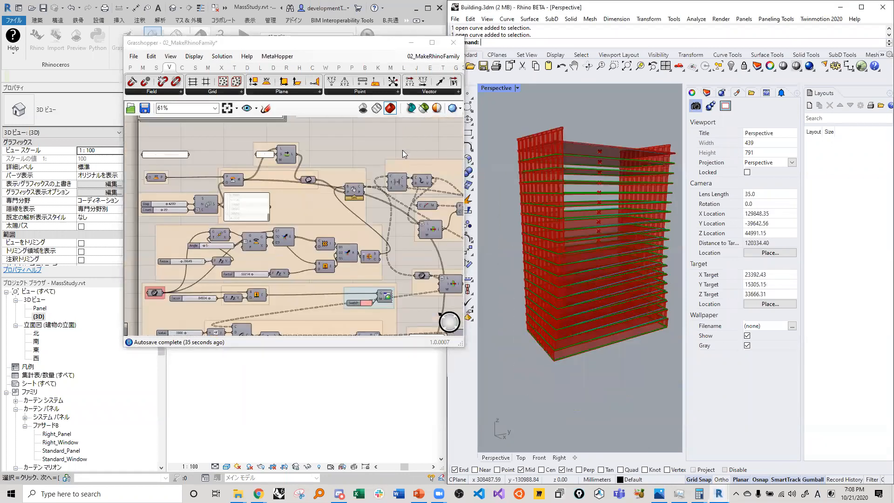
left_click(275, 159)
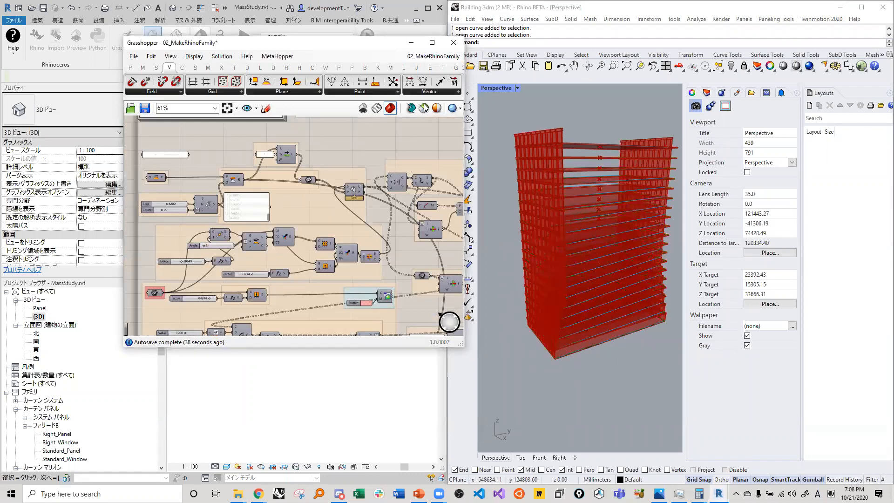
scroll(446, 166, "down", 3)
left_click(433, 56)
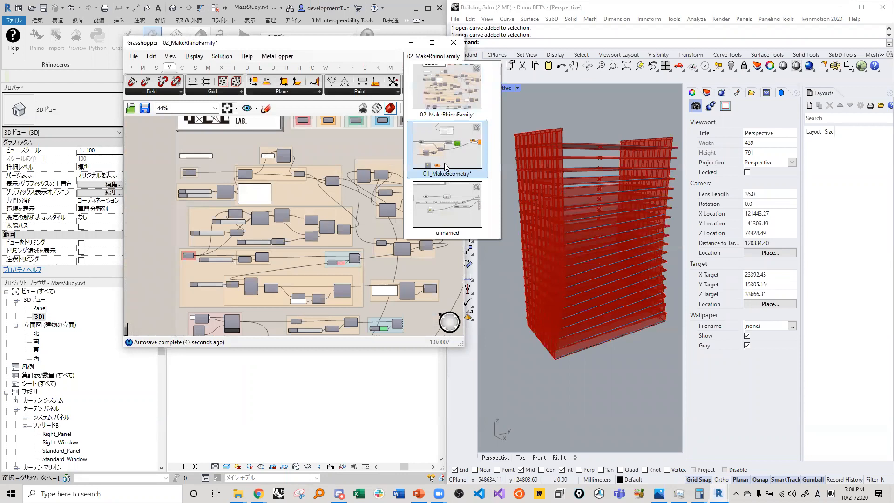
left_click(356, 151)
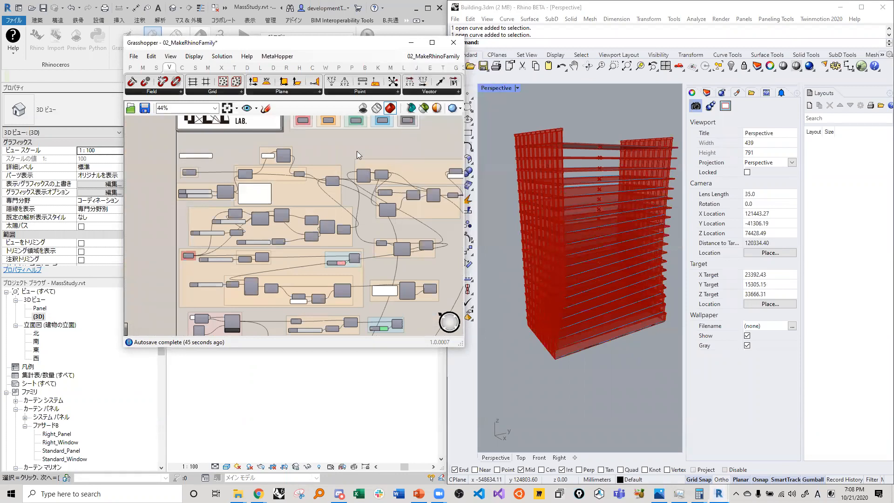
scroll(252, 228, "up", 5)
right_click_drag(183, 245, 231, 220)
scroll(242, 215, "up", 7)
scroll(237, 215, "down", 6)
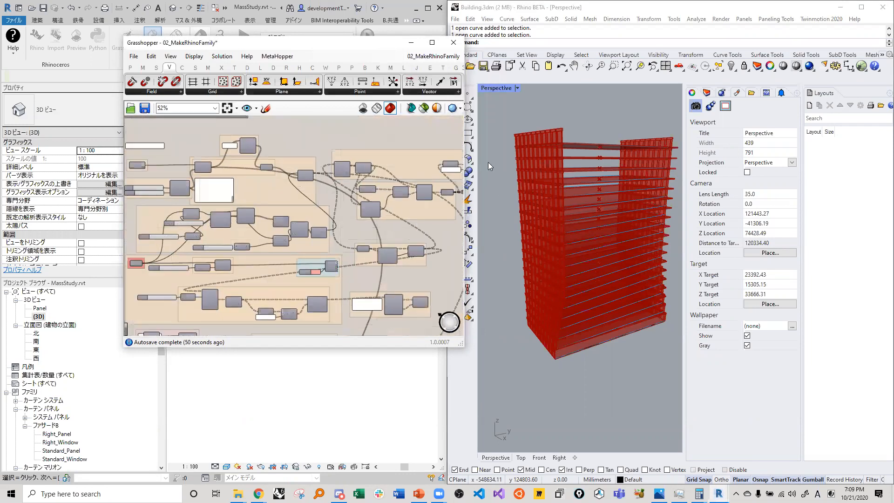
scroll(554, 153, "up", 5)
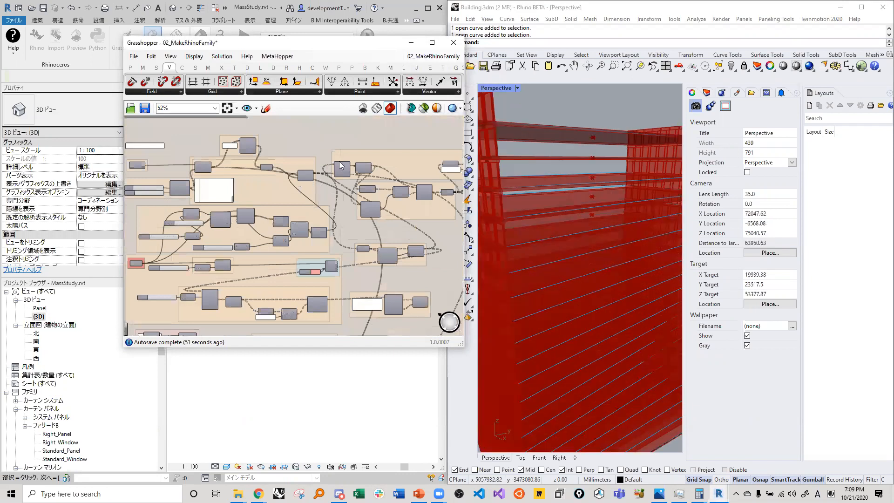
Set the Angle slider feeding the mass's Rotate component to 11.
right_click_drag(342, 166, 268, 132)
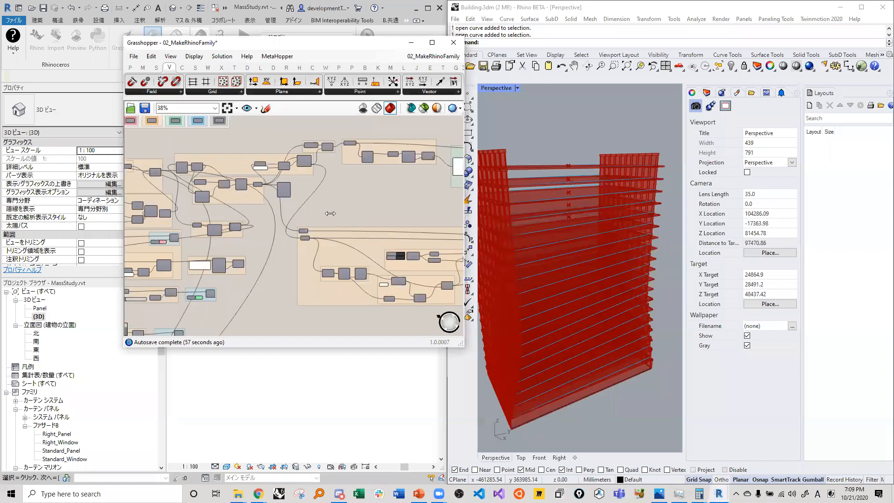
right_click_drag(345, 199, 261, 189)
scroll(268, 237, "down", 1)
scroll(269, 238, "up", 3)
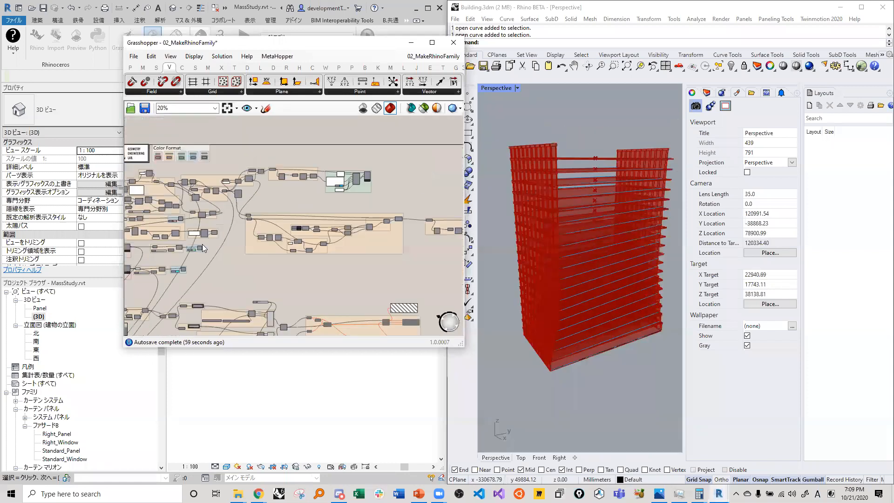
scroll(238, 234, "up", 5)
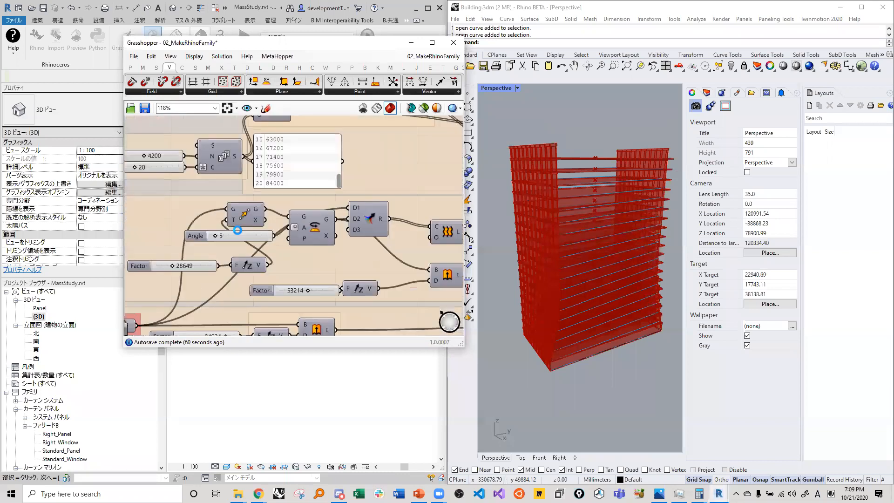
left_click_drag(239, 233, 225, 229)
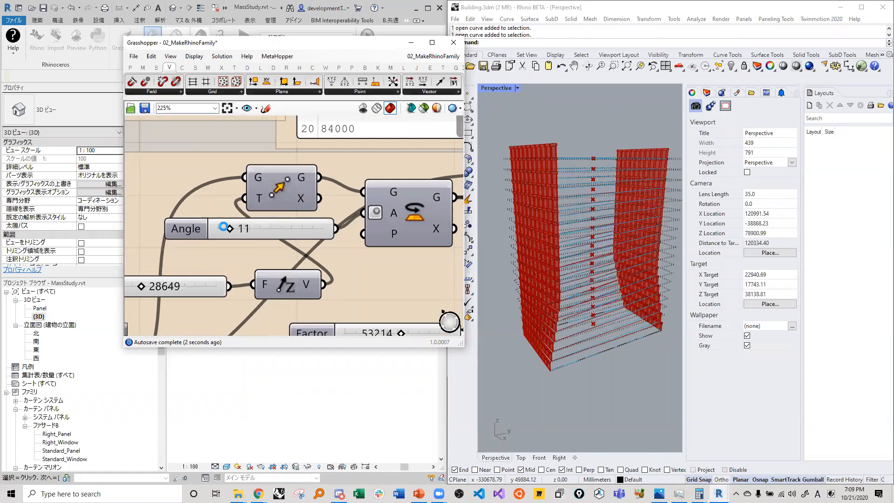
Look through the Grasshopper definition for the facade groups driven by the mass.
scroll(224, 229, "down", 8)
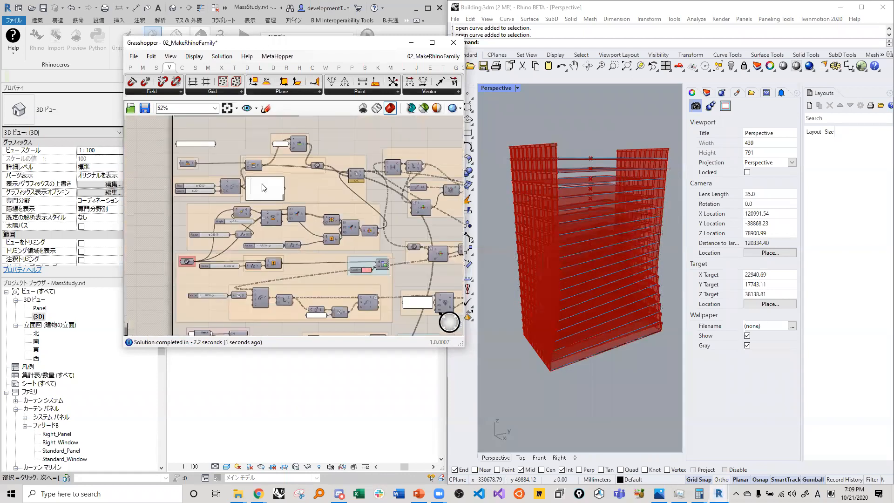
scroll(236, 186, "down", 3)
right_click_drag(454, 171, 350, 180)
scroll(349, 179, "up", 5)
scroll(349, 179, "down", 4)
scroll(350, 181, "down", 2)
scroll(433, 217, "up", 6)
scroll(427, 176, "down", 3)
scroll(429, 179, "down", 6)
scroll(261, 208, "up", 2)
scroll(347, 193, "up", 2)
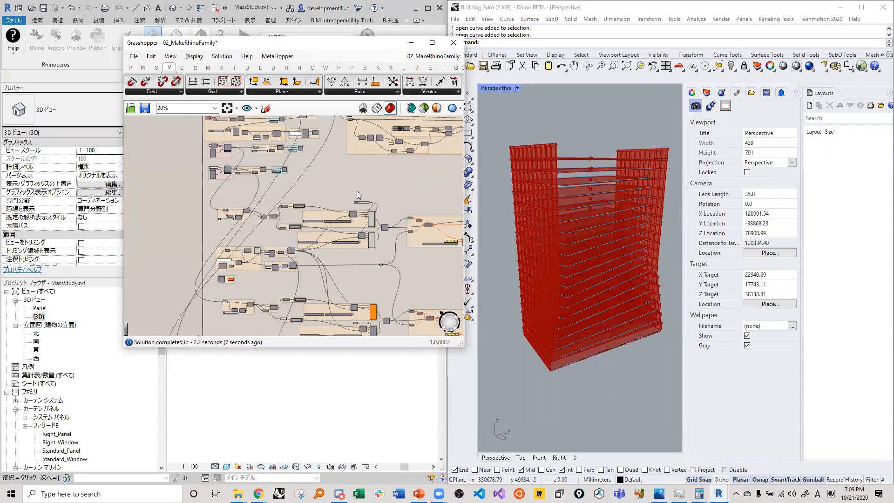
scroll(359, 195, "up", 6)
scroll(327, 166, "up", 4)
scroll(342, 179, "down", 1)
right_click_drag(205, 193, 314, 216)
scroll(282, 201, "down", 3)
scroll(268, 148, "down", 2)
scroll(208, 283, "up", 2)
right_click_drag(208, 284, 271, 186)
scroll(275, 255, "up", 1)
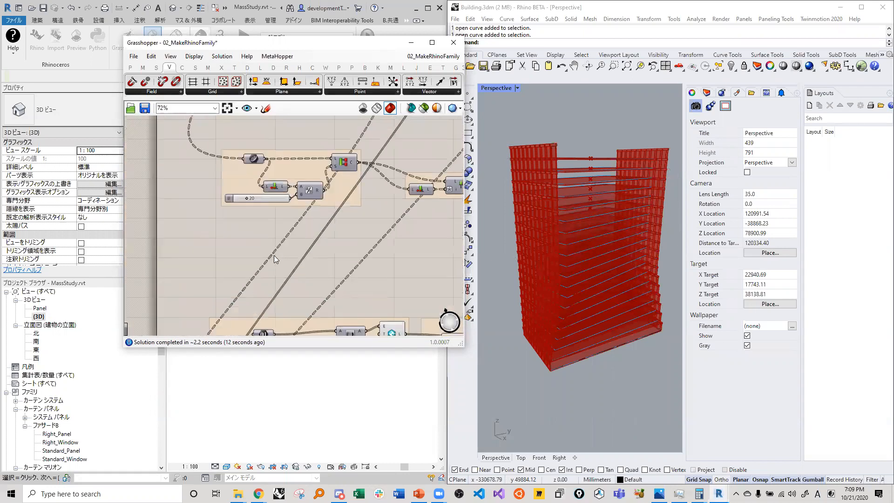
Release the Data Dam feeding the window-facade curtain walls and examine the tower in Rhino.
scroll(275, 256, "down", 4)
scroll(211, 166, "up", 5)
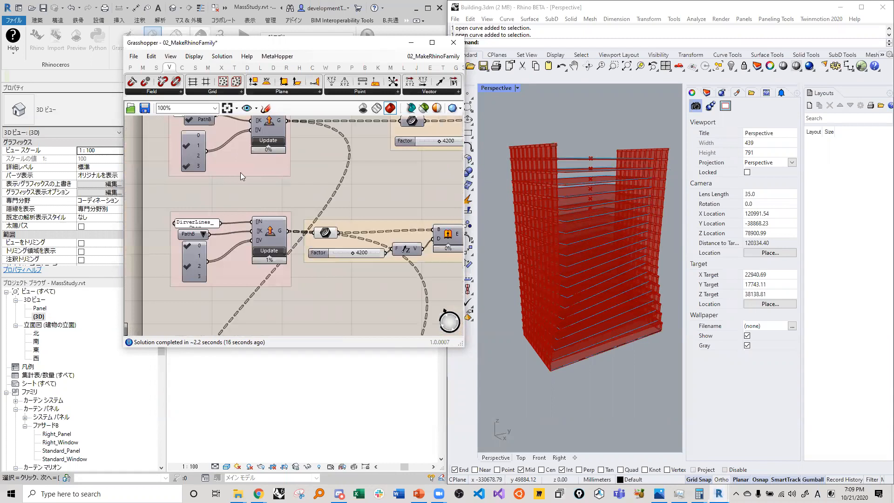
scroll(242, 176, "down", 3)
scroll(295, 237, "down", 5)
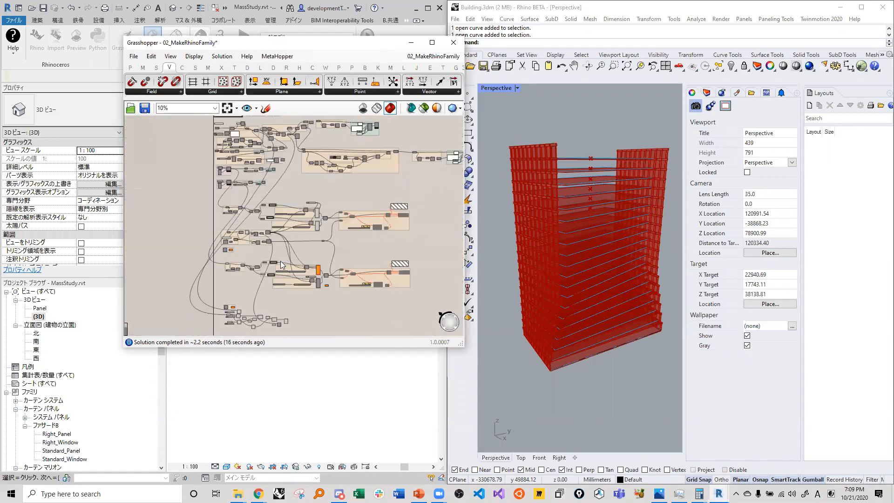
scroll(423, 162, "up", 3)
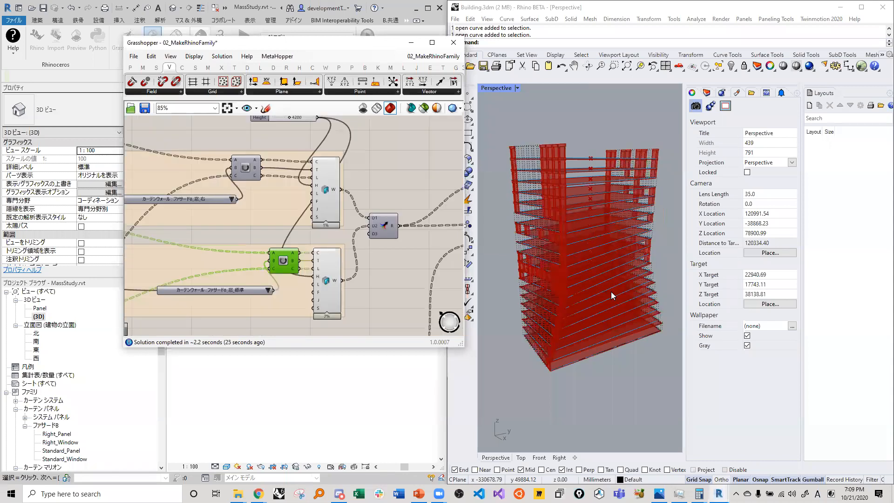
scroll(564, 128, "up", 2)
scroll(572, 159, "up", 2)
scroll(578, 170, "down", 6)
middle_click(580, 190)
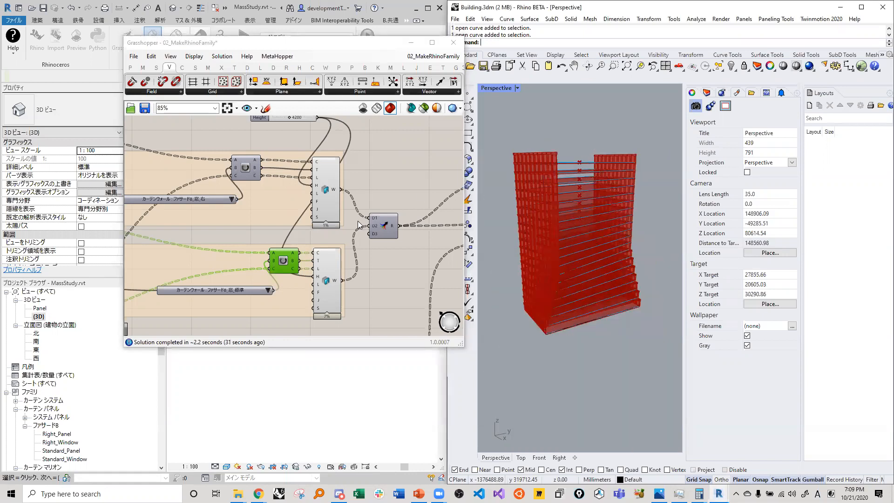
Release the Data Dam feeding the ファサードB_パネル_標準 curtain-wall component and select that component.
scroll(327, 208, "down", 6)
scroll(319, 279, "up", 5)
scroll(287, 218, "up", 3)
right_click_drag(306, 228, 325, 182)
scroll(315, 140, "down", 5)
scroll(327, 183, "down", 2)
scroll(324, 182, "up", 3)
left_click(335, 186)
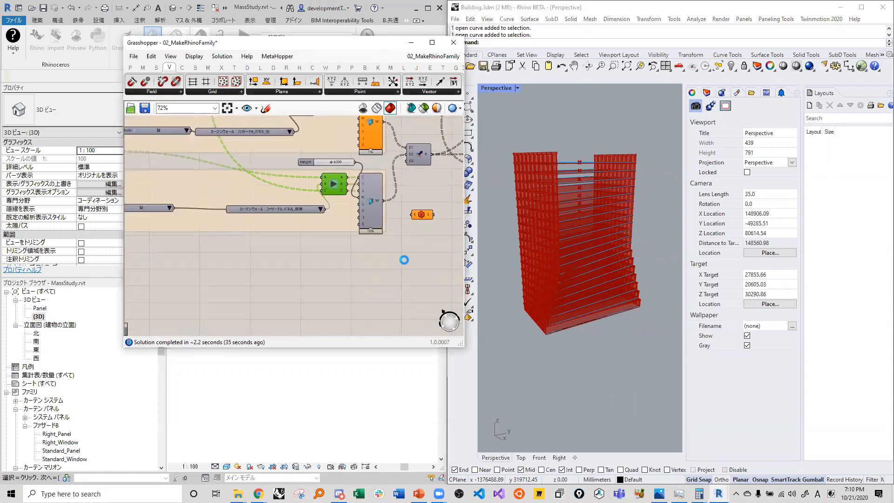
scroll(389, 257, "down", 4)
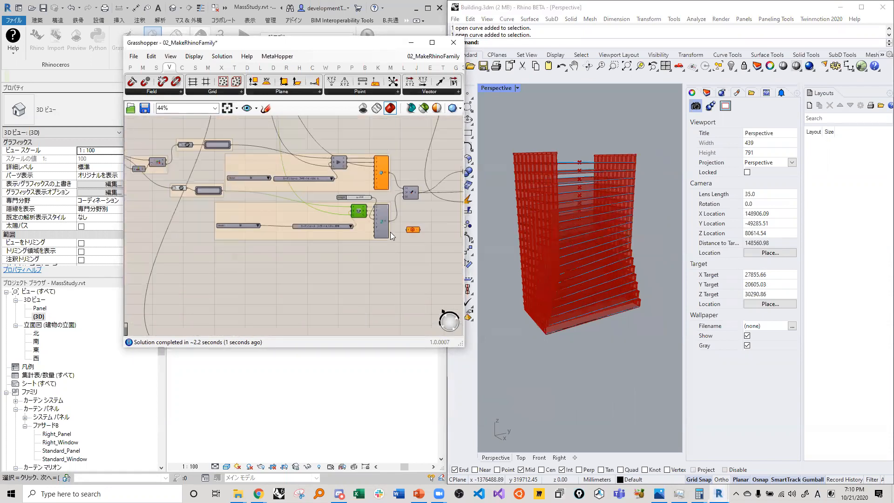
scroll(324, 215, "up", 2)
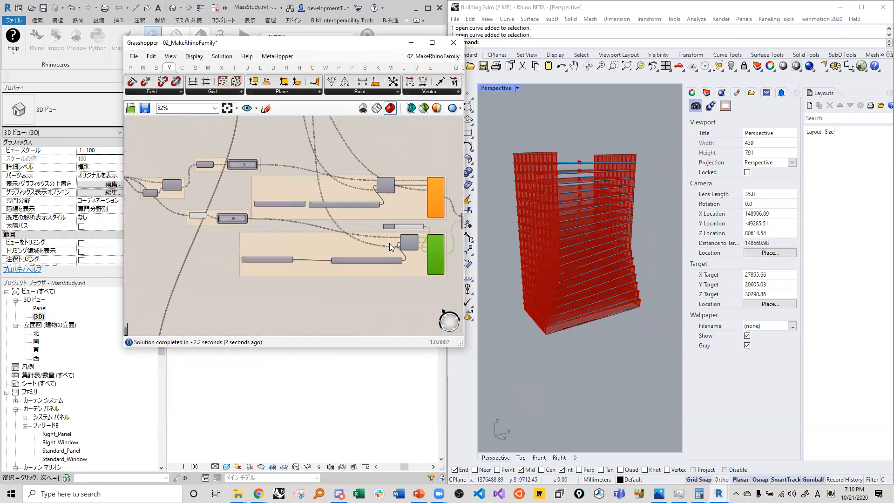
Examine the Reference by BakeName components and the driver-line groups upstream of the facades.
scroll(275, 225, "down", 3)
scroll(261, 268, "up", 2)
right_click_drag(261, 267, 291, 325)
scroll(270, 276, "up", 2)
scroll(246, 142, "up", 2)
scroll(237, 227, "down", 3)
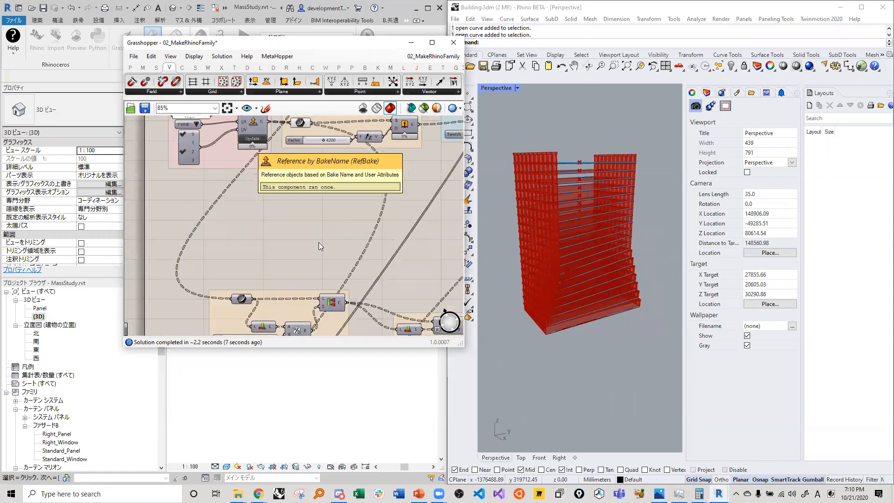
scroll(229, 181, "down", 2)
scroll(277, 217, "down", 3)
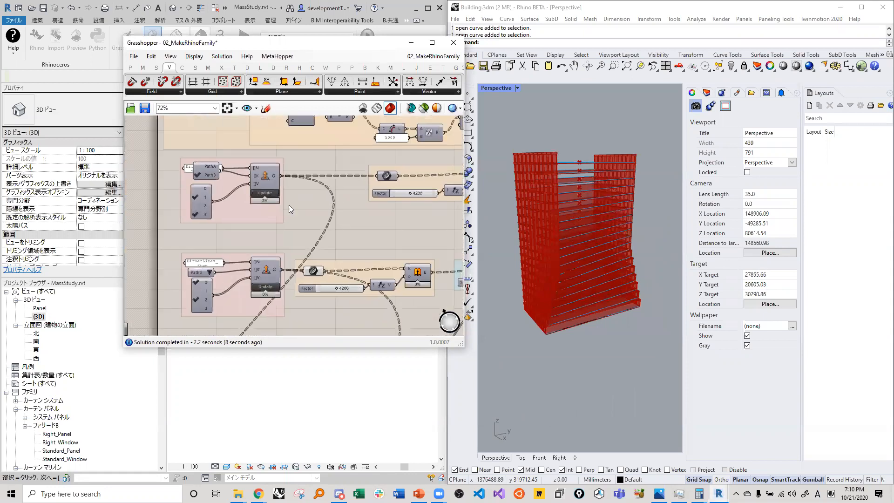
scroll(326, 217, "up", 3)
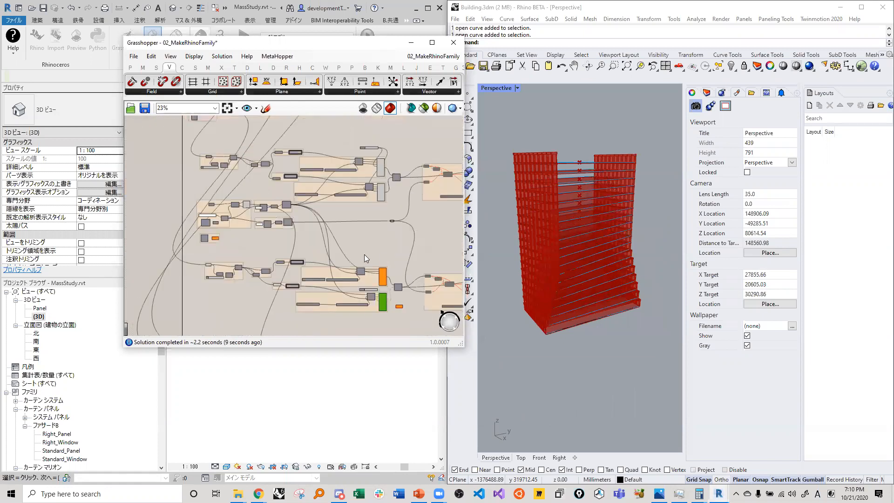
Check the Data Dam for ファサードB_パネル_標準 and move its curtain-wall component farther away from it.
scroll(182, 124, "up", 2)
right_click_drag(419, 298, 268, 117)
left_click(376, 248)
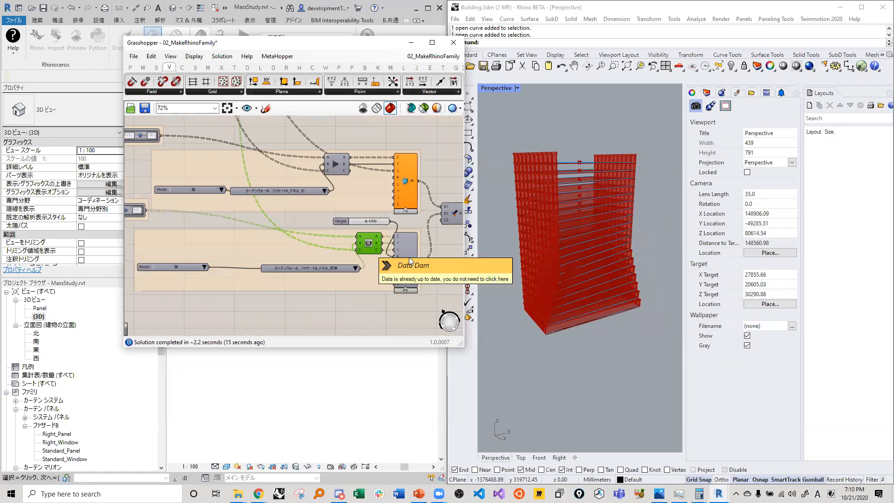
scroll(410, 261, "down", 4)
right_click_drag(410, 261, 355, 259)
scroll(353, 258, "up", 3)
left_click_drag(383, 257, 407, 257)
scroll(606, 182, "up", 2)
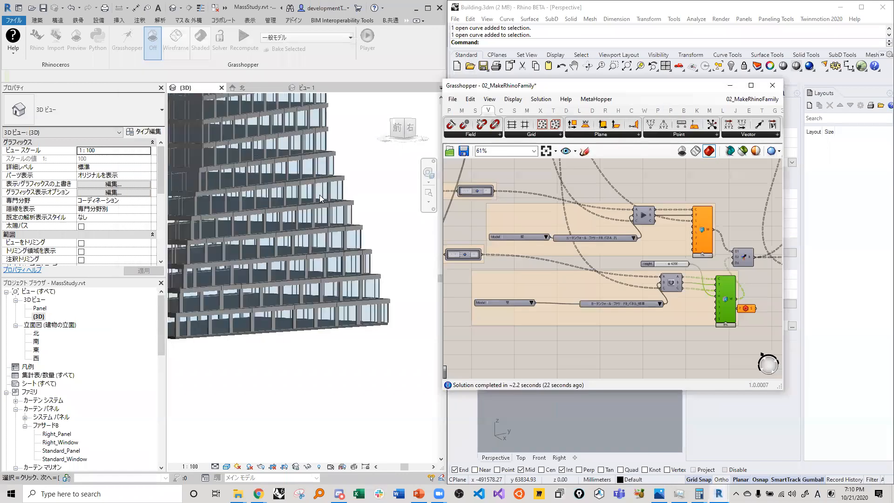
Switch to Revit, fit the whole tower in the 3D view and examine its stepped curtain-wall facade.
middle_click_drag(347, 201, 316, 272, "shift")
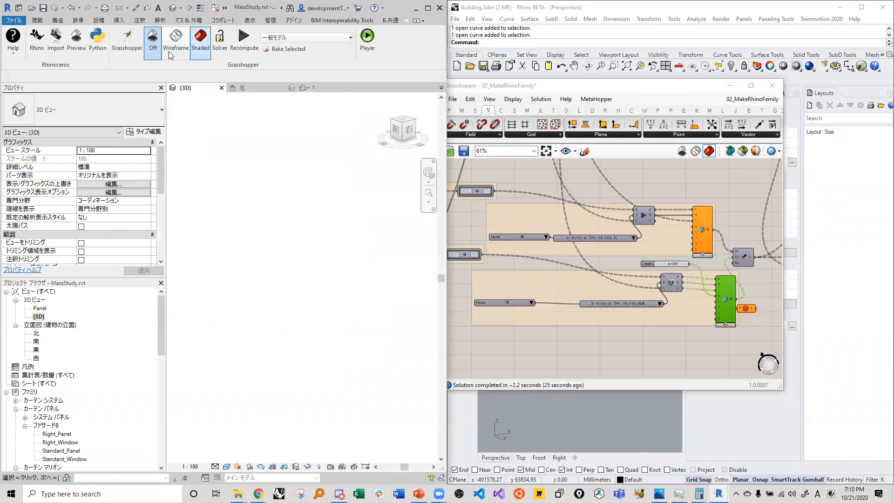
left_click(427, 198)
scroll(376, 368, "up", 1)
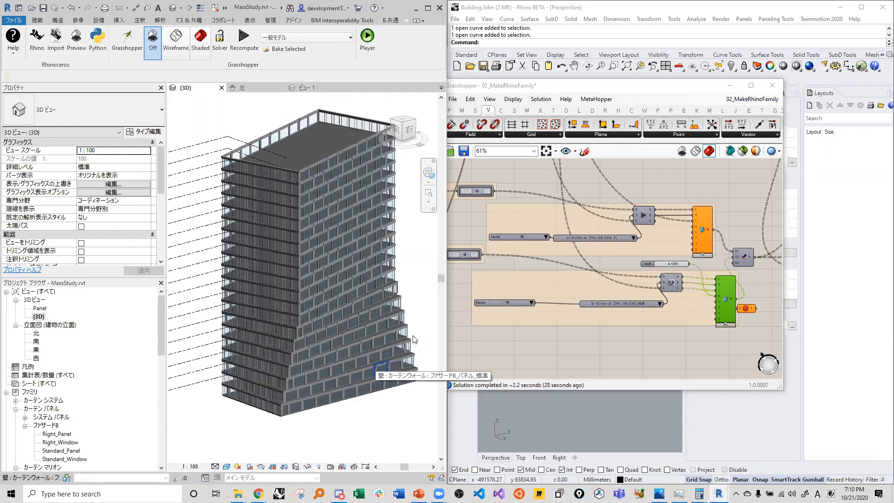
scroll(389, 320, "up", 2)
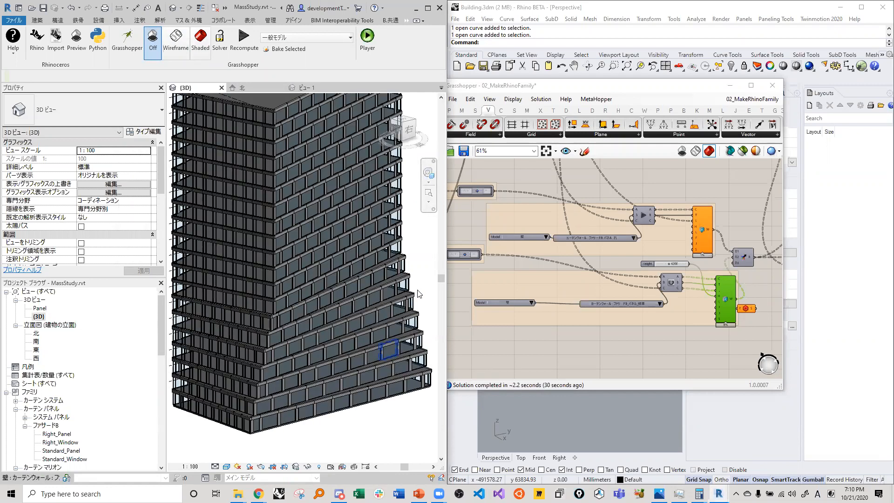
Examine the panel curtain walls on the tower's stepped storeys up close, then fit the whole tower in the 3D view.
scroll(413, 266, "up", 8)
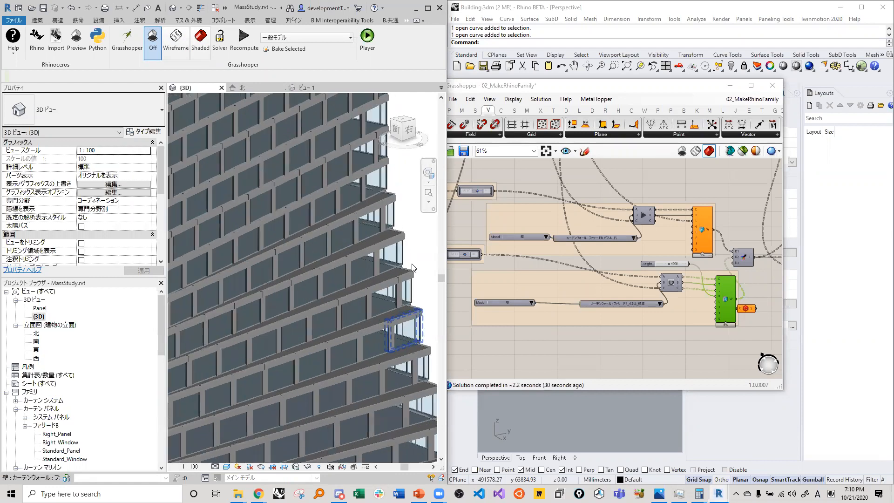
scroll(326, 359, "down", 1)
scroll(353, 302, "up", 3)
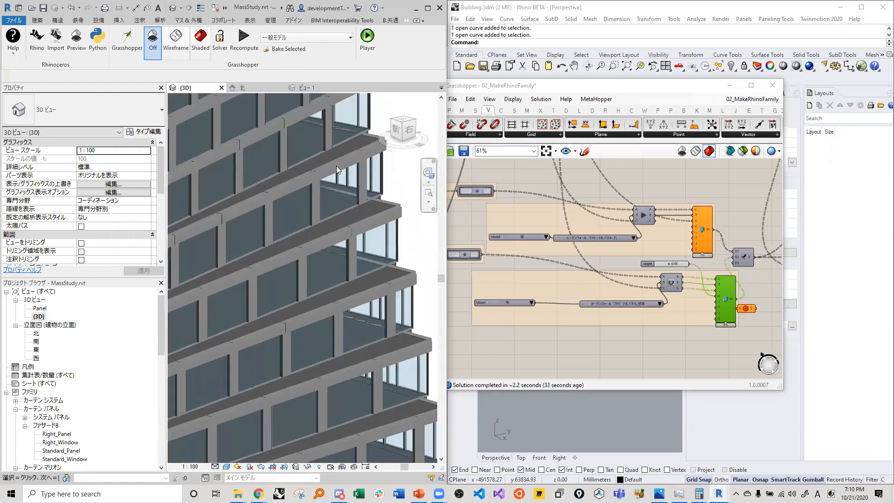
scroll(403, 279, "down", 3)
scroll(414, 267, "down", 3)
scroll(332, 356, "down", 2)
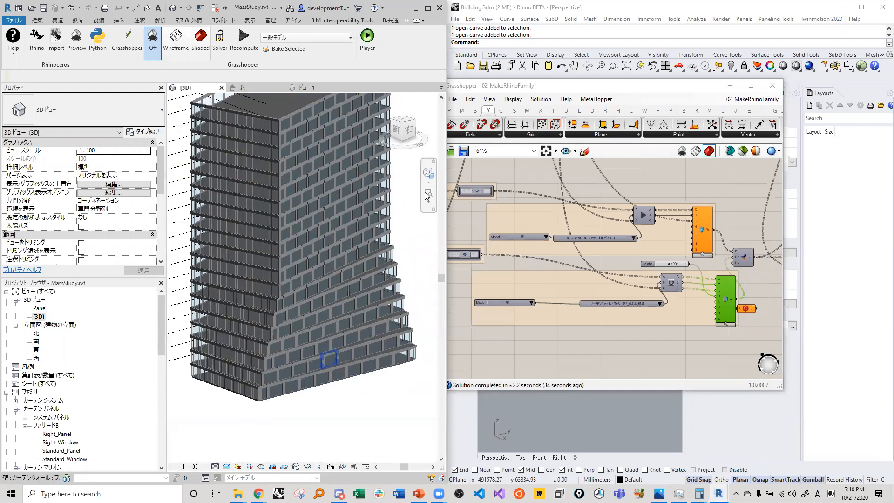
scroll(375, 354, "down", 1)
scroll(374, 343, "up", 4)
middle_click_drag(368, 345, 294, 349, "shift")
scroll(352, 366, "up", 4)
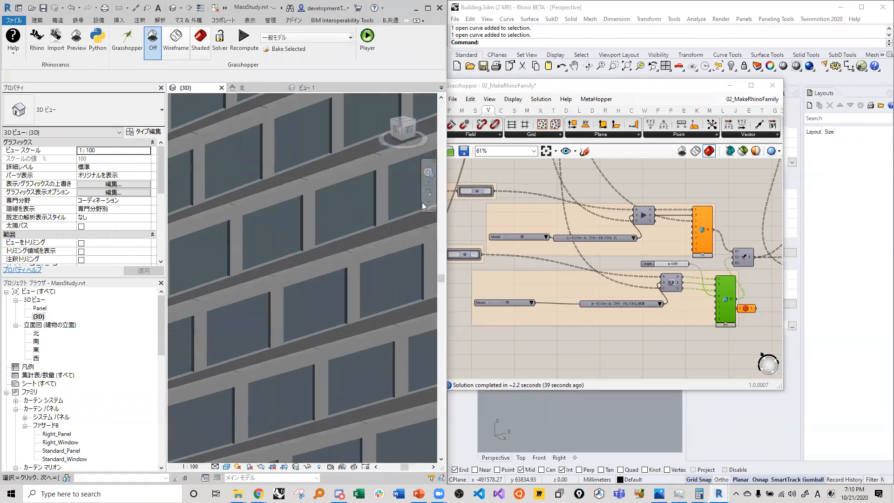
scroll(387, 333, "down", 4)
middle_click_drag(323, 363, 323, 325, "shift")
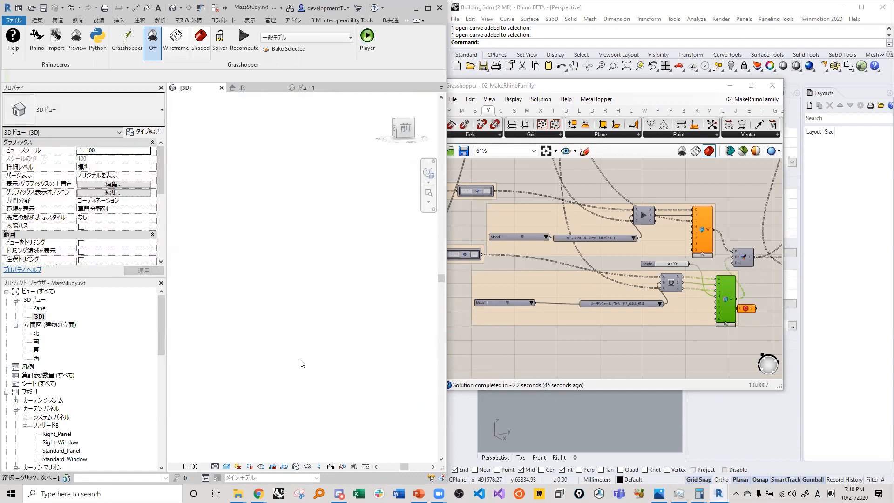
left_click(429, 195)
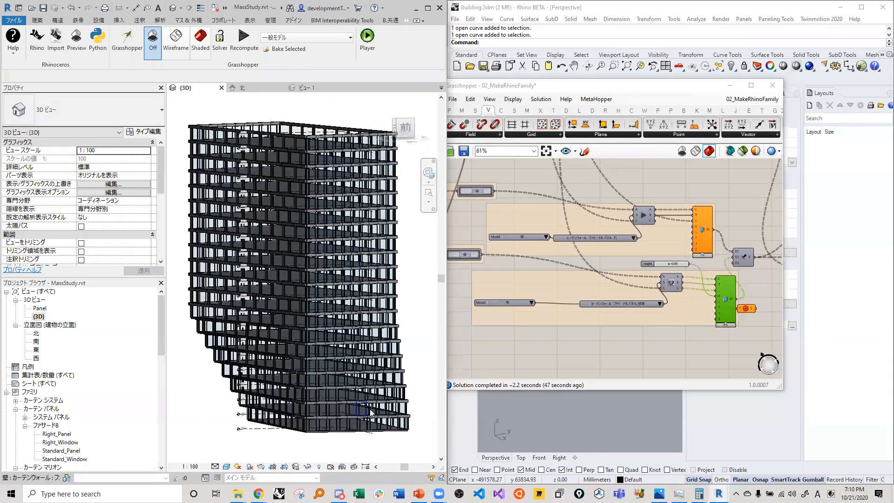
Examine the tower's window facade and the corner where it meets the panel facade.
scroll(371, 413, "up", 8)
middle_click_drag(377, 352, 297, 343, "shift")
scroll(296, 343, "down", 10)
scroll(299, 180, "up", 10)
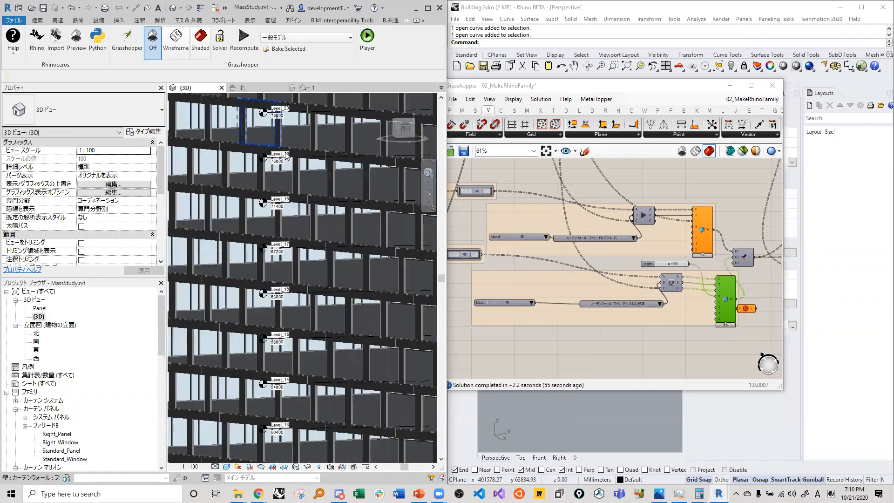
scroll(286, 155, "down", 8)
scroll(346, 242, "up", 8)
scroll(346, 242, "down", 8)
scroll(332, 274, "up", 10)
scroll(330, 291, "down", 6)
scroll(326, 280, "up", 7)
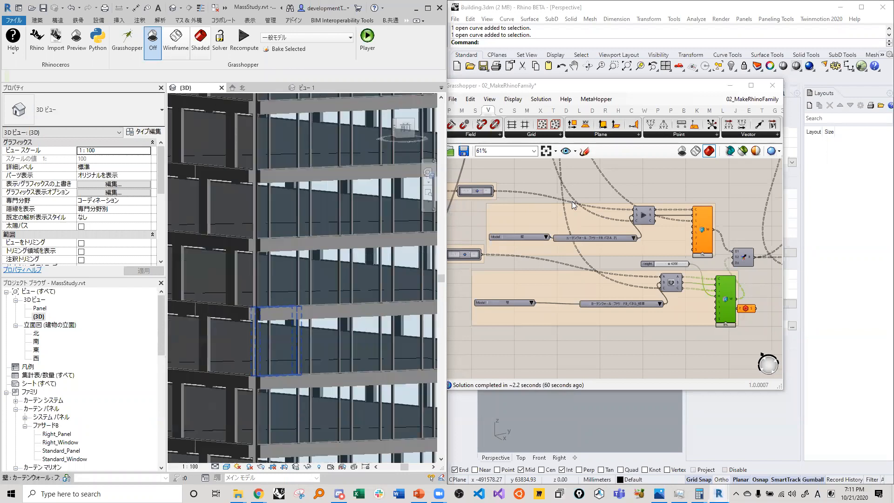
In Grasshopper, set the panel feeding the Division component's B input in the curve-dividing group to 1500.
scroll(540, 308, "down", 7)
middle_click(604, 302)
right_click_drag(588, 182, 619, 243)
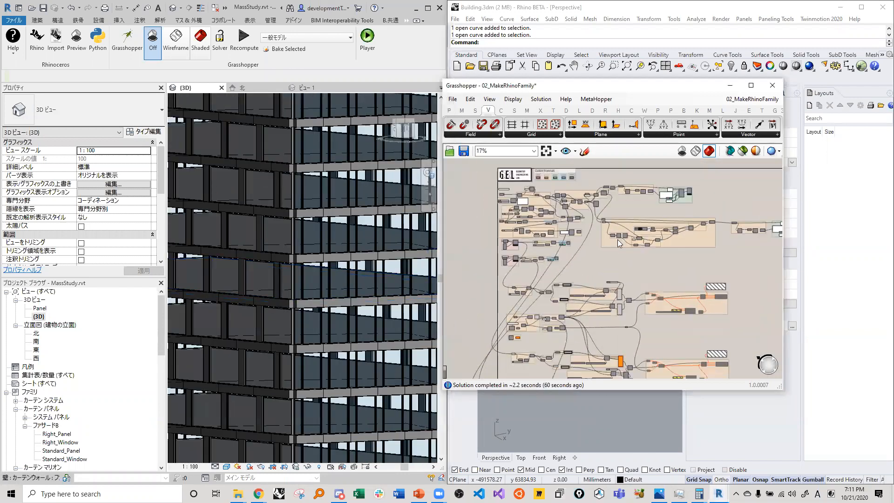
scroll(618, 239, "up", 7)
right_click_drag(683, 268, 503, 271)
right_click_drag(704, 287, 611, 262)
scroll(614, 263, "down", 2)
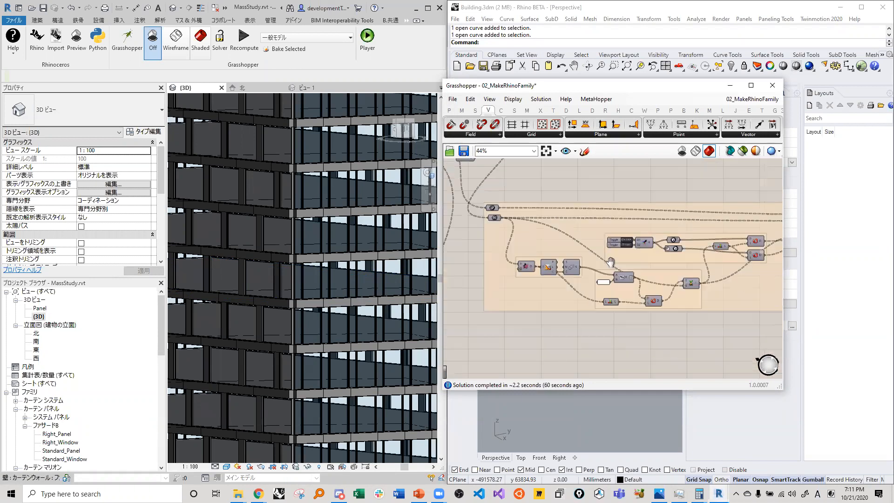
scroll(512, 253, "up", 9)
double_click(550, 265)
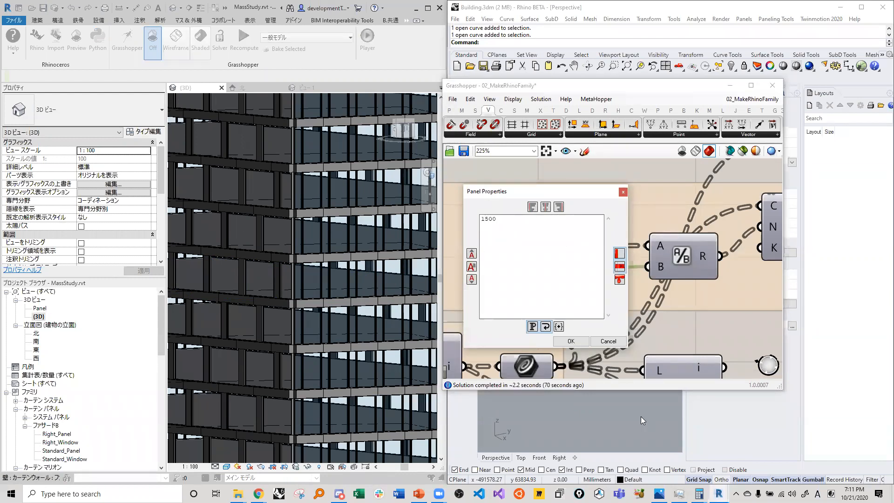
left_click(571, 341)
scroll(534, 254, "down", 10)
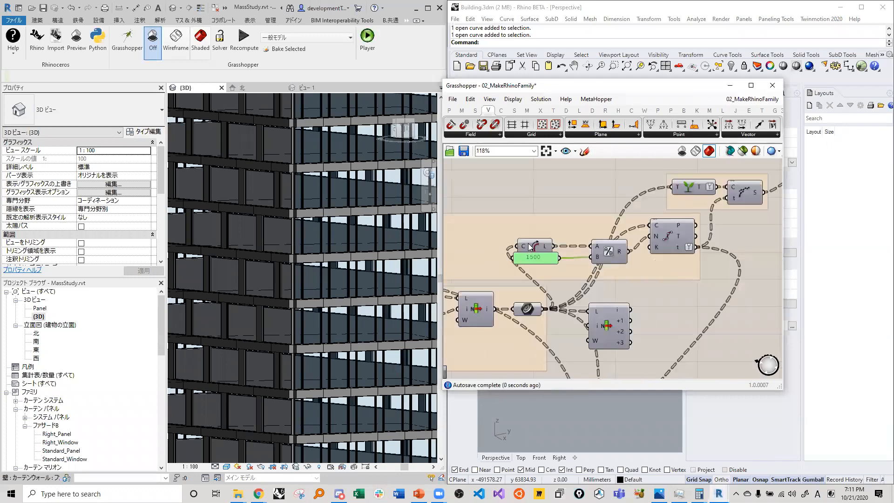
Bake the regenerated driver lines to Rhino with the Bake Objects components, including the DirverLines_Straight set.
scroll(714, 253, "up", 6)
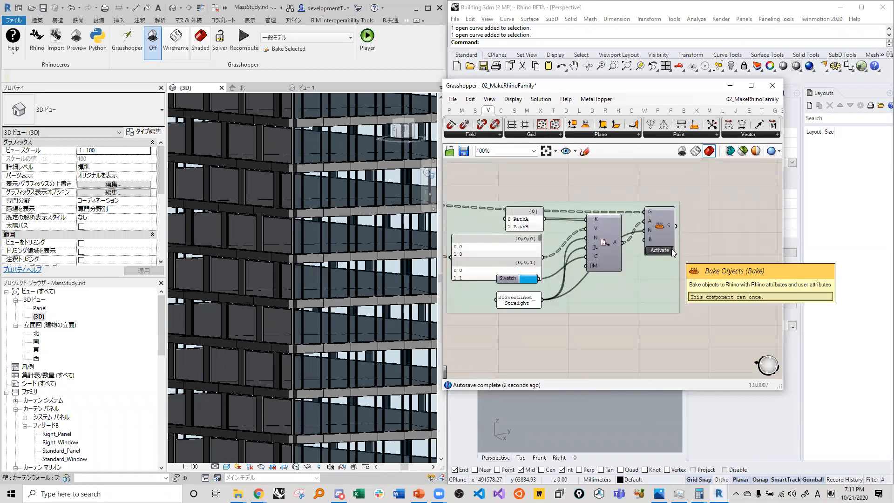
scroll(680, 217, "down", 6)
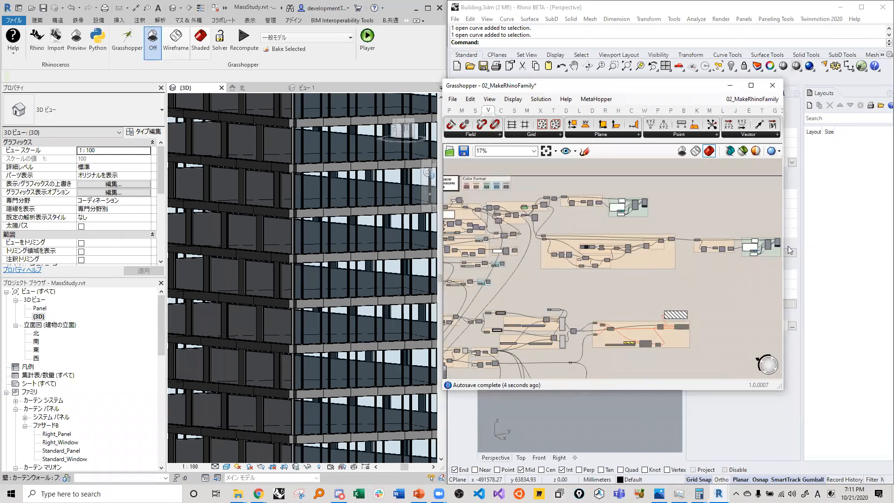
scroll(777, 244, "up", 5)
scroll(774, 247, "down", 8)
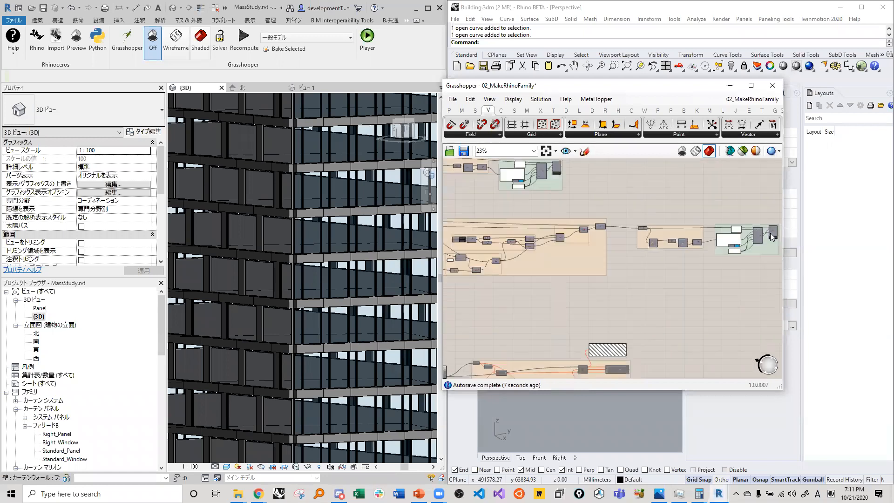
Update the Reference by BakeName components that read the baked driver lines.
scroll(612, 275, "up", 4)
scroll(616, 204, "up", 4)
right_click_drag(616, 190, 604, 253)
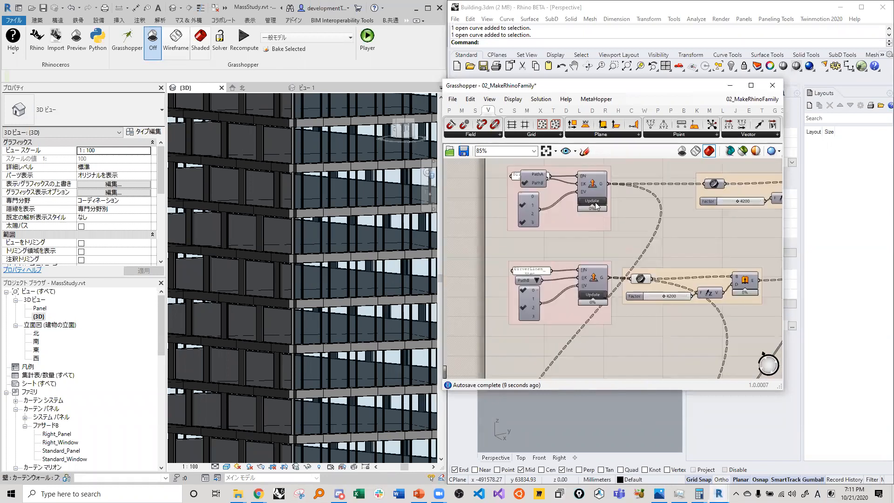
scroll(544, 220, "down", 7)
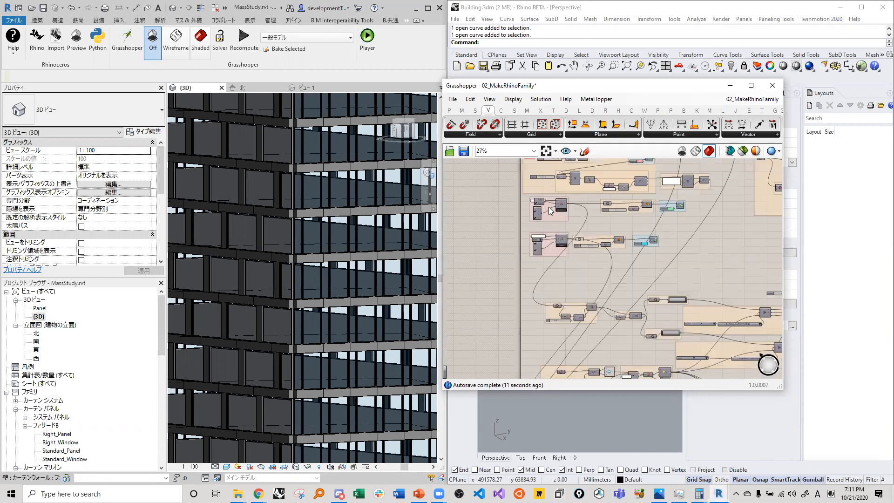
Release the Data Dams feeding the ファサードB_窓_右, ファサードB_窓_標準 and ファサードB_パネル_標準 curtain-wall components.
scroll(629, 247, "up", 4)
scroll(562, 200, "up", 4)
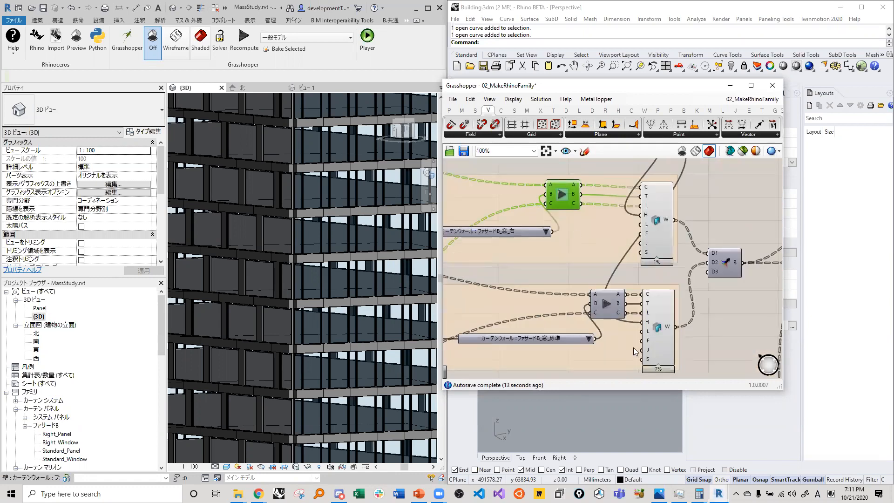
left_click(606, 305)
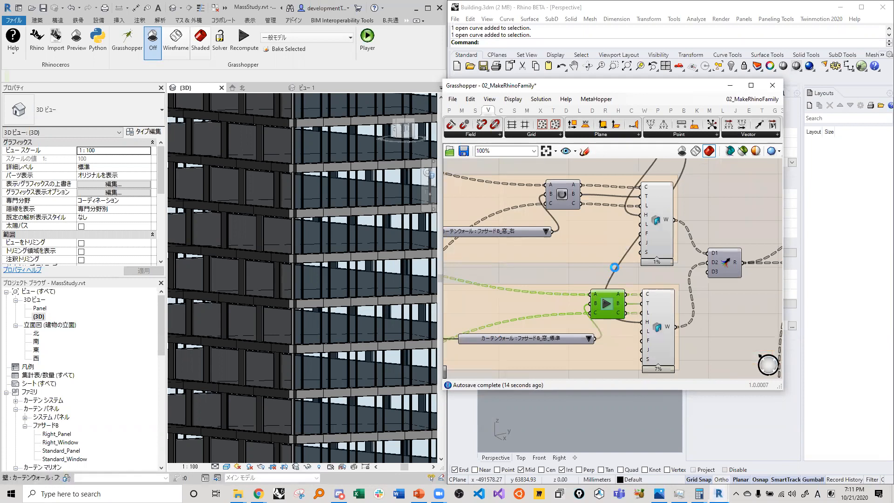
scroll(600, 260, "down", 10)
scroll(598, 317, "up", 5)
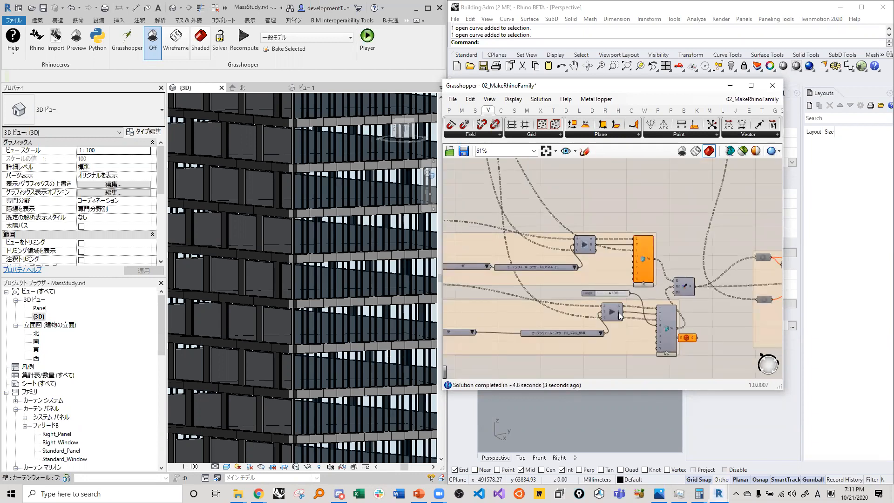
left_click(614, 313)
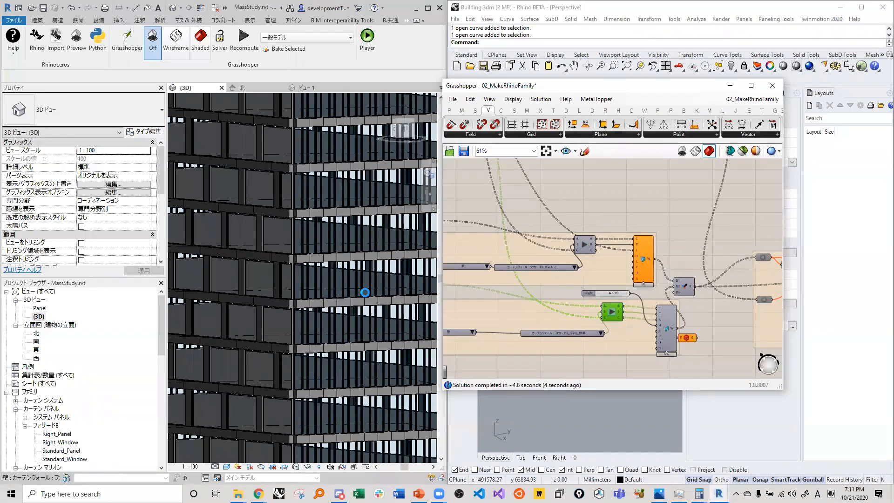
Orbit the Revit 3D view to the tower's left side and examine the rebuilt panel facade.
scroll(374, 308, "down", 10)
scroll(310, 255, "up", 8)
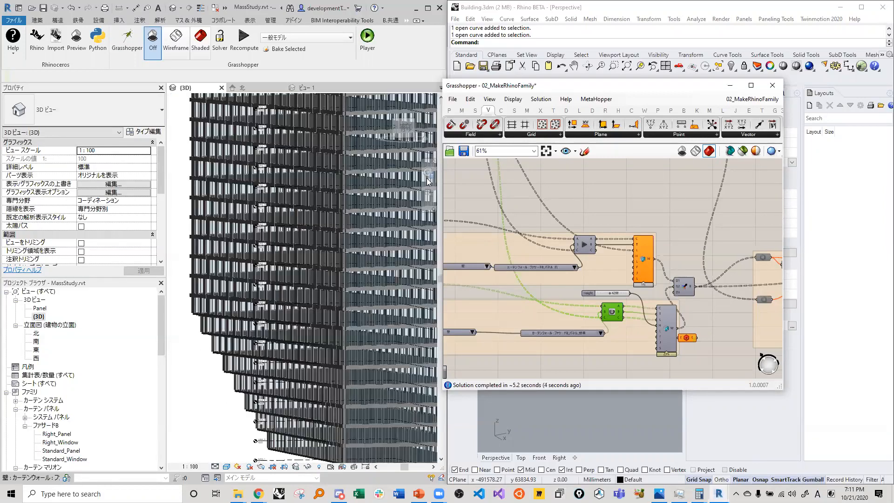
middle_click(391, 214)
middle_click(391, 215)
middle_click_drag(389, 216, 362, 251, "shift")
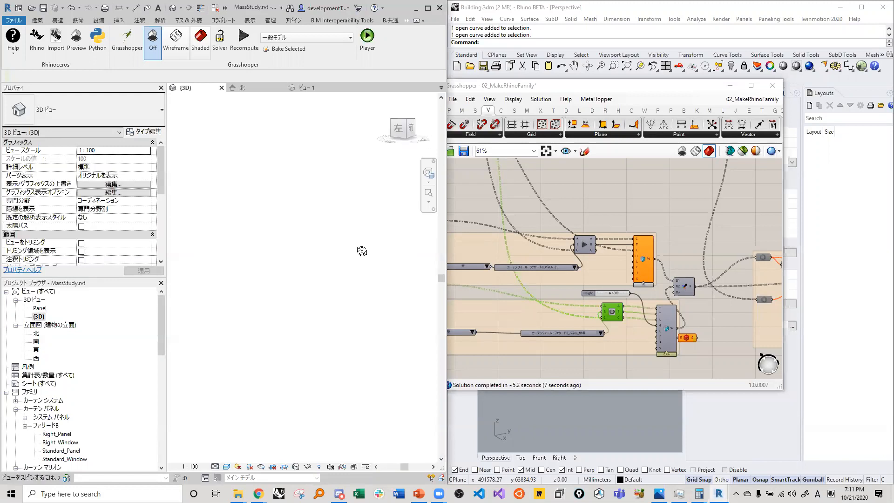
left_click(430, 193)
middle_click_drag(247, 252, 354, 224, "shift")
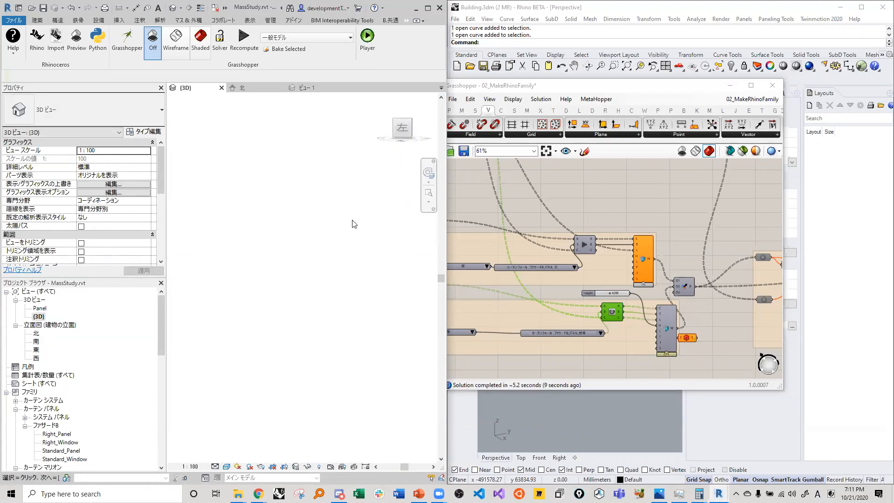
left_click(427, 198)
scroll(269, 320, "up", 8)
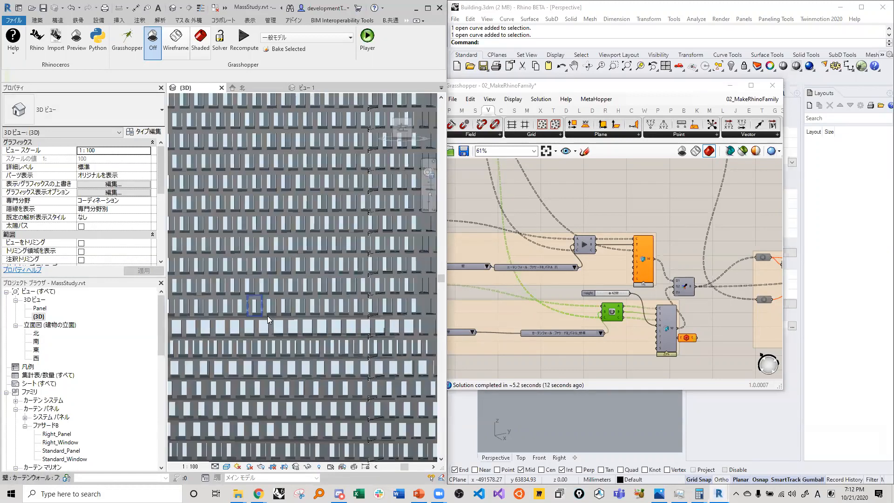
left_click(434, 200)
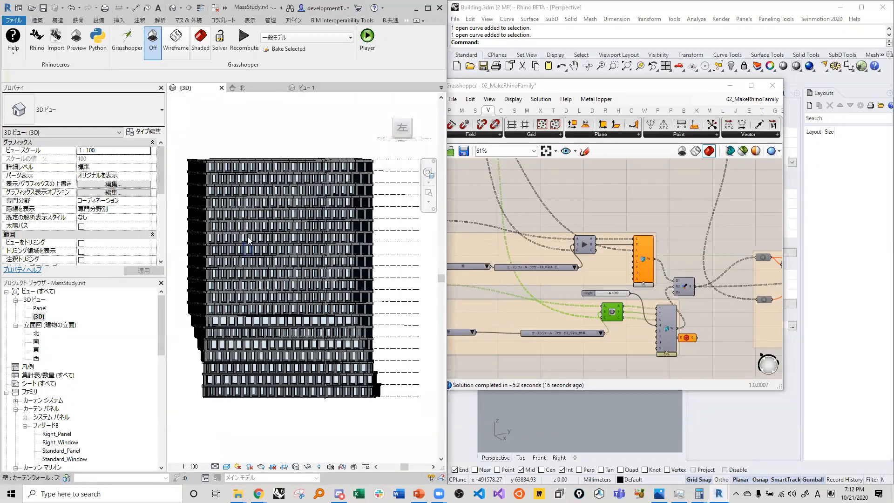
Orbit to the tower's rear corner and examine the rebuilt window facade from the stepped base to the top storeys.
middle_click_drag(279, 245, 351, 256, "shift")
middle_click_drag(268, 287, 337, 296, "shift")
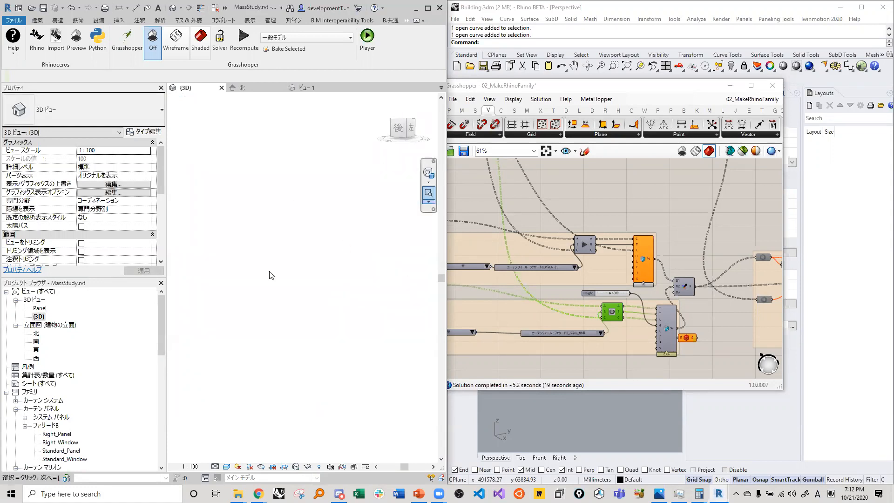
scroll(281, 358, "up", 6)
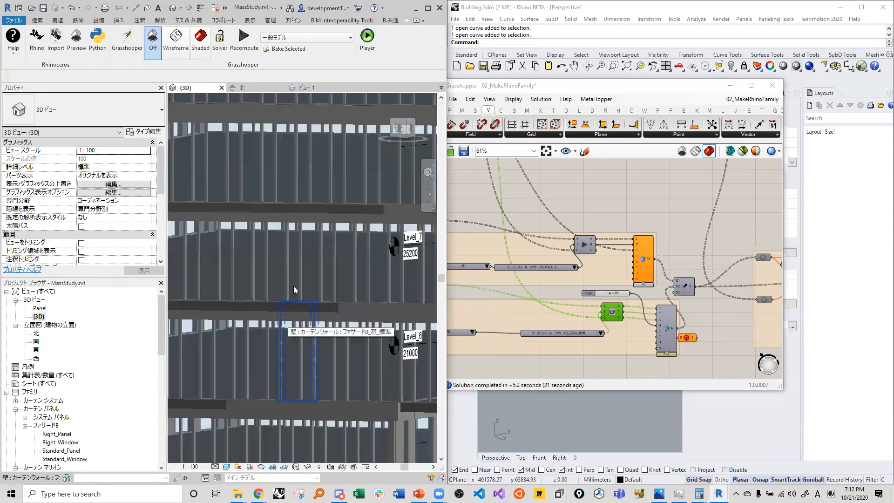
scroll(294, 286, "down", 5)
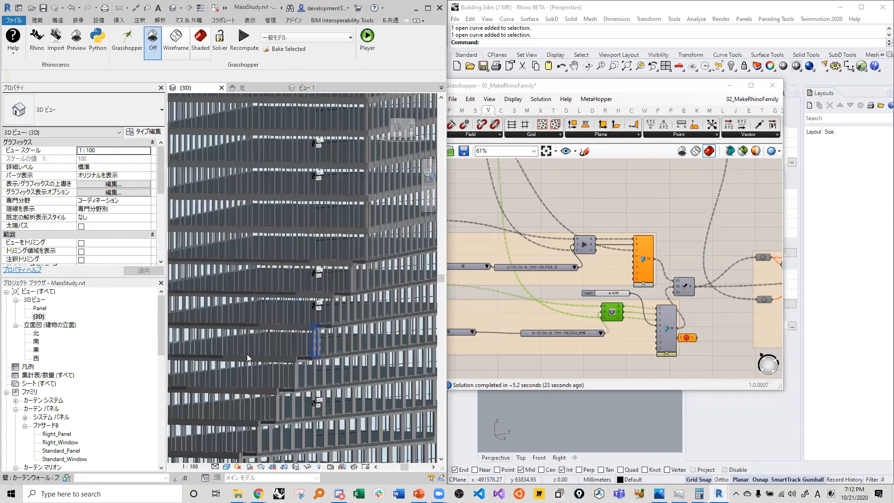
scroll(322, 298, "down", 5)
scroll(344, 251, "up", 4)
scroll(384, 333, "down", 4)
scroll(317, 196, "up", 6)
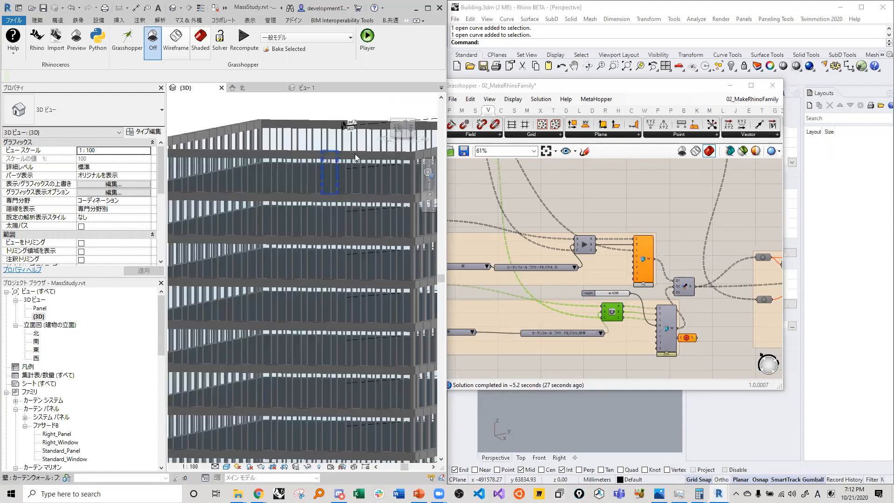
scroll(354, 154, "down", 5)
scroll(357, 248, "up", 5)
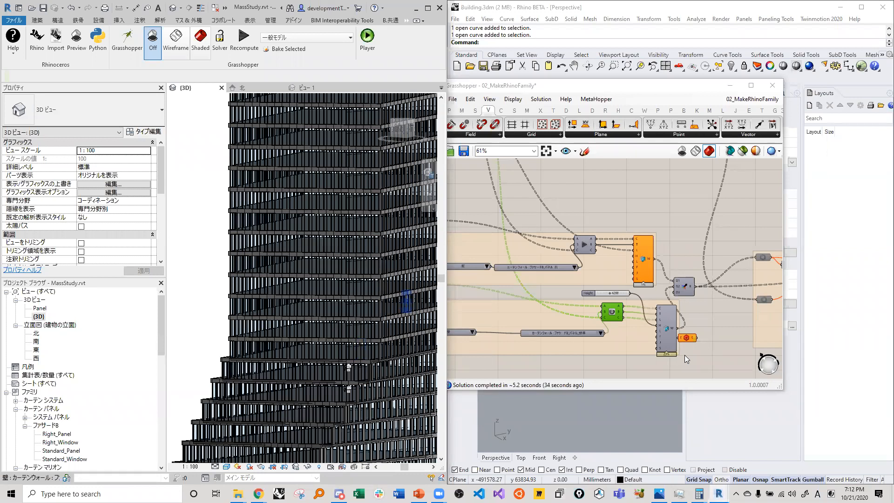
scroll(194, 235, "down", 3)
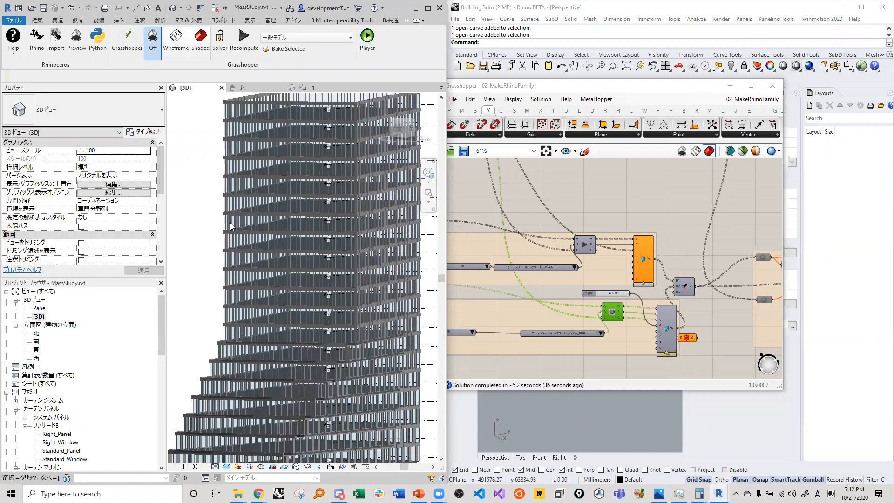
scroll(306, 396, "down", 1)
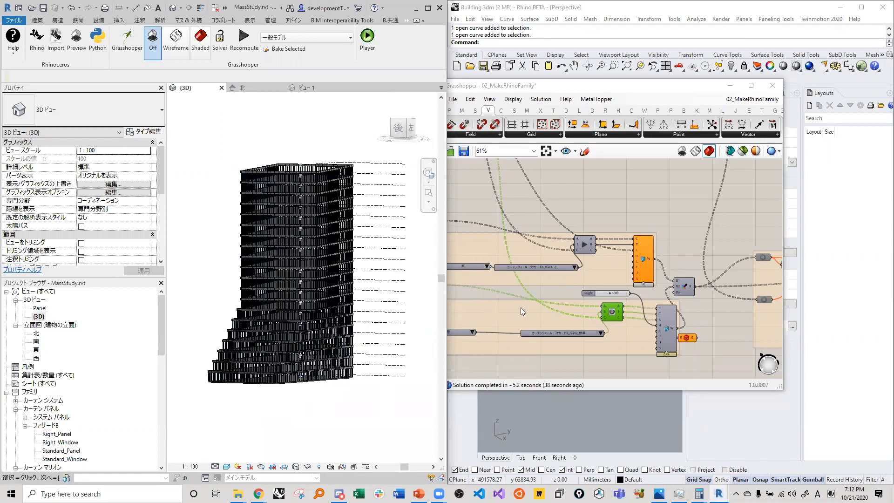
Select the disabled group of components that assigns the top level parameter (上部レベル) to the window curtain walls.
scroll(596, 267, "down", 8)
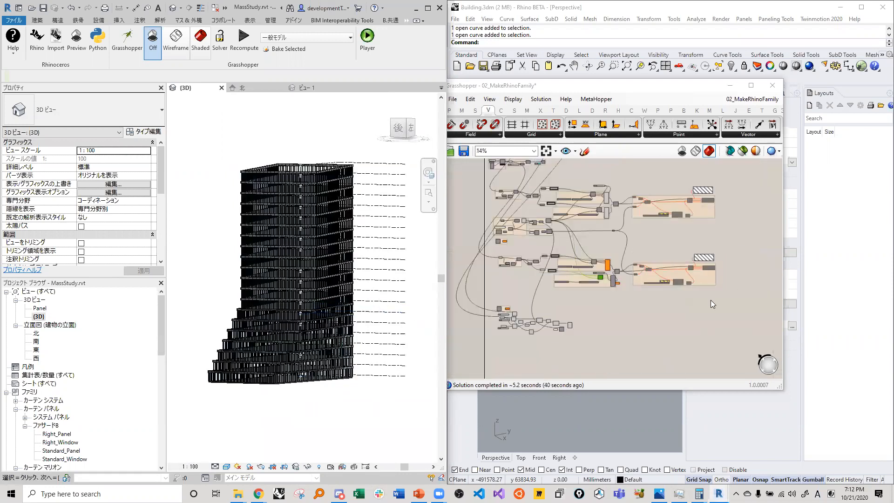
right_click(666, 338)
scroll(665, 239, "up", 2)
right_click_drag(701, 217, 638, 238)
scroll(589, 193, "up", 10)
scroll(533, 228, "down", 8)
left_click_drag(621, 245, 700, 297)
scroll(513, 209, "up", 2)
scroll(517, 214, "down", 3)
middle_click(622, 200)
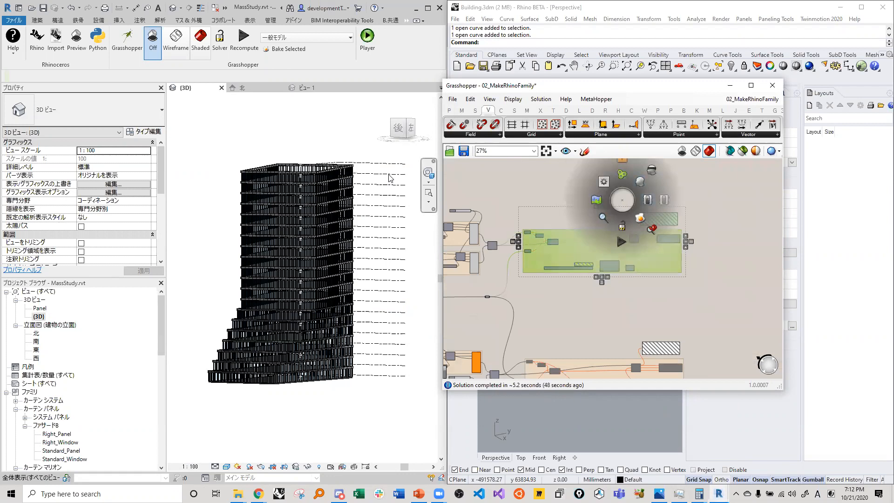
Select a top-storey corner curtain wall in the Revit 3D view and check its 上部レベル constraint.
scroll(341, 183, "up", 5)
scroll(341, 183, "up", 4)
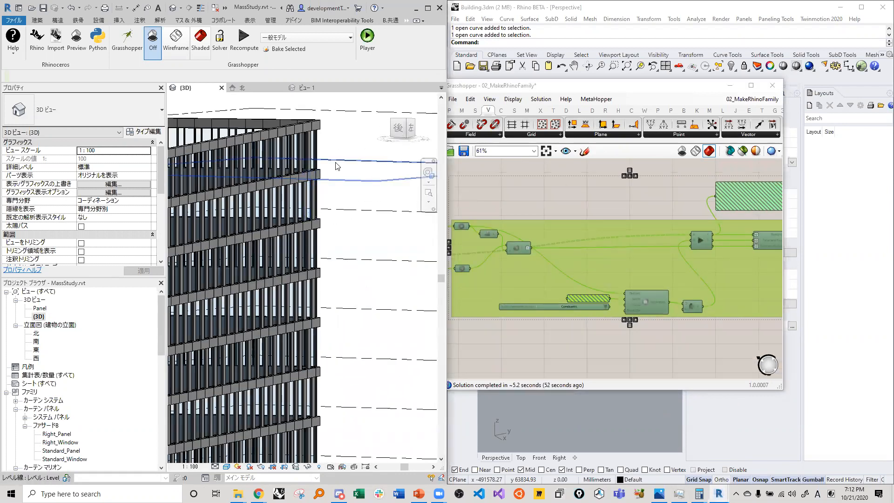
left_click(322, 132)
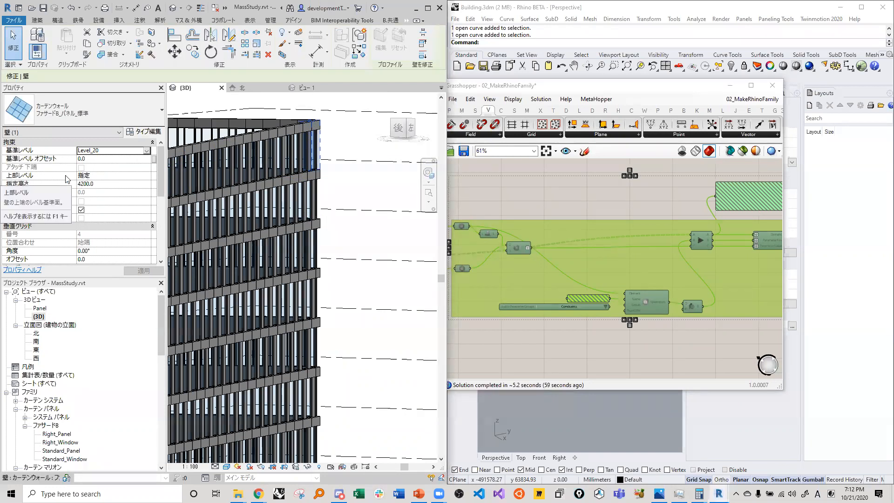
Enable all components of the window walls' 上部レベル parameter group in Grasshopper.
scroll(652, 220, "down", 3)
left_click_drag(528, 176, 708, 280)
scroll(648, 165, "up", 3)
middle_click(650, 183)
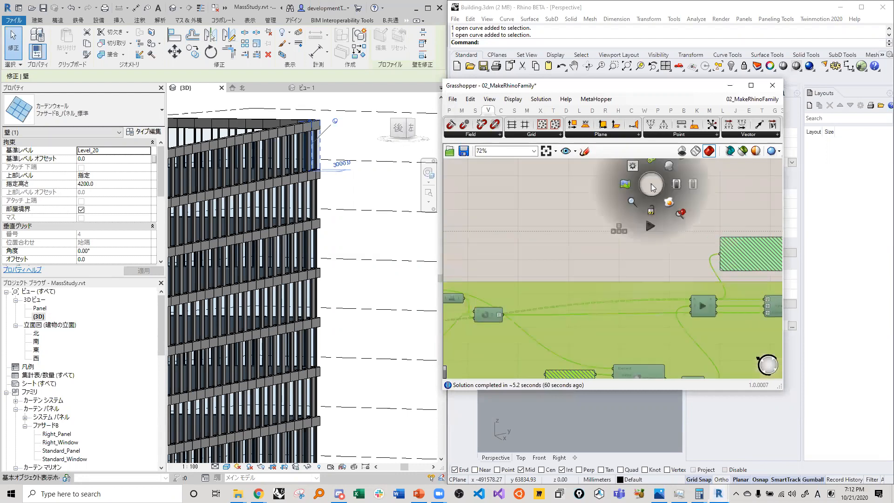
left_click(676, 186)
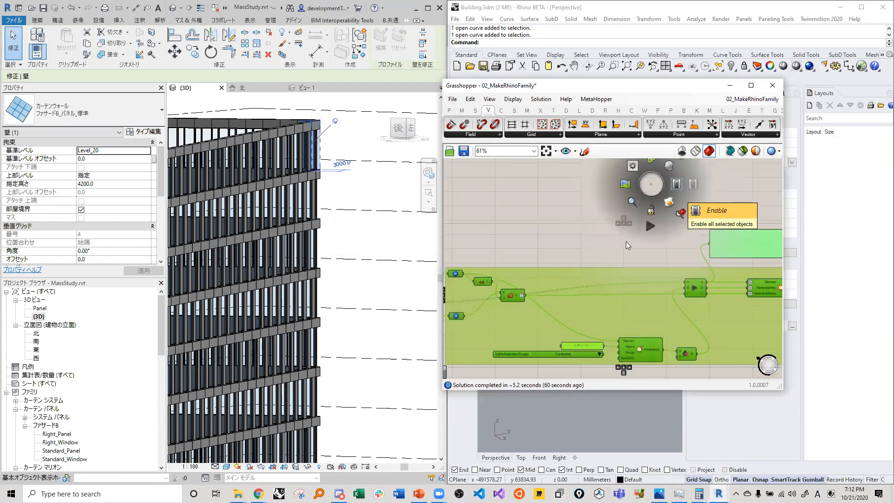
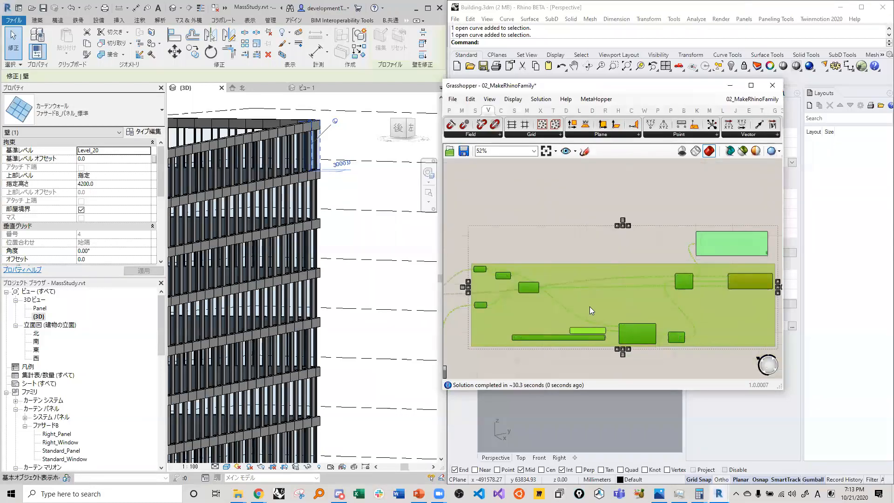
Examine the enabled window-wall parameter group from the ParameterKey component back to its element and level inputs.
scroll(732, 274, "down", 2)
scroll(739, 299, "up", 3)
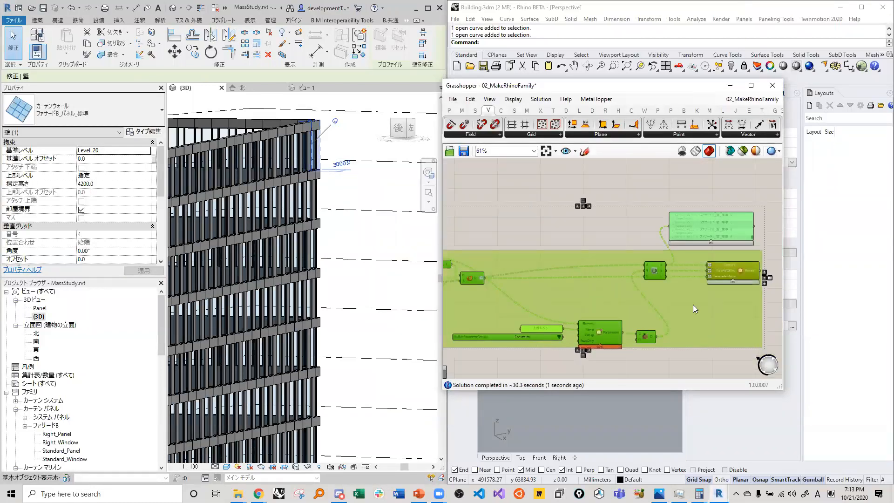
left_click(614, 231)
scroll(687, 256, "up", 2)
scroll(704, 230, "down", 3)
scroll(715, 241, "up", 3)
scroll(663, 277, "down", 2)
right_click_drag(588, 263, 671, 258)
scroll(669, 255, "down", 3)
scroll(585, 282, "up", 5)
right_click_drag(585, 282, 604, 286)
scroll(598, 273, "down", 3)
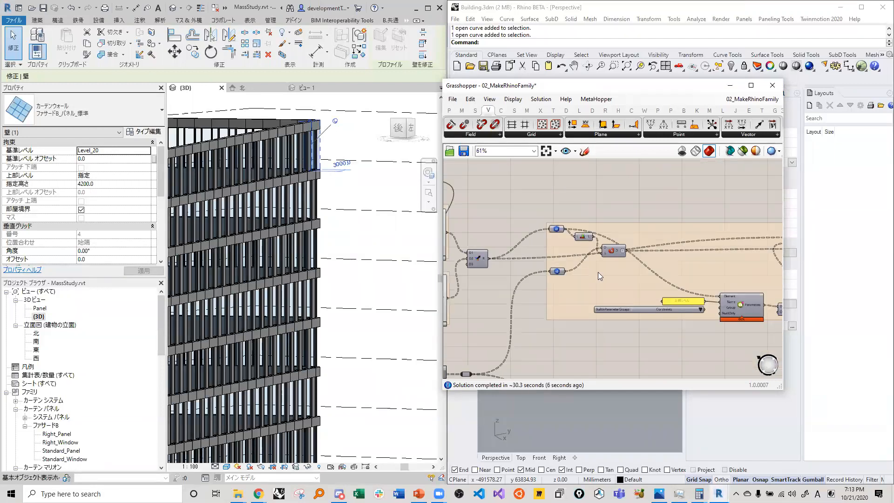
Connect the BuiltInParameterGroups list, set to Constraints, to the Group input of the Parameters component that finds 上部レベル.
scroll(725, 324, "up", 4)
right_click_drag(640, 330, 623, 332)
scroll(640, 313, "down", 1)
scroll(649, 303, "down", 2)
scroll(666, 292, "up", 2)
scroll(666, 286, "up", 2)
scroll(663, 275, "down", 3)
right_click_drag(520, 254, 610, 262)
scroll(612, 263, "up", 1)
scroll(678, 258, "up", 3)
scroll(681, 261, "down", 3)
scroll(710, 282, "up", 4)
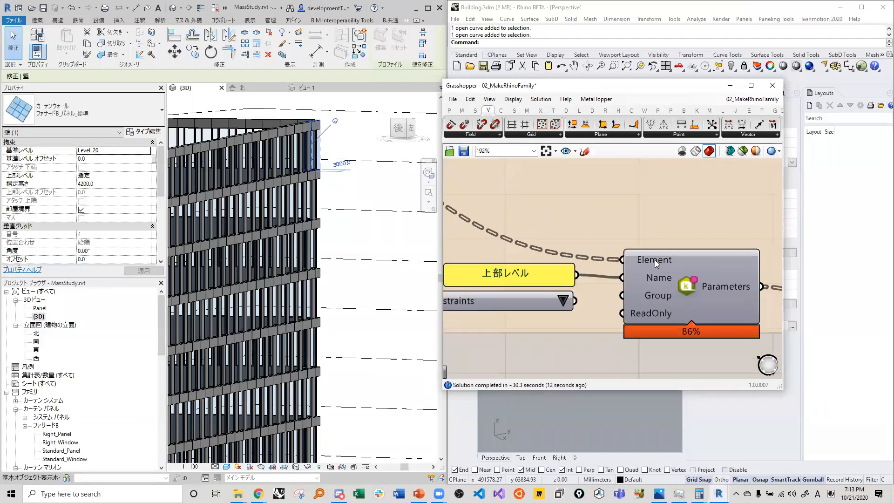
left_click_drag(579, 303, 638, 295)
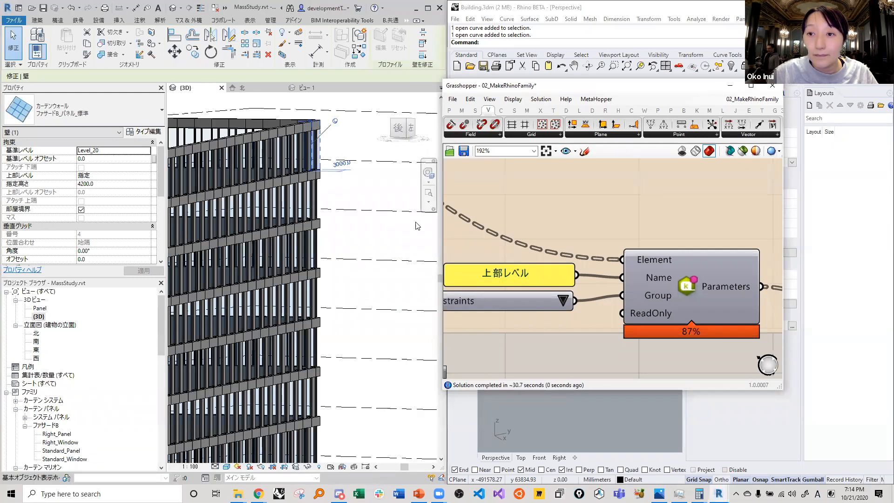
Read the error on the component that writes ParameterKey and ParameterValue to the window walls.
scroll(577, 321, "down", 8)
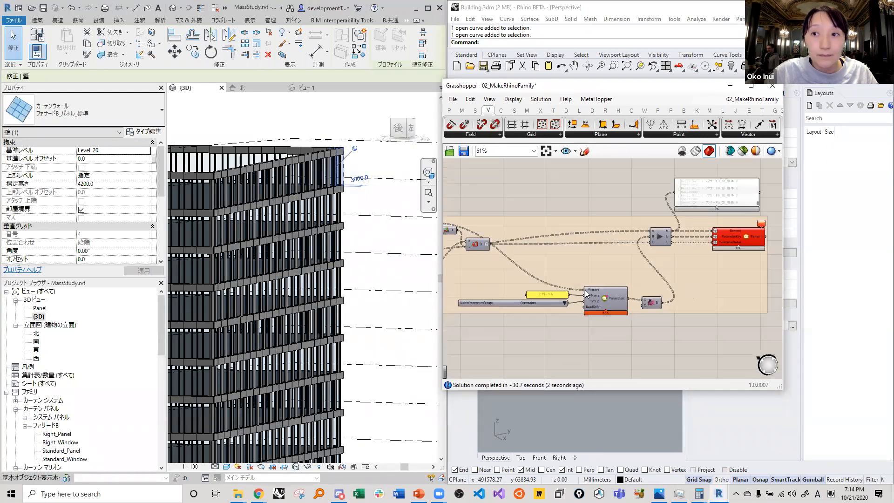
scroll(710, 247, "up", 7)
scroll(677, 250, "up", 1)
mouse_move(664, 258)
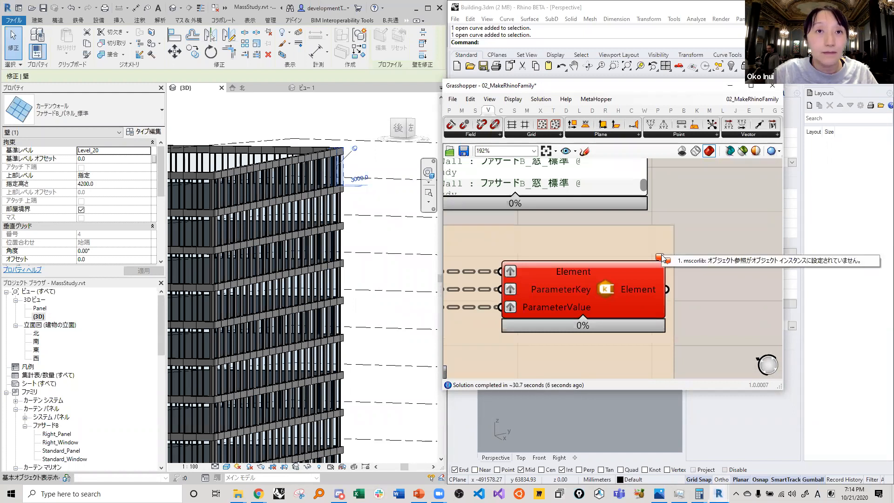
Trace the window walls' data back to the merge component that feeds the parameter group.
scroll(748, 222, "down", 9)
right_click_drag(479, 255, 626, 257)
scroll(568, 254, "up", 4)
scroll(568, 252, "down", 9)
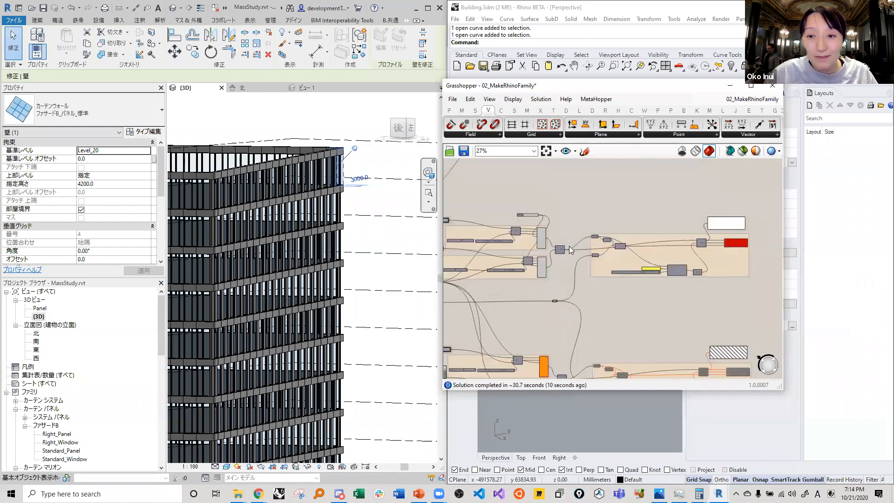
scroll(563, 251, "up", 8)
right_click_drag(565, 251, 491, 272)
scroll(557, 277, "up", 2)
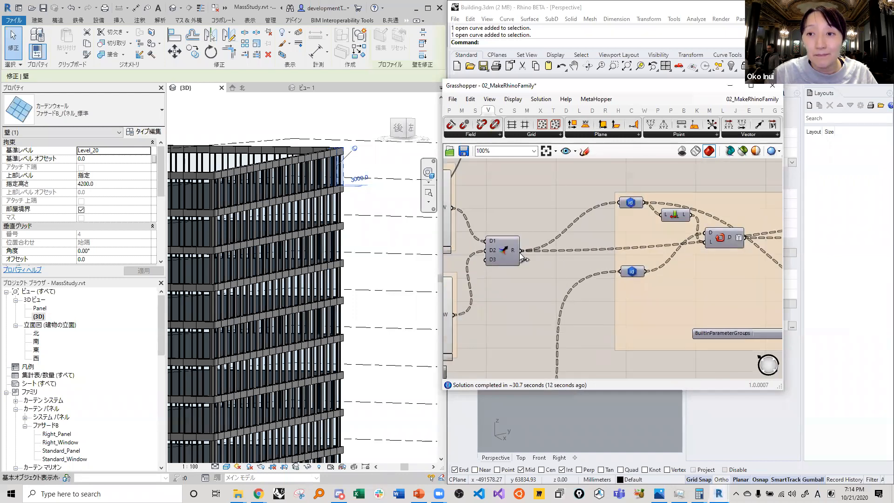
Inspect the data trees at the Parameters output, the Data Dam inputs and the Shift Paths component.
scroll(523, 238, "down", 4)
right_click_drag(689, 228, 640, 238)
scroll(641, 238, "up", 4)
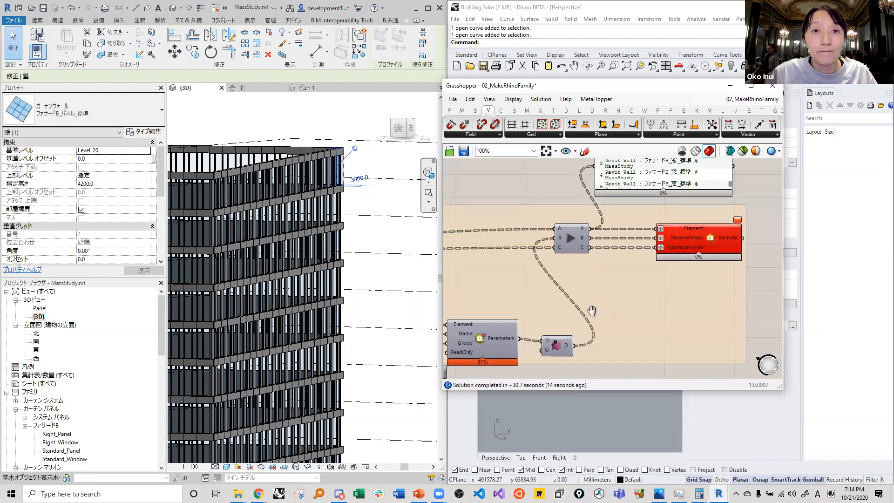
right_click_drag(592, 309, 723, 250)
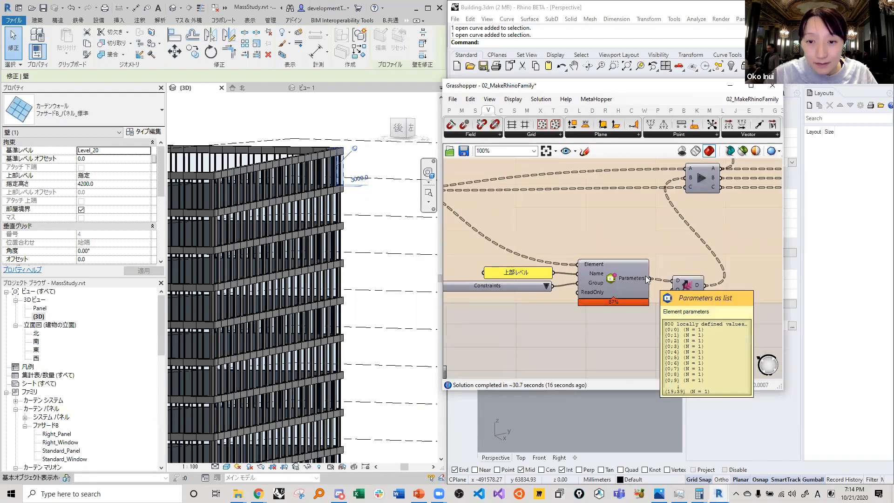
right_click_drag(762, 219, 622, 227)
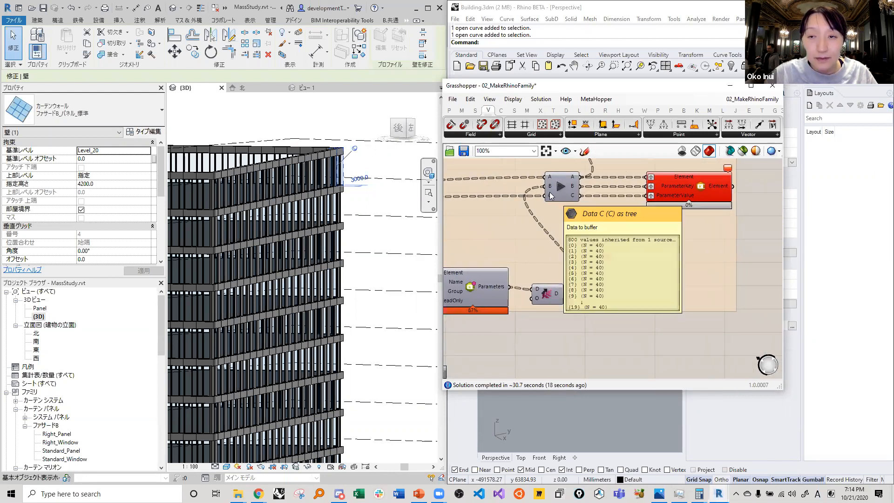
mouse_move(550, 198)
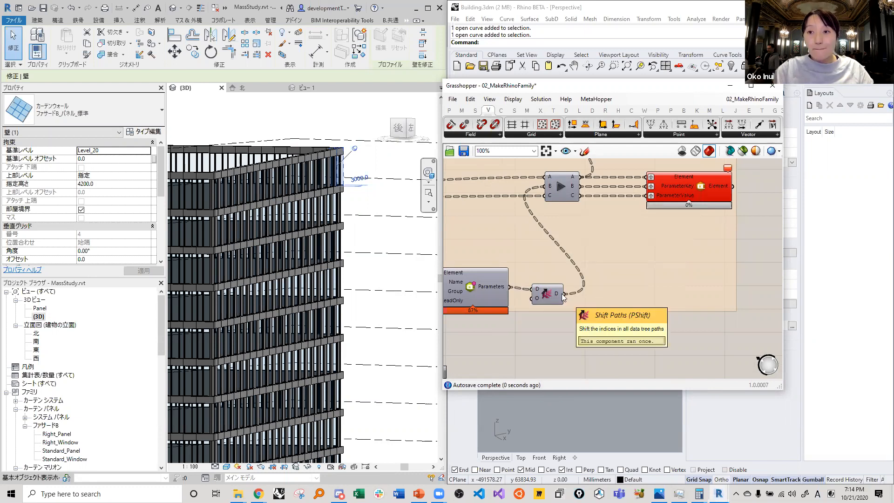
mouse_move(558, 297)
right_click_drag(559, 298, 671, 284)
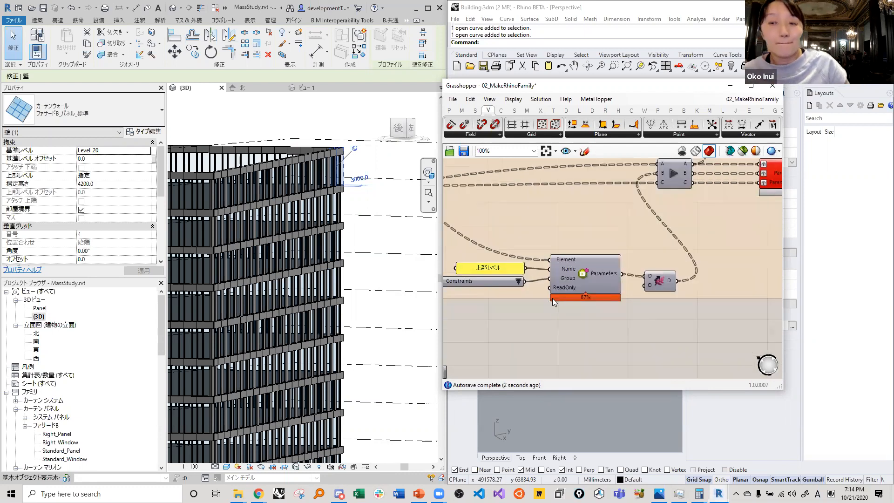
Rewire the Parameters component's Element input to the group's upper id parameter, which carries the merged walls.
right_click_drag(597, 288, 630, 299)
scroll(631, 299, "down", 2)
right_click_drag(454, 215, 529, 242)
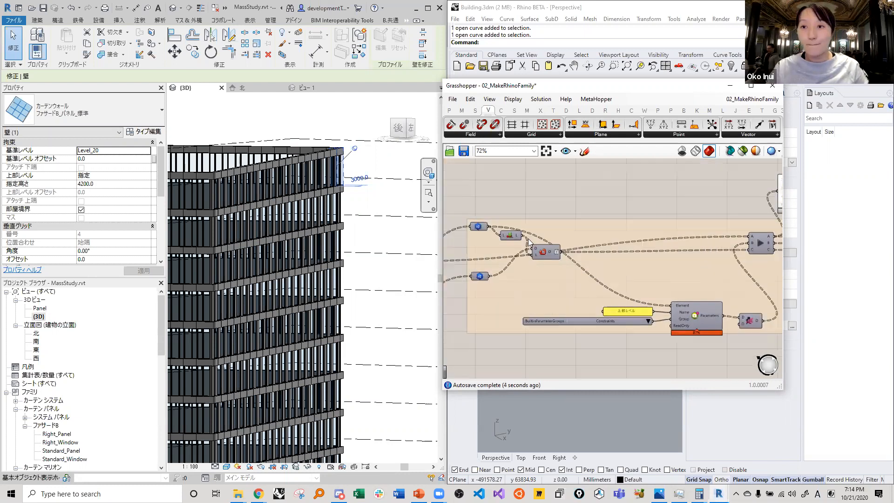
left_click_drag(554, 257, 548, 262)
left_click_drag(487, 227, 669, 307)
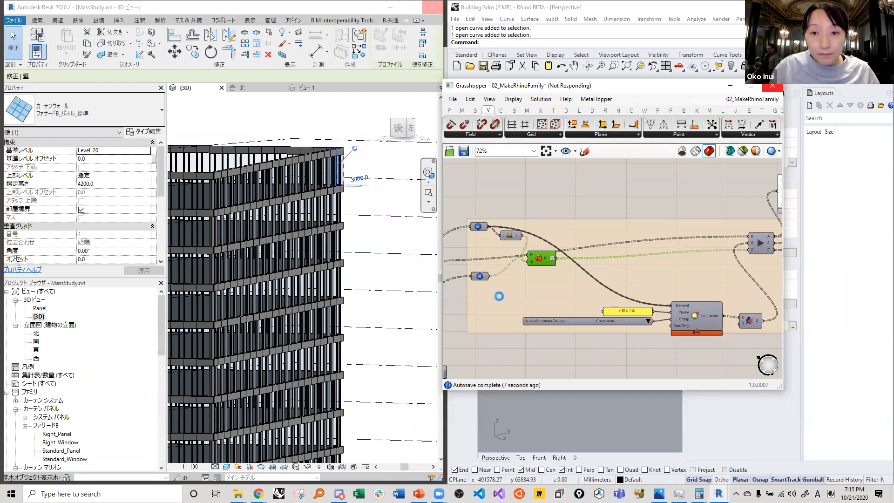
Release the Data Dam in front of the window walls' parameter-setting component.
scroll(605, 261, "up", 2)
scroll(533, 313, "down", 3)
scroll(684, 249, "up", 3)
left_click(688, 248)
scroll(499, 204, "down", 3)
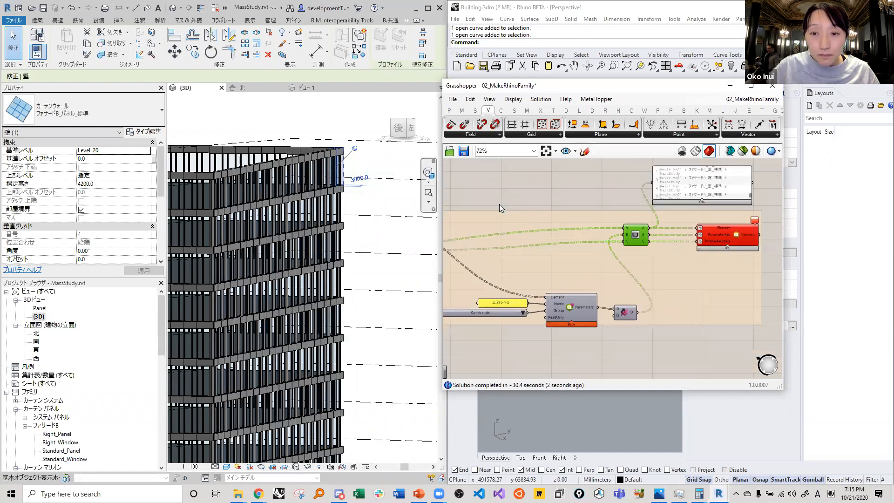
Inspect the parameter-setting component's error marker and its wires from the Data Dam.
scroll(666, 219, "up", 3)
scroll(752, 219, "up", 3)
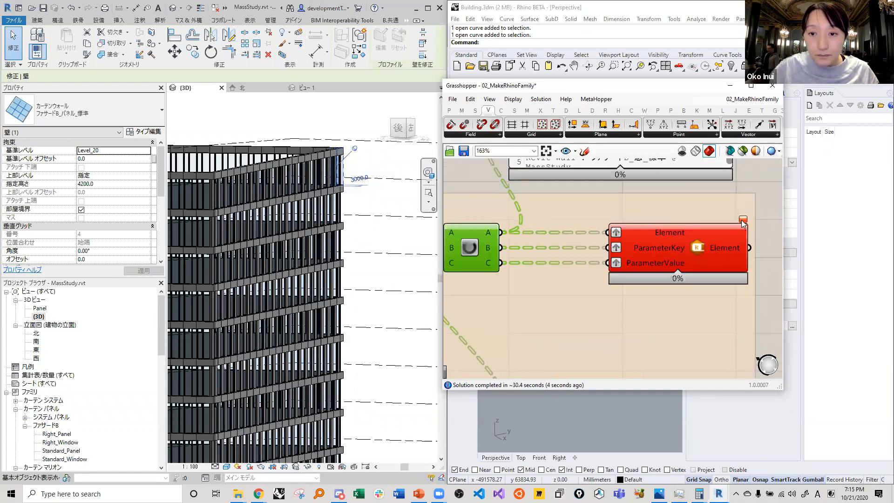
left_click(654, 251)
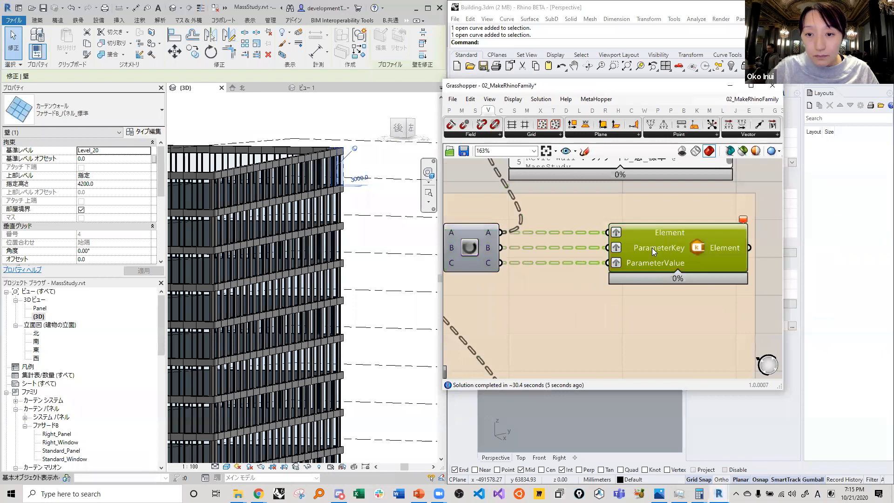
scroll(647, 251, "down", 3)
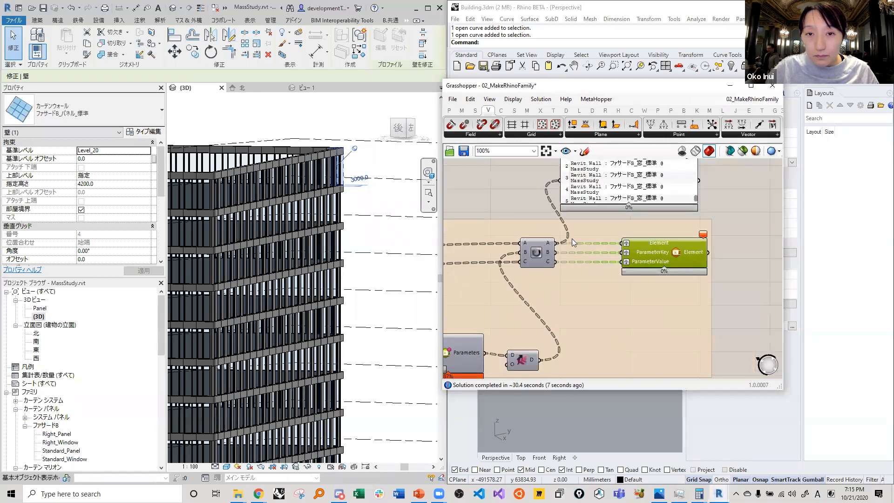
Connect the panel above the group to the Data Dam's C output and read its level list down to the last branch.
scroll(572, 245, "up", 2)
left_click_drag(545, 304, 550, 219)
left_click_drag(539, 315, 550, 219)
scroll(699, 244, "up", 2)
left_click_drag(713, 242, 652, 324)
scroll(565, 285, "down", 5)
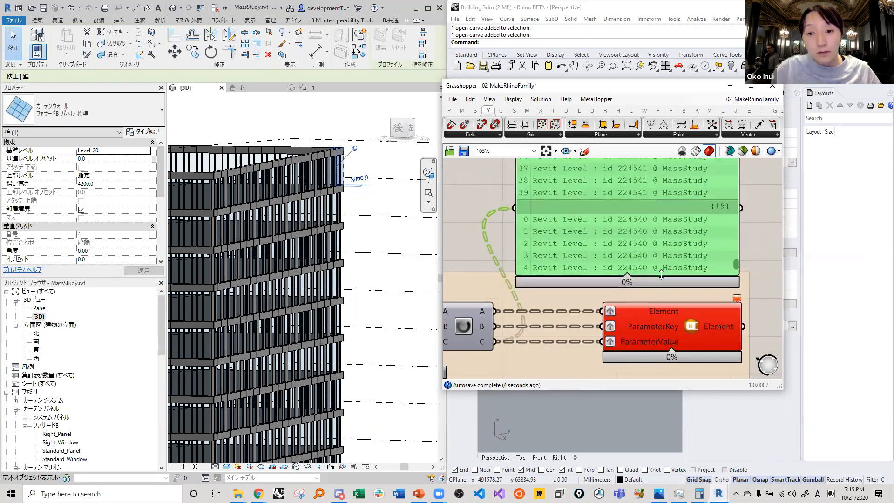
Follow the wall merge into the parameter group, shifting the Repeat Data component right and the Shift Paths component slightly up.
scroll(498, 299, "up", 4)
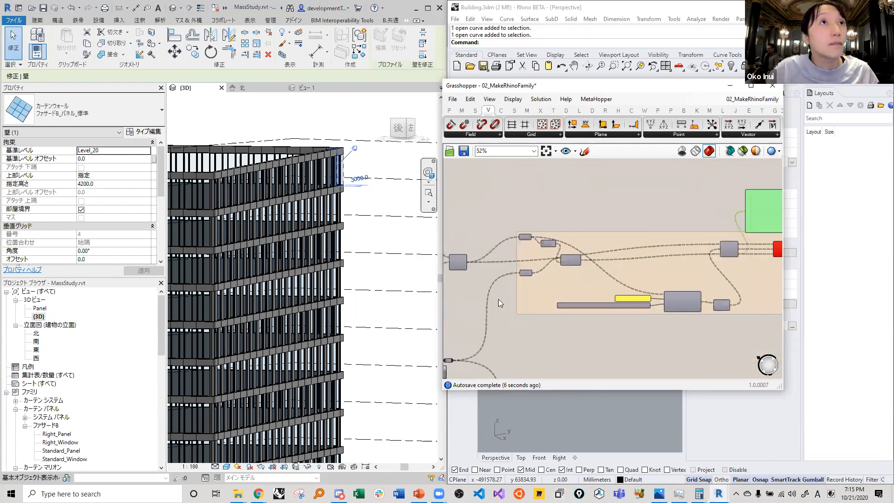
mouse_move(604, 290)
right_mouse_down()
mouse_move(652, 292)
mouse_move(613, 292)
right_mouse_up()
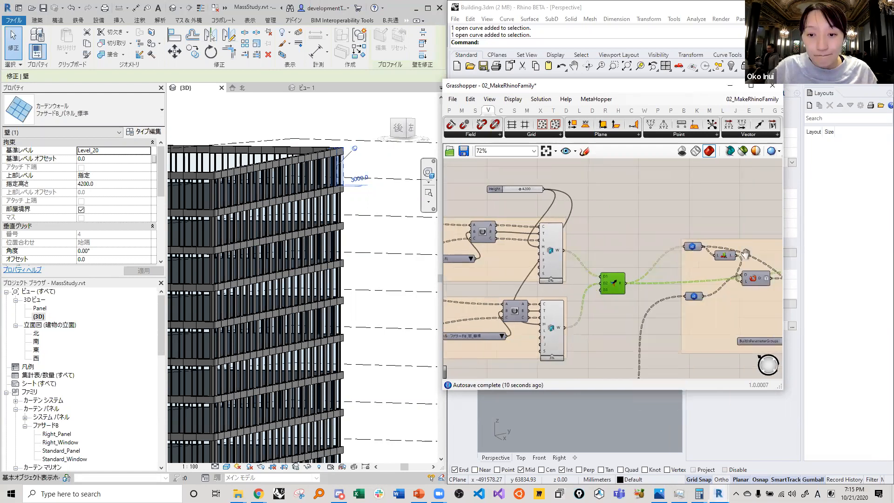
right_click_drag(745, 254, 582, 215)
right_click_drag(539, 259, 471, 257)
left_click_drag(518, 237, 541, 240)
right_click_drag(725, 270, 638, 266)
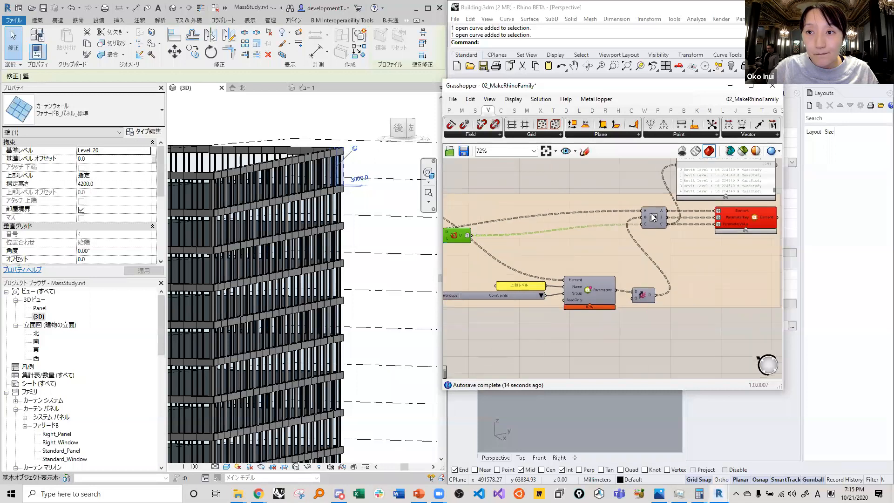
left_click_drag(639, 298, 640, 293)
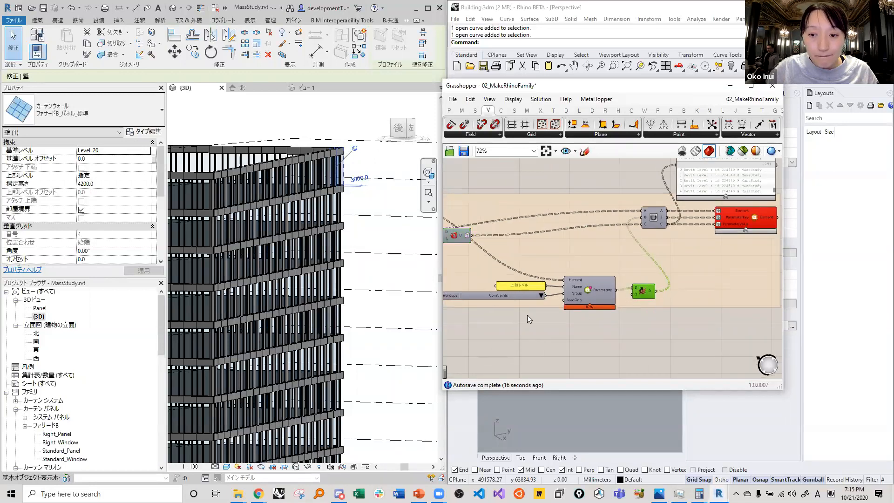
Examine the parameter-setting component's error marker again and review the group's wiring back to its id inputs.
right_click_drag(548, 317, 611, 319)
scroll(611, 320, "up", 1)
scroll(611, 320, "down", 3)
right_click_drag(777, 293, 699, 291)
scroll(683, 250, "up", 4)
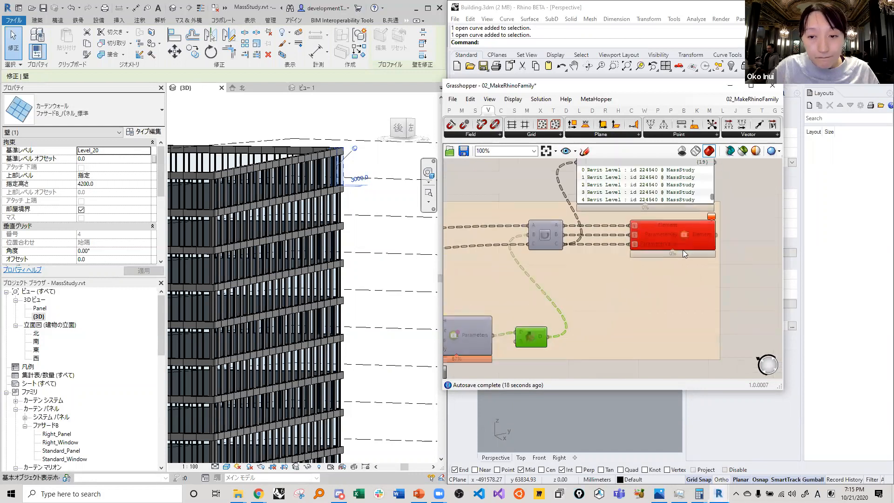
scroll(683, 249, "up", 3)
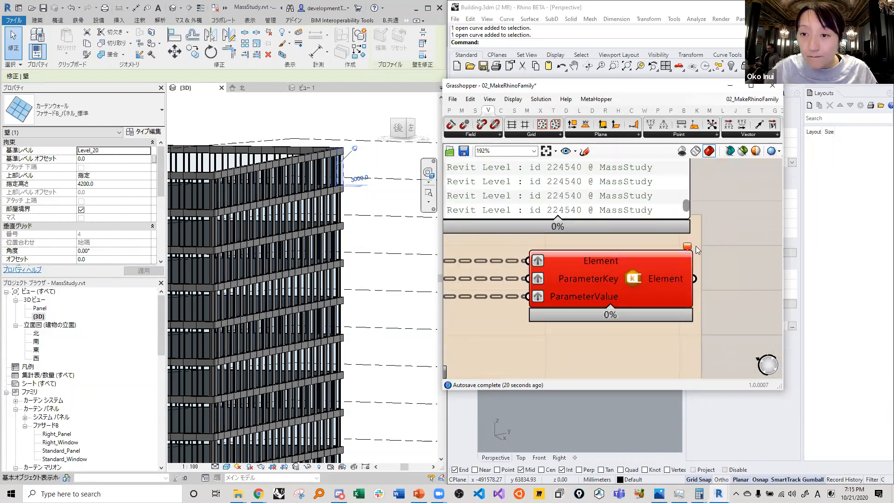
scroll(686, 250, "down", 3)
scroll(574, 282, "down", 3)
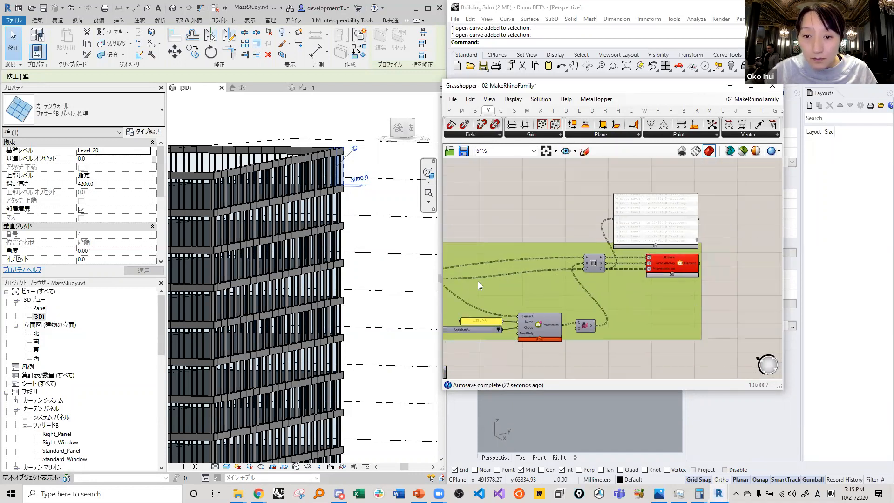
scroll(616, 288, "up", 2)
right_click_drag(680, 288, 725, 286)
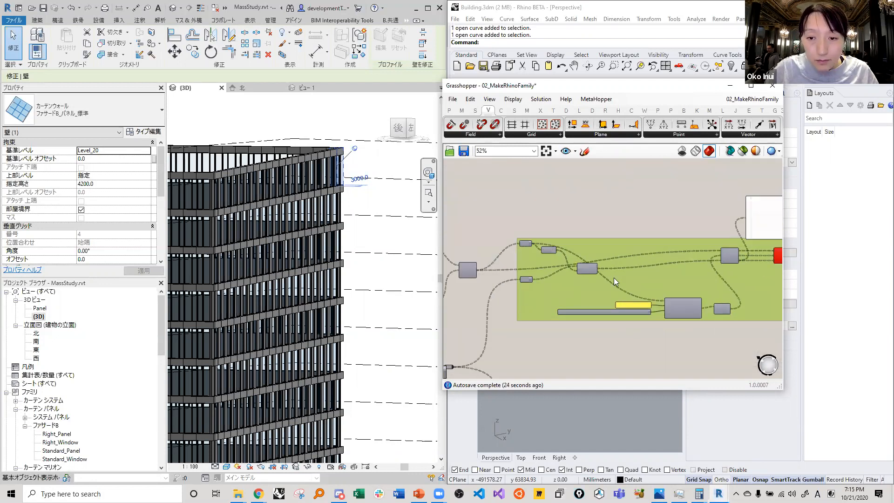
Inspect the 上部レベル parameter lookup component and follow its output to the Element, ParameterKey and ParameterValue inputs of the parameter-setting component.
scroll(613, 278, "up", 4)
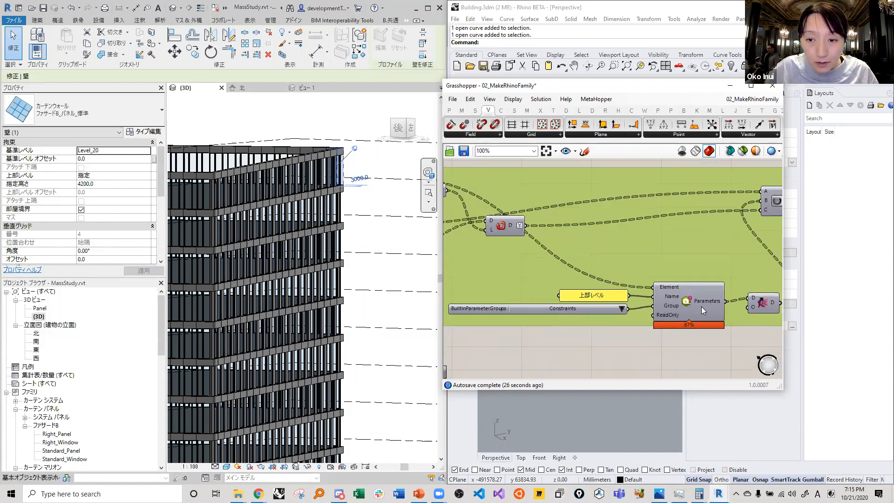
right_click_drag(705, 311, 623, 318)
scroll(560, 297, "up", 3)
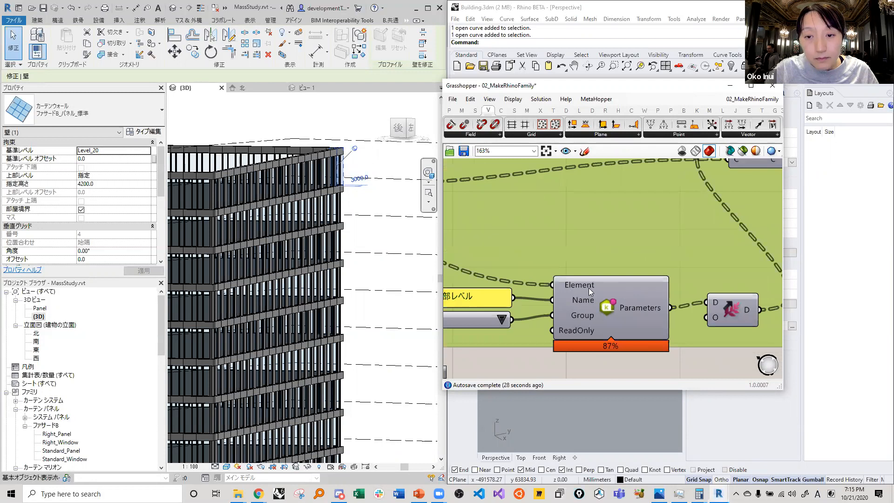
scroll(692, 304, "down", 1)
right_click_drag(683, 308, 527, 323)
scroll(527, 322, "down", 2)
scroll(682, 234, "up", 3)
right_click_drag(671, 226, 609, 238)
mouse_move(682, 233)
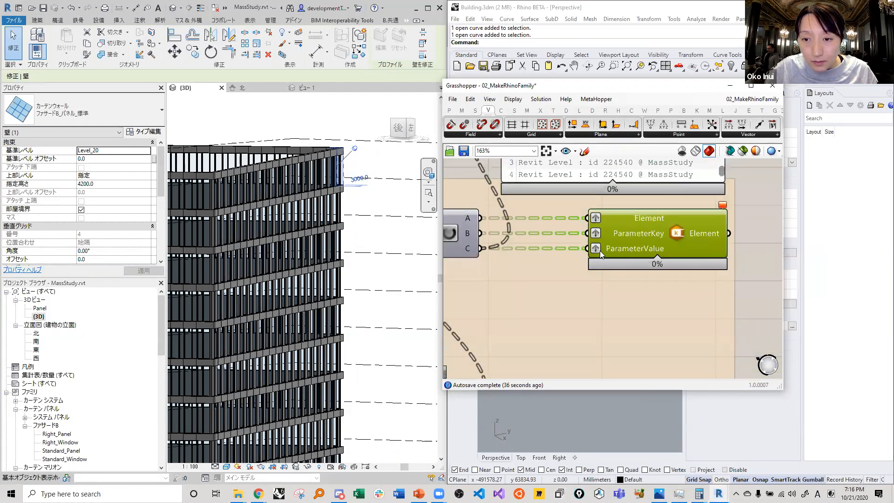
scroll(396, 220, "down", 1)
Try to constrain the selected Level_20 facade wall's top level (上部レベル) to an upper level and apply it in Revit.
left_click(340, 171)
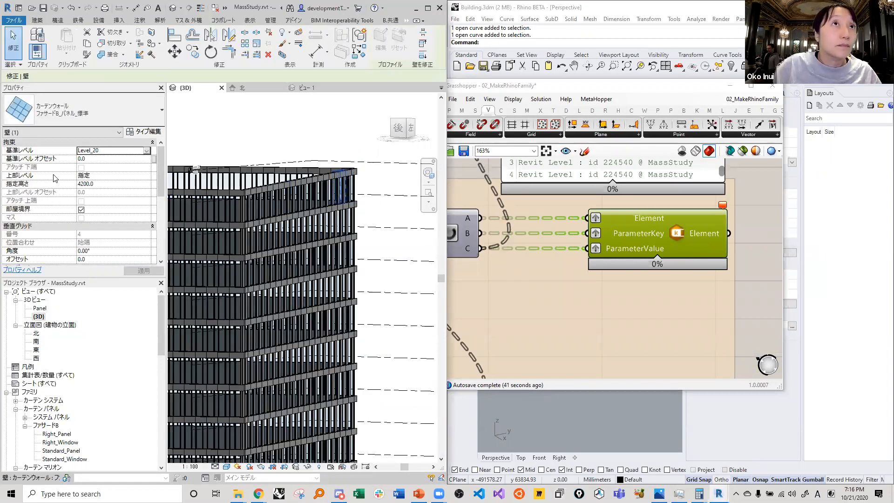
left_click(94, 176)
left_click(146, 176)
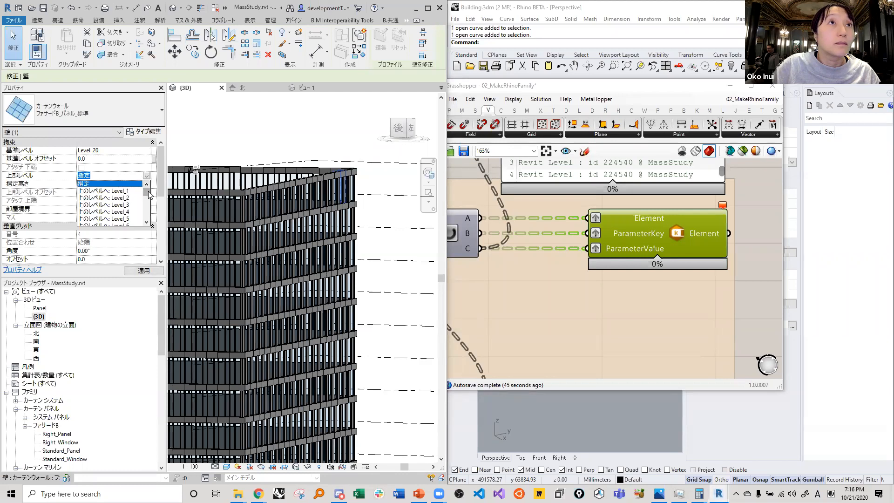
left_click_drag(149, 195, 149, 219)
left_click(130, 223)
left_click(140, 271)
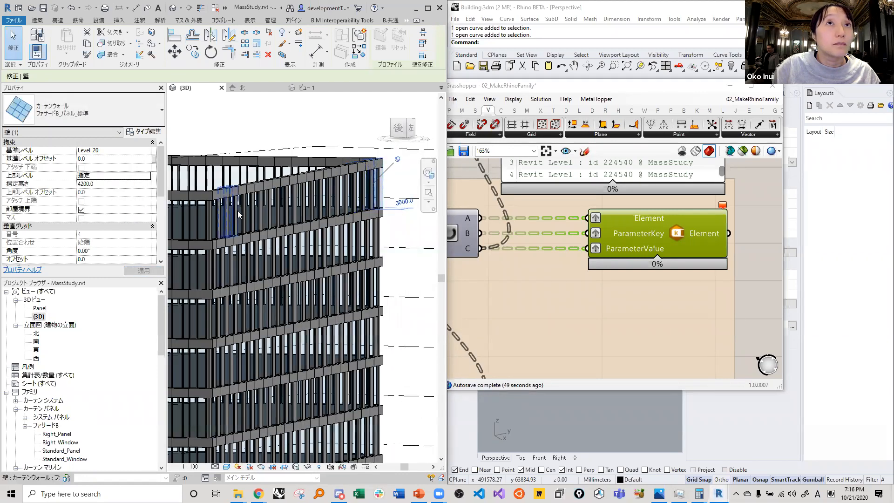
Deselect the wall, open the north elevation (北) and save the project at the save reminder.
scroll(238, 215, "down", 3)
left_click(362, 200)
scroll(354, 198, "down", 3)
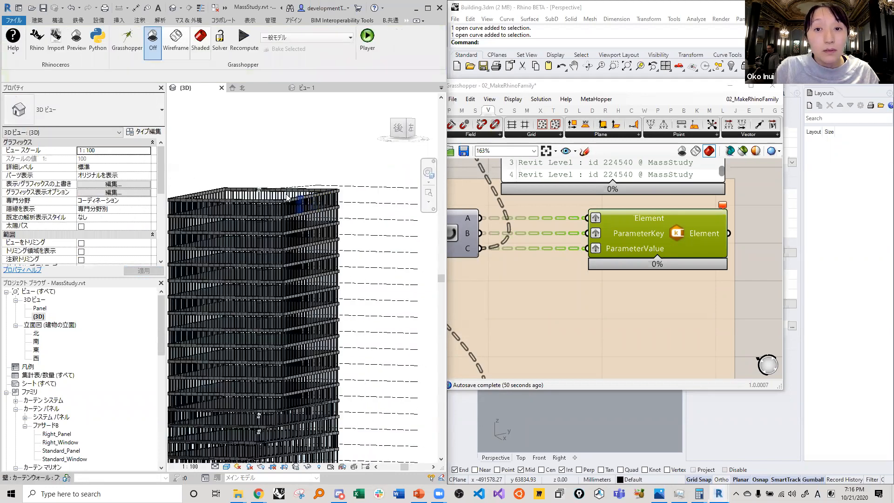
middle_click_drag(359, 190, 366, 181, "shift")
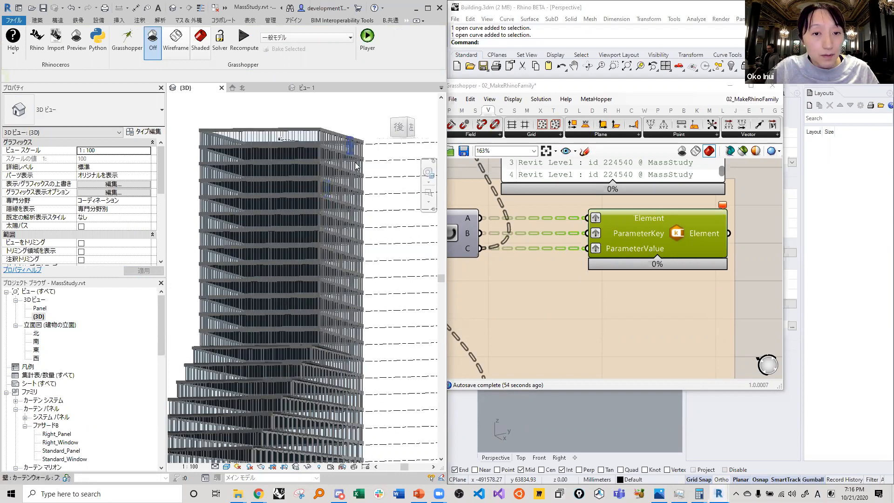
scroll(336, 234, "down", 3)
scroll(347, 184, "up", 4)
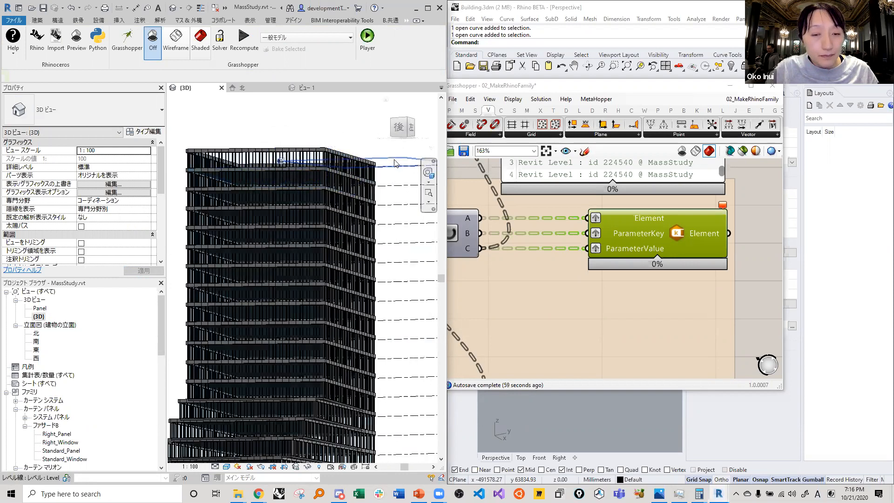
double_click(36, 334)
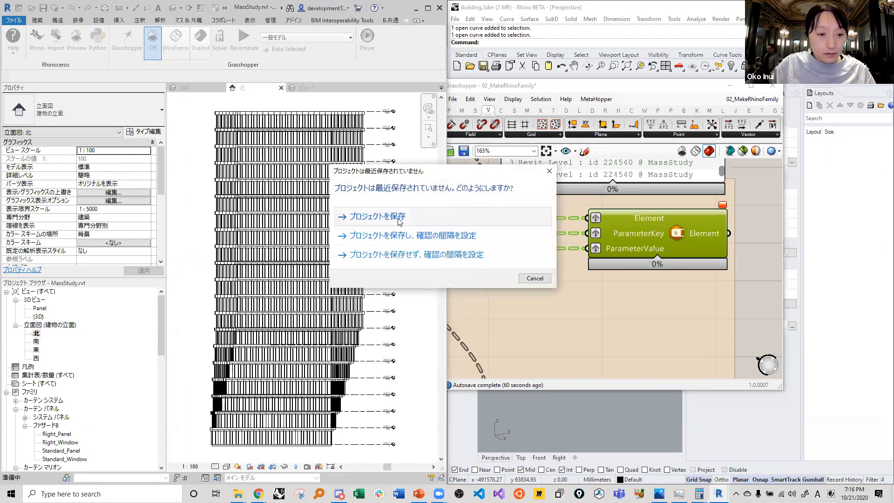
left_click(399, 220)
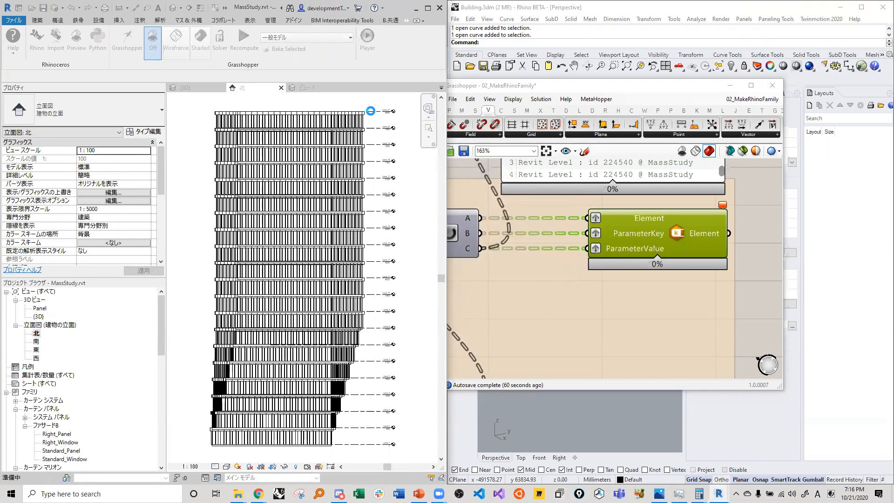
left_click_drag(363, 122, 205, 129)
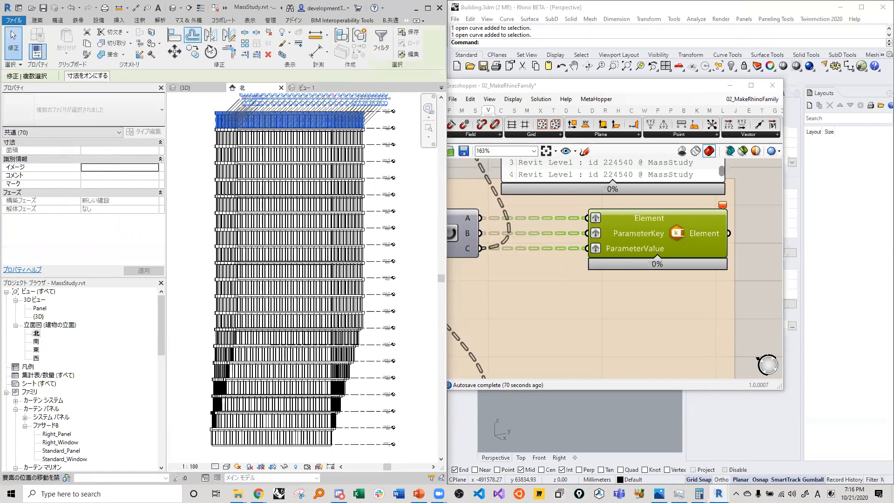
left_click(381, 40)
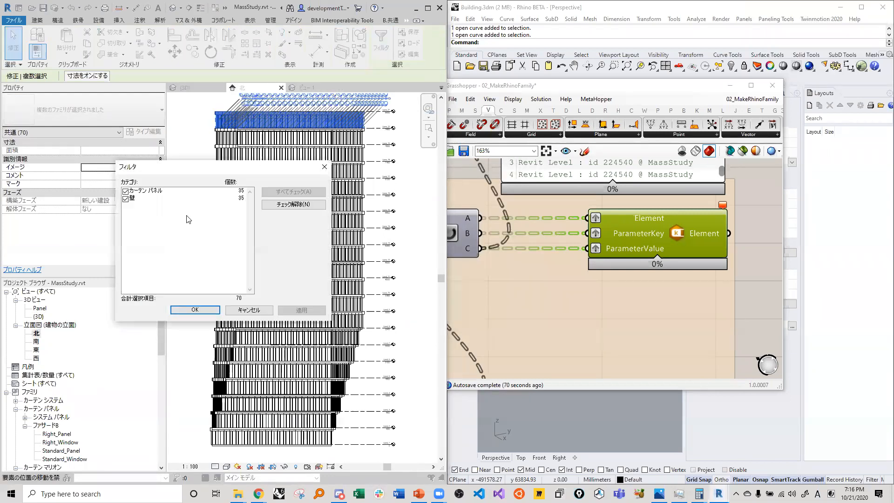
left_click(133, 199)
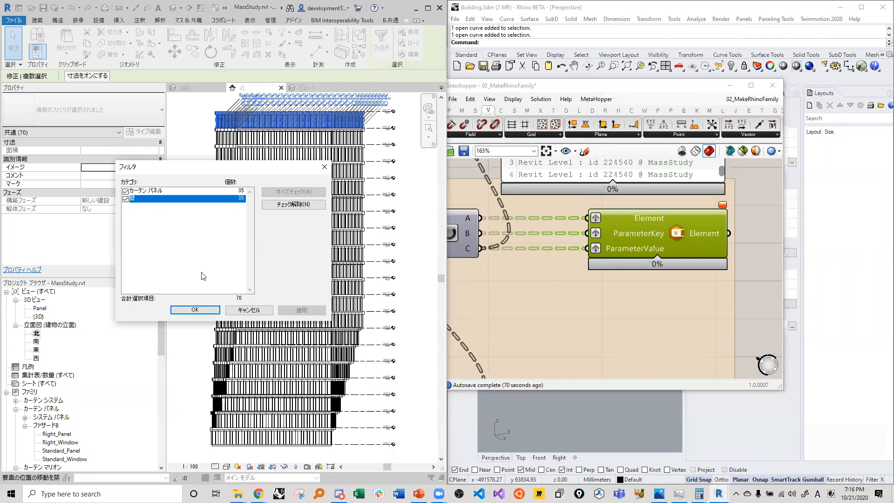
left_click(196, 310)
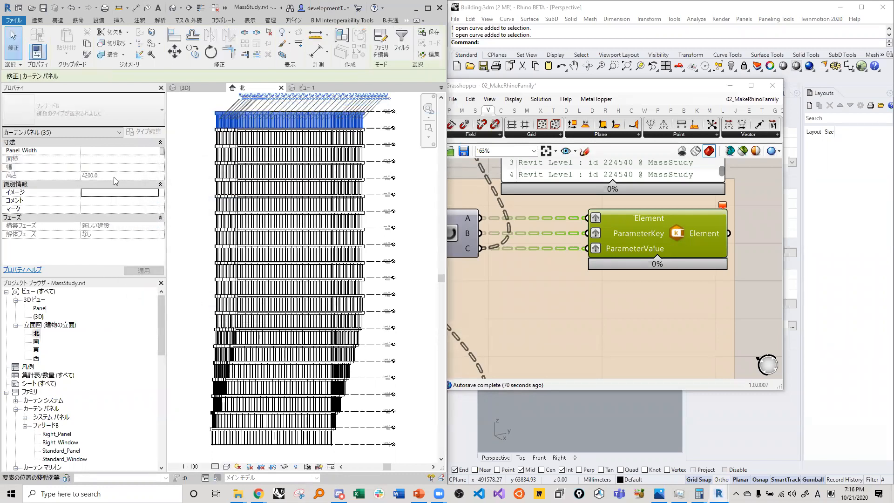
left_click(101, 143)
scroll(377, 108, "up", 3)
scroll(322, 202, "down", 1)
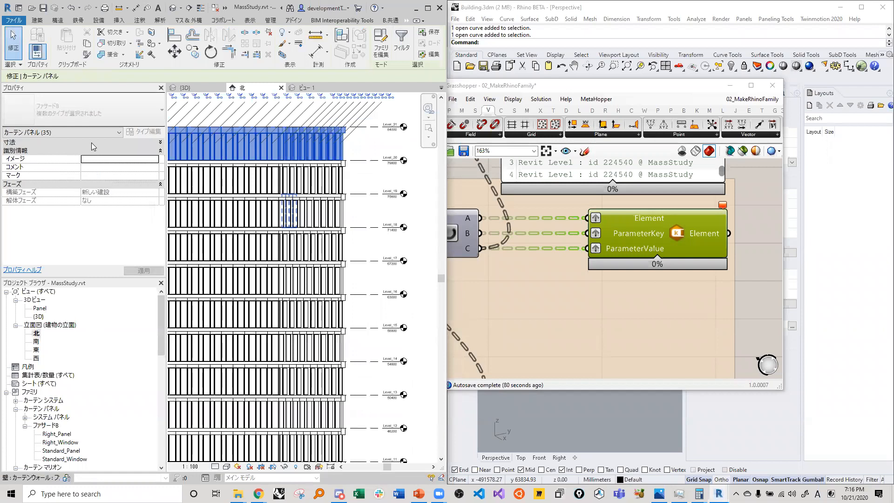
left_click(93, 144)
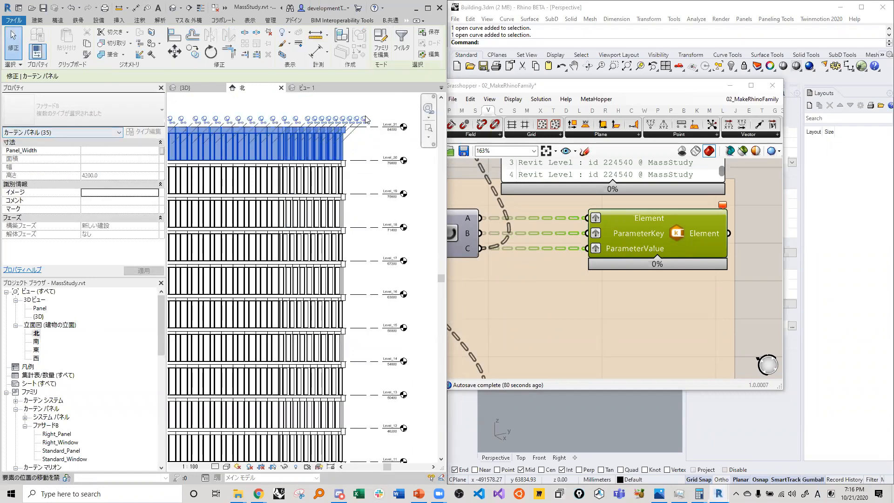
left_click(353, 101)
scroll(338, 145, "down", 3)
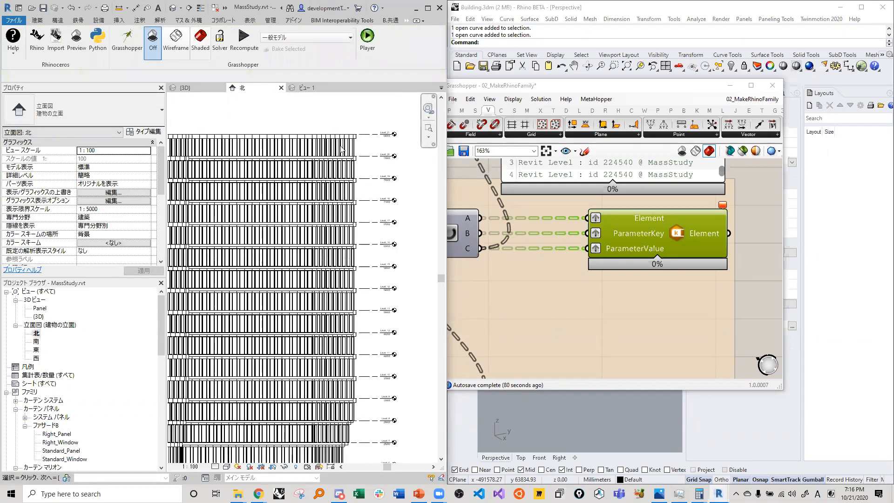
Select the whole top-floor facade row in the north elevation and filter the selection to walls (壁) only.
left_click_drag(220, 145, 221, 145)
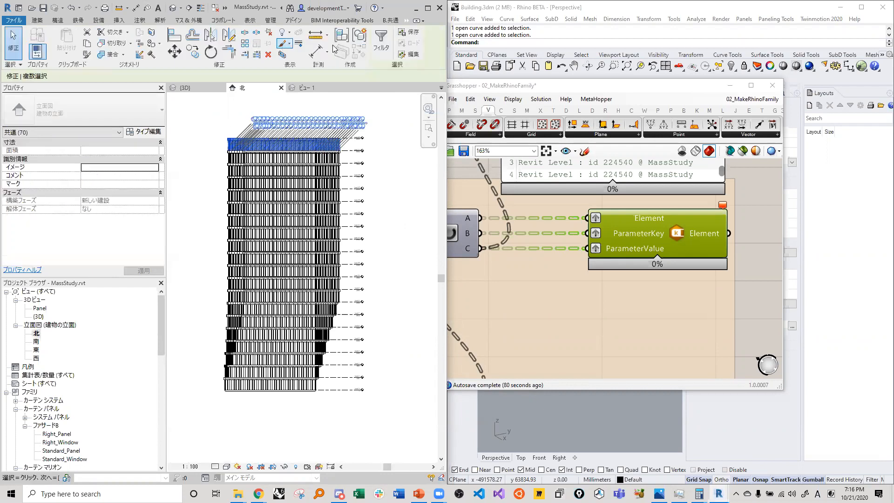
left_click(381, 39)
left_click(125, 191)
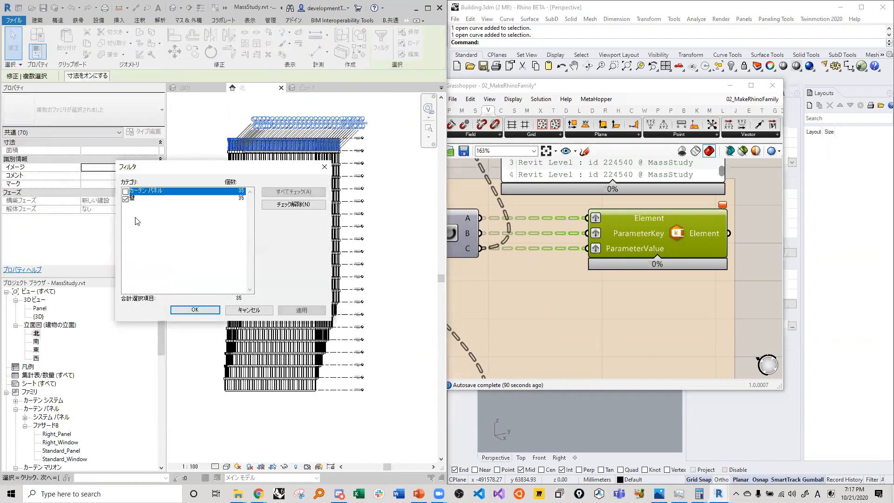
left_click(182, 310)
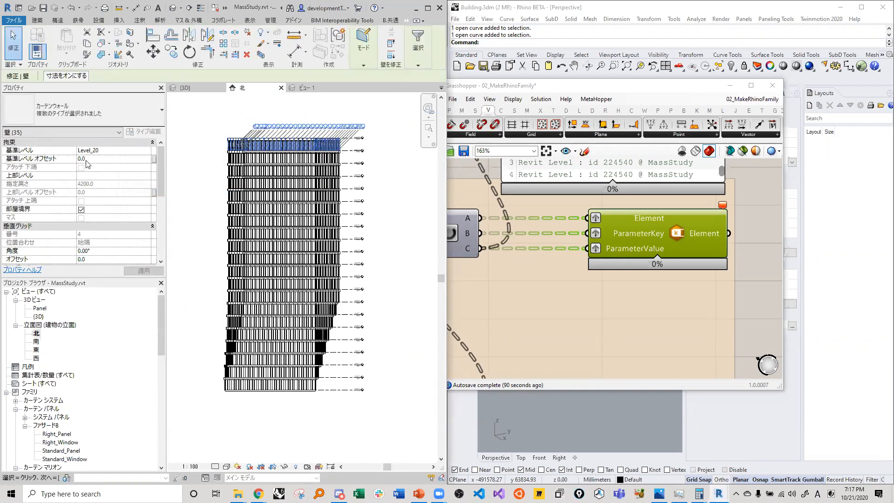
Try to set the selected top-floor walls' base level (基準レベル) to Level_21.
left_click(137, 150)
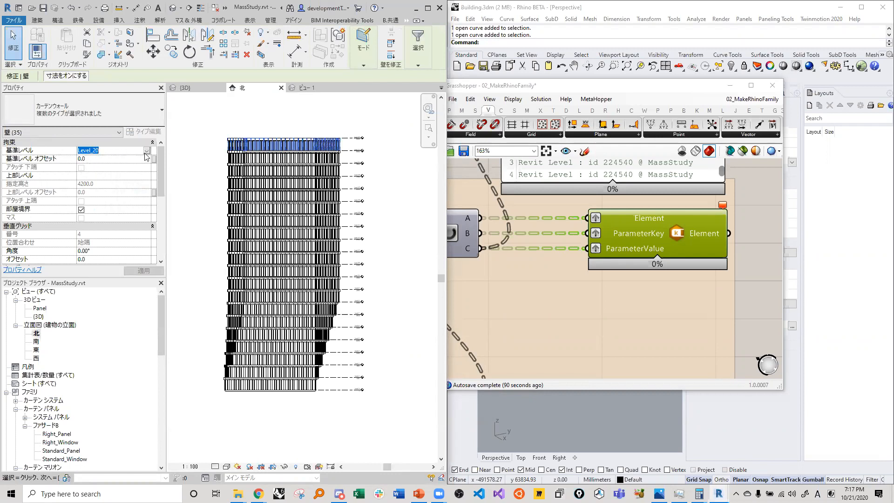
left_click(147, 151)
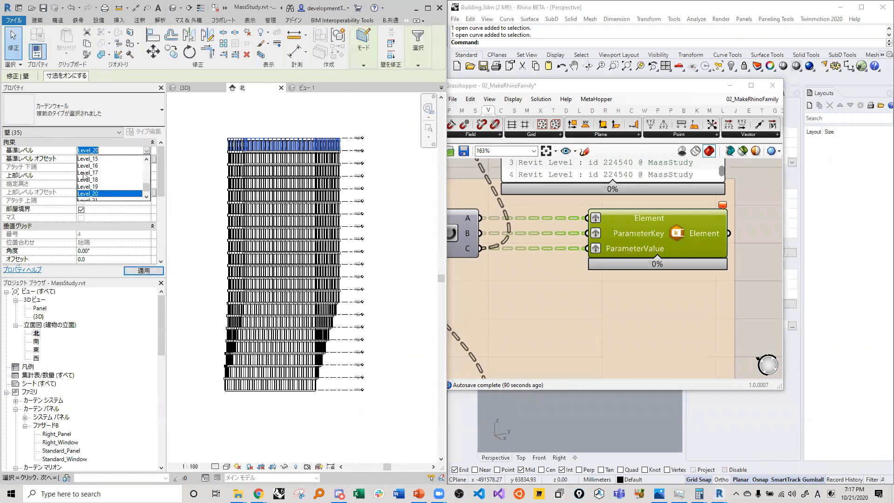
left_click(92, 199)
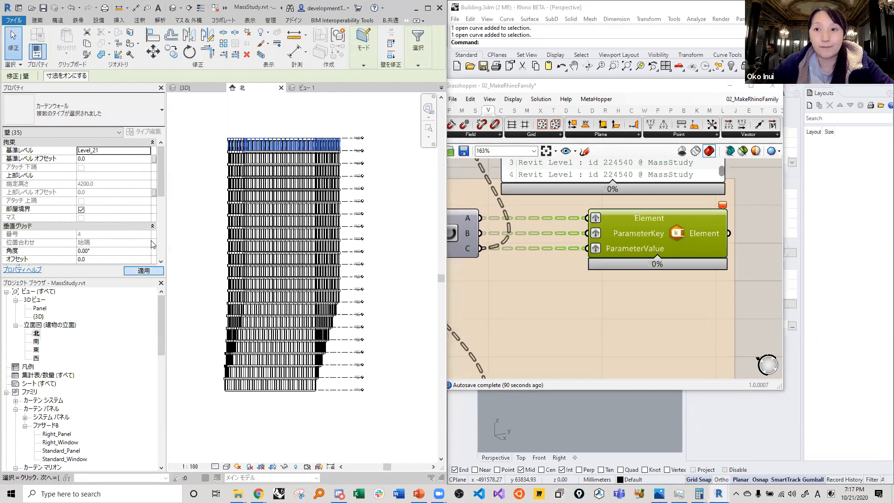
left_click(139, 273)
left_click(310, 276)
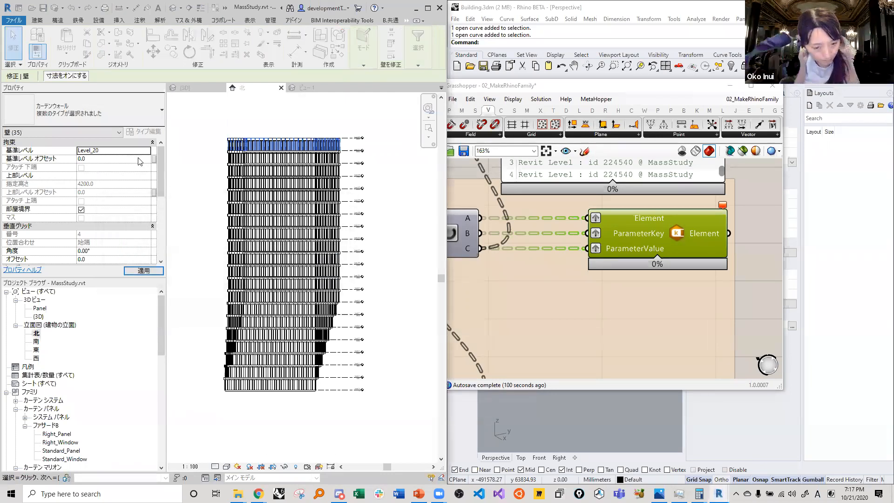
Set the selected top-floor walls' top level (上部レベル) to 上のレベルへ: Level_21, check the top row and clear the selection.
left_click(93, 177)
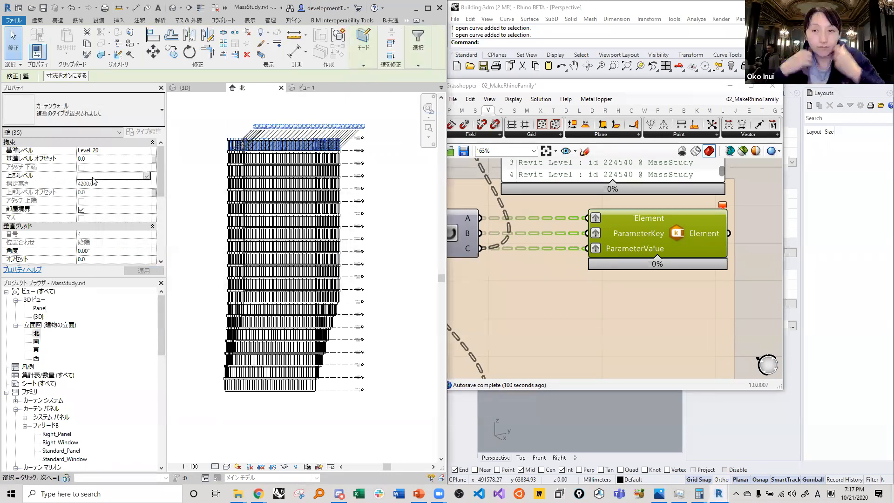
left_click(146, 176)
scroll(112, 205, "down", 5)
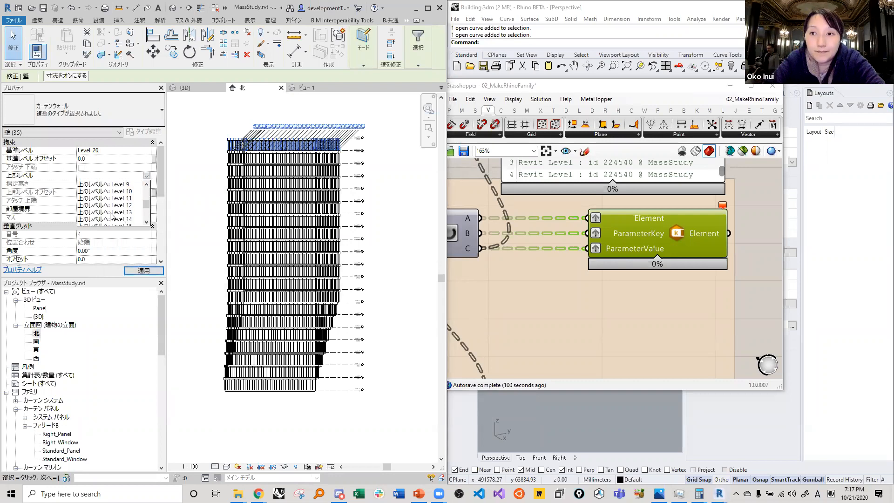
left_click(110, 222)
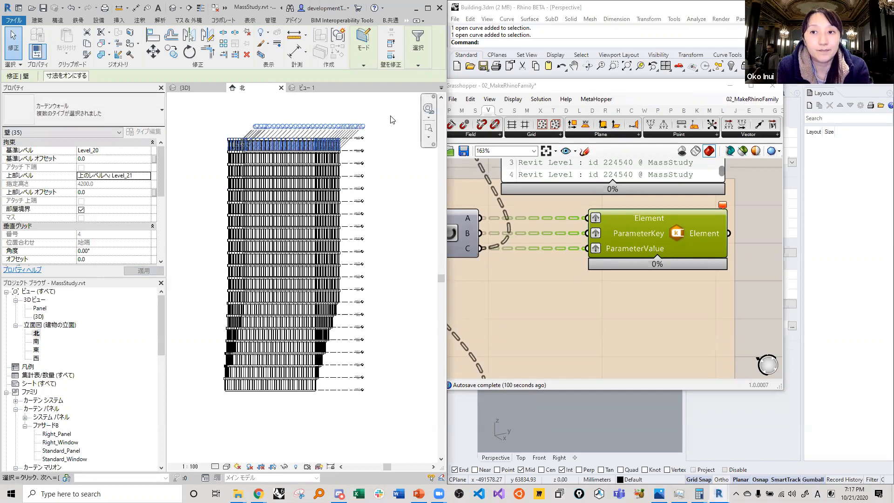
scroll(226, 132, "up", 5)
scroll(228, 132, "up", 3)
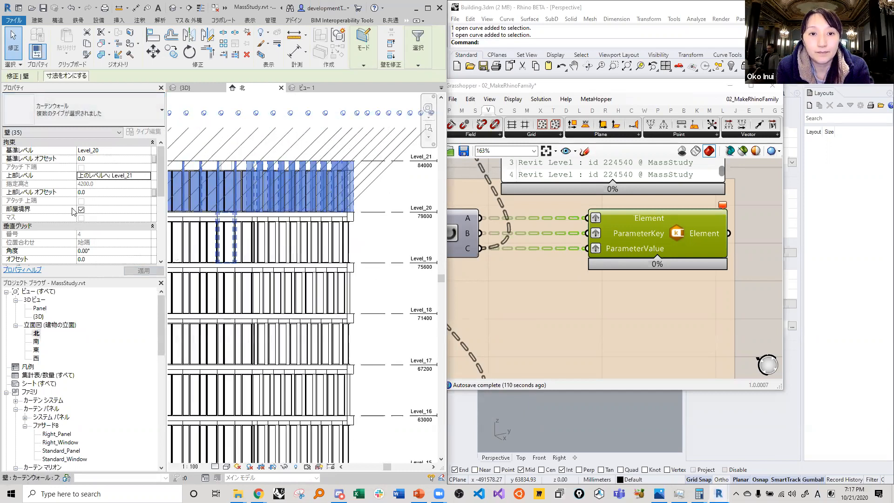
left_click(390, 191)
scroll(390, 192, "down", 2)
scroll(260, 228, "down", 2)
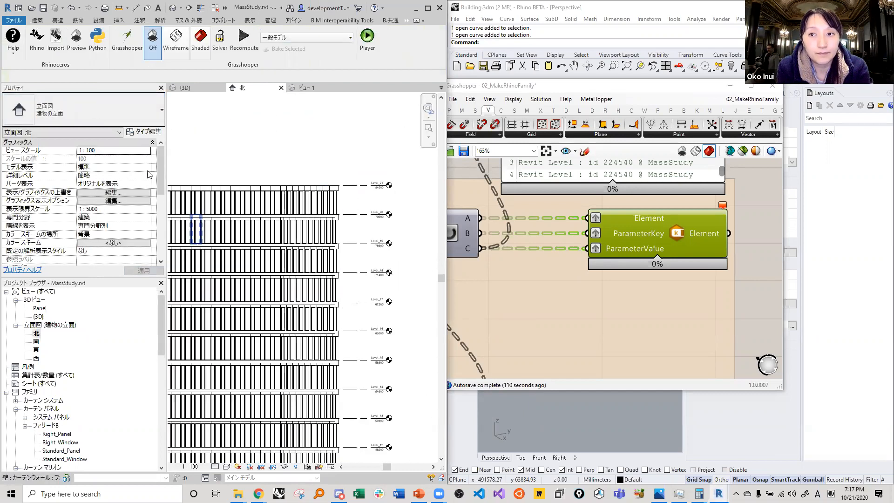
Set the elevation of Level_21 to 90000 in the north elevation.
scroll(356, 194, "up", 3)
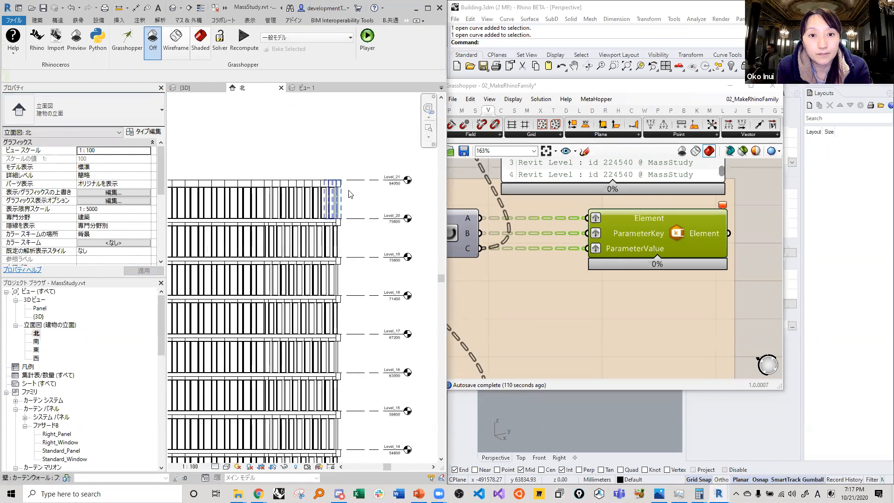
scroll(350, 189, "up", 5)
left_click(360, 173)
scroll(386, 206, "down", 3)
scroll(358, 194, "up", 1)
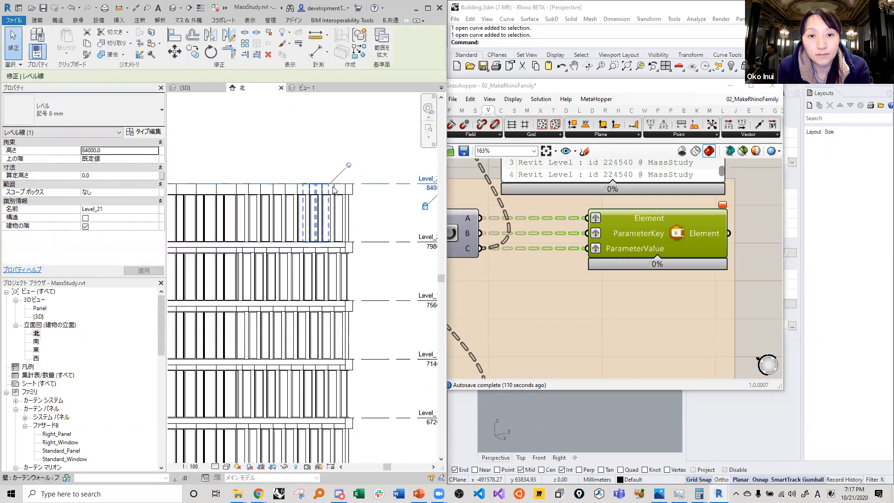
scroll(334, 190, "down", 3)
scroll(321, 182, "up", 3)
scroll(366, 203, "down", 3)
scroll(367, 197, "up", 2)
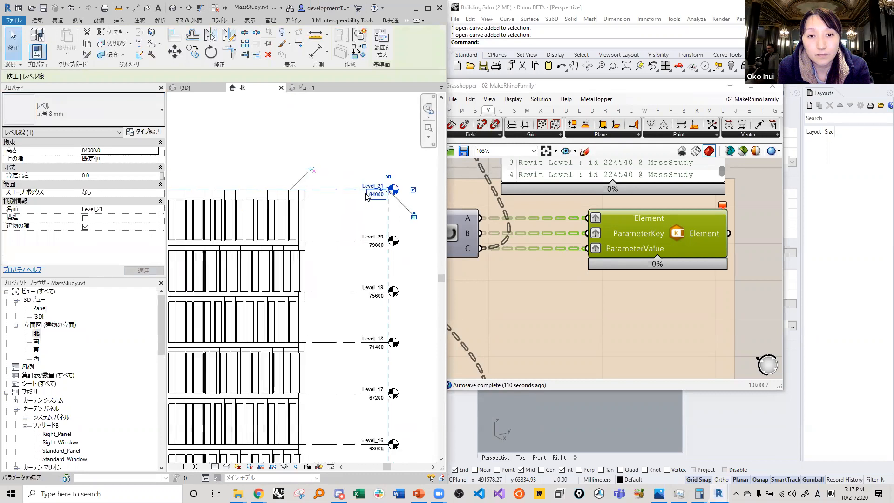
scroll(366, 196, "up", 1)
left_click(354, 196)
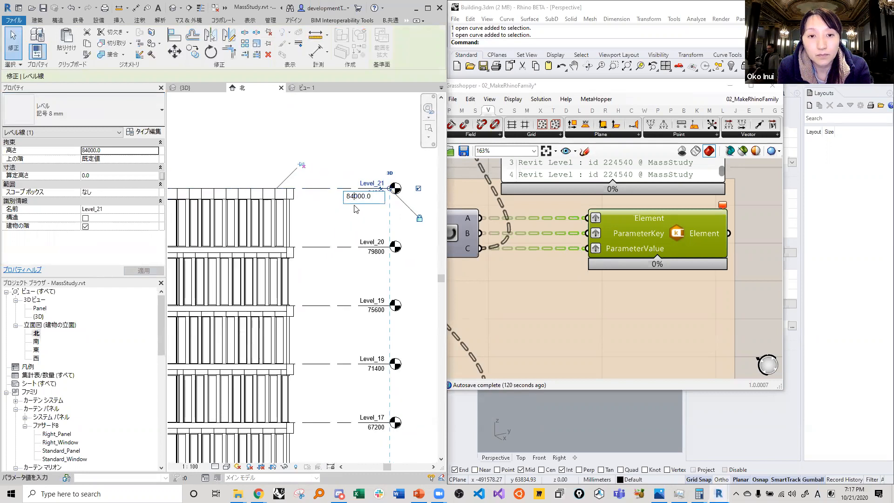
key("shift+Home")
type("90")
key("Return")
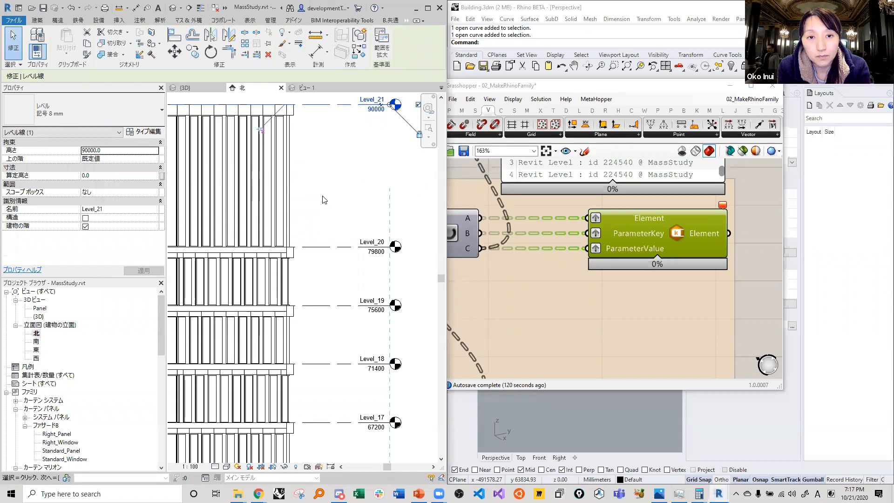
Check the whole facade against the level lines in the north elevation with the level selection cleared.
scroll(325, 200, "down", 4)
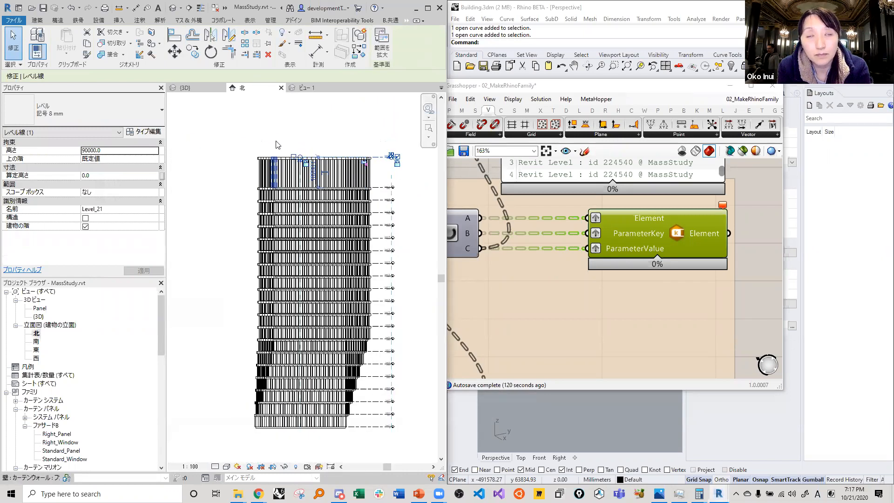
left_click(276, 145)
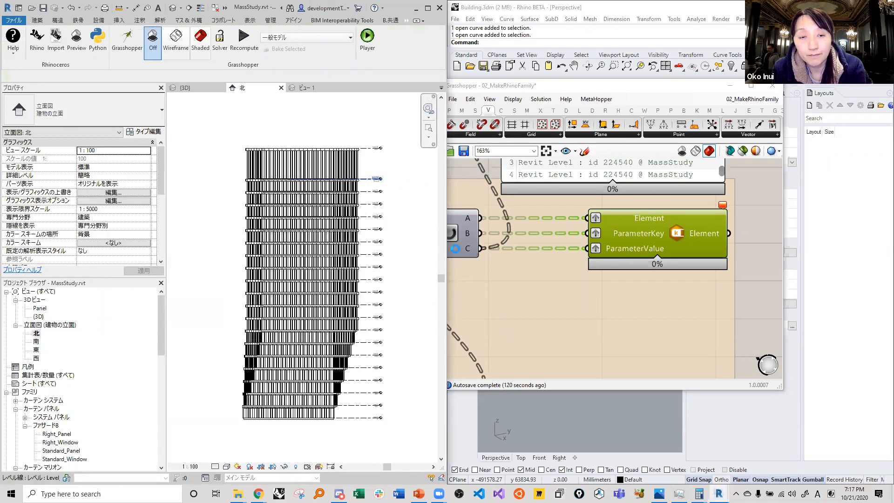
scroll(375, 182, "up", 1)
scroll(377, 180, "up", 4)
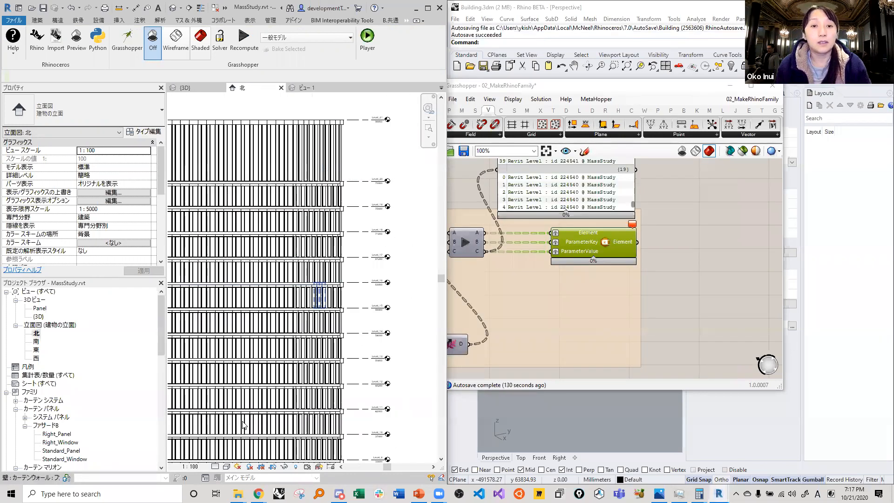
Open the {3D} view and examine the curtain-wall facade panels and windows at the building's corner and along its sides.
double_click(41, 316)
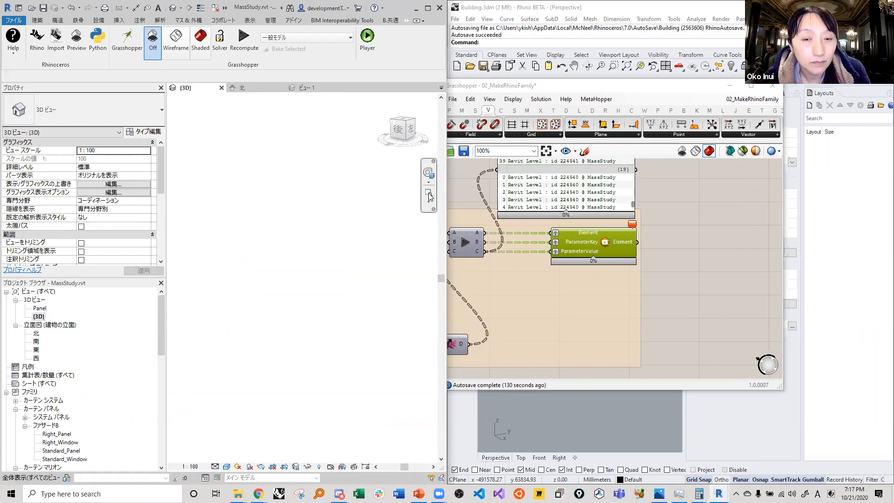
scroll(321, 251, "up", 6)
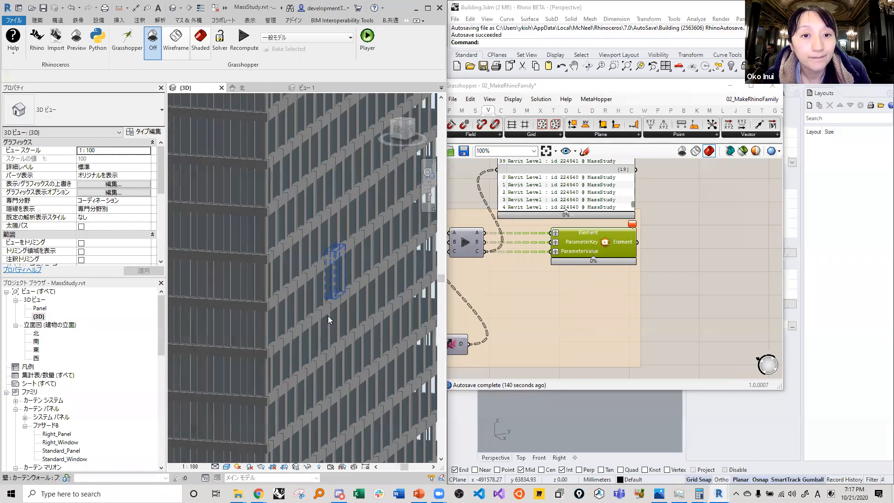
scroll(220, 360, "up", 2)
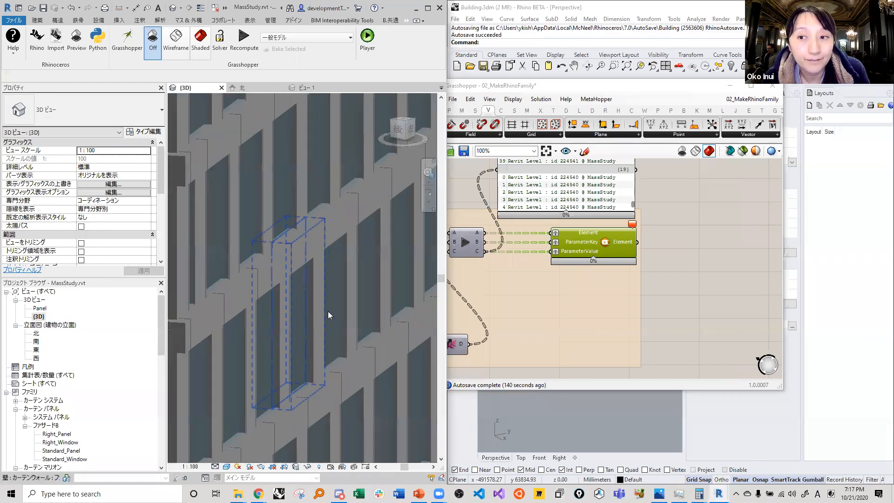
scroll(328, 311, "down", 2)
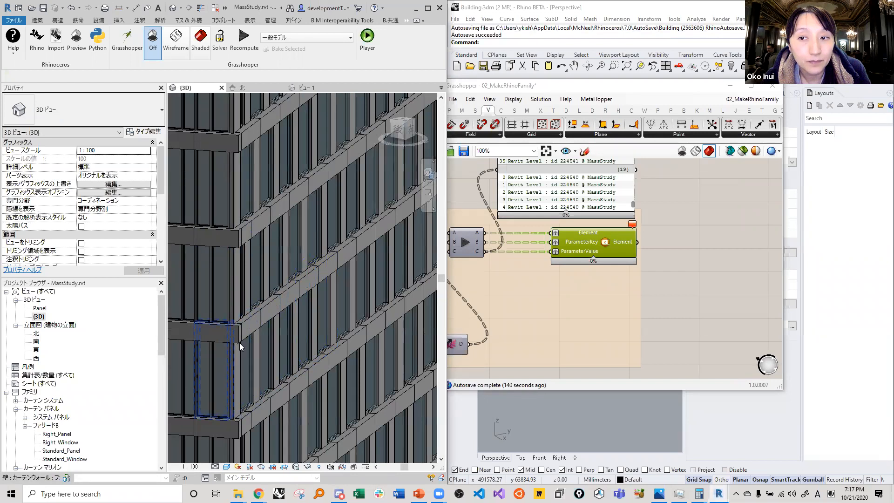
scroll(381, 286, "down", 2)
middle_click_drag(381, 285, 285, 318, "shift")
scroll(305, 325, "up", 5)
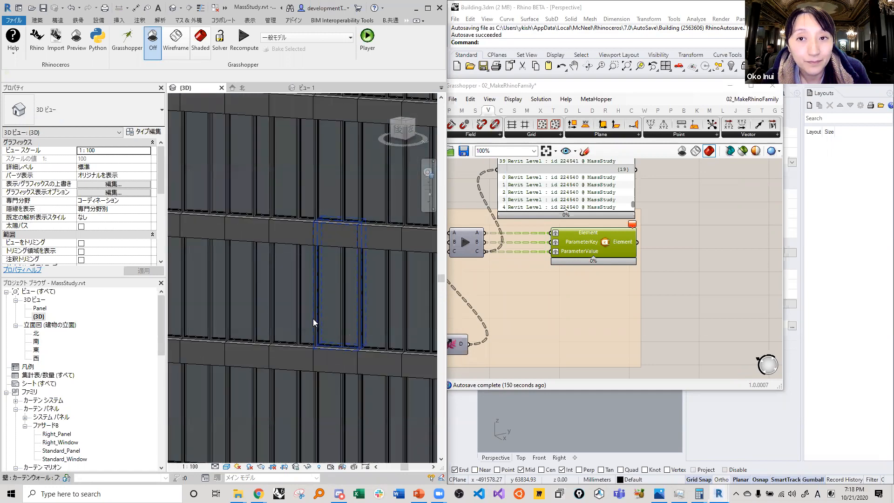
scroll(368, 277, "down", 2)
scroll(392, 199, "down", 4)
scroll(350, 352, "up", 6)
scroll(344, 303, "up", 4)
key("Escape")
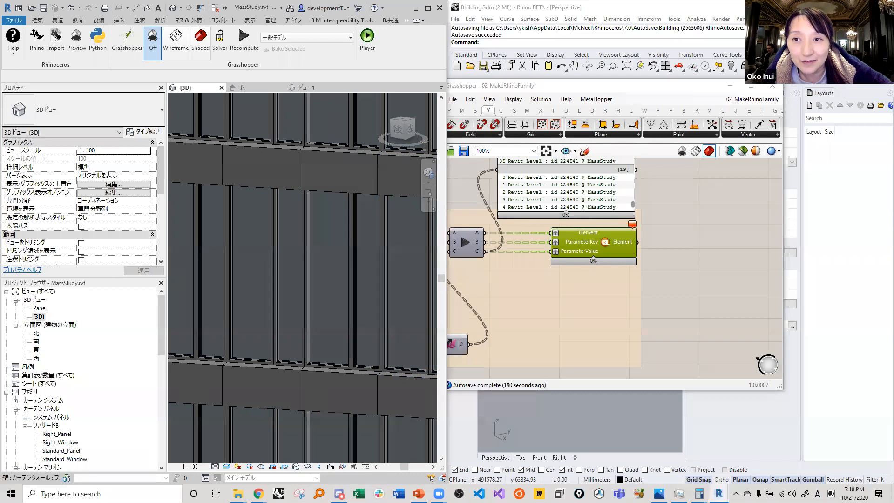
Review the Grasshopper definition from the element parameter component back through the mass, floor and facade groups.
scroll(693, 281, "down", 10)
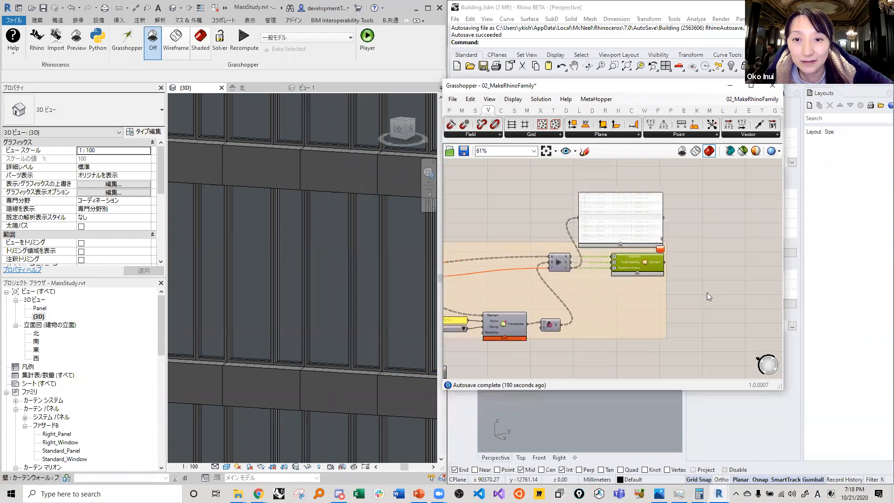
scroll(654, 256, "up", 8)
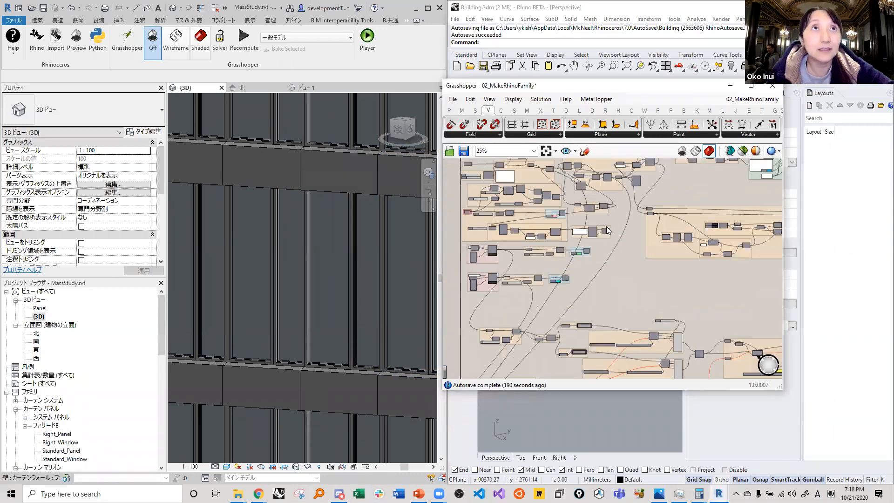
right_click_drag(660, 258, 647, 317)
scroll(647, 317, "up", 3)
scroll(633, 251, "down", 5)
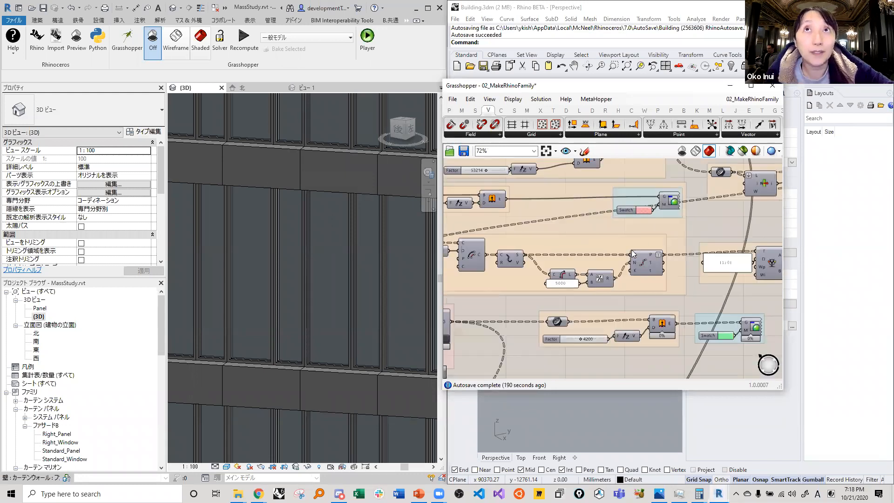
right_click_drag(573, 345, 609, 325)
scroll(583, 318, "down", 2)
right_click_drag(531, 339, 549, 323)
right_click_drag(648, 278, 605, 233)
scroll(605, 234, "up", 2)
scroll(605, 233, "down", 2)
scroll(689, 340, "down", 1)
right_click_drag(638, 259, 610, 224)
scroll(610, 224, "up", 3)
right_click_drag(617, 370, 579, 327)
scroll(579, 326, "down", 4)
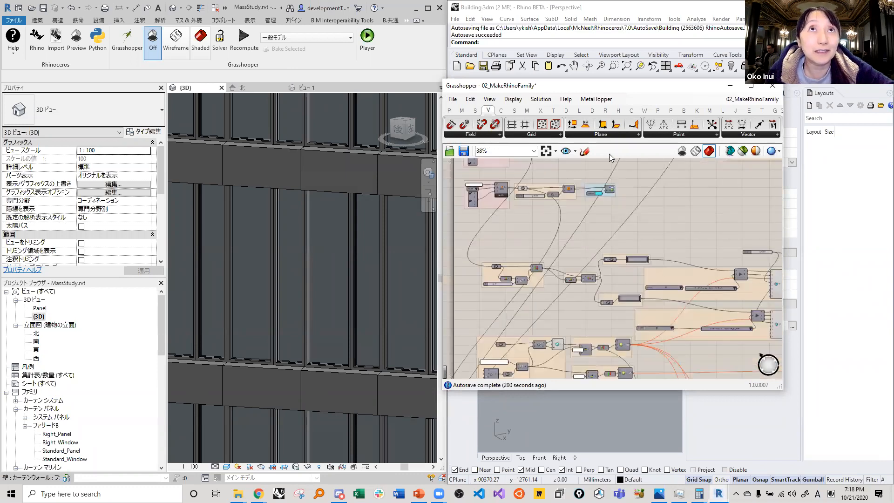
Show the Intersect components in Grasshopper, narrow its window slightly and view the definition's overall layout.
left_click(541, 111)
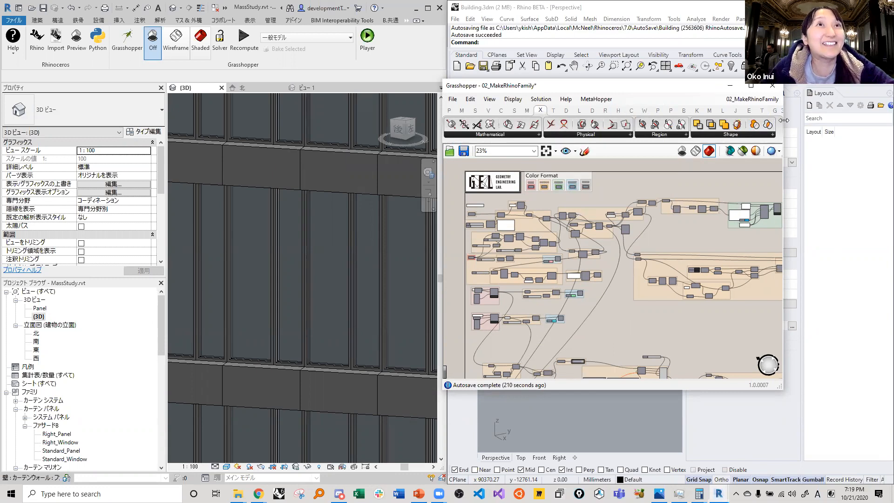
left_click_drag(784, 120, 772, 121)
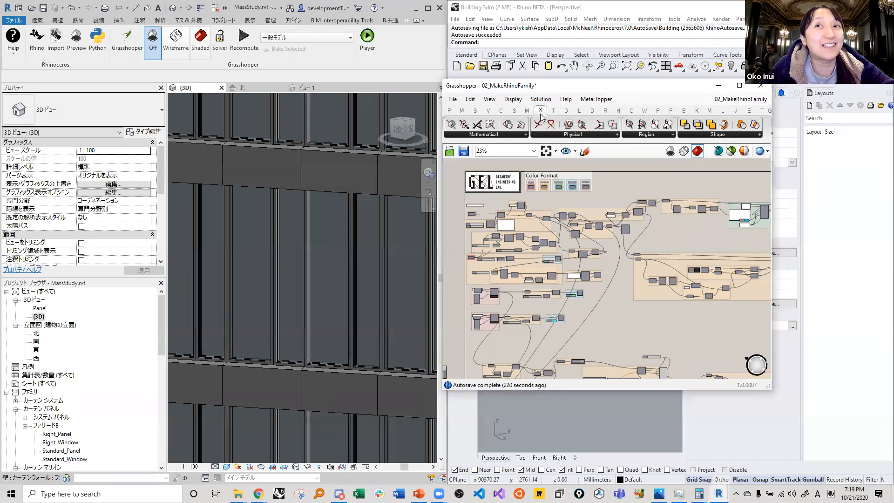
mouse_move(542, 117)
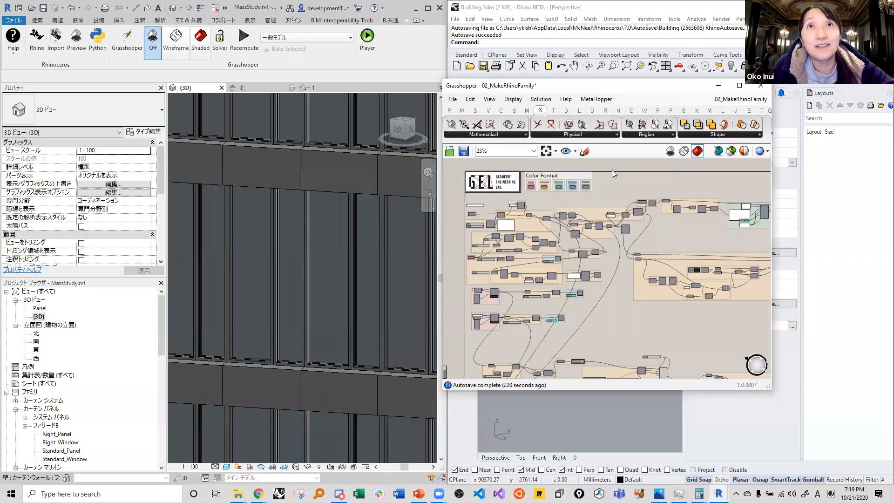
scroll(586, 267, "down", 3)
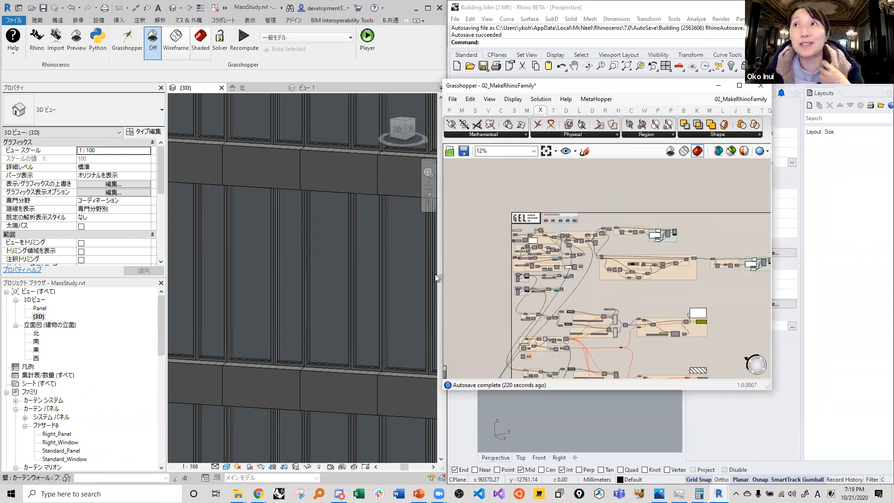
Examine the Revit 3D facade from the tower down to the stepped lower floors and their corner panels.
scroll(407, 276, "down", 8)
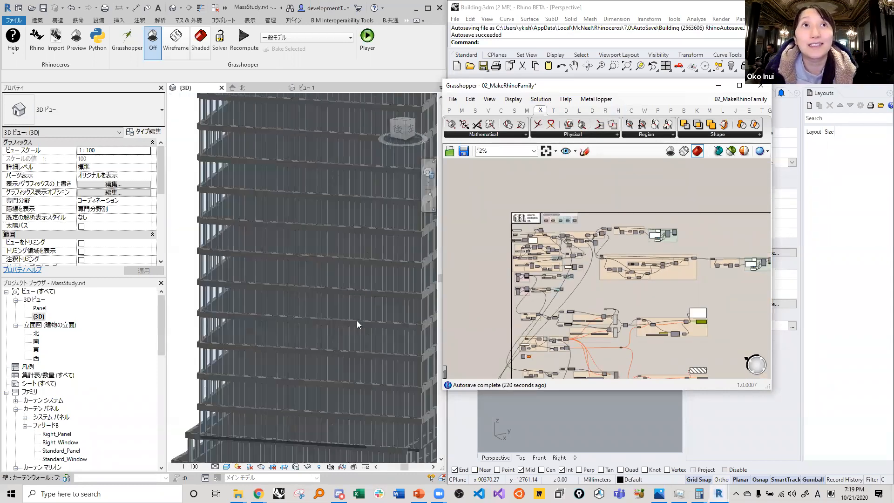
scroll(357, 320, "down", 1)
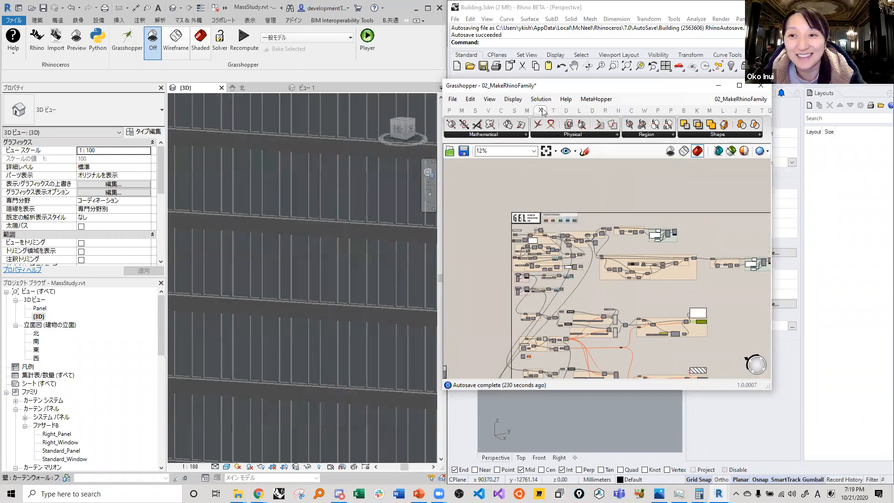
scroll(339, 276, "down", 2)
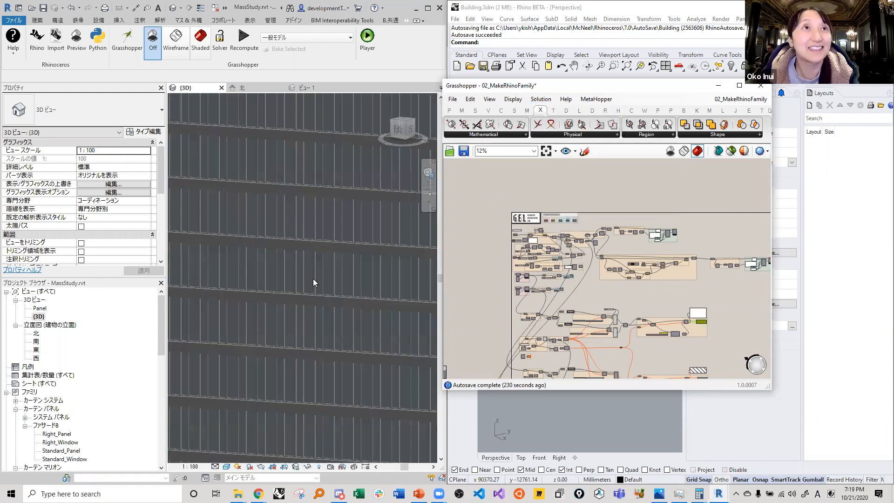
scroll(288, 433, "down", 2)
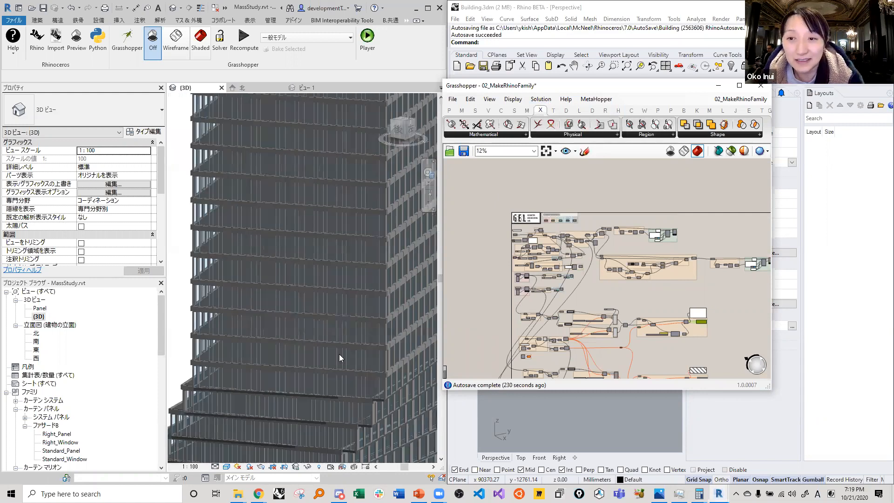
scroll(273, 398, "down", 2)
scroll(324, 395, "down", 3)
scroll(357, 371, "up", 3)
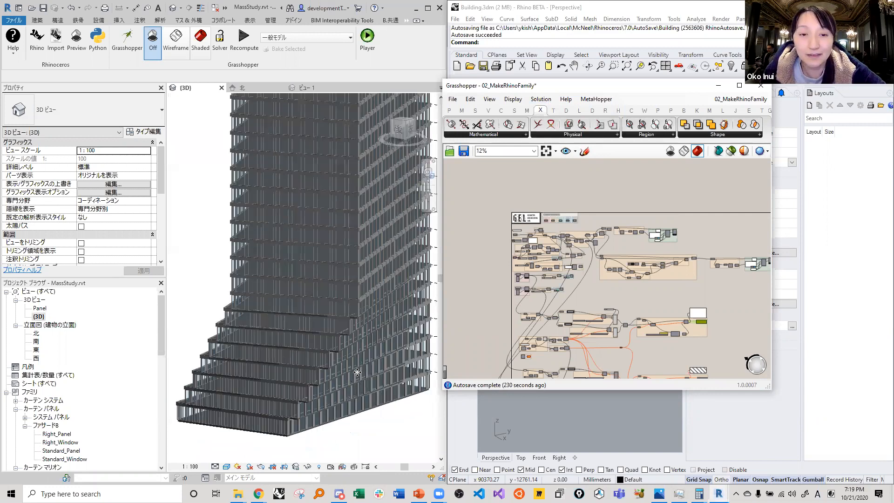
scroll(357, 372, "up", 2)
scroll(371, 388, "up", 4)
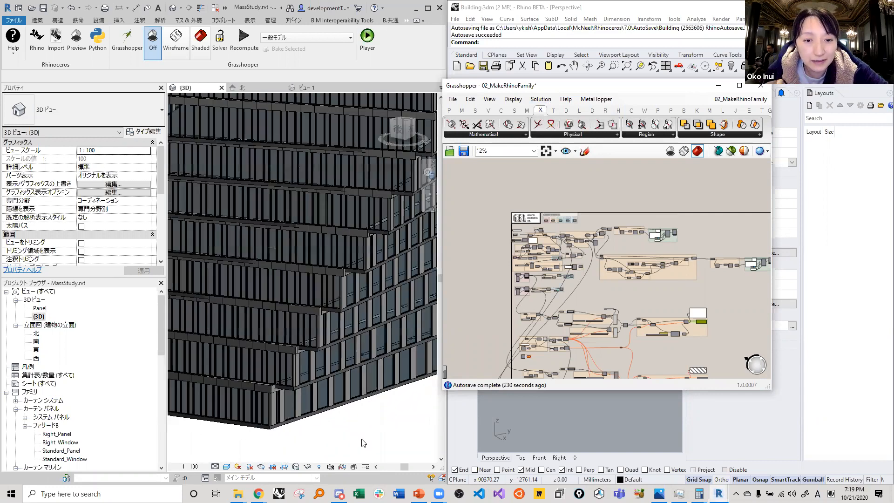
scroll(312, 430, "down", 6)
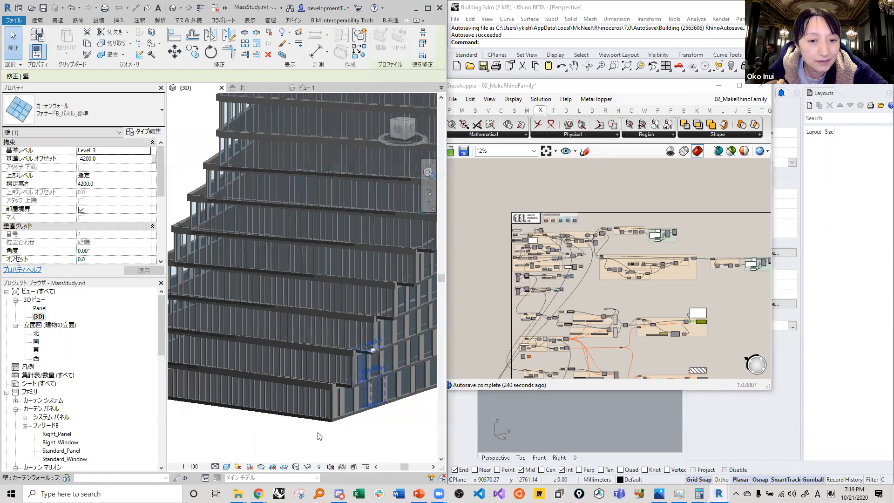
scroll(317, 432, "up", 4)
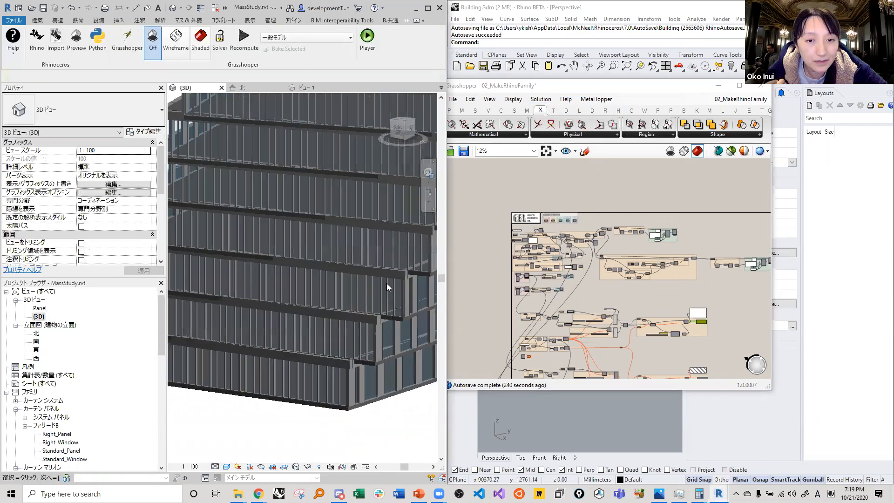
scroll(318, 298, "down", 2)
scroll(317, 302, "down", 3)
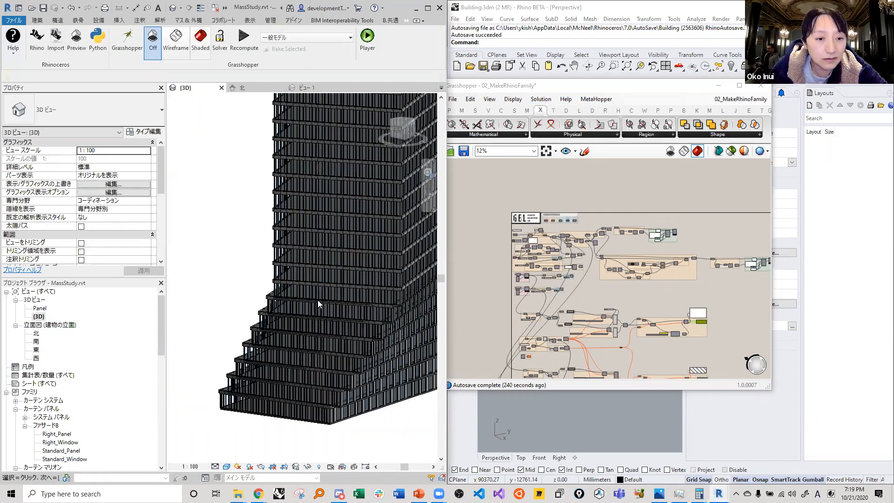
scroll(299, 301, "up", 6)
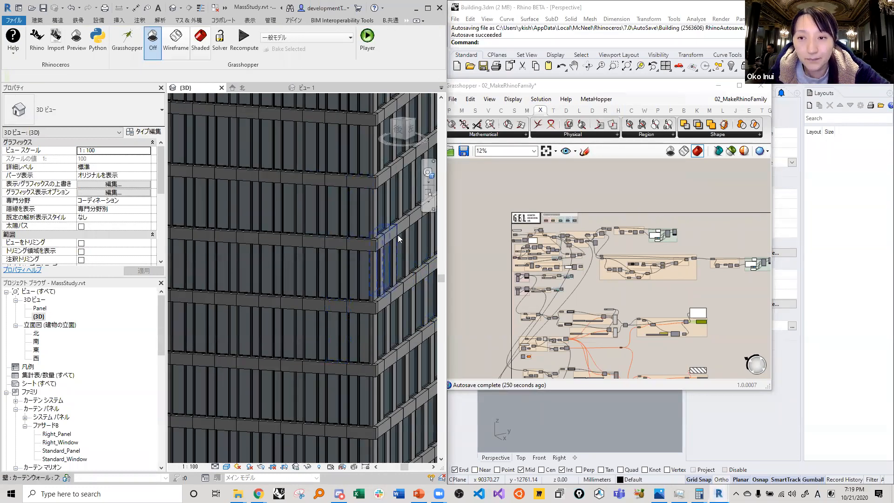
Inspect the tower's upper floors, roof edge and the window curtain walls on the side facade in 3D.
scroll(401, 212, "down", 8)
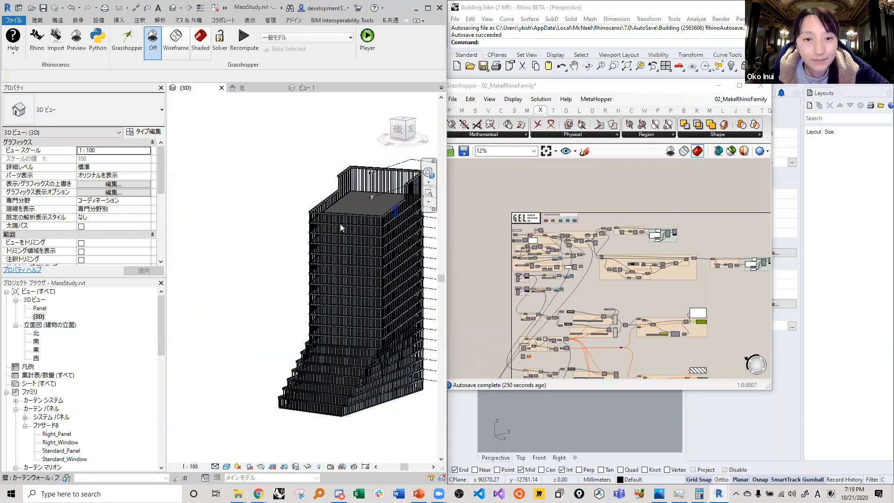
scroll(393, 215, "up", 5)
scroll(377, 219, "up", 5)
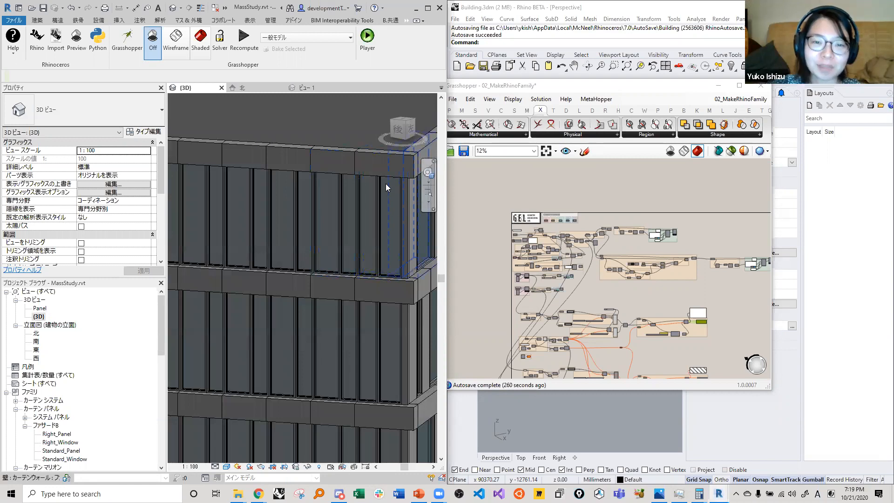
scroll(386, 267, "down", 1)
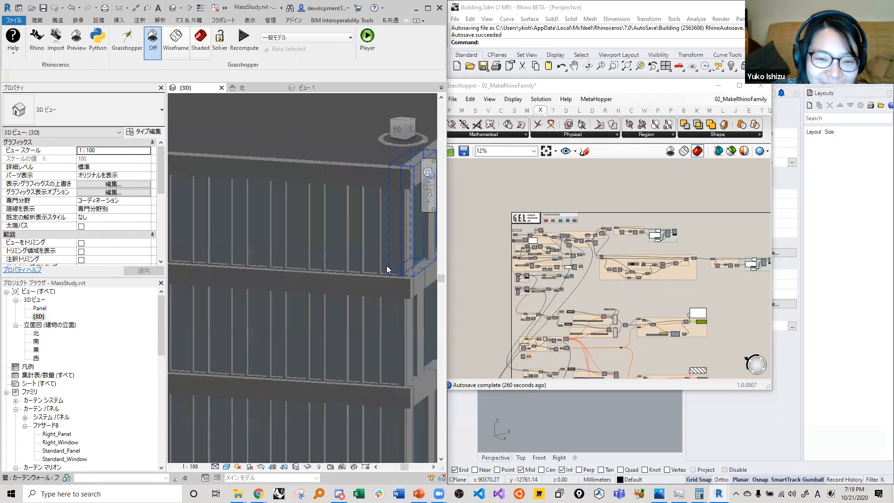
scroll(369, 250, "up", 5)
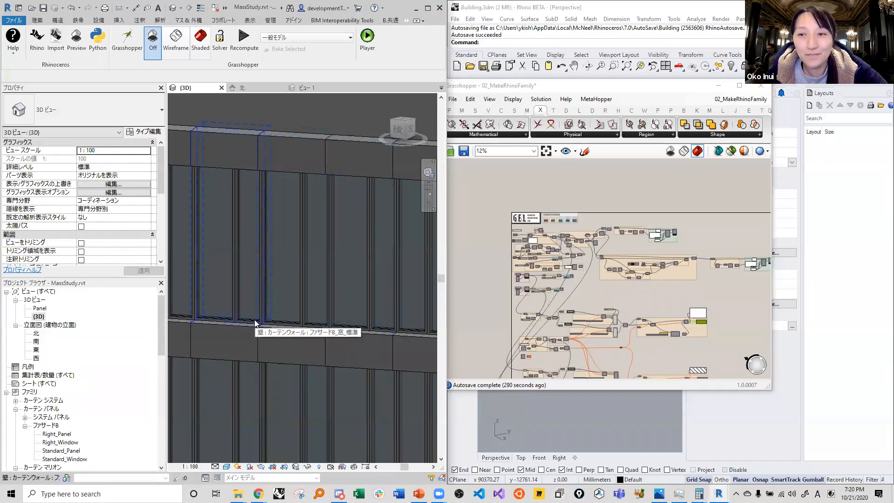
scroll(301, 265, "down", 6)
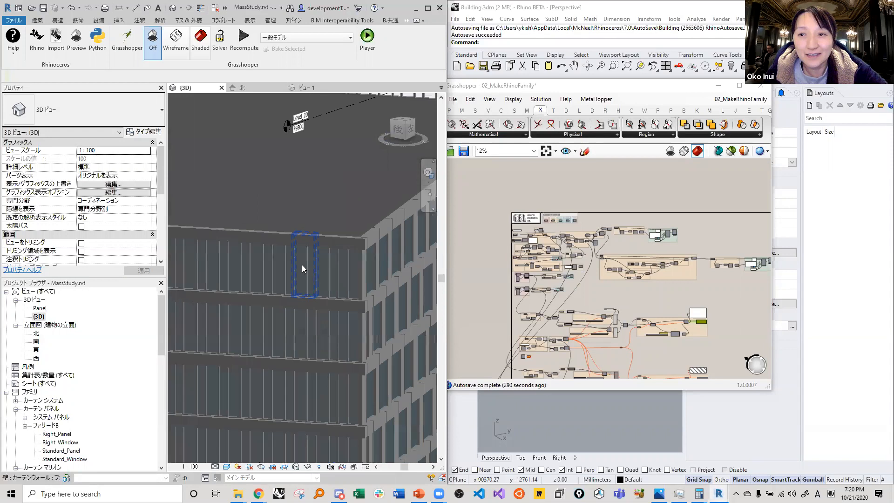
scroll(318, 249, "down", 6)
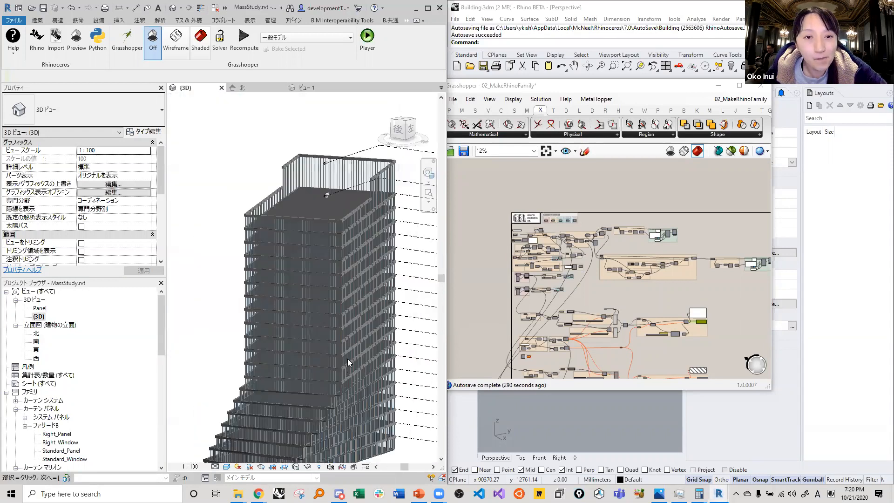
scroll(348, 321, "up", 10)
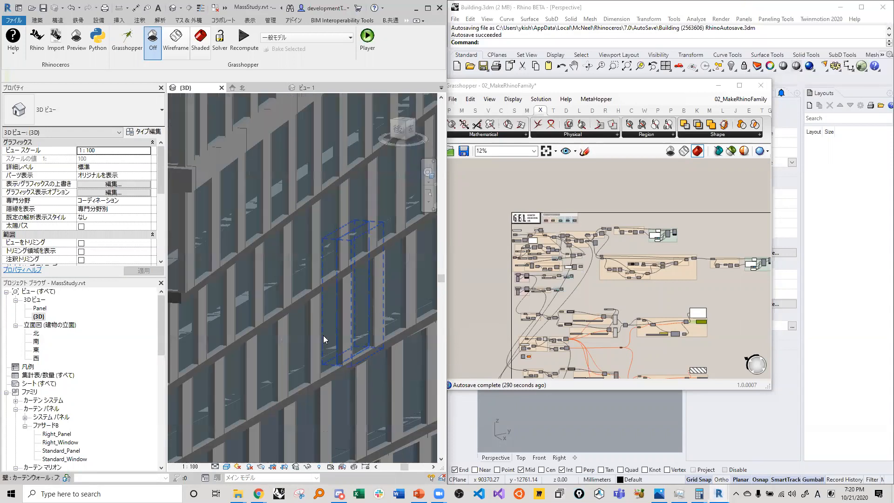
scroll(323, 325, "down", 4)
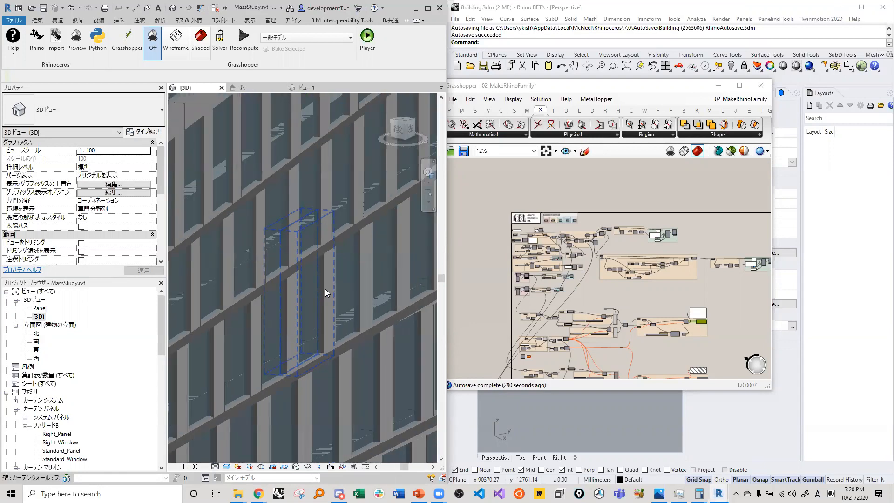
Examine the Revit 3D facade from the slanted tower face down to the stepped corner and lowest floors.
scroll(309, 313, "down", 5)
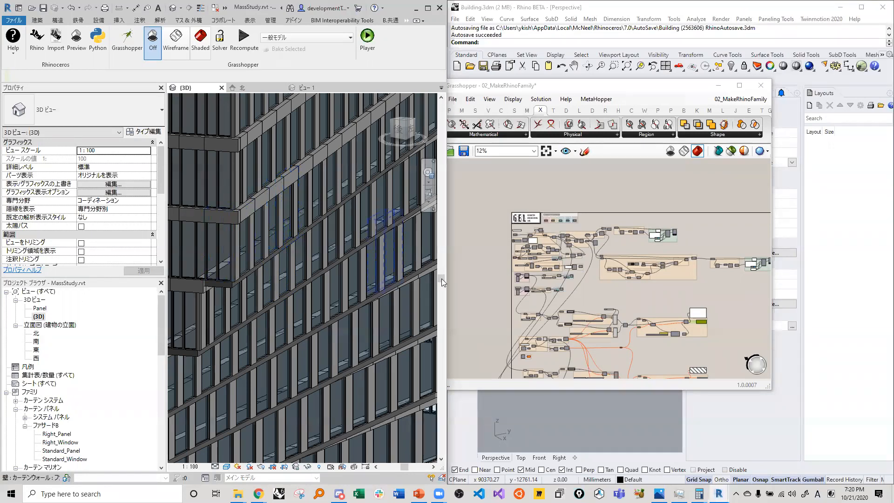
scroll(367, 316, "down", 3)
scroll(366, 318, "down", 5)
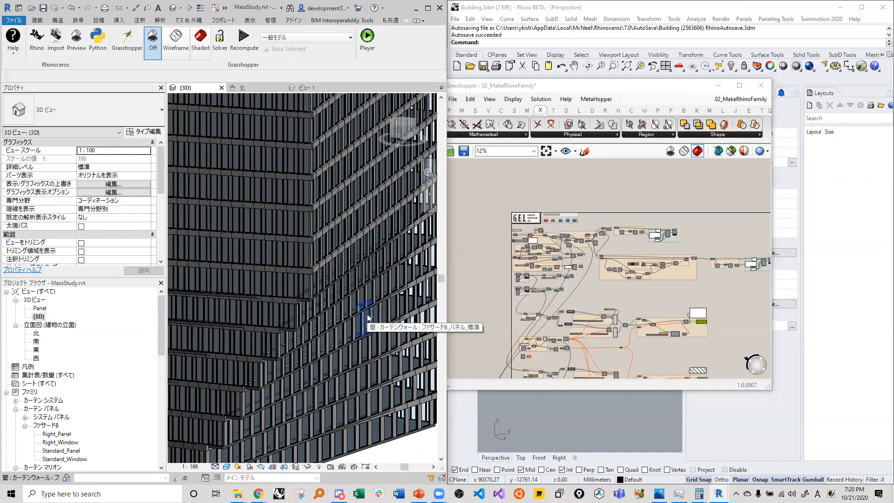
scroll(385, 367, "down", 4)
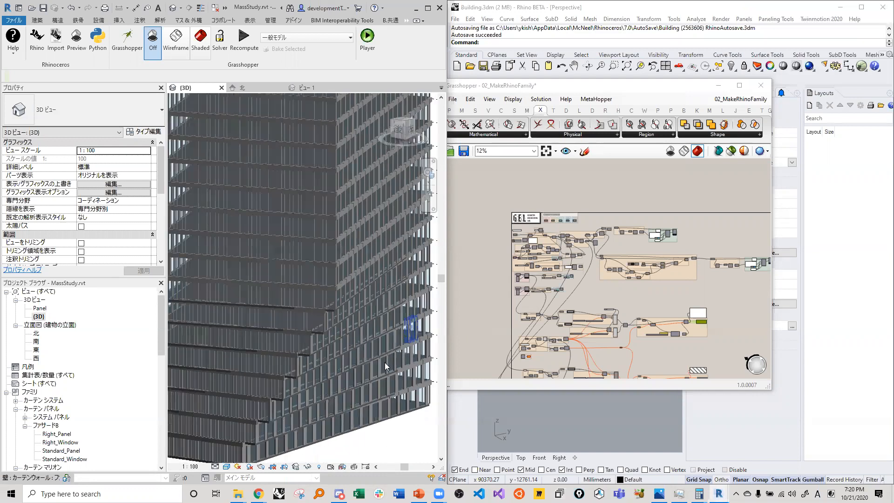
scroll(392, 402, "up", 6)
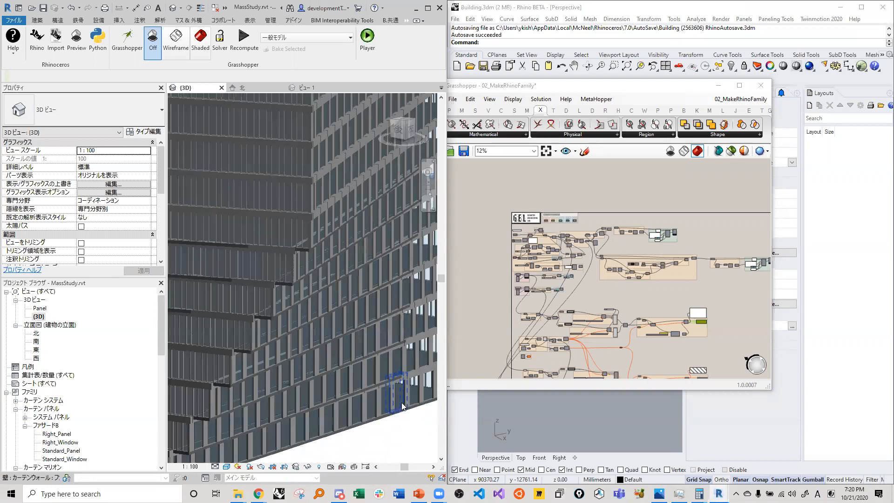
scroll(316, 320, "up", 4)
Select neighbouring ファサードB_パネル_標準 curtain walls on the lowest floor and check their base level and height properties.
left_click(316, 314)
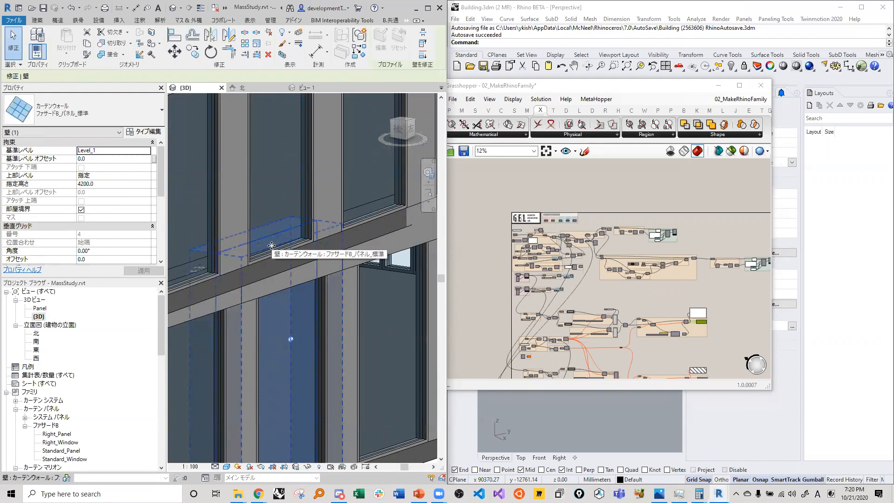
scroll(315, 248, "down", 2)
scroll(315, 247, "down", 2)
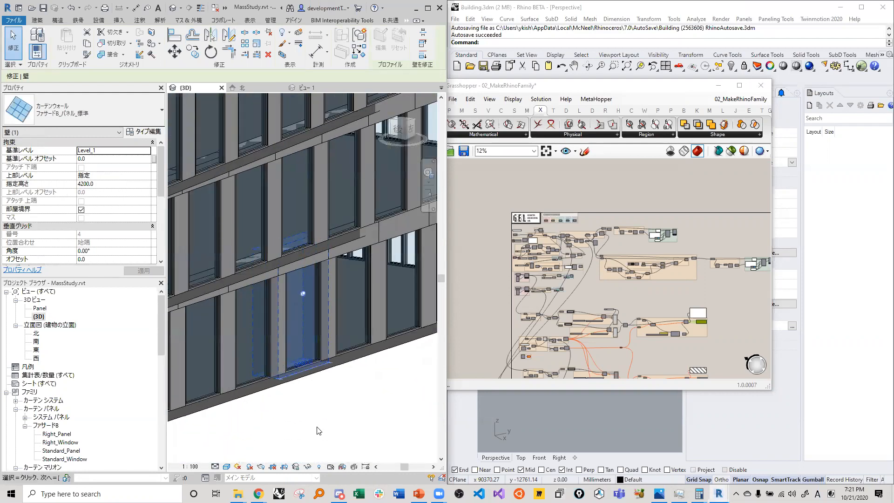
left_click(317, 429)
scroll(312, 343, "up", 1)
left_click(312, 343)
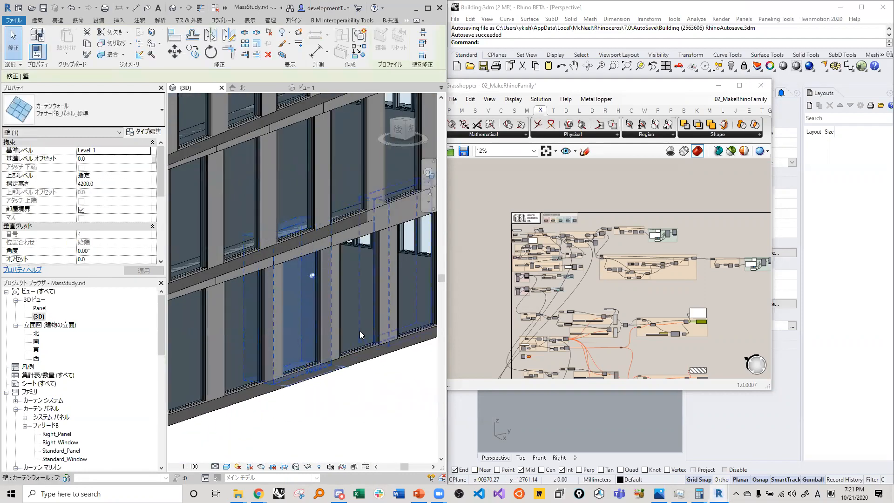
left_click(345, 321)
scroll(320, 383, "down", 4)
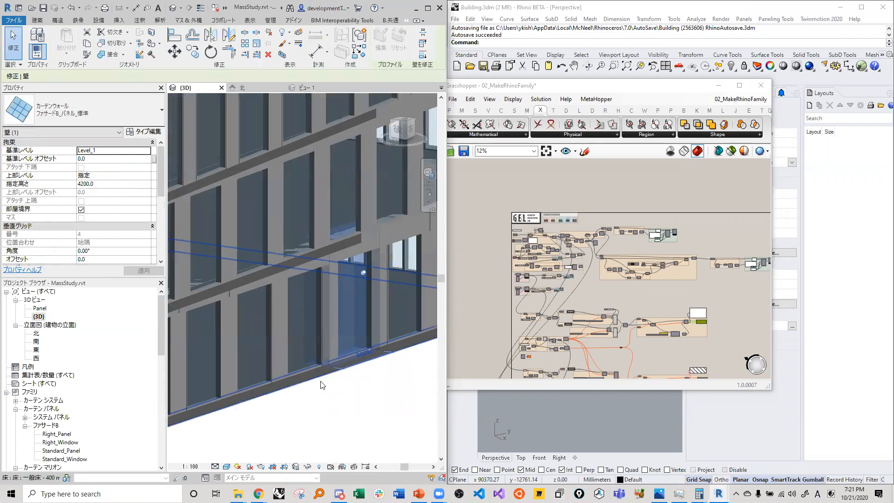
Inspect the selected second-floor ファサードB_パネル_標準 curtain wall's panel, window frame and surrounding openings at close range.
scroll(406, 234, "up", 2)
scroll(295, 236, "up", 3)
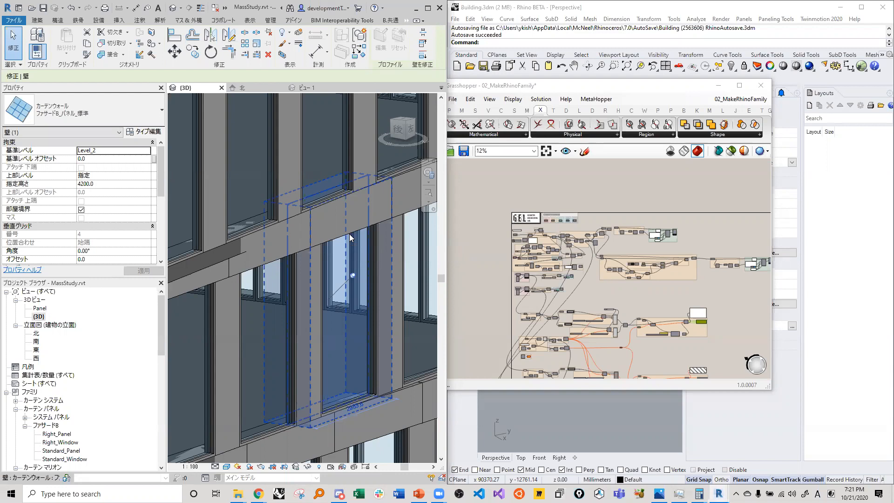
scroll(389, 288, "up", 2)
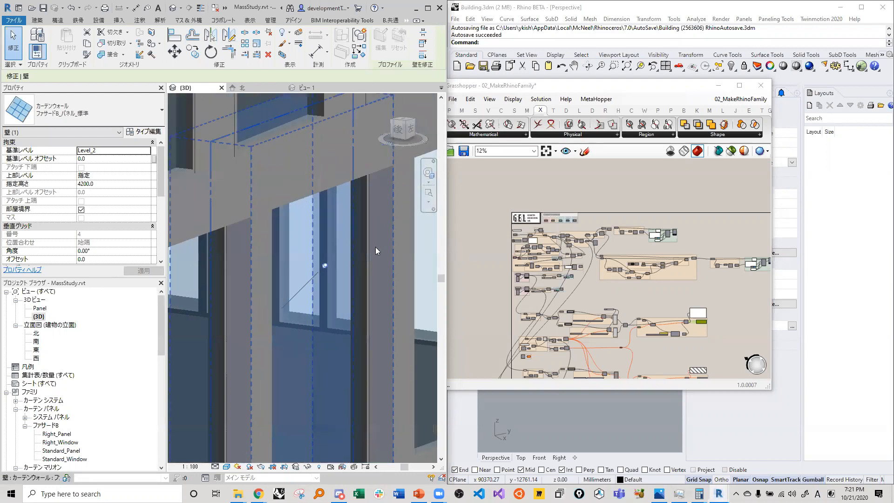
scroll(295, 242, "up", 4)
scroll(298, 237, "down", 5)
Examine the rear facade's curtain walls and floor bands in 3D, from individual bays to the stepped lower floors.
middle_click_drag(301, 234, 401, 259, "shift")
scroll(342, 282, "down", 7)
middle_click_drag(343, 286, 269, 167, "shift")
left_click(268, 167)
scroll(275, 201, "up", 10)
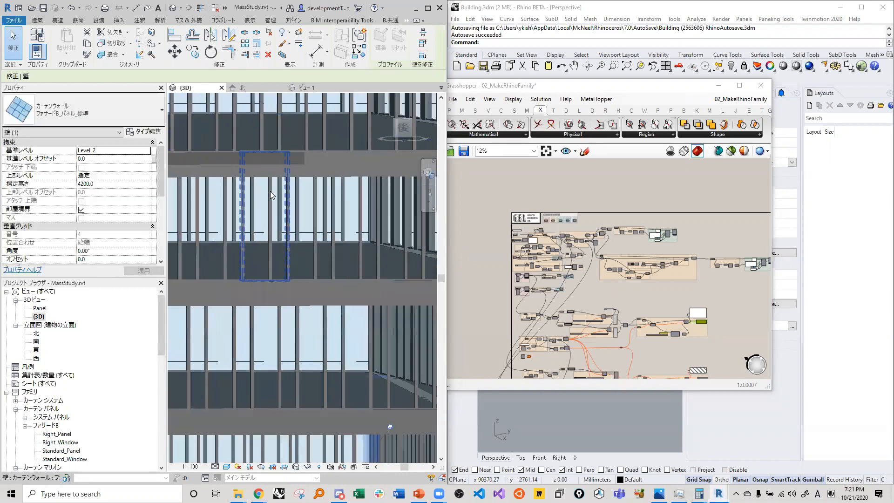
scroll(297, 260, "down", 2)
middle_click_drag(298, 260, 259, 306, "shift")
scroll(345, 253, "up", 2)
scroll(345, 254, "down", 8)
scroll(260, 306, "down", 5)
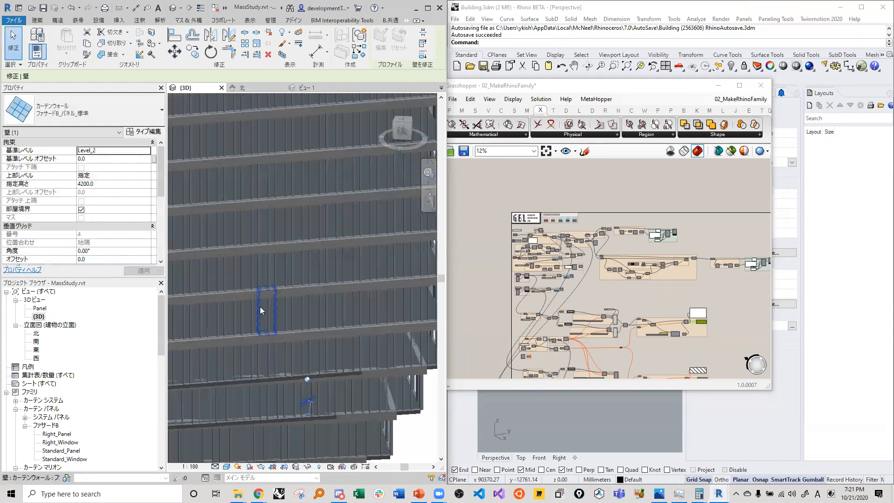
Select a ファサードB_窓_標準 curtain wall near the top of the rear facade and inspect its level properties and fit.
middle_click_drag(306, 329, 283, 207, "shift")
scroll(284, 177, "up", 10)
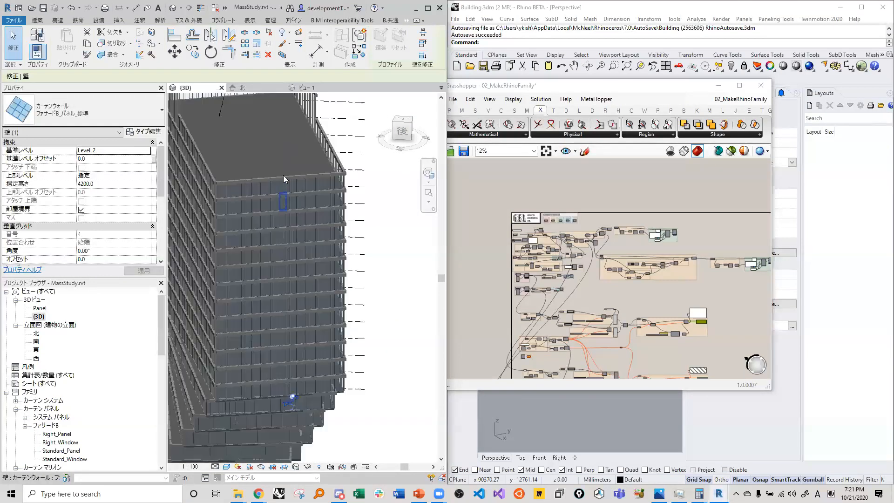
left_click(283, 176)
scroll(280, 287, "down", 3)
left_click(280, 278)
scroll(281, 266, "up", 5)
scroll(280, 264, "down", 4)
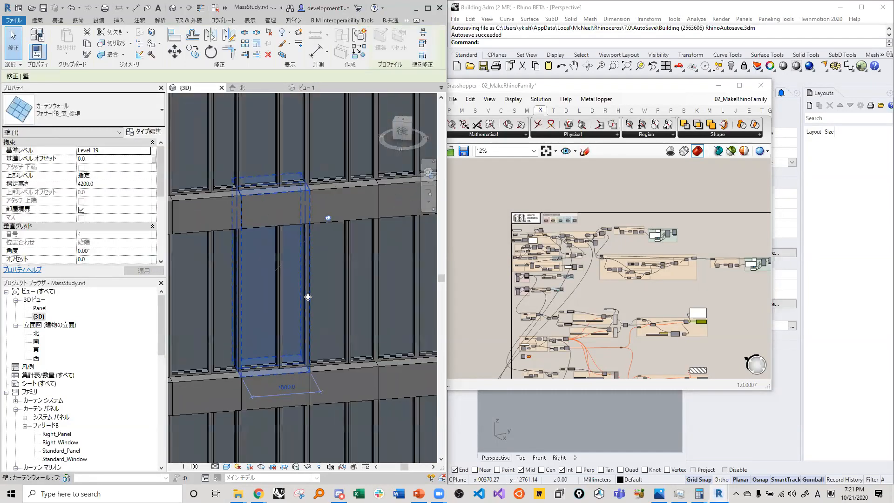
scroll(276, 269, "down", 5)
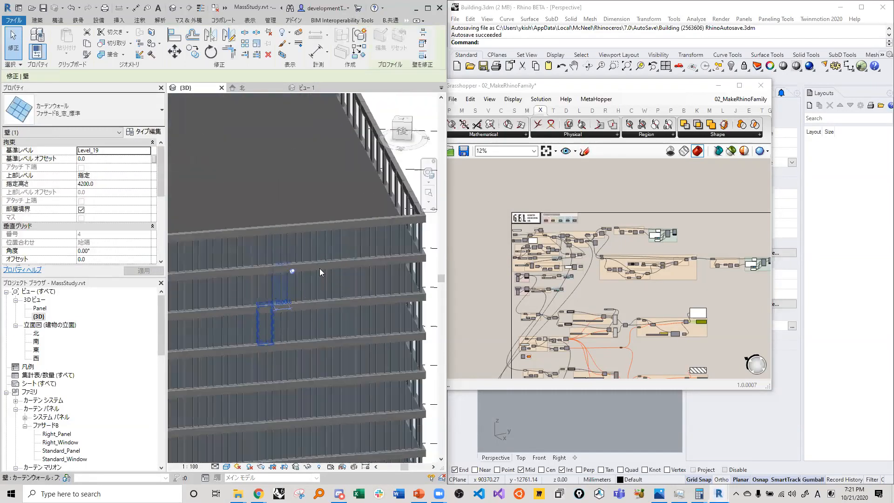
View the roof edge and right facade, then select a ファサードB_パネル_標準 curtain wall on an upper floor to check its properties.
scroll(325, 272, "up", 8)
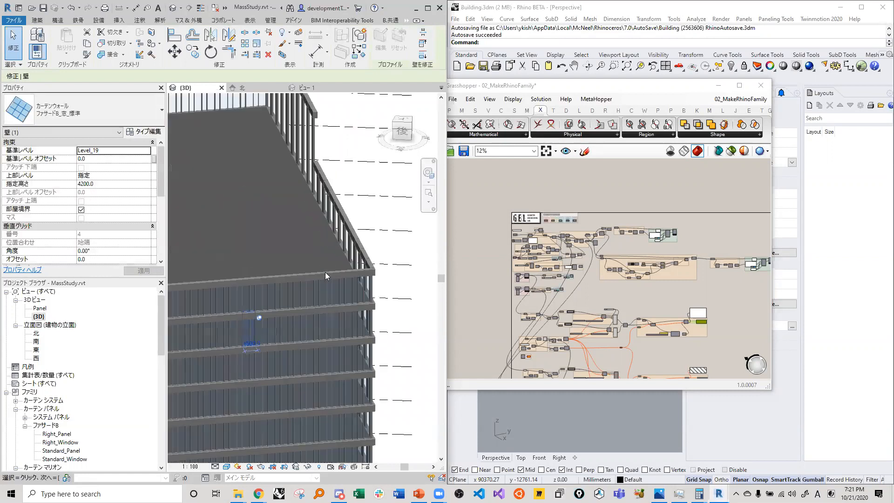
middle_click_drag(318, 309, 342, 291, "shift")
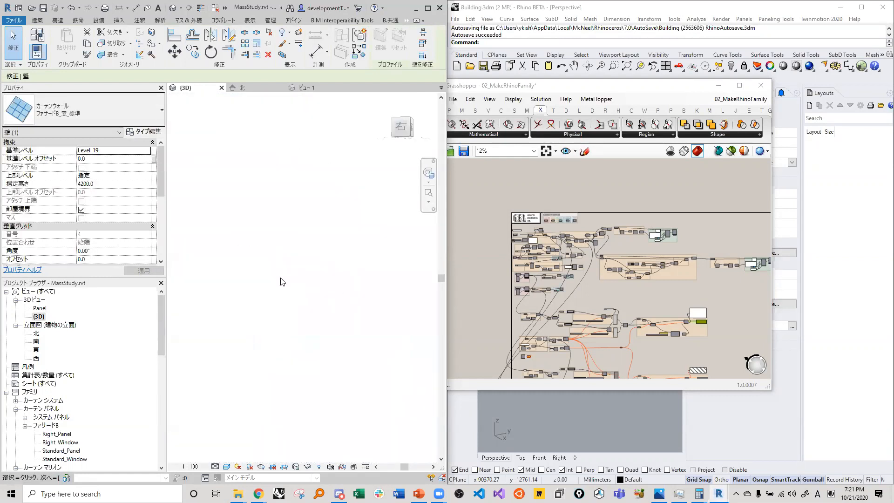
scroll(381, 287, "down", 7)
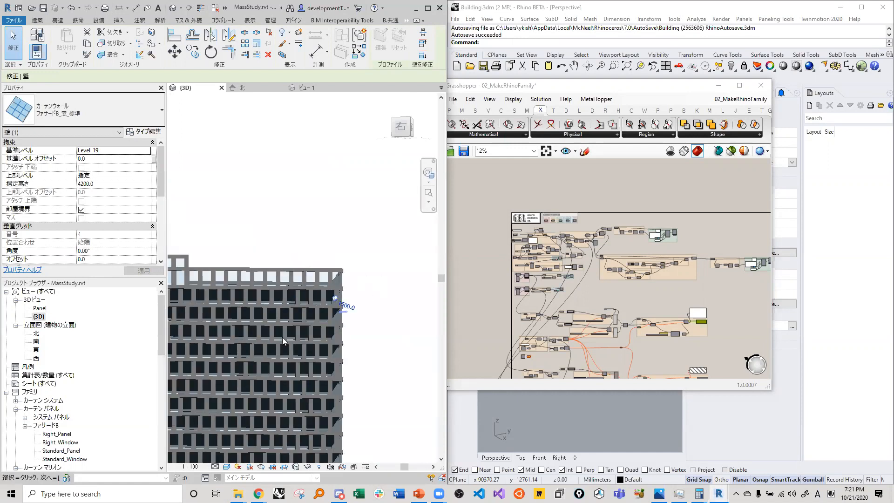
scroll(267, 341, "up", 7)
scroll(294, 311, "up", 4)
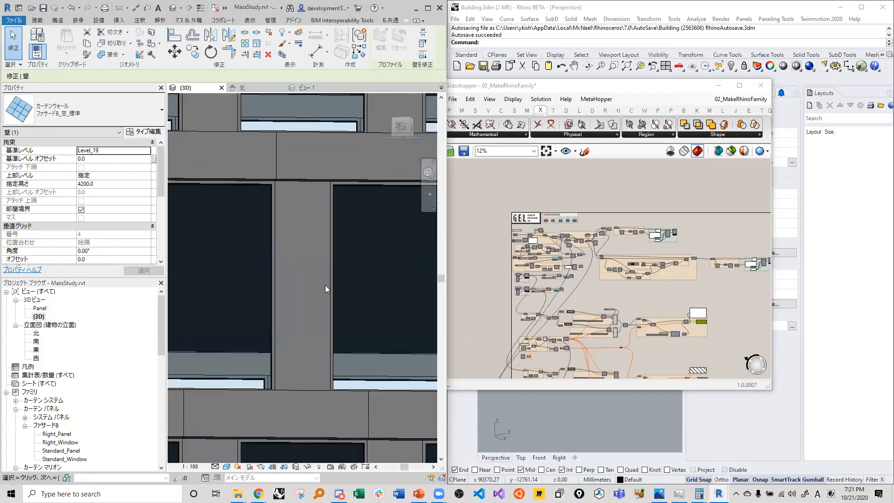
key("Escape")
left_click(303, 276)
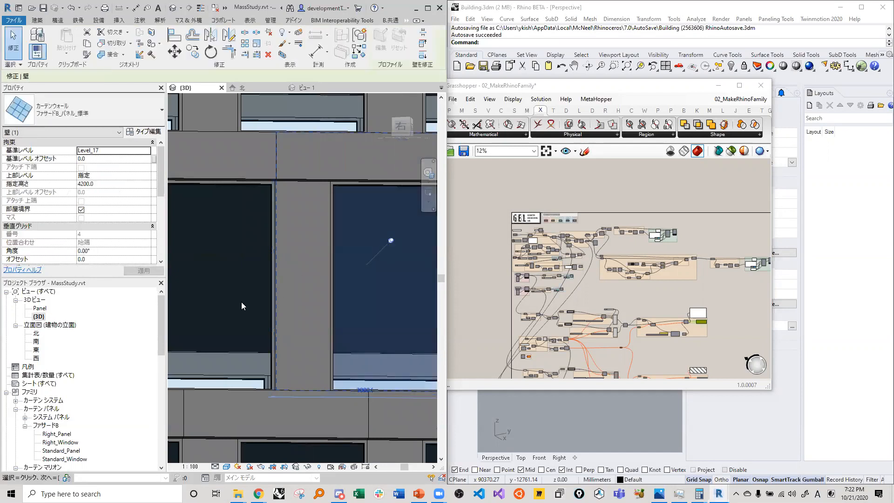
Inspect the selected upper-floor panel wall and its joints with adjacent panels from the front-right corner direction.
scroll(241, 295, "down", 2)
middle_click_drag(302, 310, 429, 292, "shift")
scroll(354, 266, "up", 5)
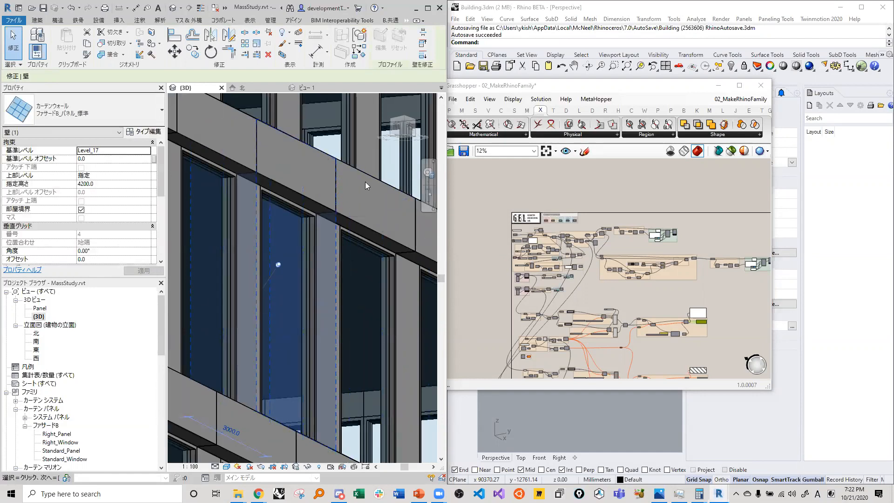
scroll(365, 182, "down", 1)
scroll(294, 151, "up", 3)
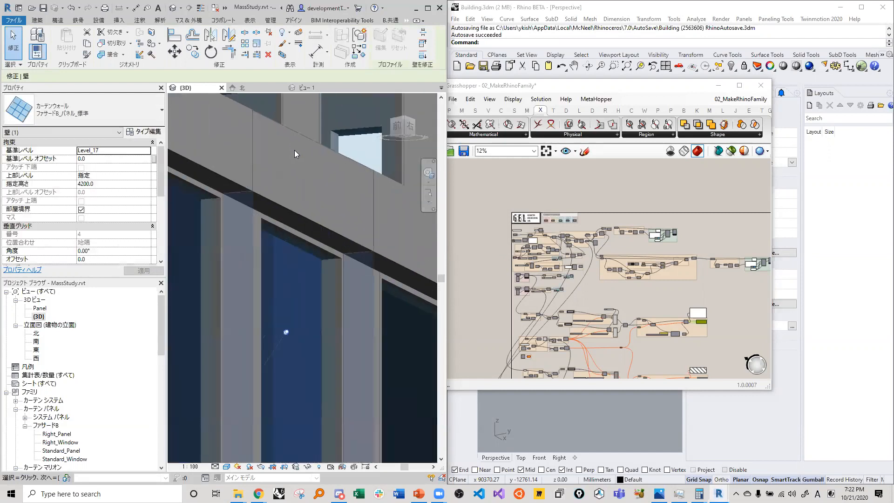
scroll(324, 189, "down", 3)
scroll(326, 195, "down", 3)
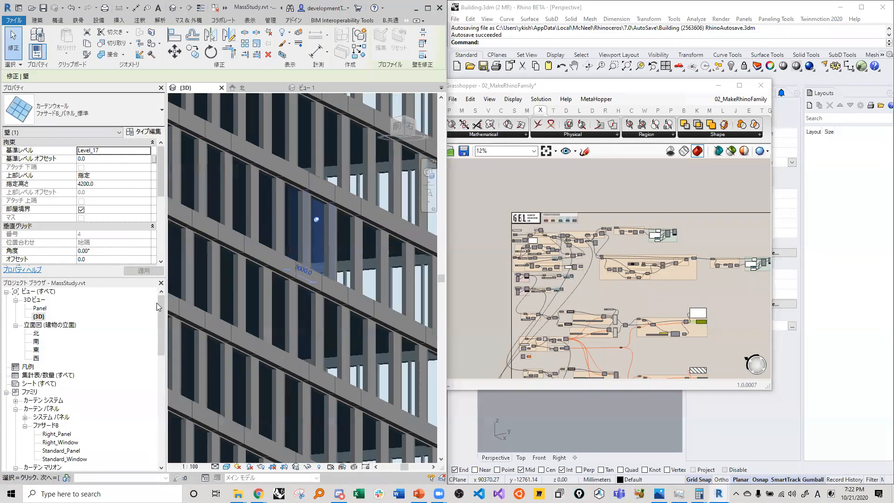
Select panel curtain walls on Level_16 and Level_17 of the right facade to compare their base levels and heights.
scroll(291, 290, "up", 3)
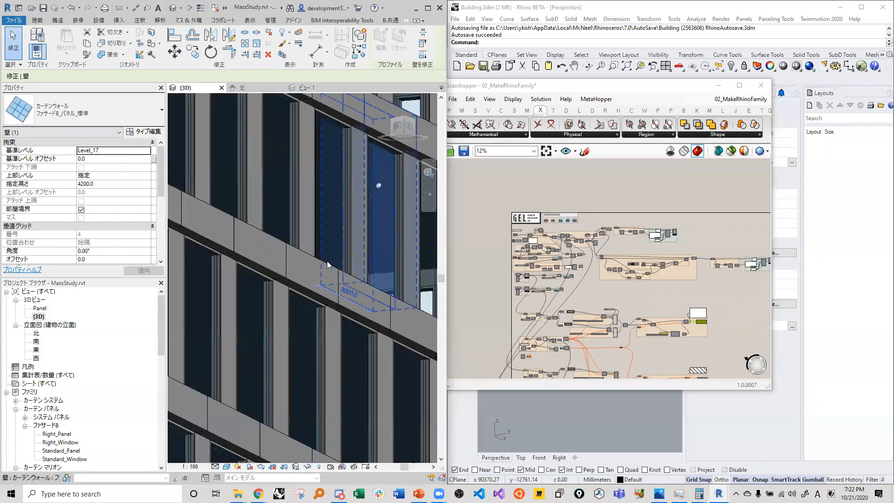
left_click(309, 252)
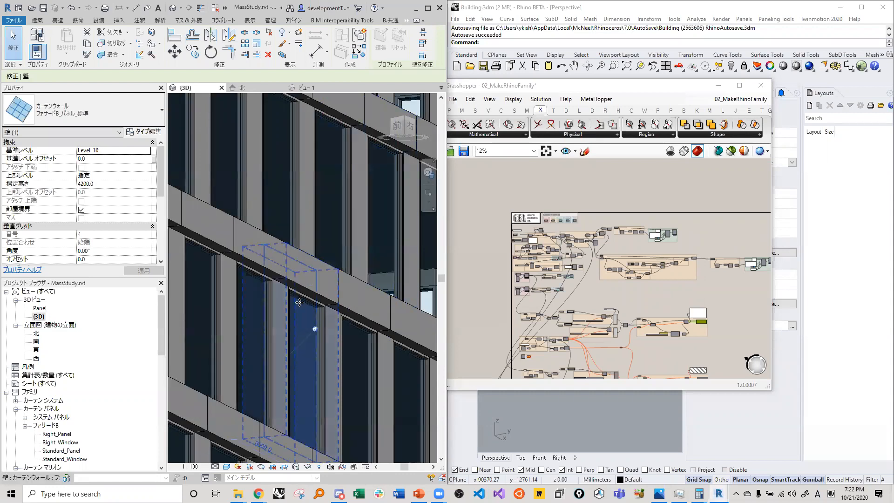
scroll(315, 183, "down", 3)
scroll(315, 183, "up", 3)
left_click(318, 184)
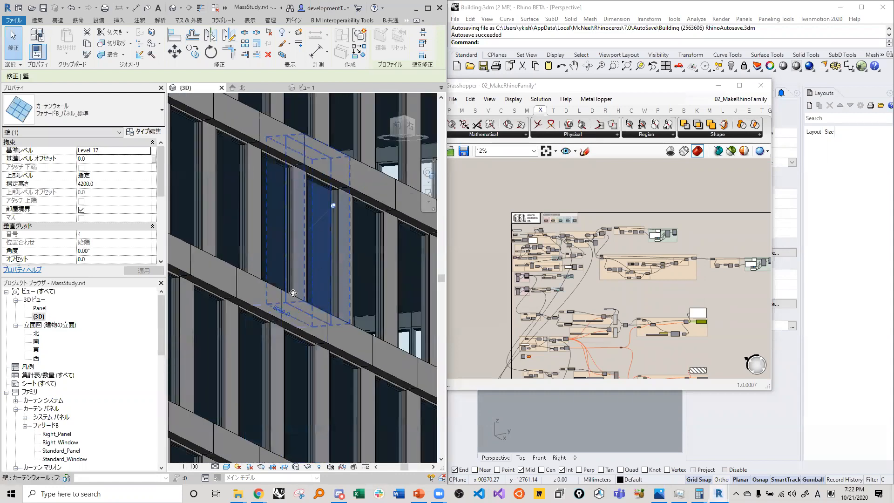